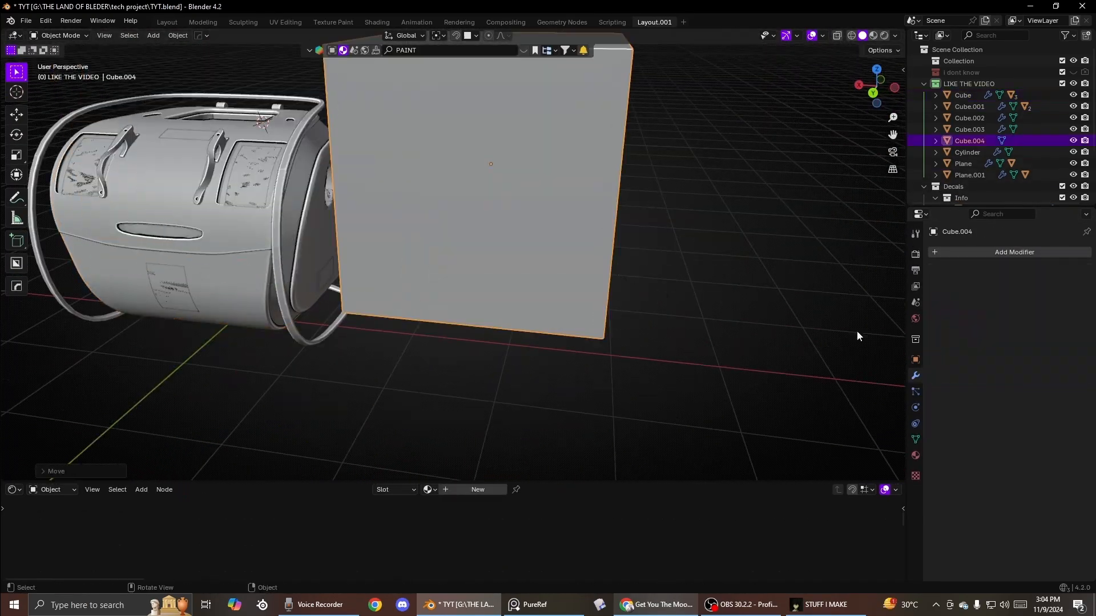
Step: Add a camera to the scene and align it with the current view of the orange generator
key(shift+a)
mouse_move(896, 254)
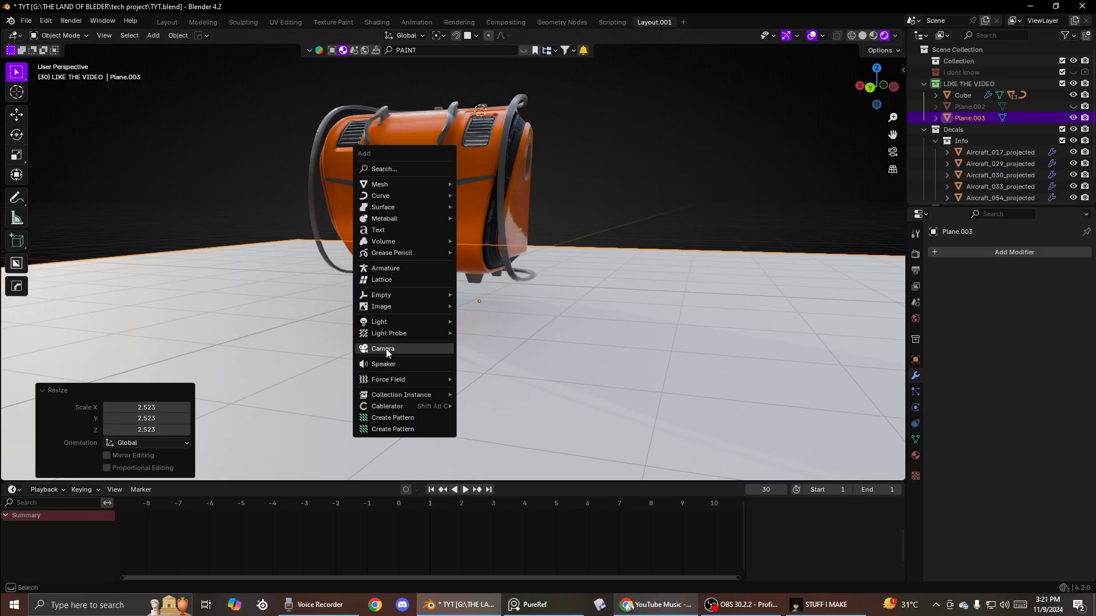
click(387, 350)
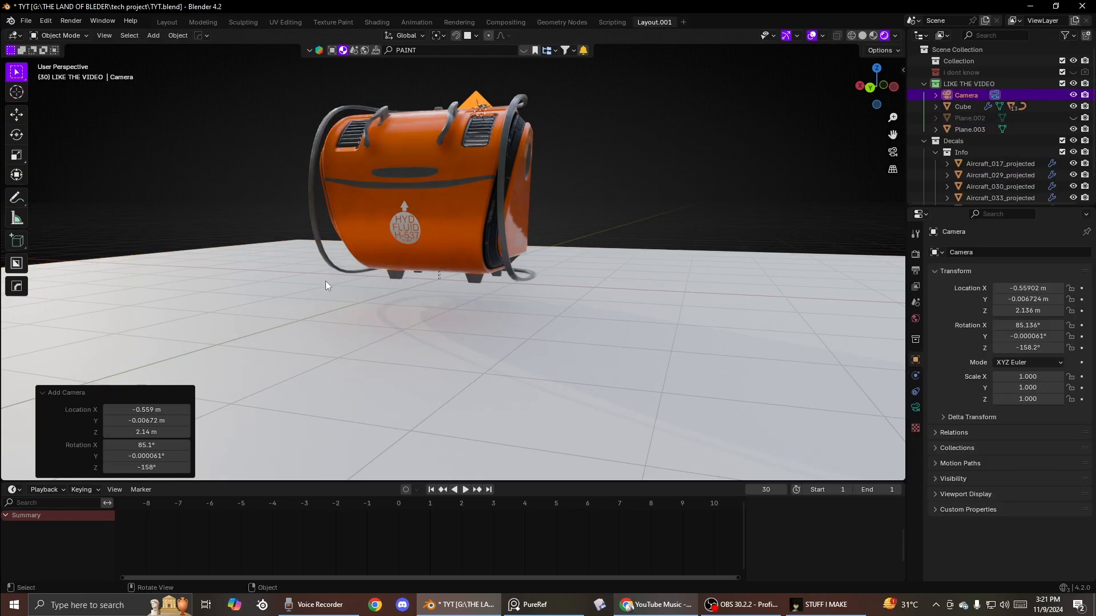
middle_drag(326, 280, 347, 277)
key(ctrl+alt+KP_0)
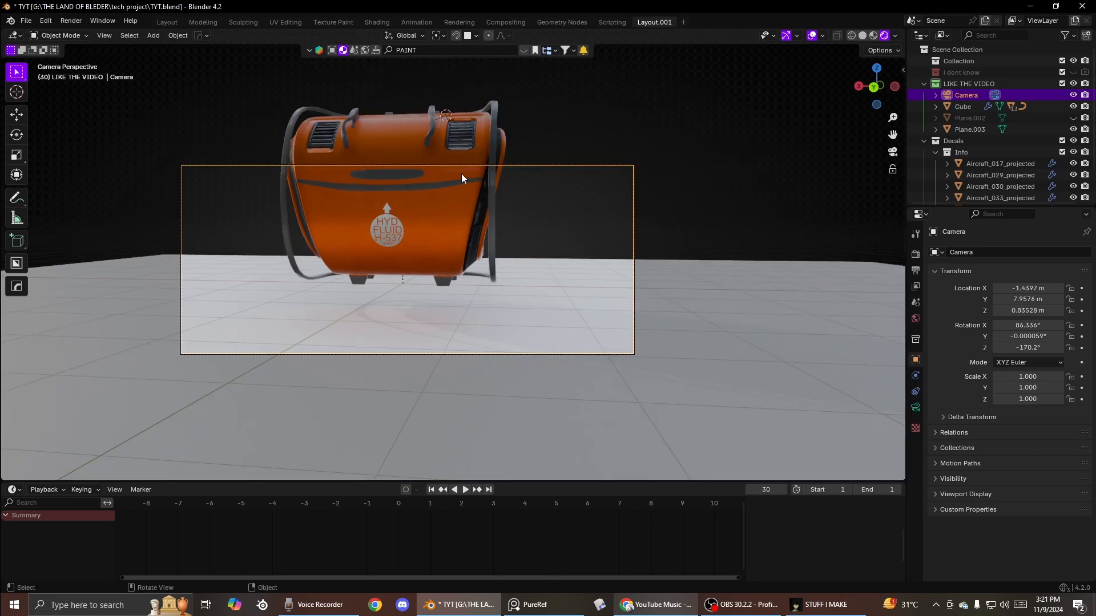
Step: Fly the camera backward and upward until the whole generator fits inside the camera frame
key(shift+g)
key(shift+grave)
key(s)
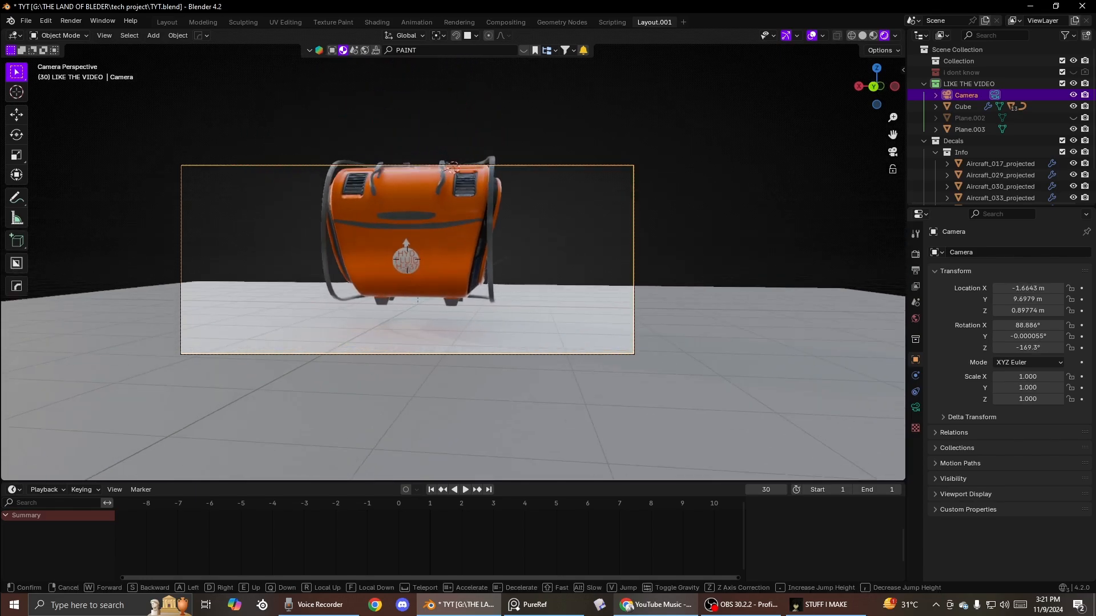
click(529, 210)
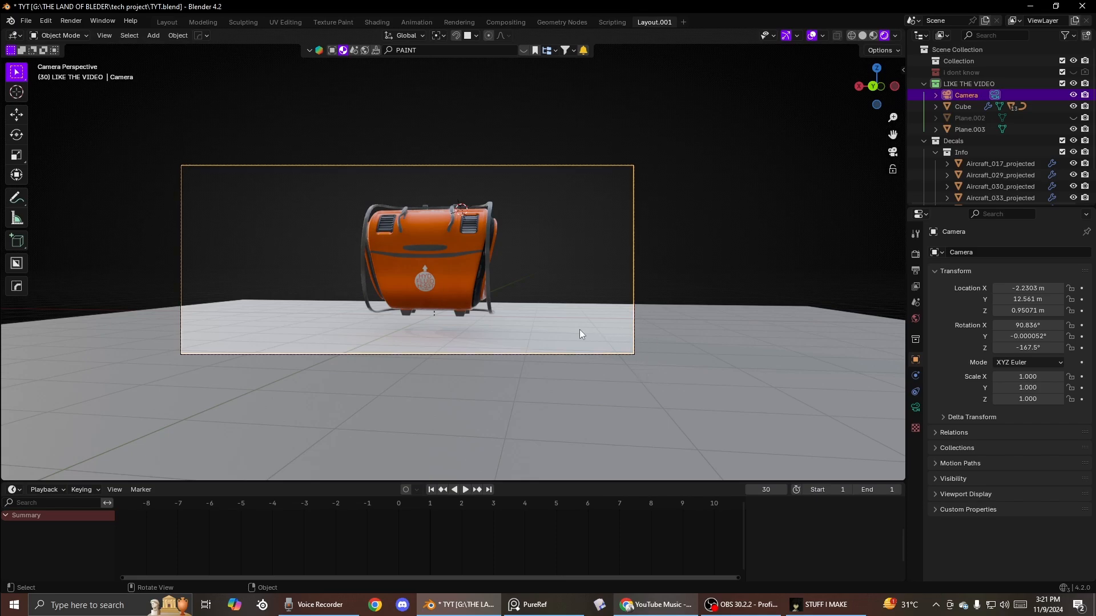
key(shift+grave)
key(e)
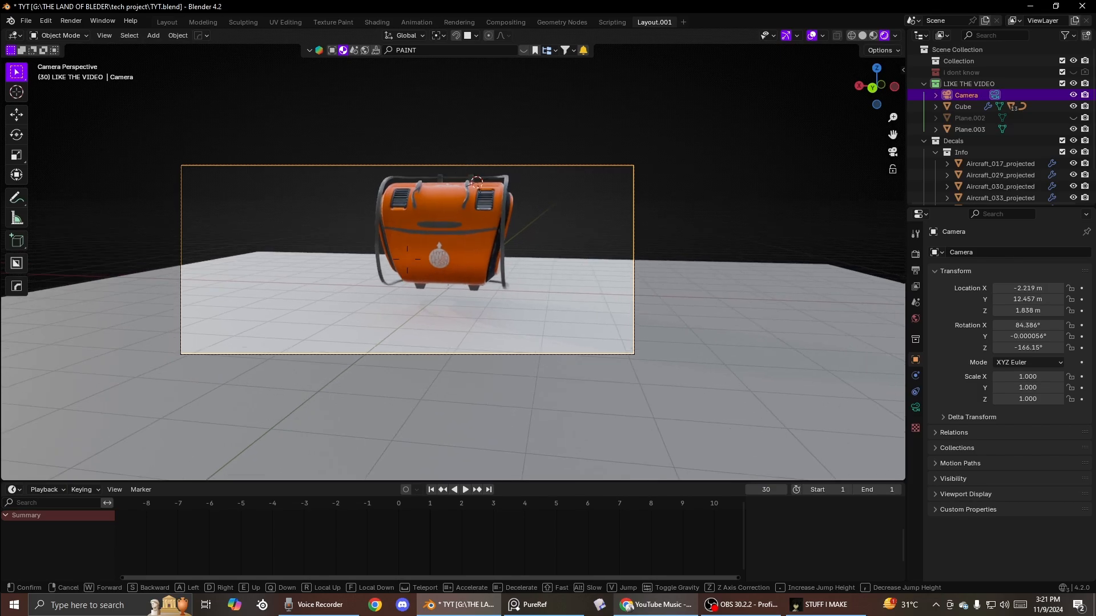
key(s)
key(e)
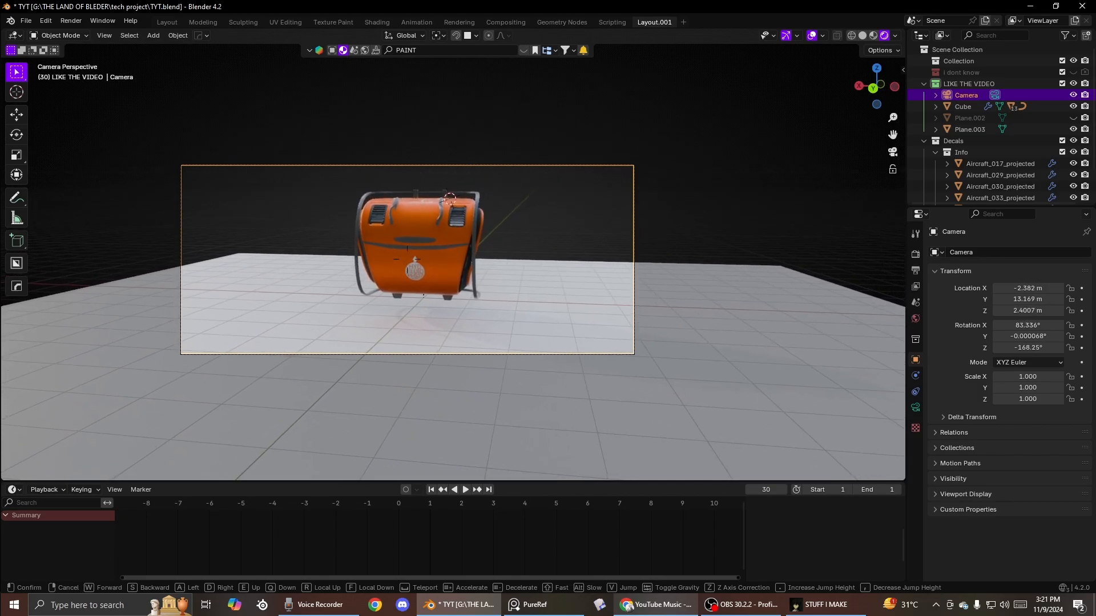
click(560, 288)
Step: Select the floor plane beneath the generator
click(620, 328)
middle_drag(620, 329, 448, 373)
scroll(448, 373, down, 4)
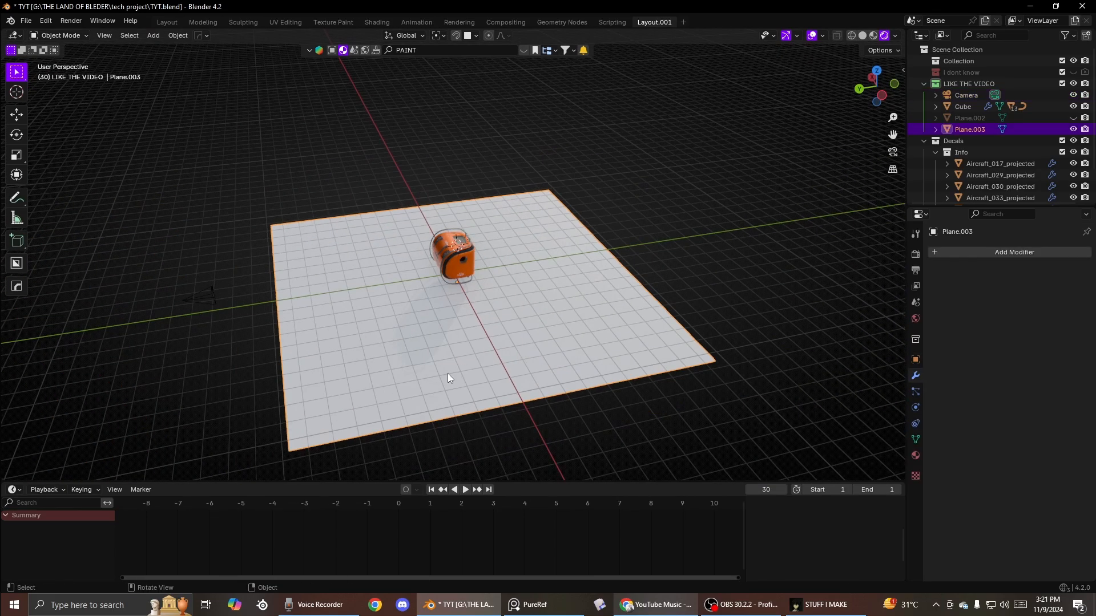
key(r)
key(z)
right_click(577, 368)
Step: Extrude the floor plane's edge behind the generator about 14.9 m up along Z to form a backdrop wall
key(Tab)
click(633, 290)
key(e)
key(z)
click(637, 453)
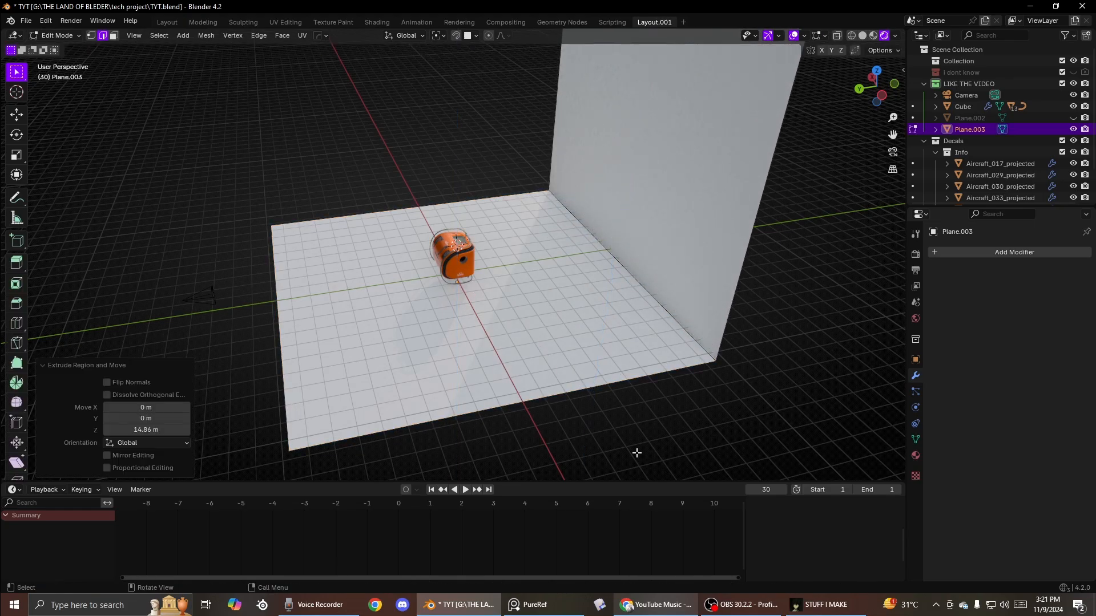
Step: Add a HardOps Bevel to the plane with extra segments and a large width to round the floor-to-wall corner smoothly
key(Tab)
key(q)
click(605, 140)
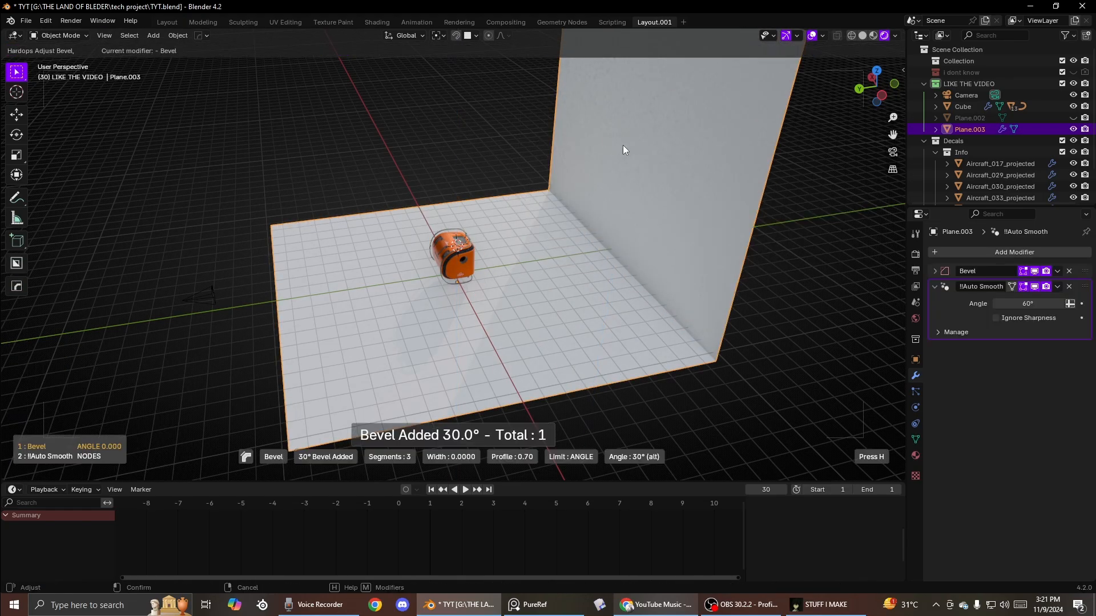
scroll(246, 207, up, 8)
click(246, 207)
Step: Widen the backdrop plane by scaling it along X to about 1.9
middle_drag(246, 207, 558, 229)
key(s)
key(x)
click(650, 230)
key(Tab)
click(714, 371)
click(809, 267)
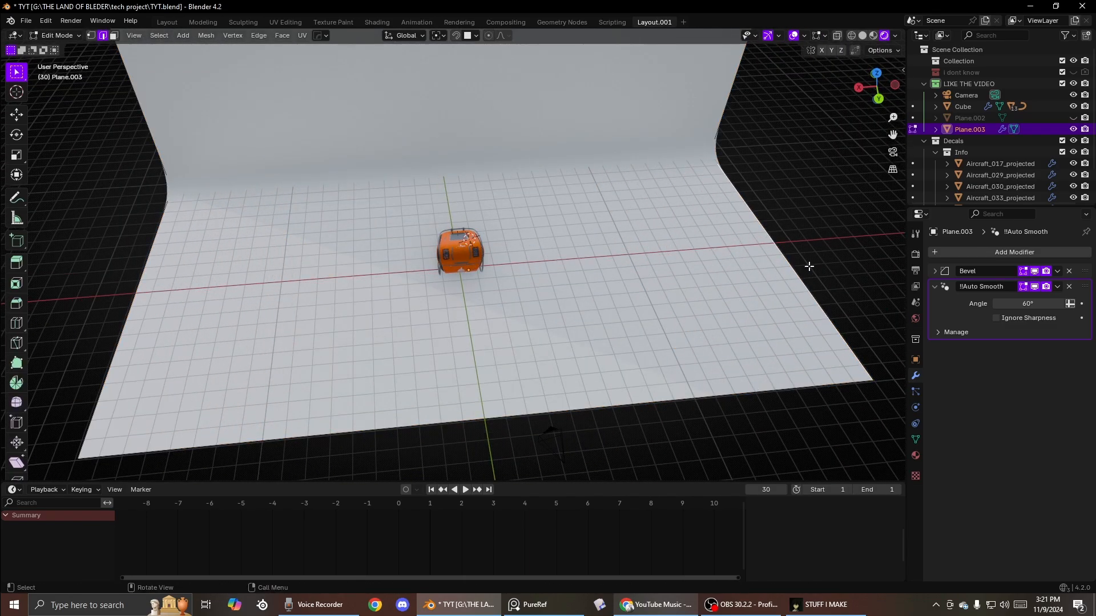
key(Tab)
Step: Darken the backdrop material's base colour to a neutral grey with a value of about 0.066
middle_drag(681, 313, 601, 216)
scroll(873, 384, up, 4)
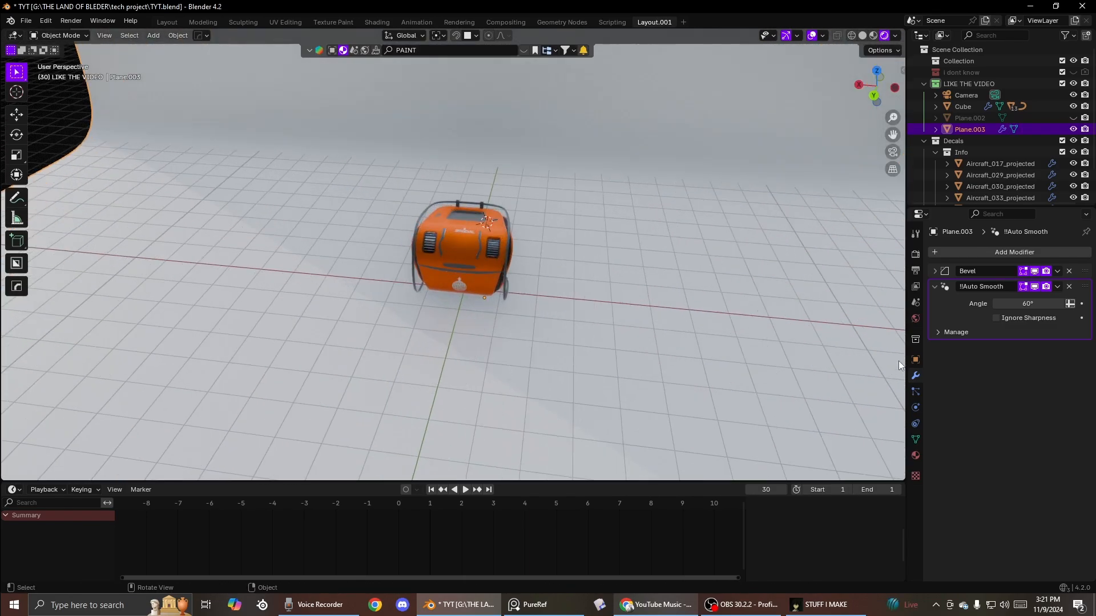
click(916, 455)
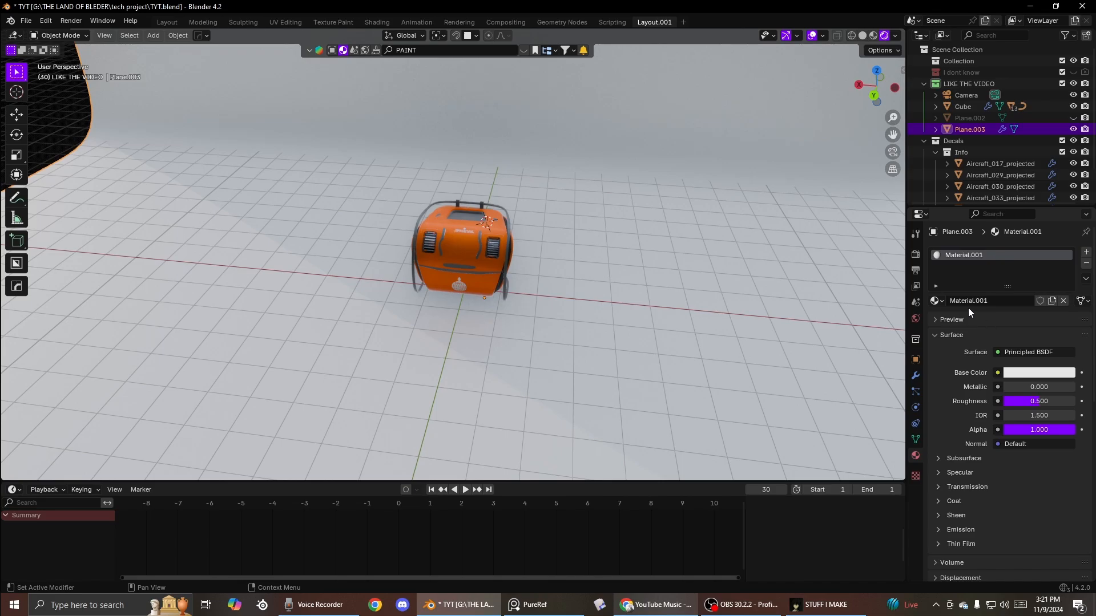
click(1052, 374)
click(1065, 264)
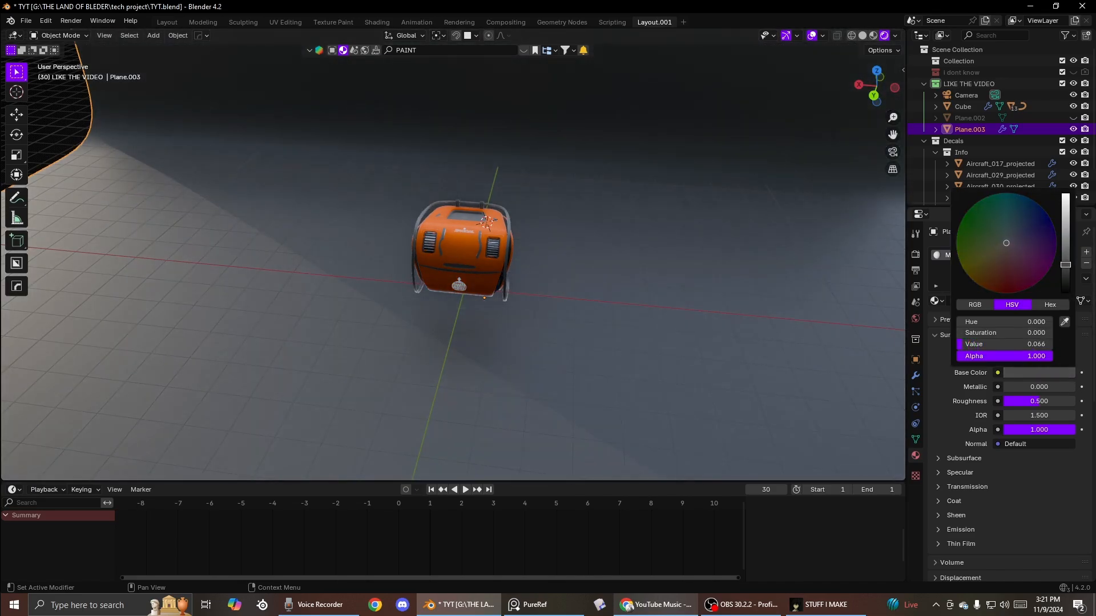
Step: Fly the camera sideways and down so it looks at the generator's other side from a low height
click(893, 153)
scroll(741, 297, up, 3)
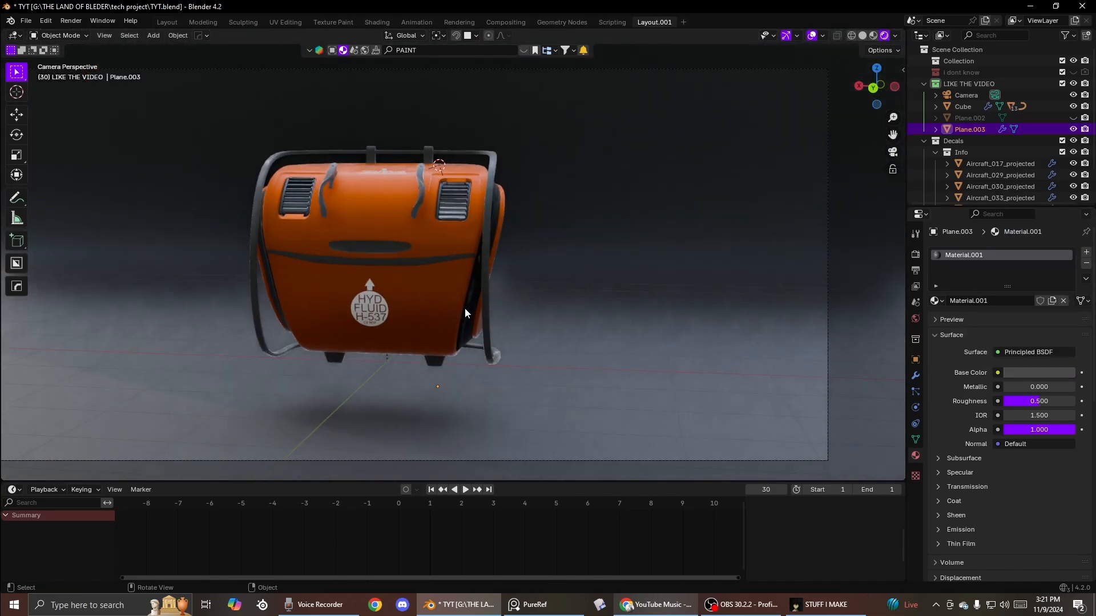
middle_drag(464, 308, 515, 330)
click(893, 152)
key(shift+grave)
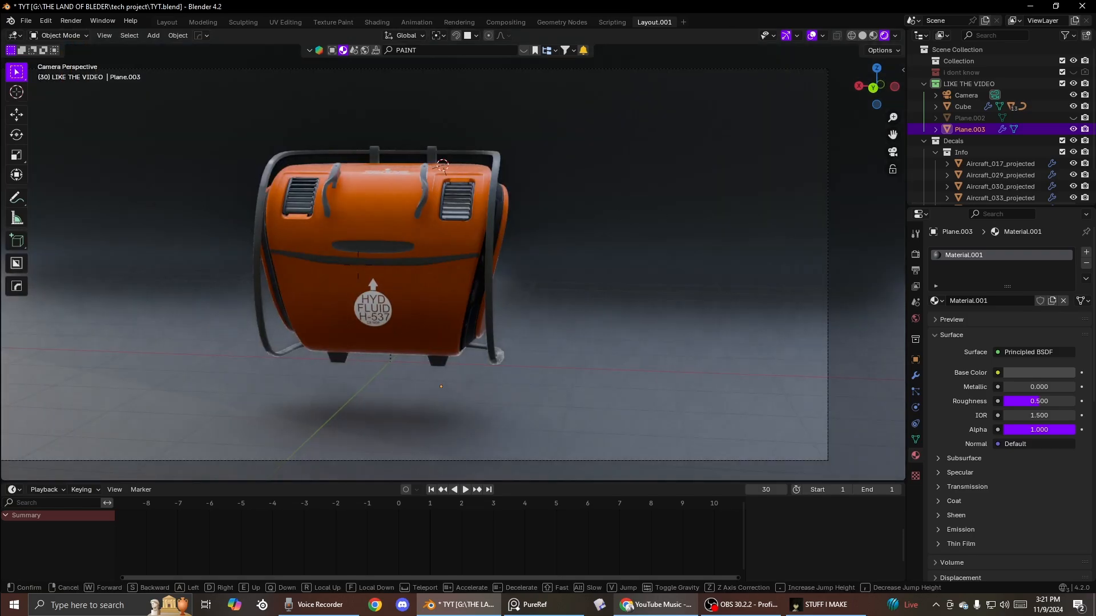
key(a)
key(q)
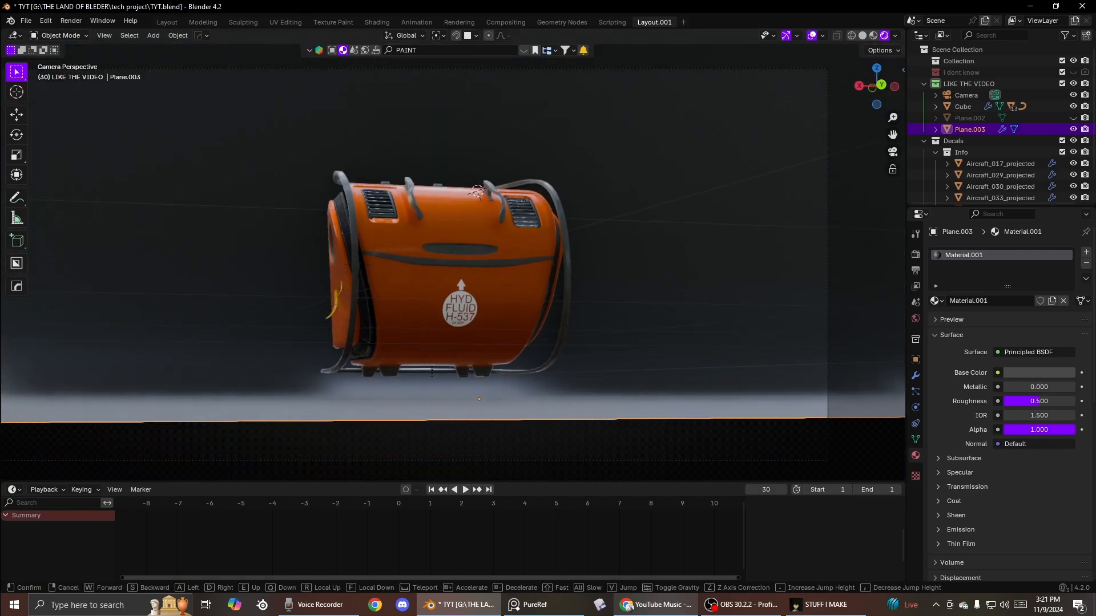
key(e)
click(551, 235)
Step: Raise the backdrop plane along Z to meet the generator's feet, finishing with a fine move of about 0.015 m
key(g)
key(z)
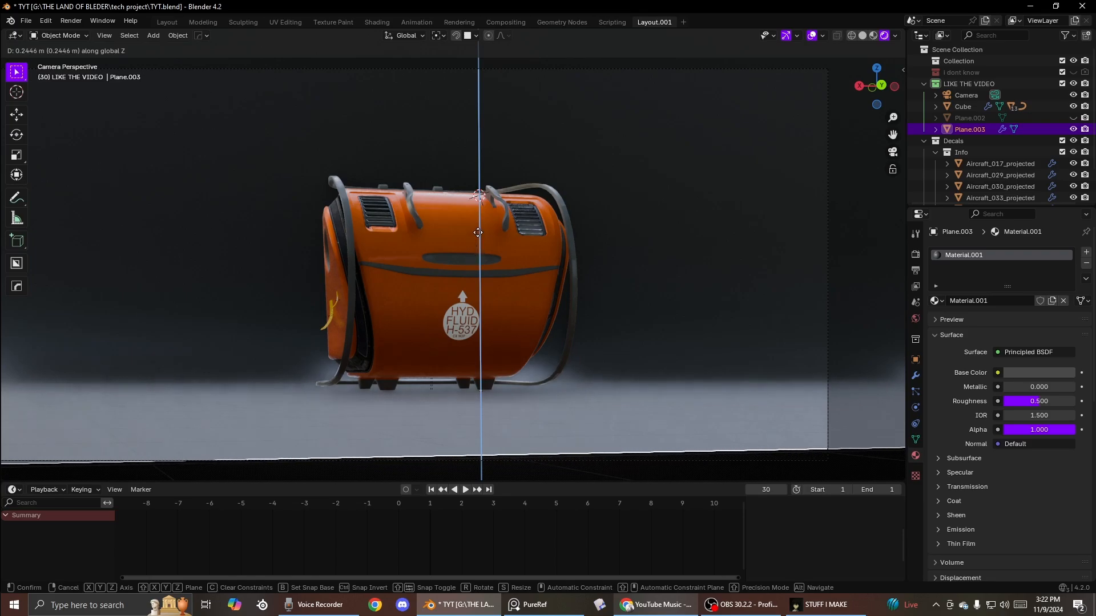
click(481, 213)
middle_drag(480, 213, 512, 290)
key(g)
key(z)
click(486, 226)
Step: Reposition the camera so the generator stands right of centre against the backdrop
click(892, 152)
key(shift+grave)
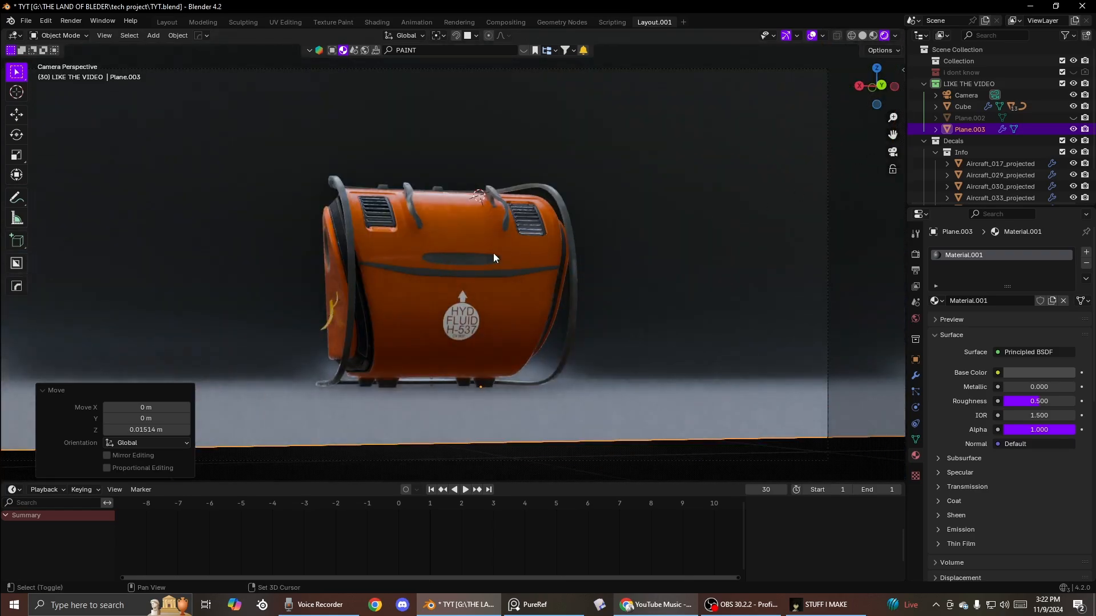
click(493, 253)
scroll(493, 253, down, 3)
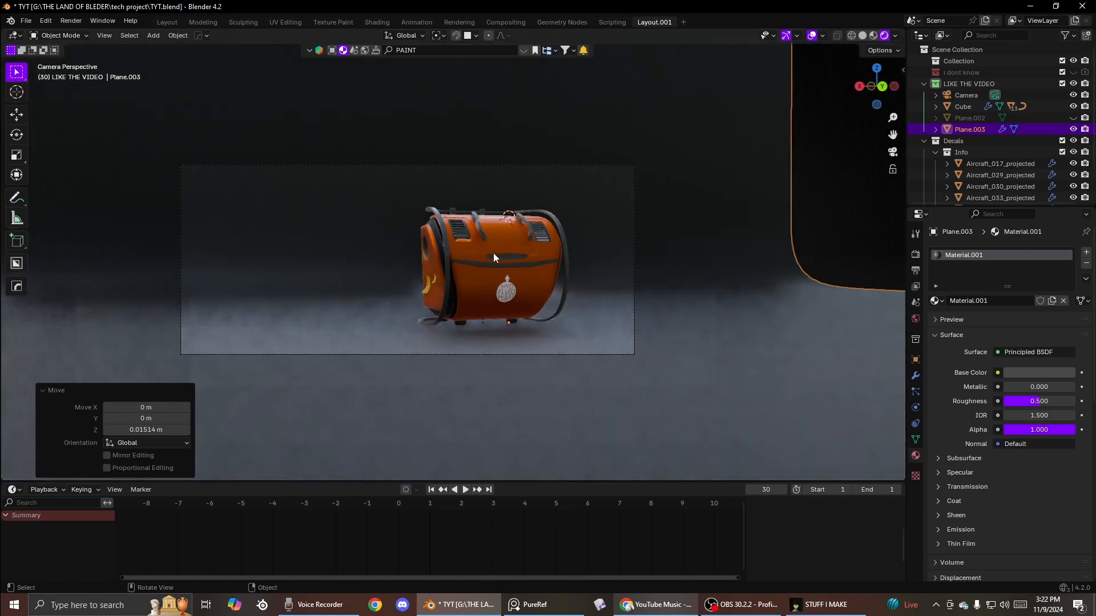
middle_drag(493, 252, 474, 256)
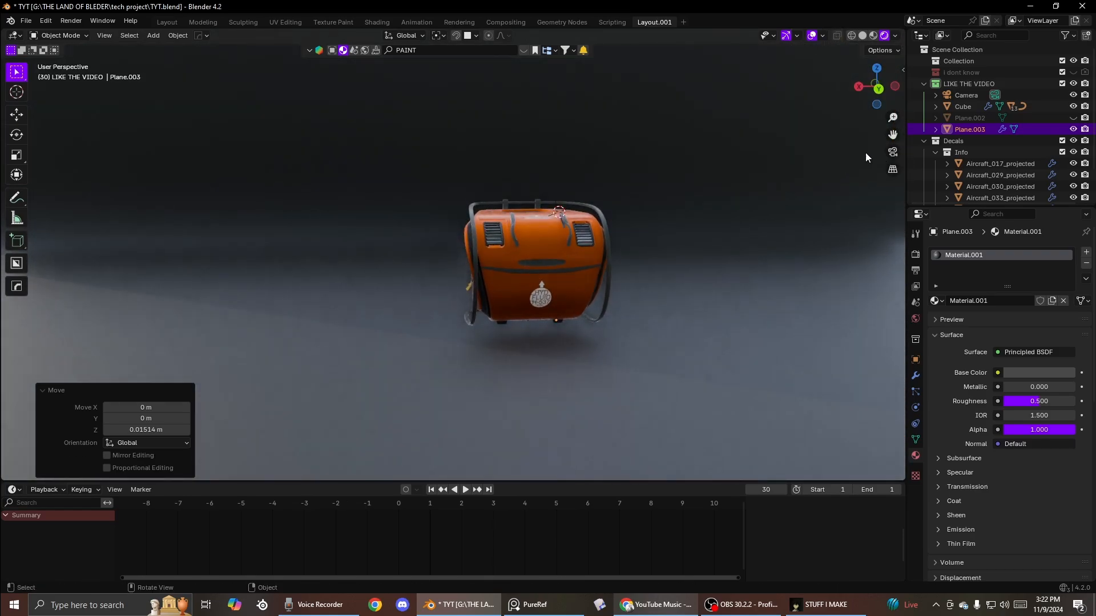
Step: Move the two loose LIBRARY_DECAL projected objects into the Decals collection
click(924, 84)
click(921, 103)
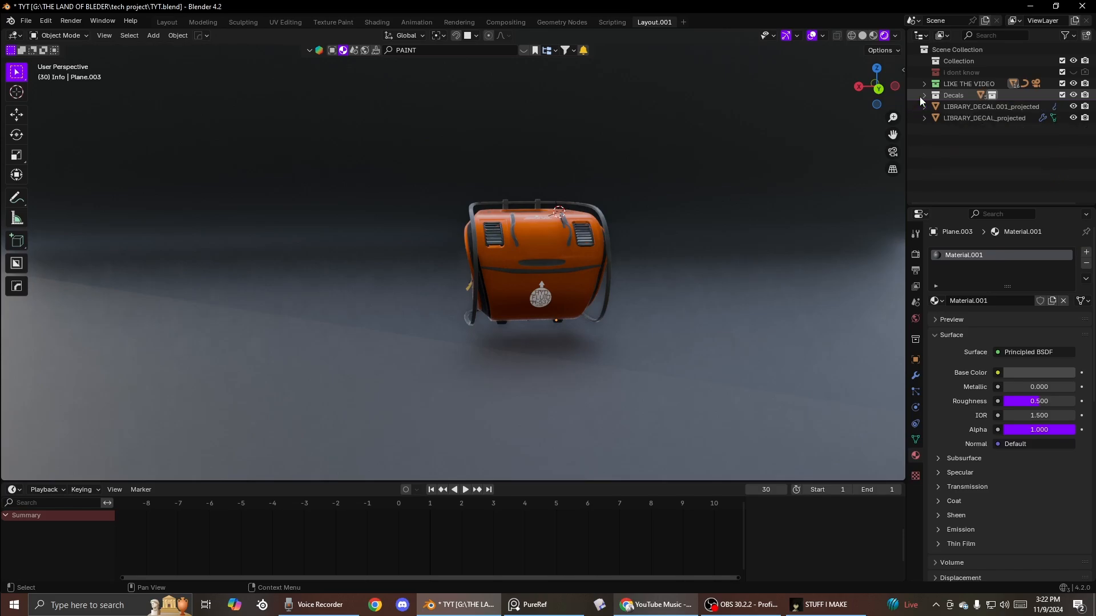
click(922, 97)
click(934, 107)
drag(940, 118, 947, 97)
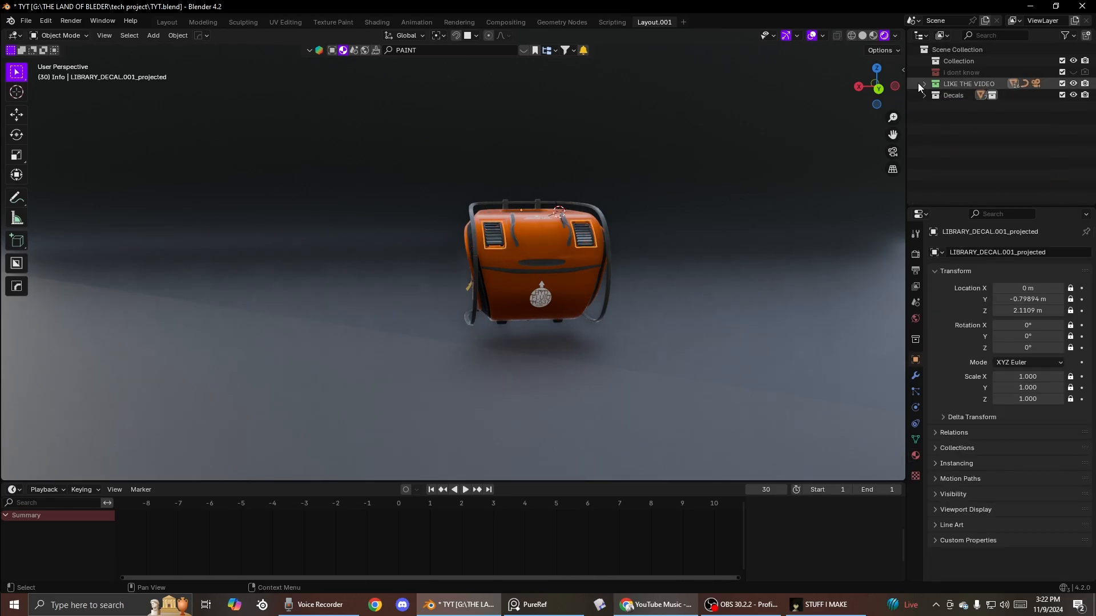
Step: Hide the backdrop plane Plane.003 and the camera in the viewport
click(924, 84)
click(956, 108)
click(960, 127)
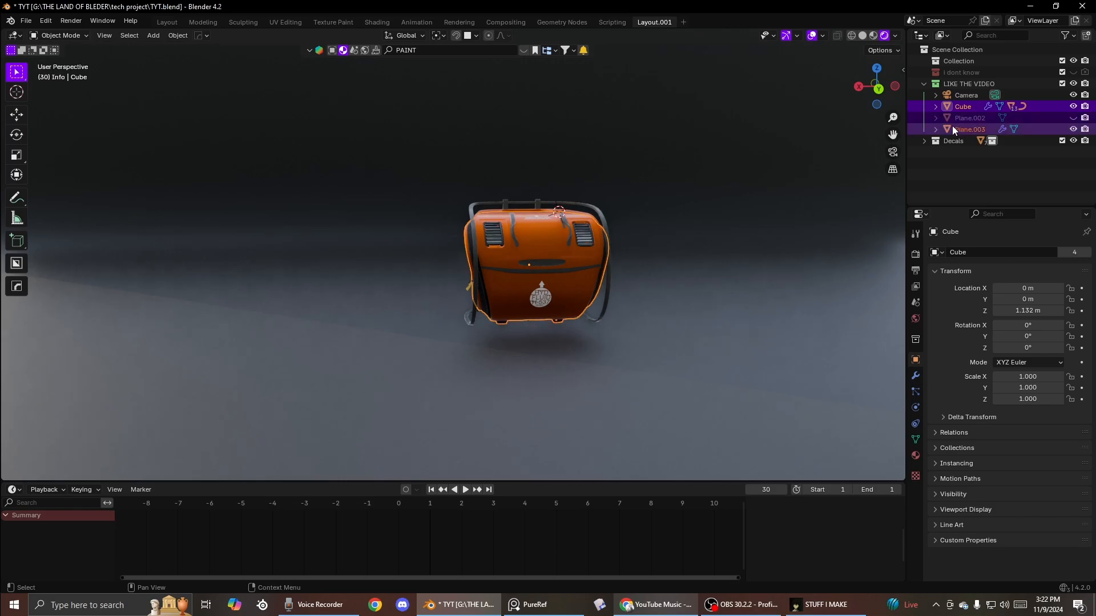
scroll(636, 221, down, 4)
key(h)
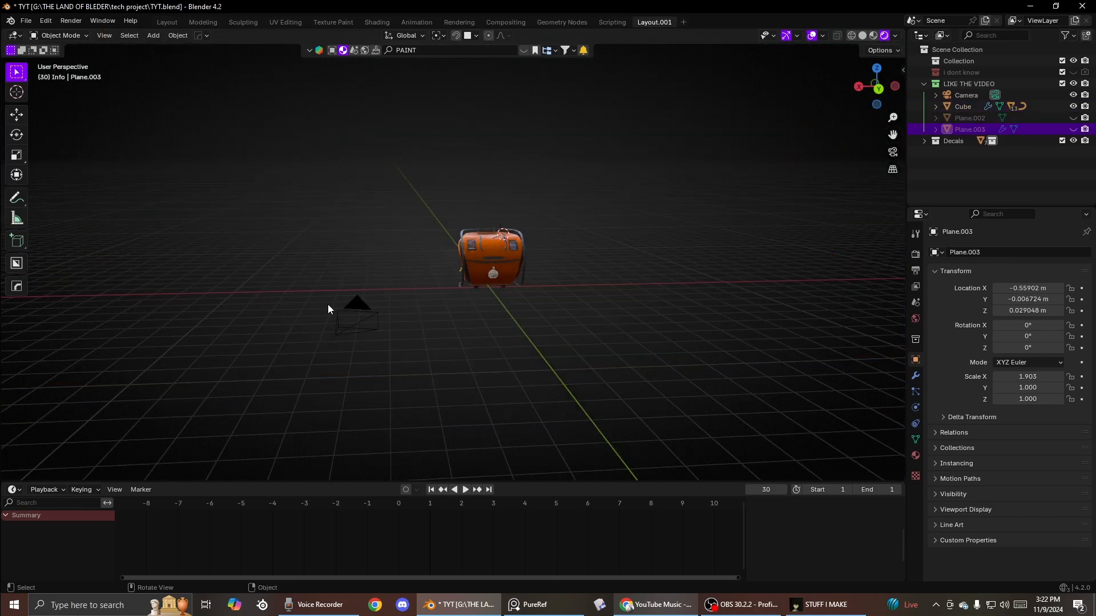
click(351, 311)
key(h)
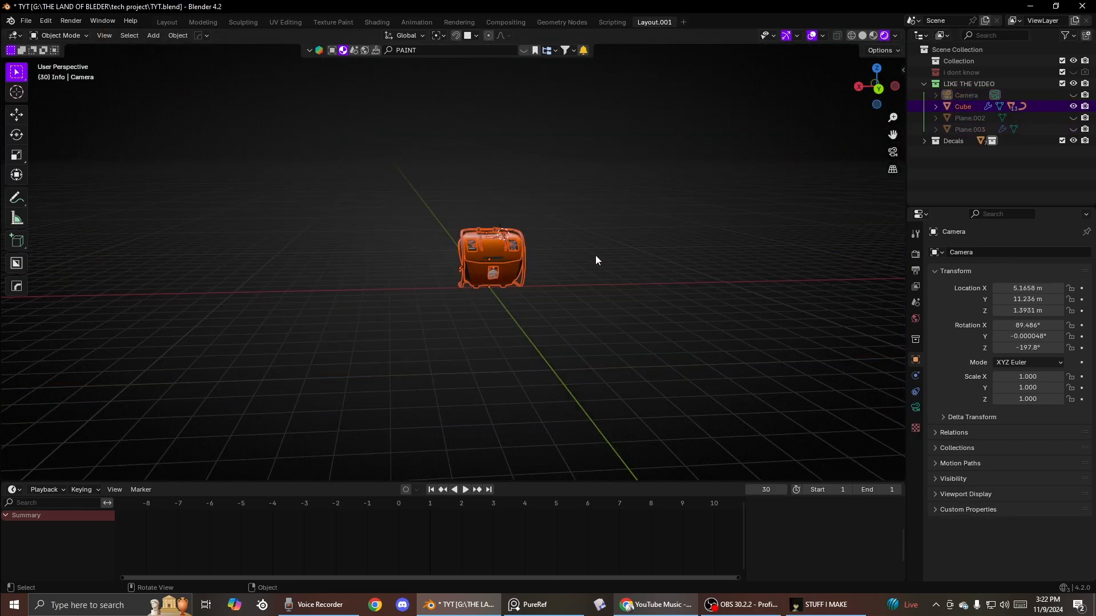
Step: Move all the generator's objects to a new collection named YYT and nest the Decals collection inside it
key(m)
click(621, 220)
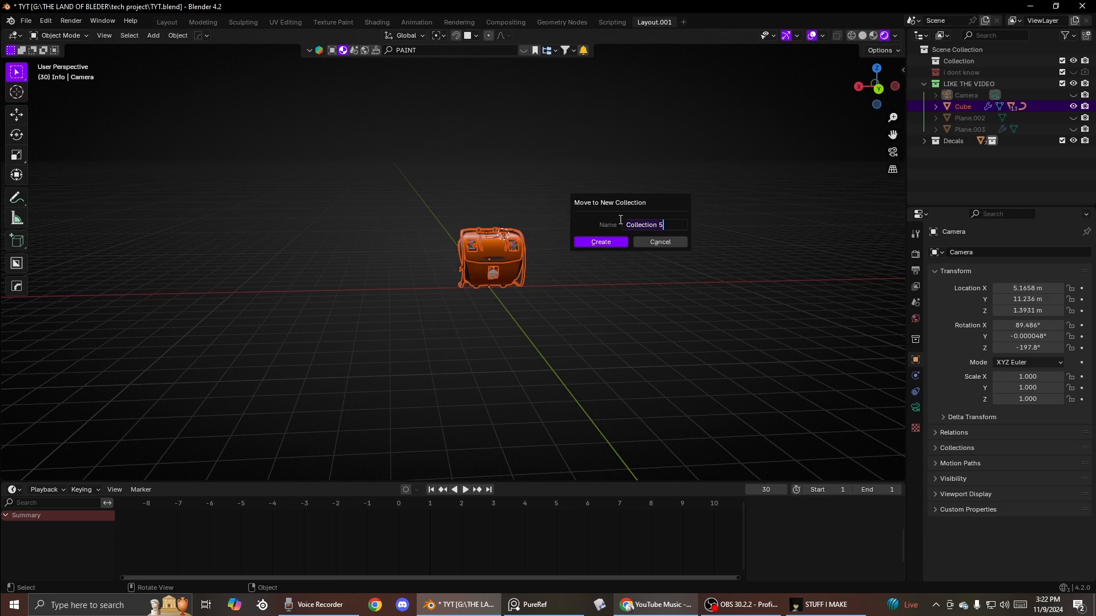
text(YYT)
key(Return)
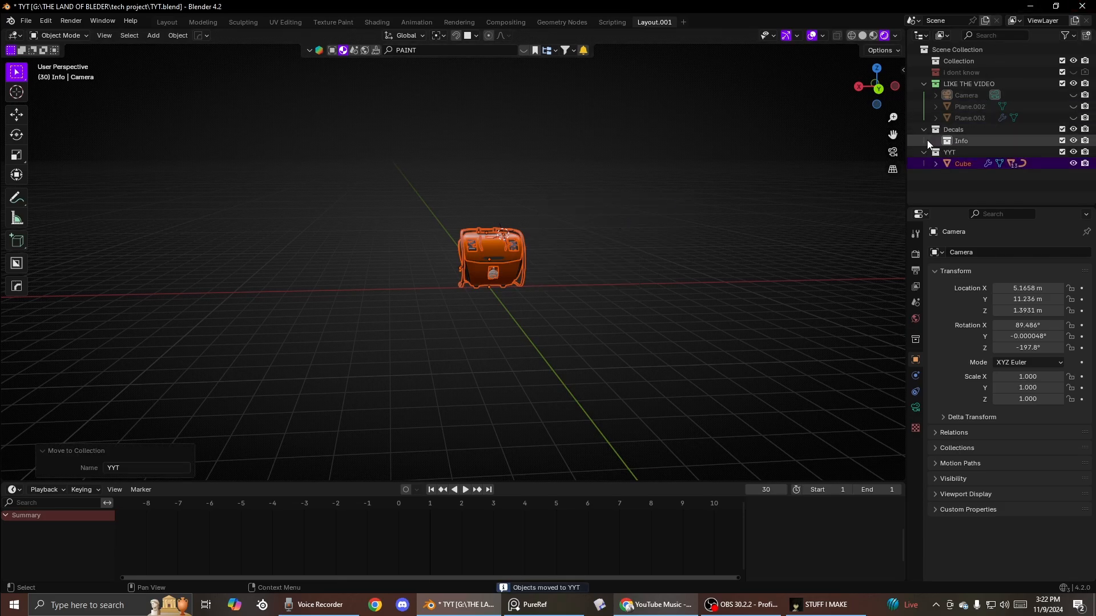
drag(927, 140, 930, 155)
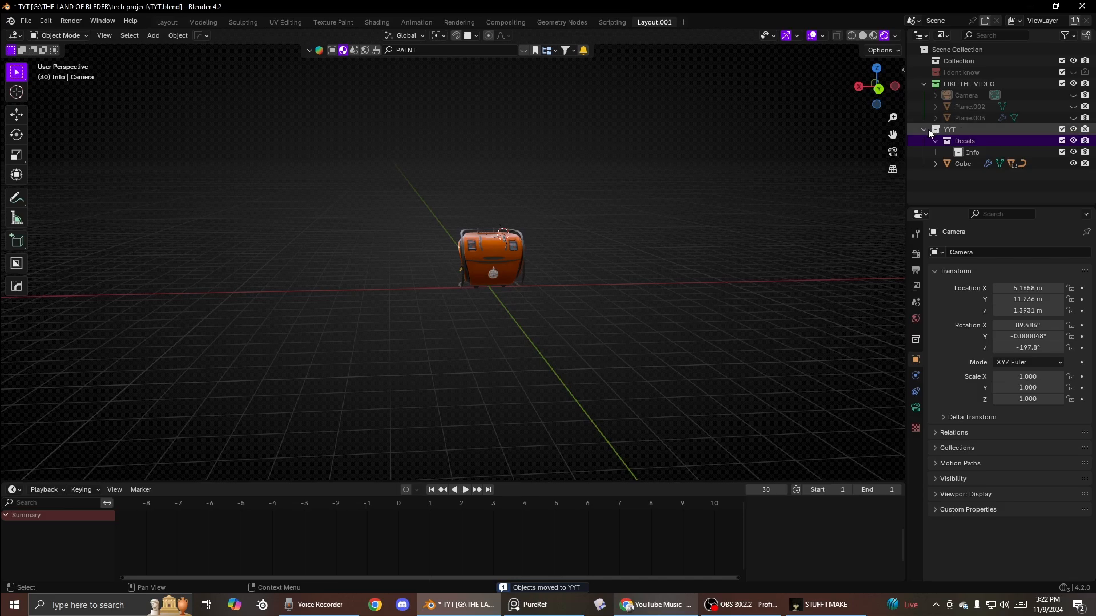
click(924, 129)
click(925, 85)
Step: Unhide the hidden objects and adjust the camera so the generator sits slightly higher in the frame
key(alt+h)
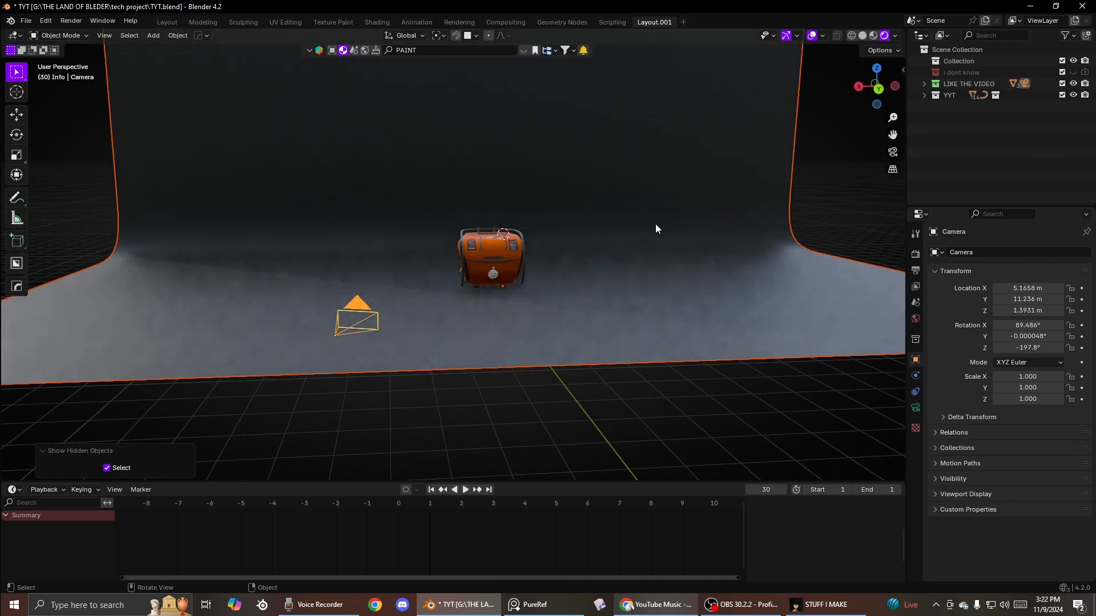
click(656, 225)
scroll(708, 181, up, 3)
click(899, 159)
click(893, 152)
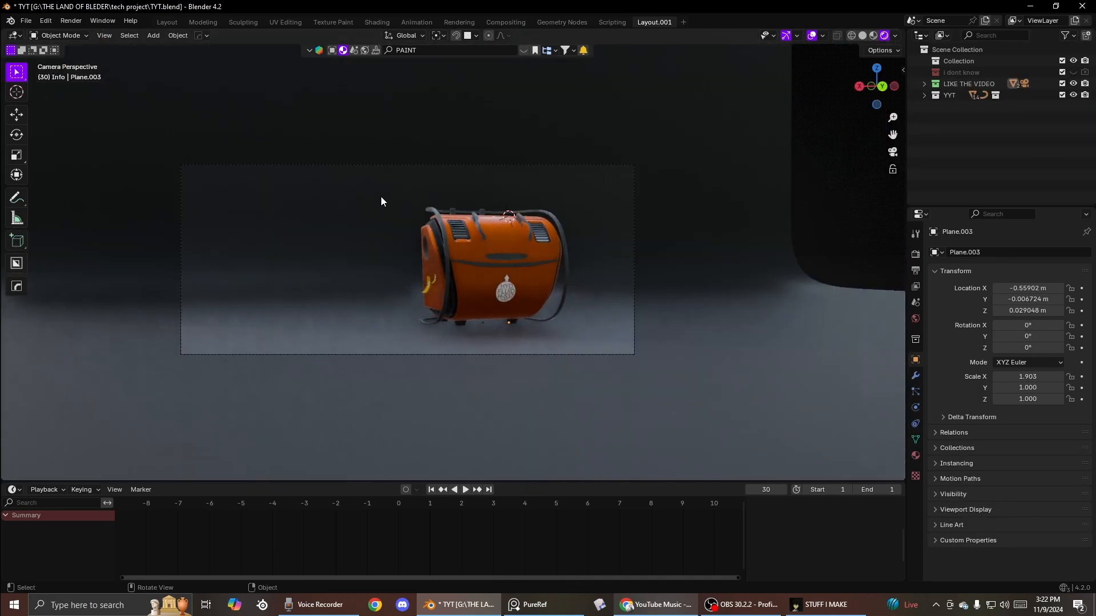
middle_drag(382, 198, 383, 197)
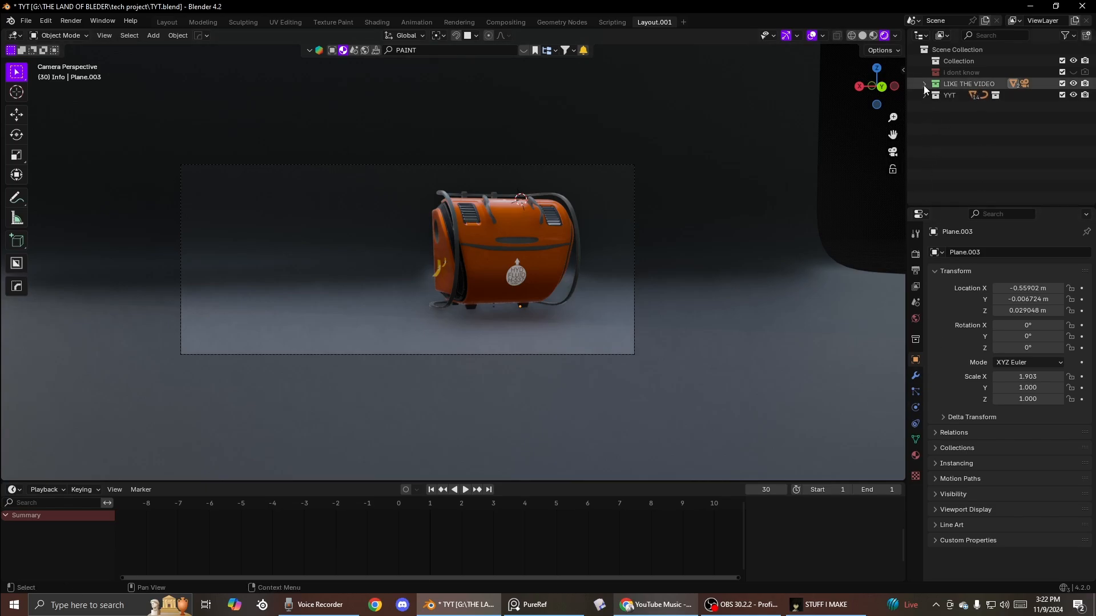
Step: Set the camera's viewport display passepartout to 1.000 so the area outside the frame is fully black
click(924, 84)
click(966, 95)
click(915, 407)
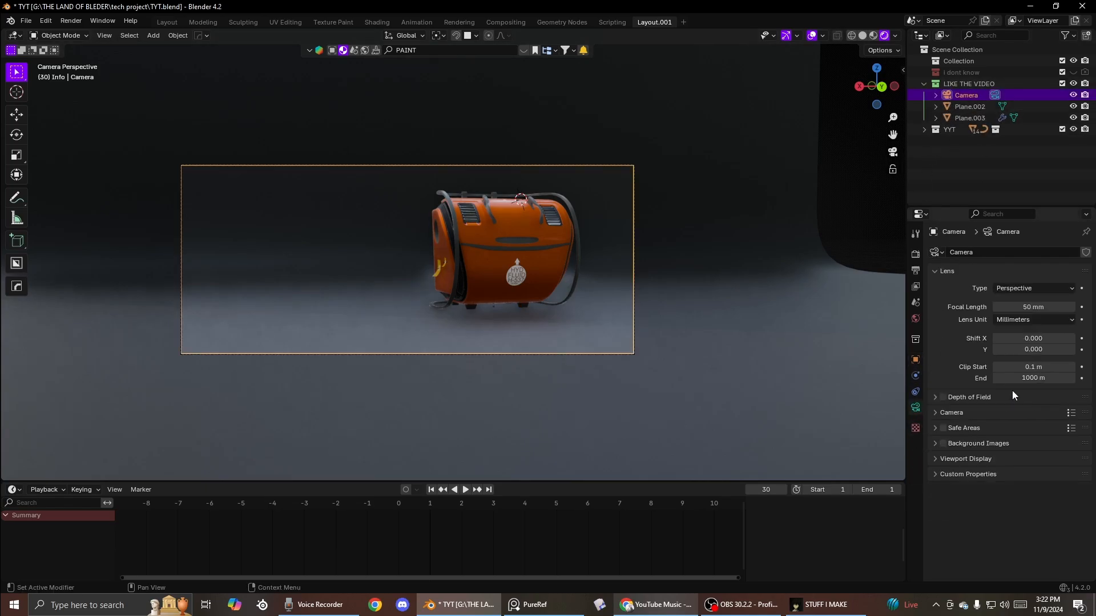
click(936, 459)
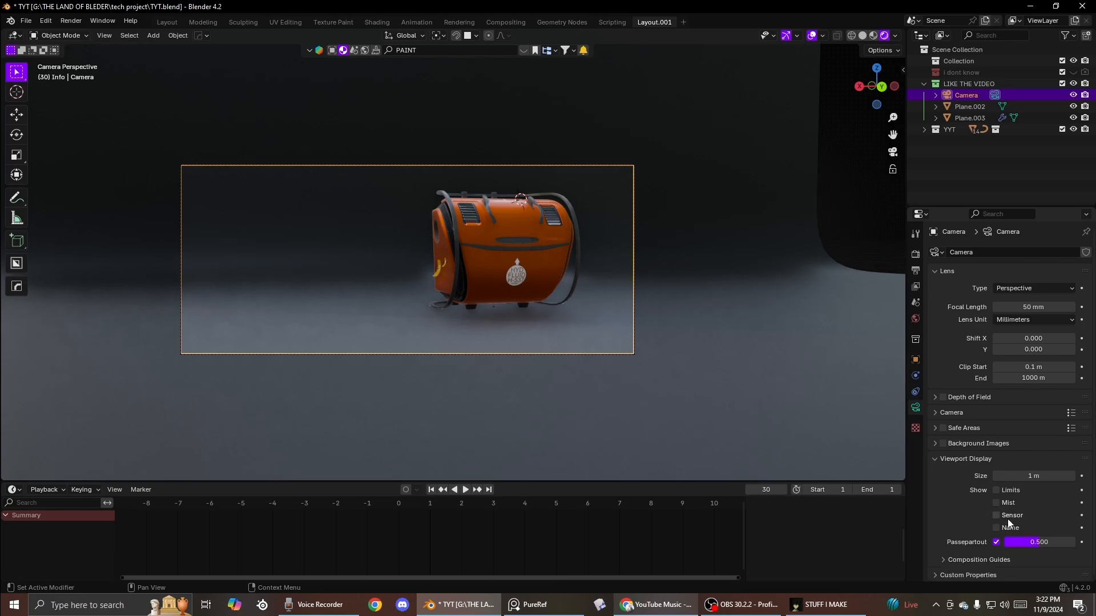
drag(1024, 542, 1073, 543)
scroll(577, 300, up, 2)
scroll(577, 301, up, 1)
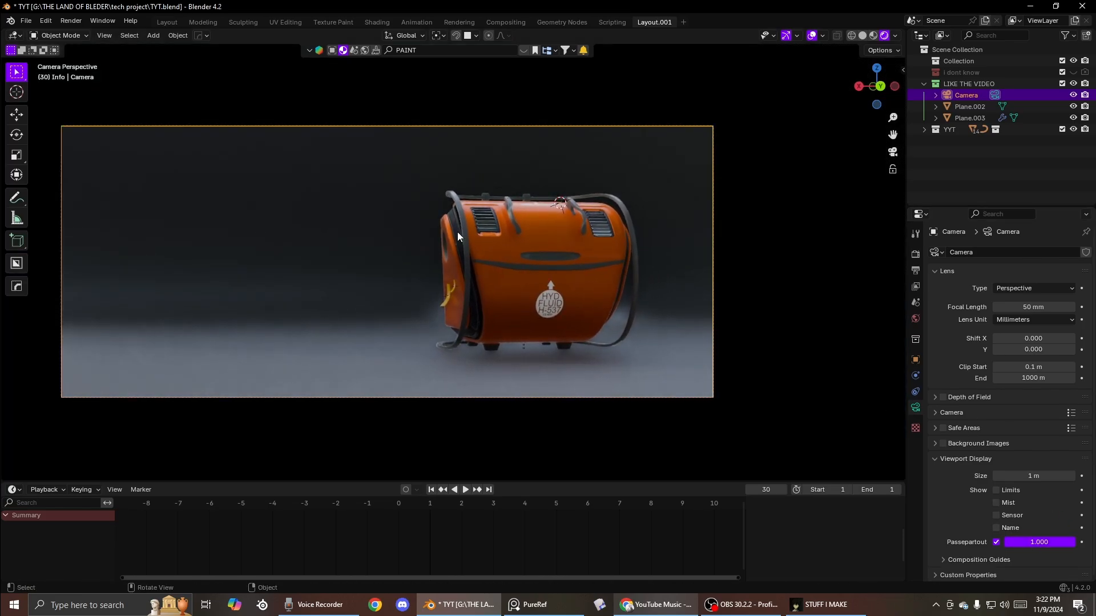
Step: Move the generator's tubular frame Cube.002 into the 'i dont know' collection and collapse that collection
click(457, 214)
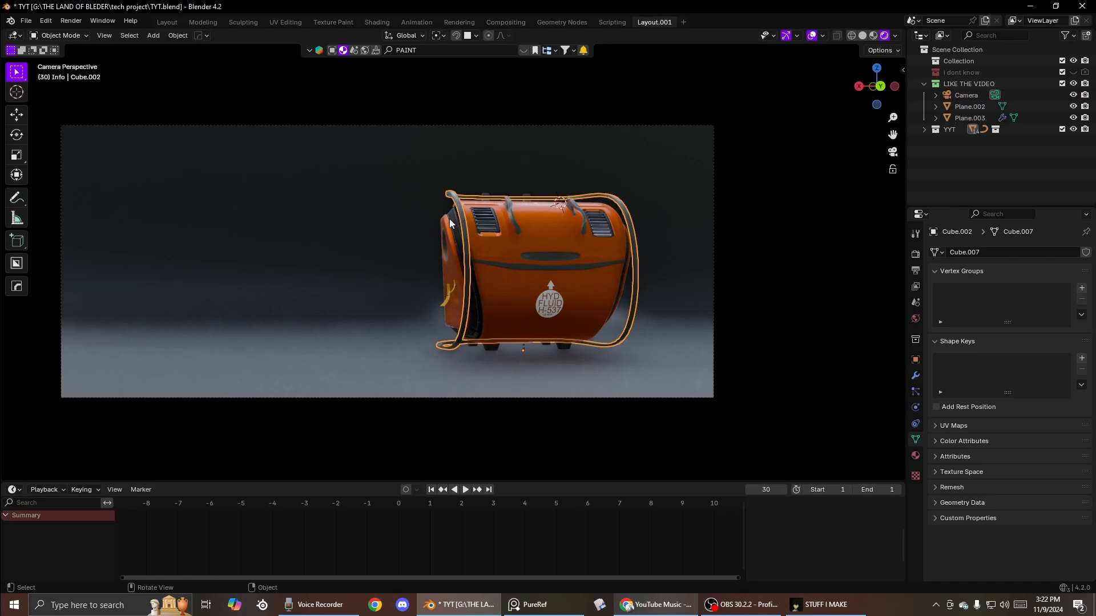
key(m)
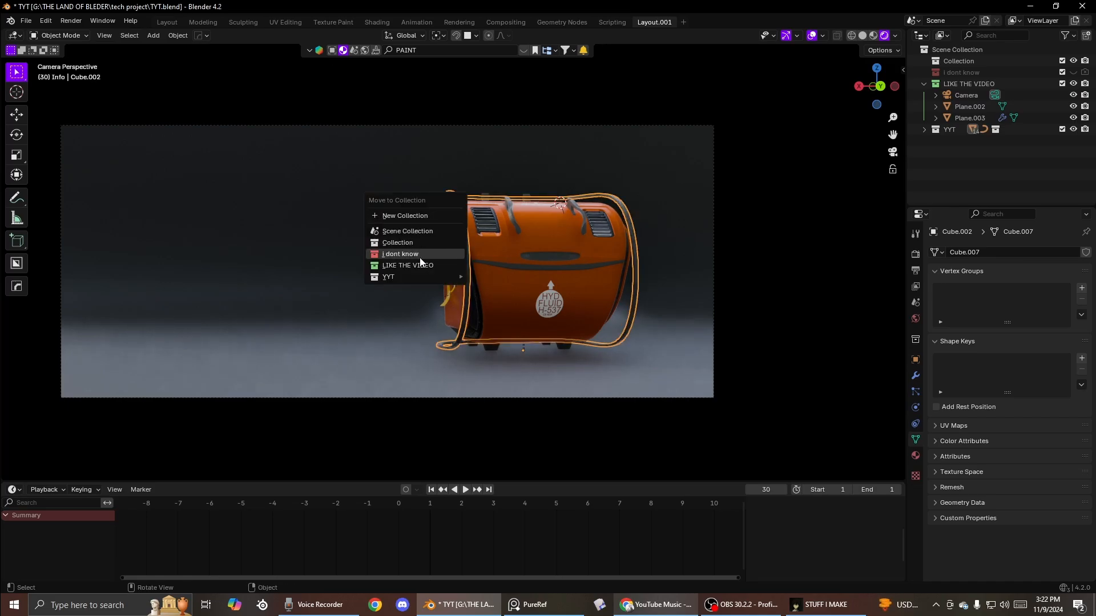
click(412, 252)
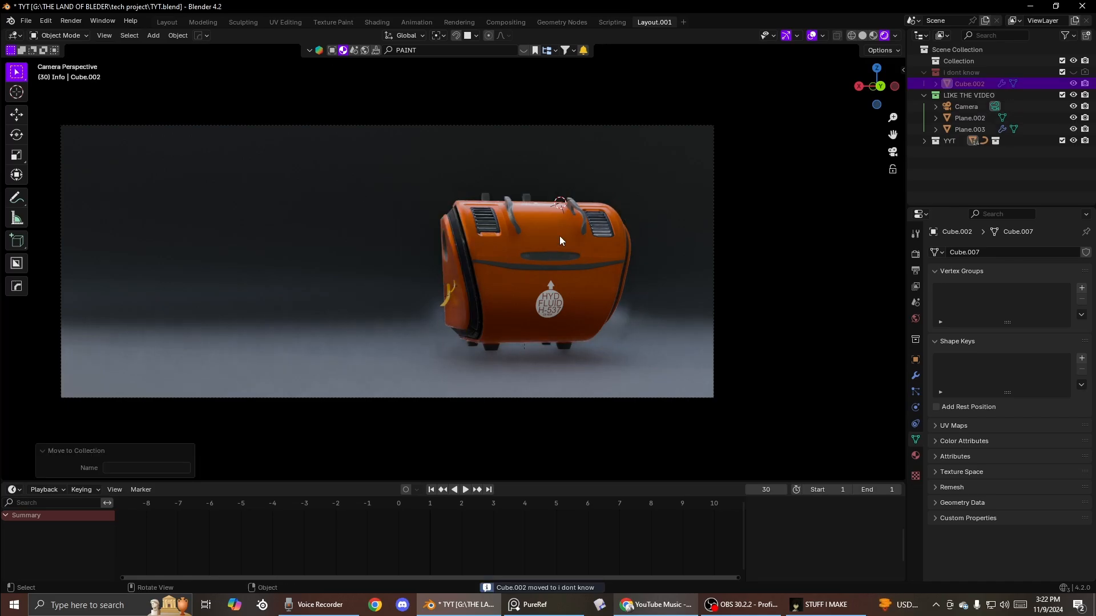
click(924, 71)
scroll(404, 172, down, 1)
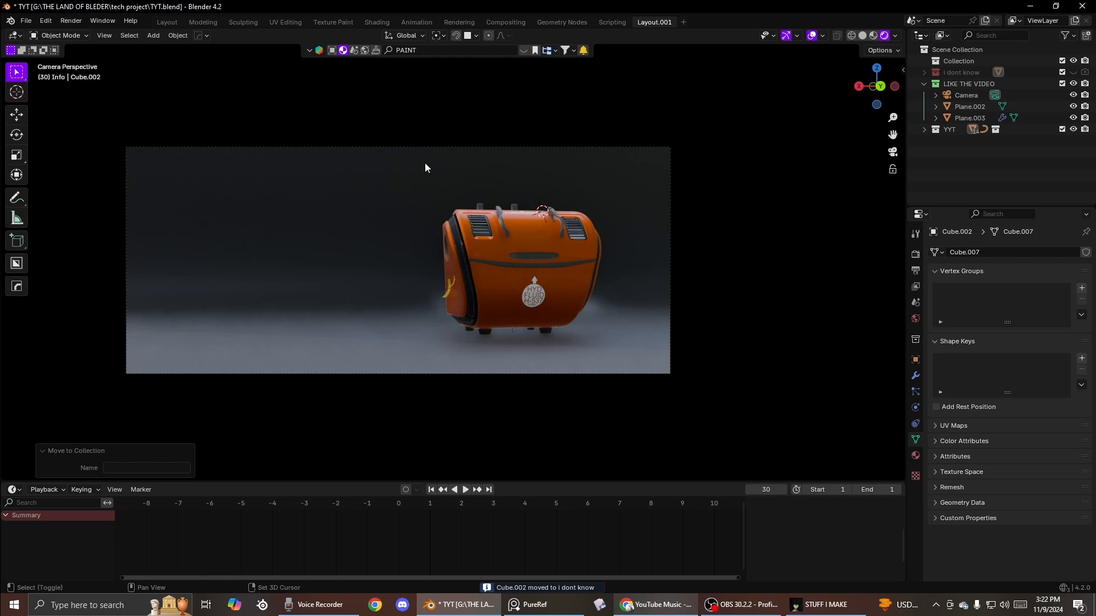
Step: Try a slight camera shift and linking an instance collection to Cube.002, and undo both
key(shift+grave)
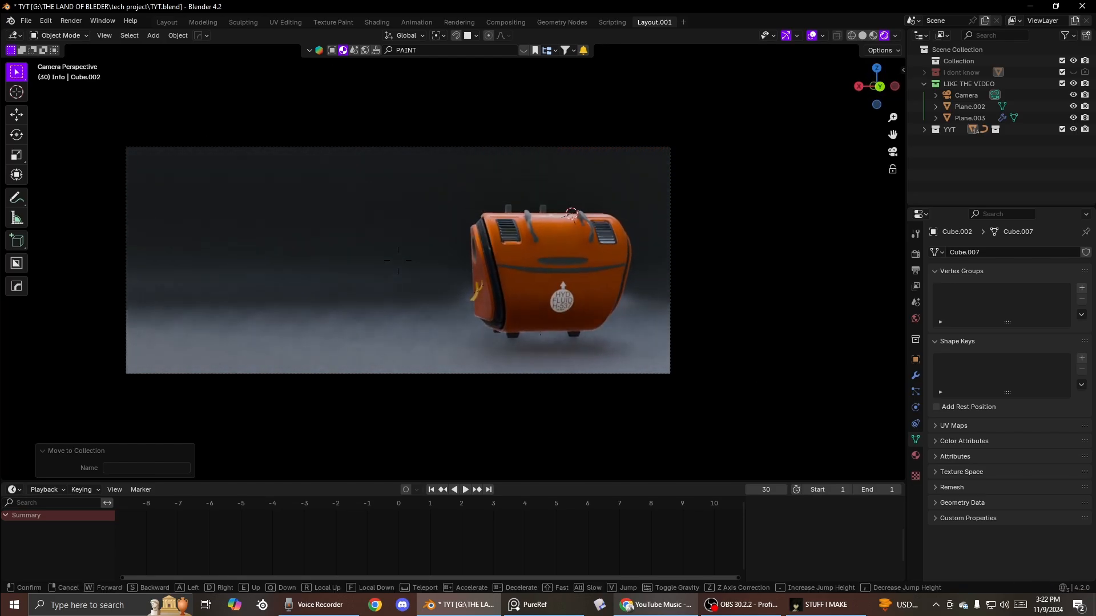
click(425, 168)
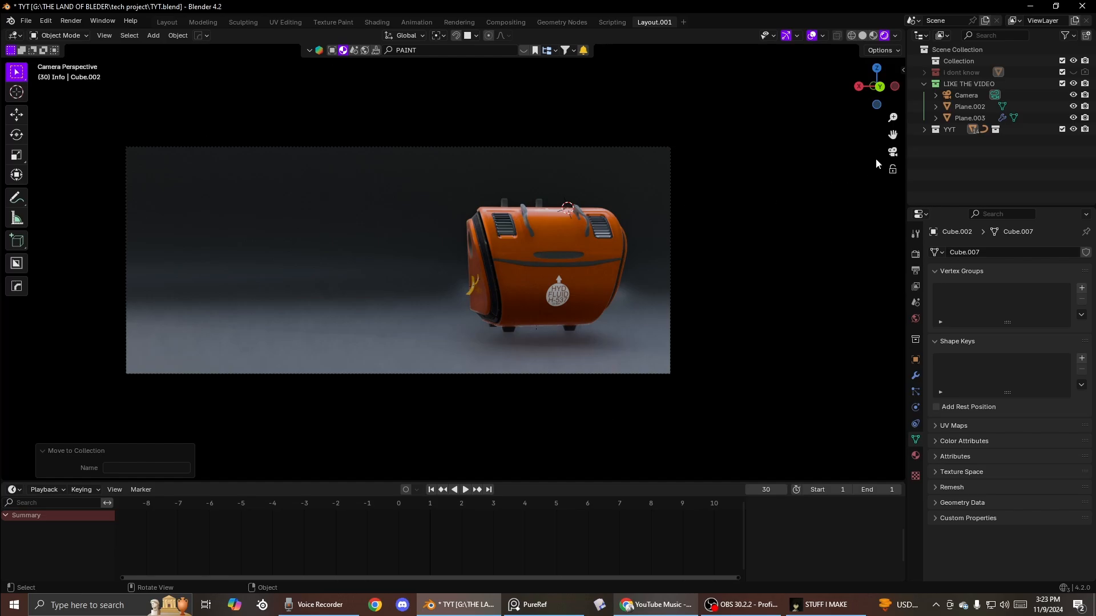
click(177, 35)
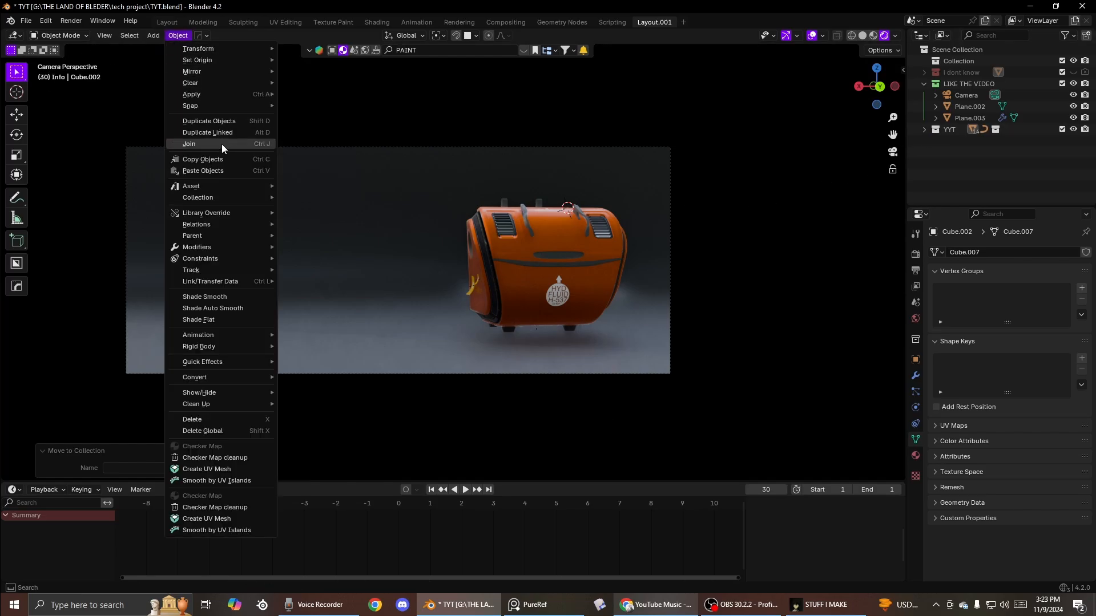
mouse_move(213, 281)
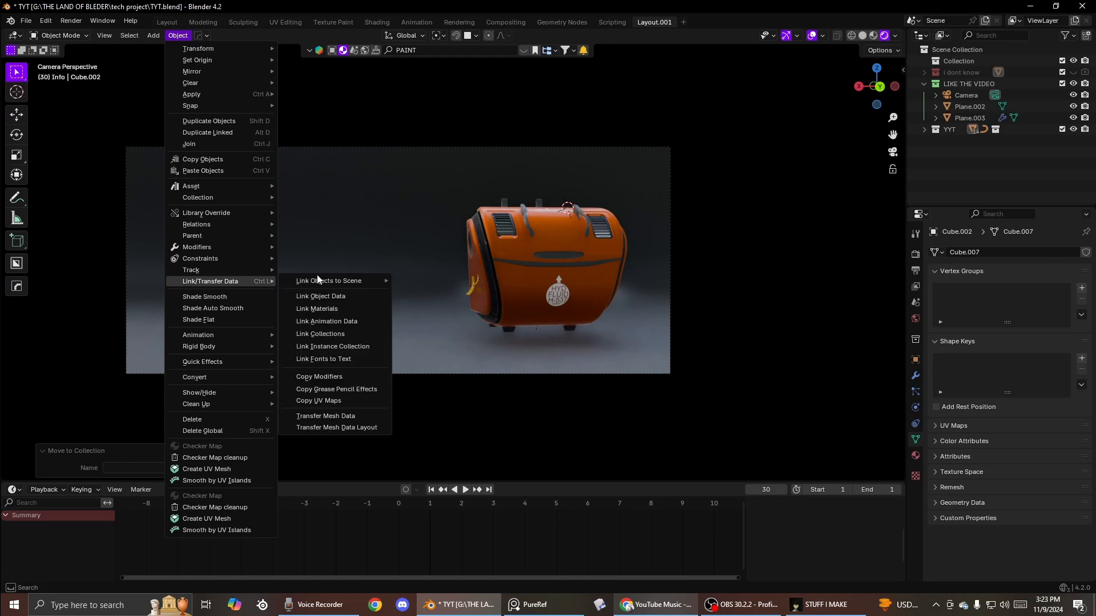
mouse_move(318, 282)
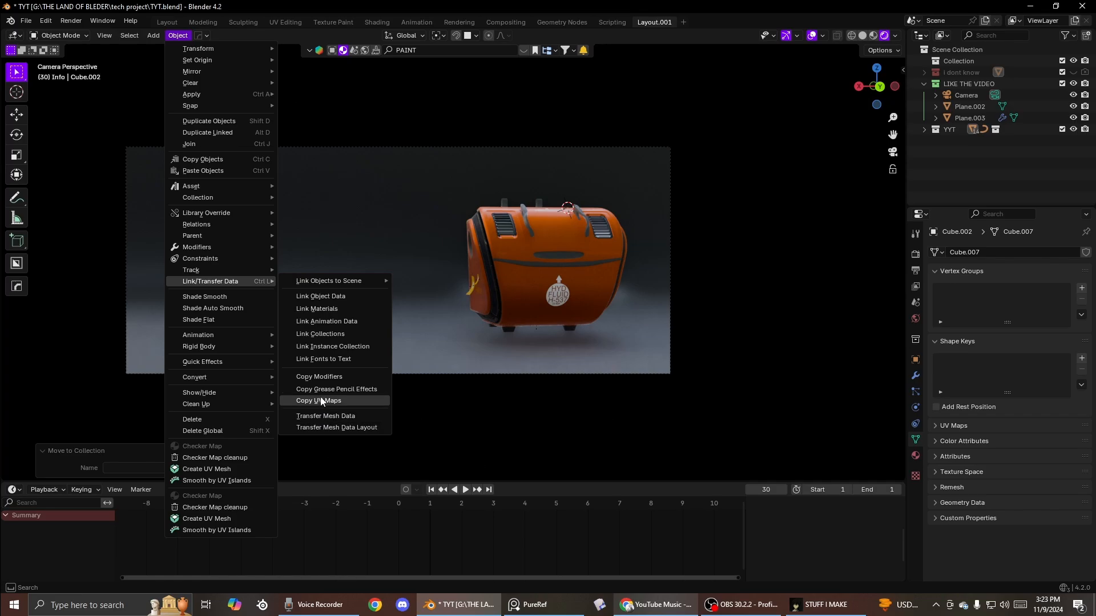
click(324, 347)
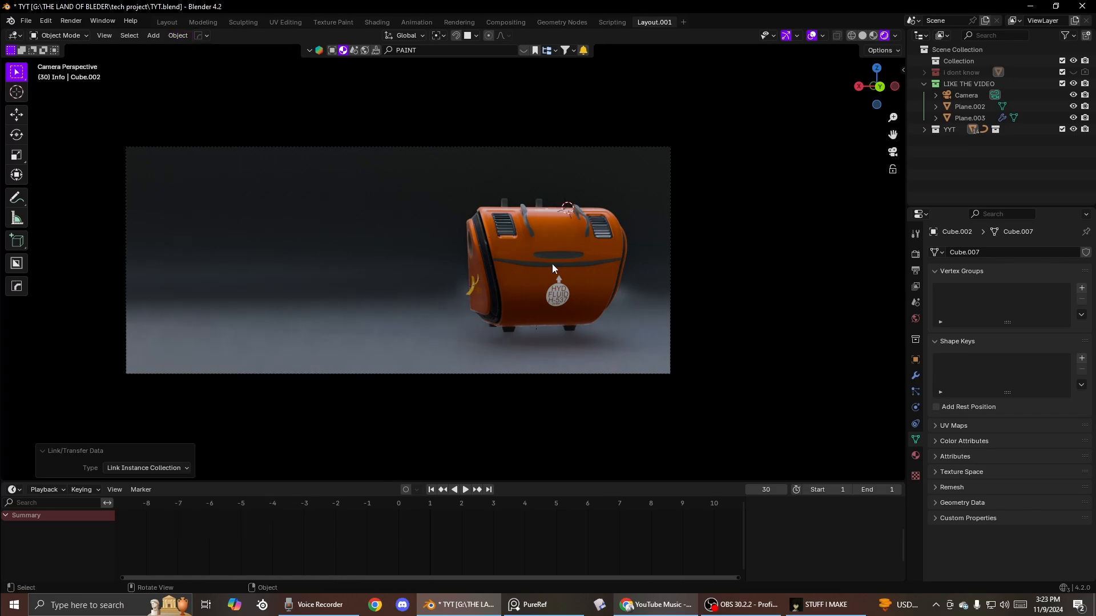
key(ctrl+z)
click(178, 35)
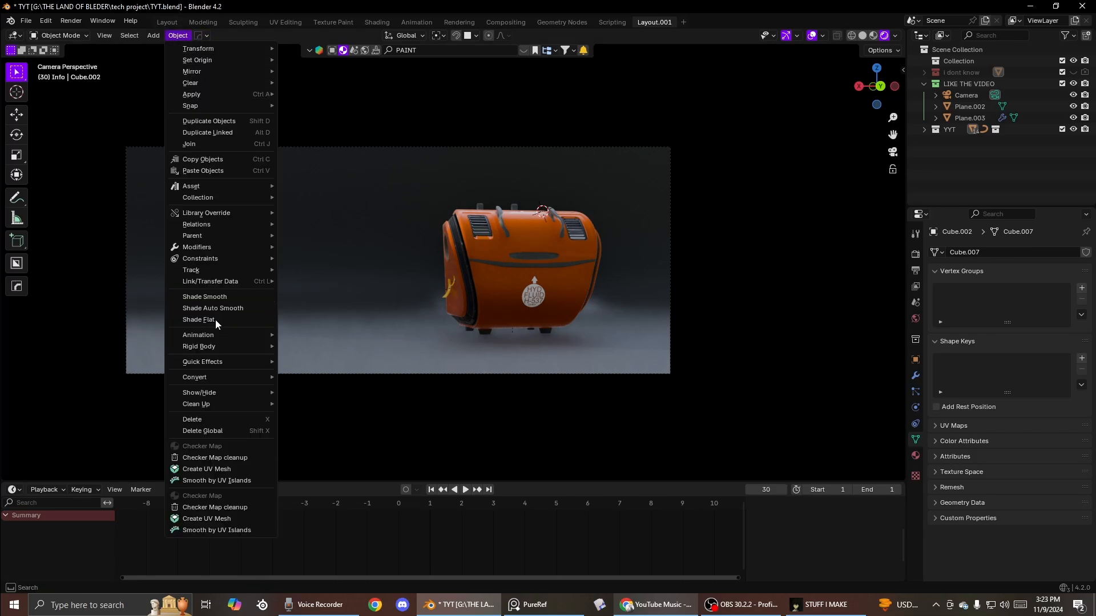
mouse_move(211, 391)
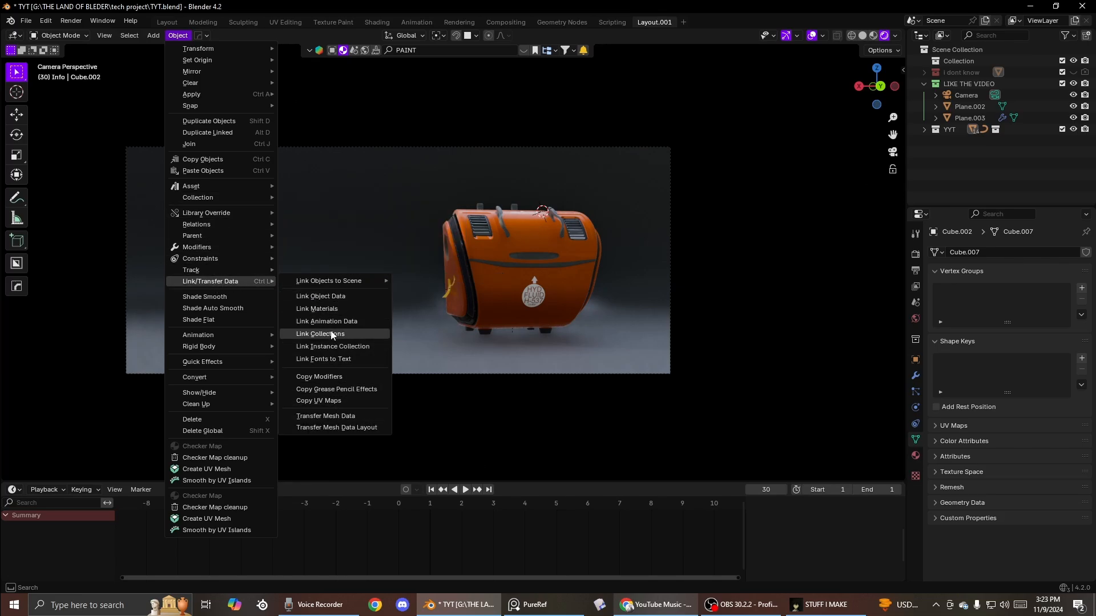
mouse_move(329, 283)
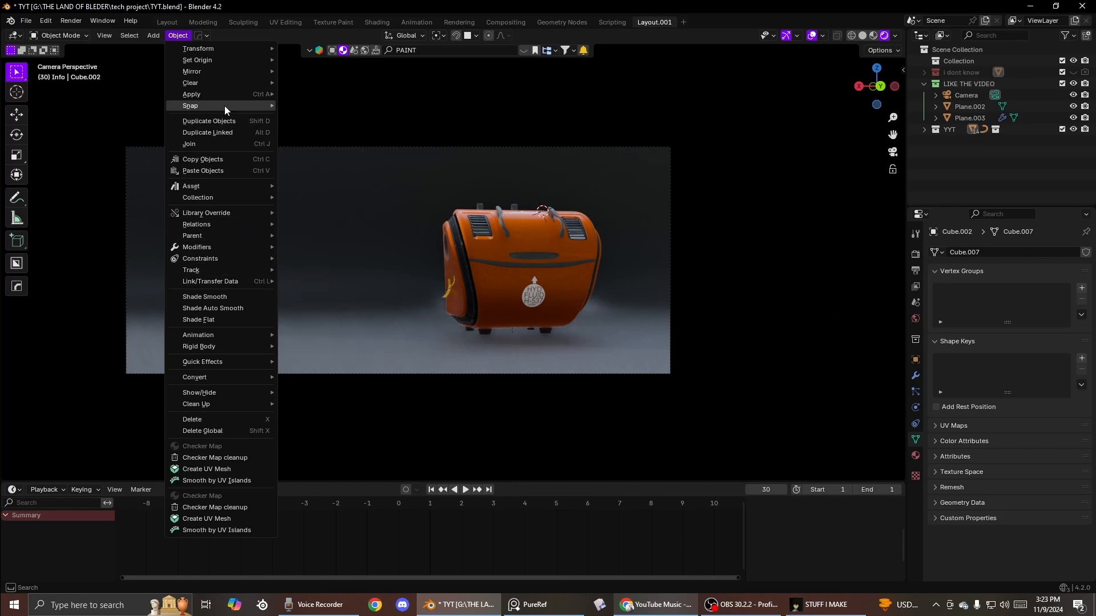
mouse_move(252, 60)
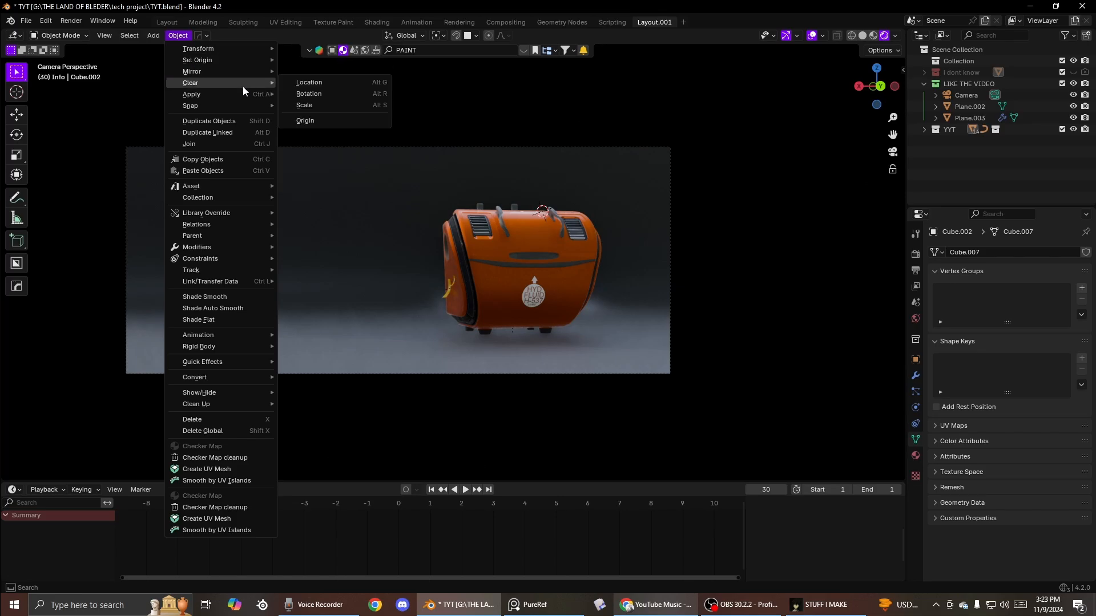
mouse_move(245, 92)
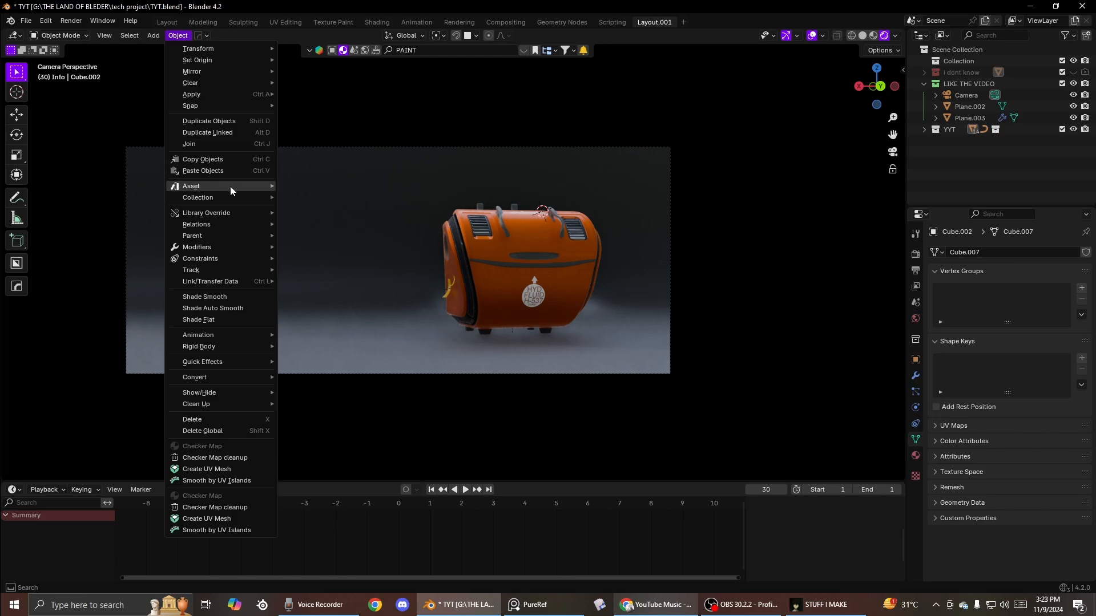
mouse_move(239, 210)
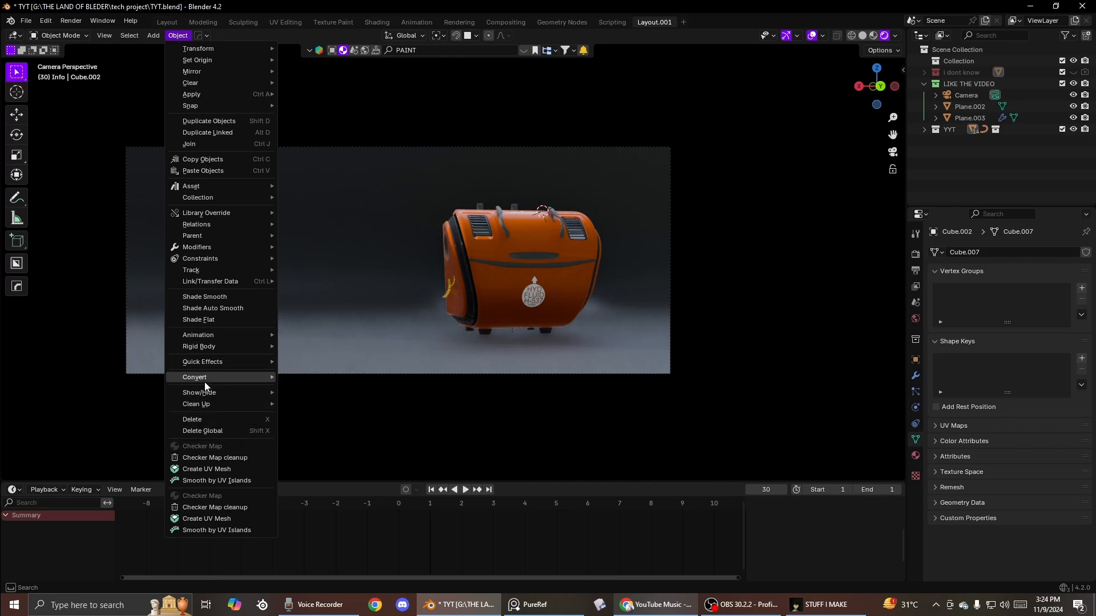
Step: Add a collection instance of YYT and place it on the floor beside the original generator, in the empty half of the frame
mouse_move(152, 36)
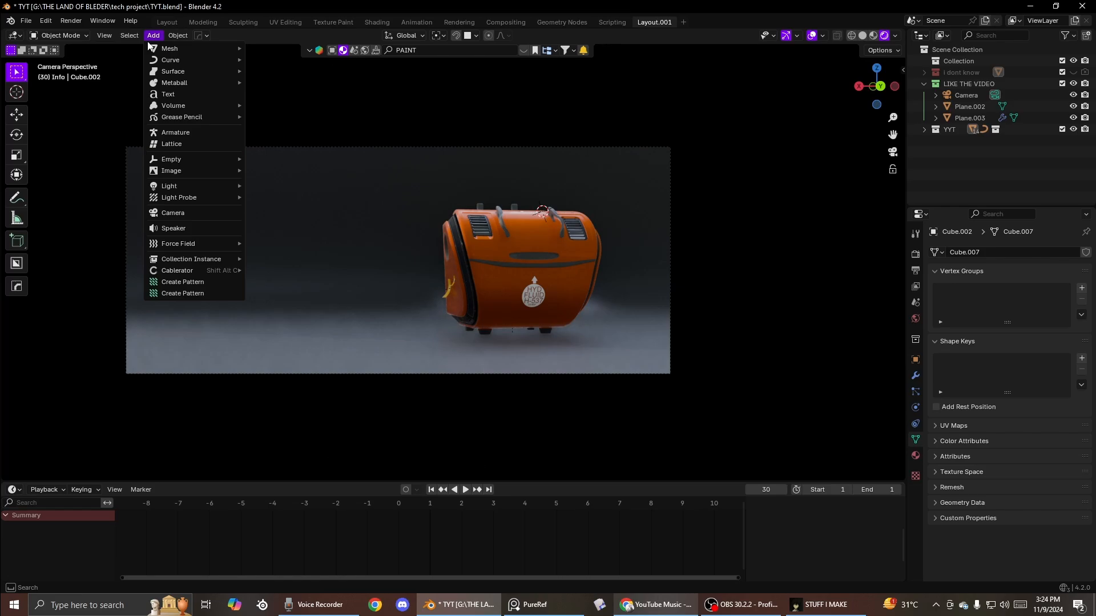
mouse_move(210, 261)
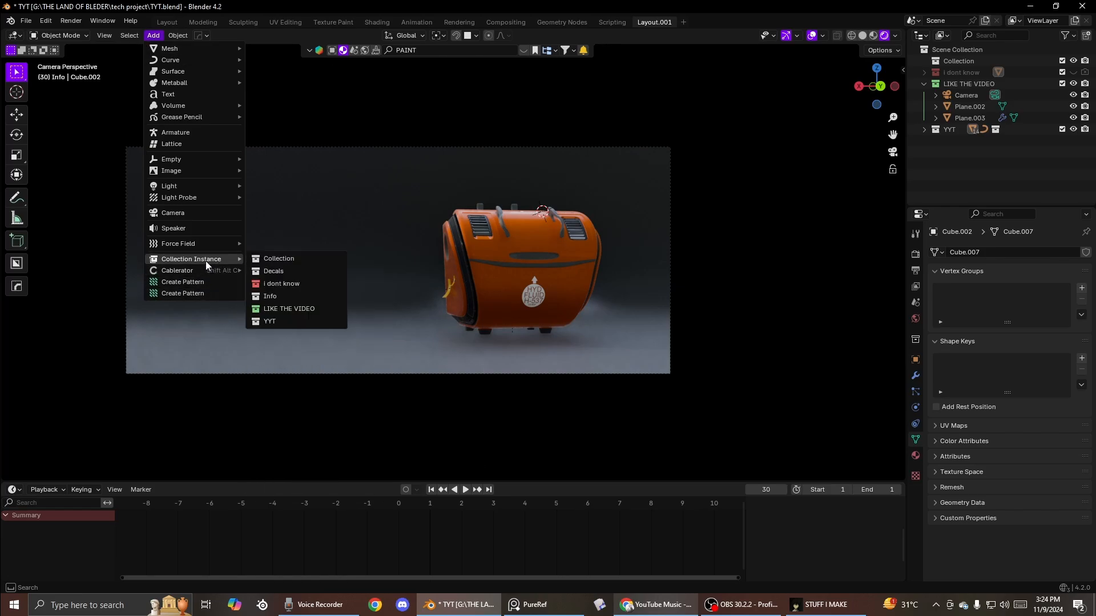
click(272, 321)
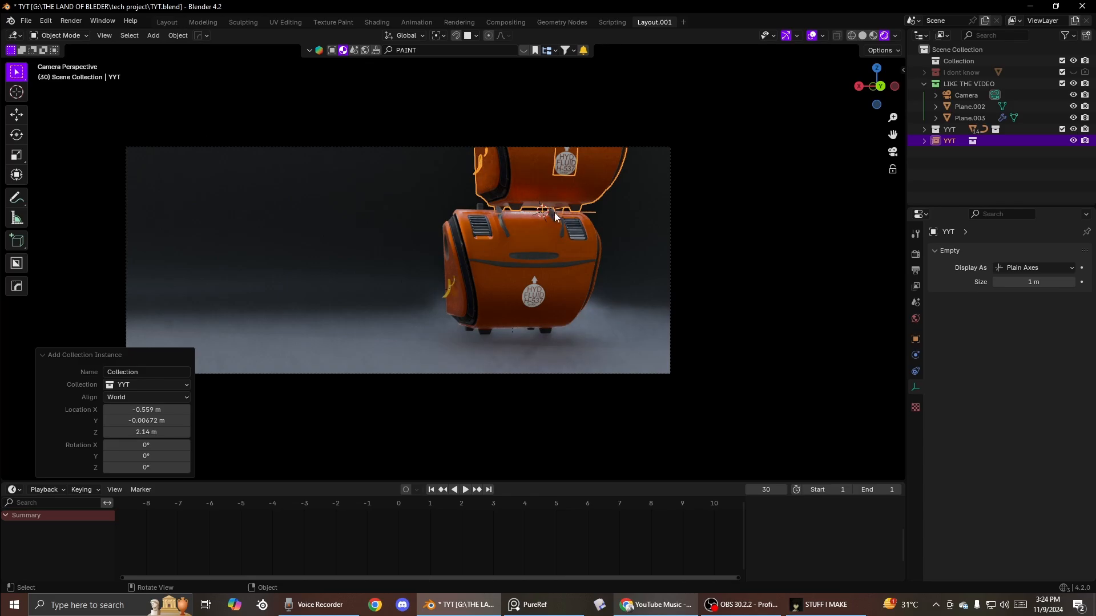
key(g)
click(330, 335)
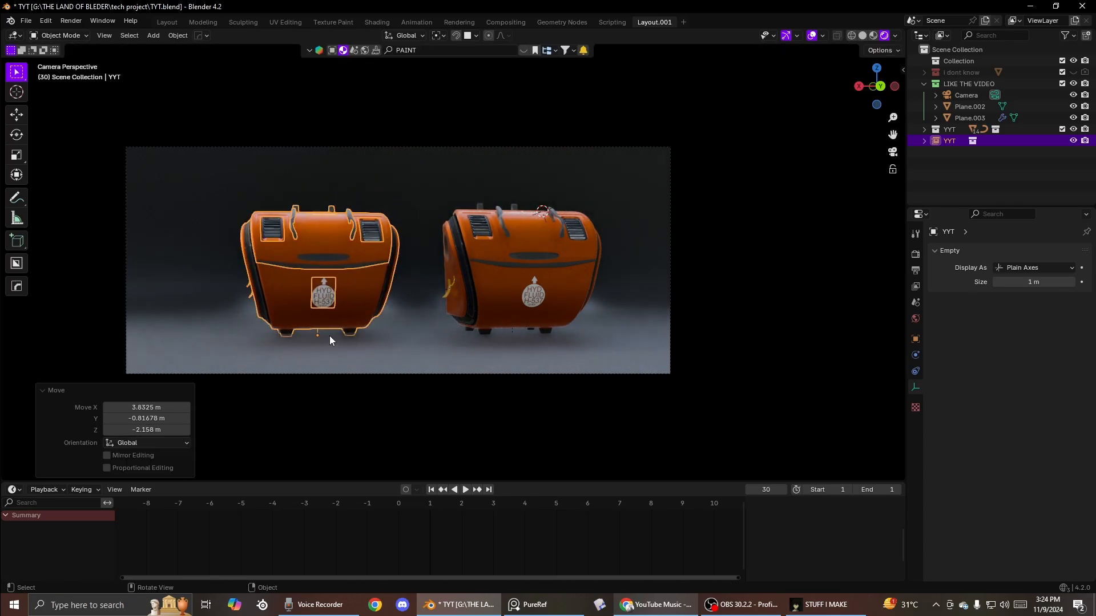
Step: Rotate the YYT instance about the global Z axis by about -333°, 14.4° and 3.12° so its end panel faces the camera
middle_drag(329, 335, 445, 331)
key(r)
key(z)
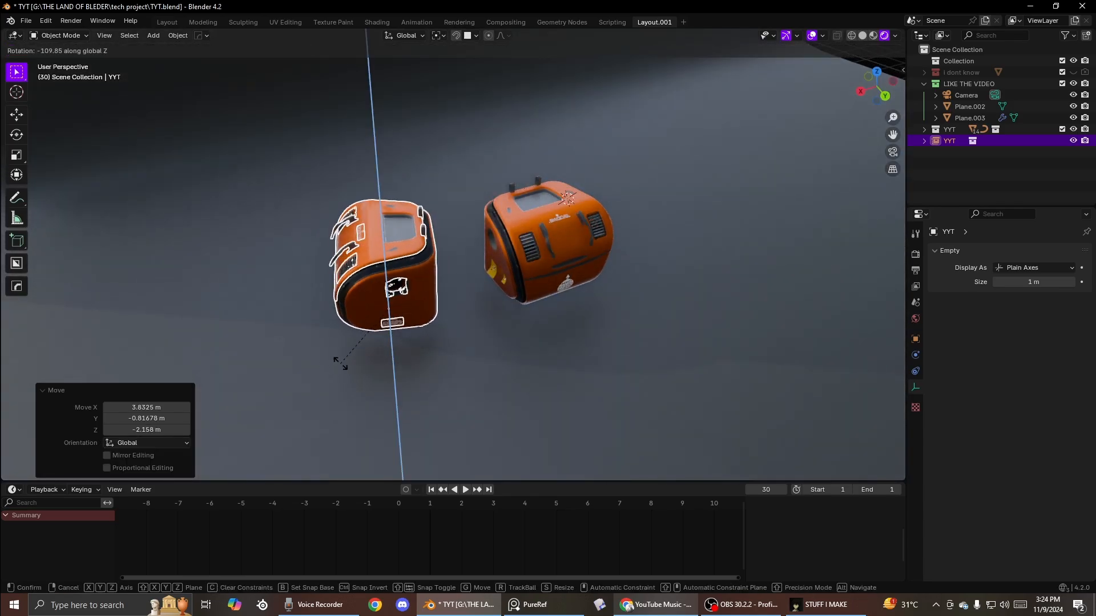
click(476, 301)
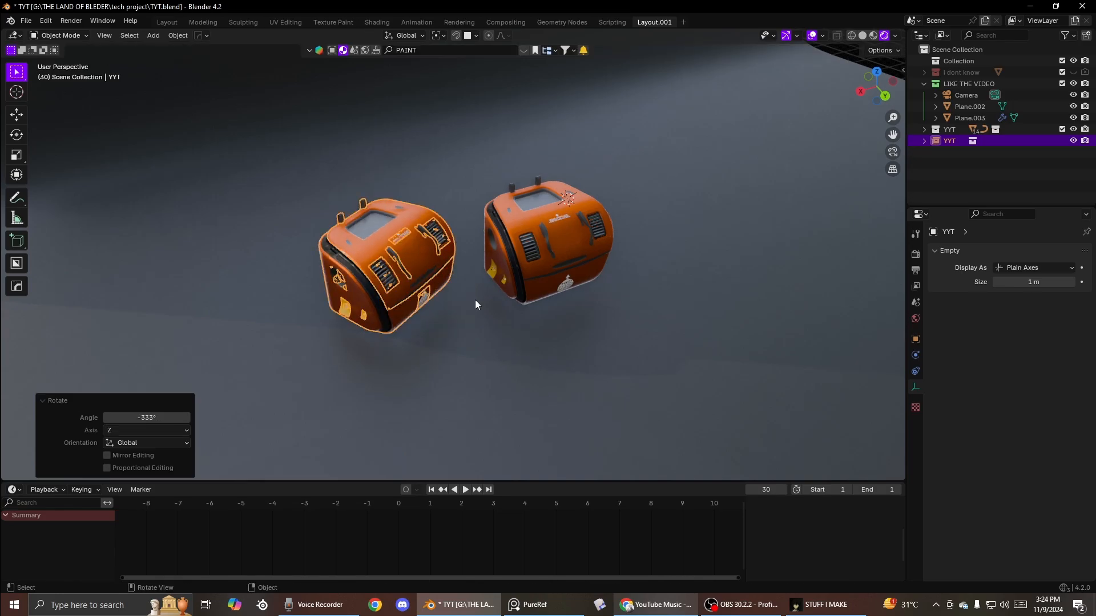
key(r)
key(z)
click(725, 212)
click(889, 152)
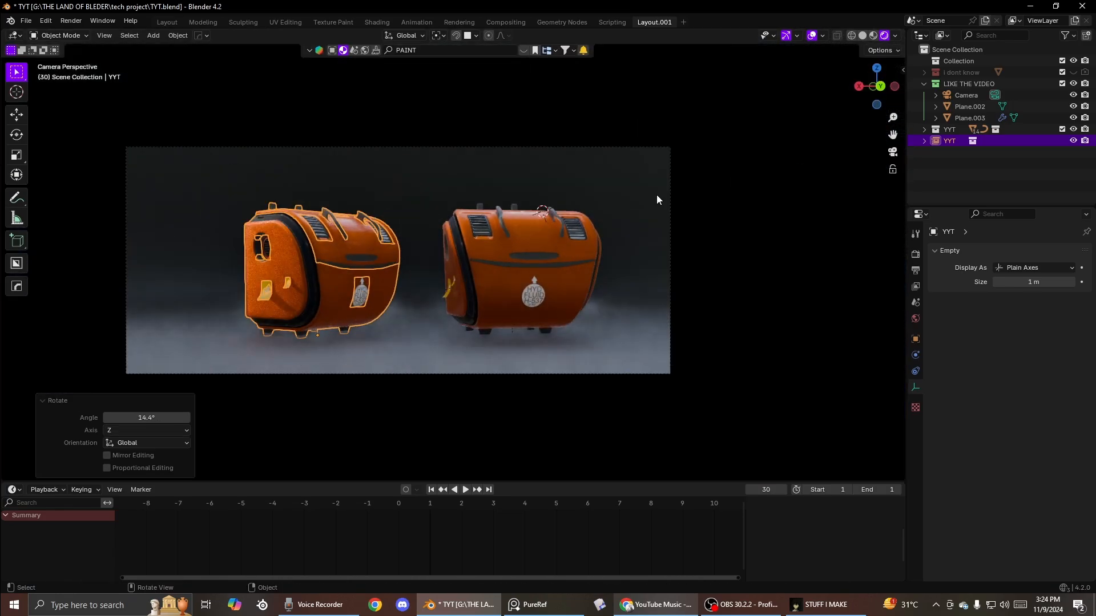
key(r)
key(z)
click(491, 238)
Step: Move the camera forward with walk navigation so both generators fill more of the frame
key(shift+grave)
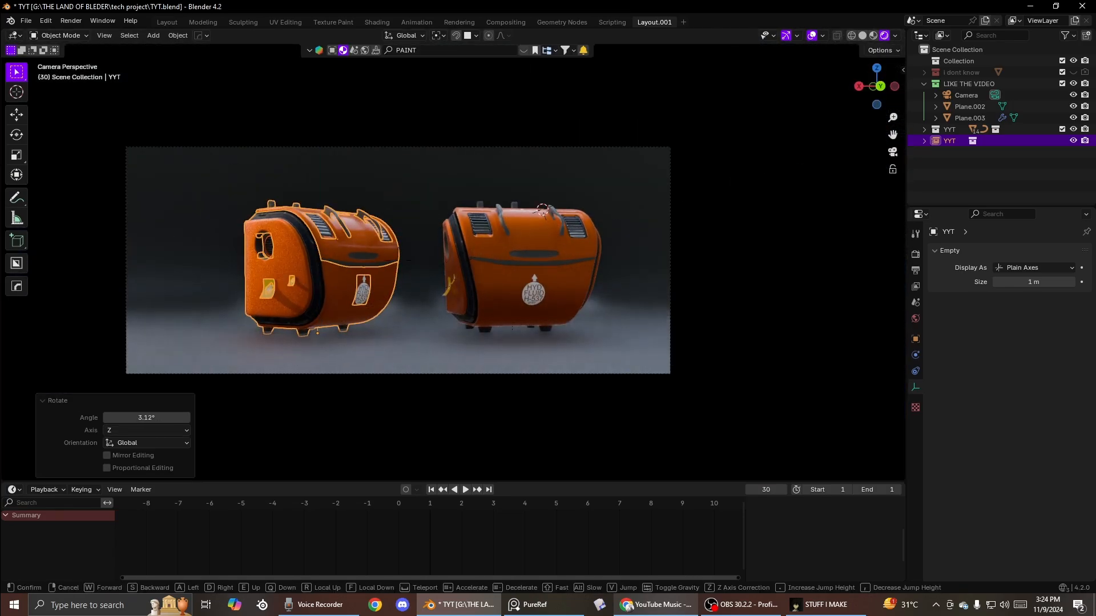
key(w)
click(398, 260)
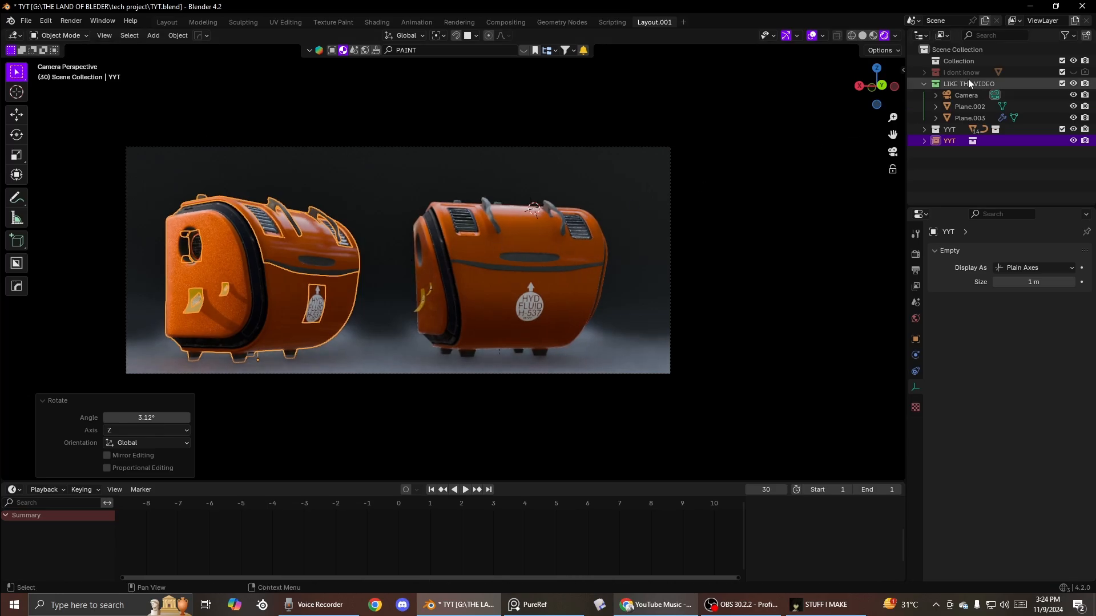
Step: Switch the scene's render engine to Cycles
click(916, 254)
click(1044, 252)
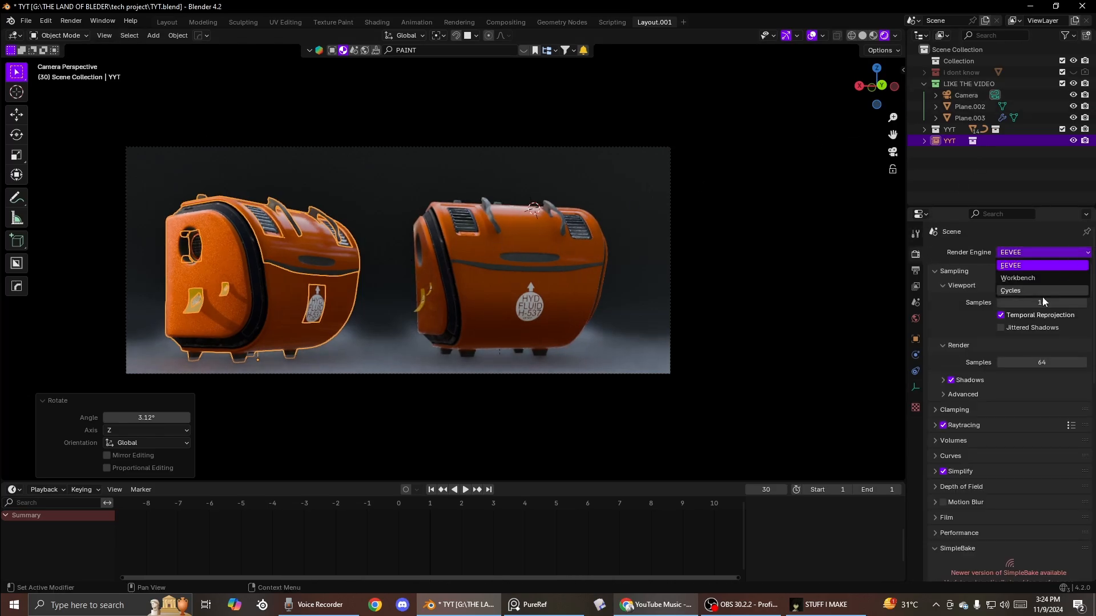
click(1013, 292)
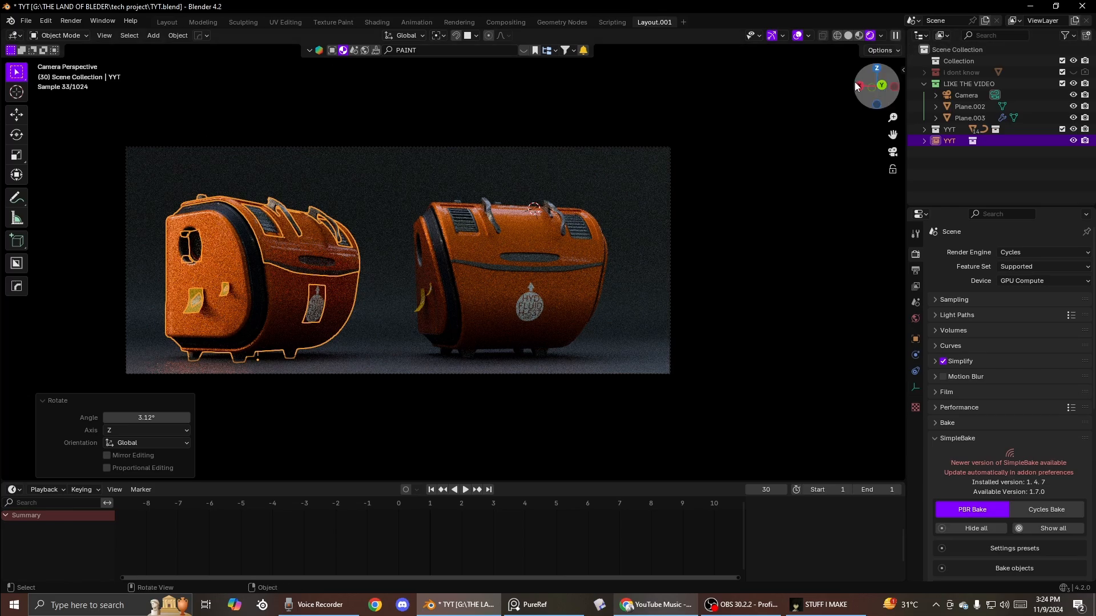
Step: Split the 3D viewport vertically into a wide rendered camera view and a narrower working view
right_click(547, 482)
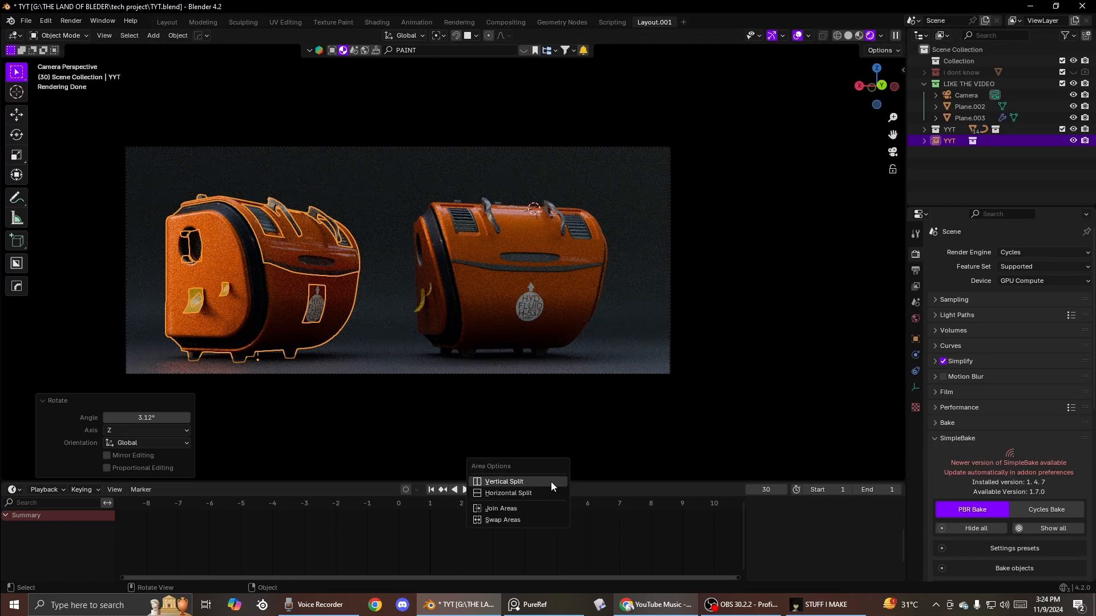
click(552, 482)
click(648, 399)
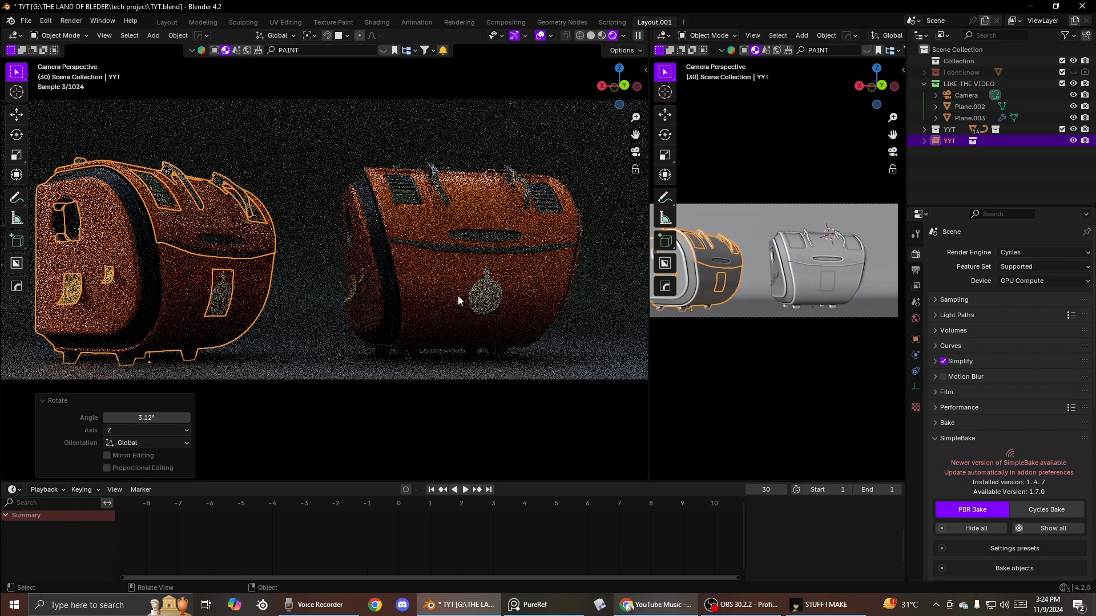
Step: Hide the overlays and toolbar in the rendered camera view and set a render region around the camera frame
scroll(458, 296, down, 2)
click(540, 37)
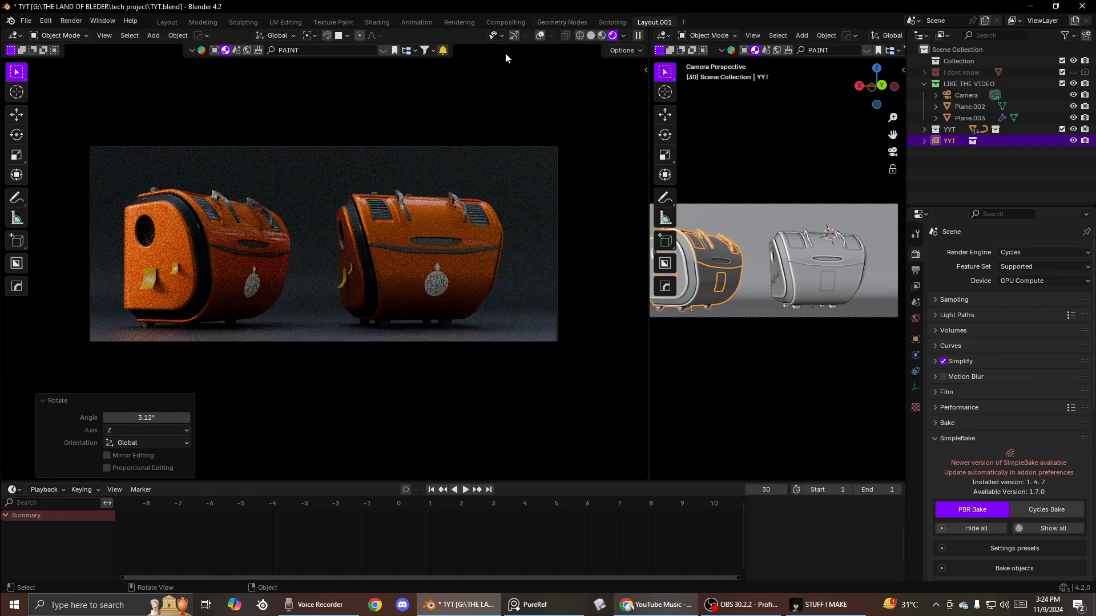
key(ctrl+b)
drag(56, 114, 584, 351)
key(t)
scroll(187, 235, up, 2)
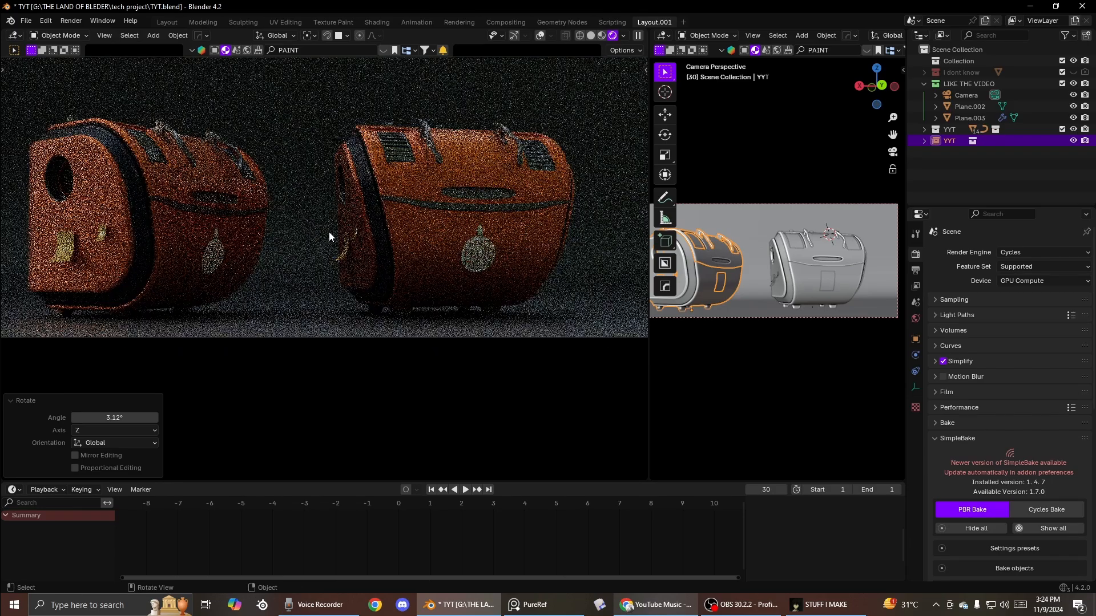
Step: Orbit the solid working view out of the camera and enlarge the timeline area below the two viewports
middle_drag(653, 264, 658, 284)
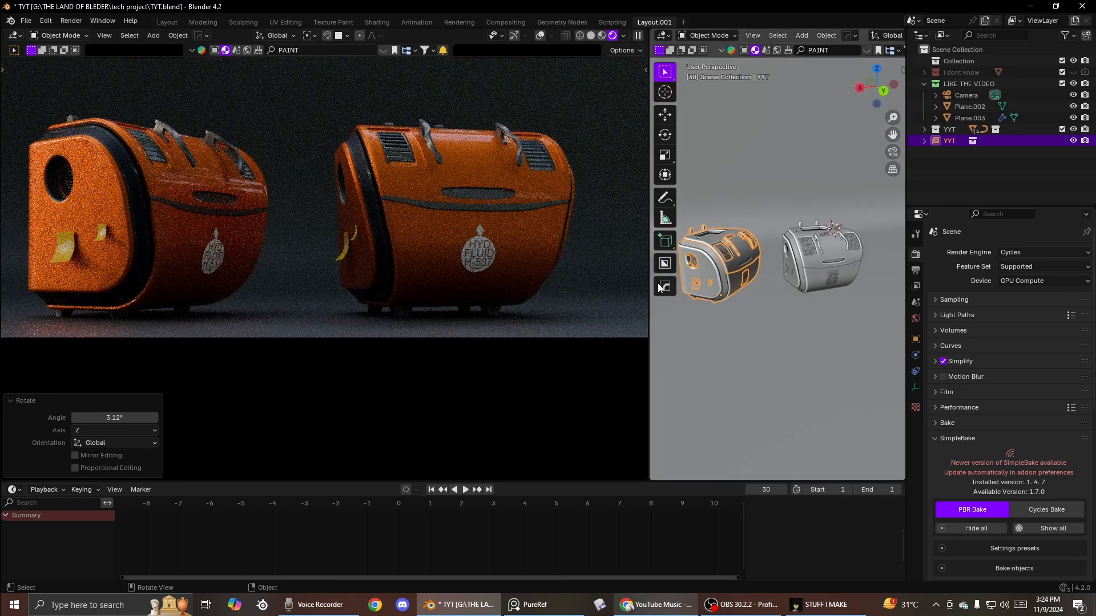
drag(649, 278, 648, 278)
scroll(614, 266, down, 2)
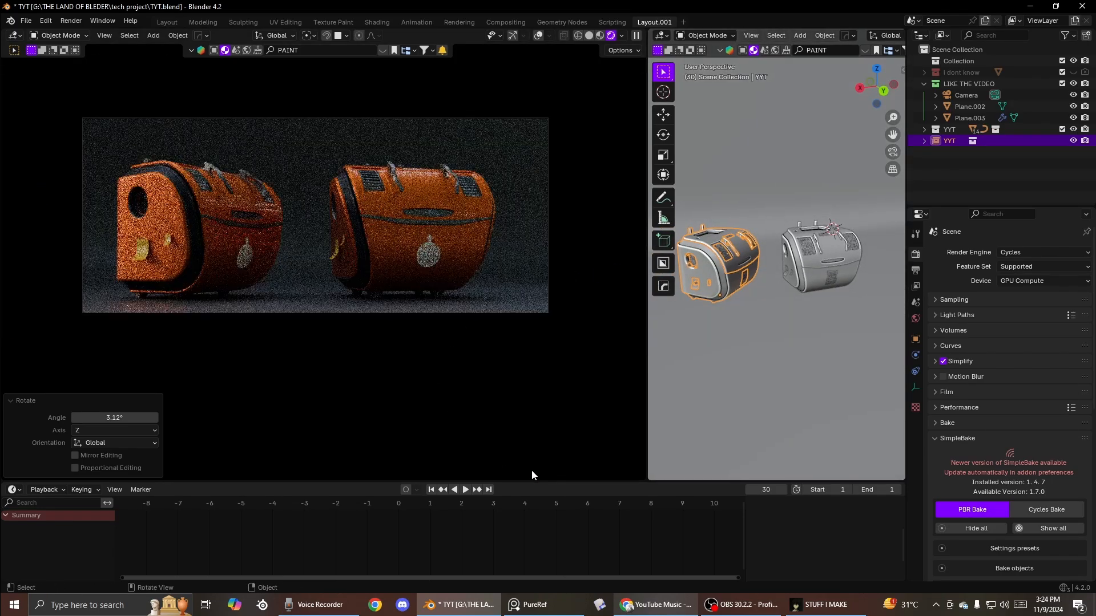
drag(554, 484, 550, 455)
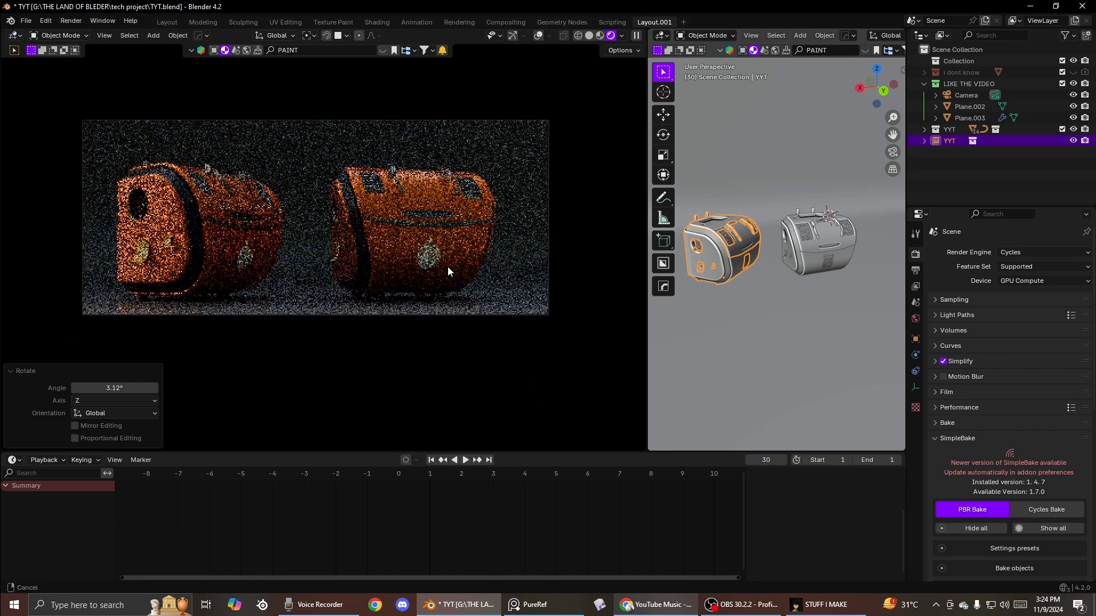
Step: Set the rendered camera view's shading to use the scene world for lighting
click(621, 36)
click(569, 143)
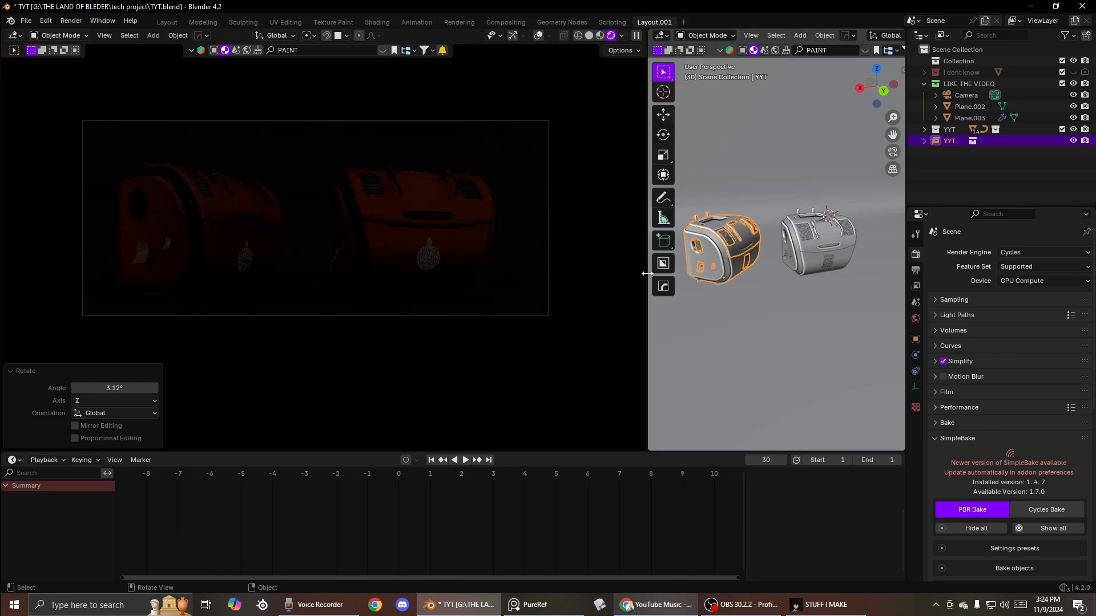
Step: Widen the solid working view beside the rendered camera view and select the curved backdrop
drag(648, 273, 592, 273)
scroll(745, 268, down, 5)
middle_drag(744, 265, 708, 279)
click(716, 273)
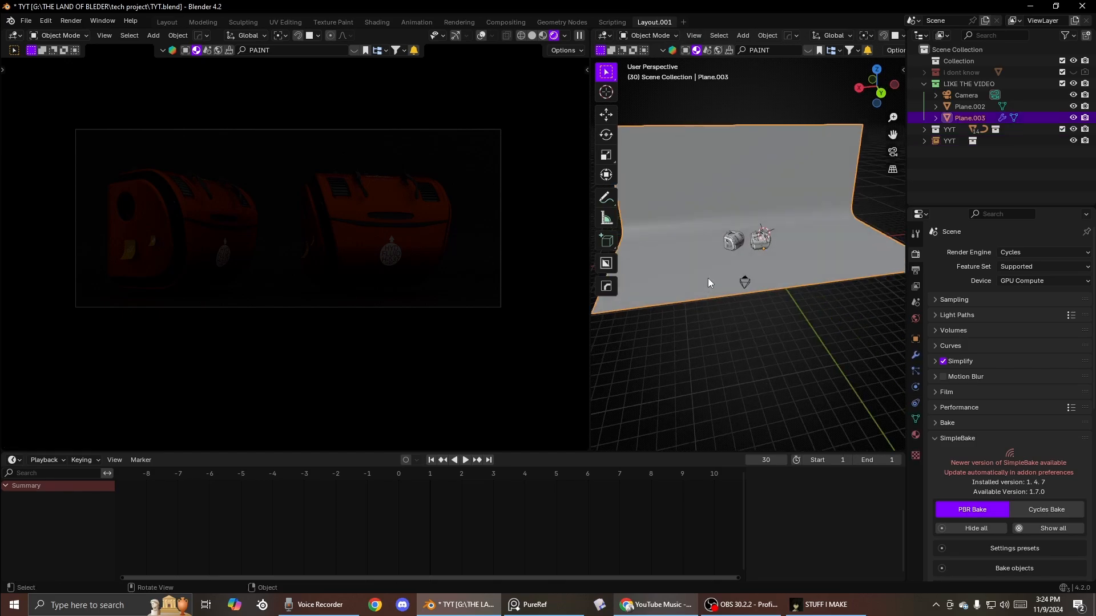
Step: Add an area light at the generators and raise it about 3.6 m along the global Z axis
key(shift+a)
key(shift+a)
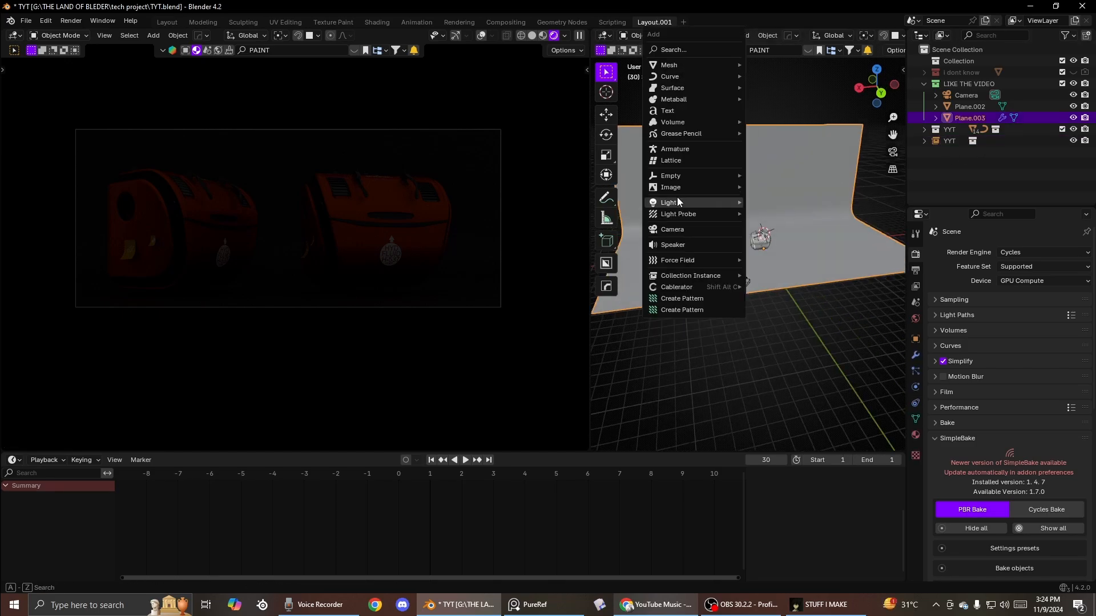
mouse_move(677, 201)
click(765, 236)
key(g)
key(z)
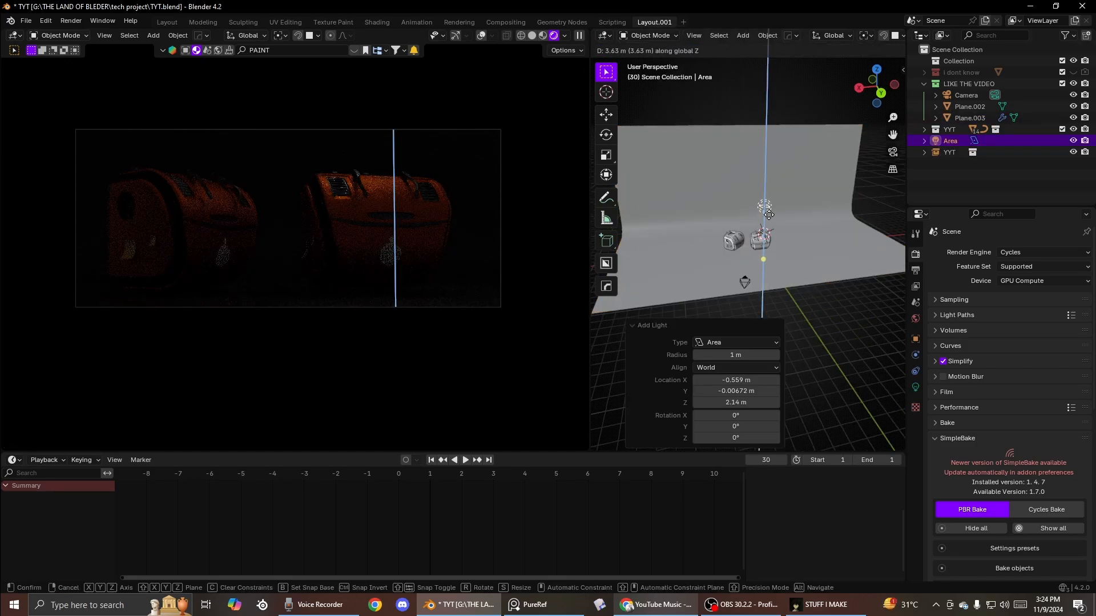
click(769, 214)
Step: Stretch the area light to about 12.4 times along global X and reposition it above the two generators
middle_drag(769, 215, 728, 236)
key(g)
click(799, 232)
key(s)
key(x)
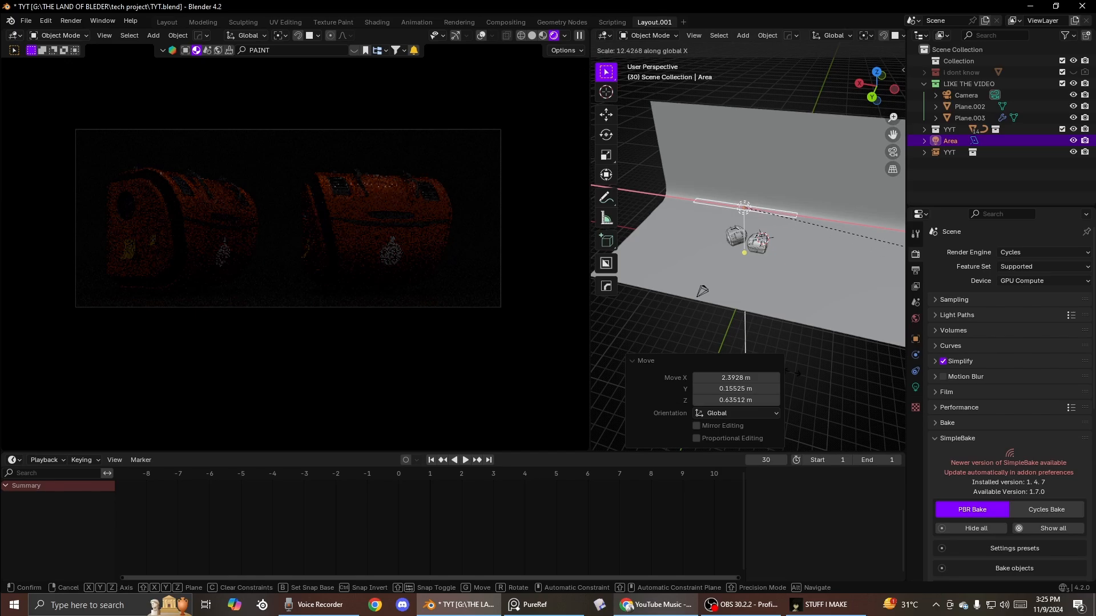
click(793, 372)
middle_drag(751, 274, 663, 241)
key(g)
click(673, 256)
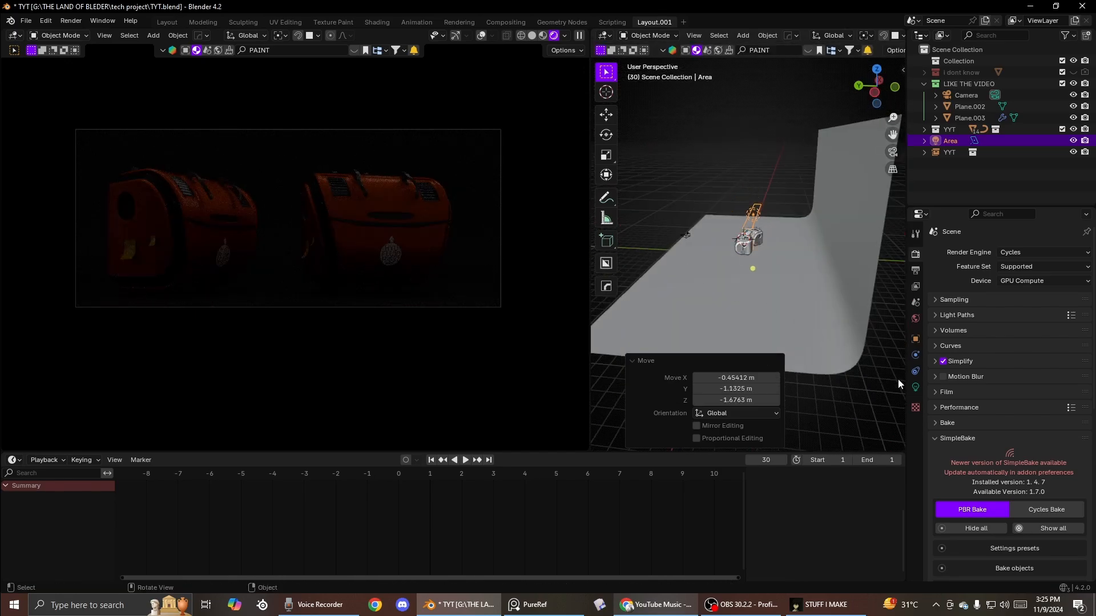
Step: Set the area light's power to 1000 W and move it about 4.7 m toward the backdrop and 1.4 m up
click(916, 387)
click(1025, 331)
text(1000 W)
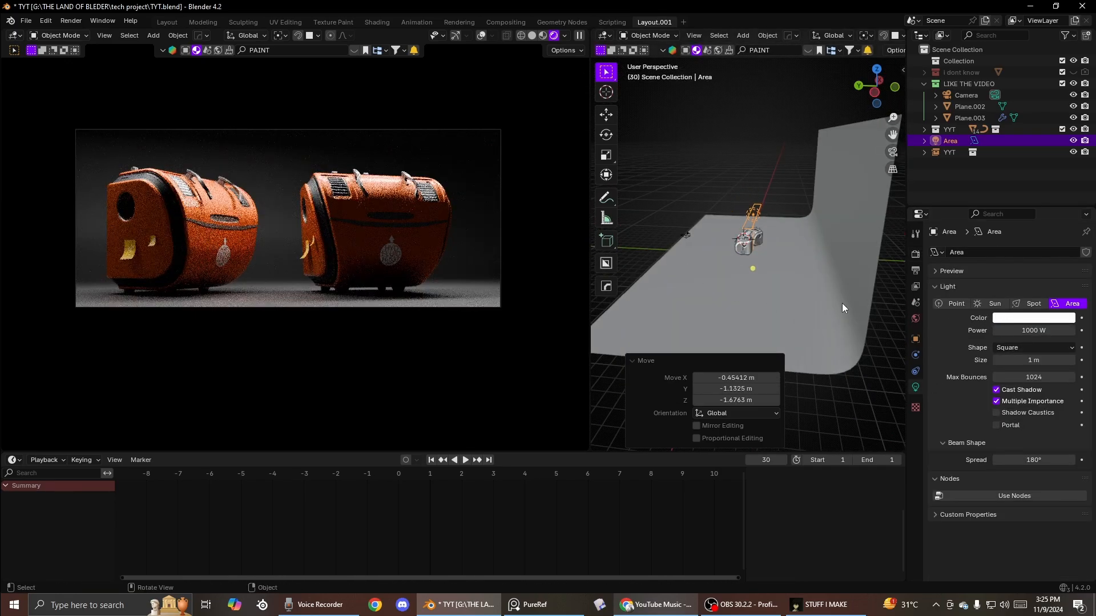
middle_drag(842, 303, 760, 248)
key(g)
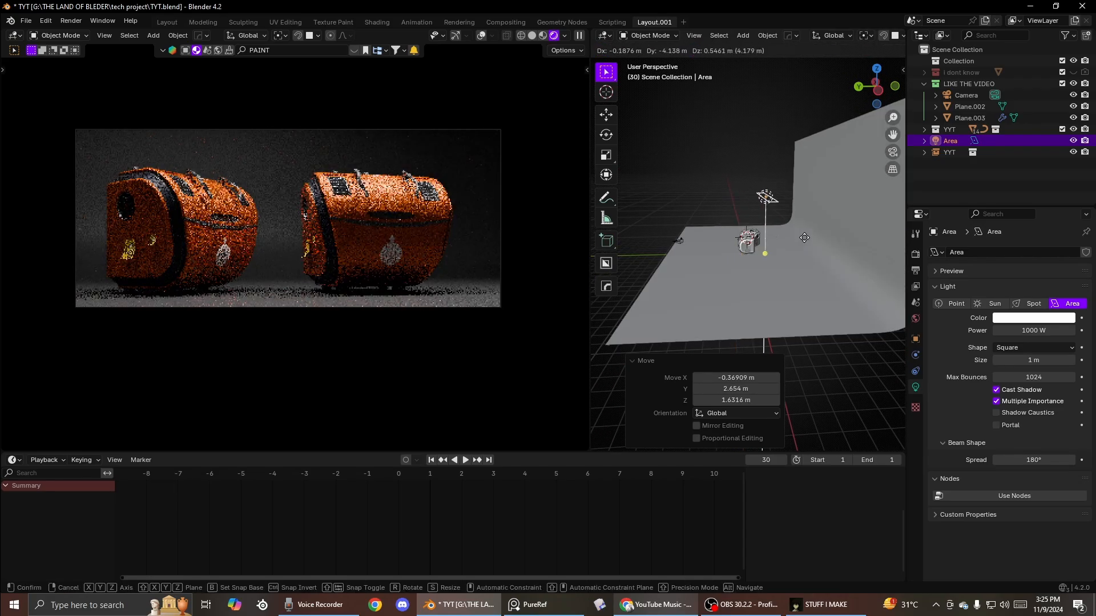
click(788, 229)
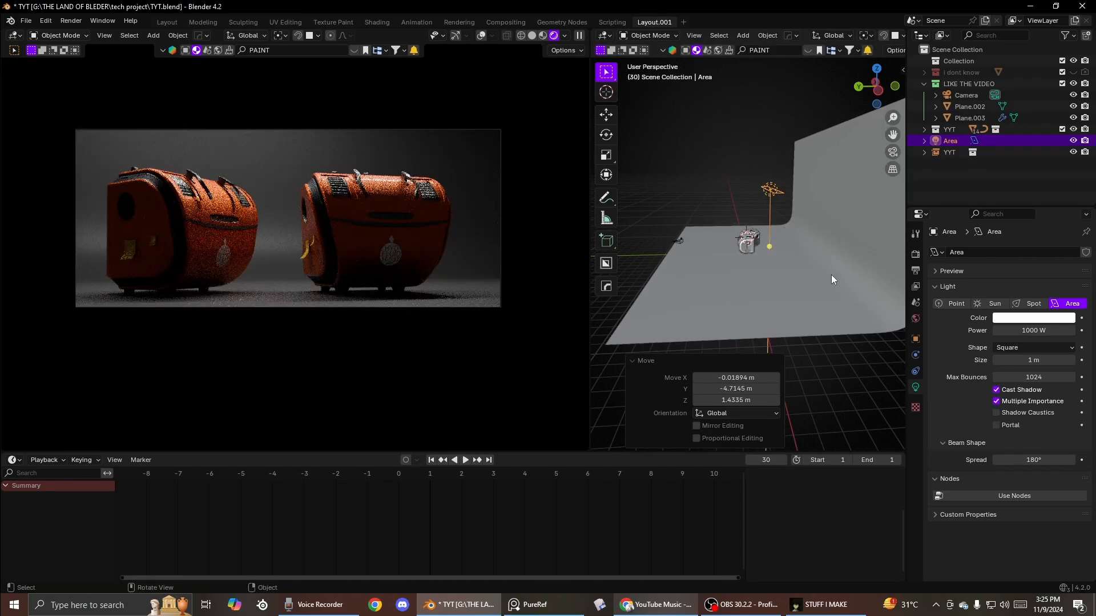
Step: Select the curved backdrop, turn the timeline area into a Shader Editor and enlarge it to show the material nodes
click(832, 276)
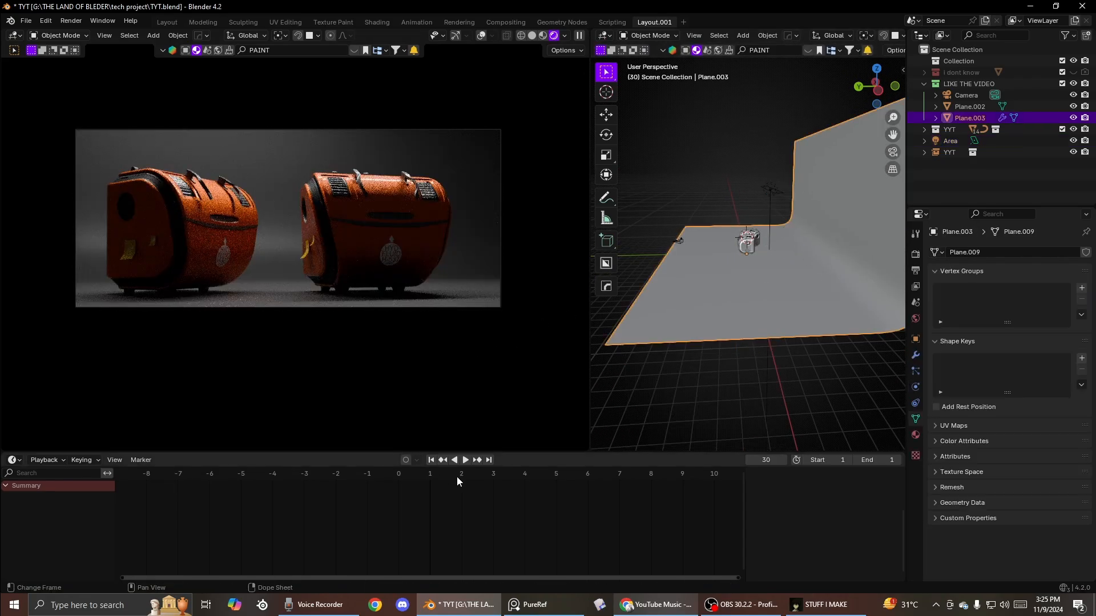
click(14, 461)
click(44, 420)
click(11, 460)
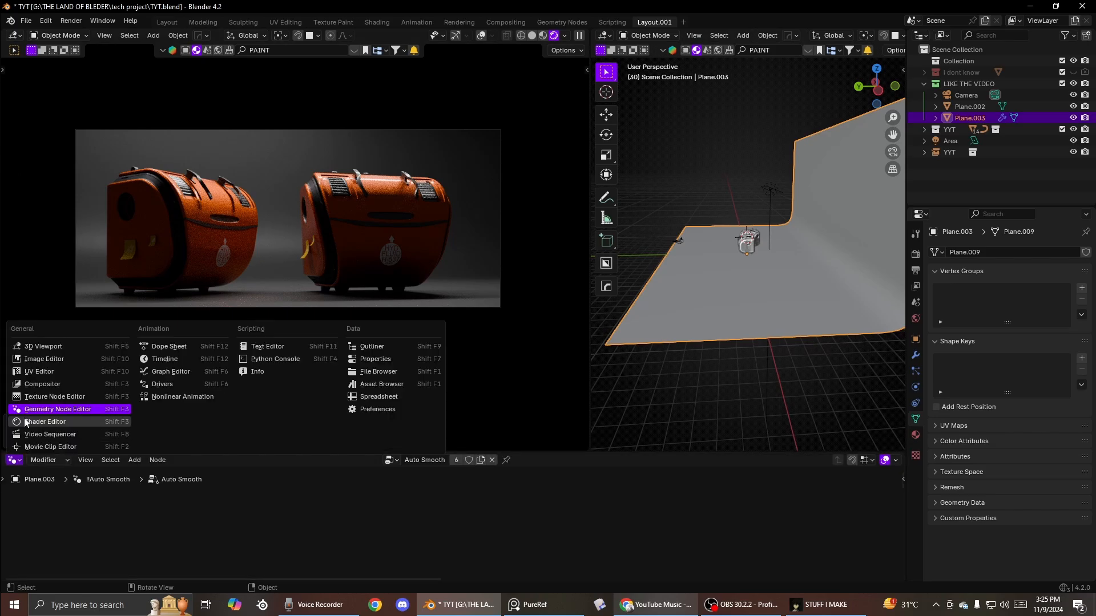
click(26, 423)
drag(225, 451, 353, 348)
middle_drag(583, 481, 228, 483)
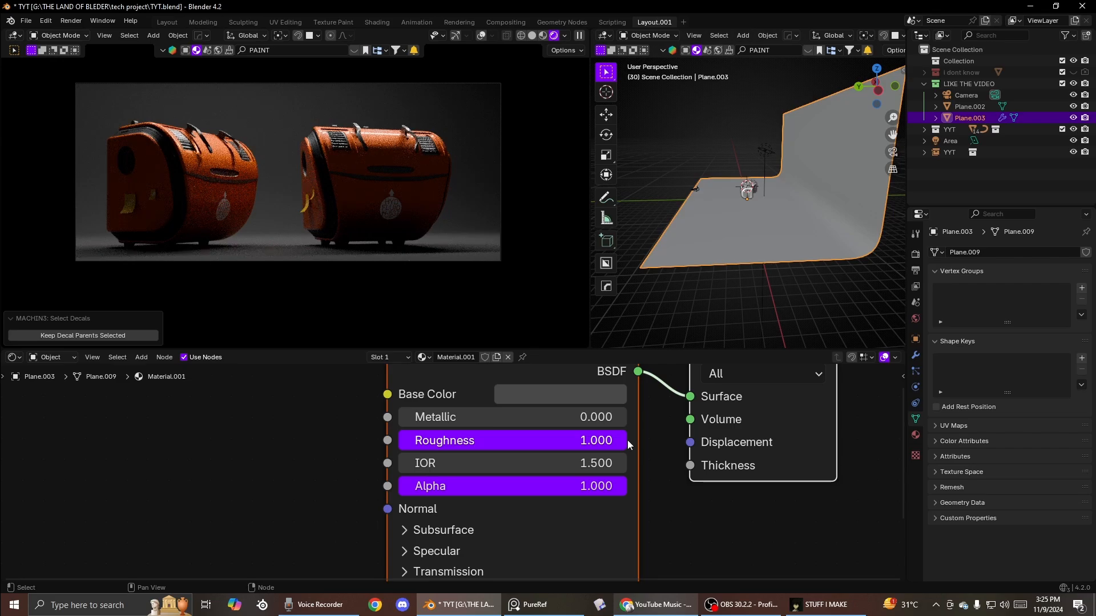
Step: Set the backdrop material's Metallic value to 0.523
mouse_move(497, 417)
mouse_down()
mouse_move(516, 418)
mouse_move(502, 420)
mouse_up()
middle_drag(502, 420, 440, 462)
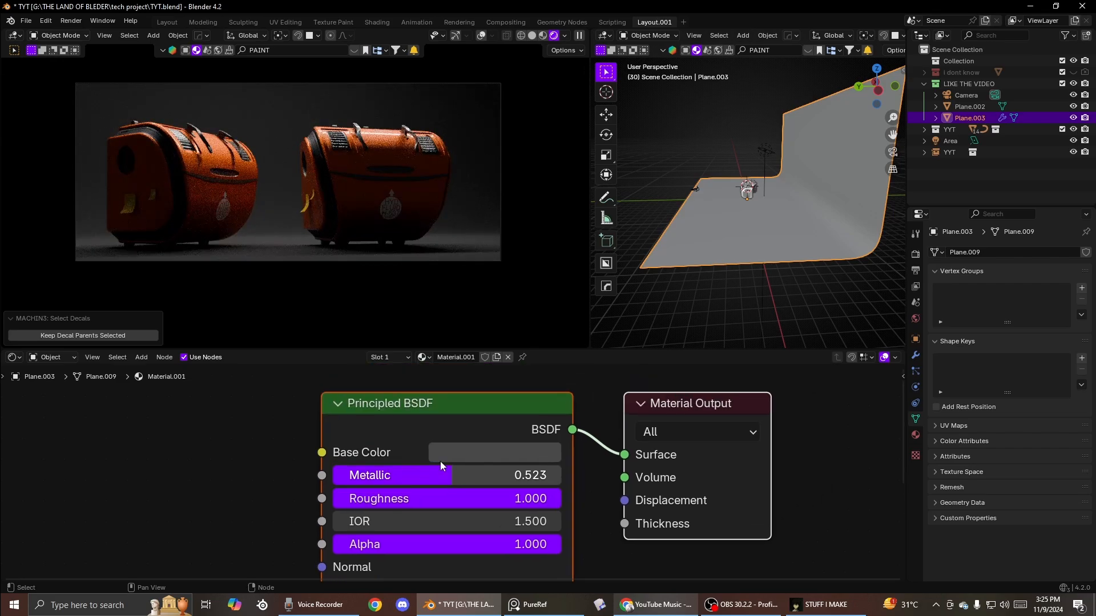
click(440, 460)
mouse_move(565, 400)
mouse_down()
mouse_move(576, 400)
mouse_move(566, 401)
mouse_up()
Step: Add a Gradient Texture node, link its Color output to the Principled BSDF's Base Color and space it away from the shader
middle_drag(294, 489, 392, 467)
key(F3)
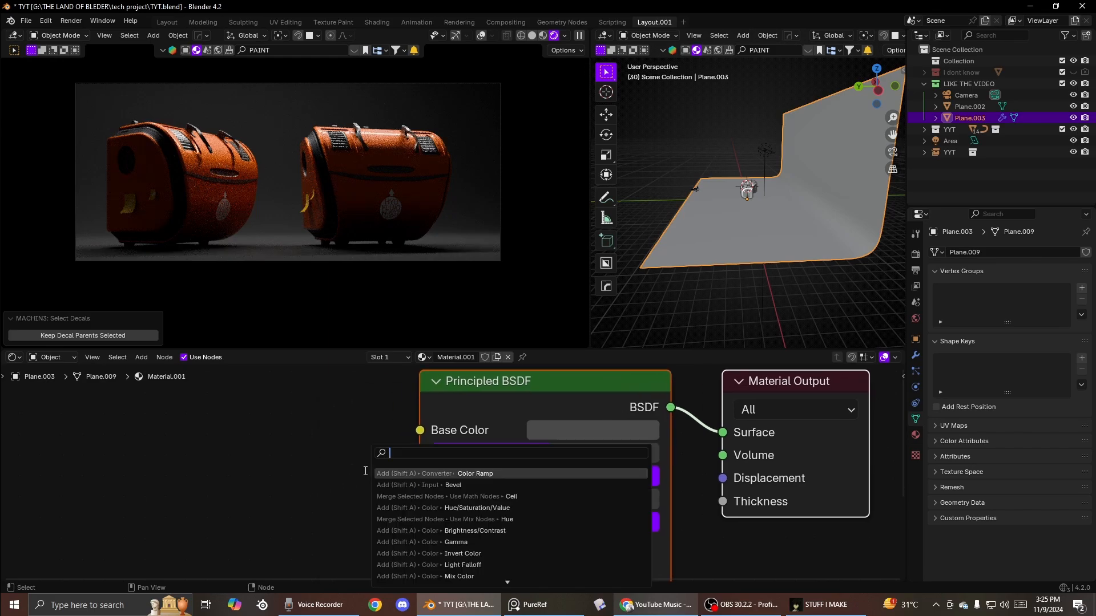
text(GR)
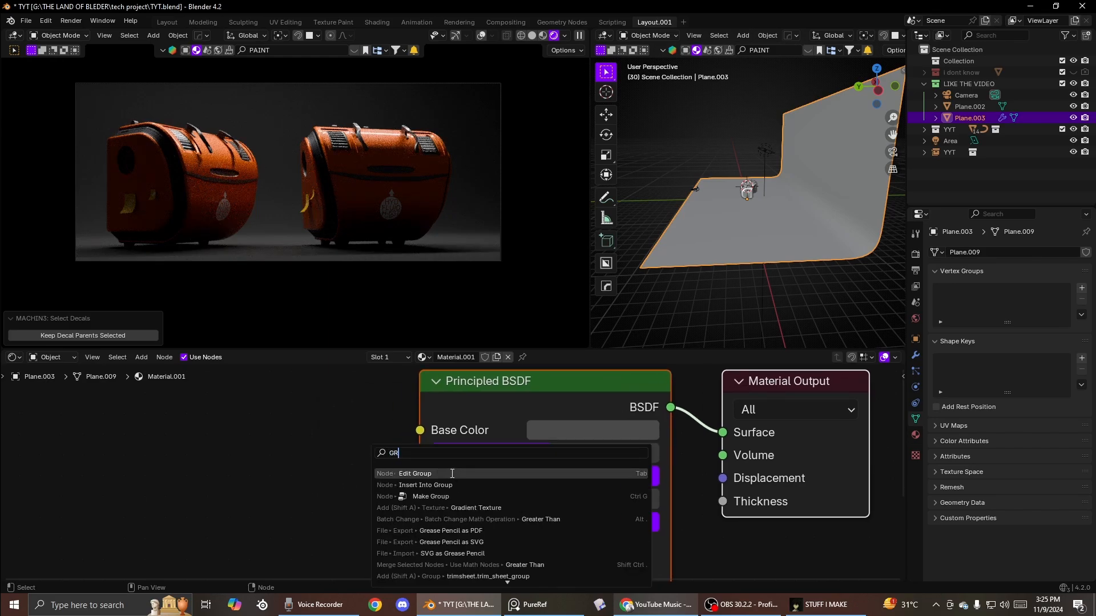
text(AD)
key(Return)
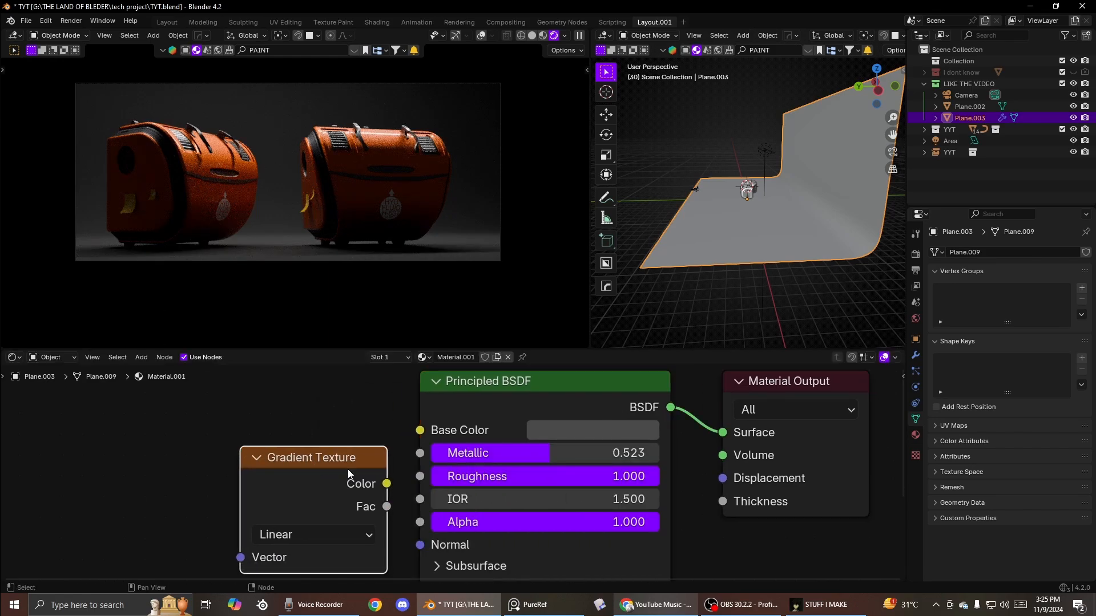
drag(387, 485, 420, 431)
drag(292, 459, 106, 436)
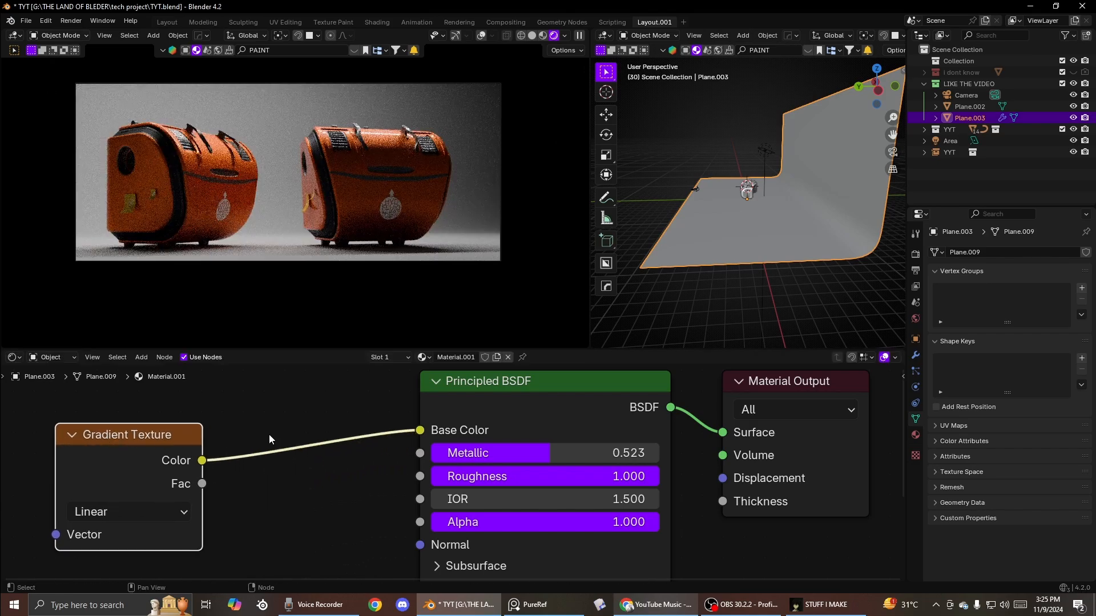
Step: Insert a Color Ramp node between the Gradient Texture and the Principled BSDF's Base Color
key(F3)
text(C)
key(Return)
click(277, 429)
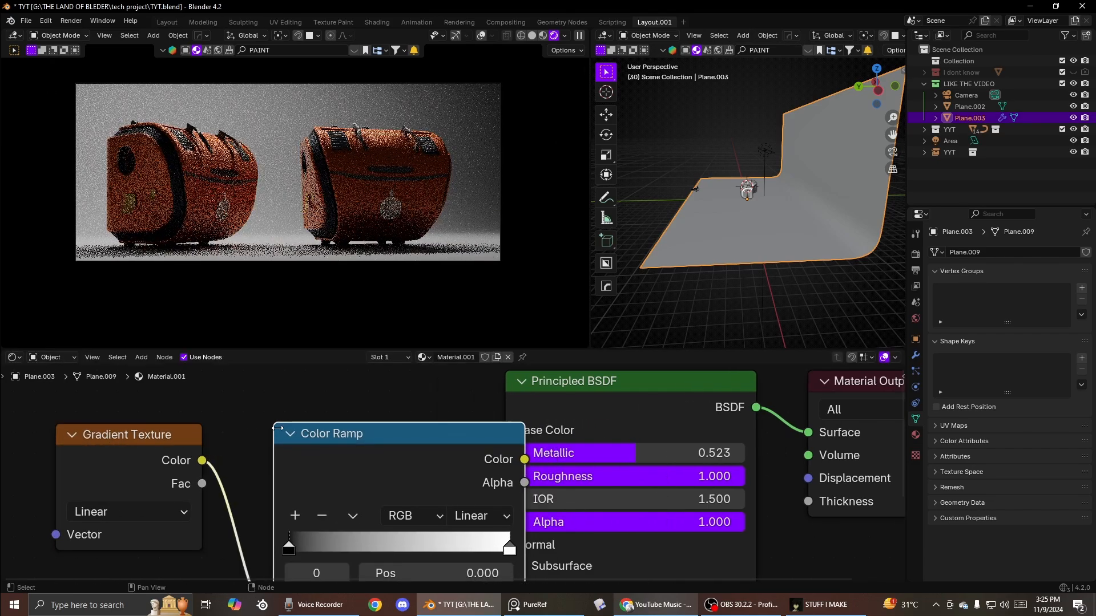
Step: Add Texture Coordinate and Mapping nodes in front of the Gradient Texture
middle_drag(714, 200, 756, 228)
middle_drag(214, 191, 211, 244)
scroll(211, 244, down, 6)
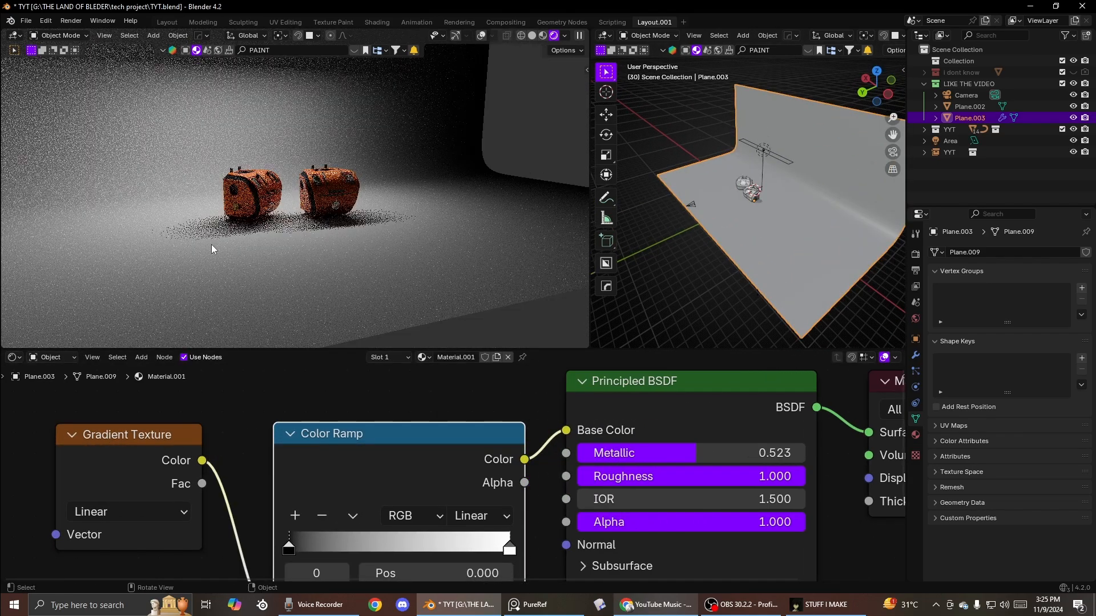
scroll(182, 442, down, 1)
click(176, 444)
key(ctrl+t)
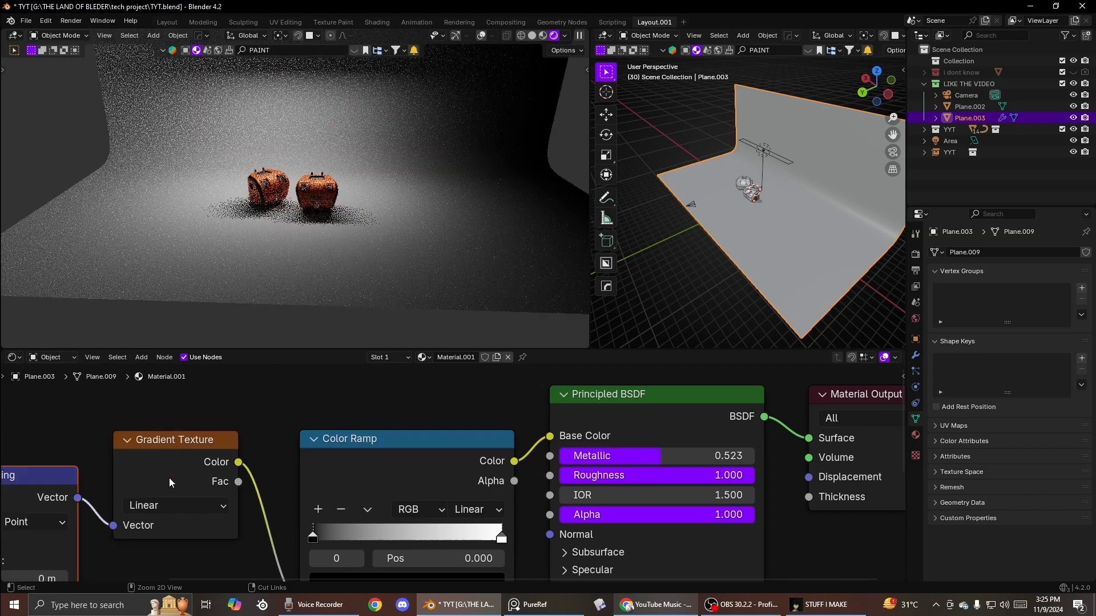
Step: Try moving the color ramp's black stop to 0.373 and setting the Mapping node's Y location to 8.5 m
middle_drag(169, 477, 332, 414)
drag(477, 473, 548, 473)
middle_drag(271, 491, 298, 441)
drag(299, 439, 347, 439)
Step: Set the Mapping node's Y rotation to 90°
middle_drag(295, 526, 295, 482)
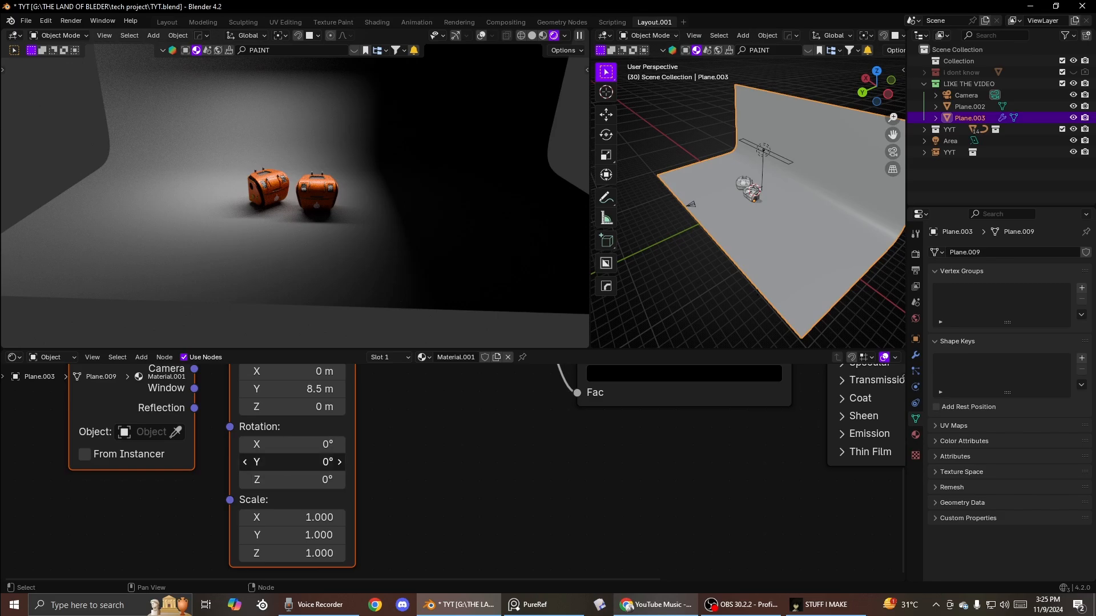
drag(295, 462, 354, 461)
click(274, 458)
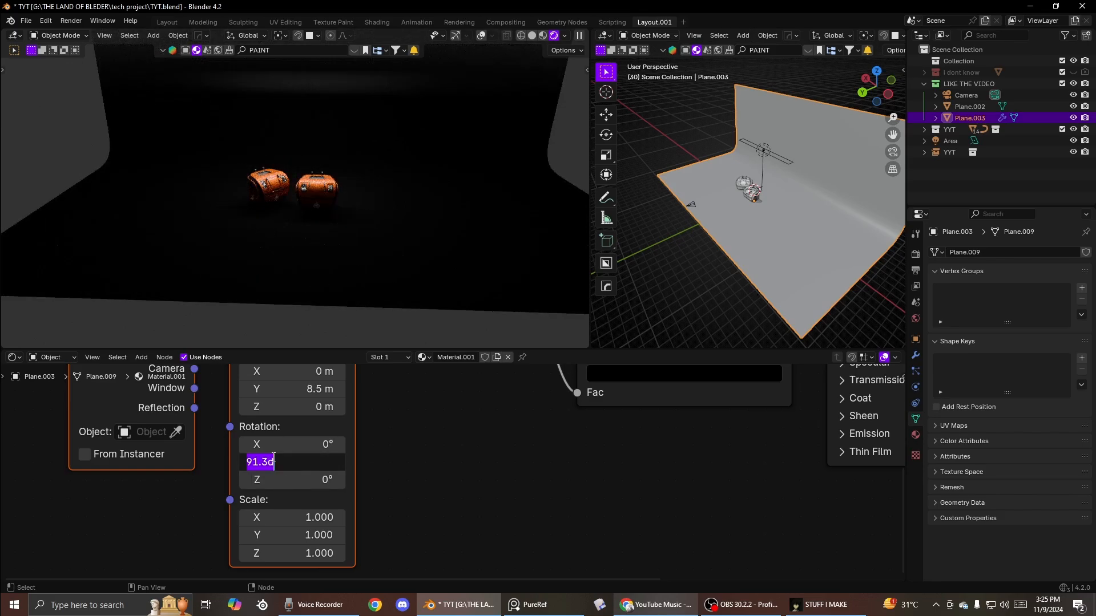
text(90)
key(Return)
Step: Reset the Mapping node's Y location to 0 m and set its X location to 0.45 m
middle_drag(558, 413, 485, 529)
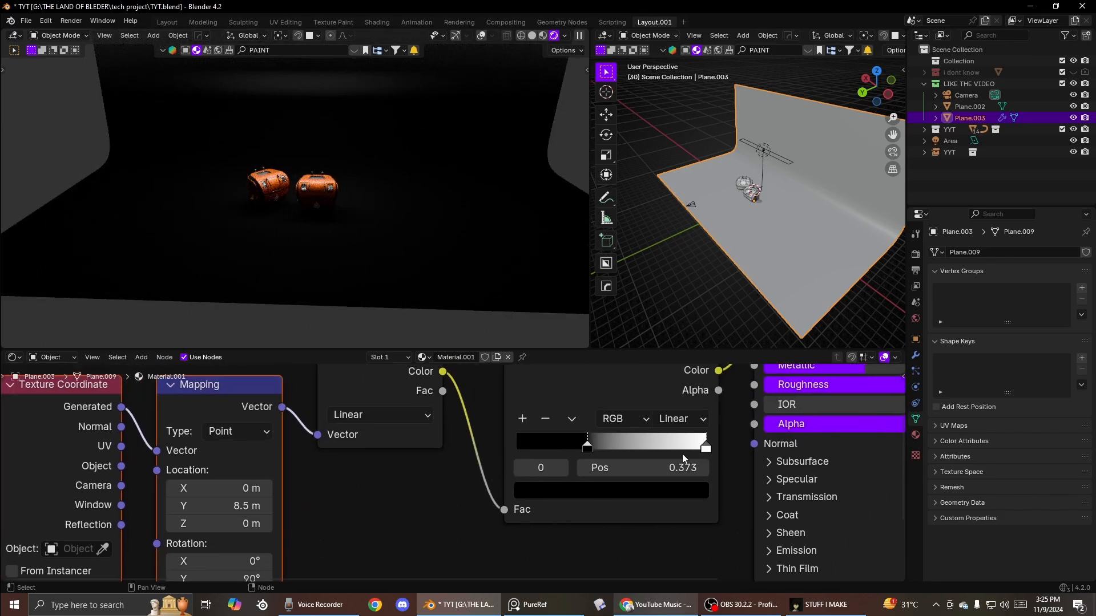
middle_drag(587, 446, 682, 408)
click(320, 467)
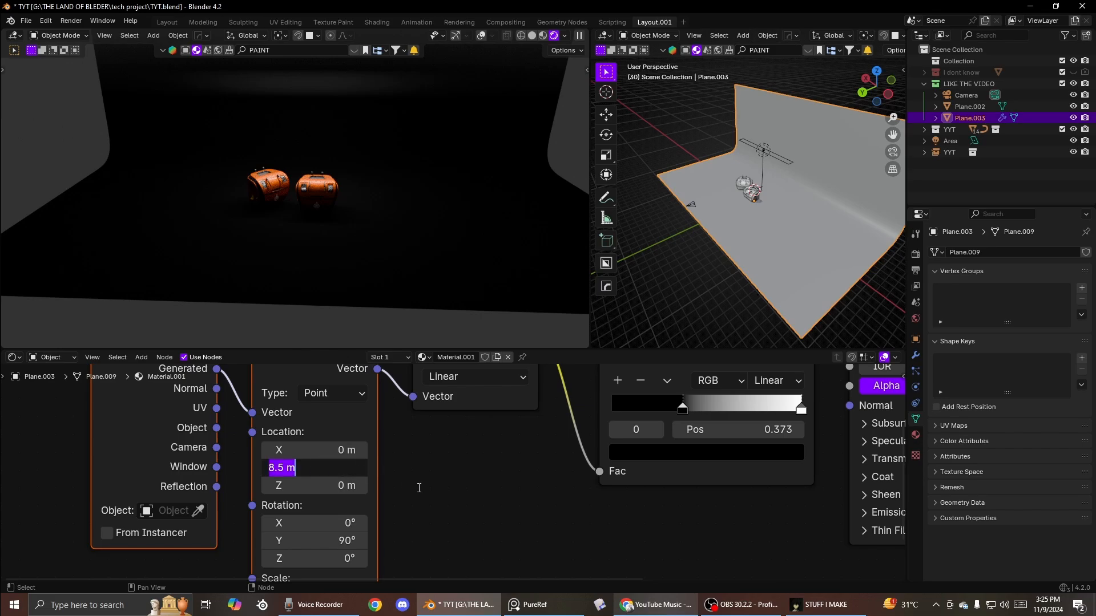
text(0)
key(Return)
shift+drag(320, 450, 355, 449)
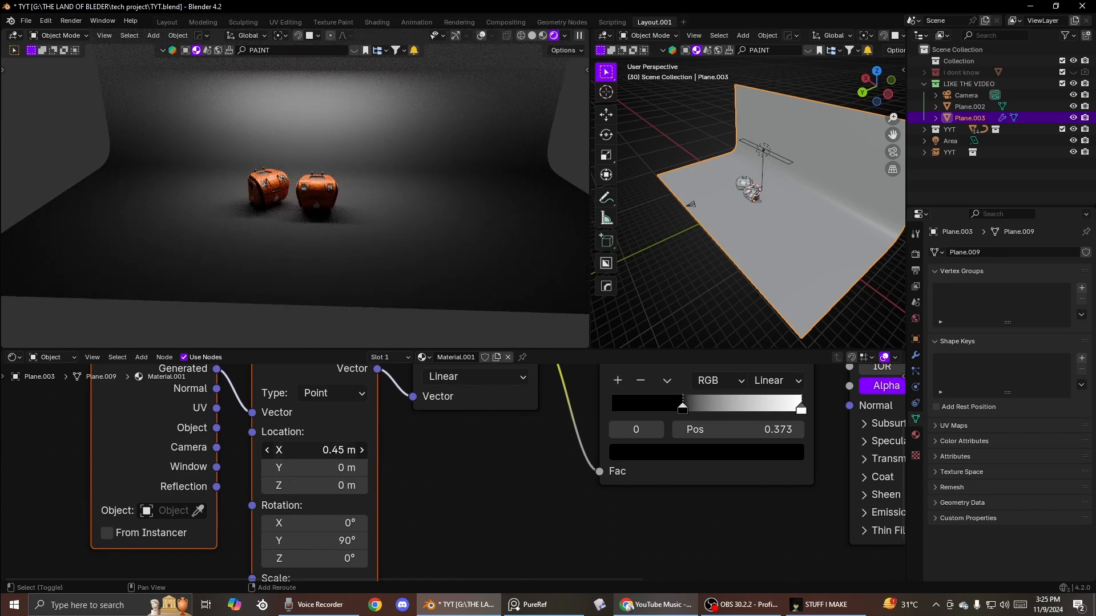
Step: Move the color ramp's black stop to 0.655, switch its interpolation to B-Spline and return the rendered view to the camera
middle_drag(599, 443, 504, 467)
drag(588, 437, 642, 428)
click(679, 404)
click(679, 508)
key(KP_0)
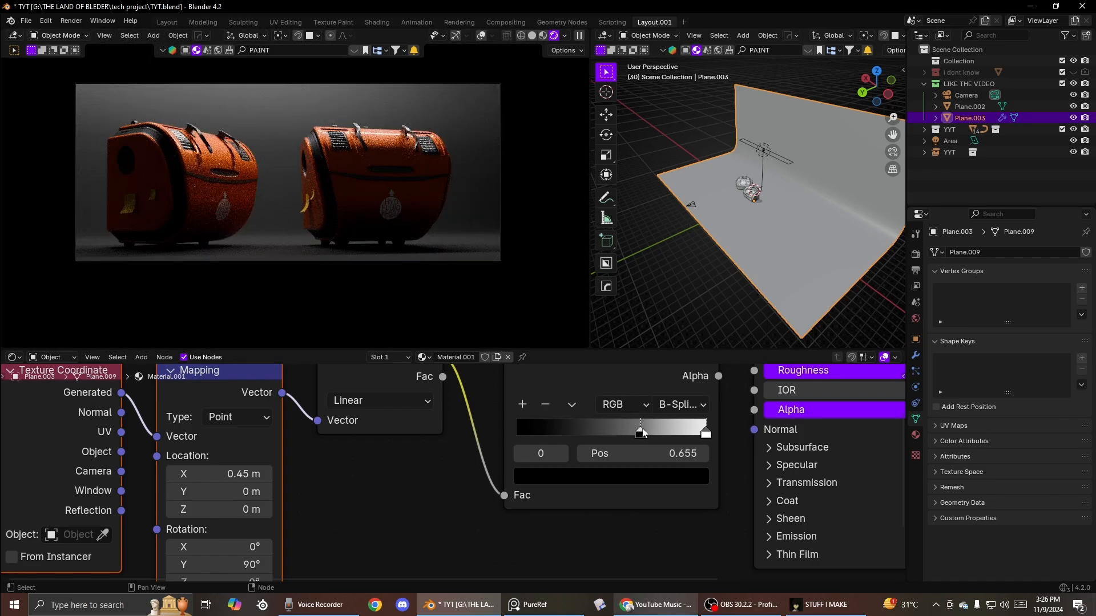
Step: Try reframing the camera with walk navigation and adjusting the backdrop material's Roughness
key(shift+grave)
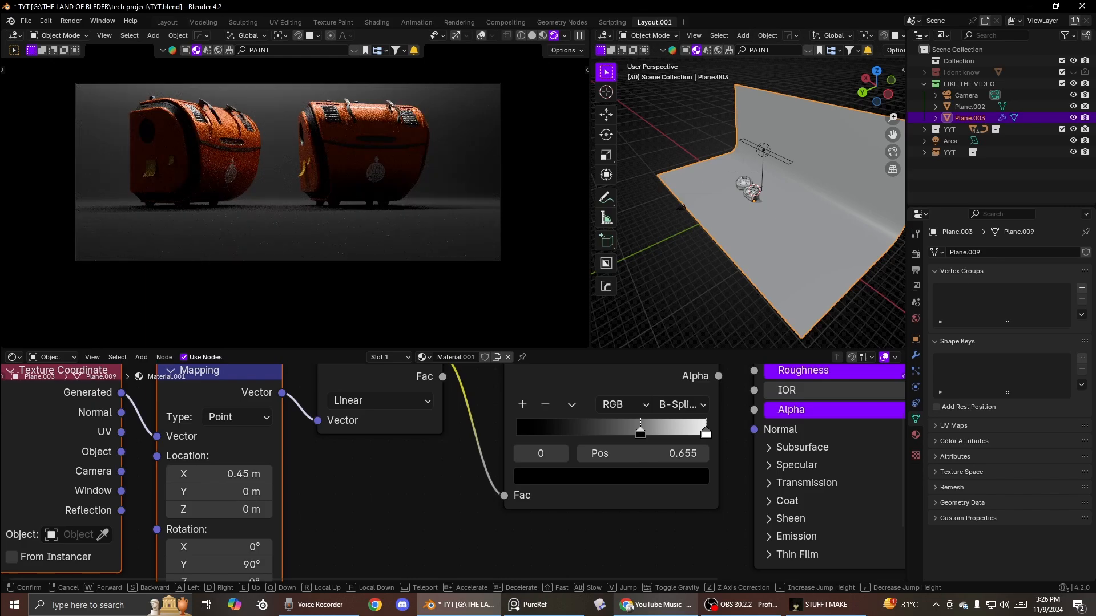
click(358, 212)
middle_drag(791, 429, 630, 482)
mouse_move(710, 420)
mouse_down()
mouse_move(549, 421)
mouse_move(719, 421)
mouse_up()
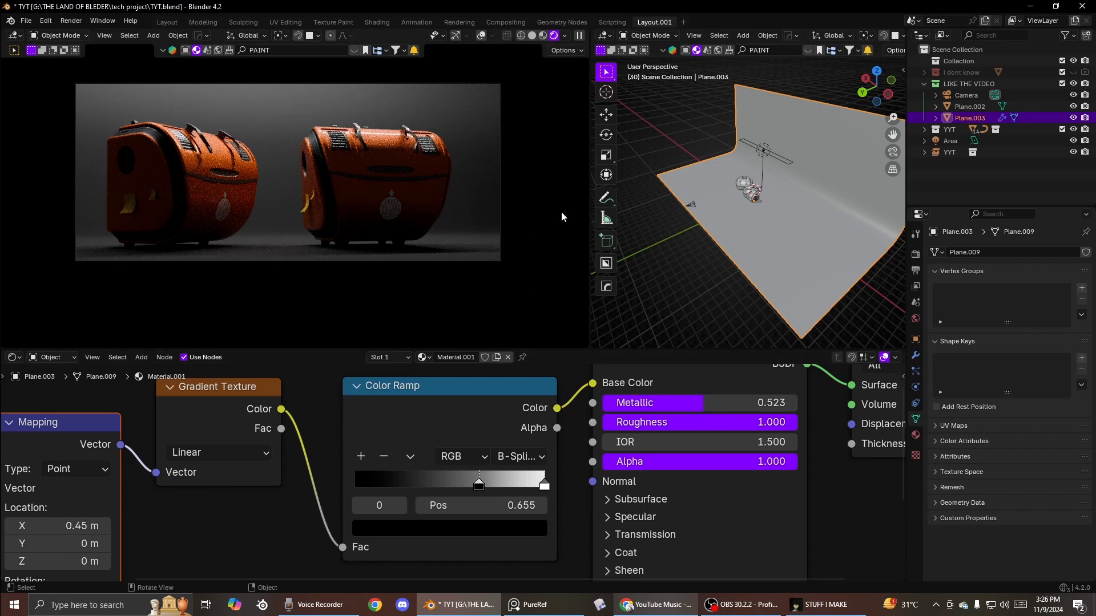
Step: Select the area light and lower it about 4 m along the global Z axis behind the generators
click(762, 156)
middle_drag(762, 155, 690, 159)
key(g)
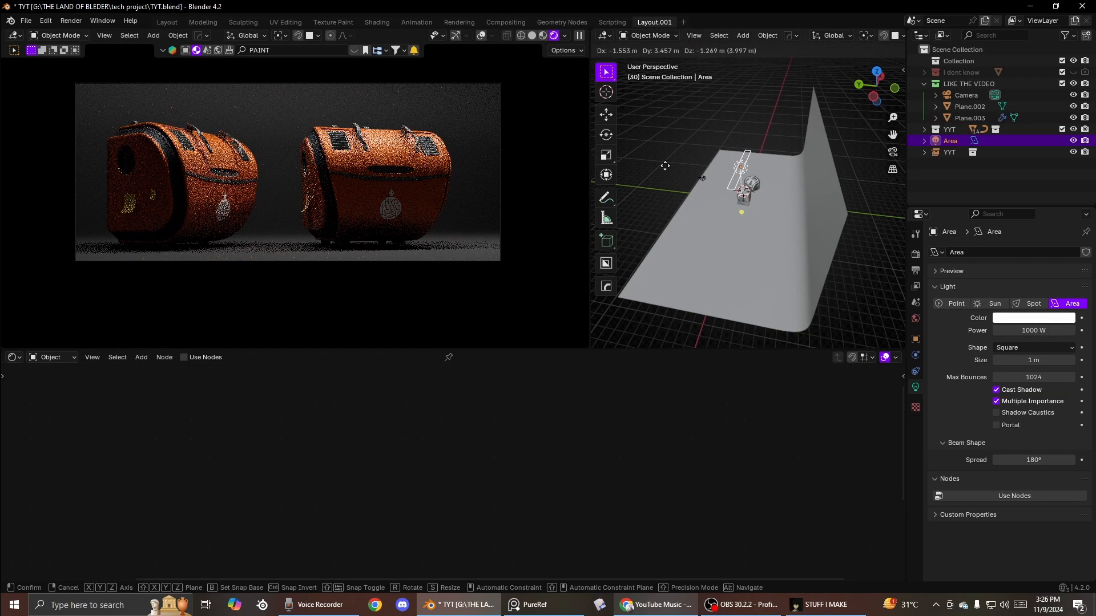
key(z)
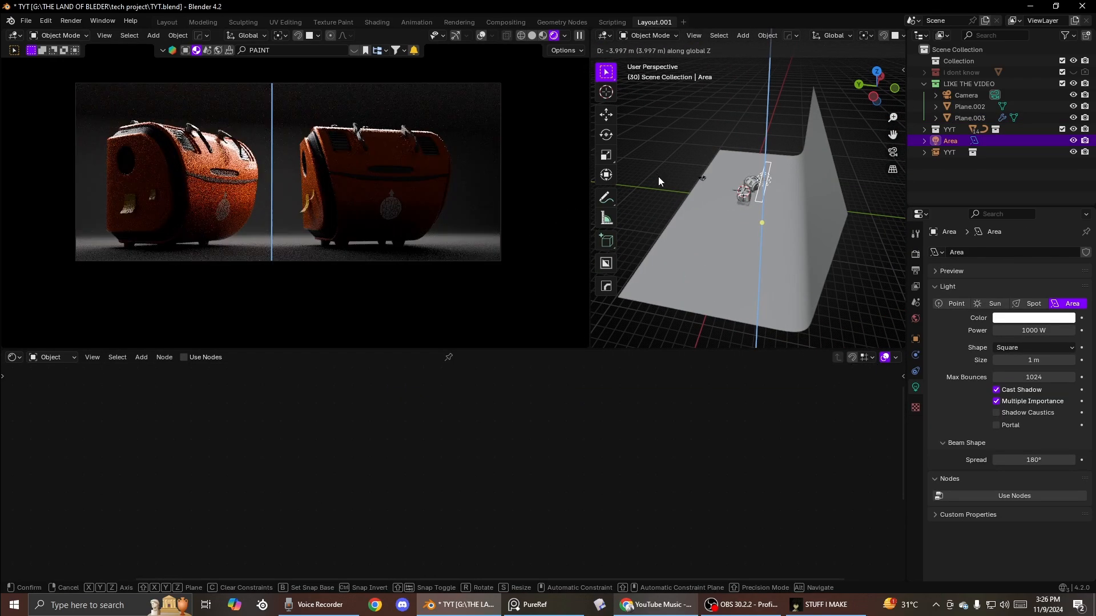
click(800, 179)
Step: Fine-tune the area light's position behind the generators, shifting it about 0.4 m toward the backdrop and 0.5 m up overall
scroll(800, 179, up, 2)
key(g)
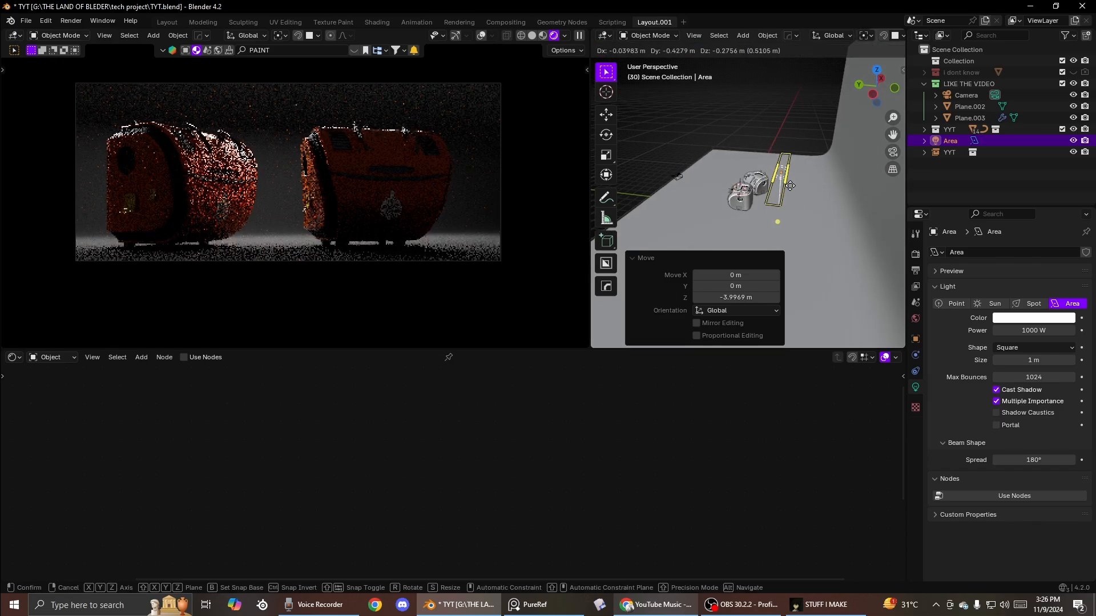
click(799, 175)
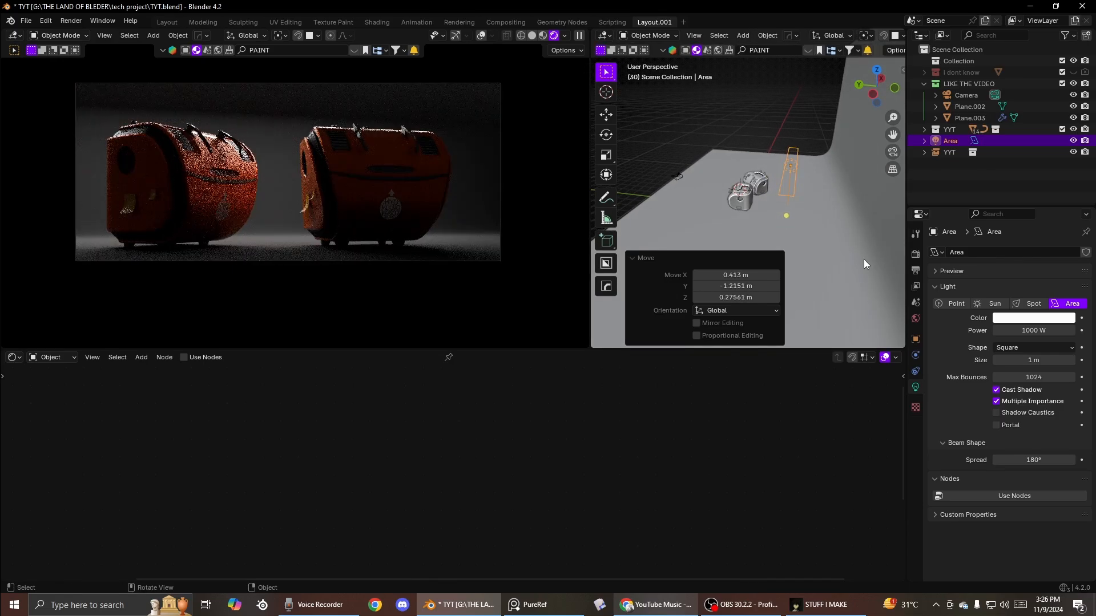
key(g)
click(809, 210)
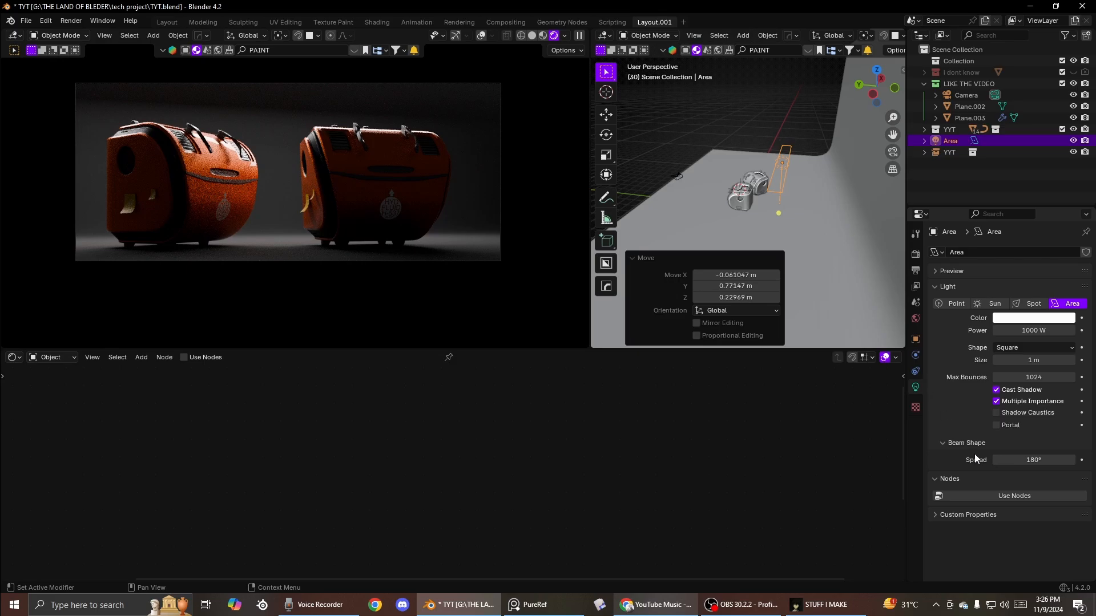
Step: Look through the render, output and view layer settings for a light linking option
click(916, 254)
click(916, 271)
scroll(970, 388, down, 2)
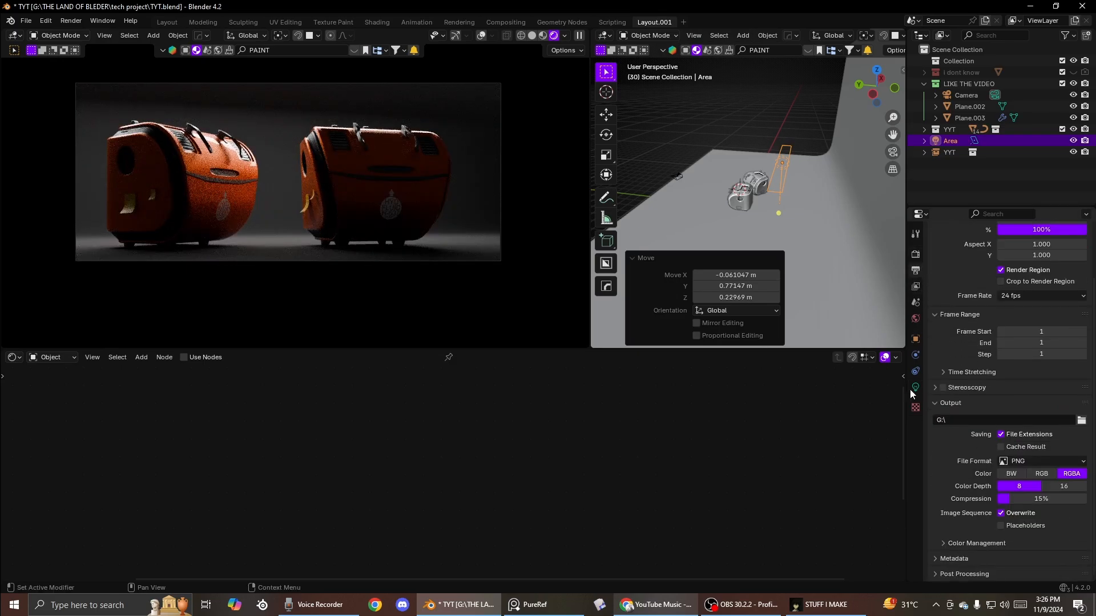
click(915, 288)
scroll(984, 412, down, 12)
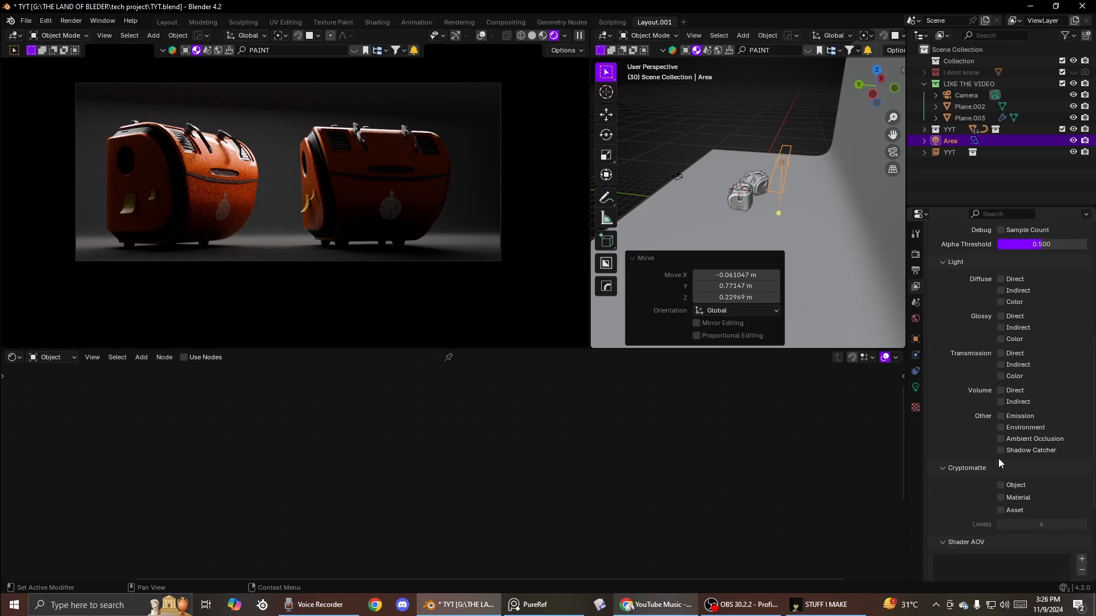
scroll(987, 446, down, 3)
Step: Examine the scene settings, including Gravity, Units, Audio, Keying Sets, Rigid Body World and Custom Properties, for light linking options
click(915, 303)
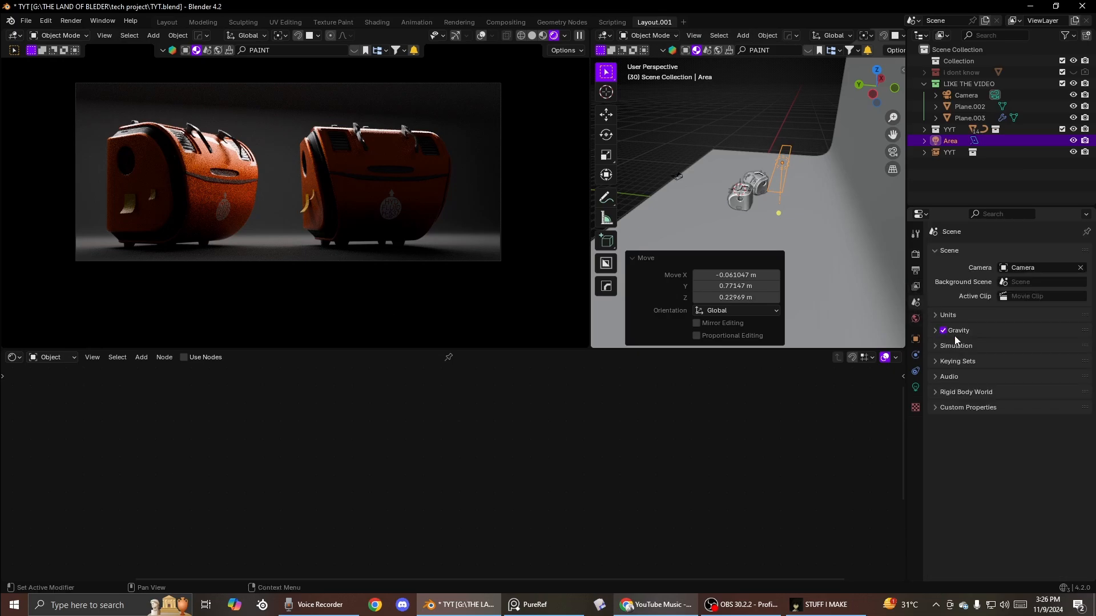
click(936, 331)
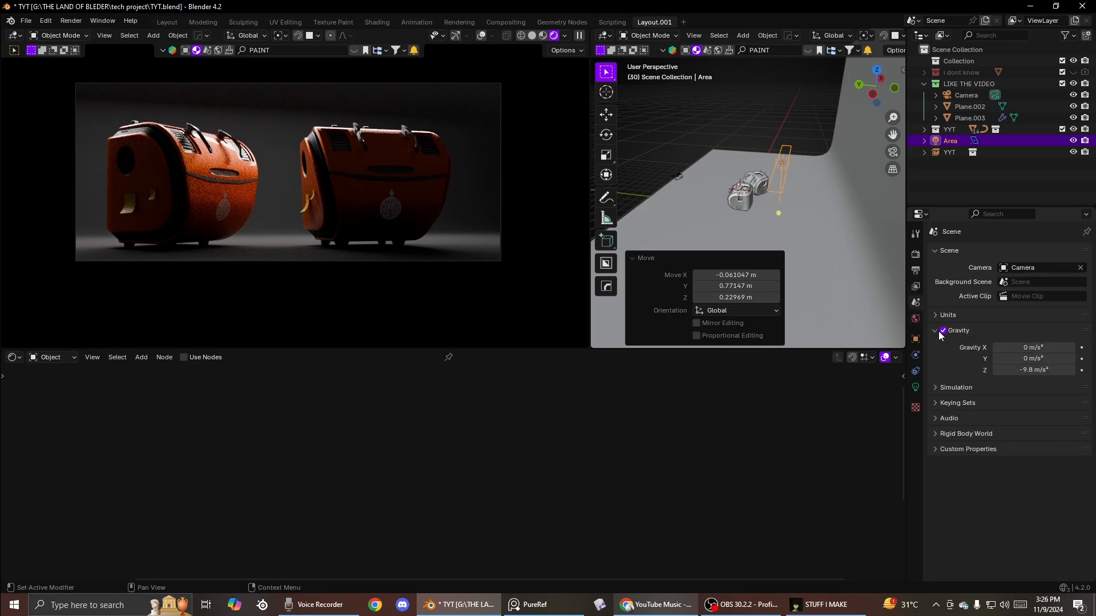
click(936, 330)
click(936, 317)
click(936, 318)
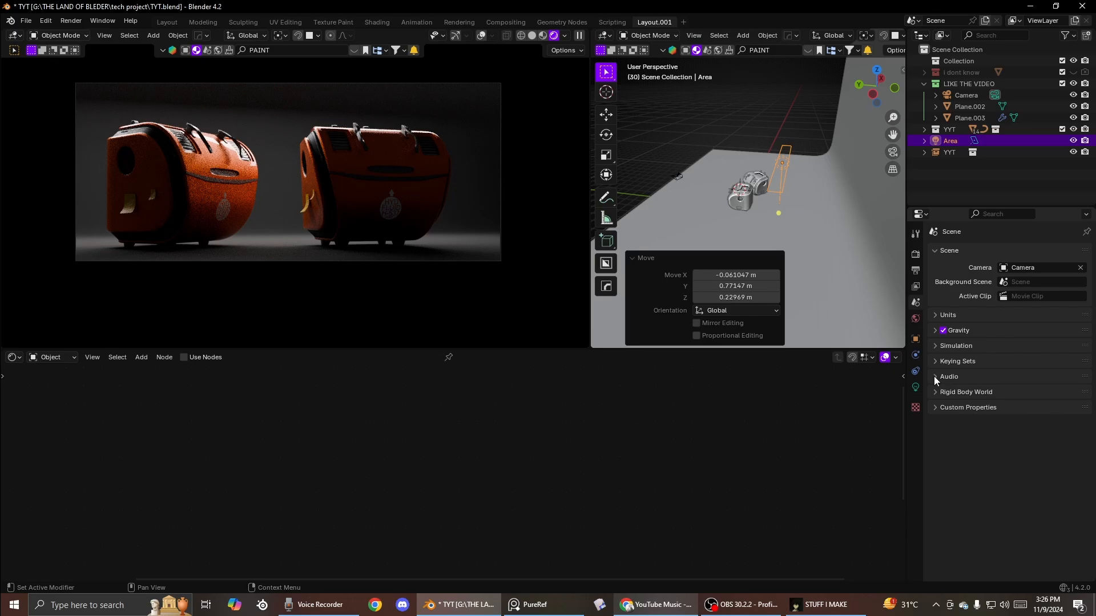
click(933, 377)
click(934, 377)
click(935, 363)
click(934, 363)
click(934, 392)
click(934, 392)
click(936, 408)
click(936, 409)
Step: Check the view layer's Passes and Filter settings for light linking options and collapse its View Layer and Passes sections
click(915, 287)
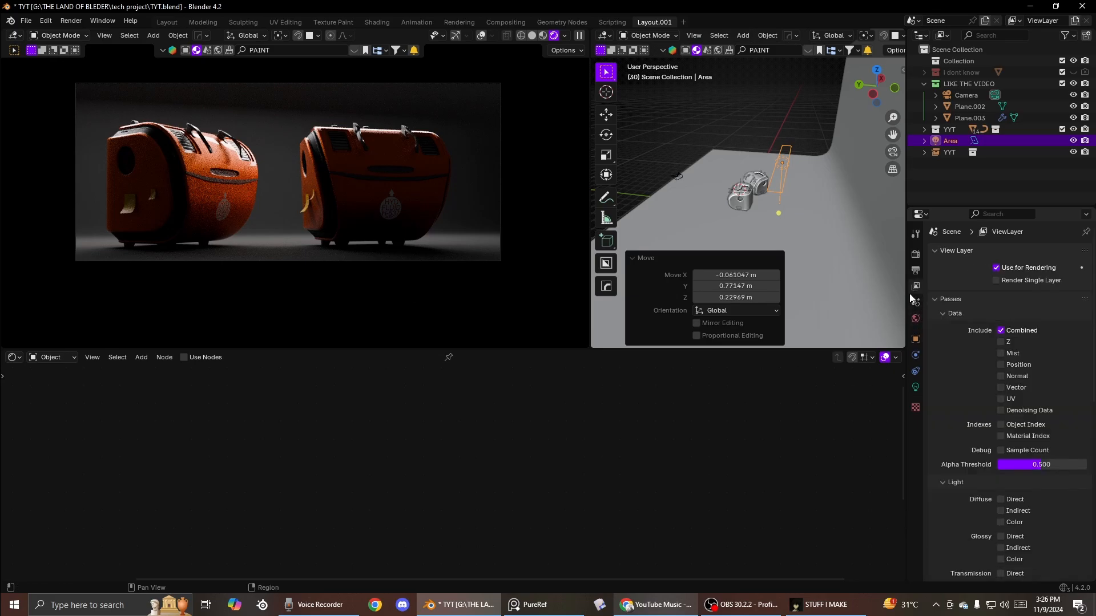
scroll(982, 342, down, 6)
scroll(1001, 358, up, 6)
click(940, 254)
click(933, 266)
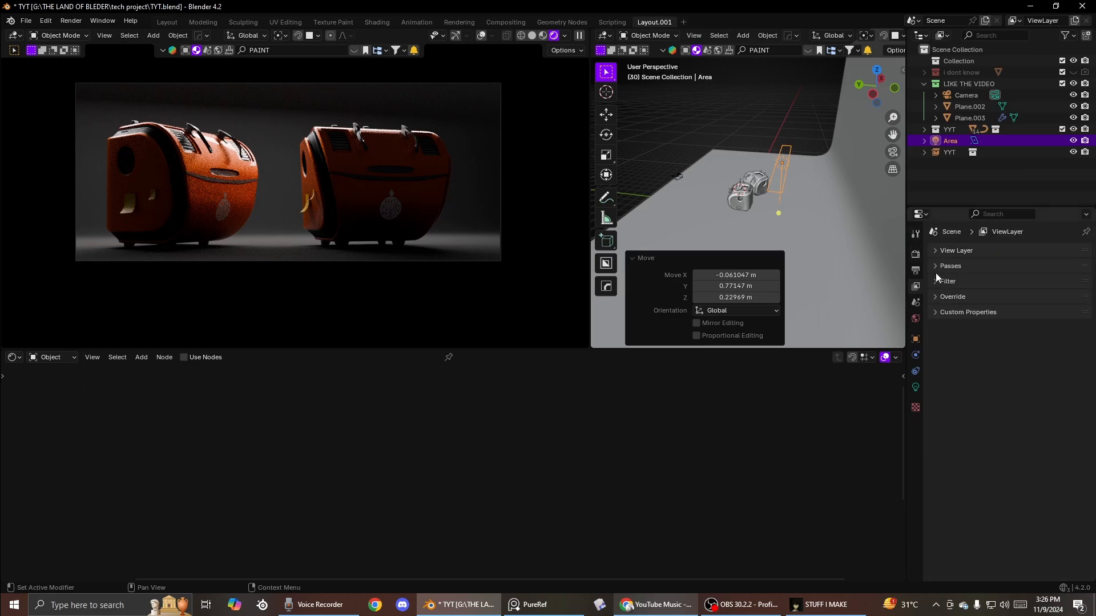
click(934, 282)
click(935, 282)
Step: Scan the tool, render, output, view layer, scene and world properties for light linking options
click(916, 253)
click(915, 234)
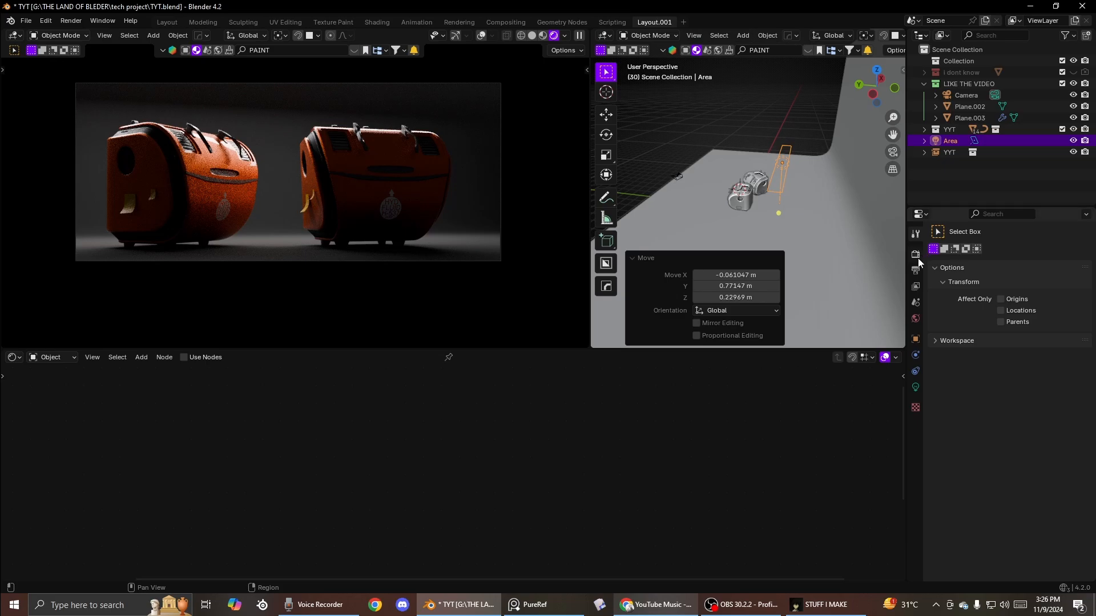
click(917, 256)
click(916, 285)
click(916, 271)
scroll(1055, 428, down, 2)
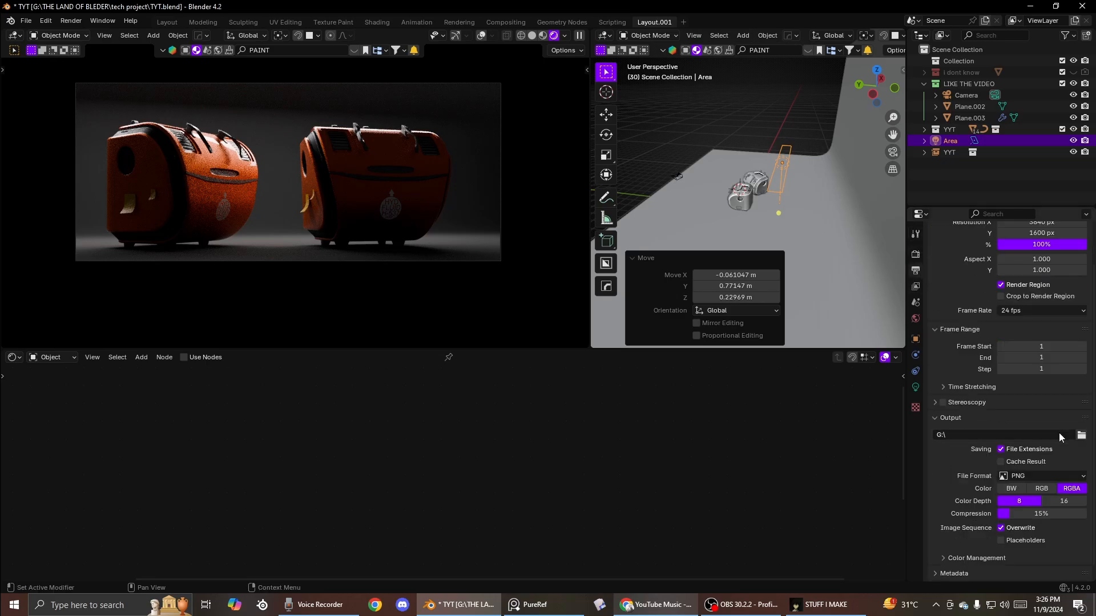
scroll(1059, 438, down, 1)
click(915, 287)
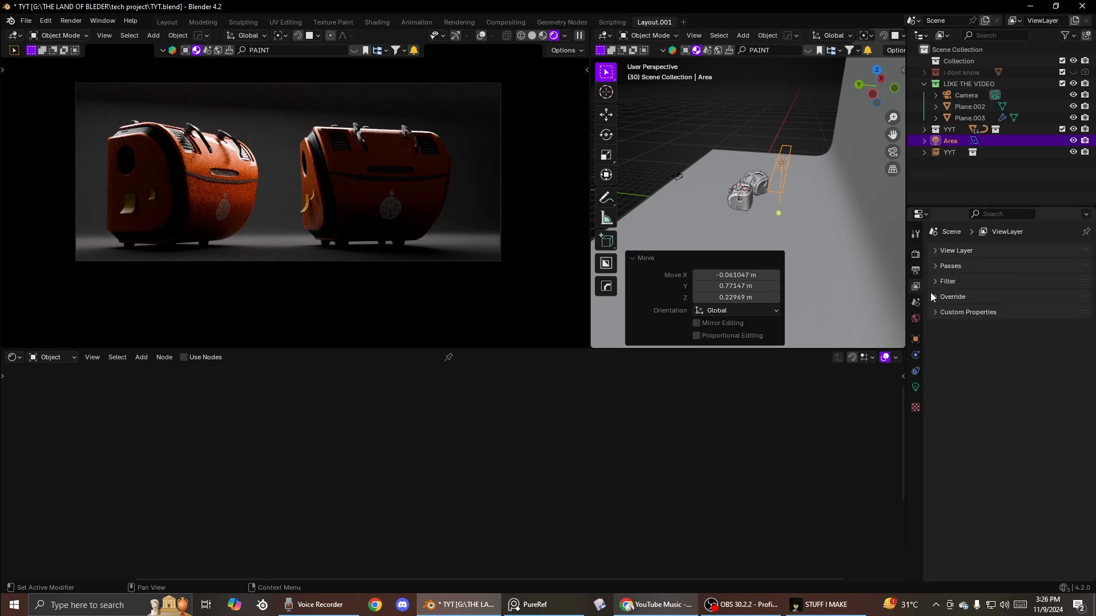
click(915, 302)
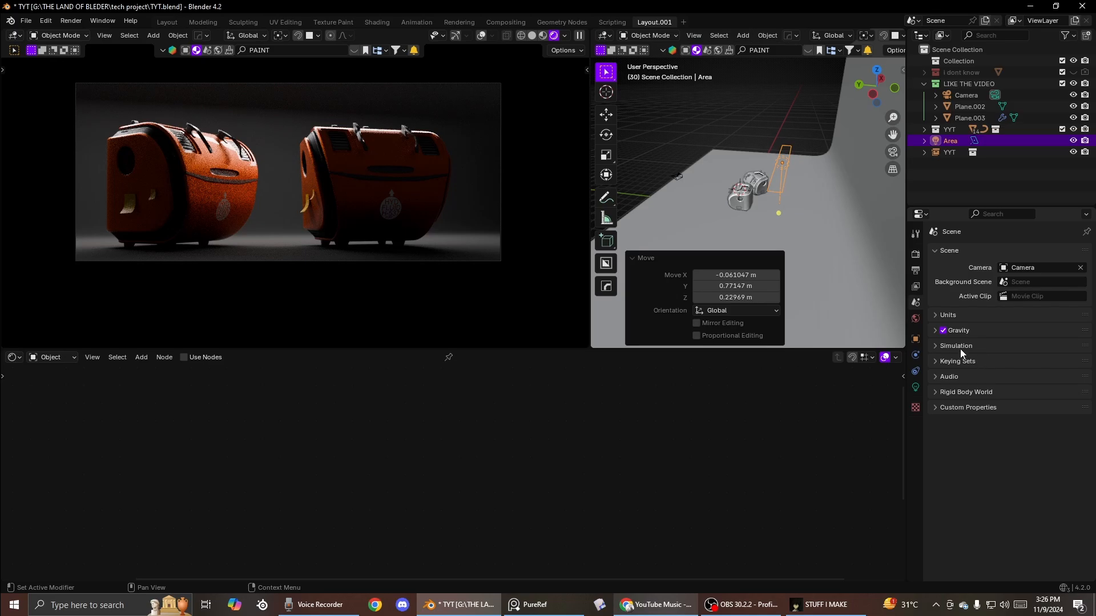
click(916, 319)
Step: Enable Shadow Caustics for the area light and check its preview section
click(915, 387)
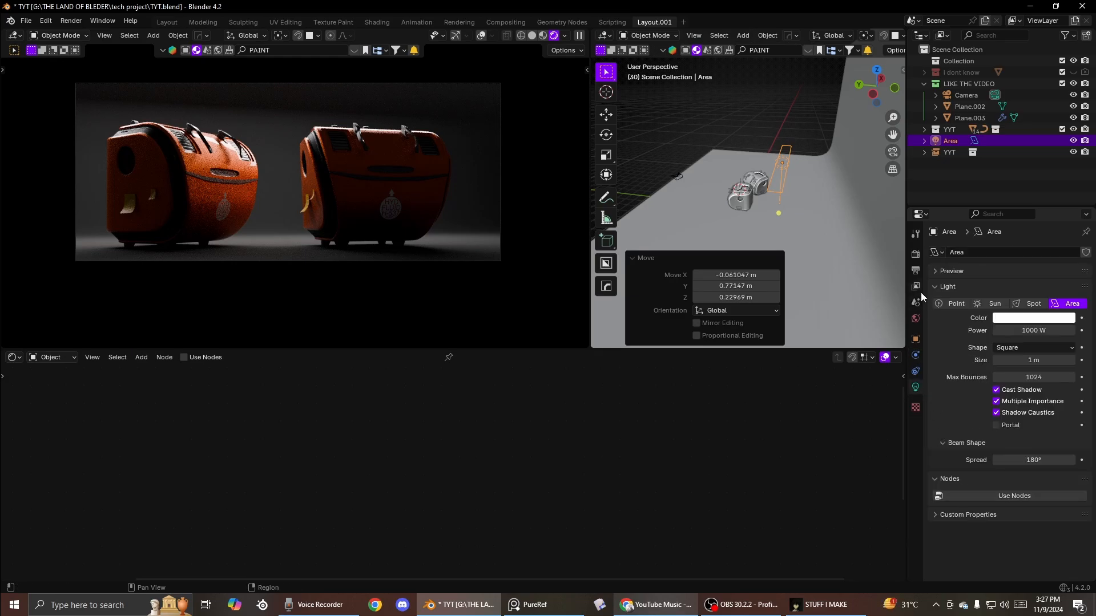
click(937, 271)
click(936, 271)
Step: Recheck the tool, render and output settings and the view layer's Passes, Light Groups, Filter and Override options
click(915, 235)
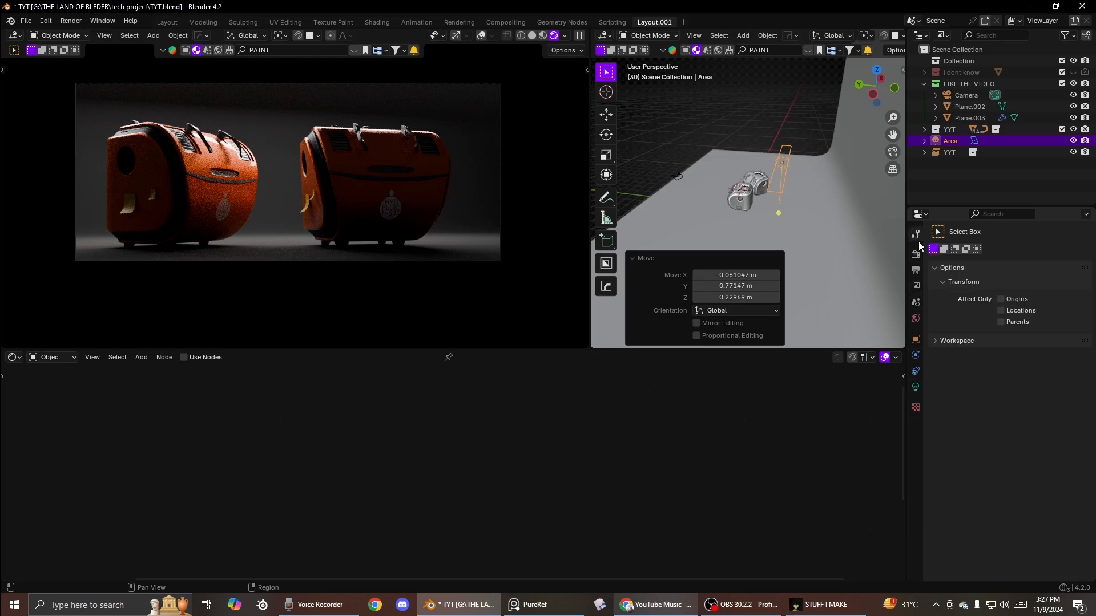
click(915, 255)
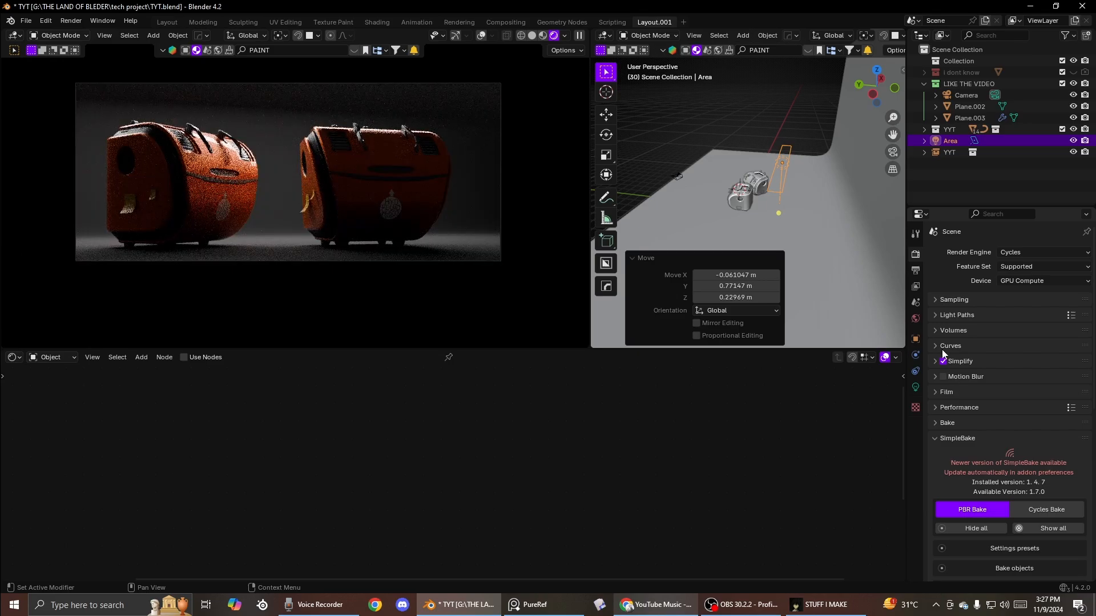
click(915, 272)
scroll(981, 371, down, 2)
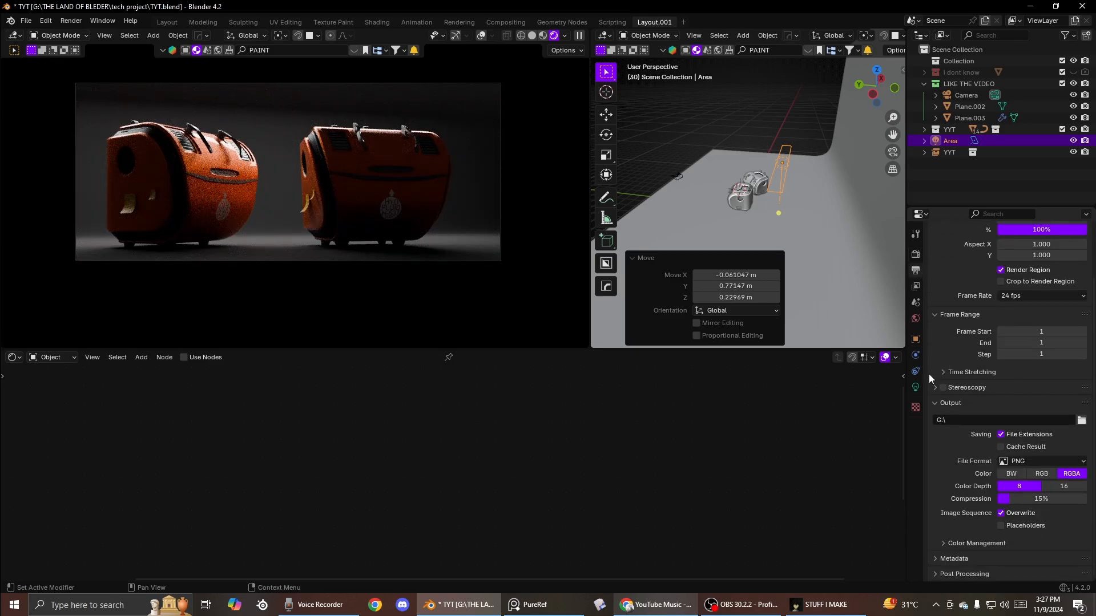
click(915, 287)
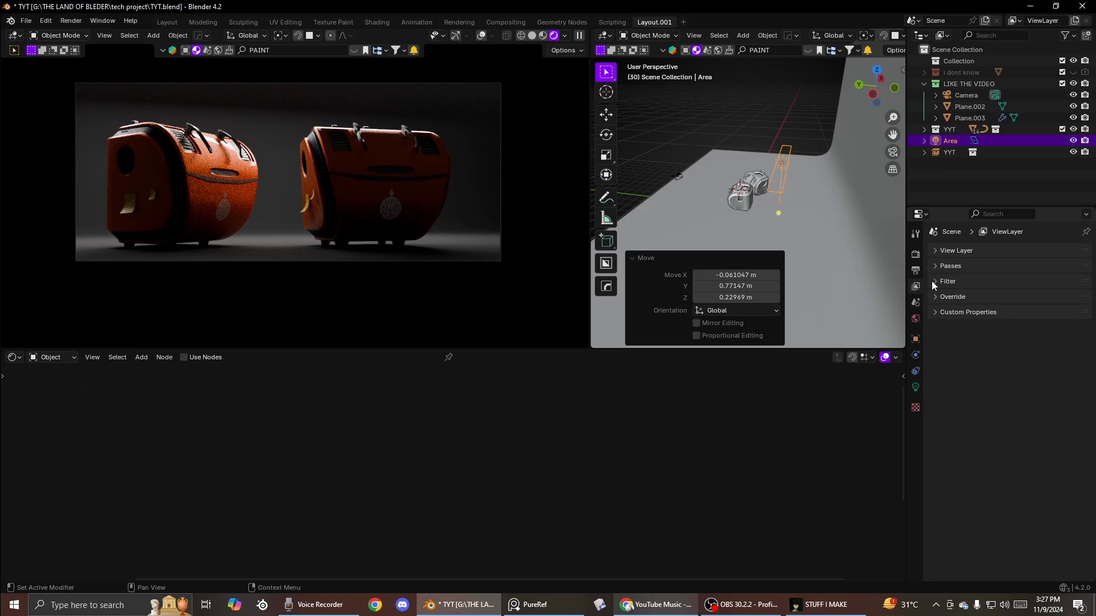
click(934, 251)
click(939, 266)
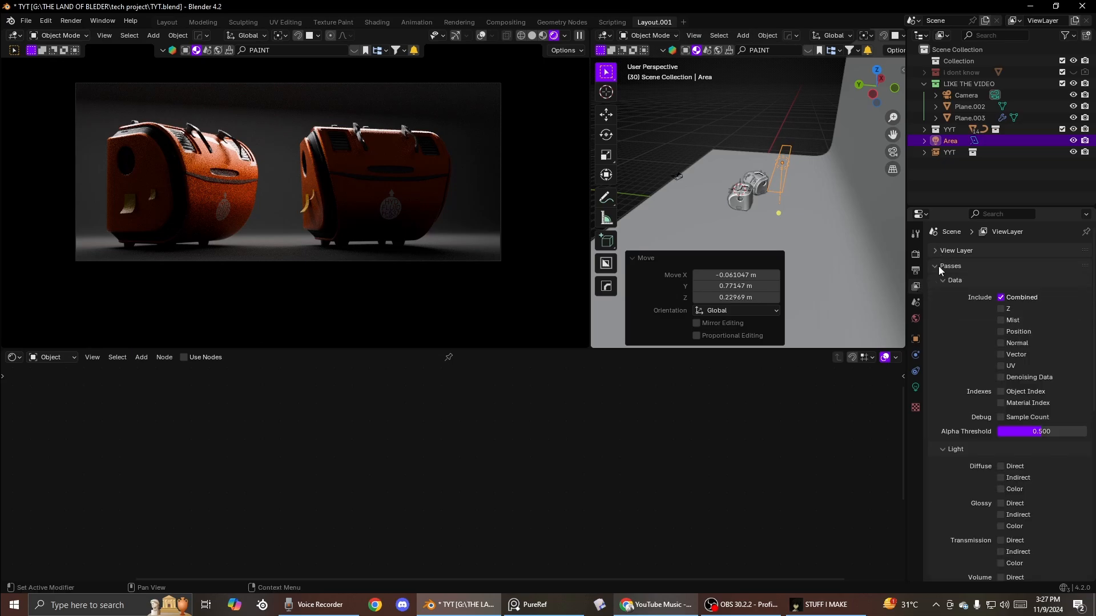
scroll(978, 382, down, 4)
scroll(978, 383, down, 8)
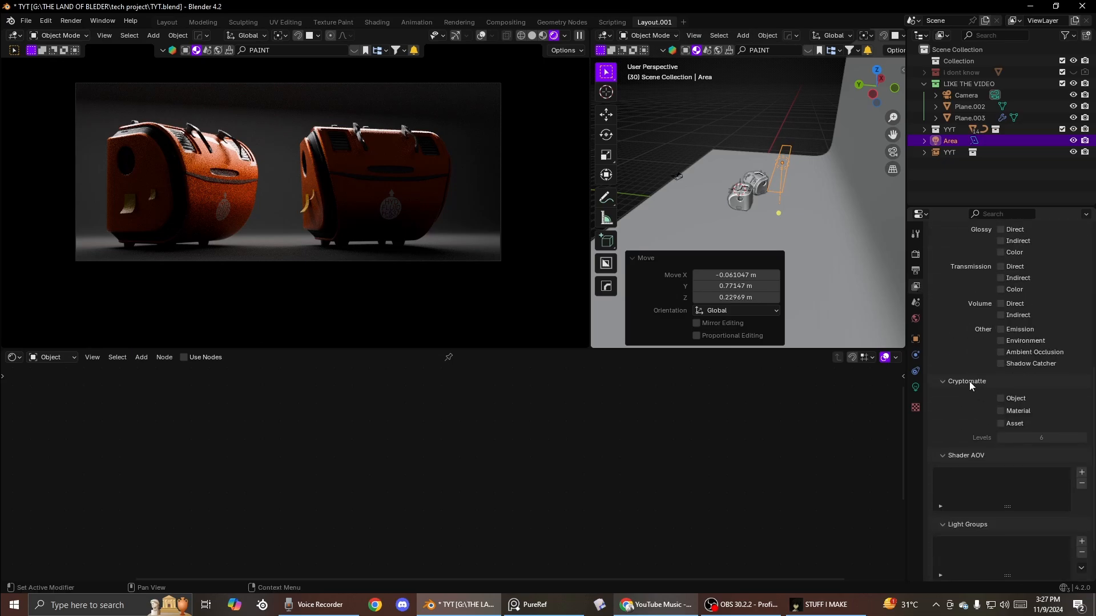
scroll(968, 385, down, 2)
click(964, 543)
scroll(949, 521, down, 3)
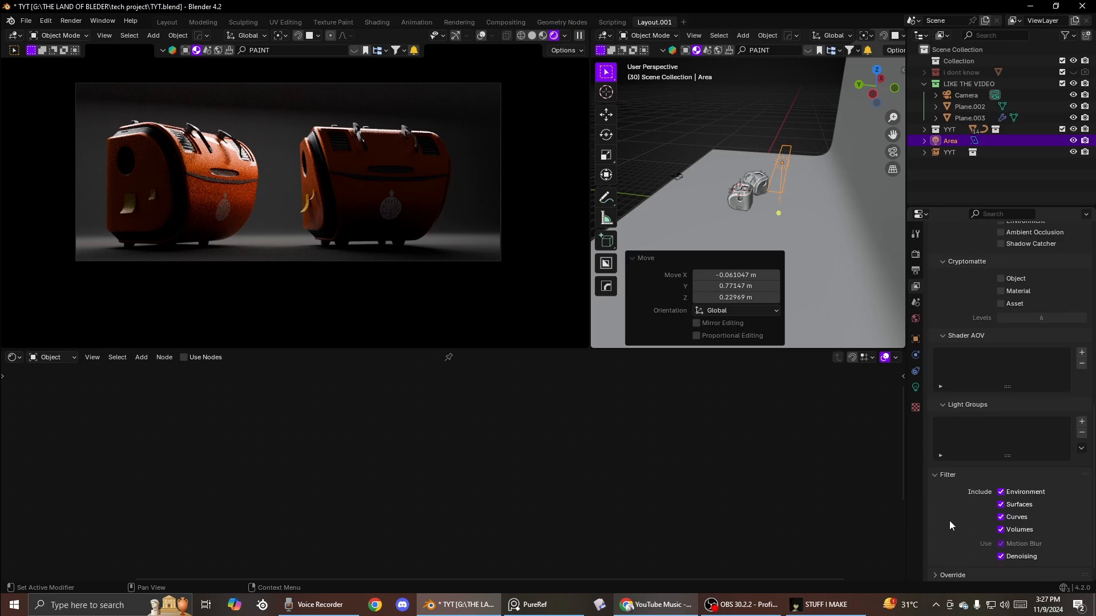
scroll(953, 522, down, 2)
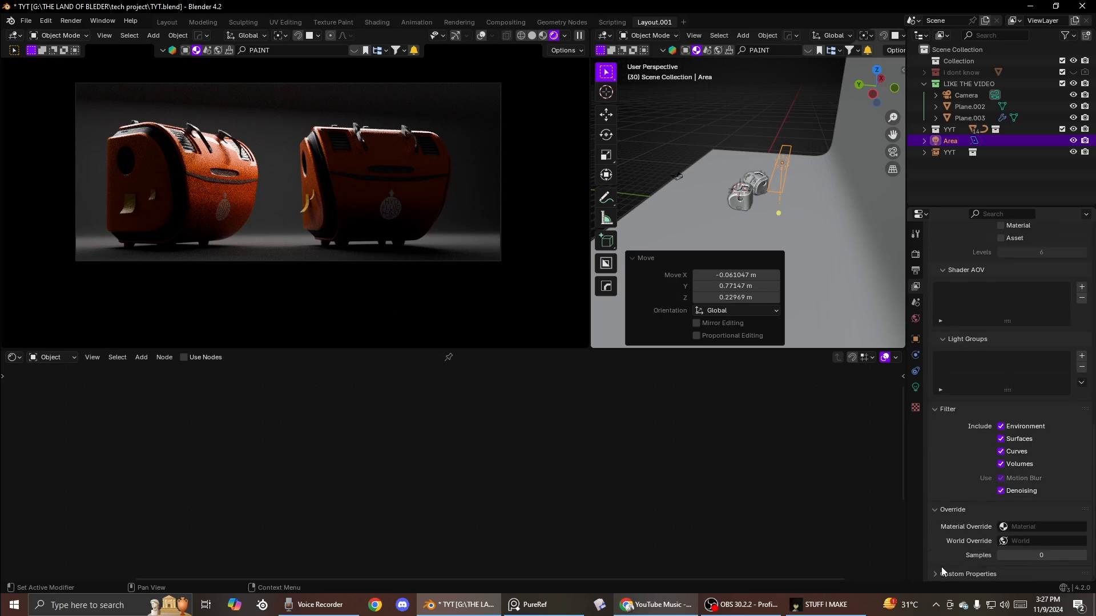
scroll(942, 567, down, 1)
Step: Review the scene's Units, Gravity, Simulation, Keying Sets, Audio and Rigid Body World settings
click(916, 301)
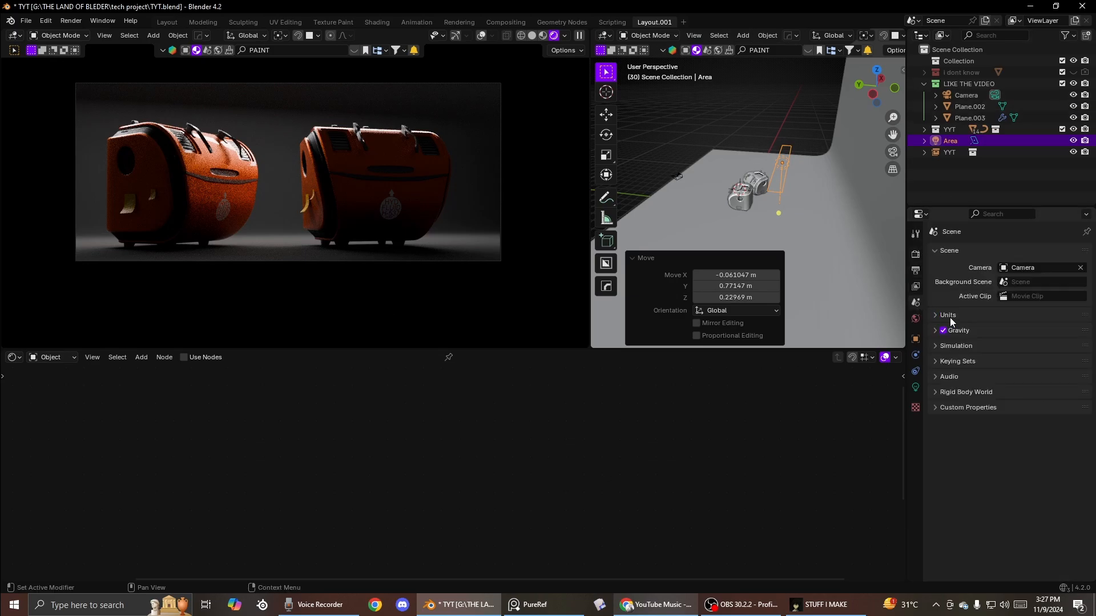
click(931, 314)
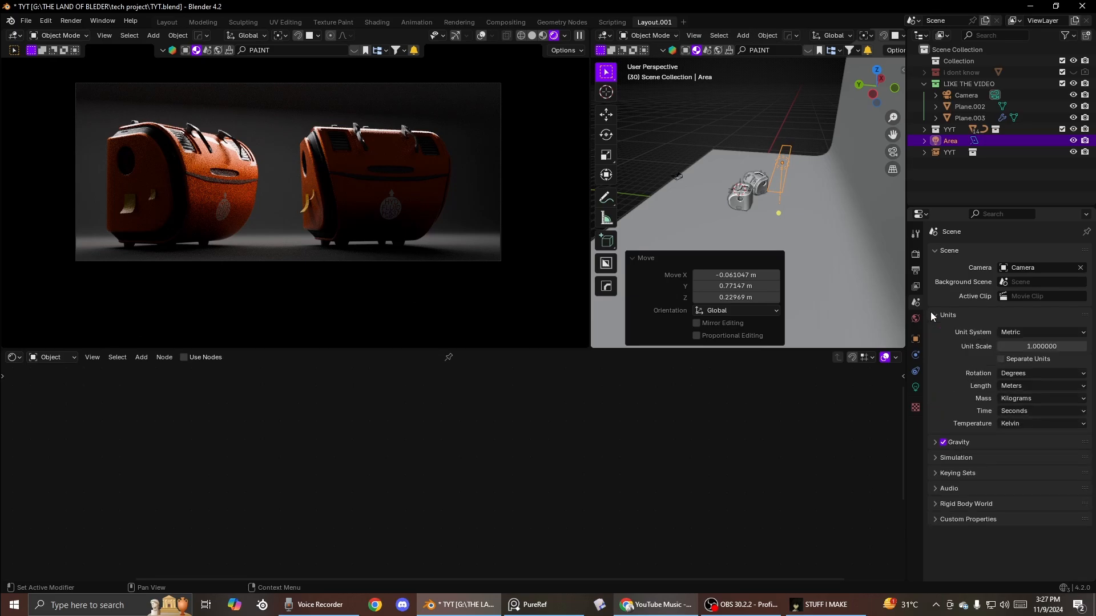
click(933, 318)
click(934, 330)
click(931, 333)
click(934, 345)
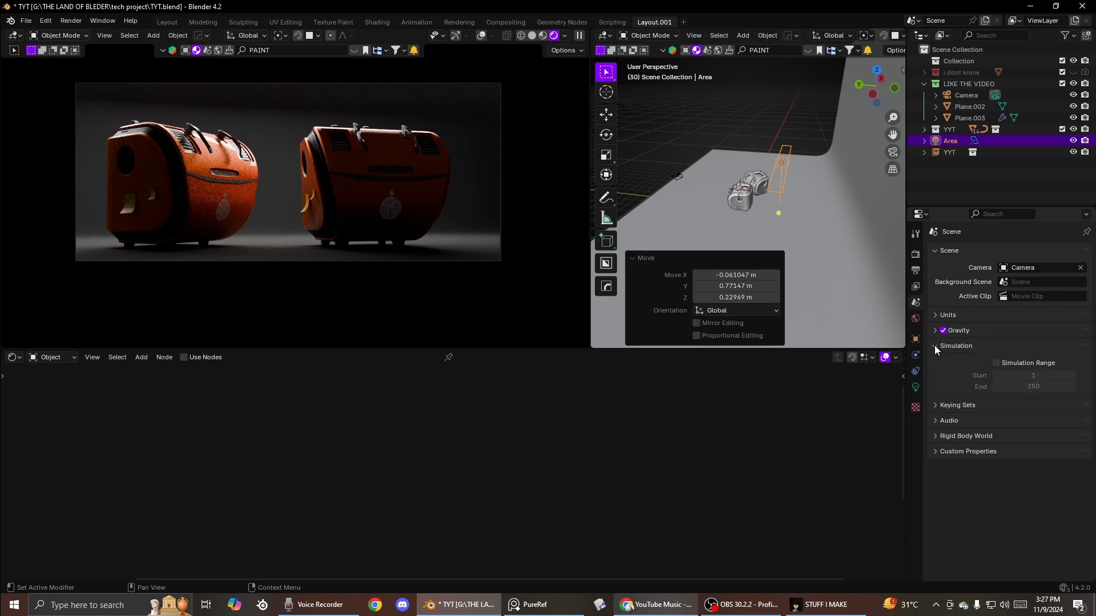
click(934, 346)
click(934, 359)
click(934, 361)
click(934, 375)
click(934, 378)
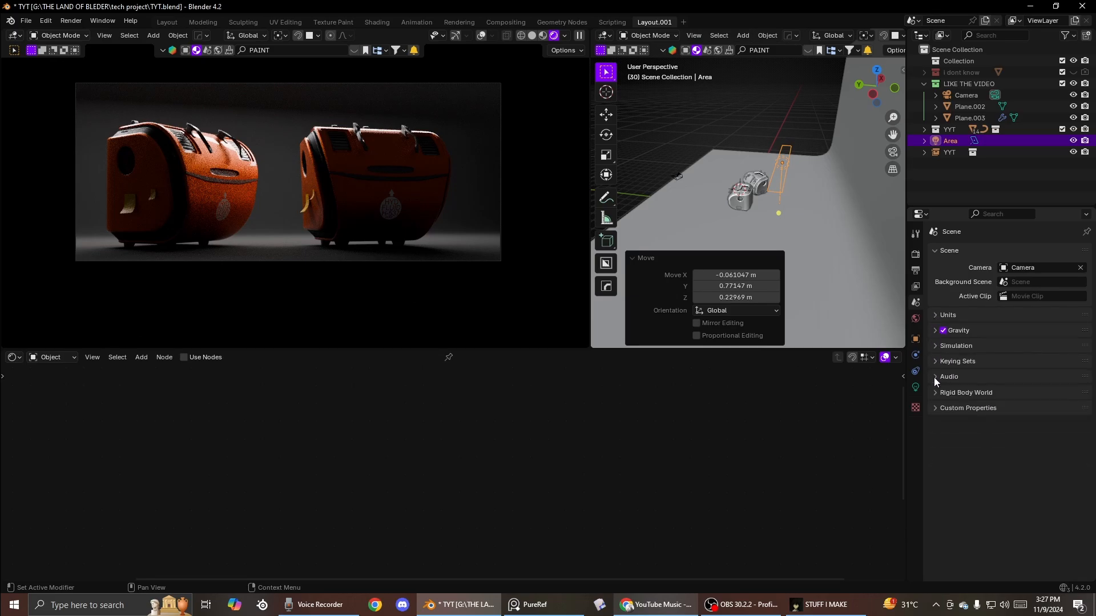
click(933, 390)
click(933, 392)
Step: Examine the world's Volume, Ray Visibility, Settings, Viewport Display and Custom Properties for light linking options
click(915, 319)
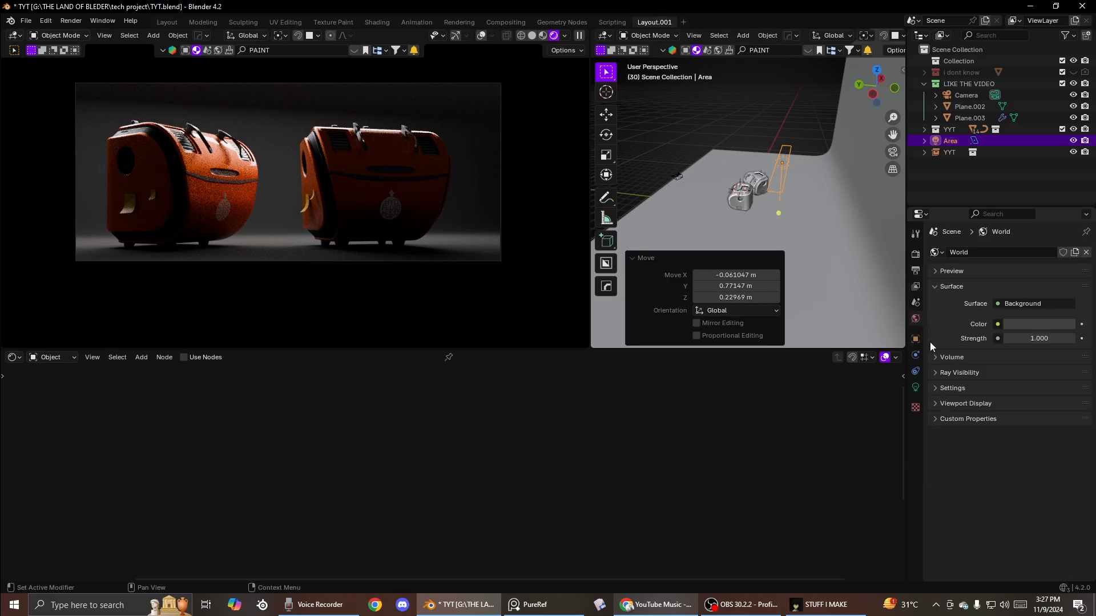
click(936, 356)
click(937, 357)
click(930, 375)
click(933, 386)
scroll(943, 400, down, 1)
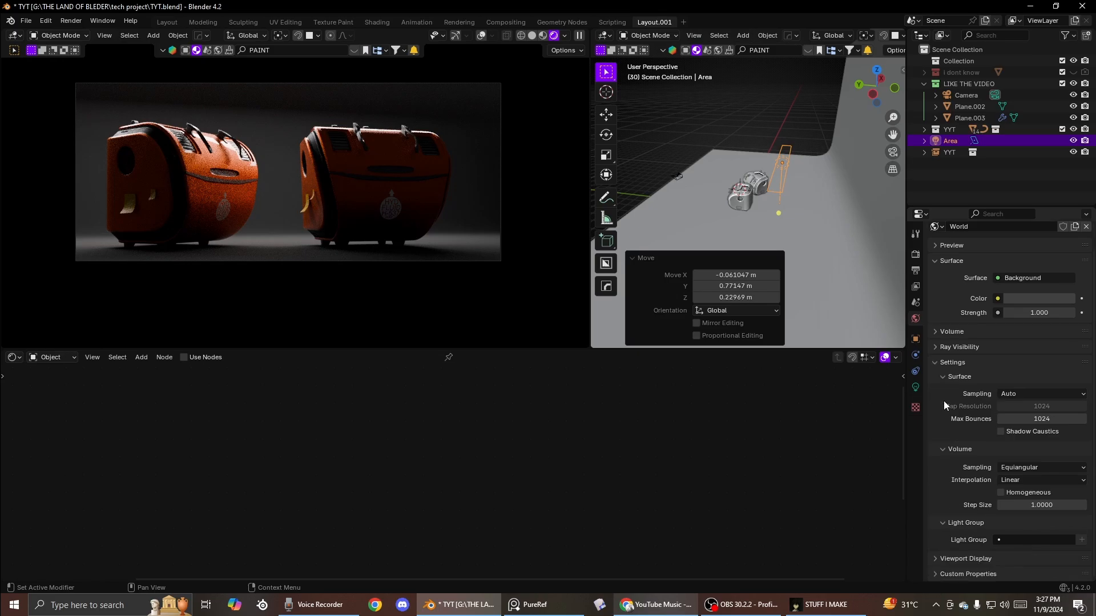
click(932, 365)
click(937, 399)
click(937, 399)
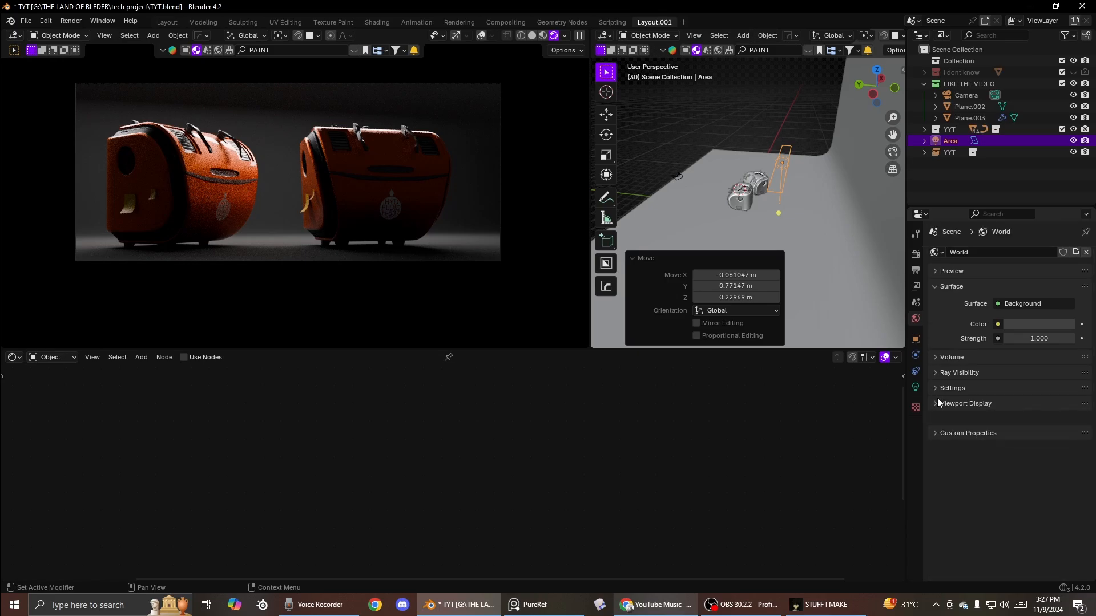
click(936, 415)
click(936, 416)
Step: Examine the area light's object properties, including Relations, Collections and Motion Paths
click(916, 340)
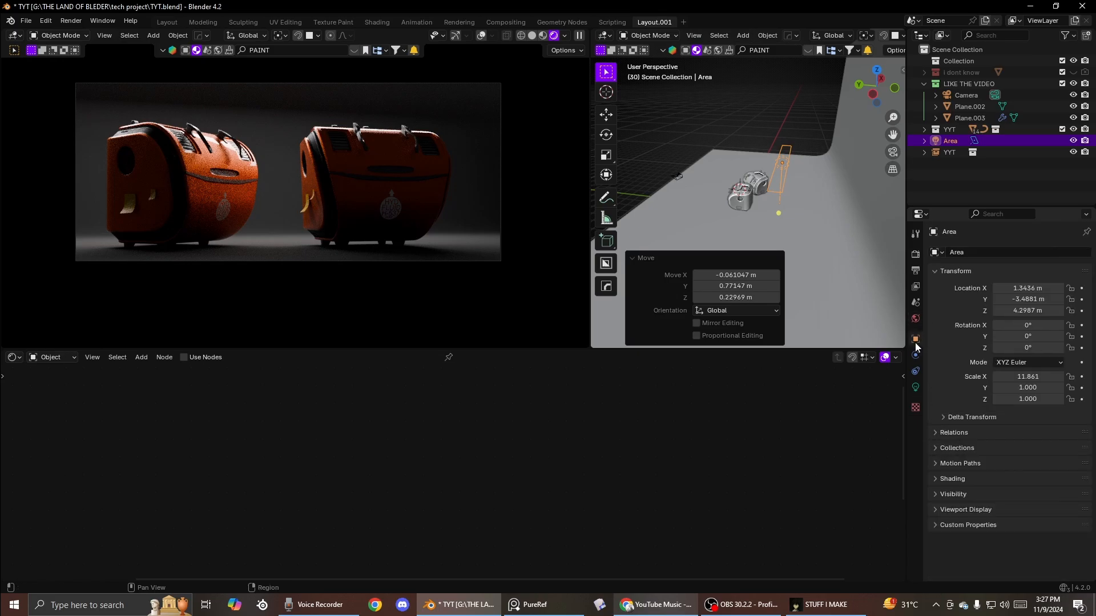
click(936, 429)
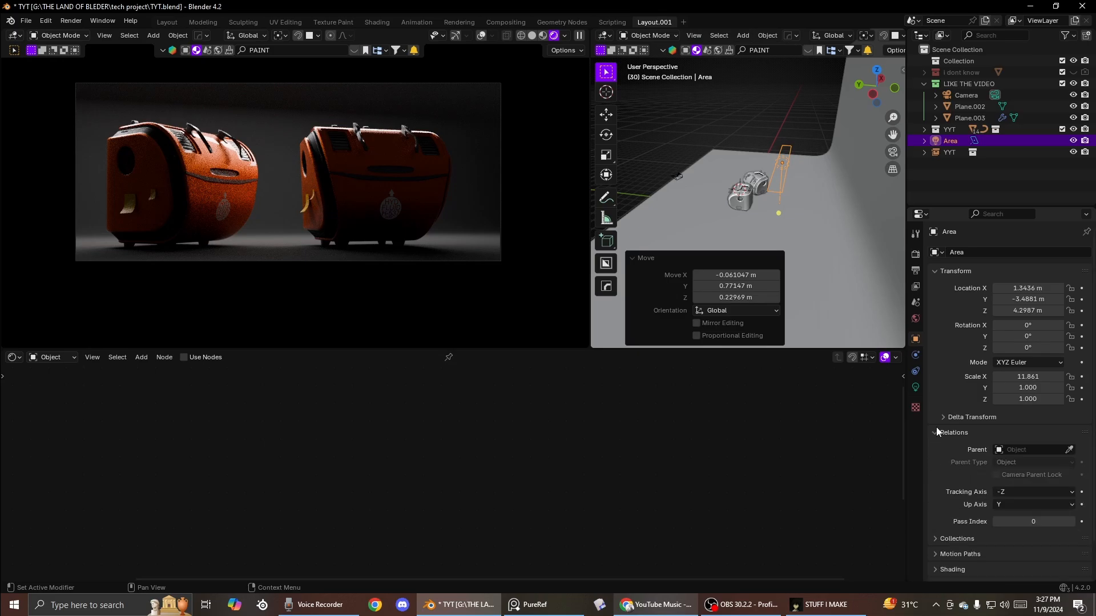
click(937, 429)
click(939, 429)
click(938, 433)
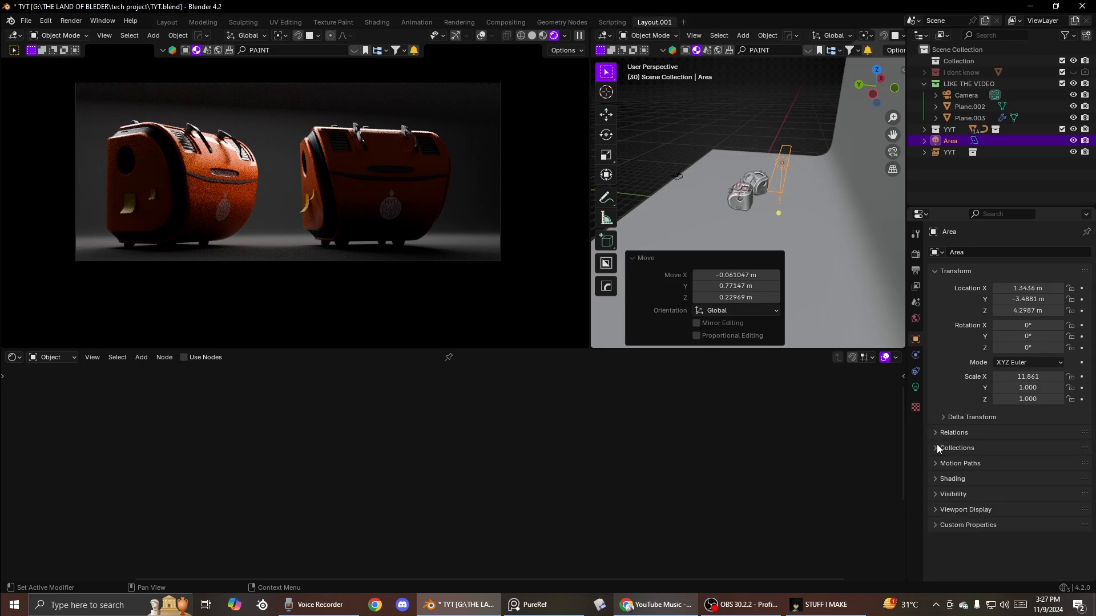
click(937, 446)
click(936, 446)
click(936, 462)
click(936, 463)
Step: Create a light linking collection for the area light and add the YYT generator collection to it
click(935, 479)
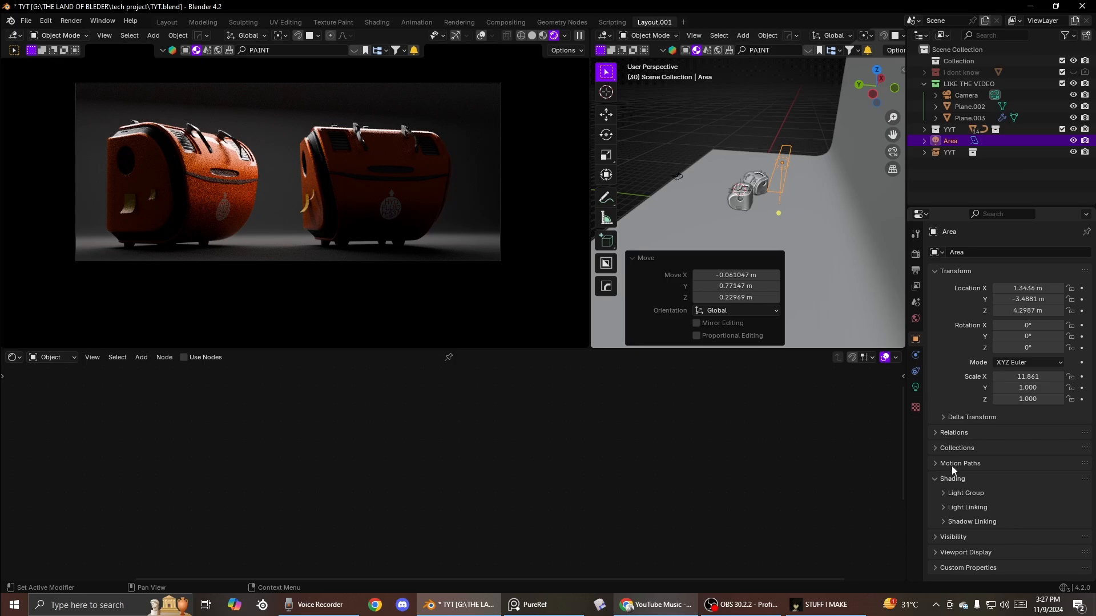
click(949, 509)
click(970, 524)
scroll(969, 502, down, 3)
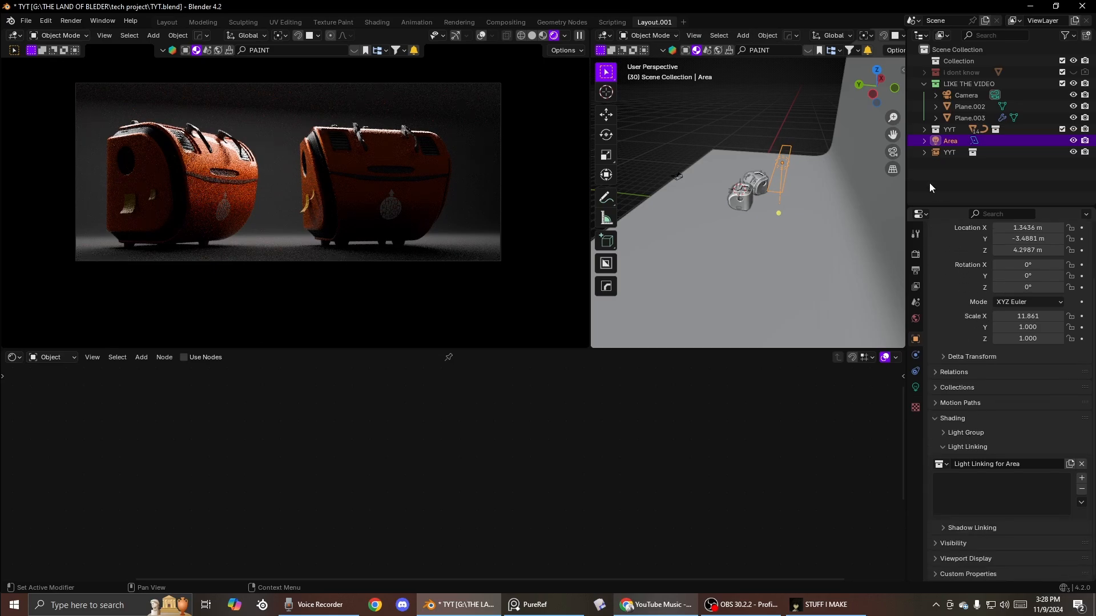
drag(949, 129, 976, 495)
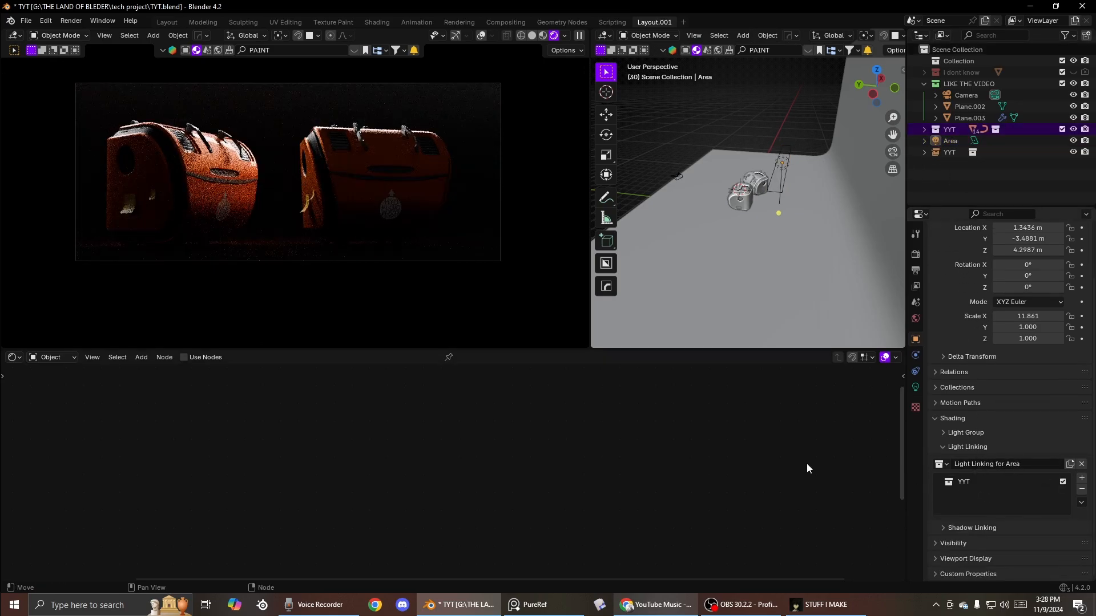
Step: Add a second area light and raise it above the generators to about X 0.95, Y -0.58, Z 5.41 m
click(803, 190)
key(shift+a)
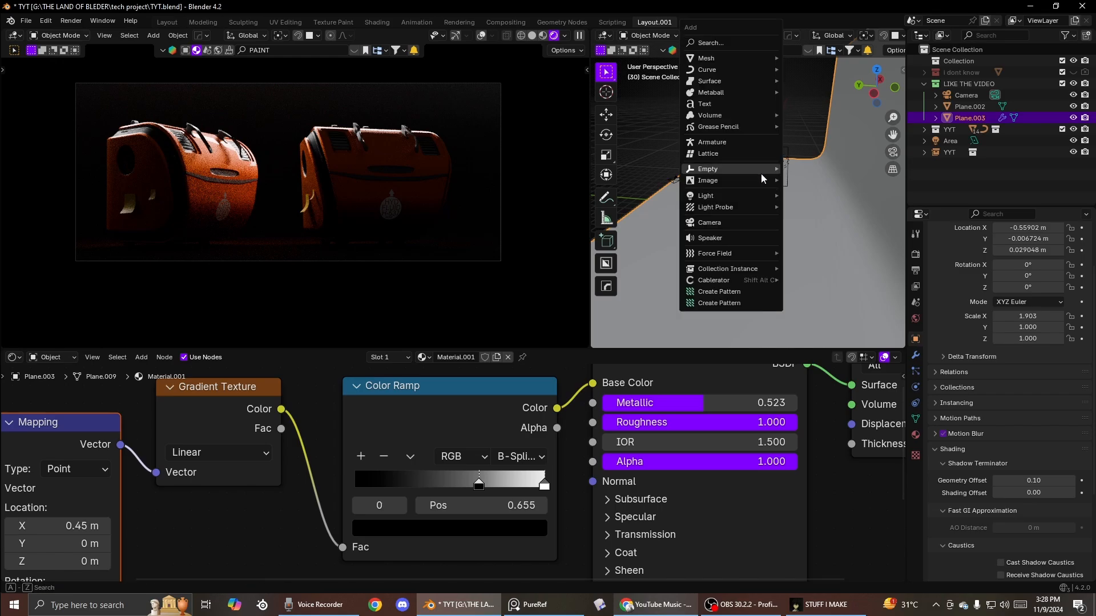
mouse_move(707, 197)
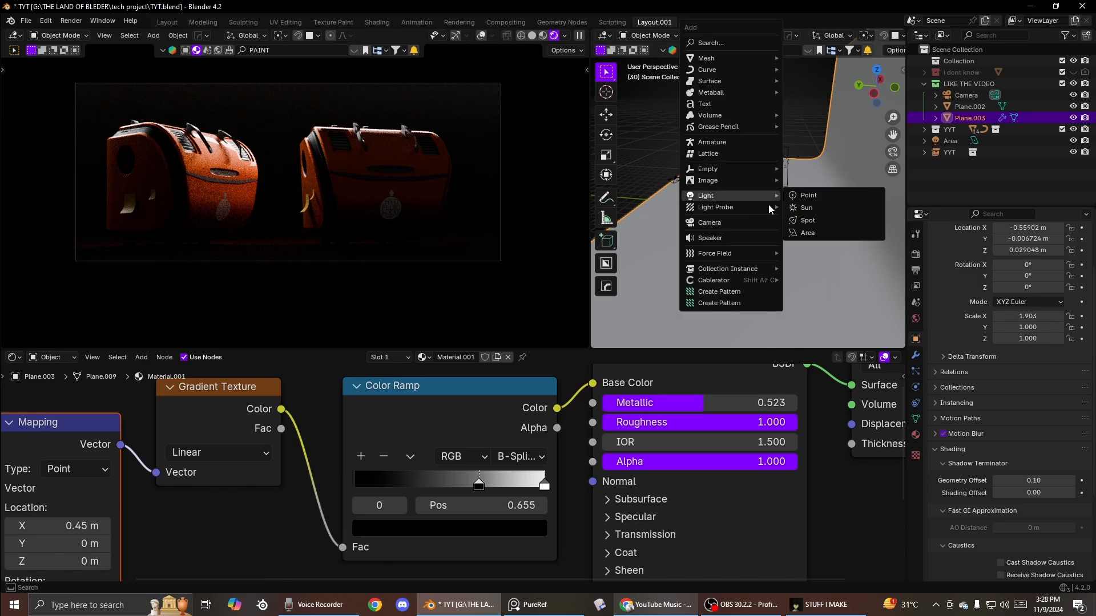
click(816, 234)
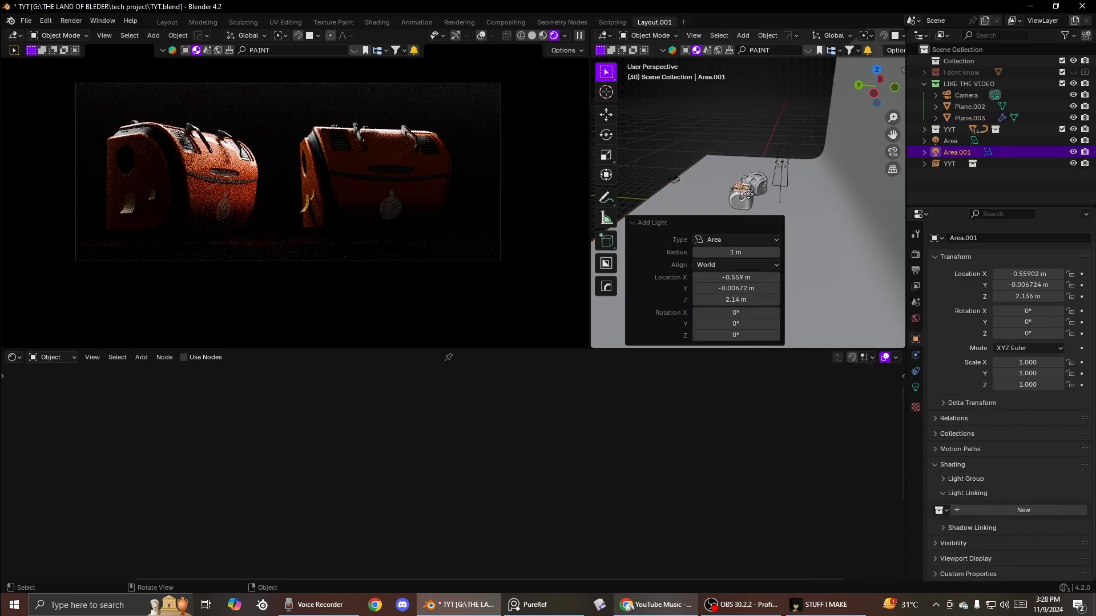
key(g)
click(762, 131)
Step: Scale the new area light to about 7.29 and move it up and back to a height of about 9.6 m
middle_drag(762, 130, 876, 127)
key(s)
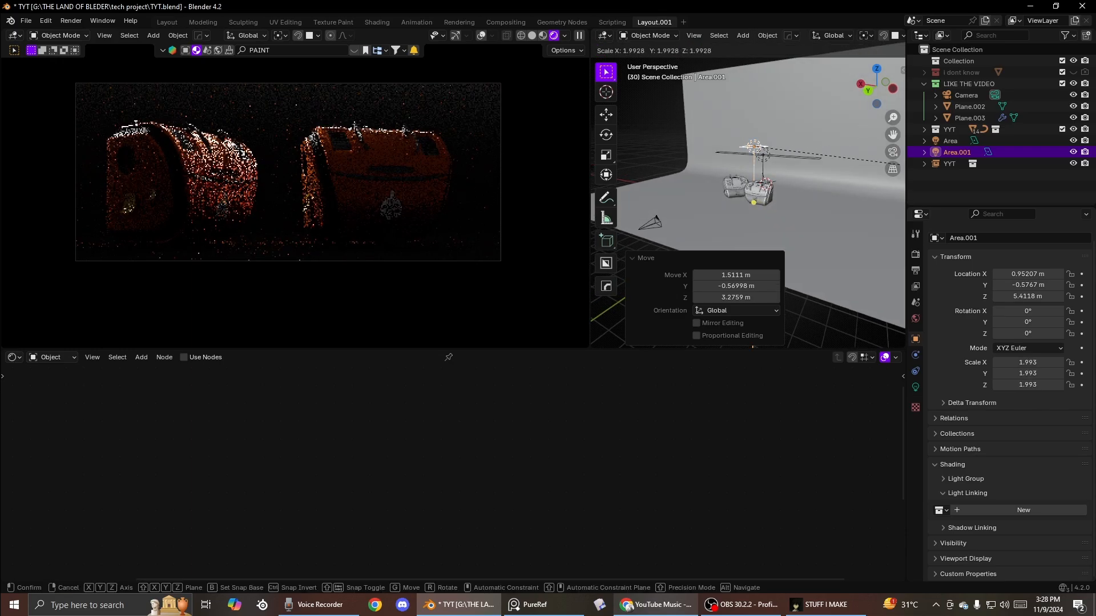
click(657, 245)
middle_drag(657, 242, 742, 139)
key(g)
click(721, 118)
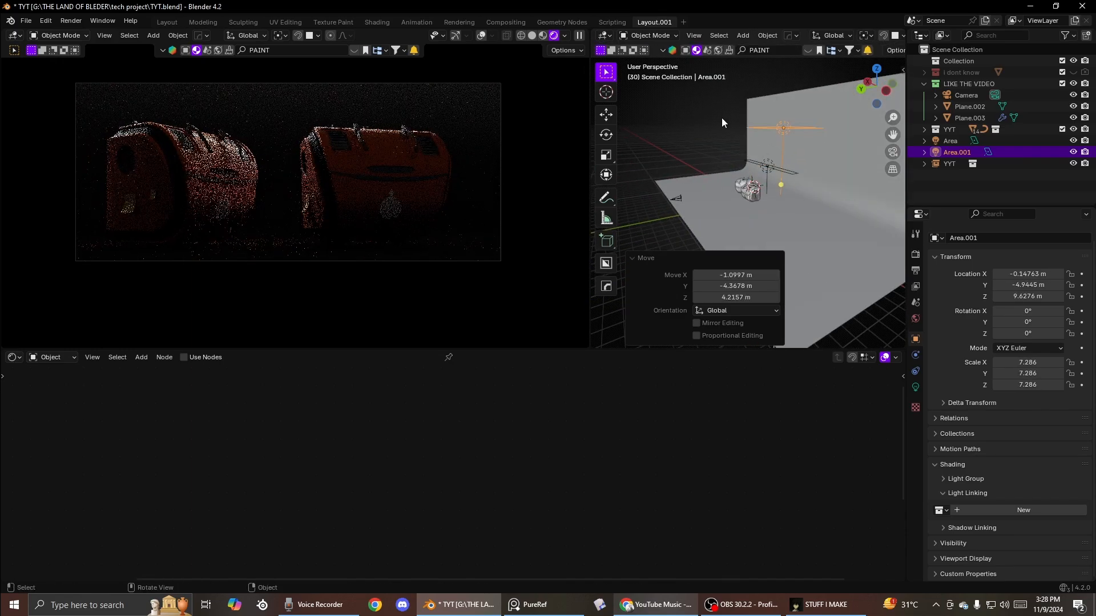
Step: Move the new area light to about X 6.52, Y -1.21, Z 8.61 m and tilt it about 24.5° toward the generators
key(g)
click(742, 140)
key(r)
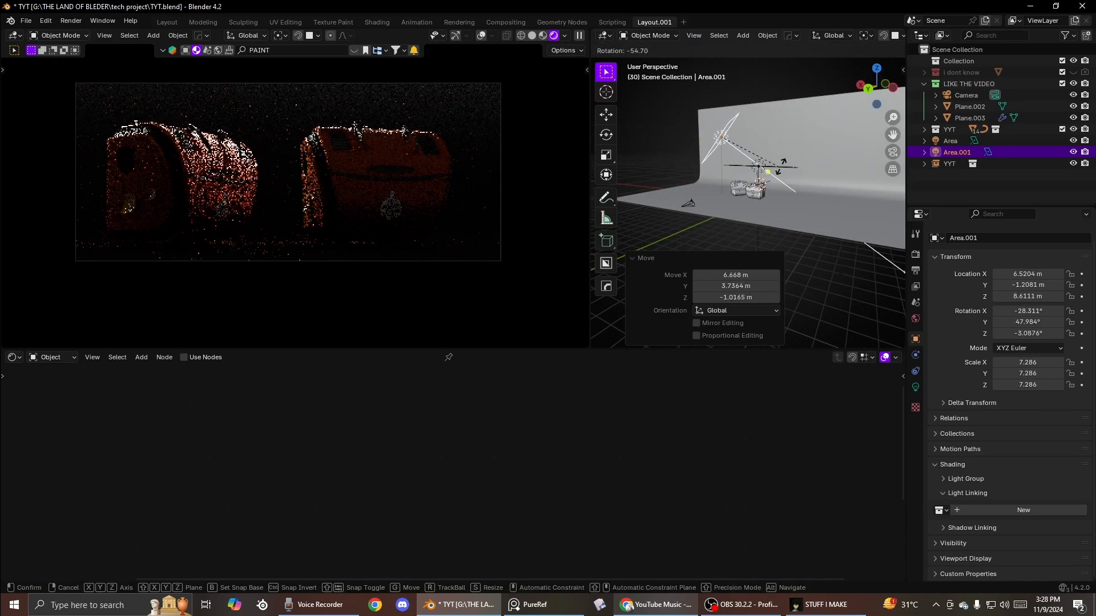
click(755, 193)
middle_drag(755, 193, 727, 196)
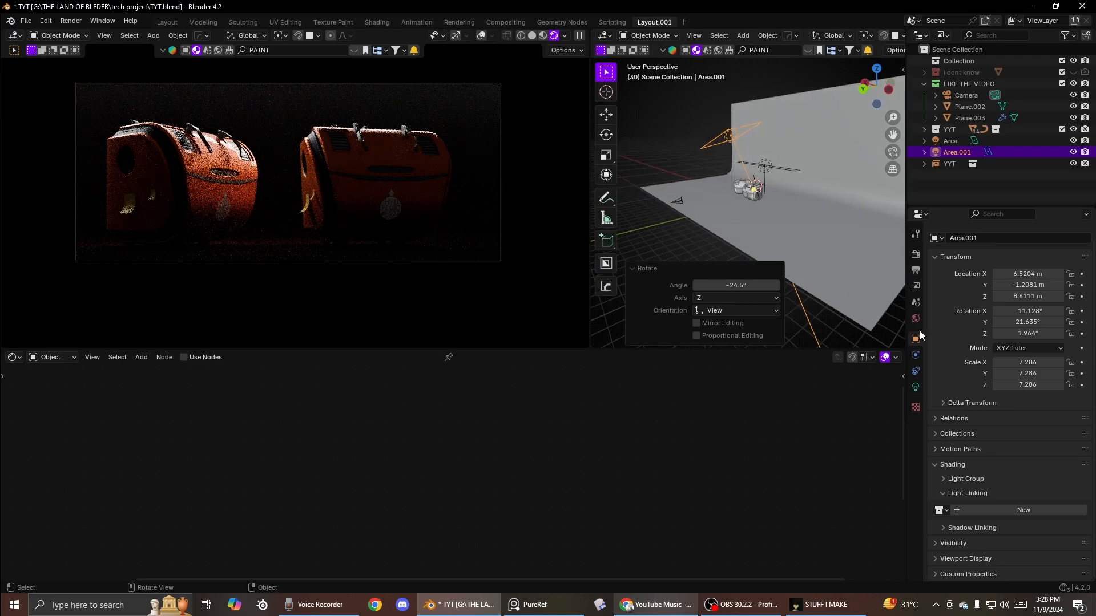
Step: Set the new area light's power to 1000 W
click(917, 388)
click(1030, 319)
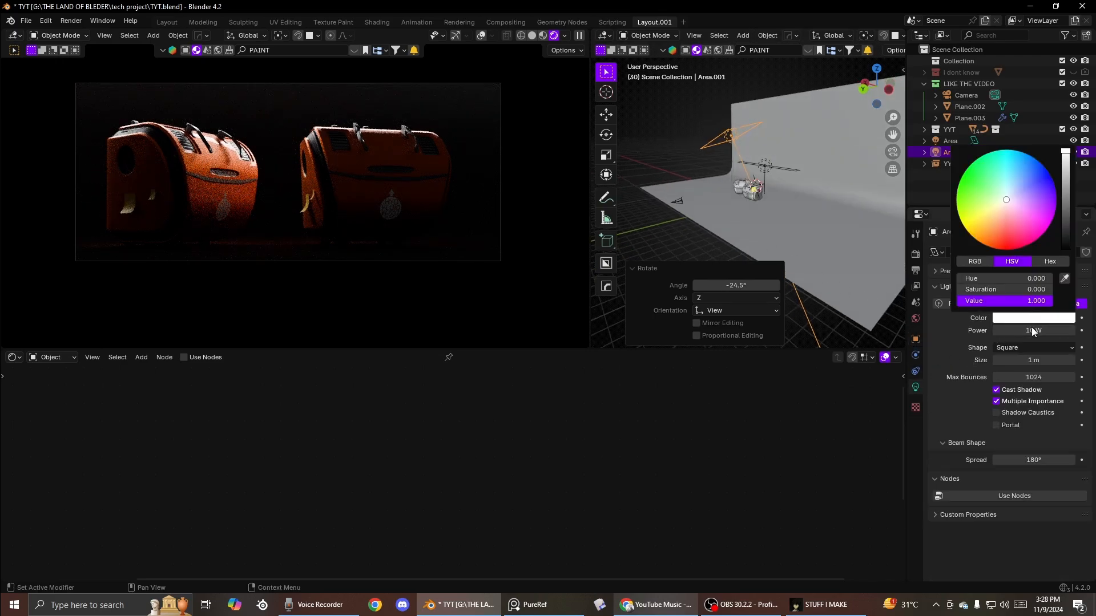
double_click(1033, 330)
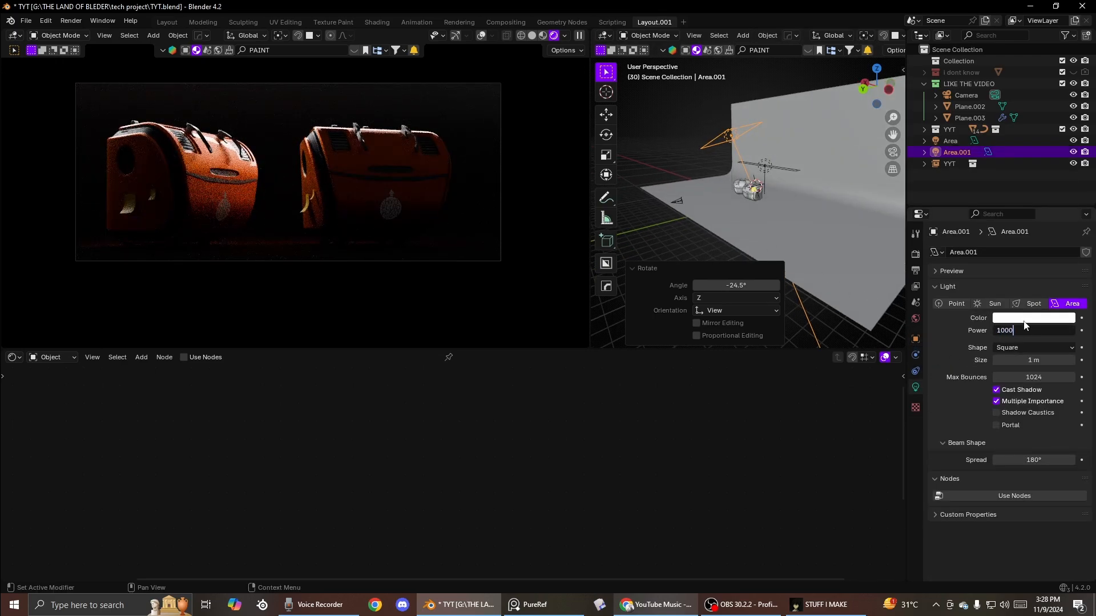
key(Return)
Step: Enlarge the new area light by a factor of about 1.3 and lower it about 2.7 m closer to the generators
key(s)
click(820, 223)
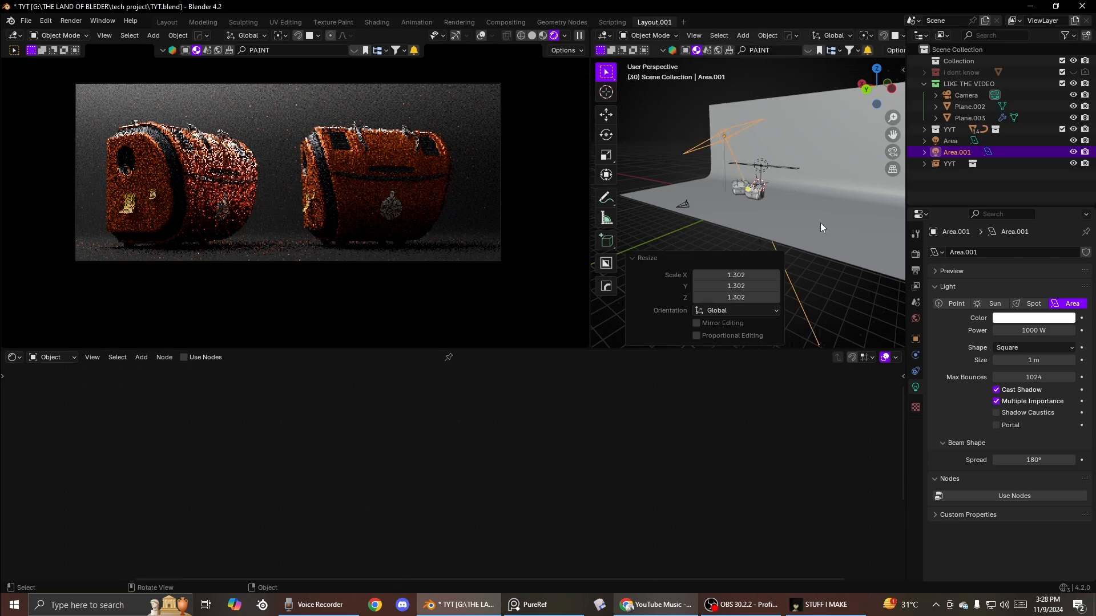
key(g)
click(867, 256)
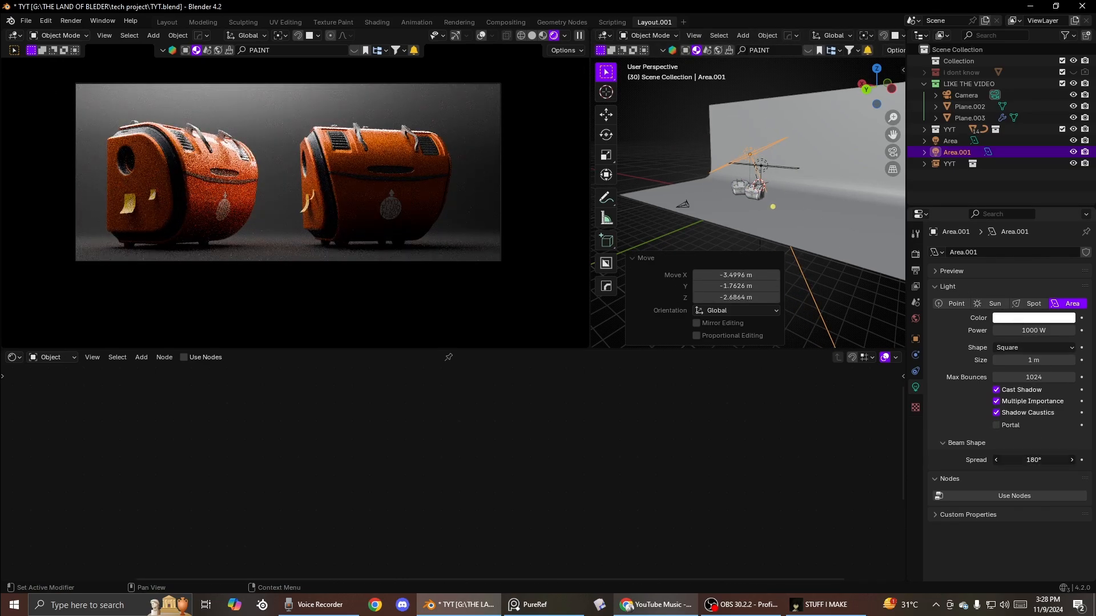
Step: Configure the new area light with Shadow Caustics enabled, a 115° beam spread and 1500 W power
drag(1034, 460, 931, 460)
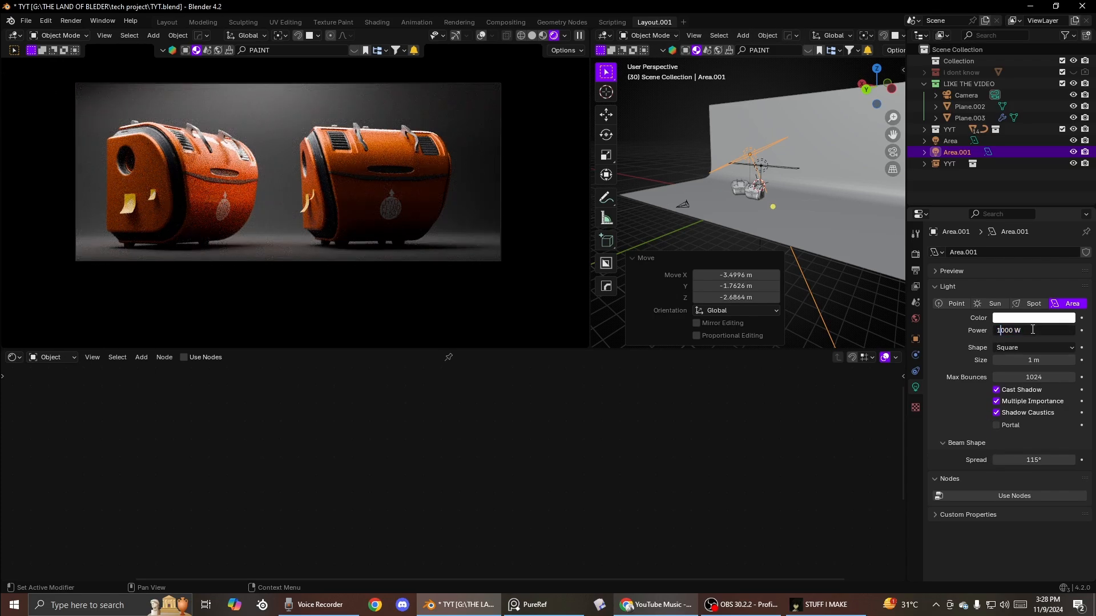
key(Return)
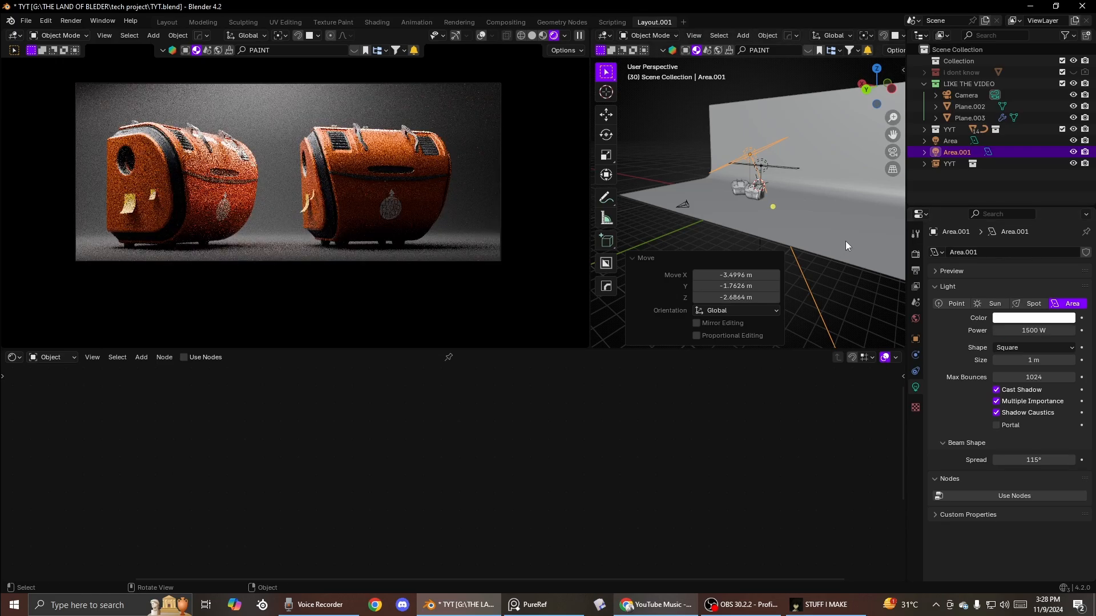
Step: Try a warm tint on the new area light, then settle on a very pale, near-white color
click(1037, 318)
click(1003, 207)
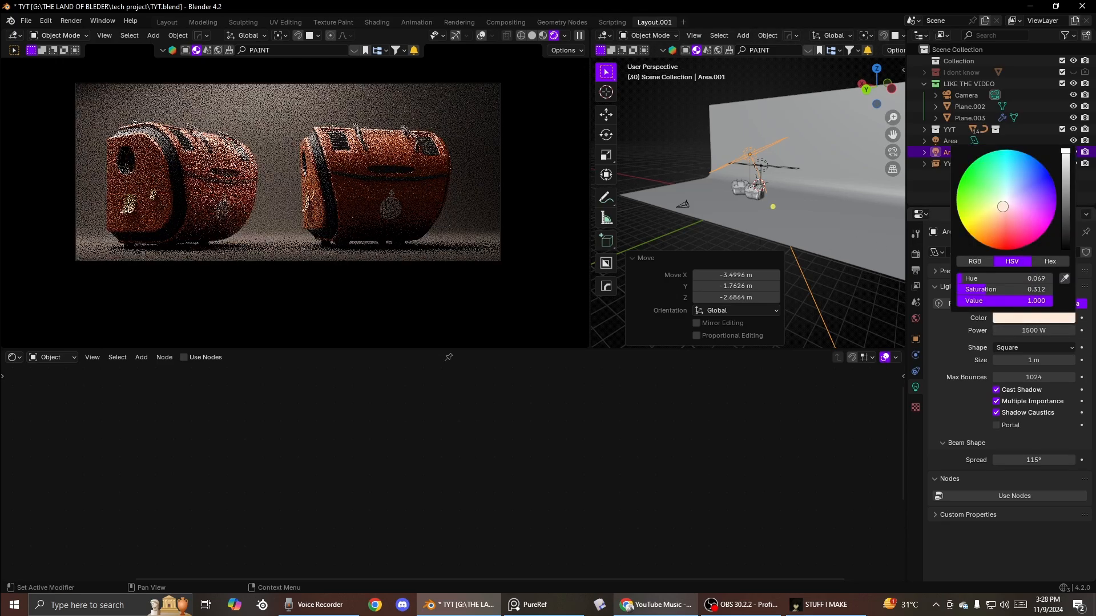
drag(1002, 206, 1007, 199)
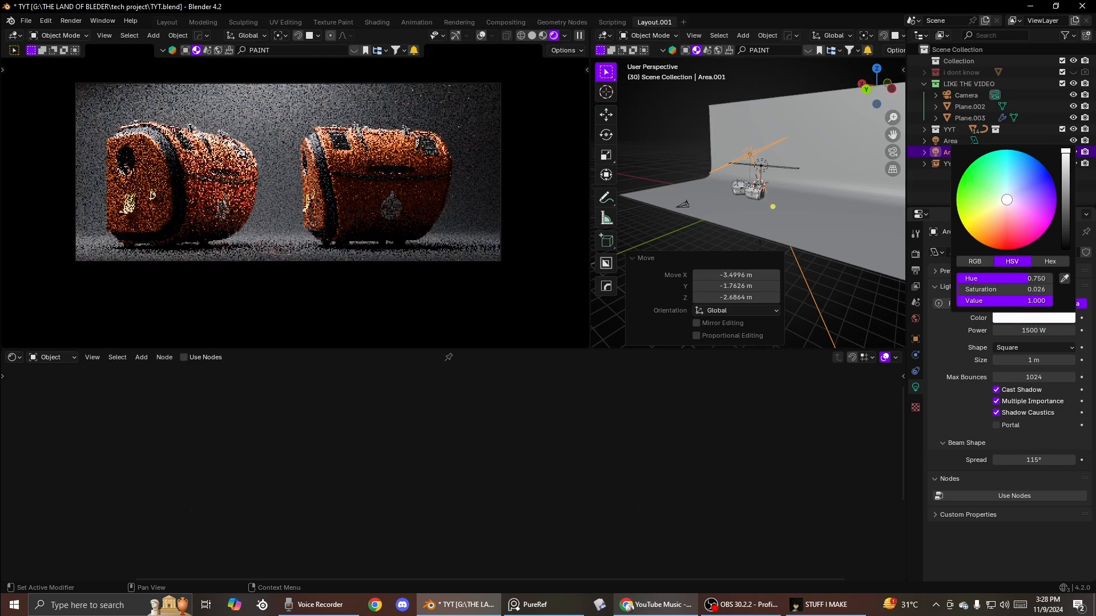
Step: Clear the new area light's rotation and shift it behind the generators by about -3.97 m in X and -2.27 m in Y
key(g)
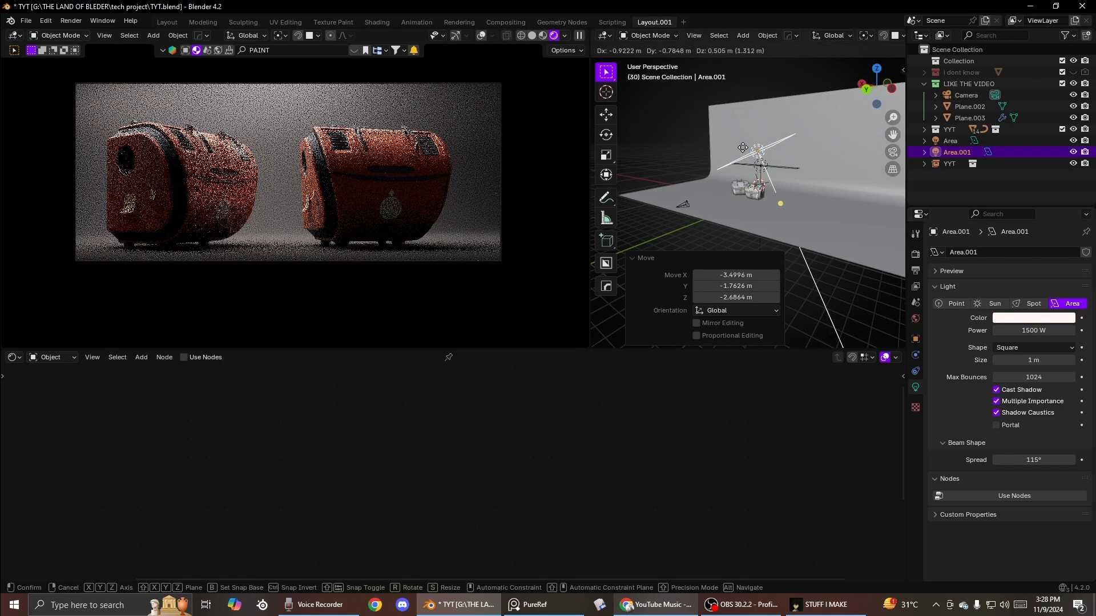
click(754, 145)
key(alt+r)
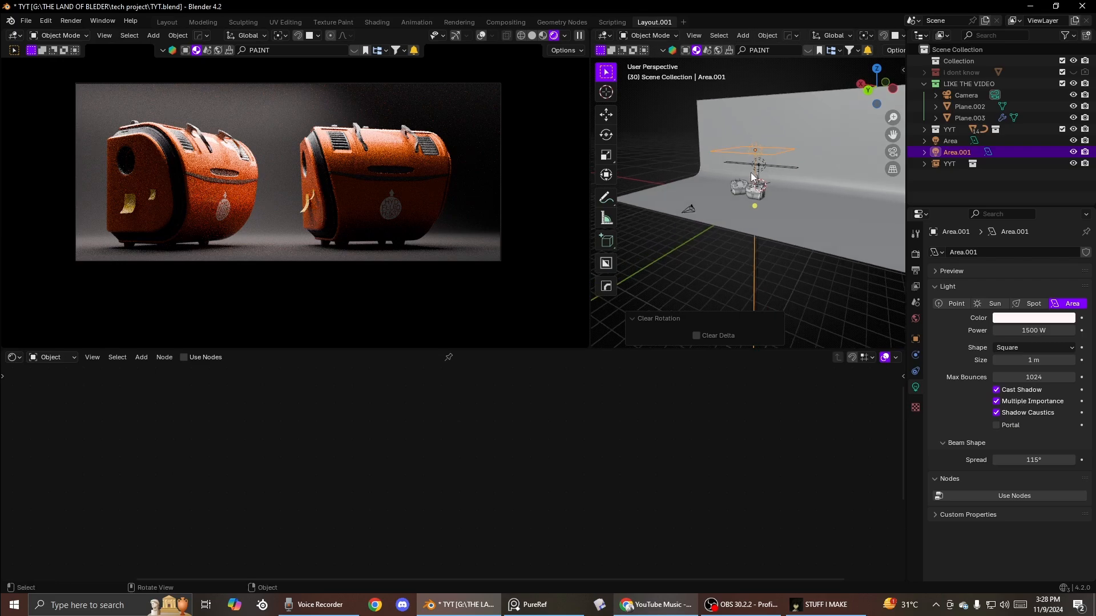
key(KP_7)
key(g)
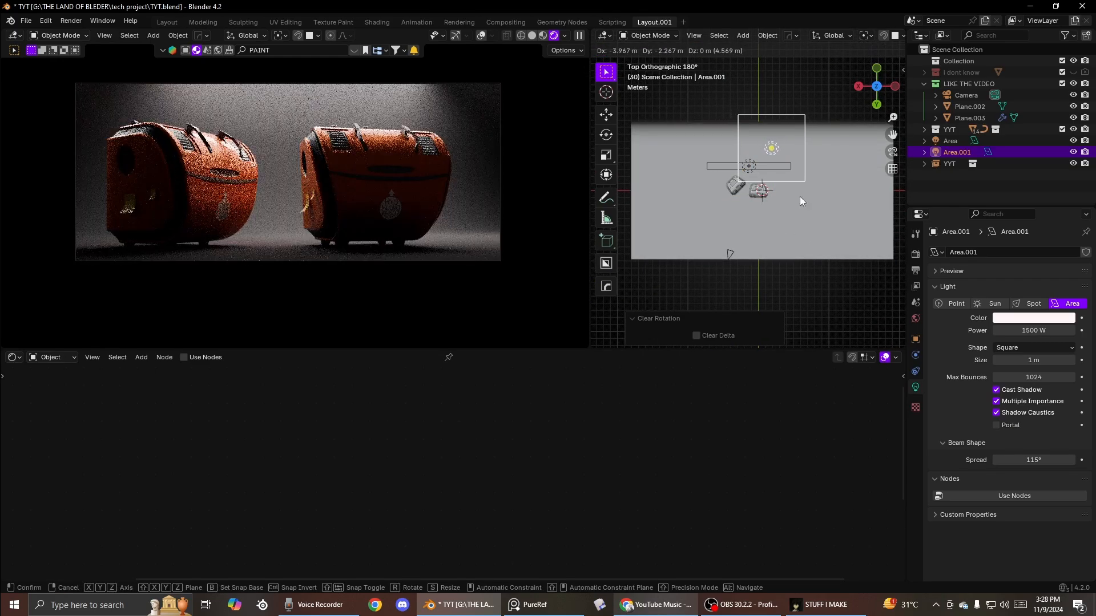
click(800, 197)
Step: Shrink the new area light to about 0.78 of its size
middle_drag(780, 221, 751, 145)
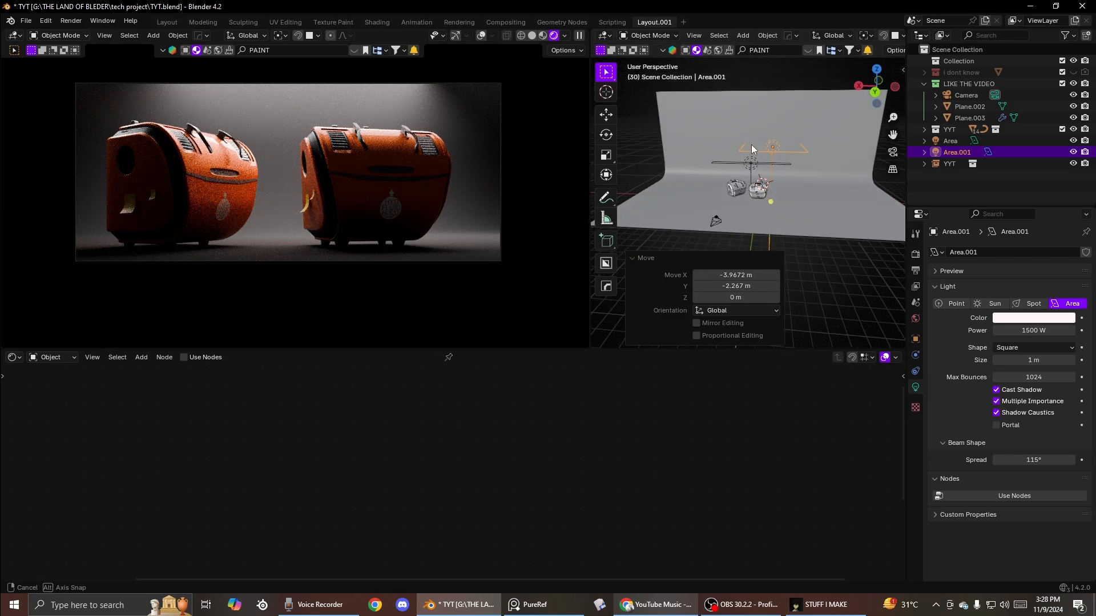
key(s)
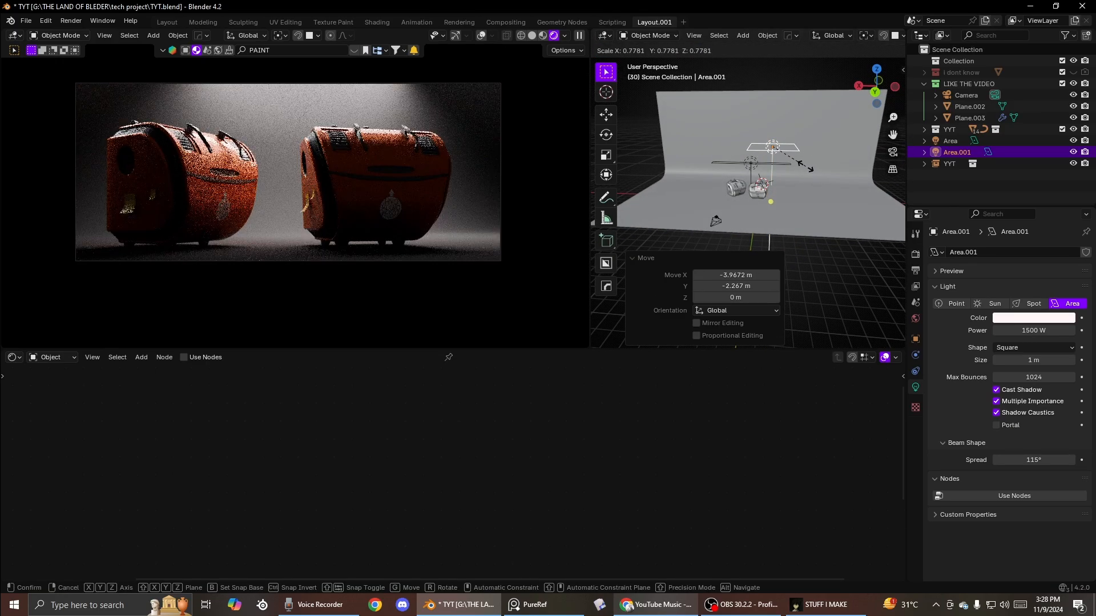
click(806, 166)
Step: Enable nodes for the new area light and feed its Emission color from an image texture with mapping nodes
click(184, 358)
middle_drag(484, 387, 474, 446)
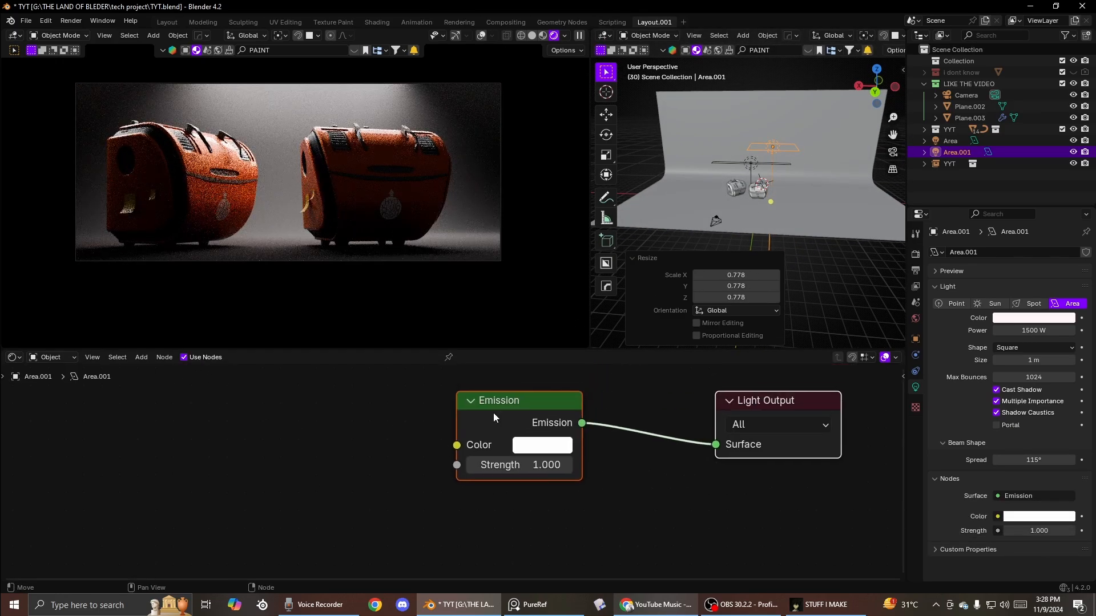
click(495, 410)
key(ctrl+t)
click(370, 522)
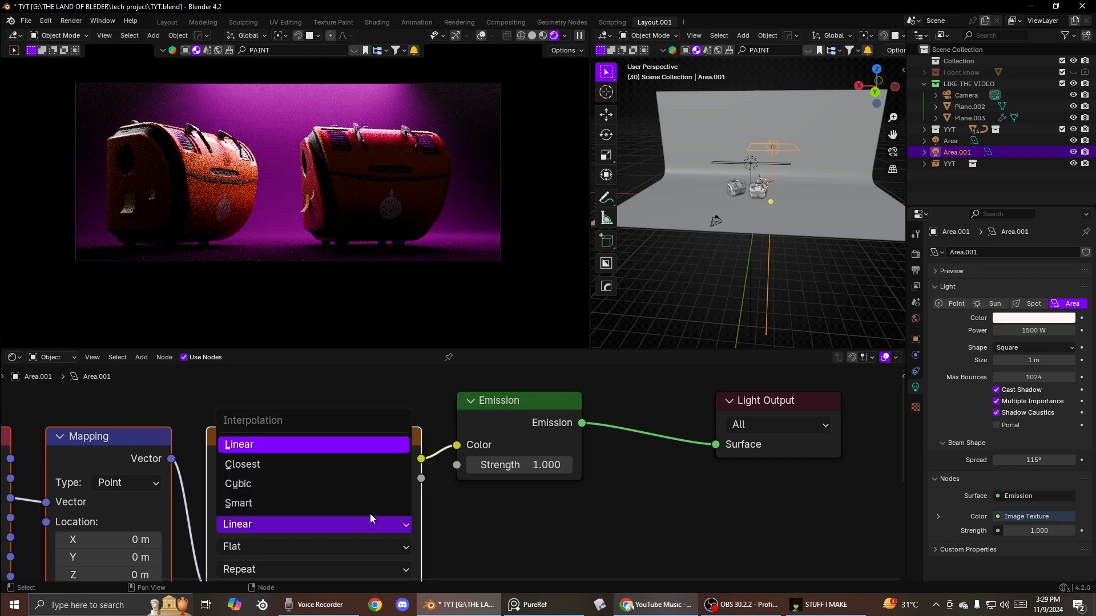
click(370, 520)
click(368, 503)
click(313, 406)
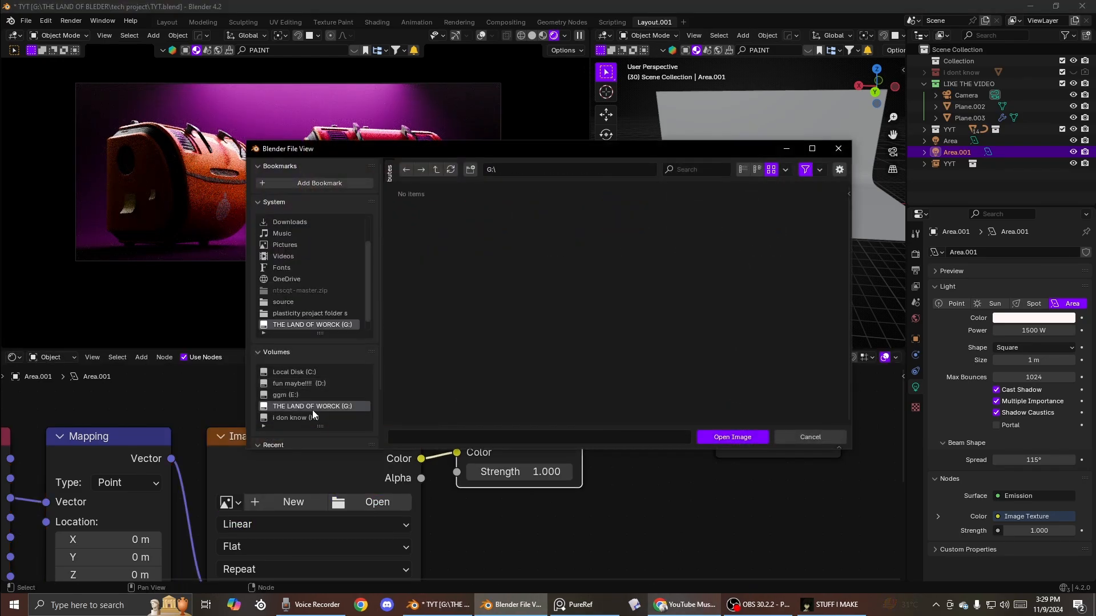
double_click(644, 283)
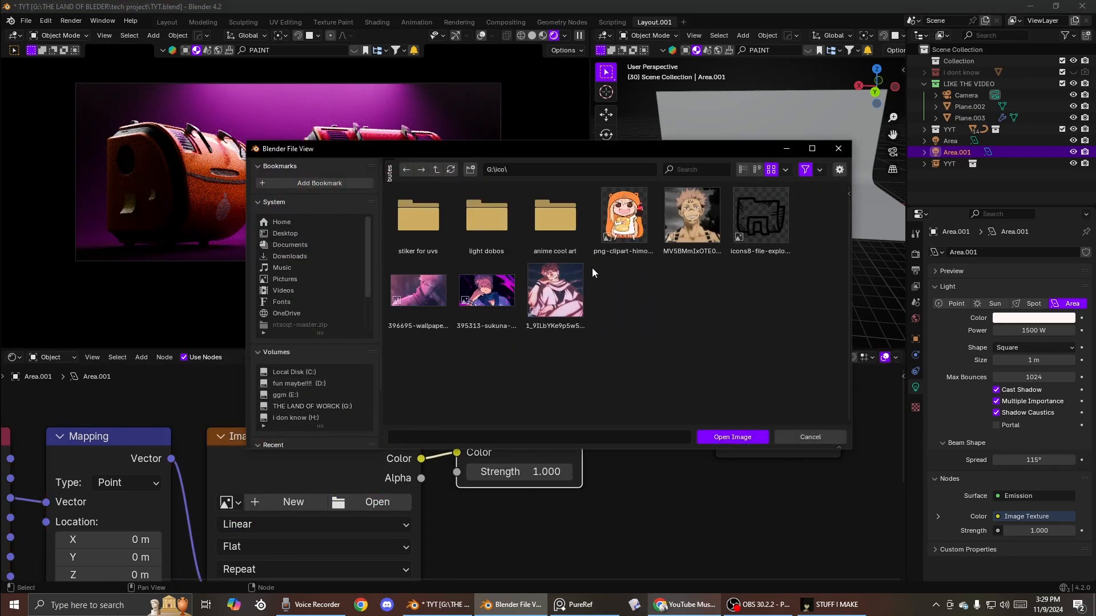
double_click(509, 243)
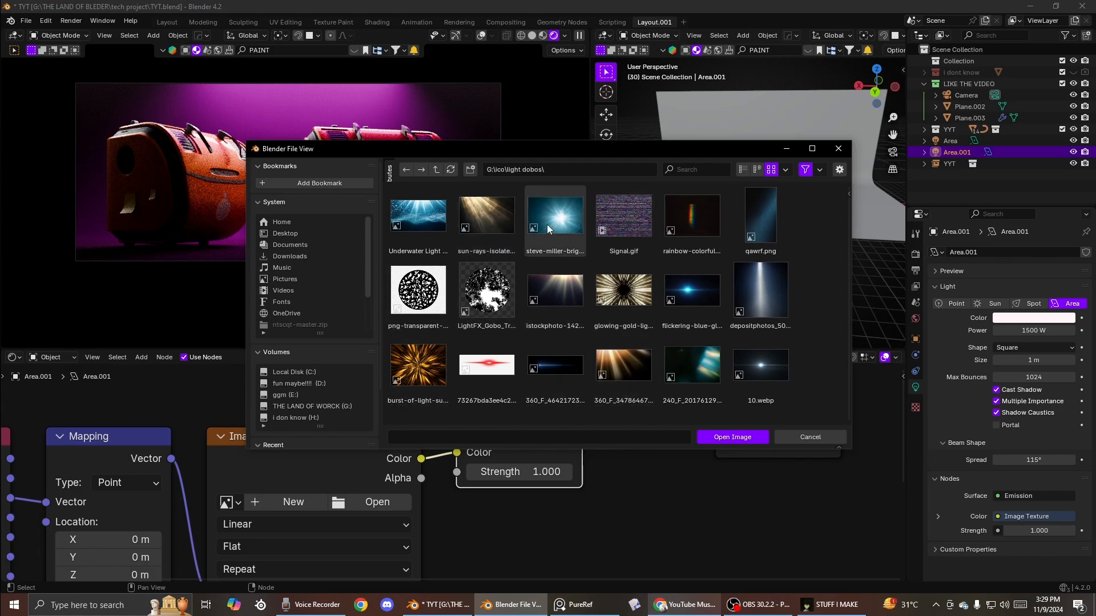
double_click(555, 291)
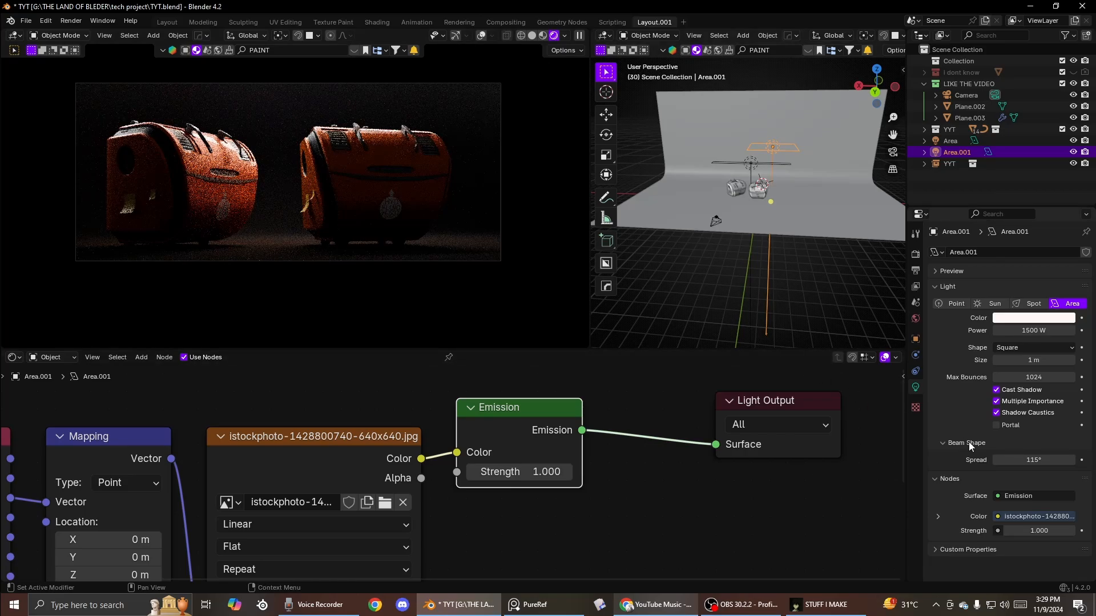
Step: Narrow the textured light's beam spread to 53.8° and move it about 5.7 m back and 4.2 m up near the backdrop
drag(1031, 460, 995, 460)
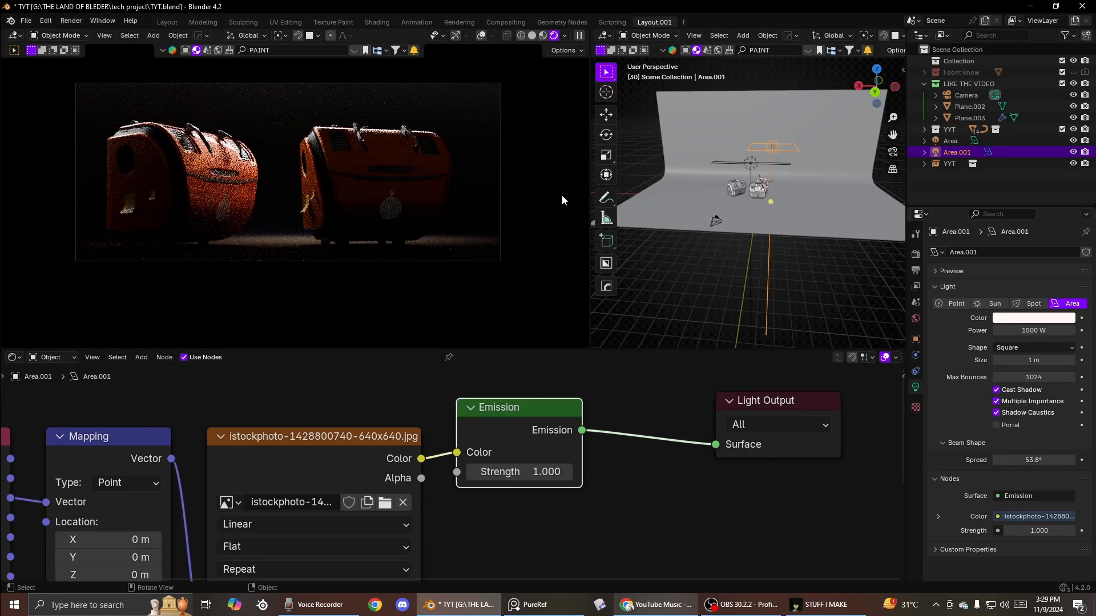
middle_drag(679, 181, 661, 133)
key(g)
click(686, 151)
Step: Duplicate the textured area light along the X axis by about -7.02 m
key(shift+d)
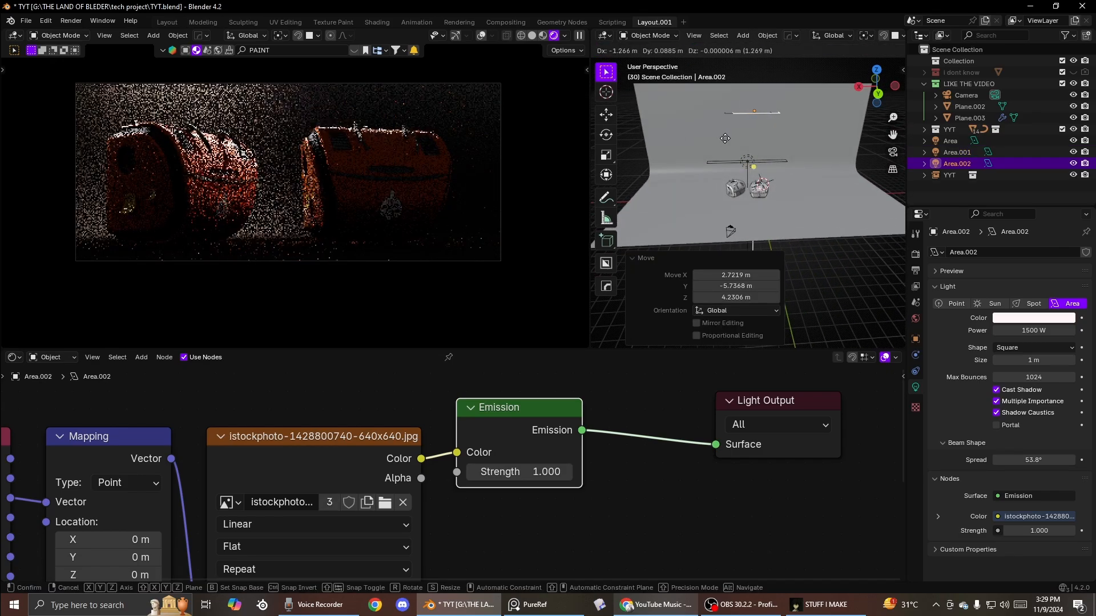
key(x)
click(758, 138)
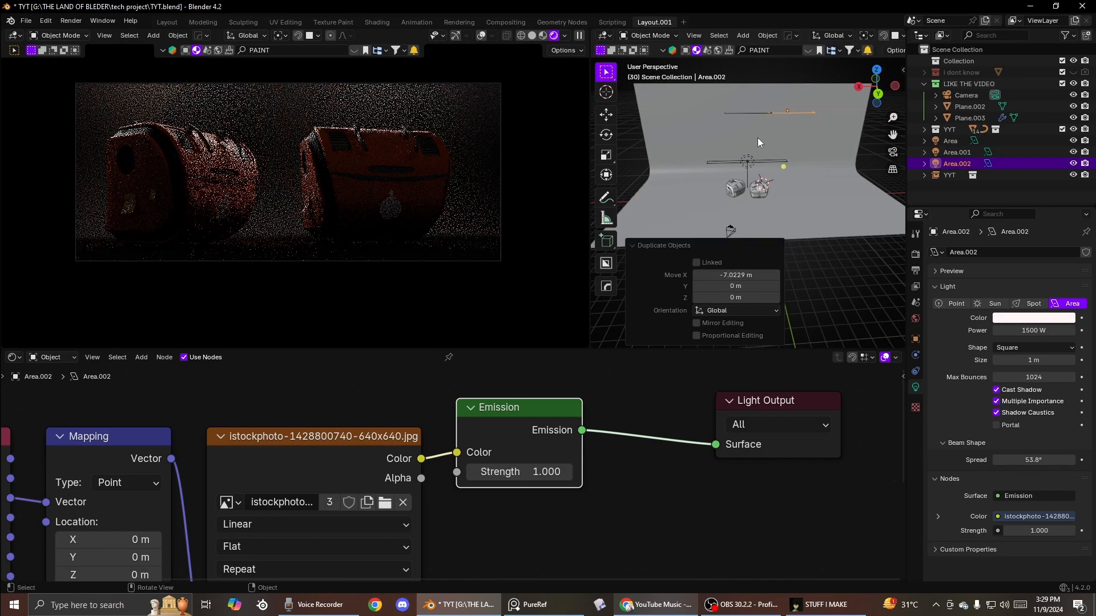
Step: Duplicate both textured lights together and place the copies above the generators, about 9.95 m forward and 1.73 m lower
middle_drag(758, 138, 706, 145)
mouse_move(804, 162)
middle_down()
mouse_move(841, 166)
mouse_move(807, 167)
middle_up()
middle_drag(814, 121, 812, 146)
shift+click(811, 123)
key(shift+d)
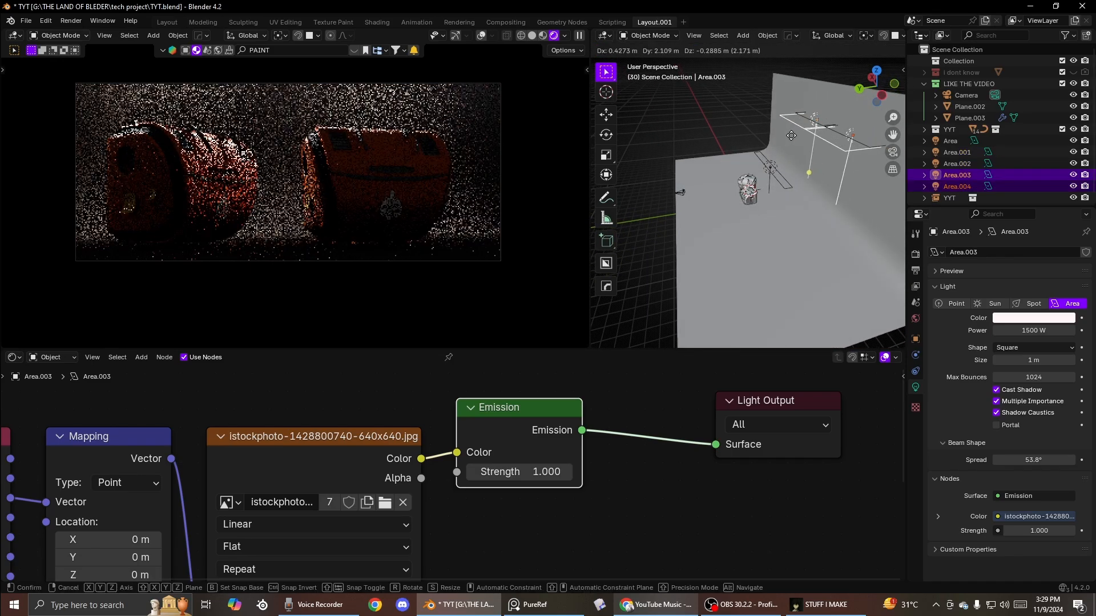
click(725, 149)
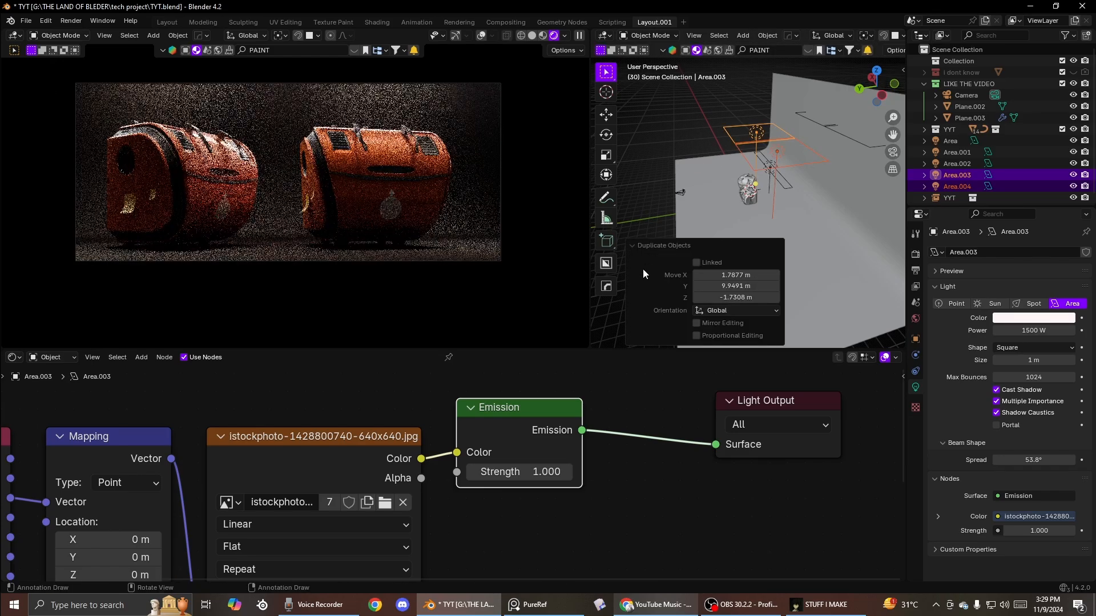
Step: Narrow the beam spread of the Area.003 light to about 20.3°
click(676, 131)
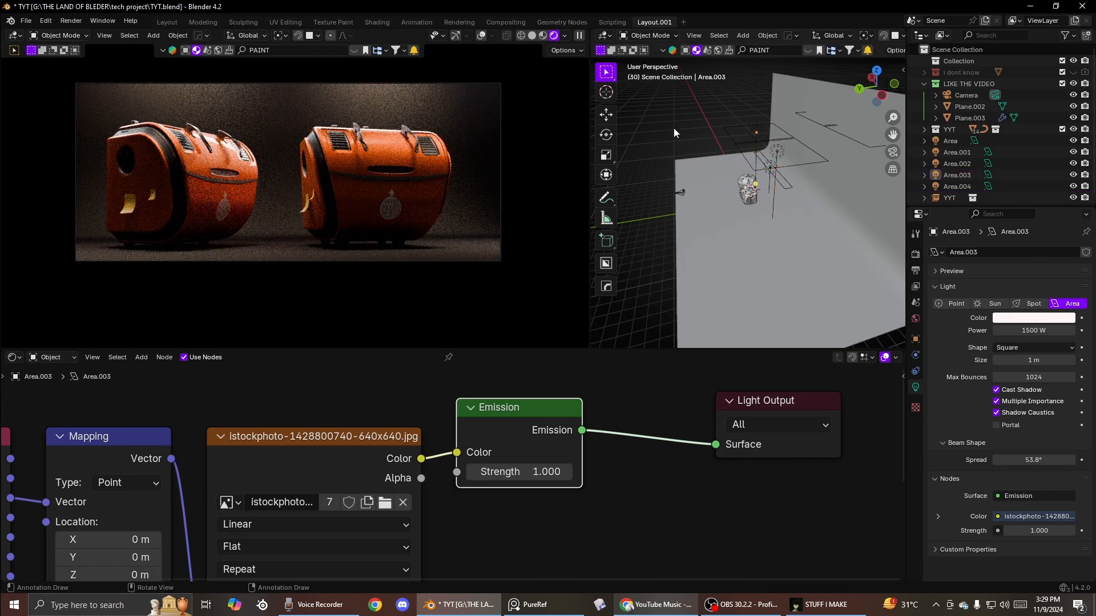
mouse_move(1034, 460)
mouse_down()
mouse_move(1052, 460)
mouse_move(1016, 460)
mouse_up()
click(645, 499)
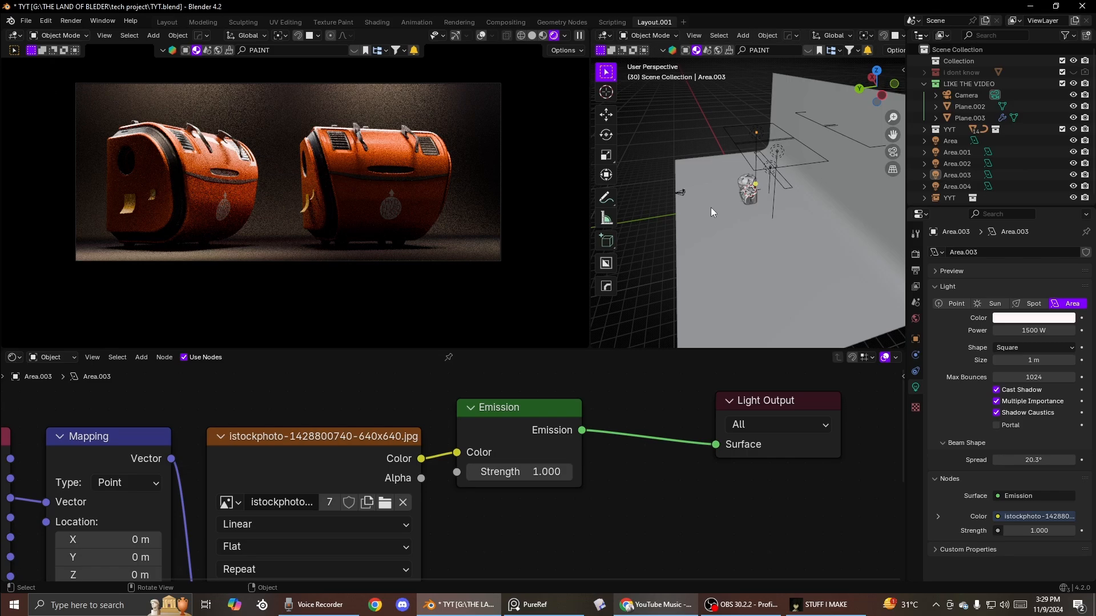
Step: Delete the two small paper-like pieces from the end face of the angled generator
middle_drag(726, 199, 835, 187)
scroll(741, 217, up, 9)
scroll(799, 228, up, 3)
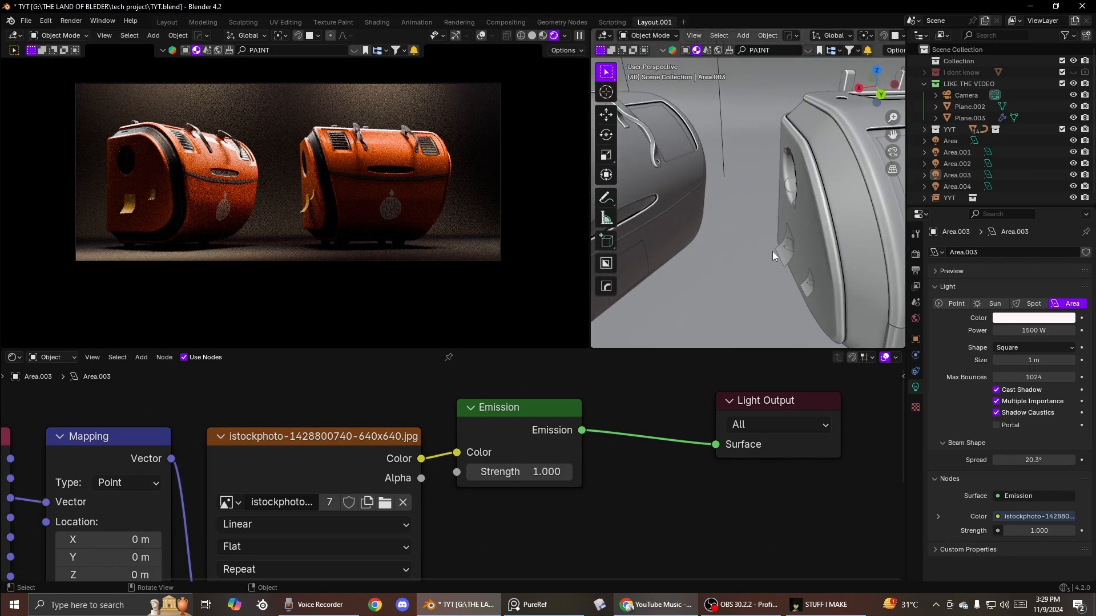
click(778, 259)
key(Delete)
click(806, 285)
key(x)
click(807, 285)
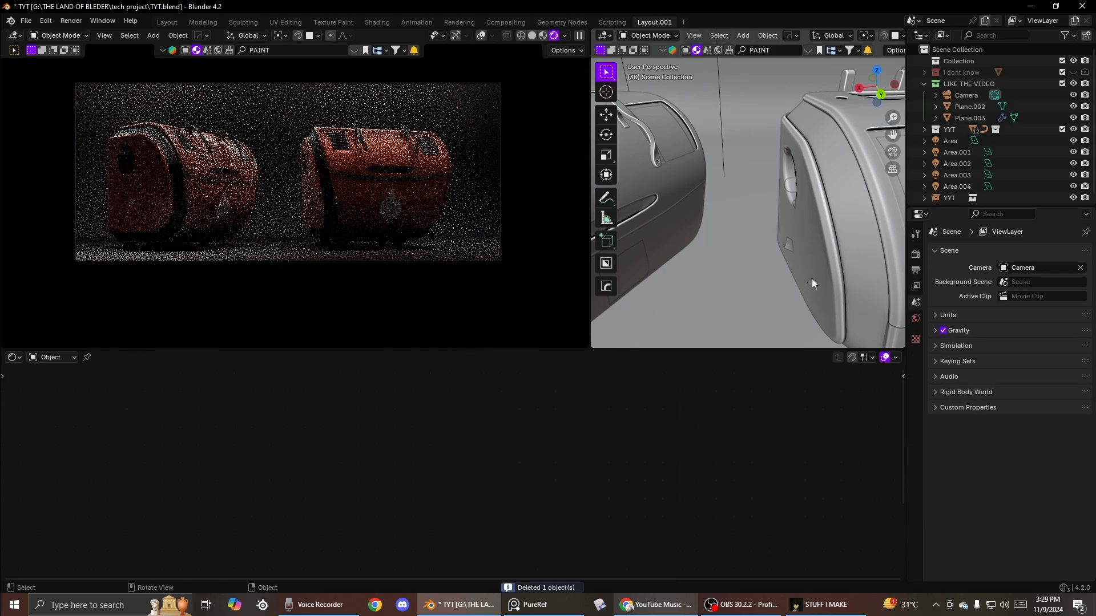
Step: Delete the two remaining small pieces from the lower part of the same generator end face
click(807, 276)
key(x)
click(807, 276)
click(792, 243)
key(x)
click(792, 244)
scroll(742, 252, down, 4)
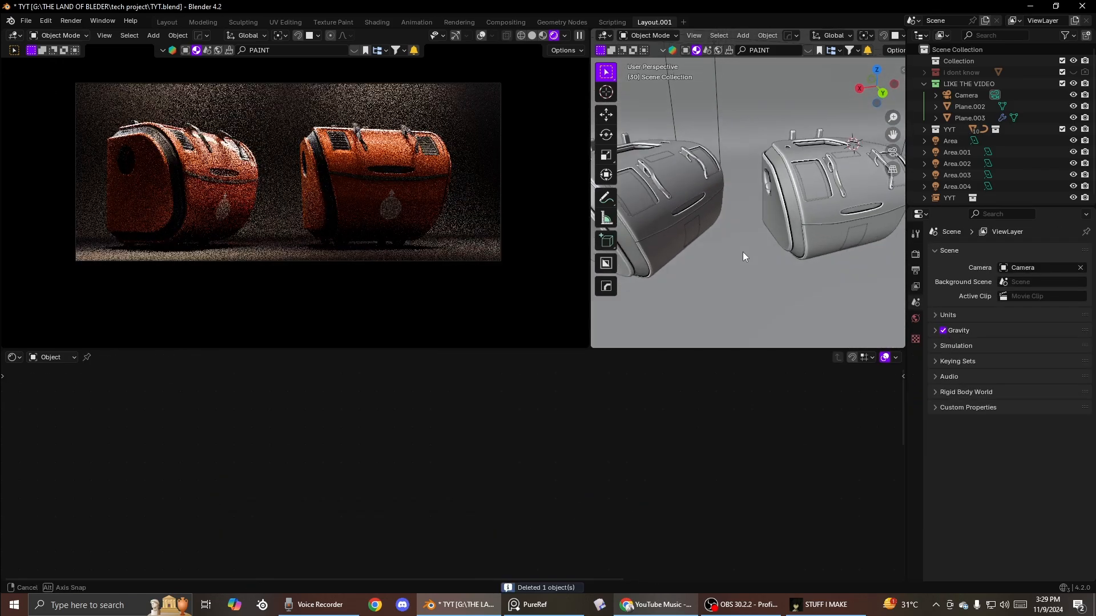
middle_drag(742, 251, 696, 235)
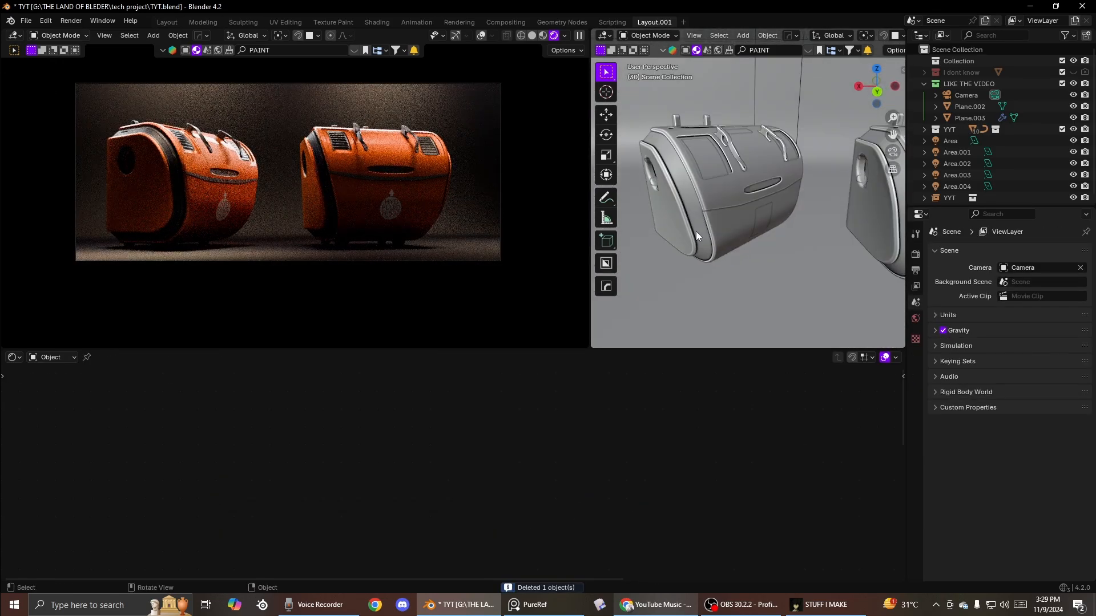
middle_drag(775, 223, 710, 200)
click(710, 200)
key(r)
key(z)
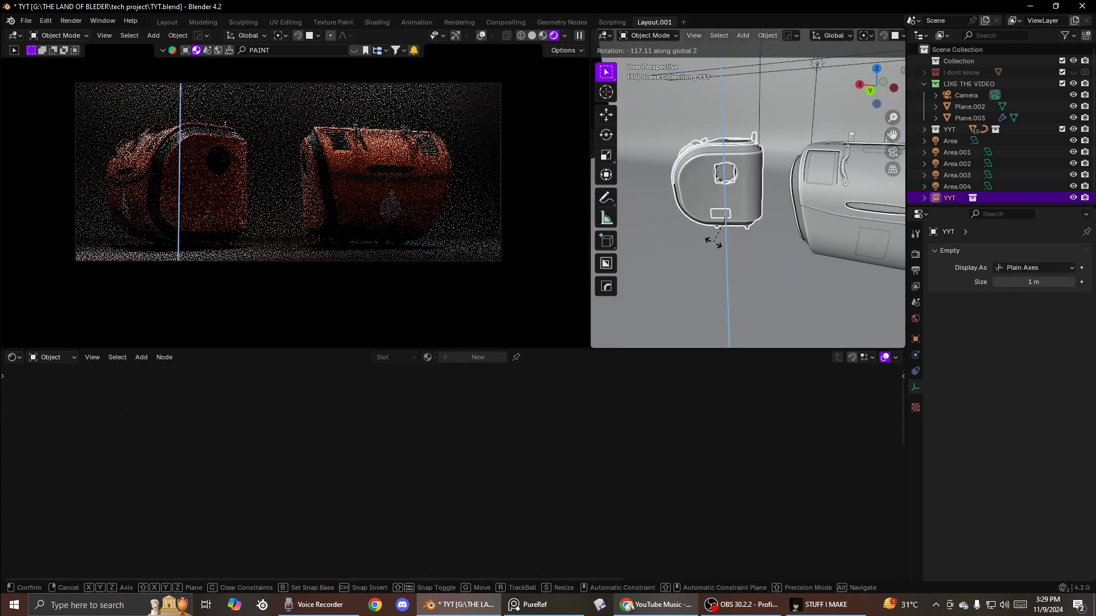
right_click(713, 242)
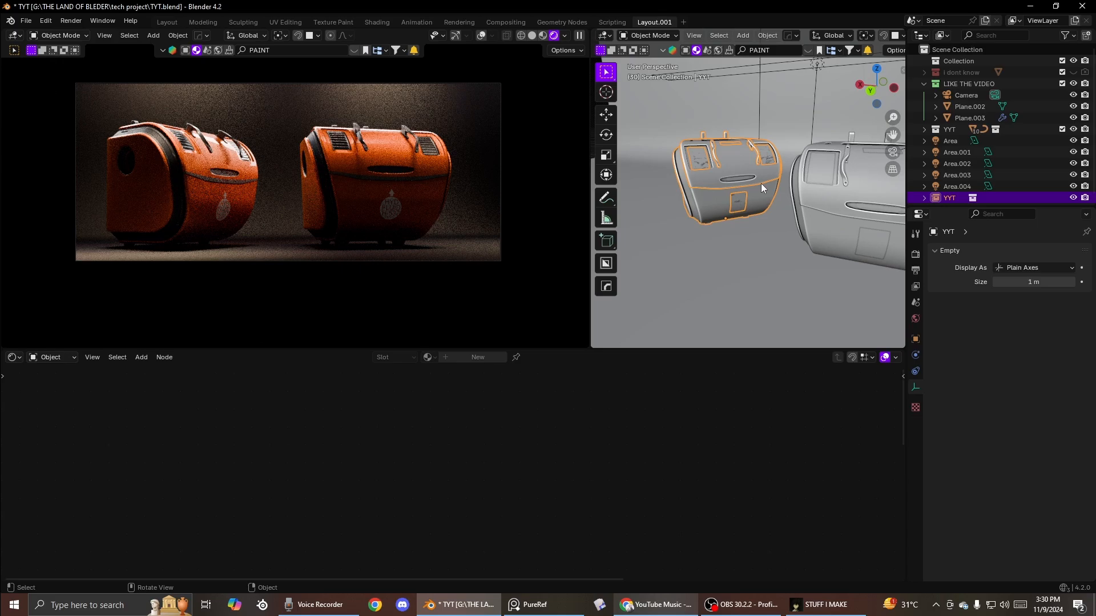
Step: Rotate the left generator in the render about the Z axis so it mirrors the other generator
key(r)
key(z)
click(720, 163)
click(721, 163)
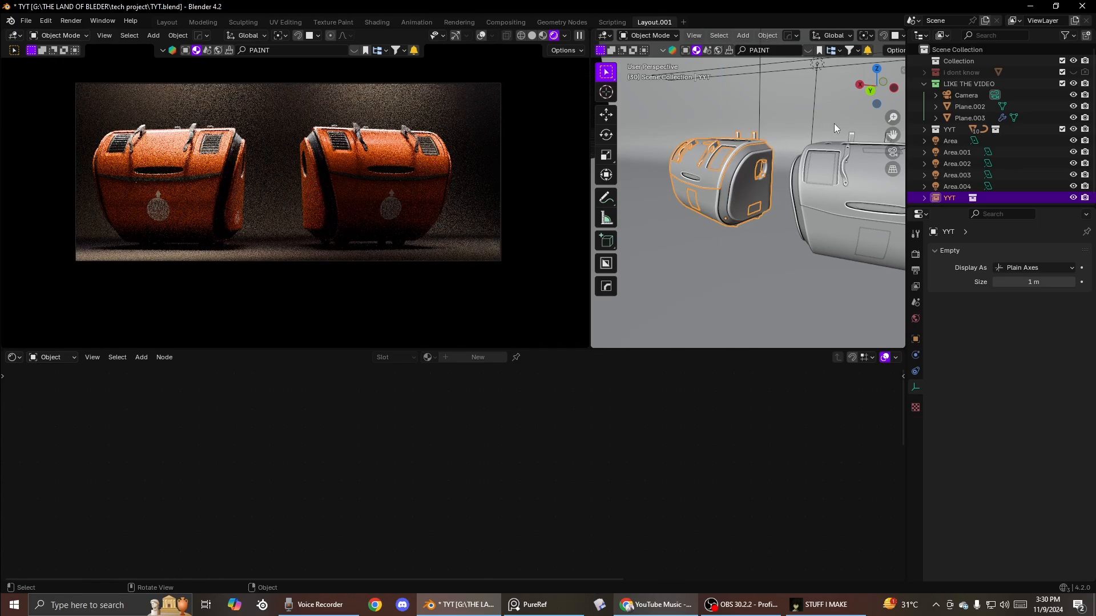
click(848, 164)
shift+middle_drag(869, 166, 817, 162)
click(812, 174)
key(r)
key(x)
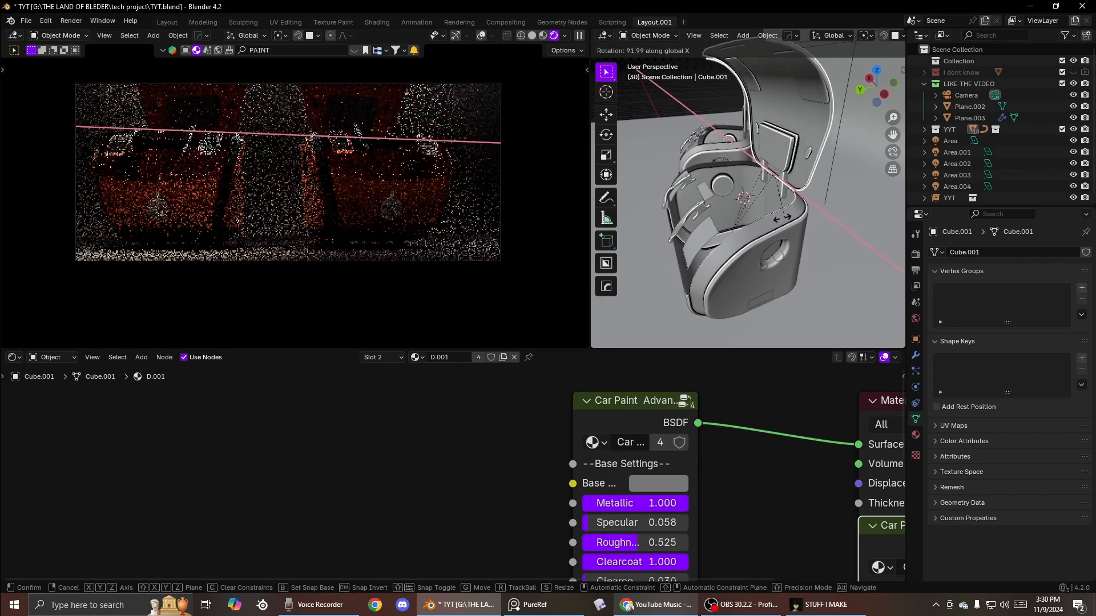
right_click(735, 171)
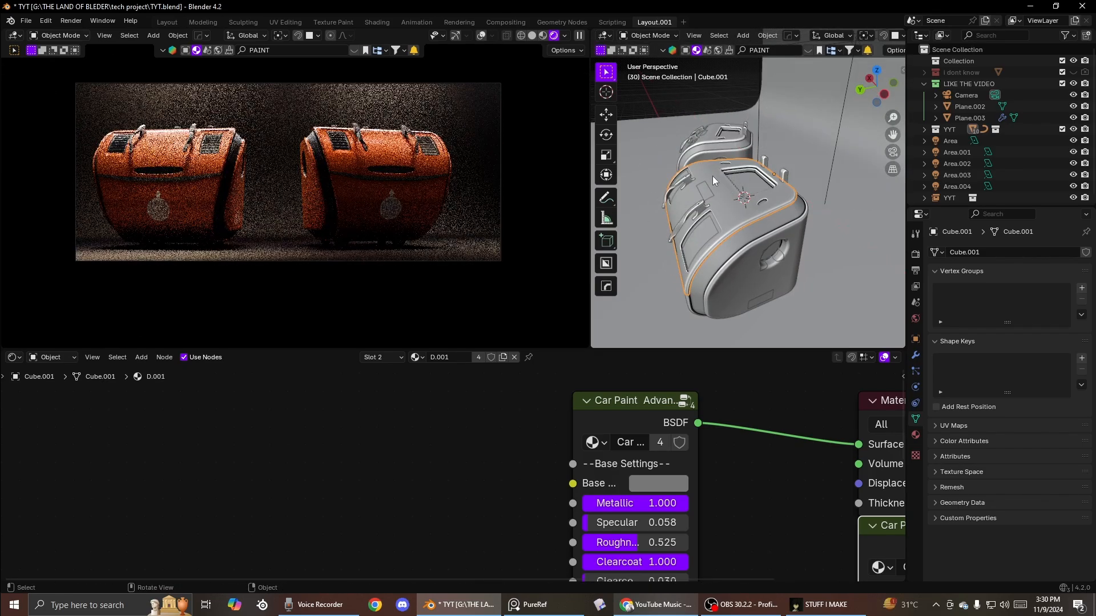
middle_drag(712, 176, 777, 182)
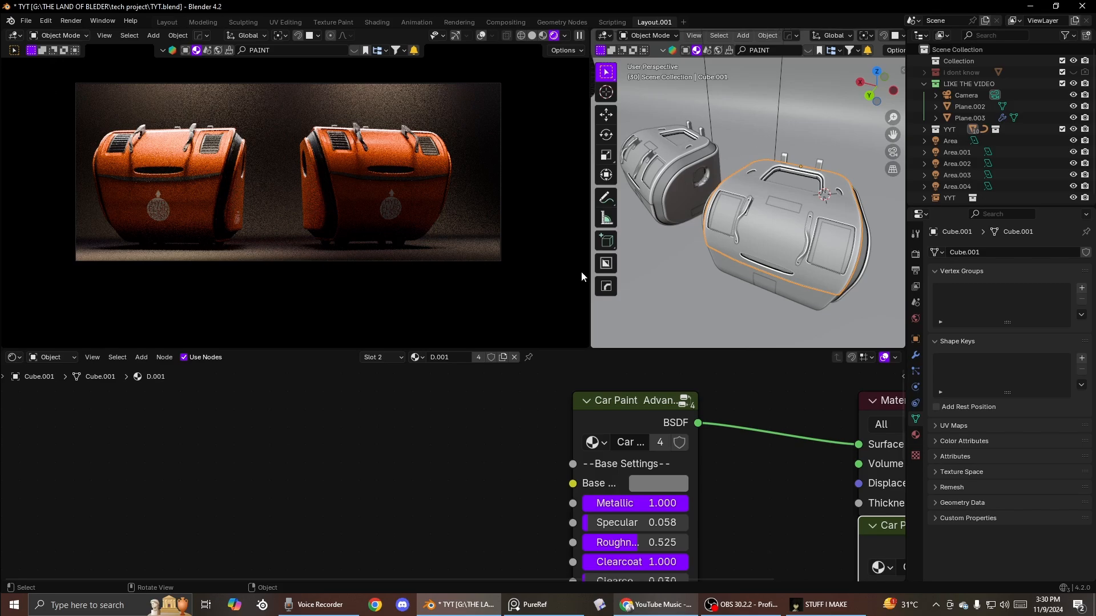
middle_drag(693, 209, 763, 186)
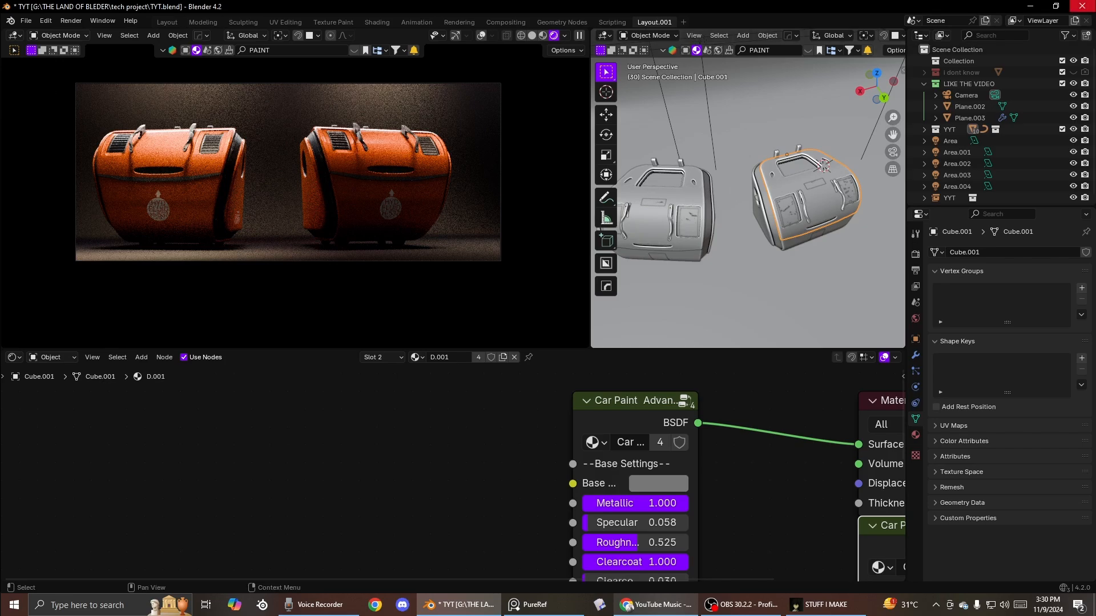
middle_drag(824, 156, 806, 132)
scroll(800, 212, up, 4)
scroll(800, 211, up, 3)
scroll(759, 200, down, 6)
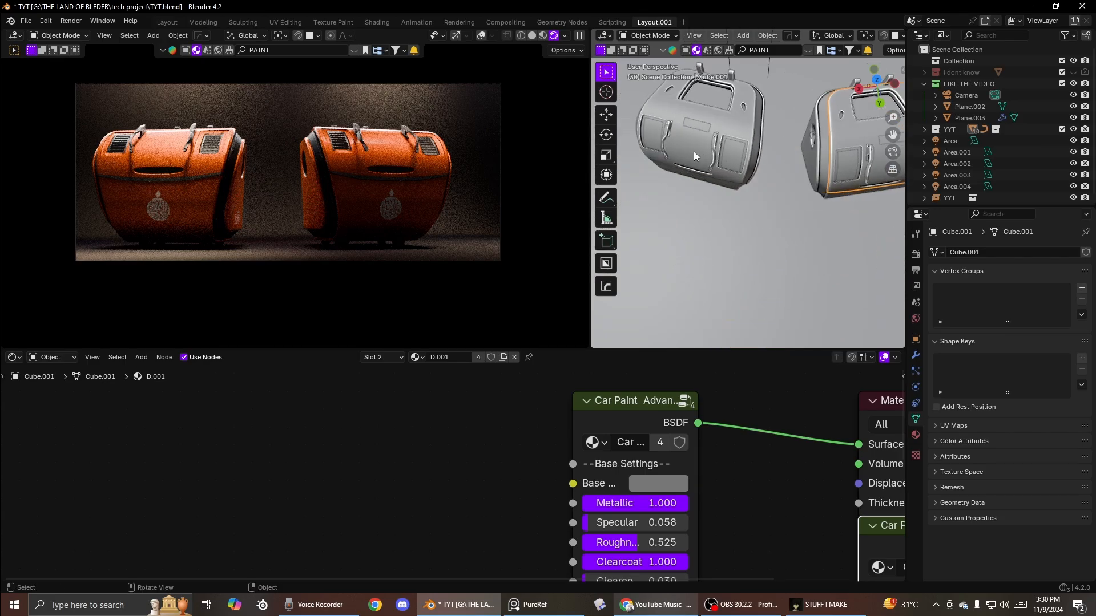
click(694, 152)
key(r)
key(r)
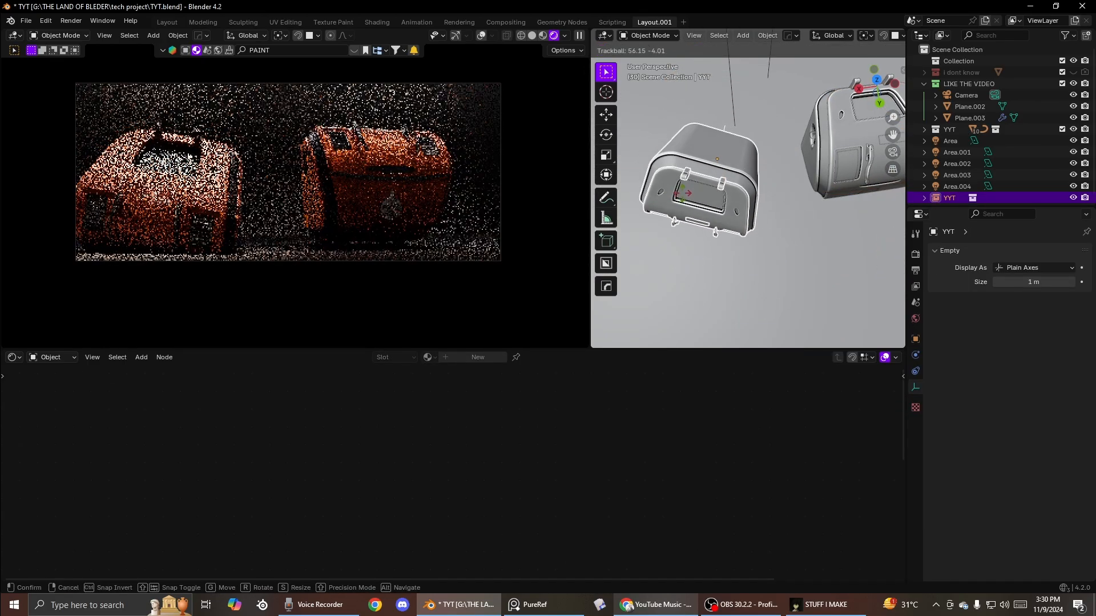
click(682, 195)
middle_drag(718, 177, 690, 258)
click(752, 181)
Step: Duplicate a textured area light and move the copy about -7.55 m in X, 15.35 m in Y and -4.12 m in Z
scroll(781, 202, down, 5)
middle_drag(781, 202, 736, 143)
click(757, 159)
click(746, 99)
key(shift+d)
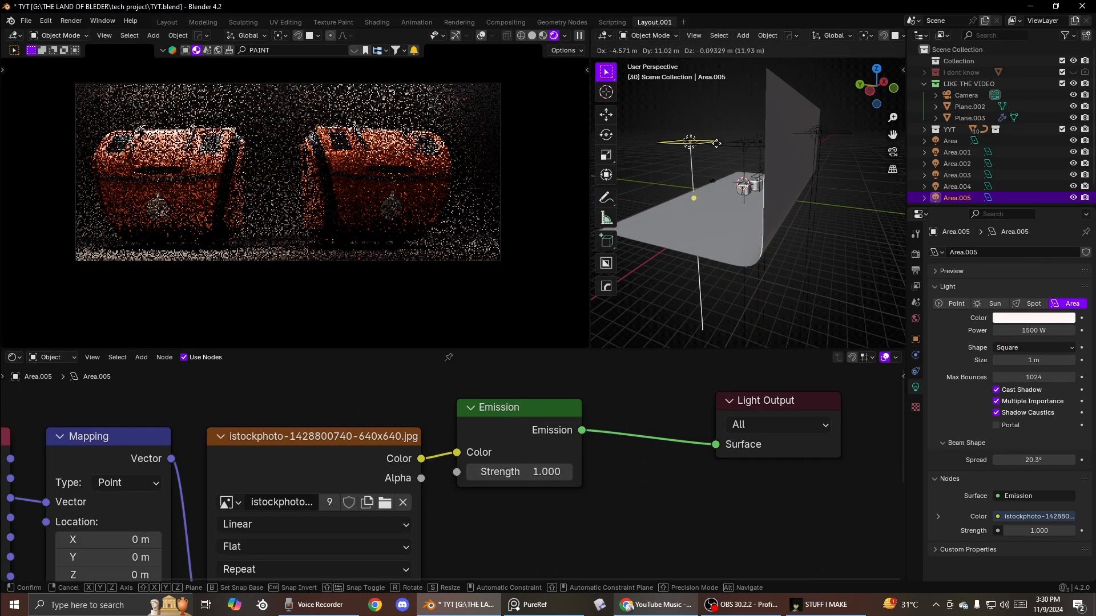
click(711, 160)
Step: Rotate the duplicated area light about the X axis so it stands upright facing the generators
key(r)
key(x)
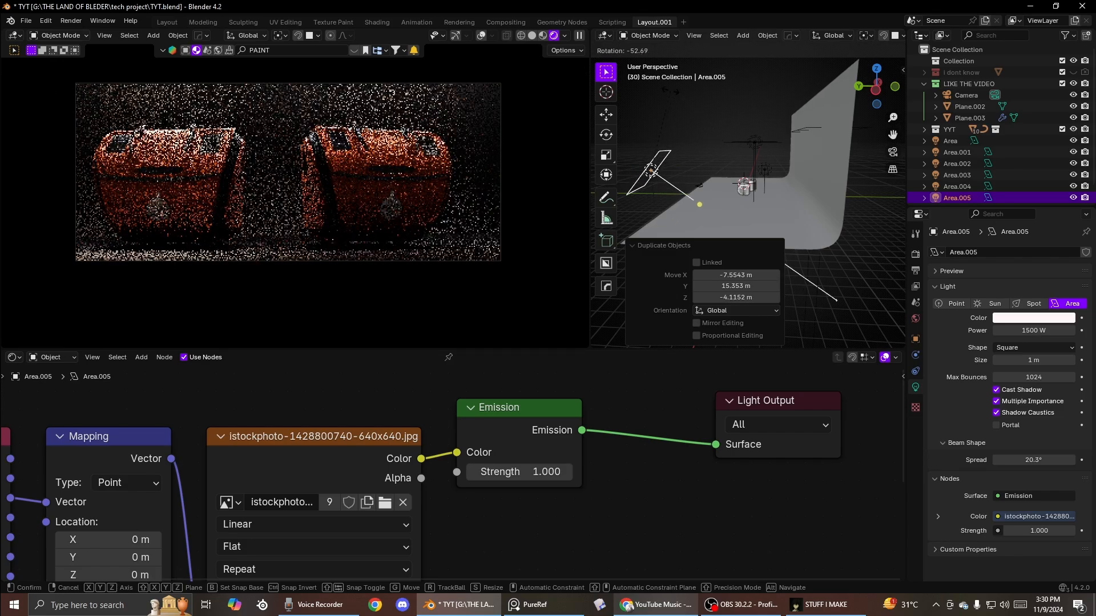
click(676, 96)
middle_drag(680, 114, 767, 163)
Step: Widen the upright area light along the X axis and reposition it in front of the generators
key(s)
key(x)
click(843, 186)
middle_drag(843, 184, 760, 228)
key(g)
click(788, 179)
Step: Scale the front area light by about 1.206 along the Z axis
key(s)
key(z)
click(727, 214)
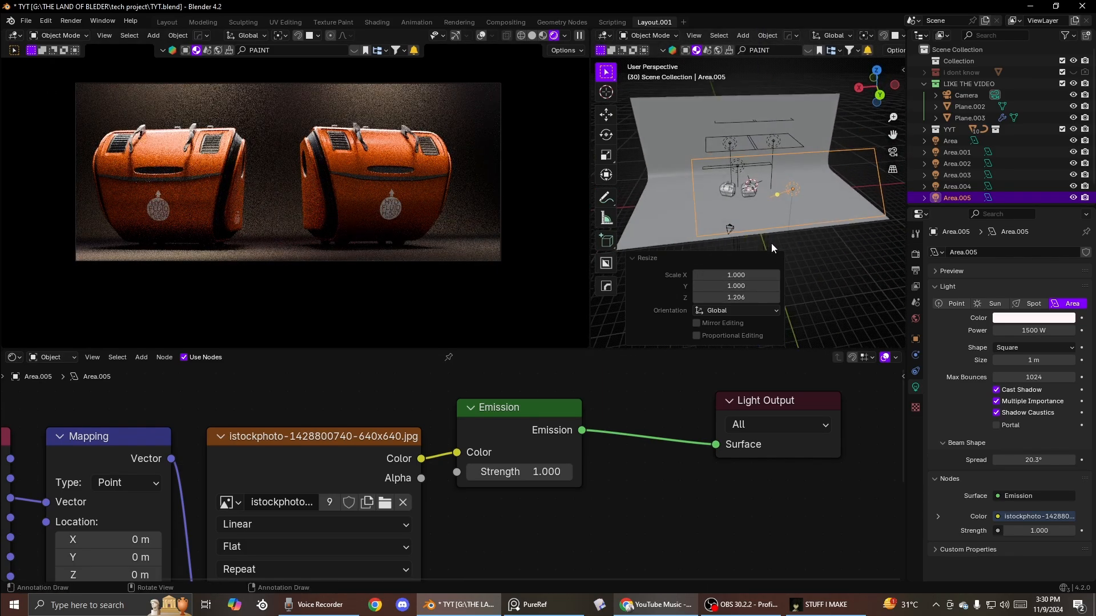
Step: Rotate the left generator about the Z axis by about -275° and a further 242°, angling its end face inward toward the camera
scroll(742, 205, up, 3)
click(712, 190)
key(r)
key(z)
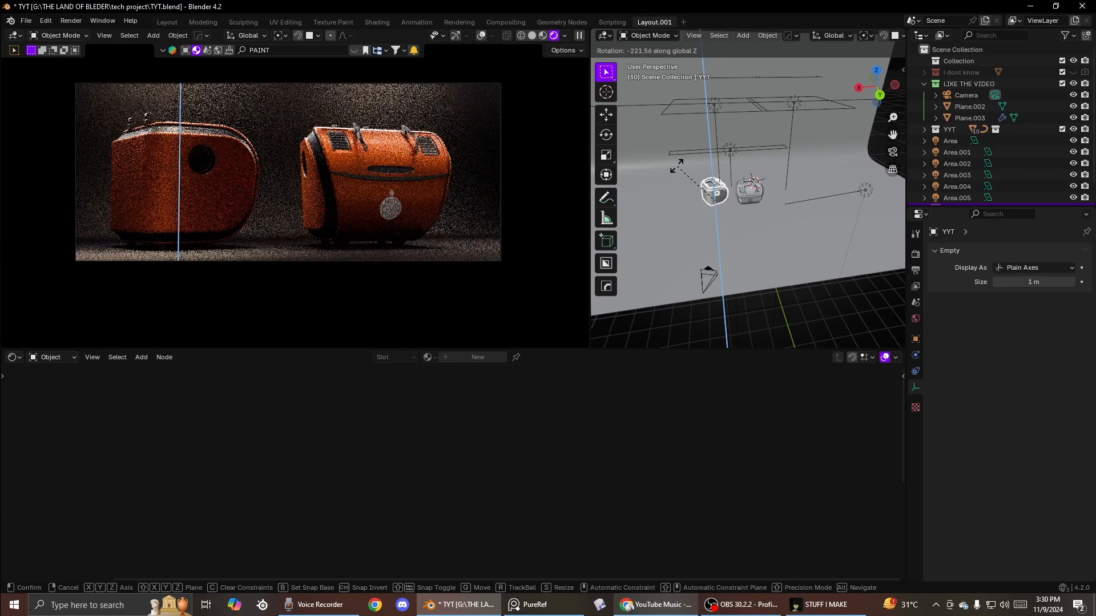
click(718, 152)
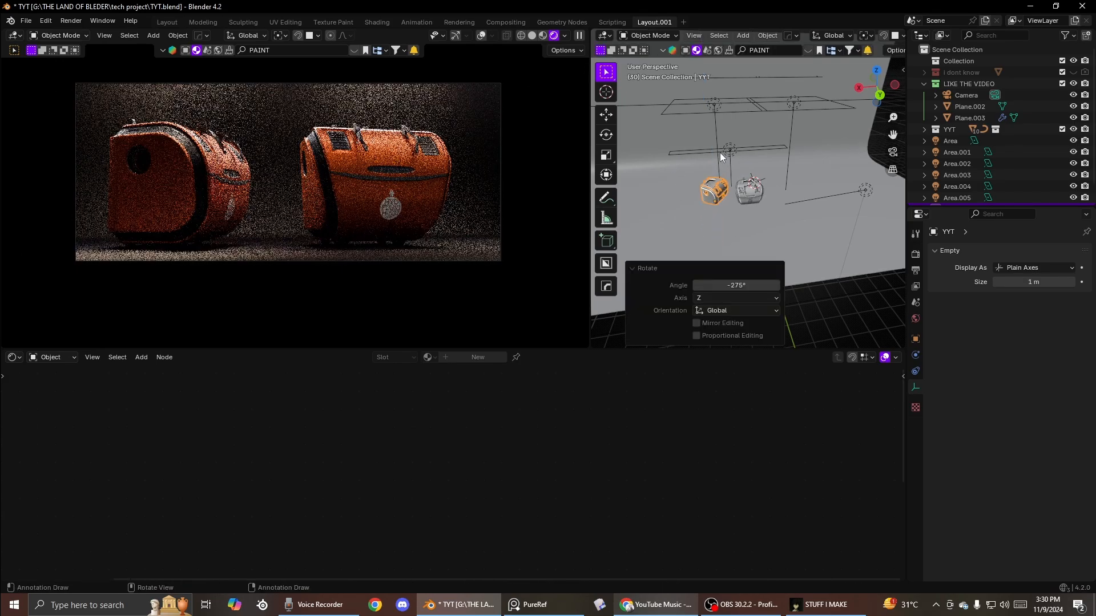
key(r)
key(z)
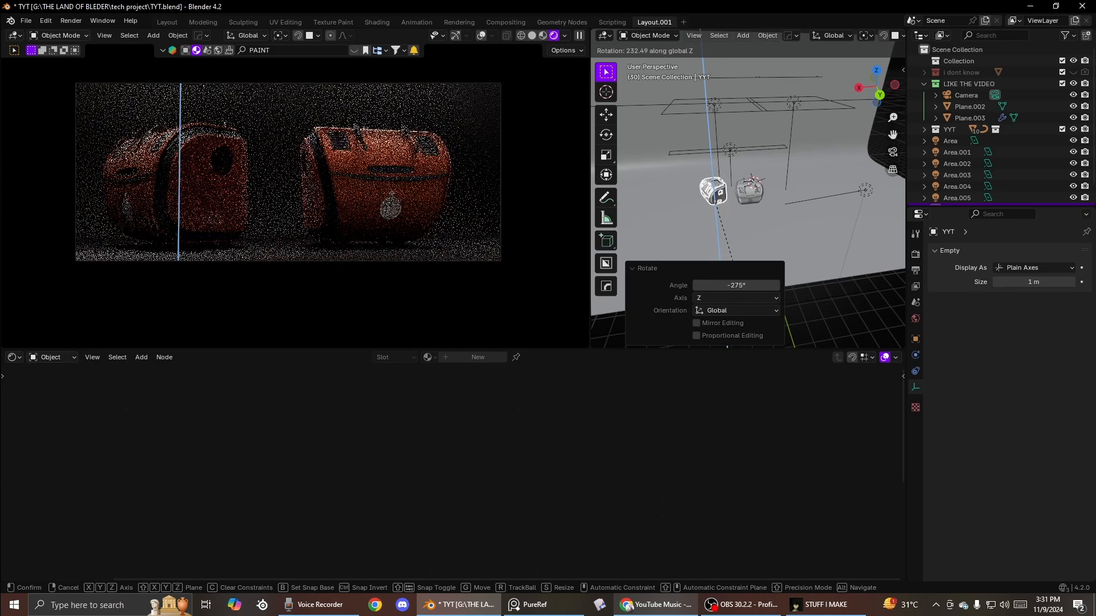
click(744, 251)
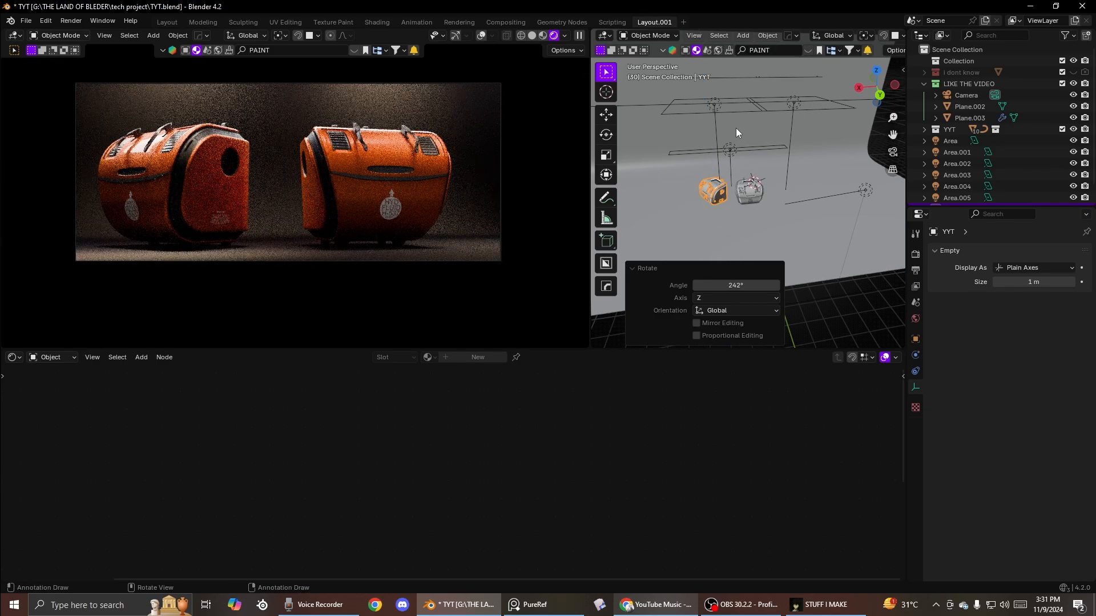
Step: Open the HDR asset library and limit it to bookmarked HDRIs
middle_drag(735, 127, 783, 155)
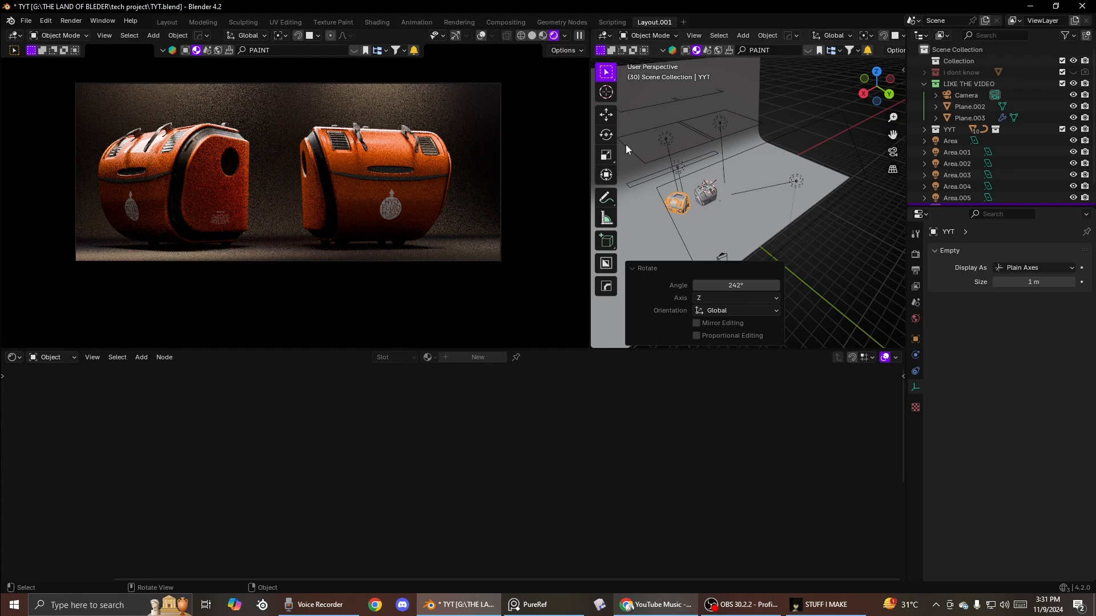
click(810, 52)
mouse_move(707, 147)
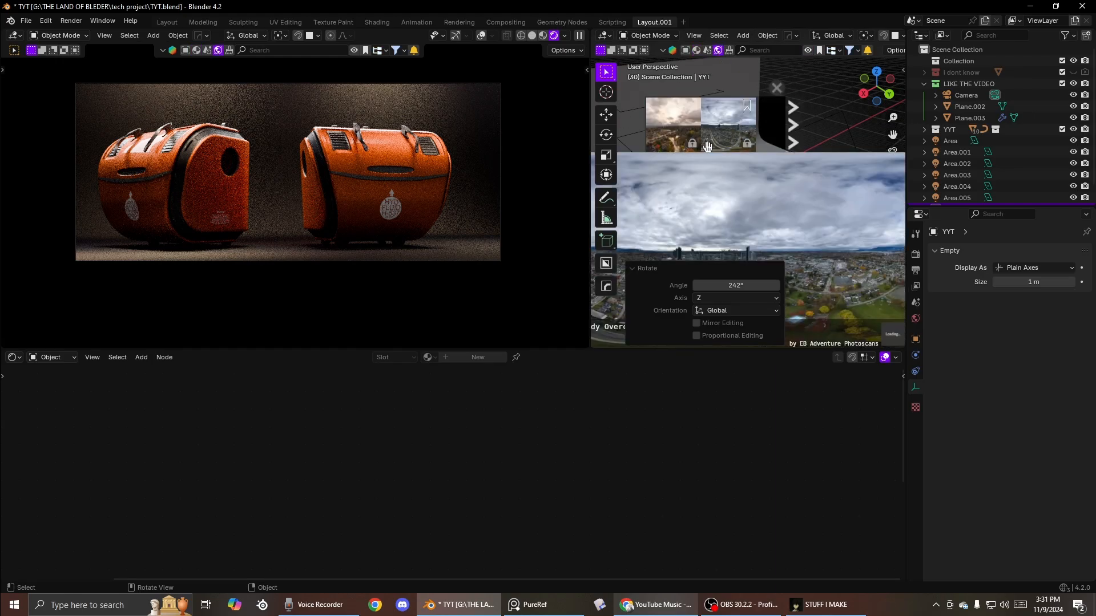
click(818, 52)
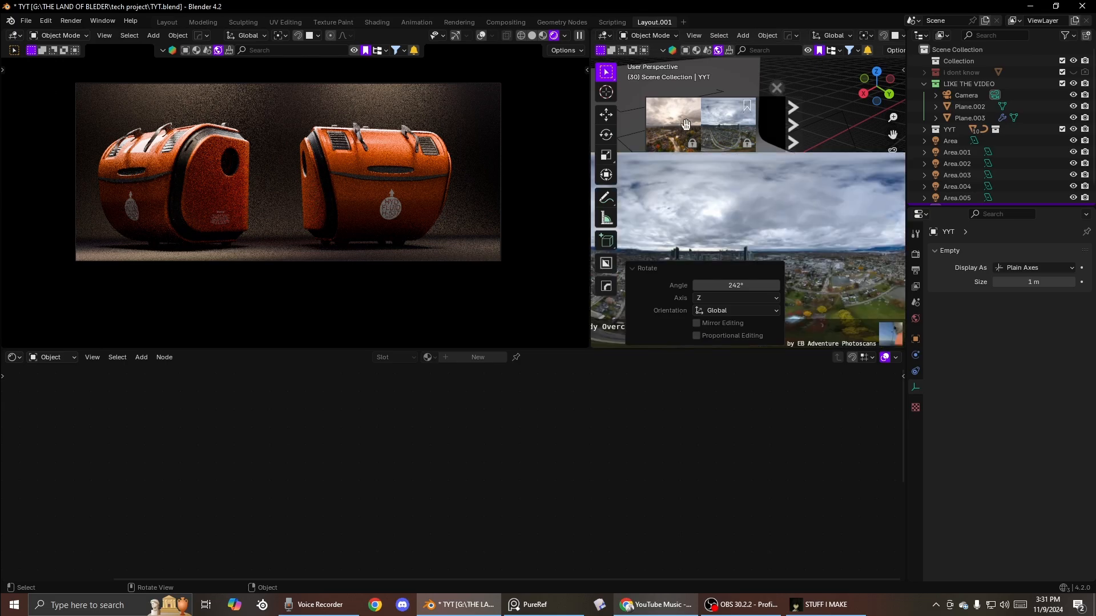
mouse_move(688, 144)
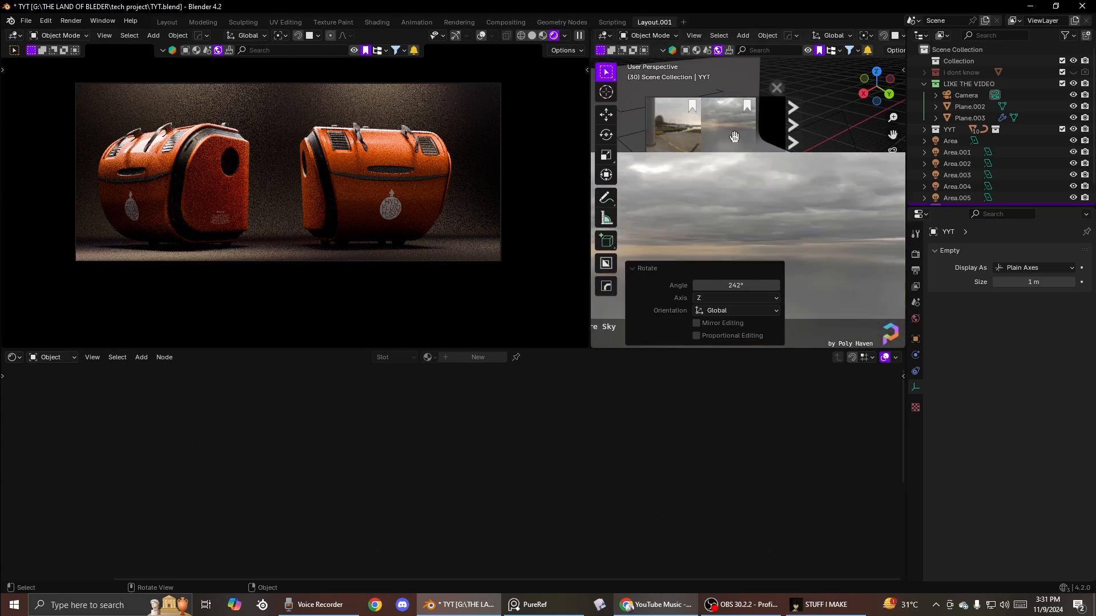
Step: Find the Snowy Hillside 02 HDRI and add it to the scene, downloading it at Original resolution
scroll(709, 134, down, 2)
scroll(714, 120, down, 1)
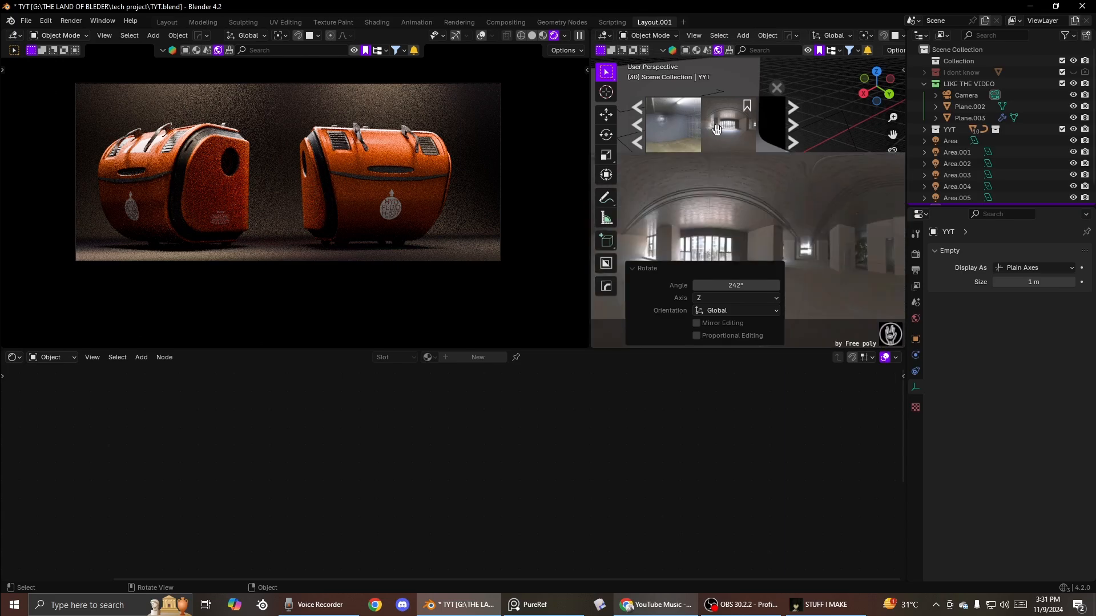
scroll(722, 127, down, 2)
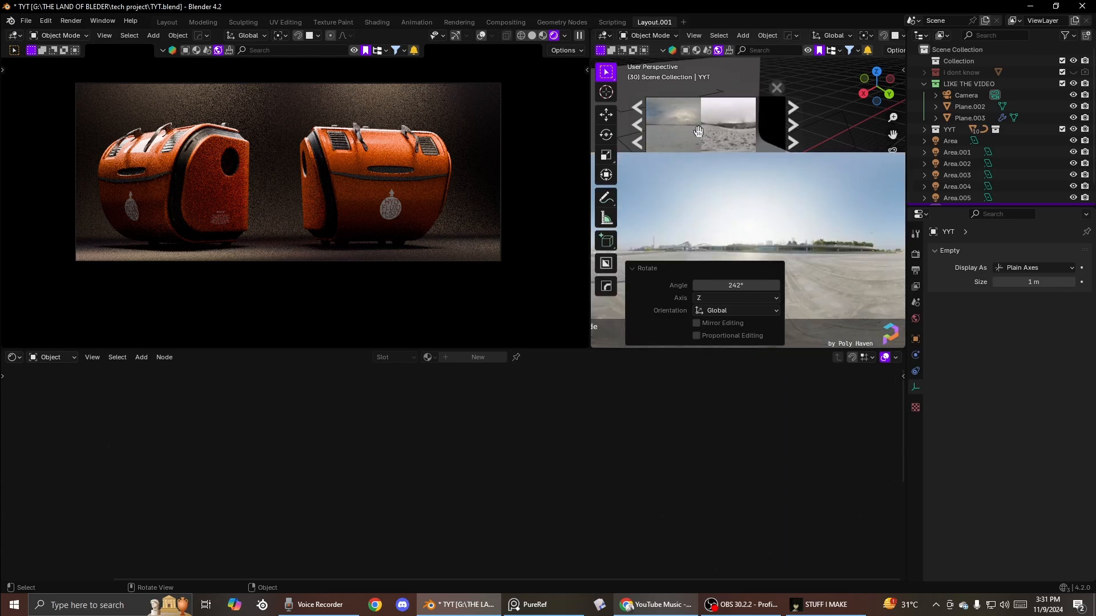
drag(722, 126, 765, 225)
click(764, 226)
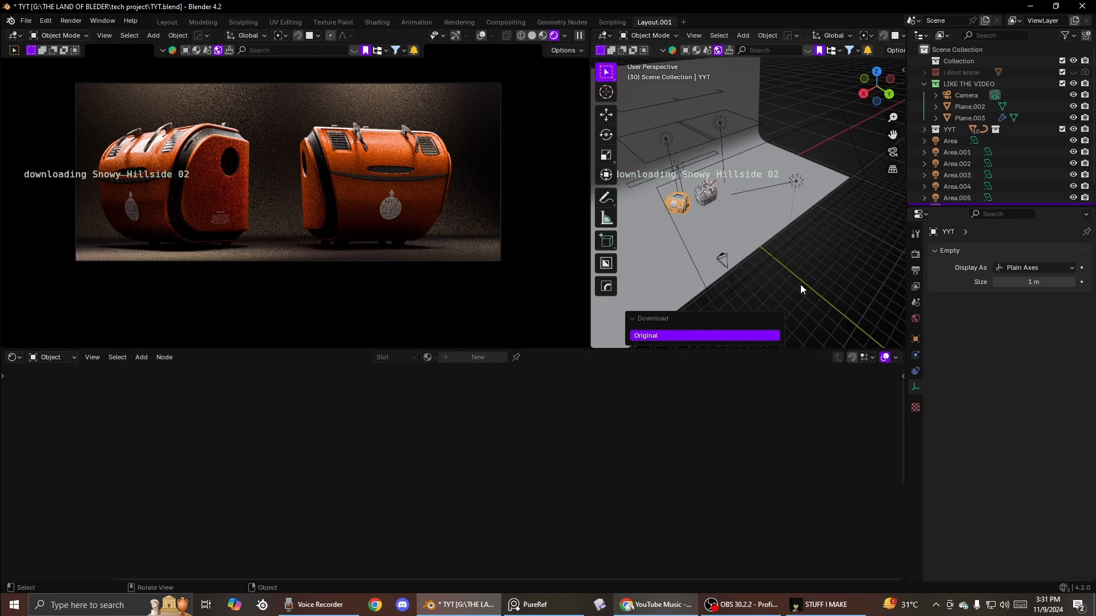
middle_drag(800, 284, 737, 272)
middle_drag(790, 107, 656, 207)
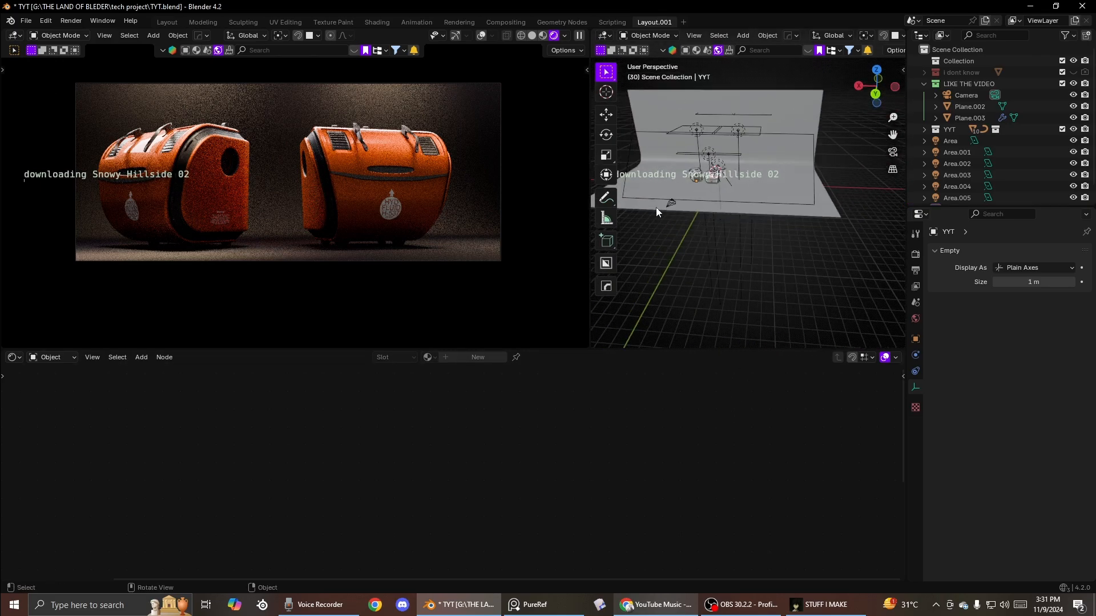
click(807, 49)
drag(707, 140, 741, 289)
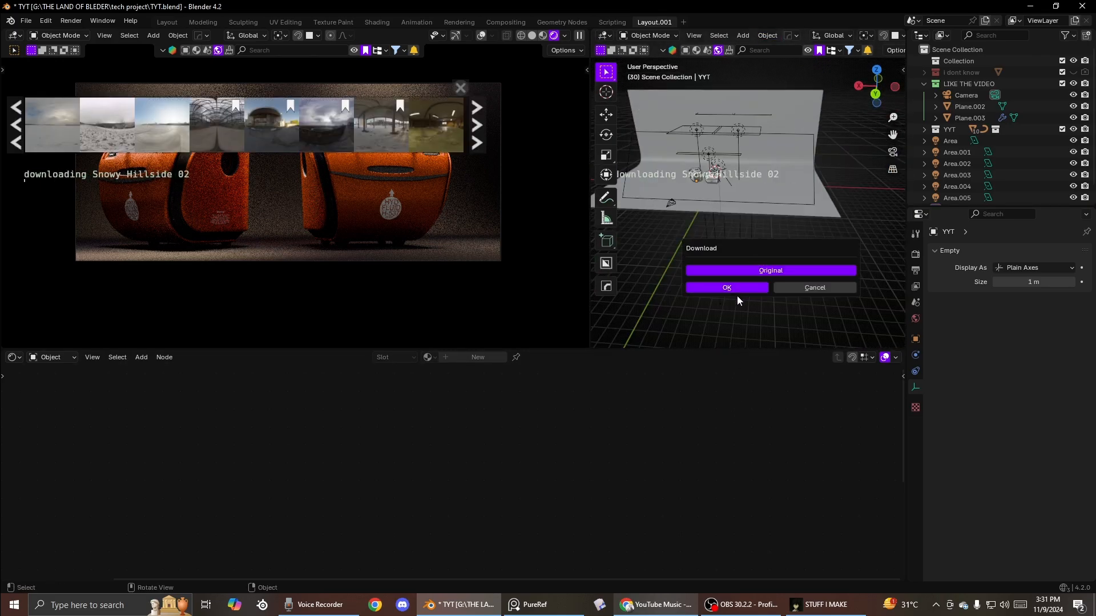
click(813, 288)
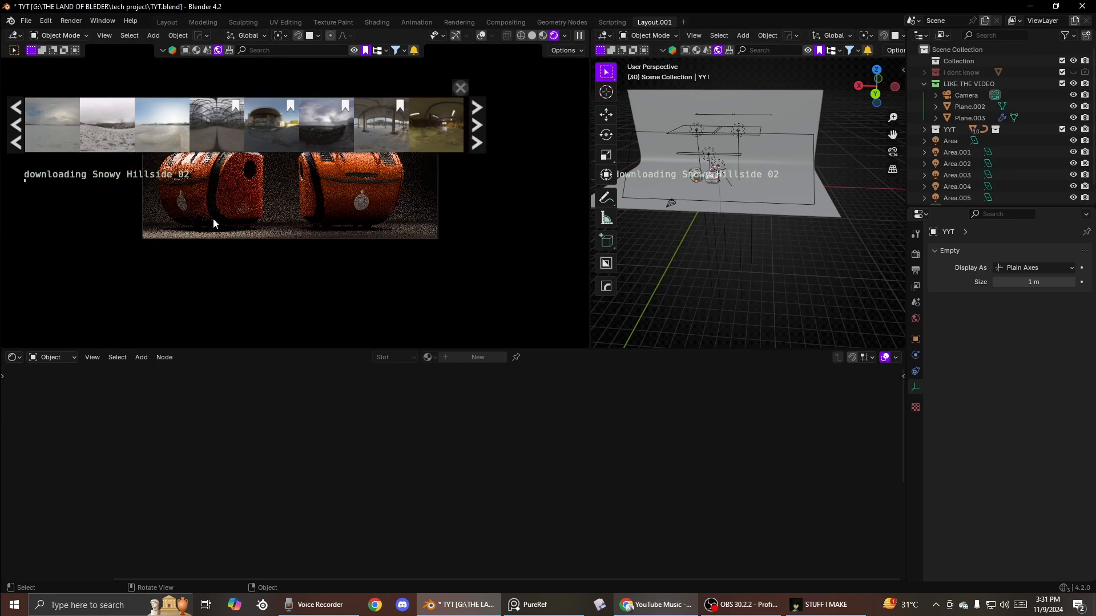
click(461, 89)
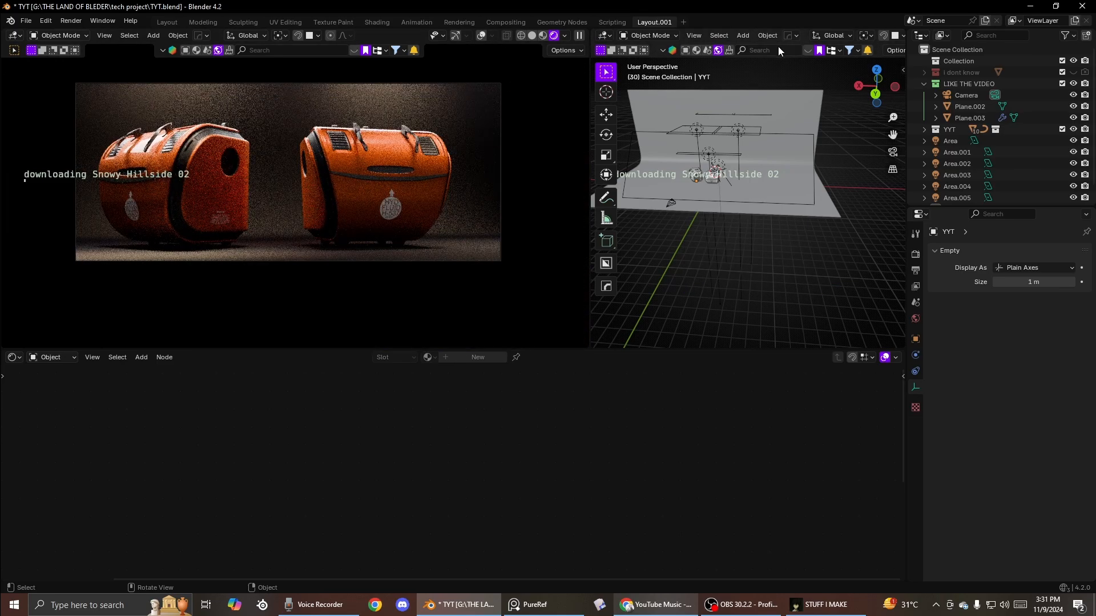
click(819, 50)
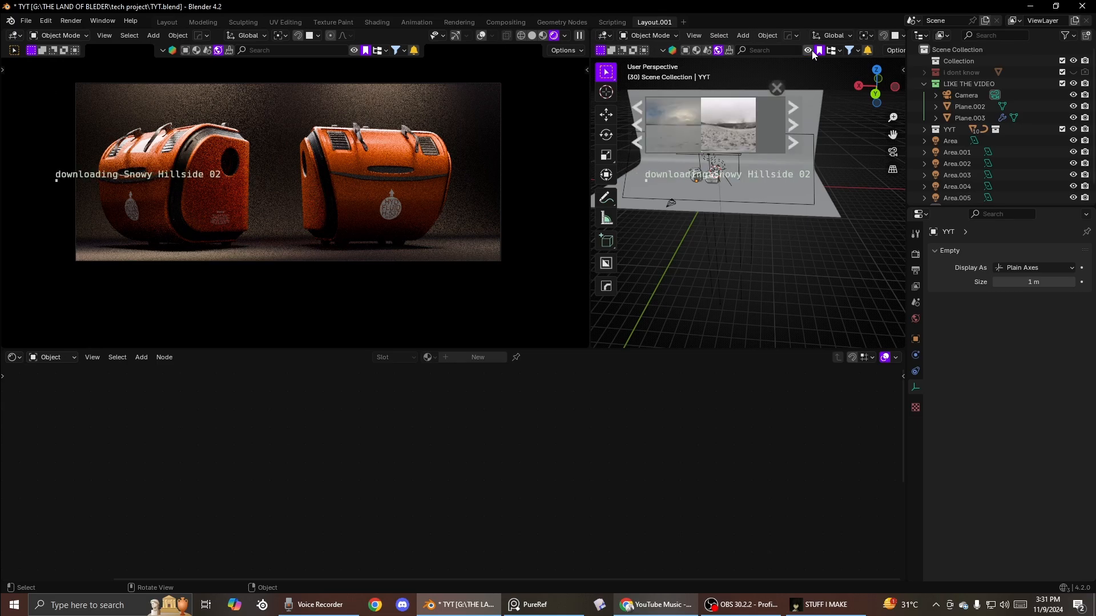
mouse_move(712, 135)
scroll(712, 134, down, 1)
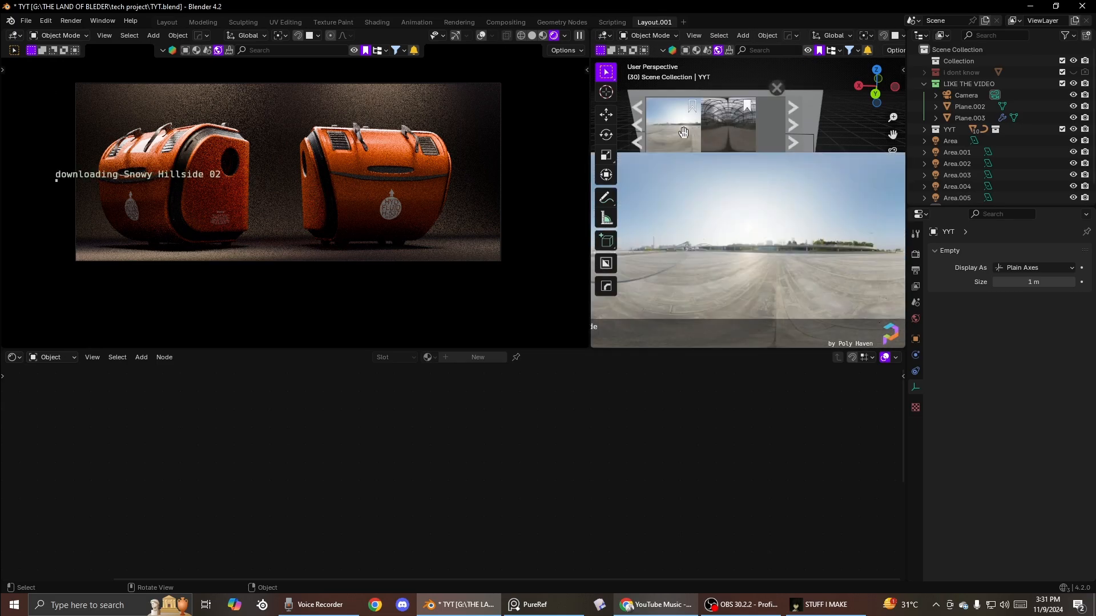
scroll(694, 135, up, 1)
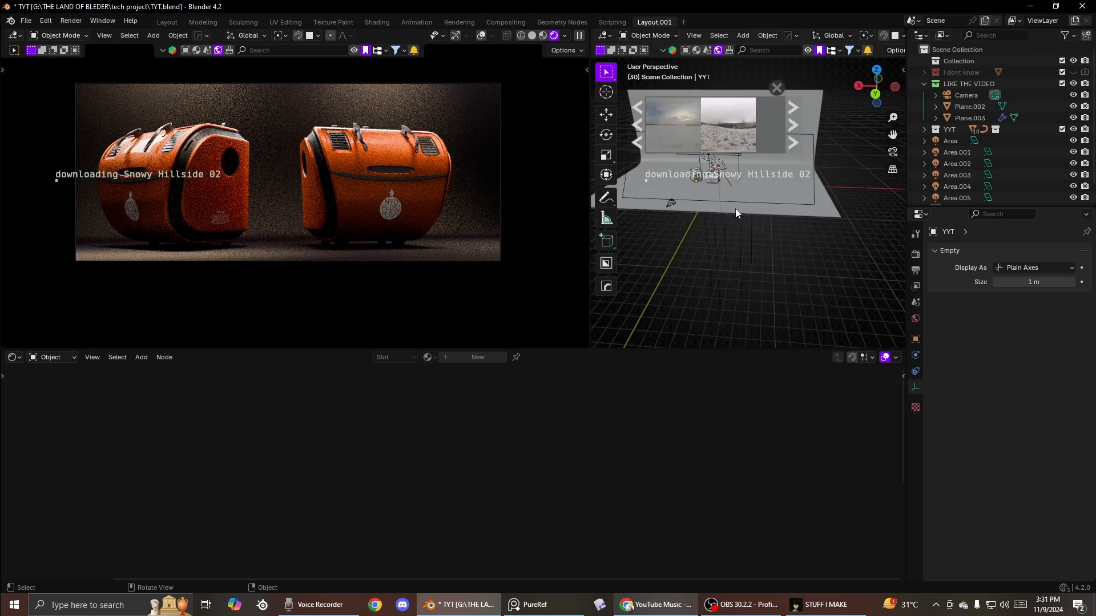
drag(739, 123, 720, 232)
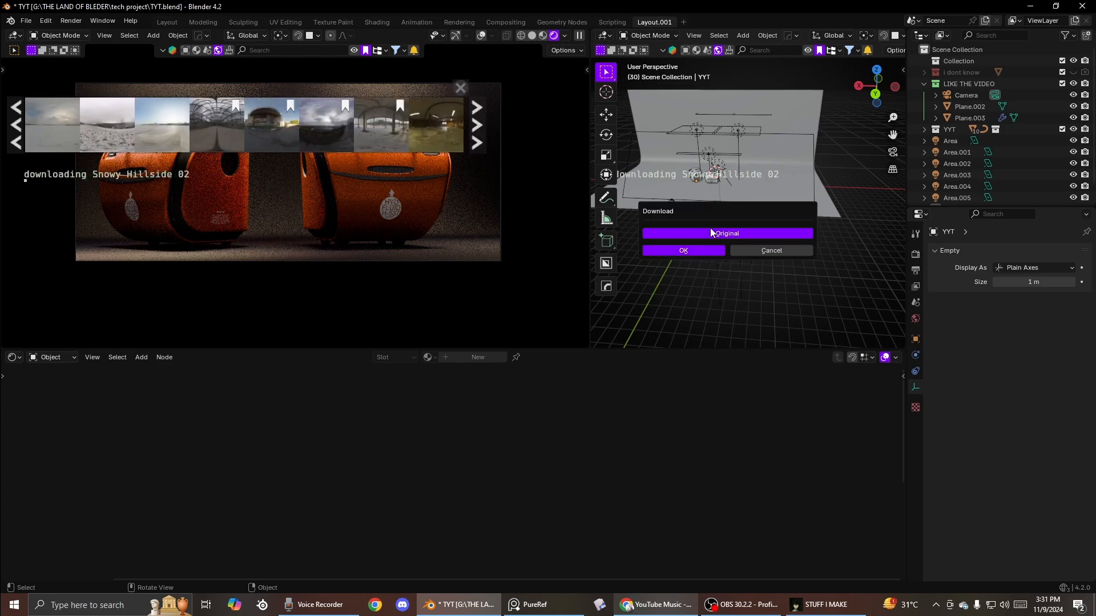
click(678, 231)
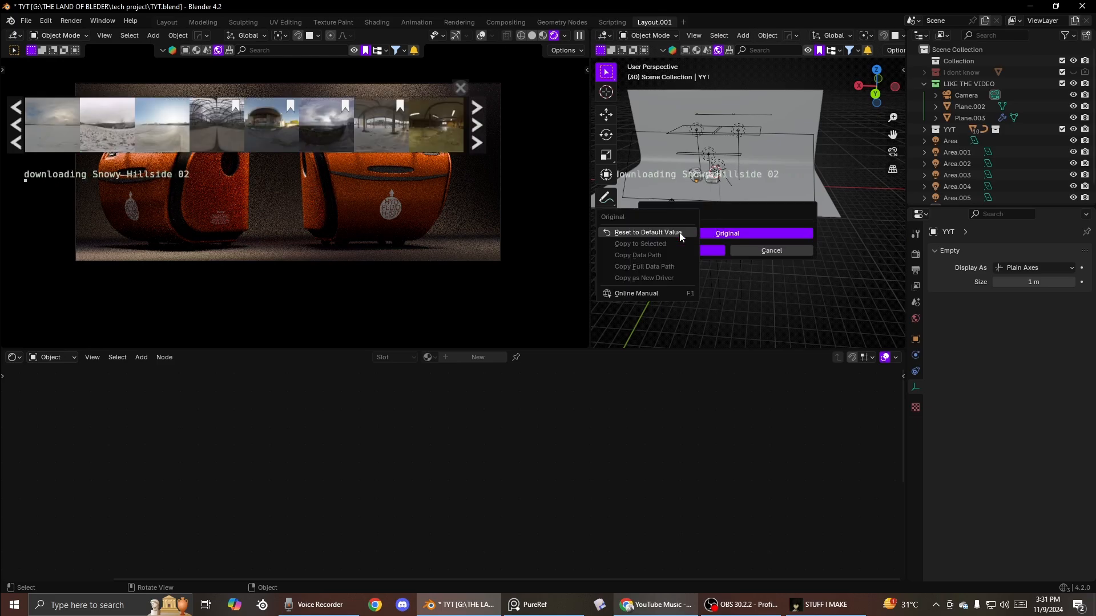
click(739, 249)
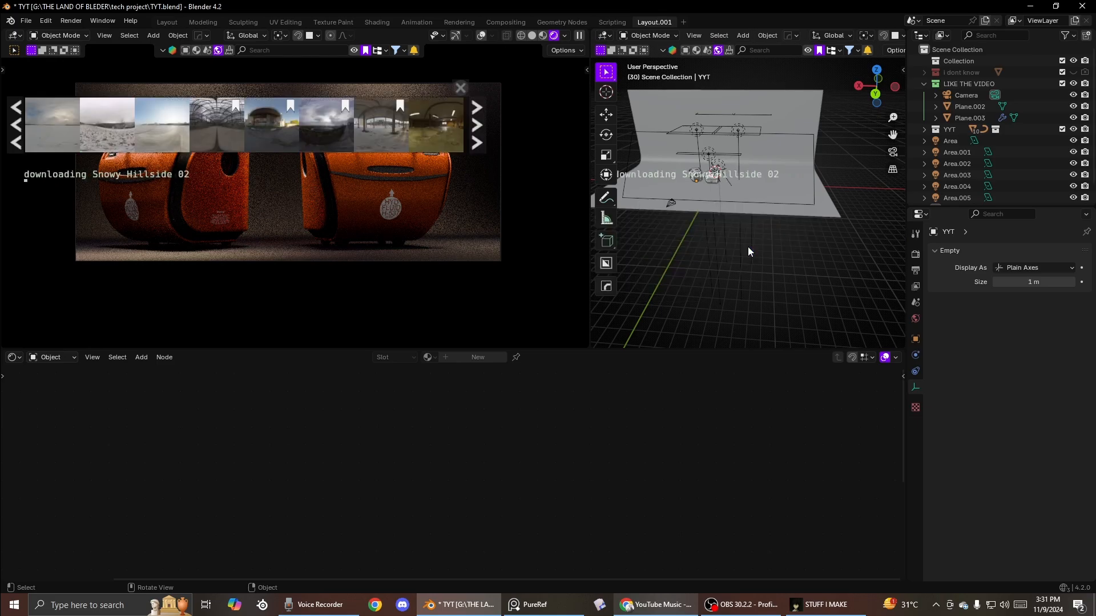
Step: Add a cube, scale it up about 19 times around the scene, and move it about 3.39, -0.80, -1.18 m
click(461, 87)
middle_drag(685, 87, 737, 187)
key(shift+a)
click(746, 189)
key(s)
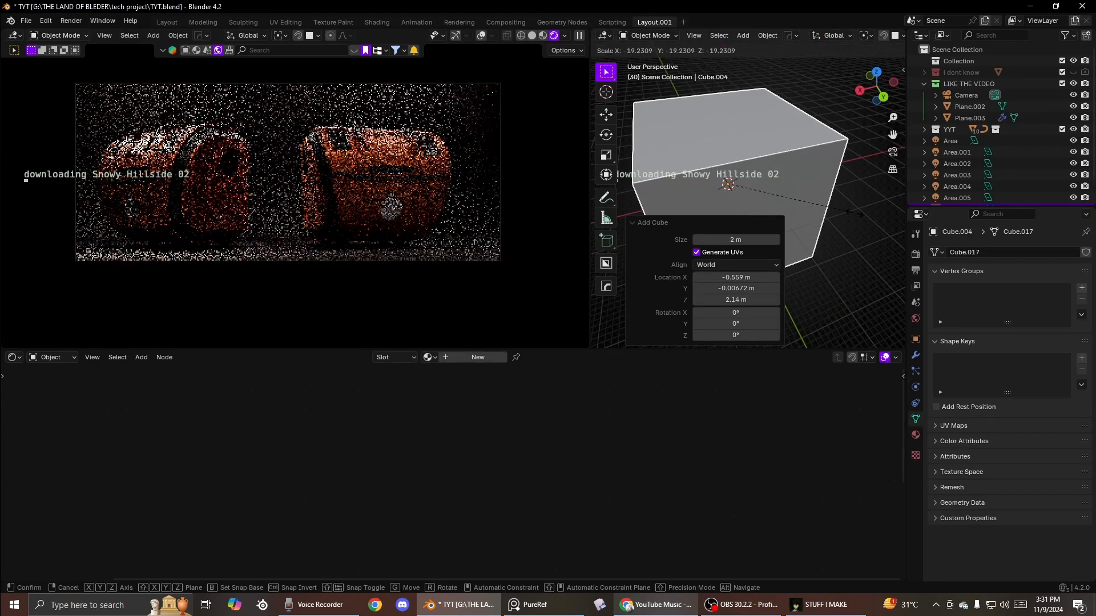
click(821, 210)
middle_drag(821, 210, 827, 208)
key(g)
click(807, 210)
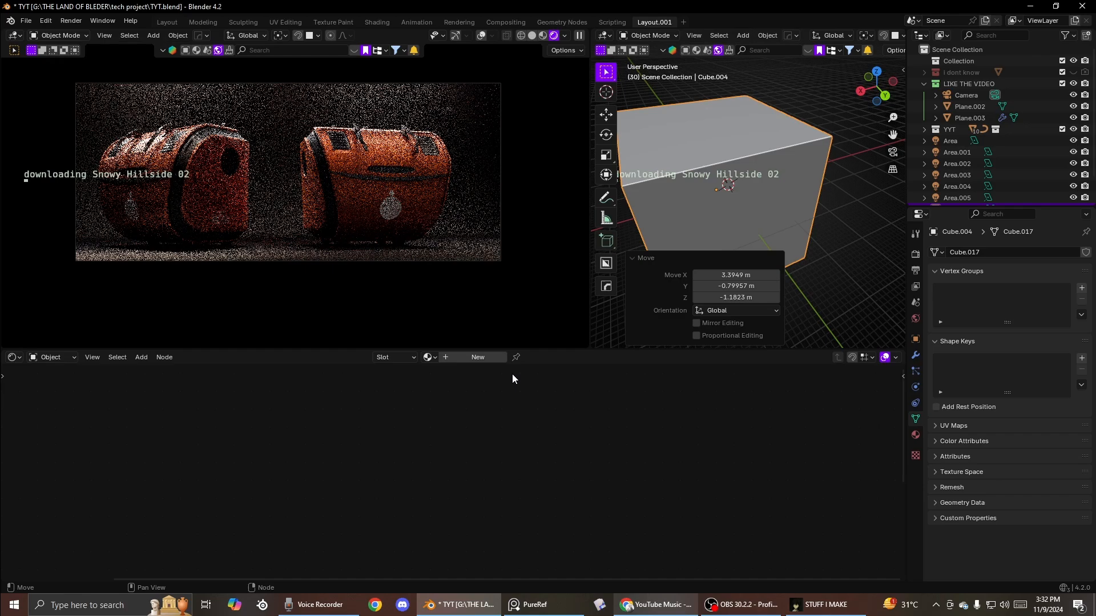
Step: Give the cube a new material, replacing the Principled BSDF with a Principled Volume linked to the Material Output's Volume input
click(478, 357)
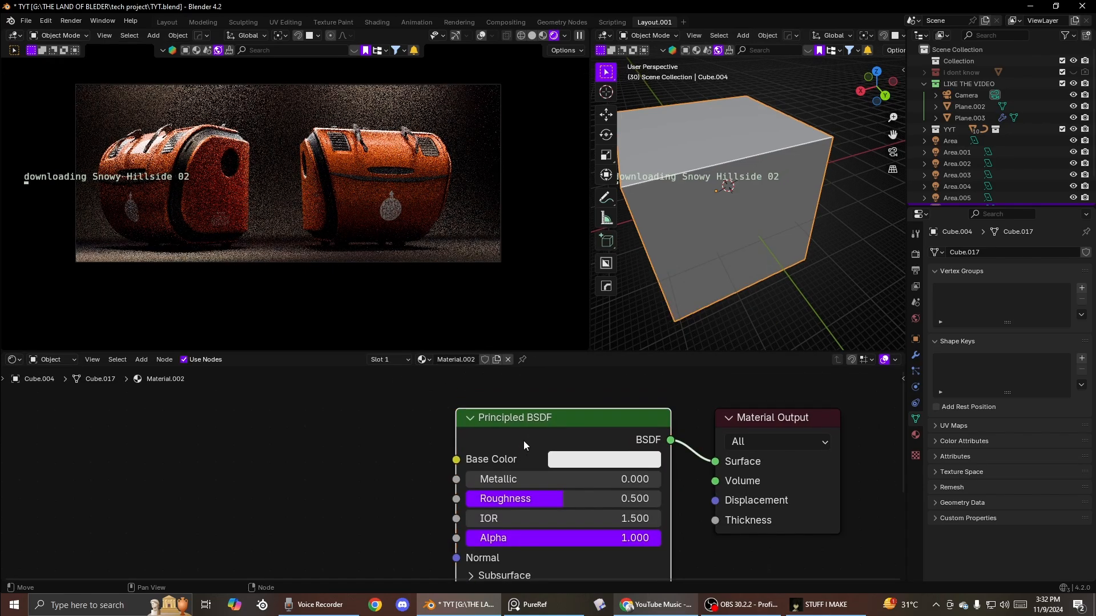
key(Delete)
key(F3)
text(v)
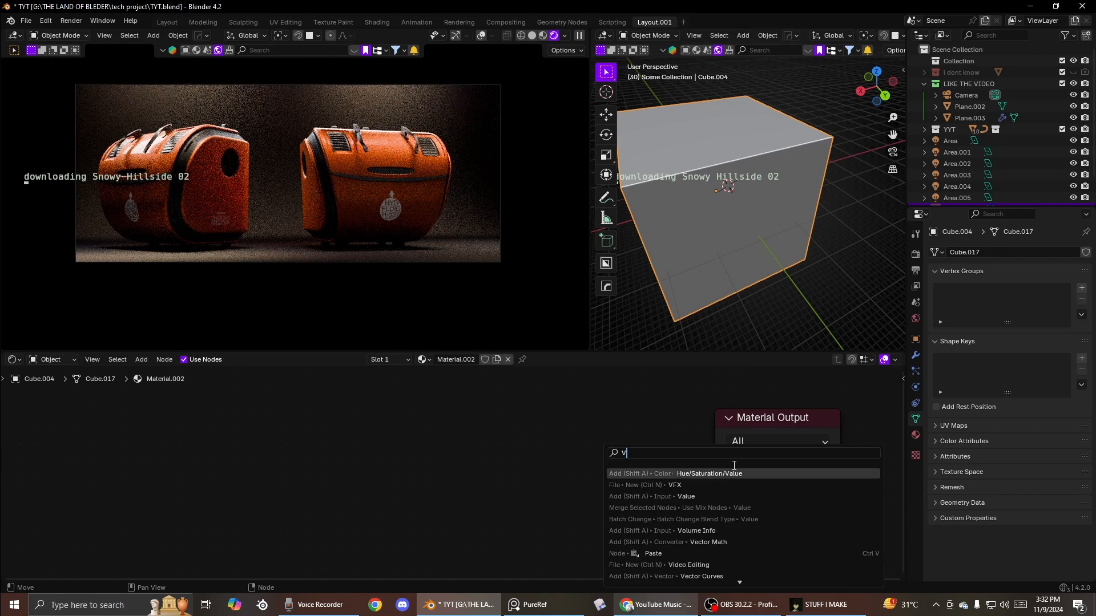
text(o)
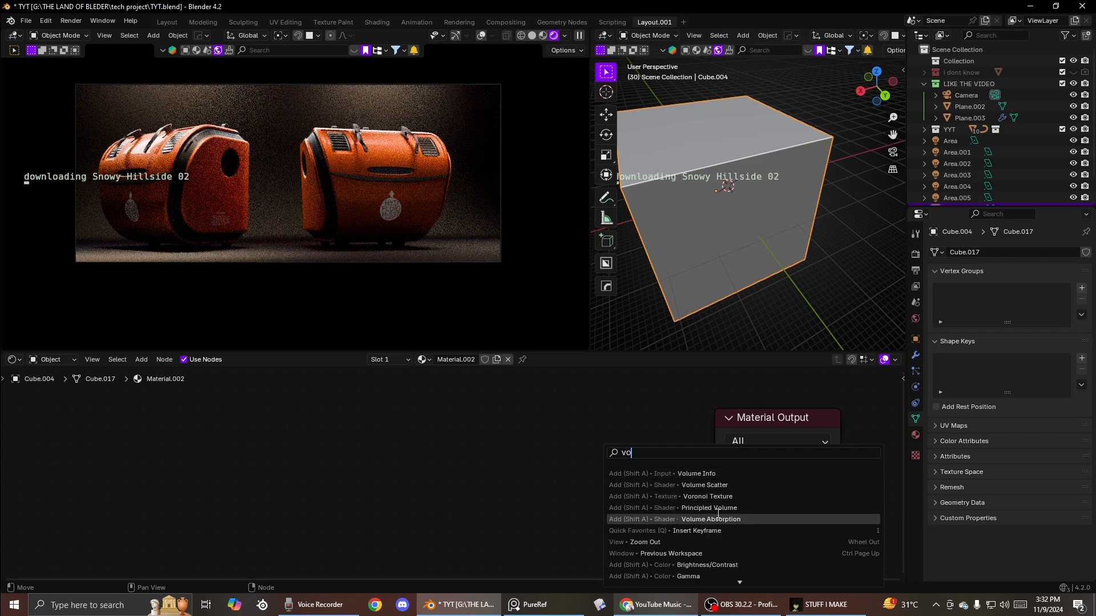
click(719, 511)
click(358, 459)
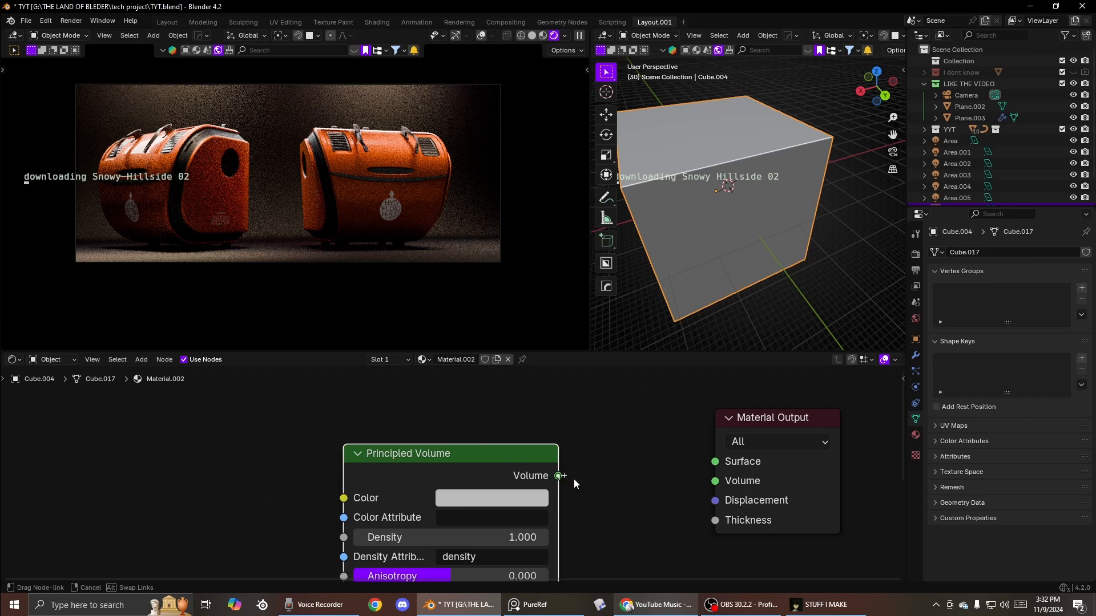
drag(573, 484, 713, 482)
Step: Set the Principled Volume's density to 0.02
scroll(485, 483, up, 3)
click(486, 494)
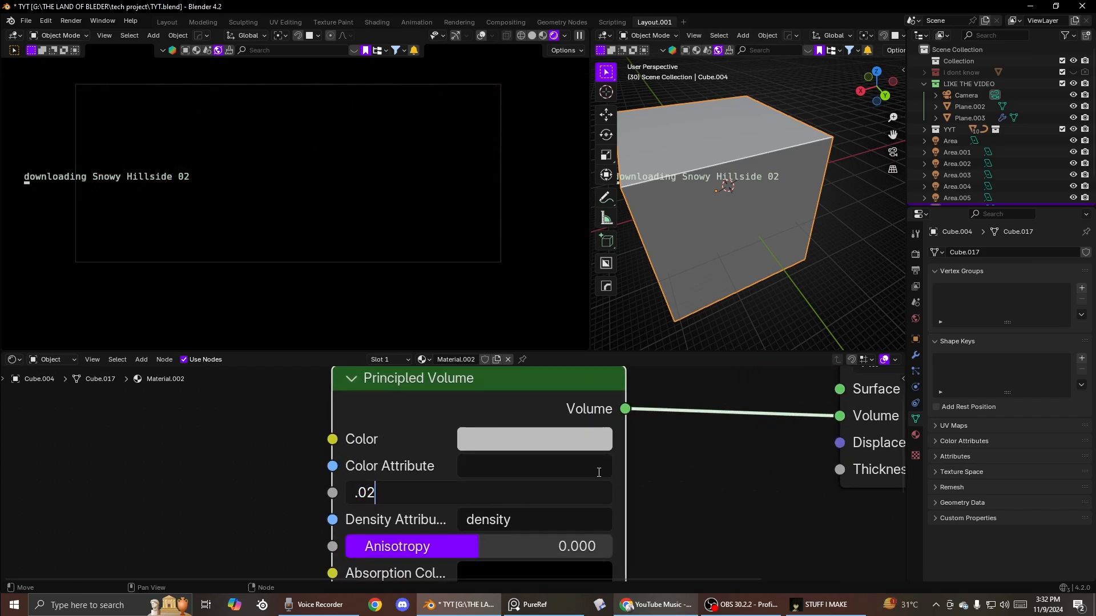
text(.02)
key(Return)
Step: Set the Principled Volume's density to 0.01 and its anisotropy to 0.136
click(464, 501)
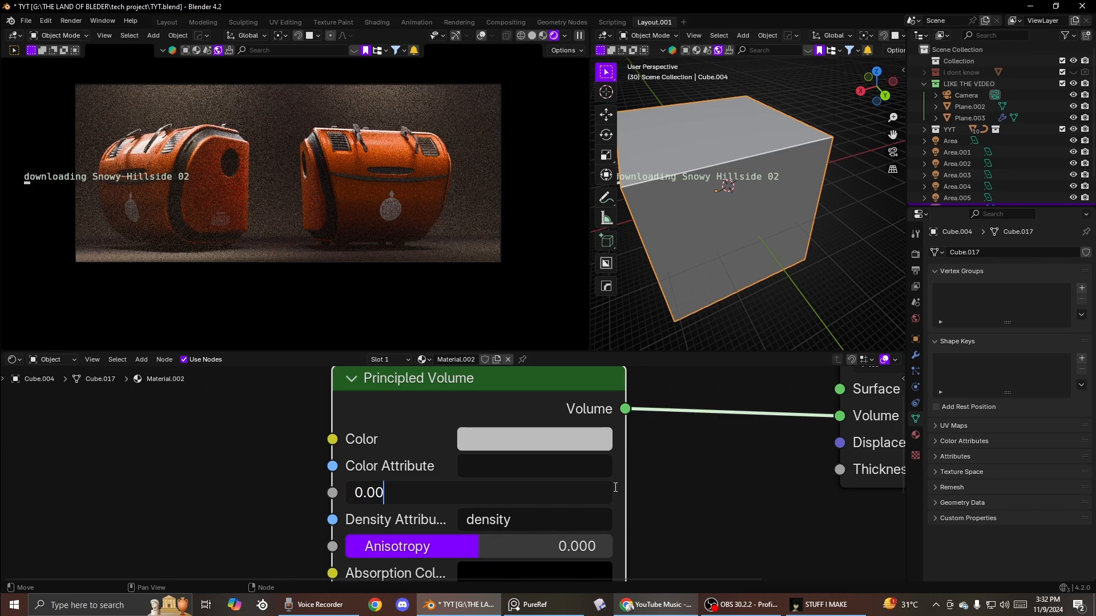
key(BackSpace)
text(1)
key(Return)
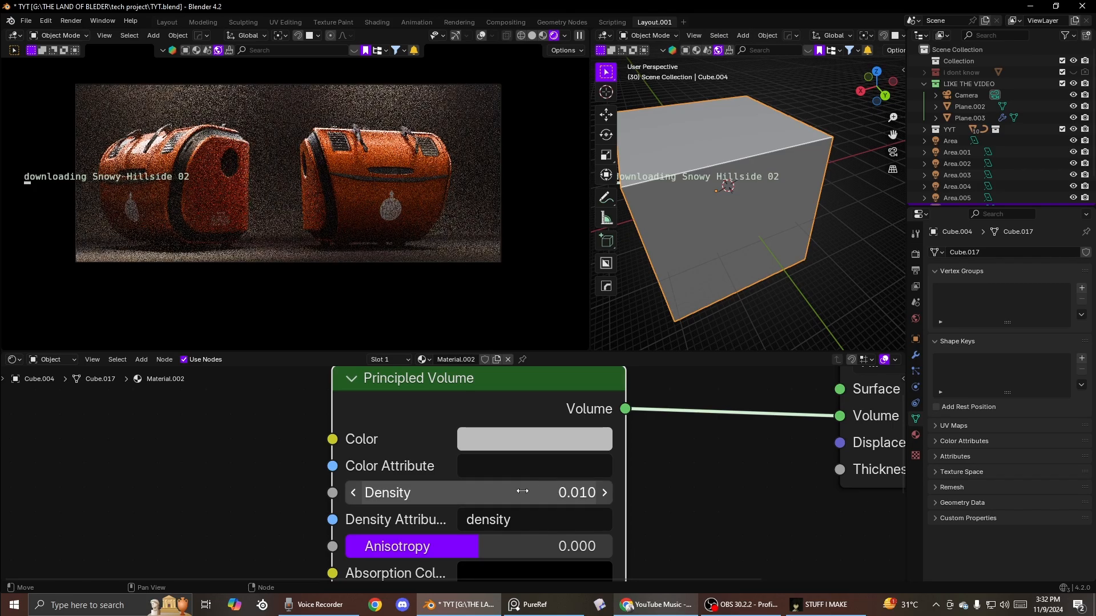
shift+drag(510, 492, 506, 492)
right_click(550, 491)
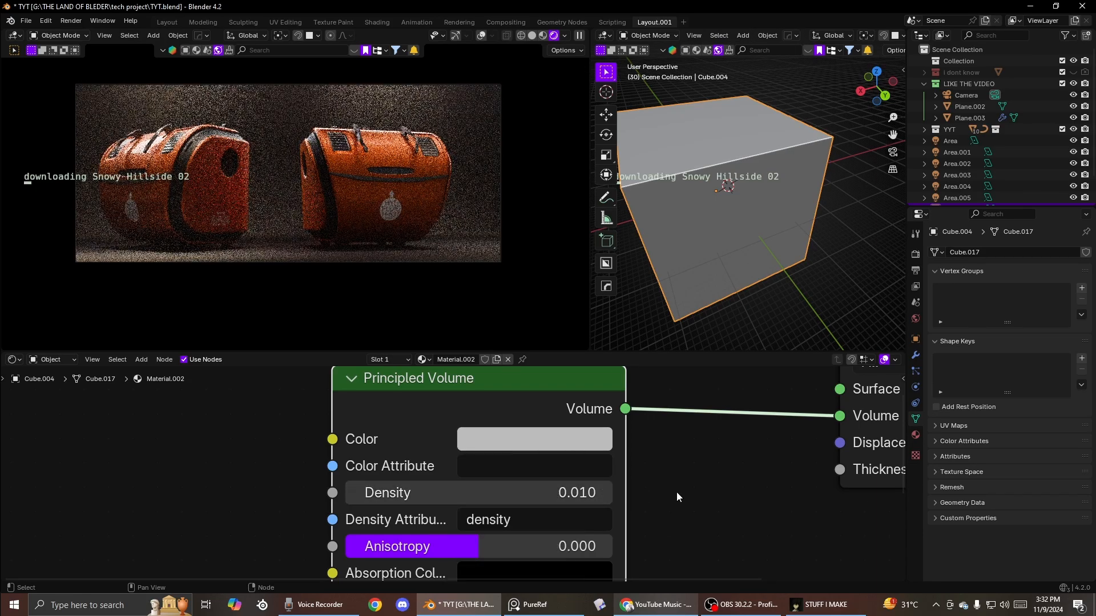
mouse_move(508, 546)
mouse_down()
mouse_move(536, 546)
mouse_move(468, 546)
mouse_move(532, 546)
mouse_move(499, 546)
mouse_up()
click(665, 517)
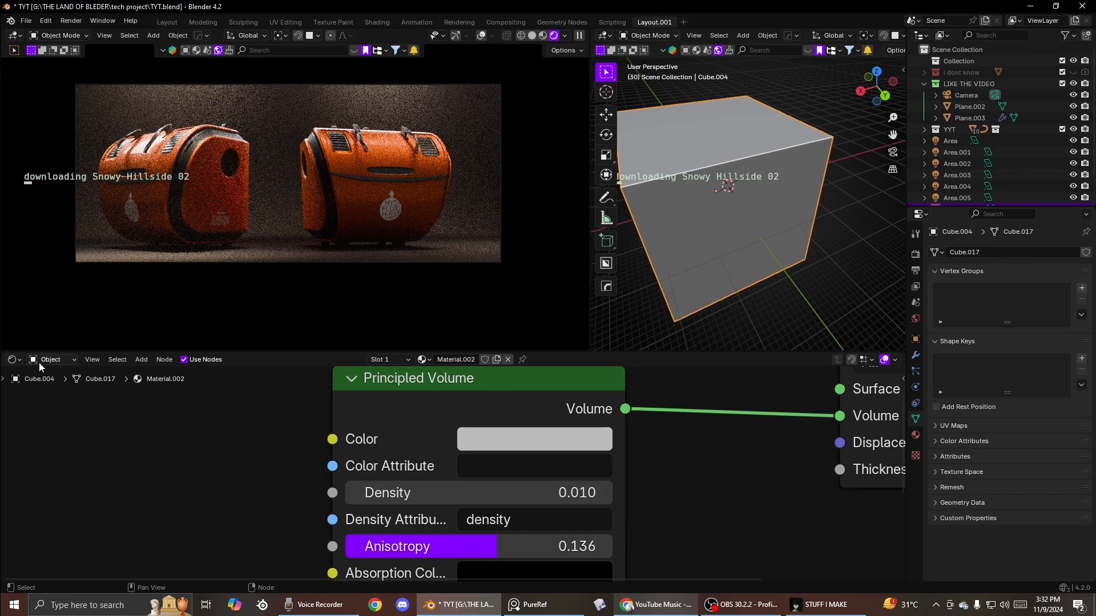
Step: Enable compositing nodes, link the Render Layers image directly to Composite, and delete the old Lens Distortion node
click(14, 360)
click(29, 425)
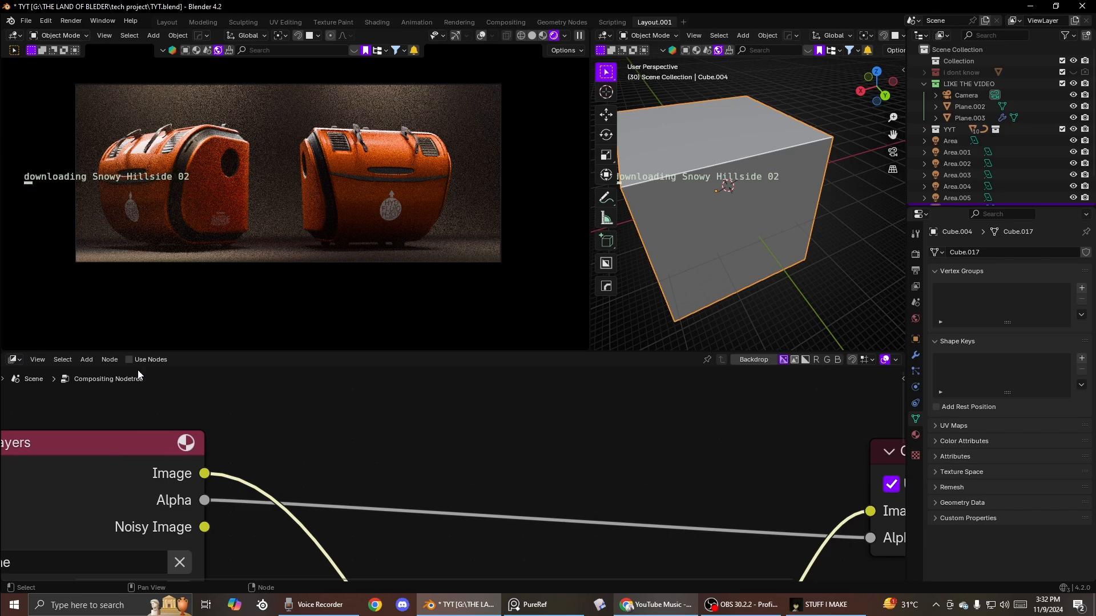
scroll(505, 532, down, 3)
drag(451, 578, 653, 435)
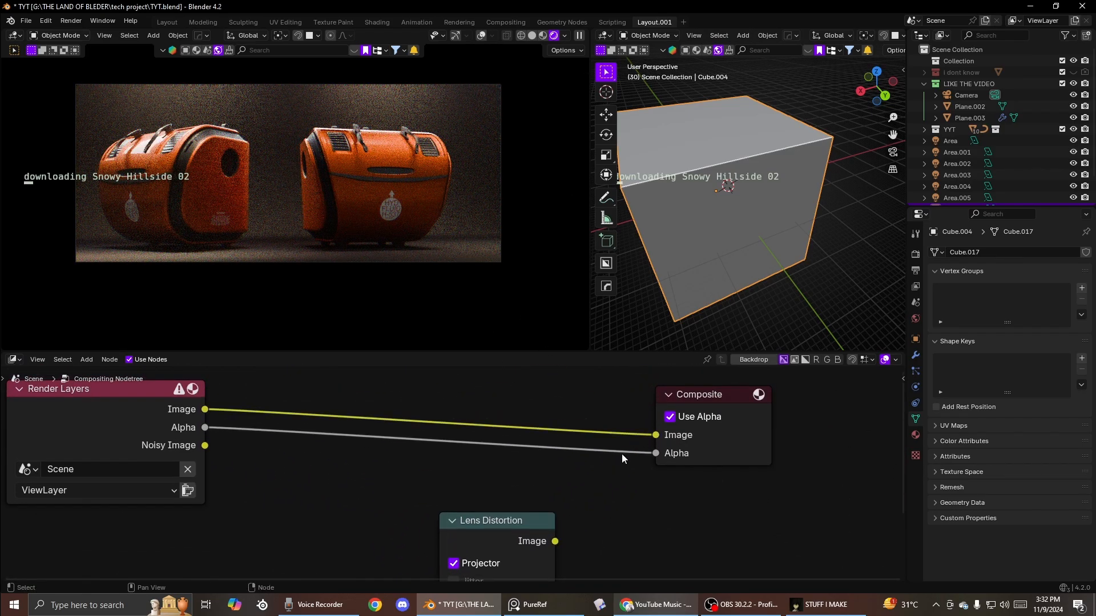
key(x)
Step: Insert a new Lens Distortion node on the image link between Render Layers and Composite
key(F3)
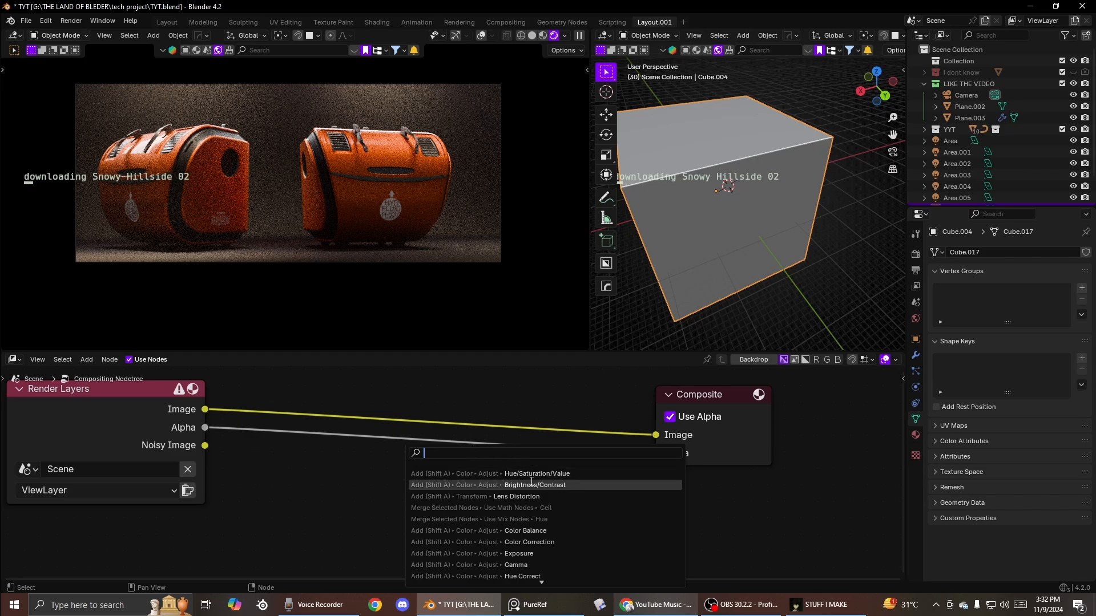
text(l)
key(Return)
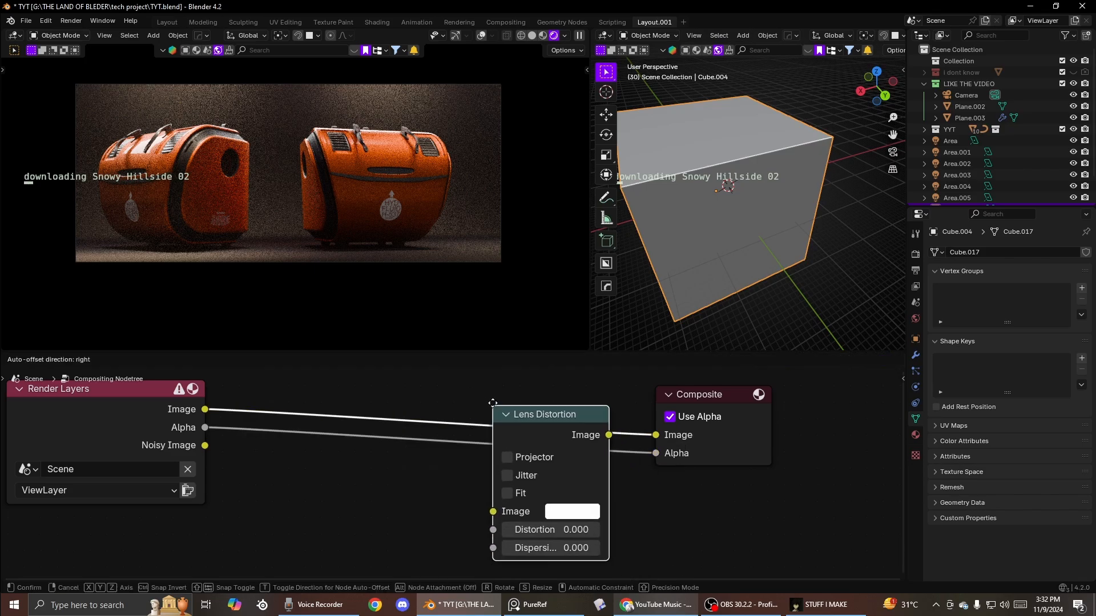
click(491, 402)
Step: Set the Lens Distortion node's dispersion to 0.001 and its distortion to 0.01
scroll(517, 487, up, 3)
click(631, 563)
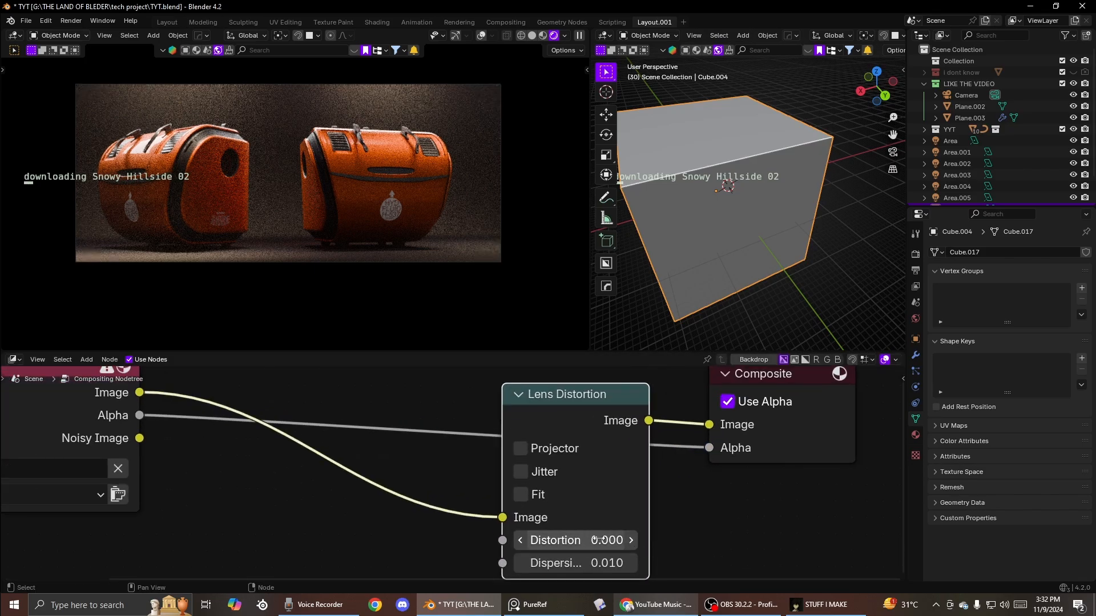
double_click(608, 565)
text(01)
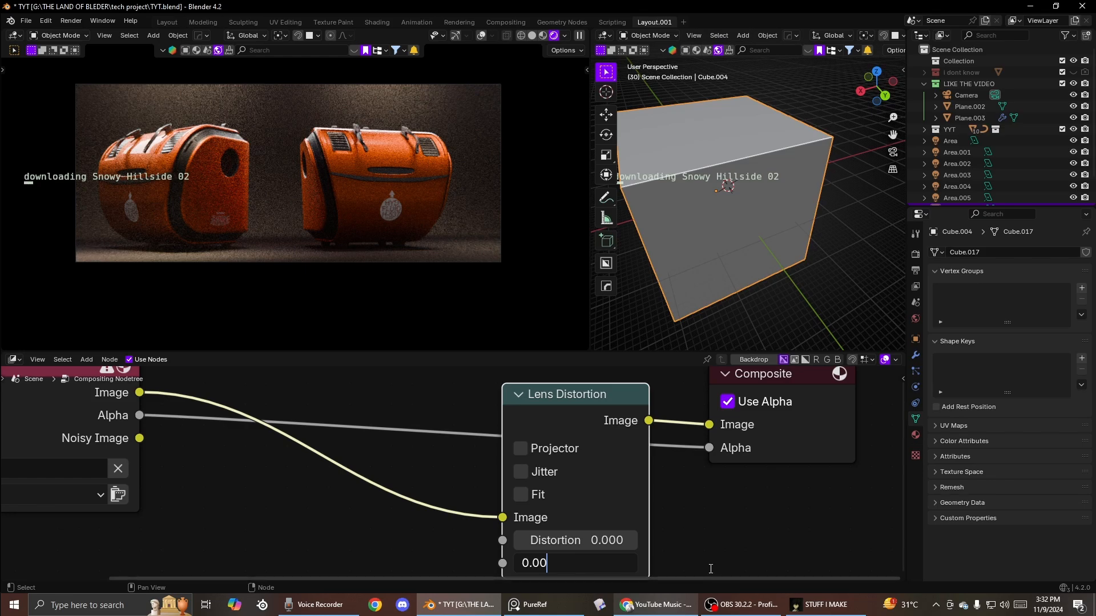
key(Return)
double_click(585, 539)
text(1)
key(Return)
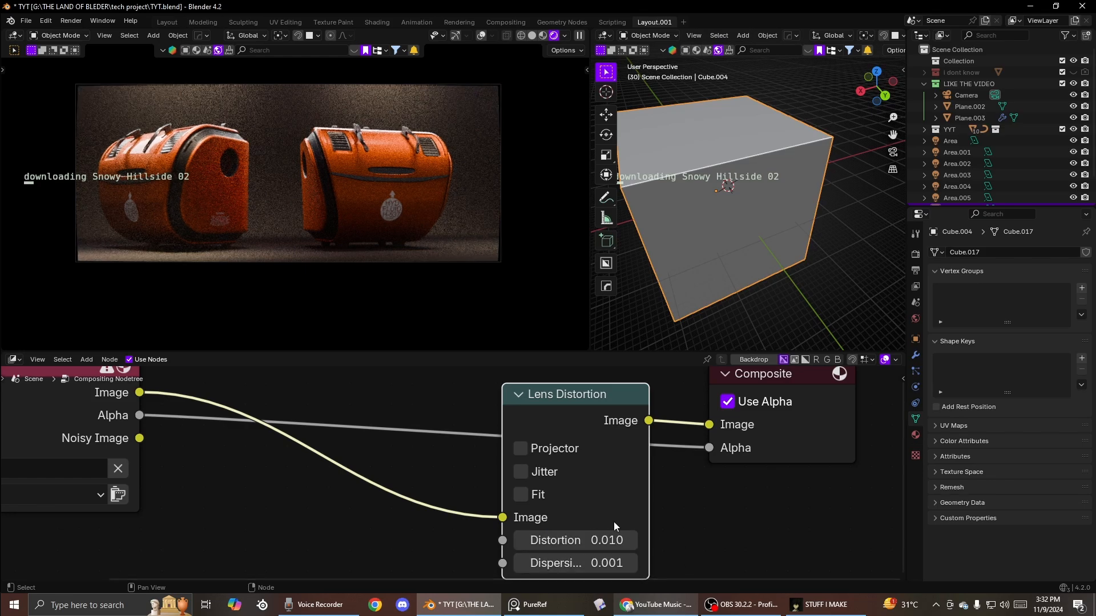
Step: Enable Jitter and Fit on the Lens Distortion node and set its distortion to 0.002
click(520, 492)
middle_drag(599, 542, 577, 512)
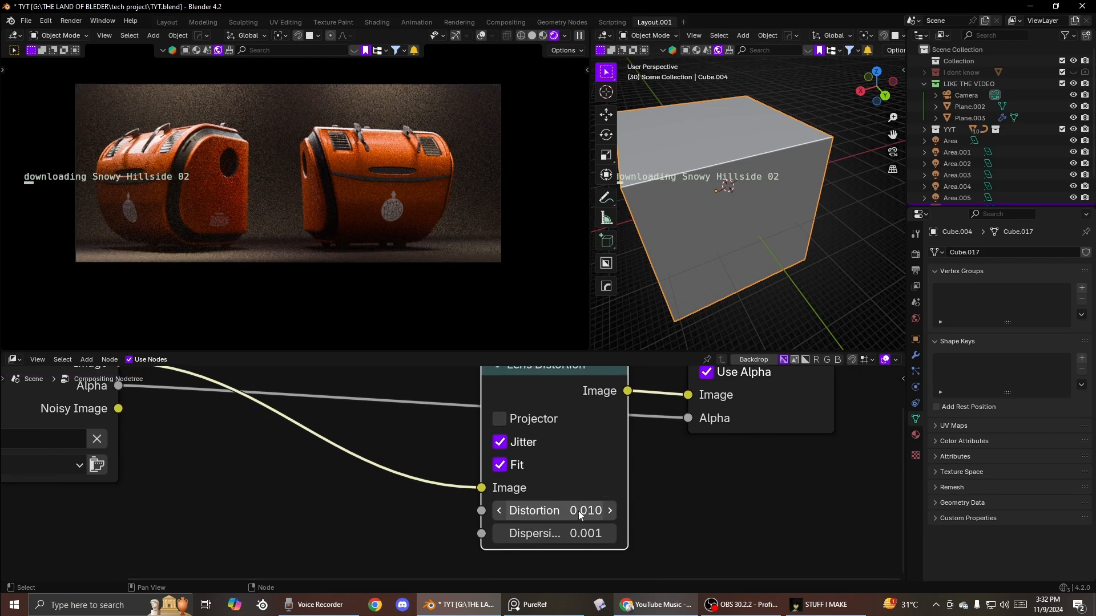
double_click(577, 514)
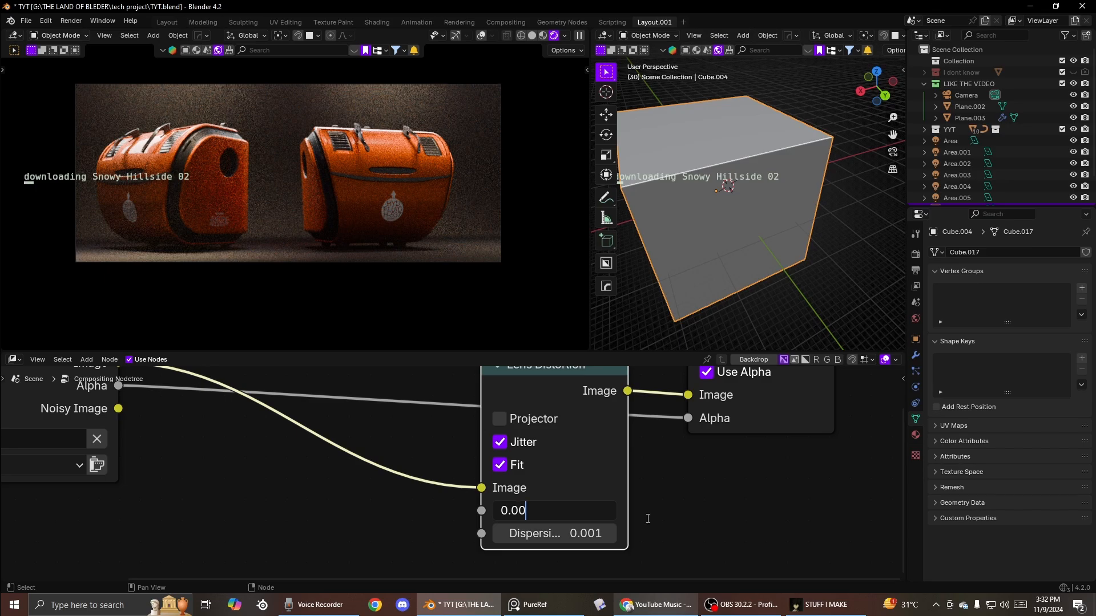
text(2)
key(Return)
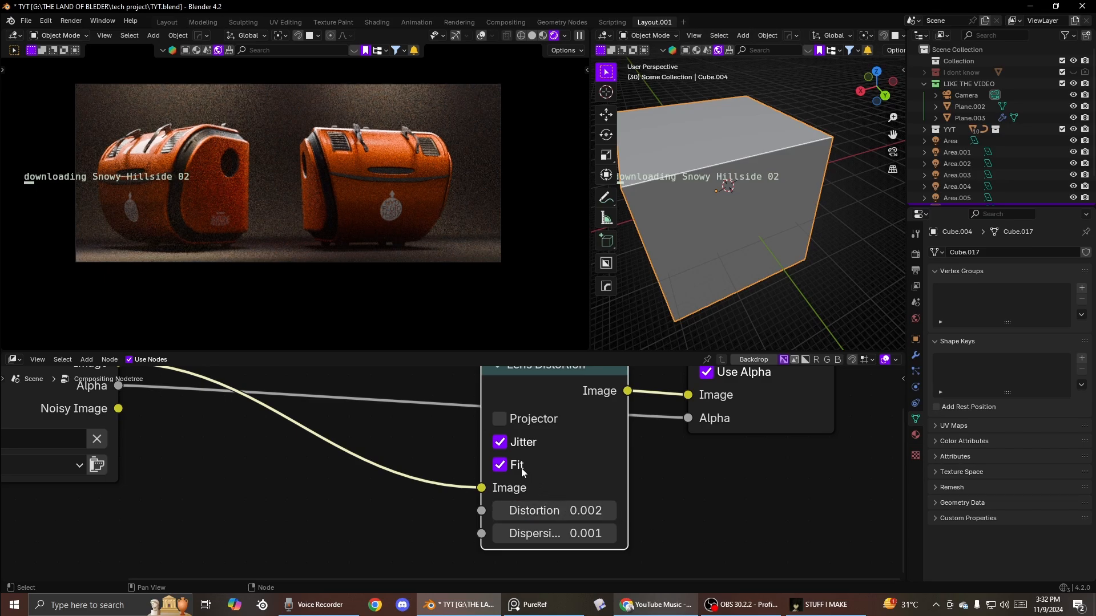
Step: Set the Lens Distortion node's distortion to 0.003 and its dispersion to 0.002
click(498, 443)
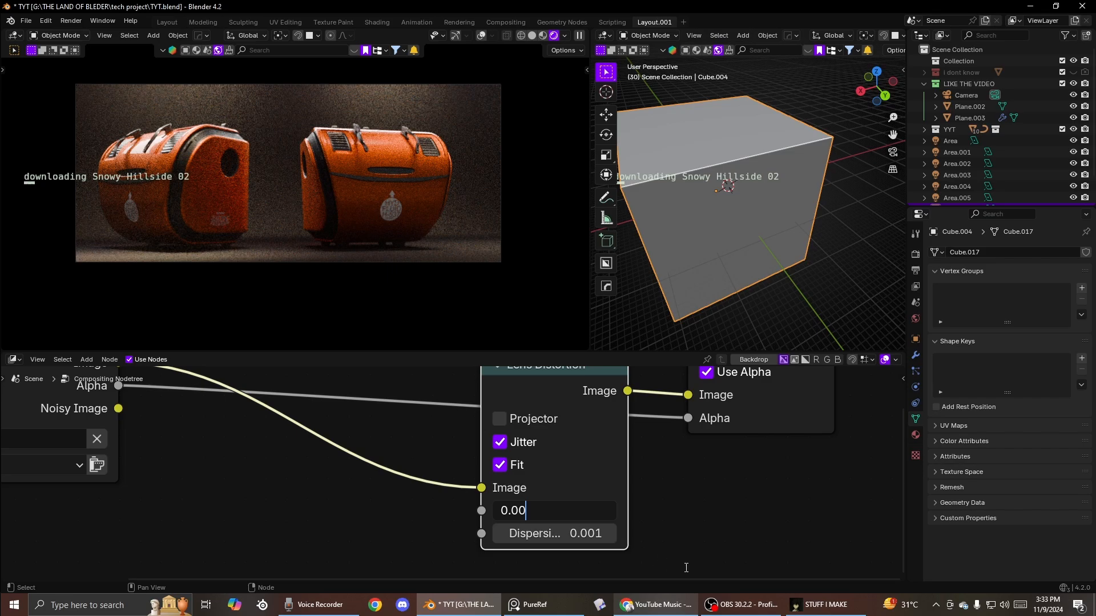
text(3)
key(Return)
scroll(581, 535, down, 1)
key(BackSpace)
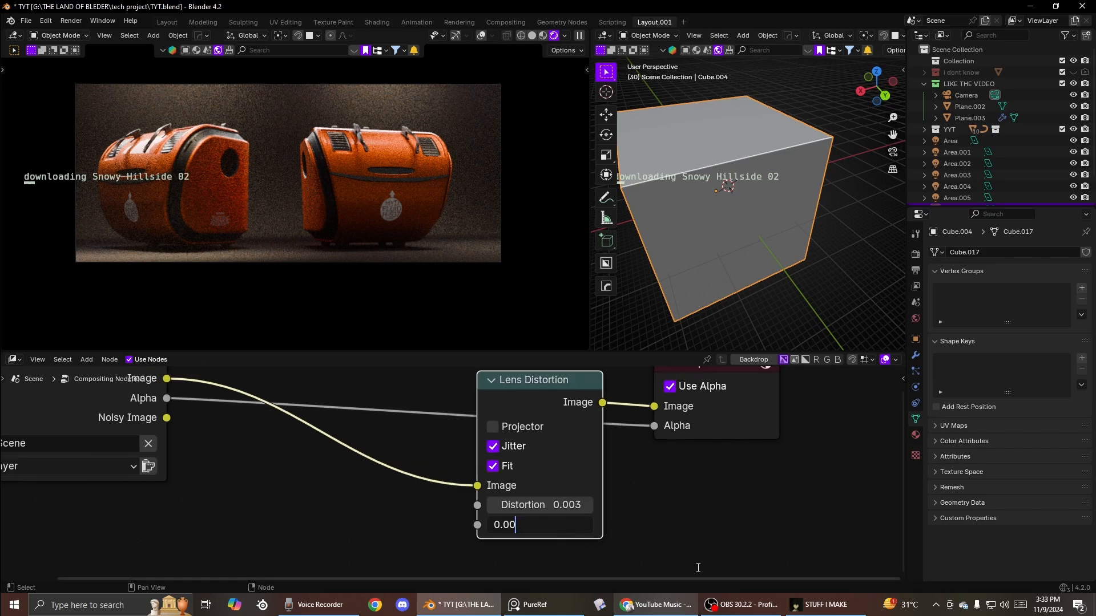
text(2)
key(Return)
Step: Make room beside Render Layers, insert a Brightness/Contrast node before Lens Distortion, and set Bright to 0.5
scroll(444, 523, up, 2)
scroll(448, 516, up, 2)
middle_drag(449, 492, 605, 523)
scroll(446, 466, down, 8)
drag(277, 403, 154, 420)
key(F3)
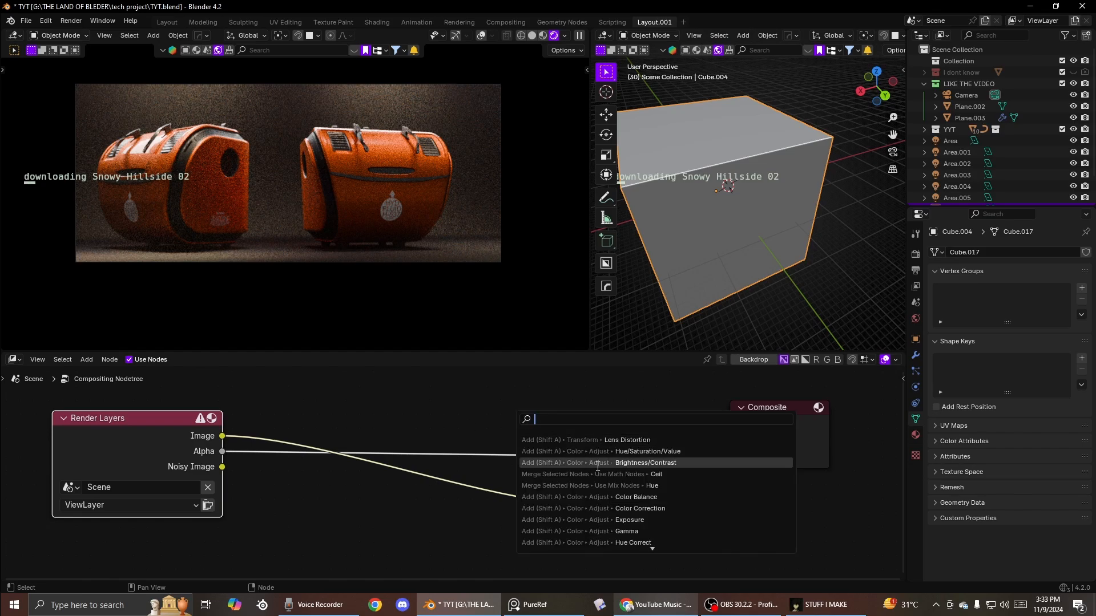
click(634, 463)
click(522, 491)
scroll(522, 491, up, 2)
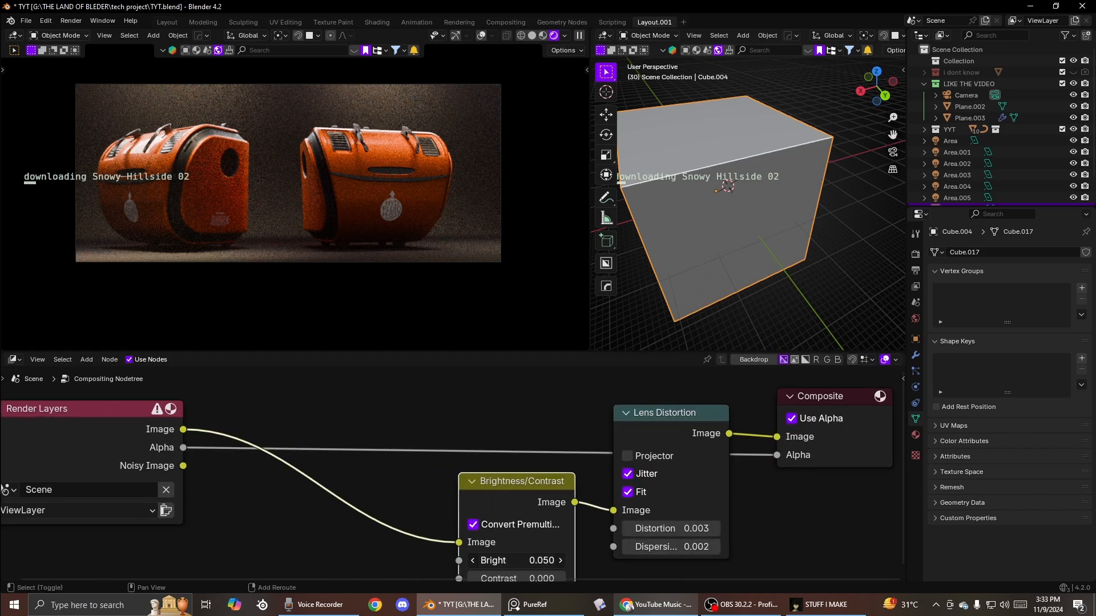
middle_drag(497, 545, 599, 451)
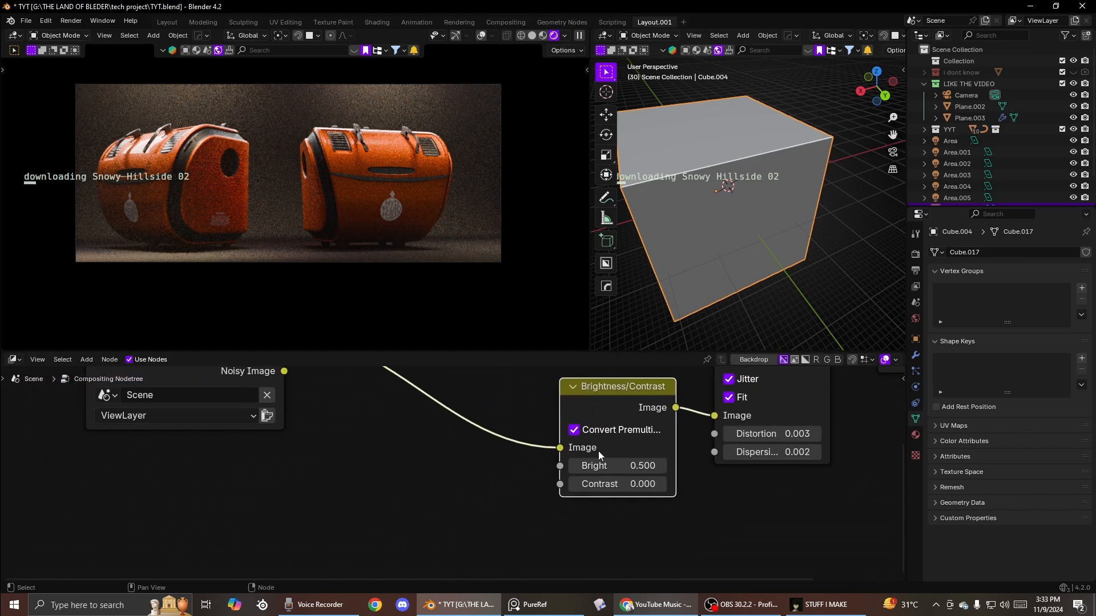
Step: Insert a Glare node between Render Layers and Brightness/Contrast and set its type to Fog Glow
key(F3)
text(G)
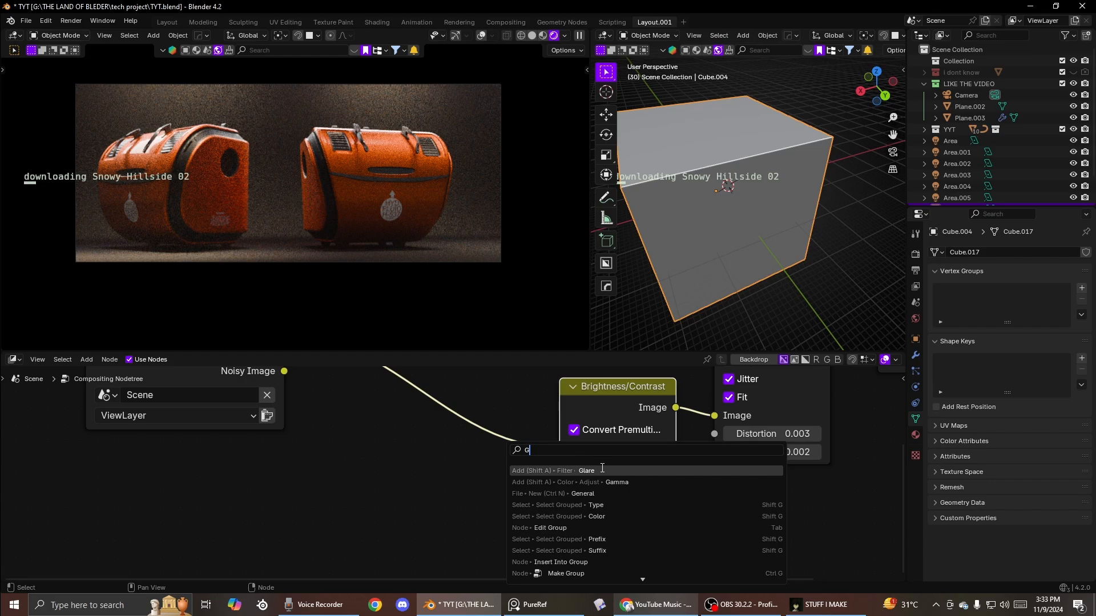
click(602, 468)
click(444, 411)
scroll(451, 472, up, 2)
middle_drag(456, 461, 471, 444)
click(472, 443)
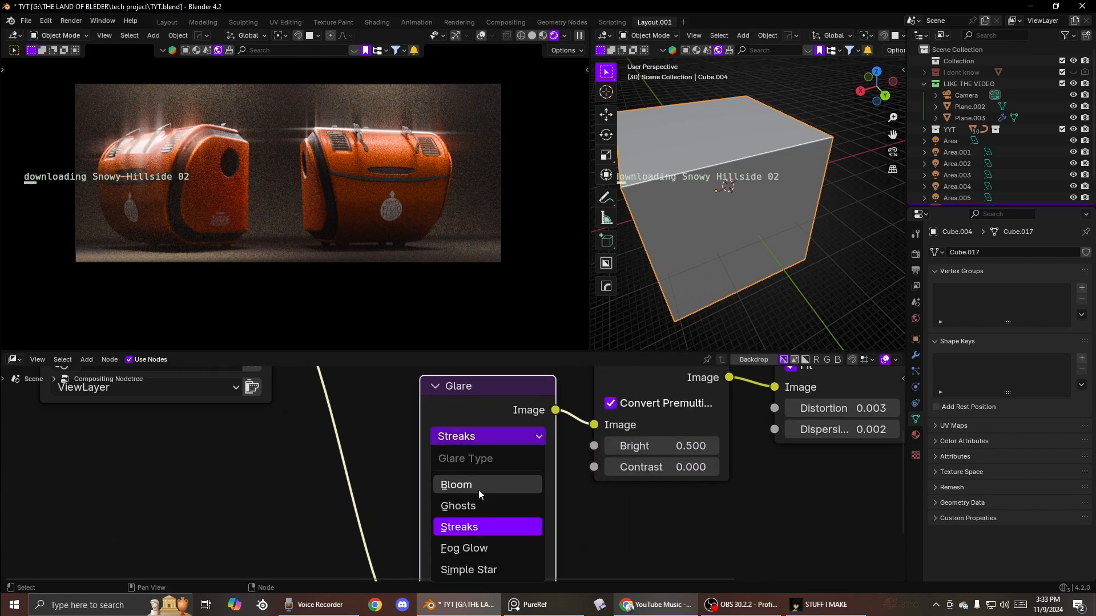
click(464, 547)
Step: Set the Glare node's Mix to -0.39 and its Threshold to 0.16
scroll(464, 543, up, 2)
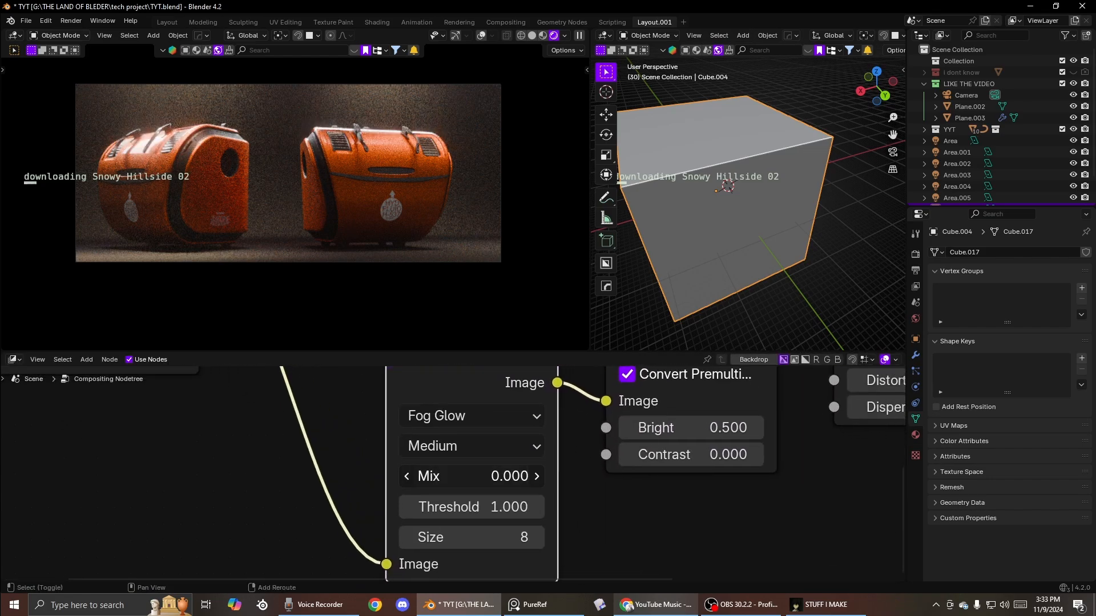
drag(468, 476, 411, 476)
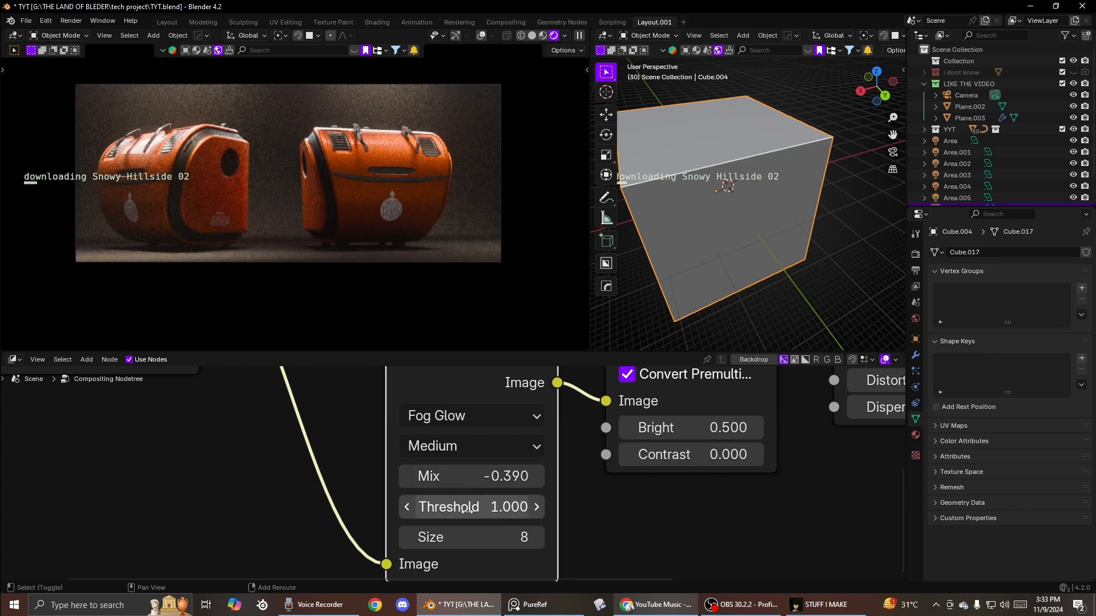
drag(472, 507, 434, 507)
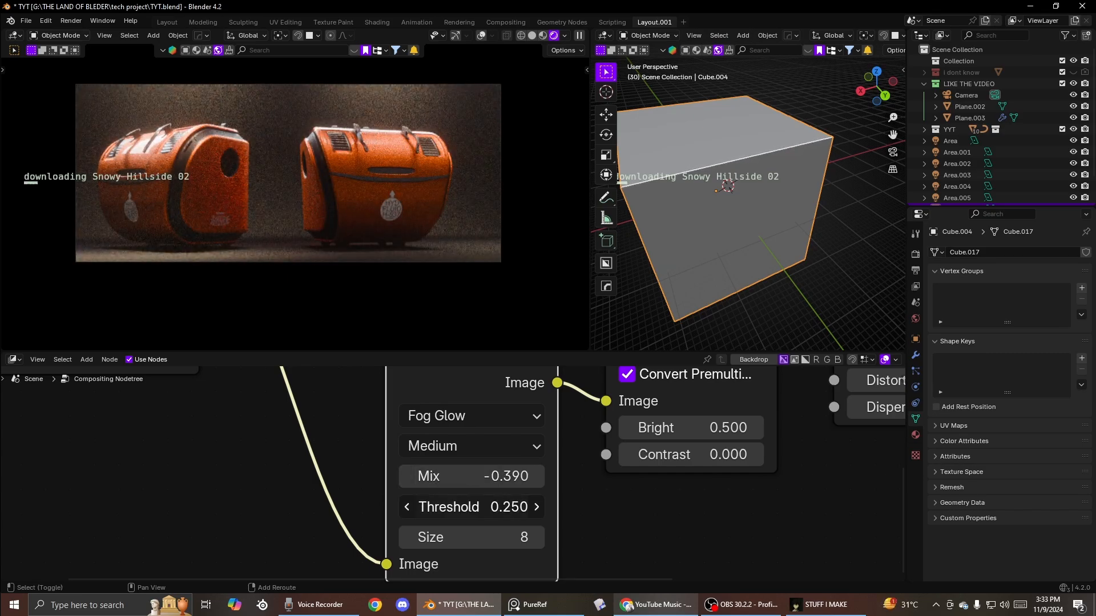
Step: Set Bright to 0.67 and Contrast to -0.1 on the Brightness/Contrast node, and the Glare Mix to -0.55
middle_drag(691, 431, 472, 503)
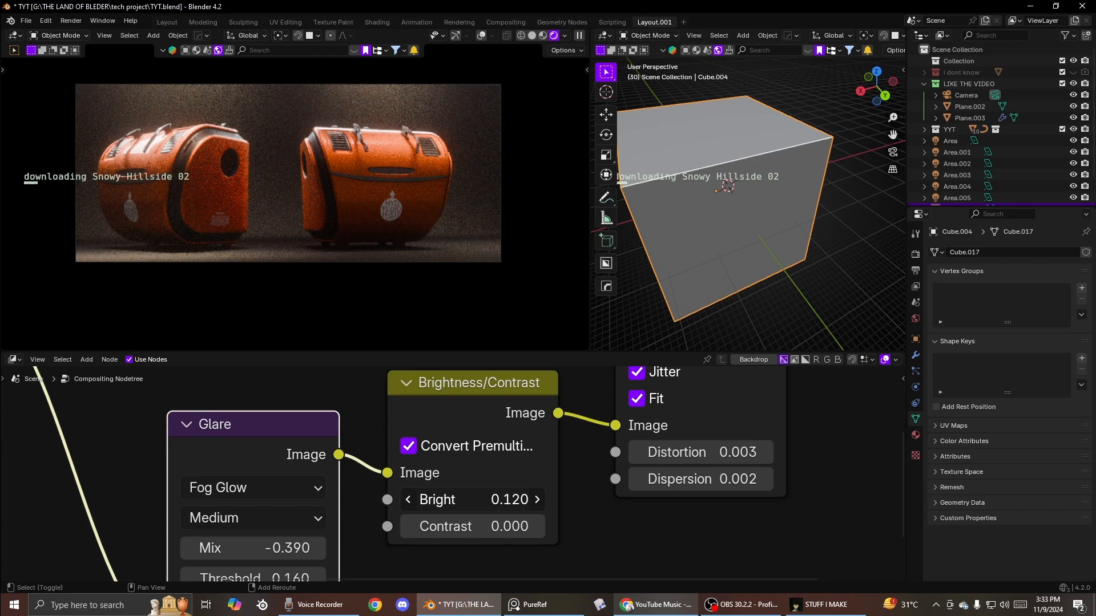
drag(472, 499, 465, 525)
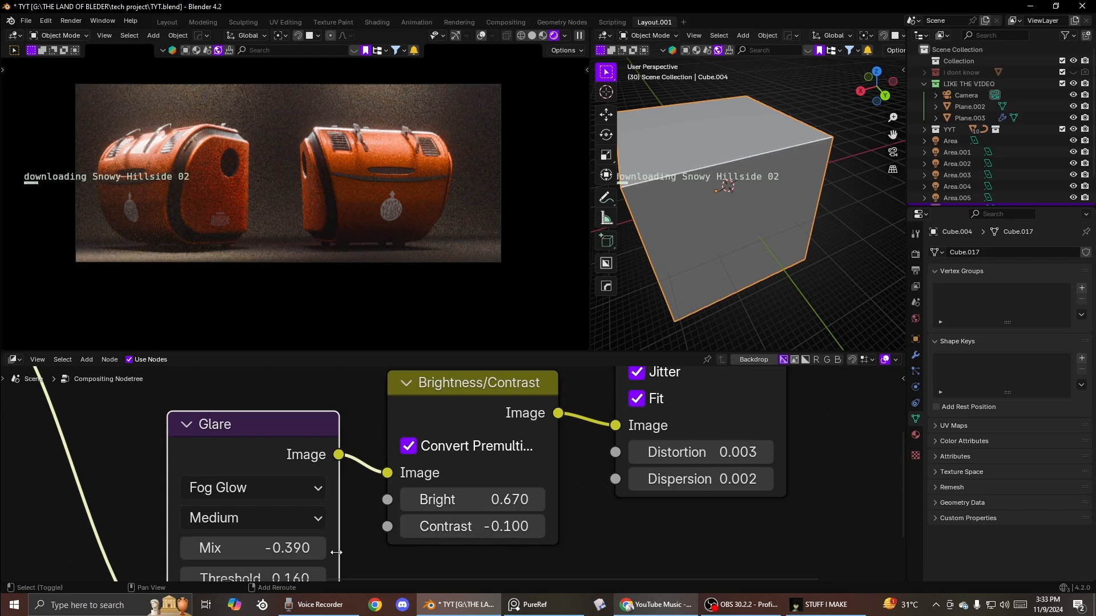
middle_drag(336, 552, 415, 501)
mouse_move(342, 498)
mouse_down()
mouse_move(381, 497)
mouse_move(333, 498)
mouse_up()
Step: Move the Render Layers node farther away from the Glare node to make room between them
middle_drag(402, 481, 587, 476)
scroll(587, 478, down, 7)
scroll(373, 453, down, 4)
drag(290, 392, 137, 424)
scroll(342, 445, up, 4)
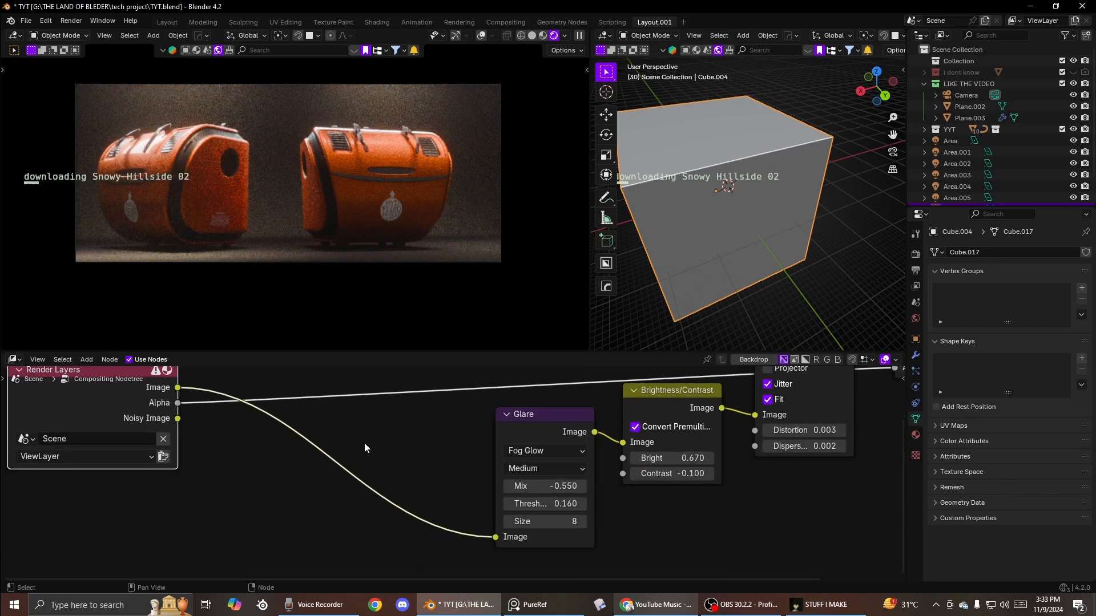
Step: Try a Kuwahara filter node between Render Layers and Glare with its Size set to 0.3
key(F3)
key(Escape)
key(shift+a)
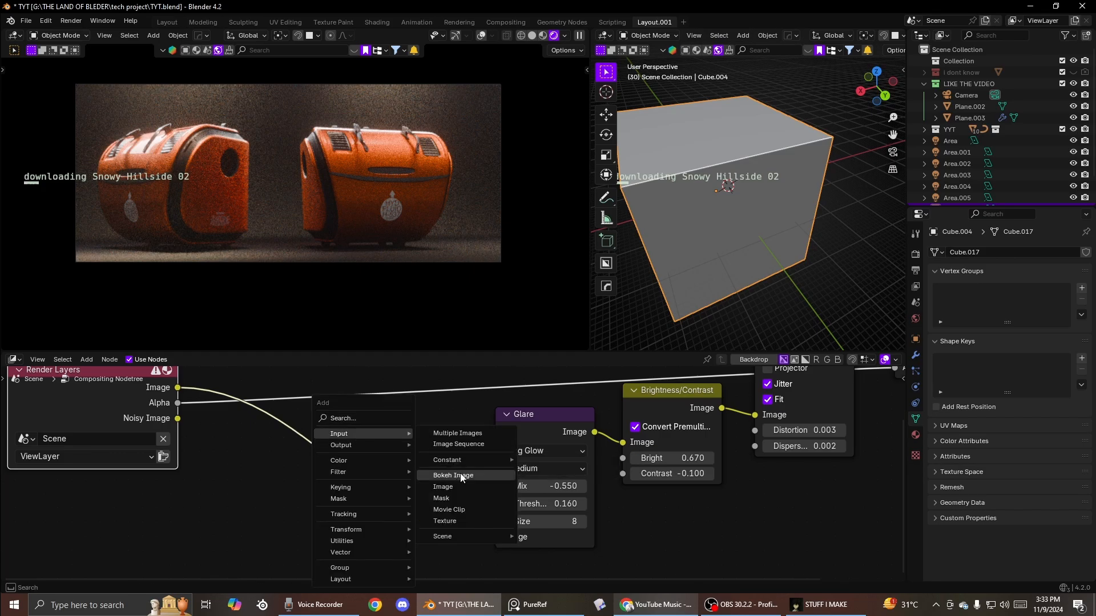
mouse_move(387, 474)
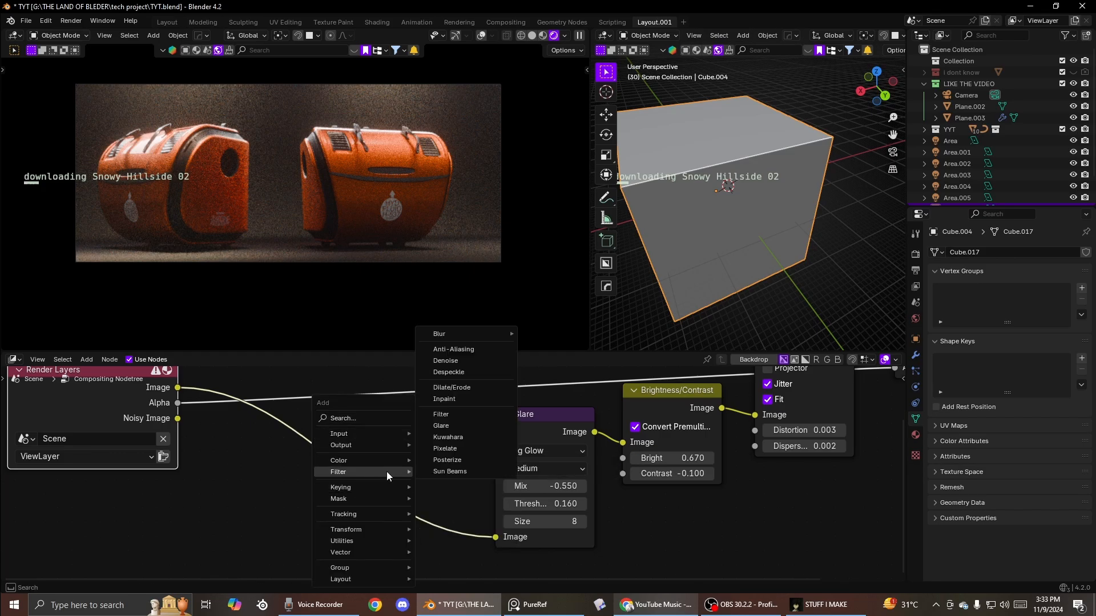
click(452, 438)
click(373, 556)
scroll(365, 548, up, 3)
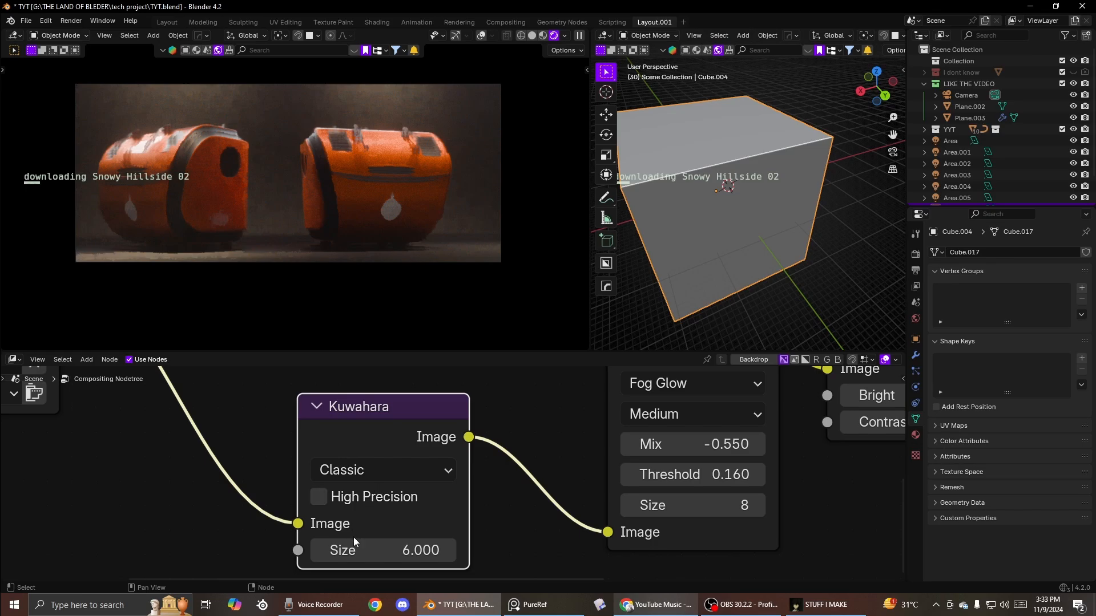
drag(354, 539, 599, 536)
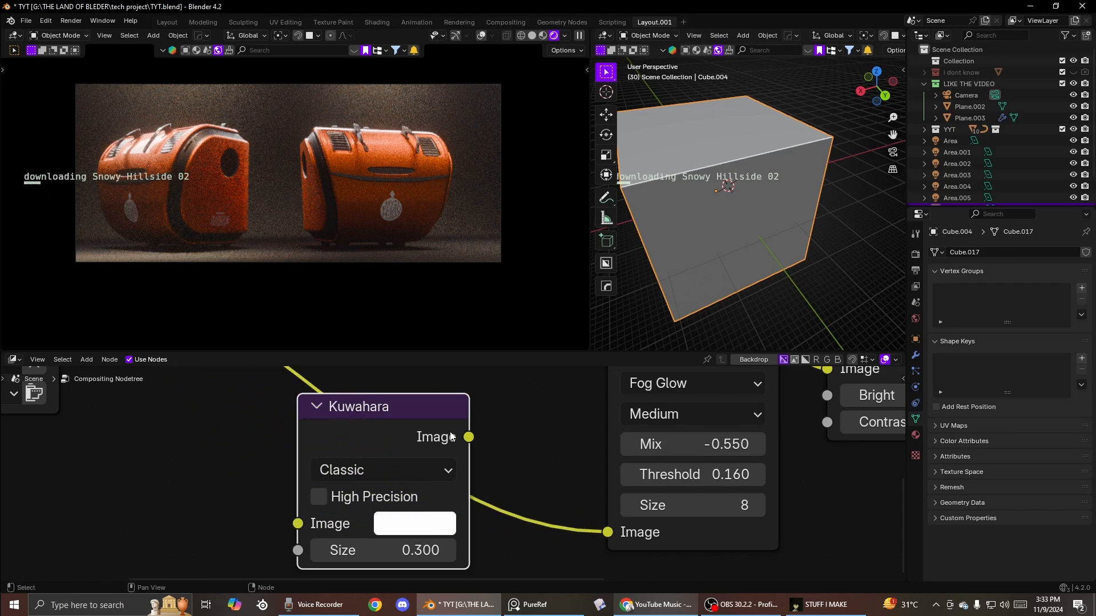
Step: Remove the Kuwahara node while keeping Render Layers connected to Glare
key(ctrl+x)
key(F3)
click(431, 438)
Step: Move the Composite node aside and insert a Hue/Saturation/Value node between Lens Distortion and Composite
scroll(451, 469, down, 4)
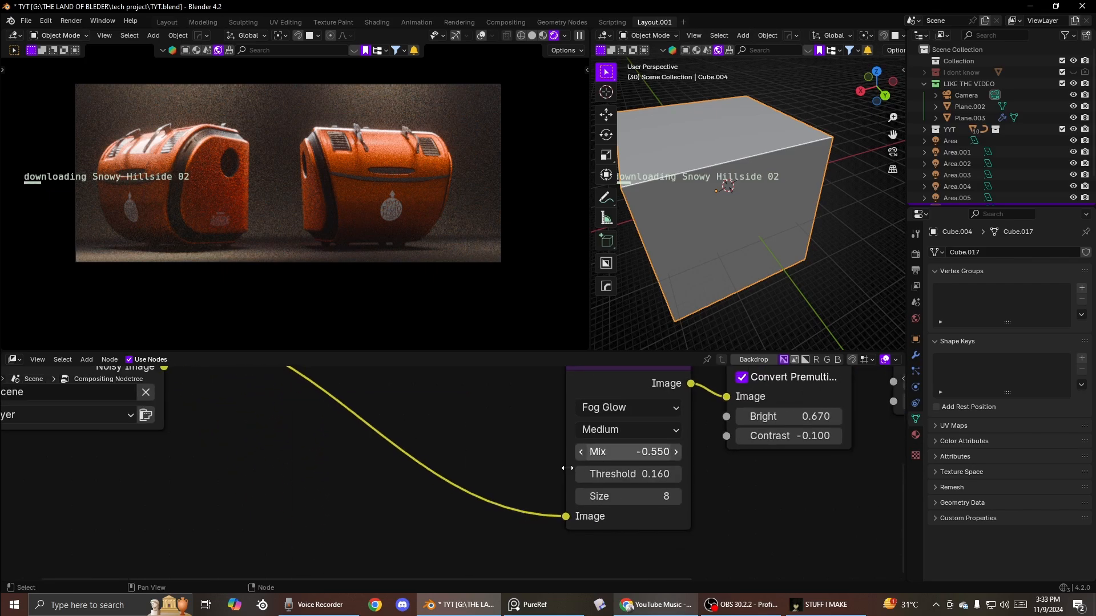
middle_drag(568, 467, 322, 546)
middle_drag(660, 419, 419, 540)
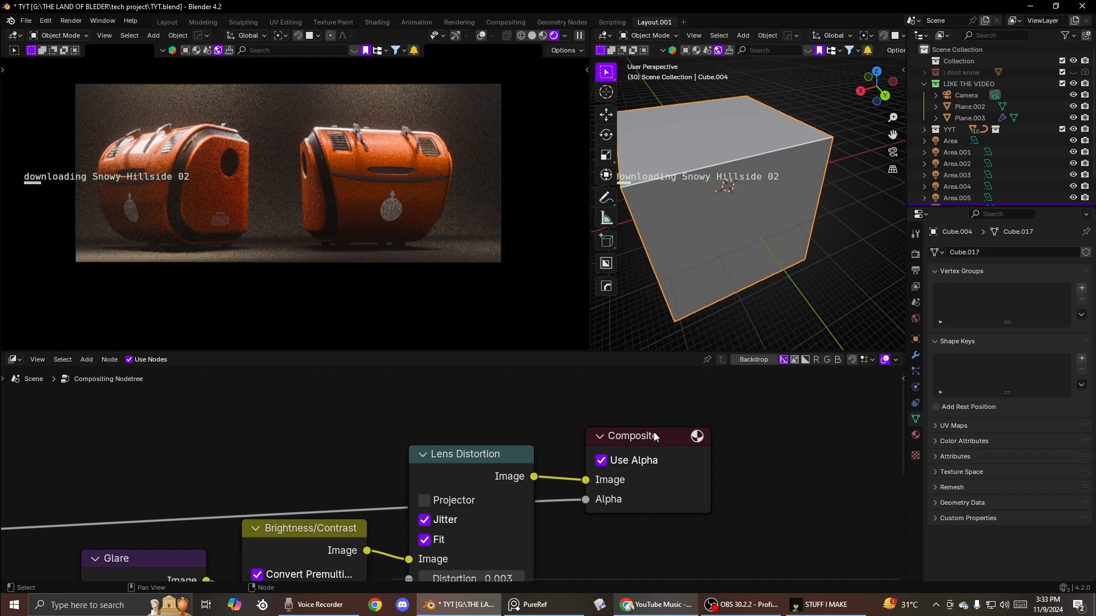
drag(655, 437, 912, 425)
scroll(669, 469, up, 1)
key(F3)
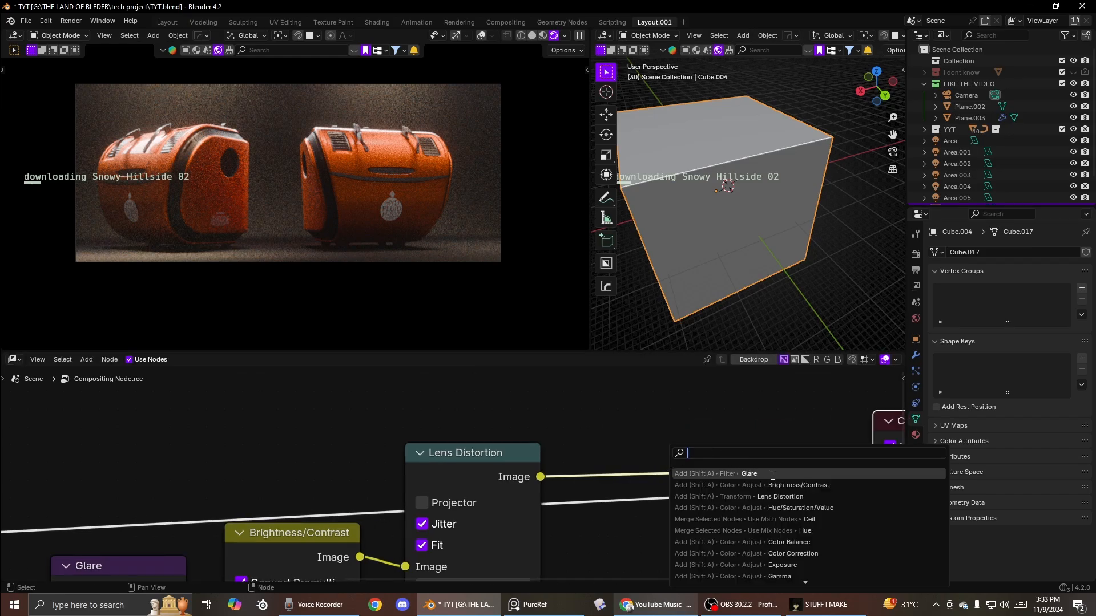
click(795, 507)
click(641, 448)
Step: On the Hue/Saturation/Value node, set Hue to 0.53, Saturation to 1.003 and Value to 1.216
scroll(653, 484, up, 4)
middle_drag(653, 486, 476, 430)
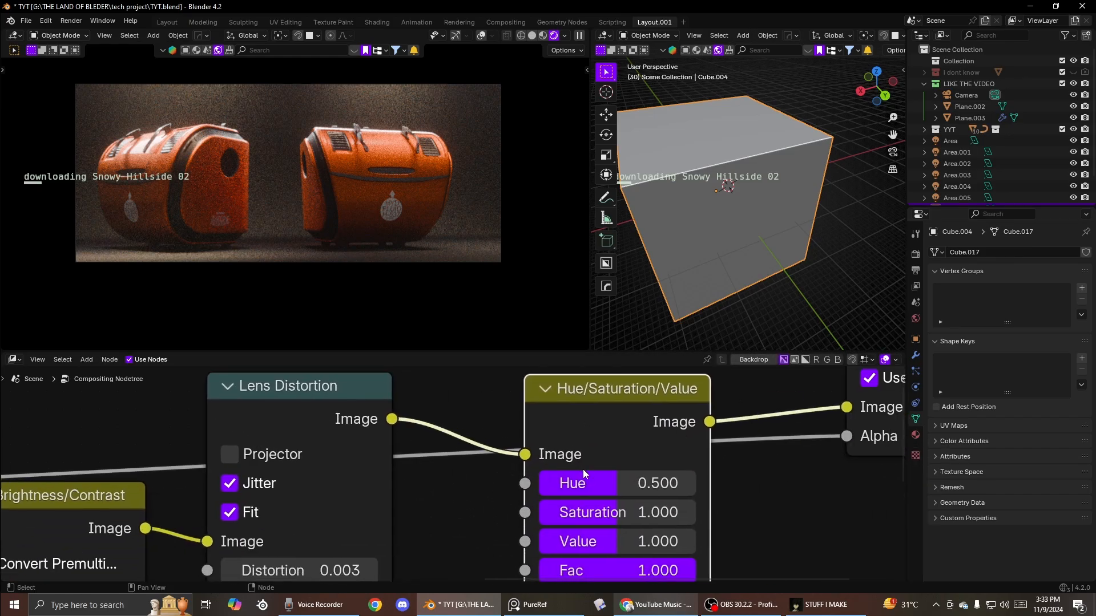
drag(617, 484, 625, 541)
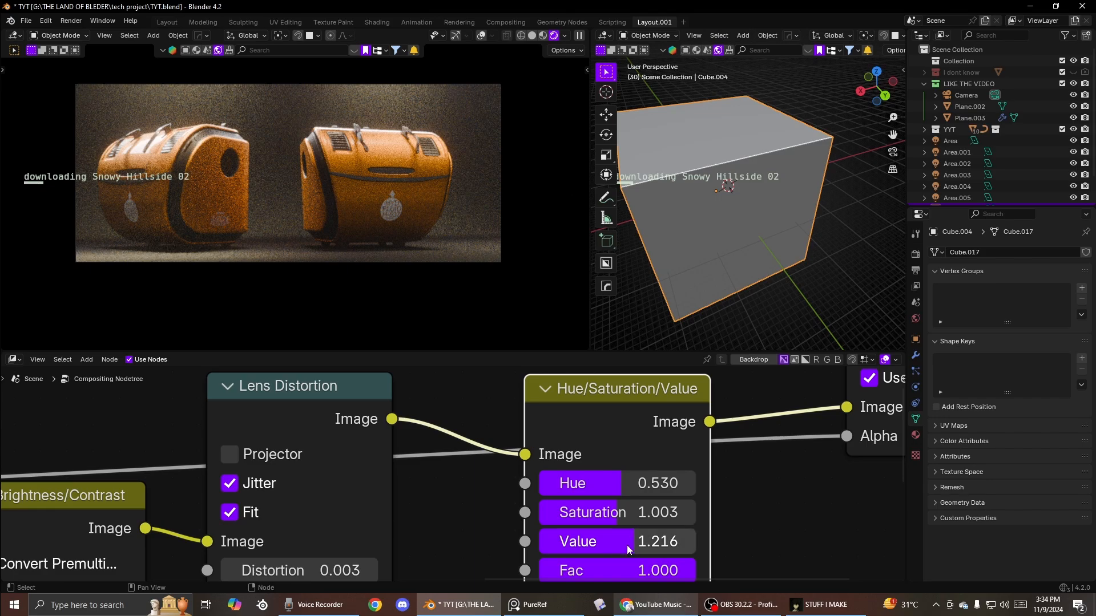
scroll(644, 470, down, 6)
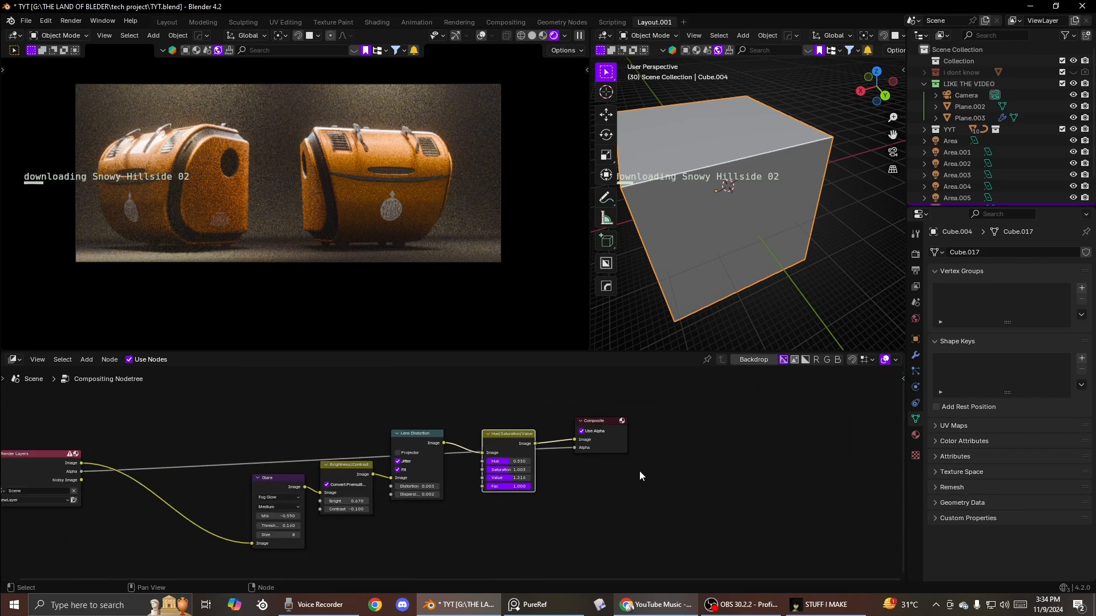
scroll(639, 471, up, 2)
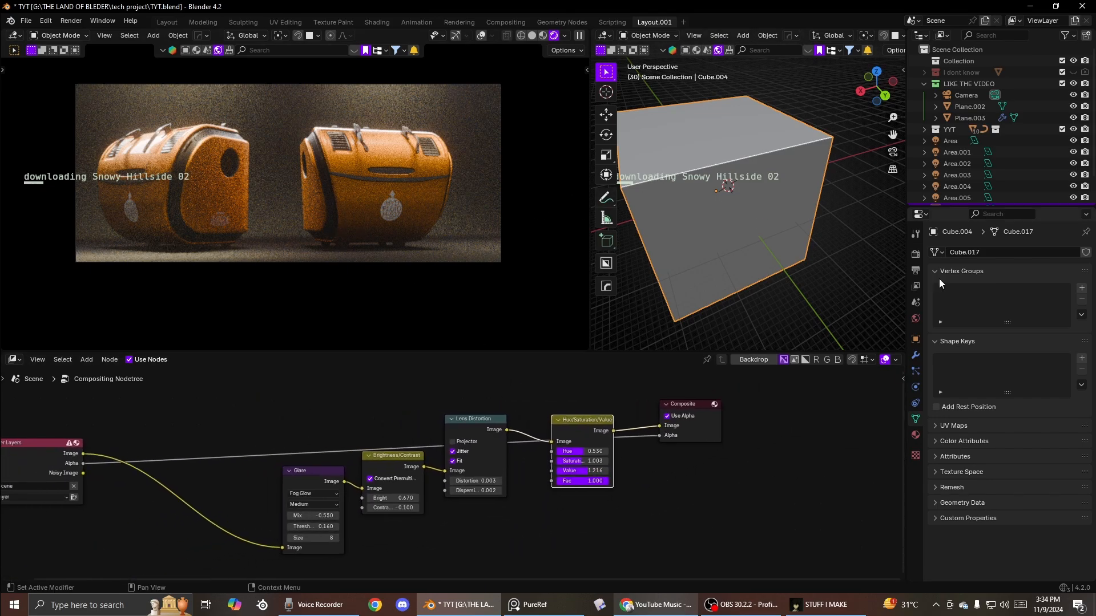
Step: Darken the world background color to an HSV Value of 0.01
click(915, 319)
middle_drag(791, 227, 740, 244)
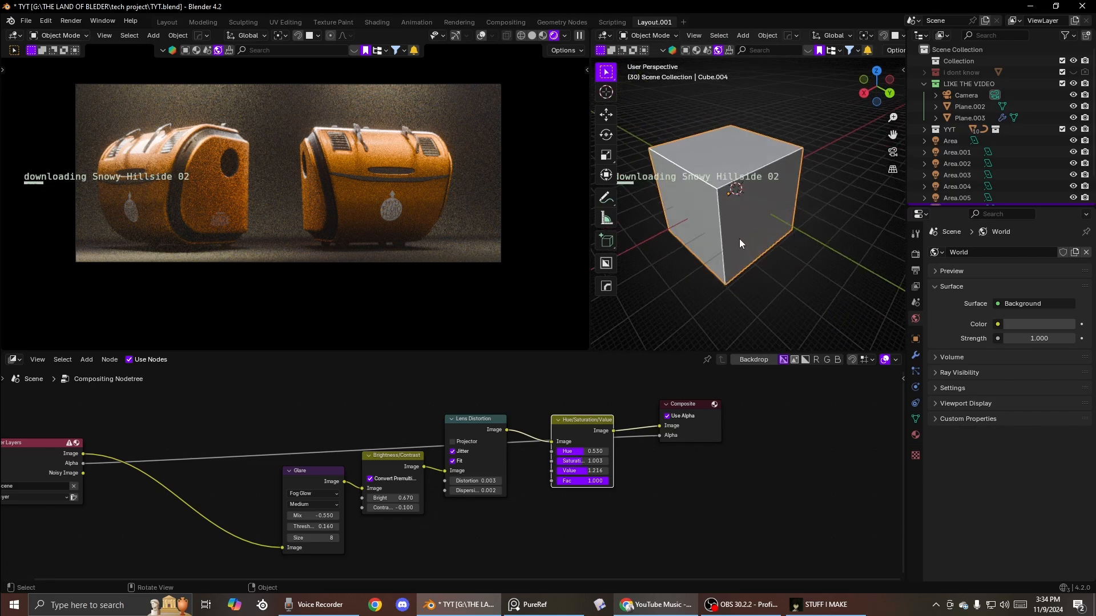
scroll(881, 307, up, 2)
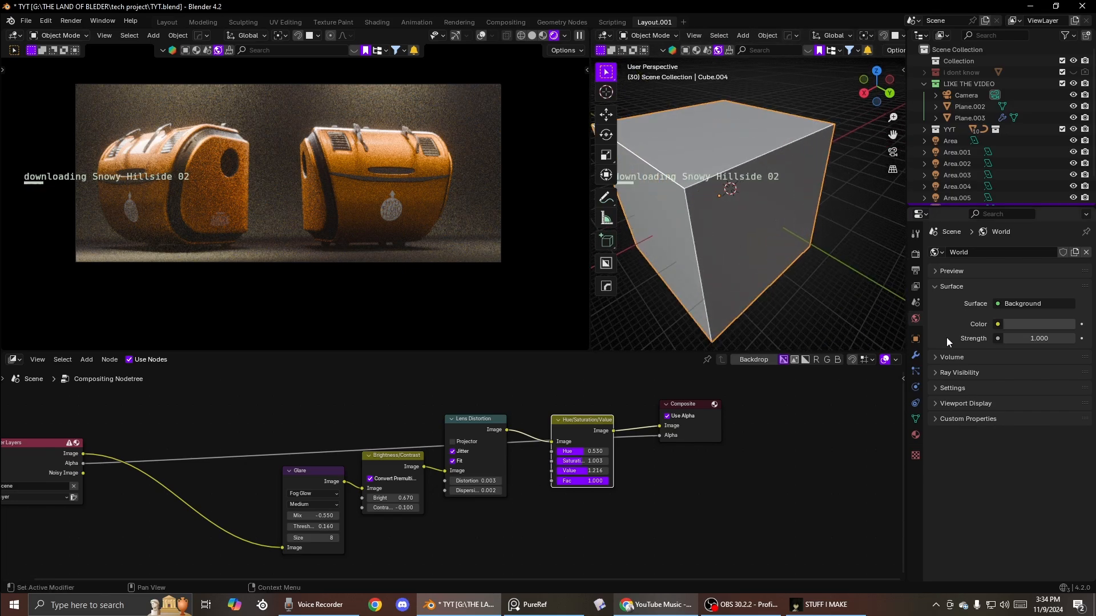
click(1008, 323)
drag(1066, 206, 1065, 244)
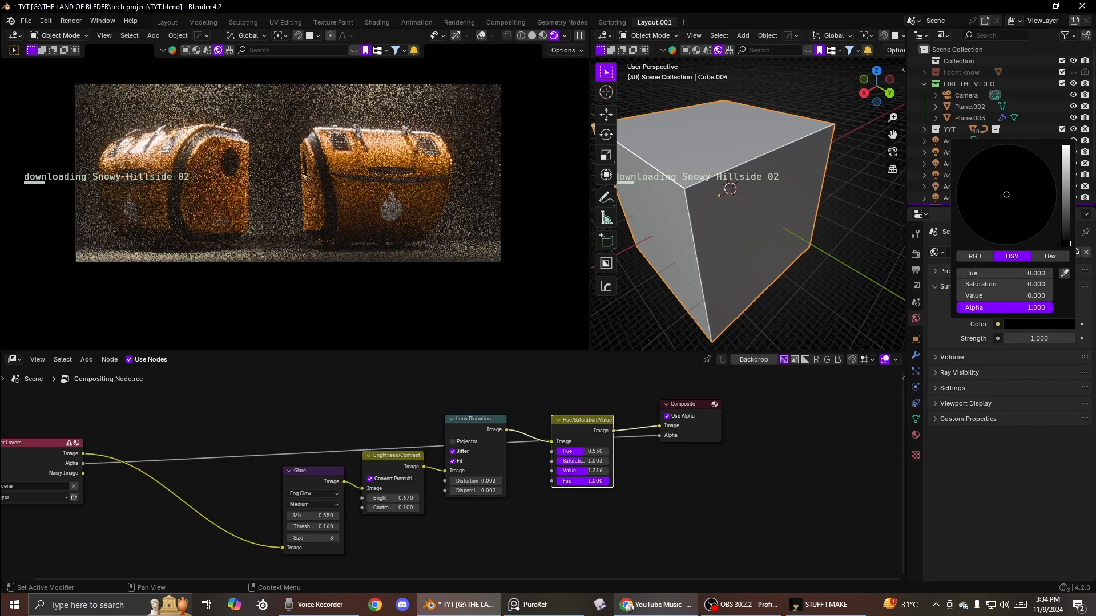
drag(1065, 242, 1065, 233)
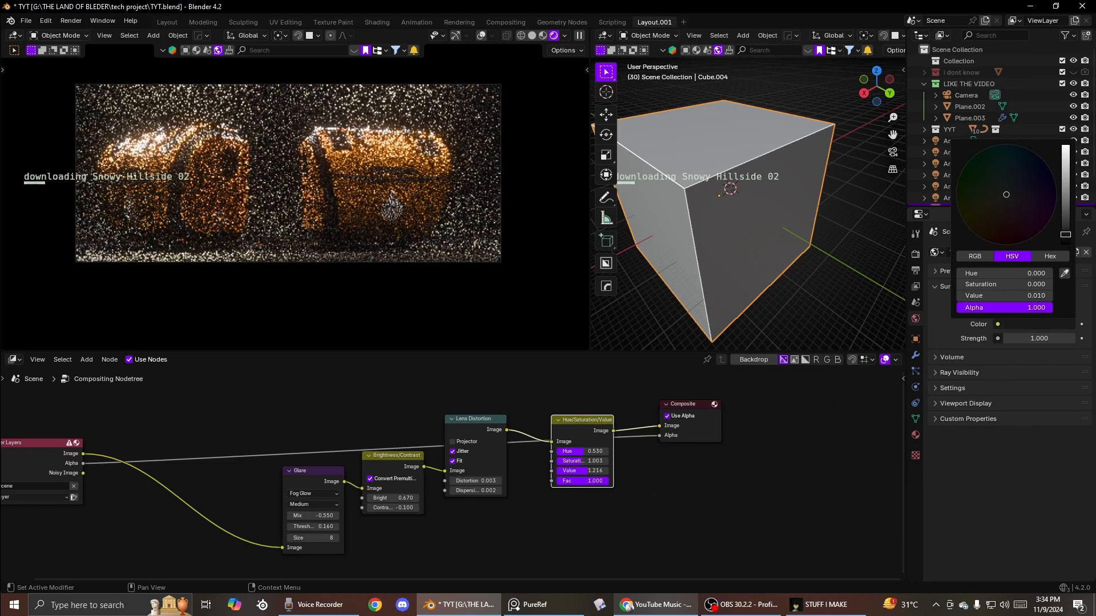
Step: Toggle the compositing nodes off and on to compare the preview with and without the effects
middle_drag(737, 267, 782, 258)
scroll(782, 258, down, 3)
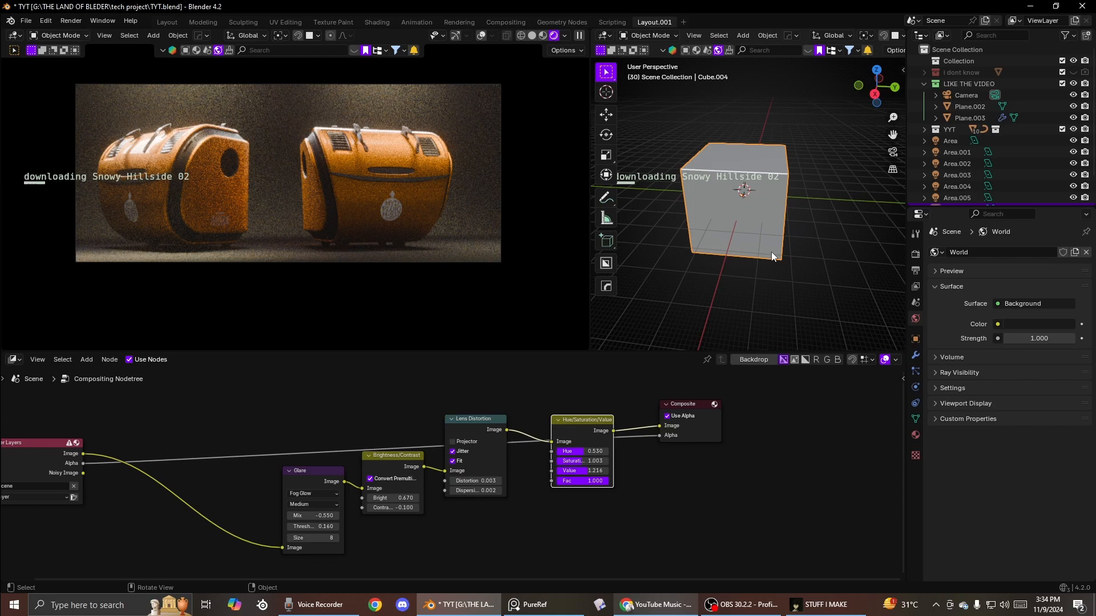
click(129, 360)
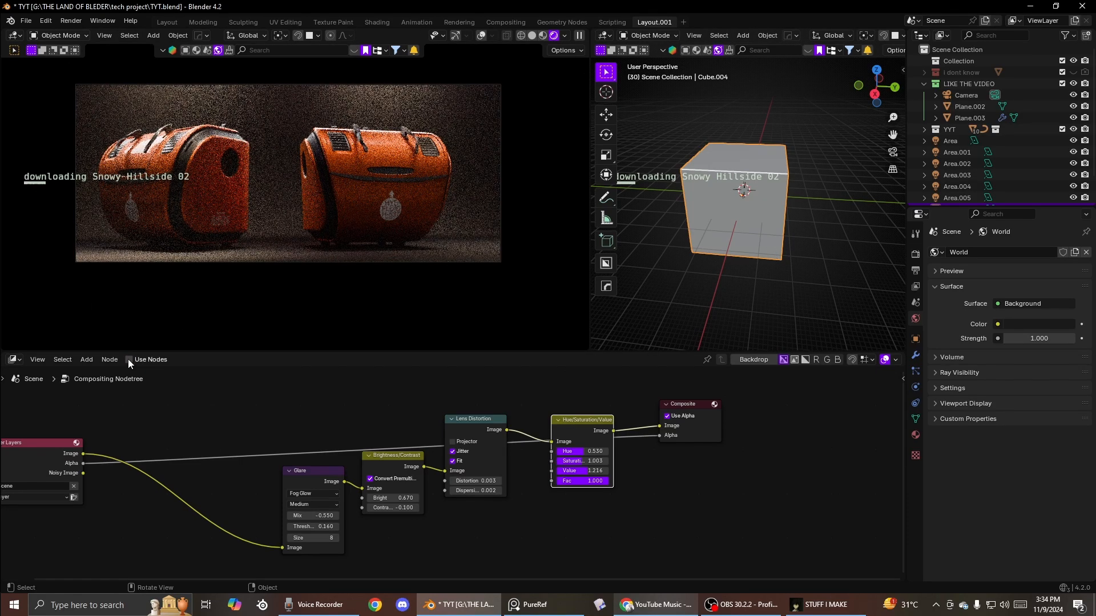
click(130, 359)
click(130, 359)
click(130, 359)
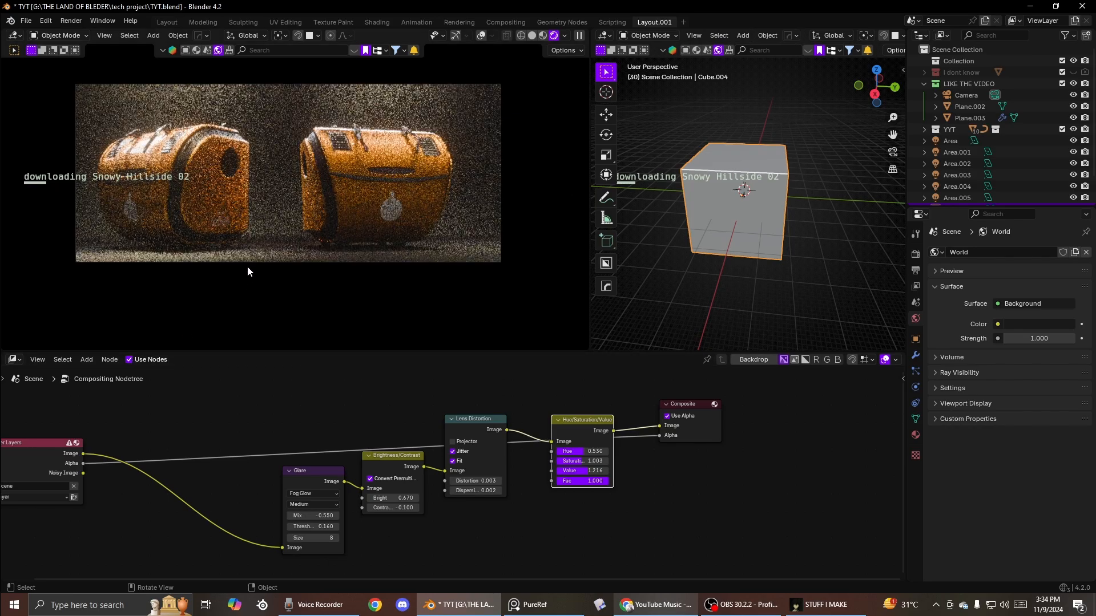
Step: Check the composited generators up close and save the file
scroll(488, 156, up, 5)
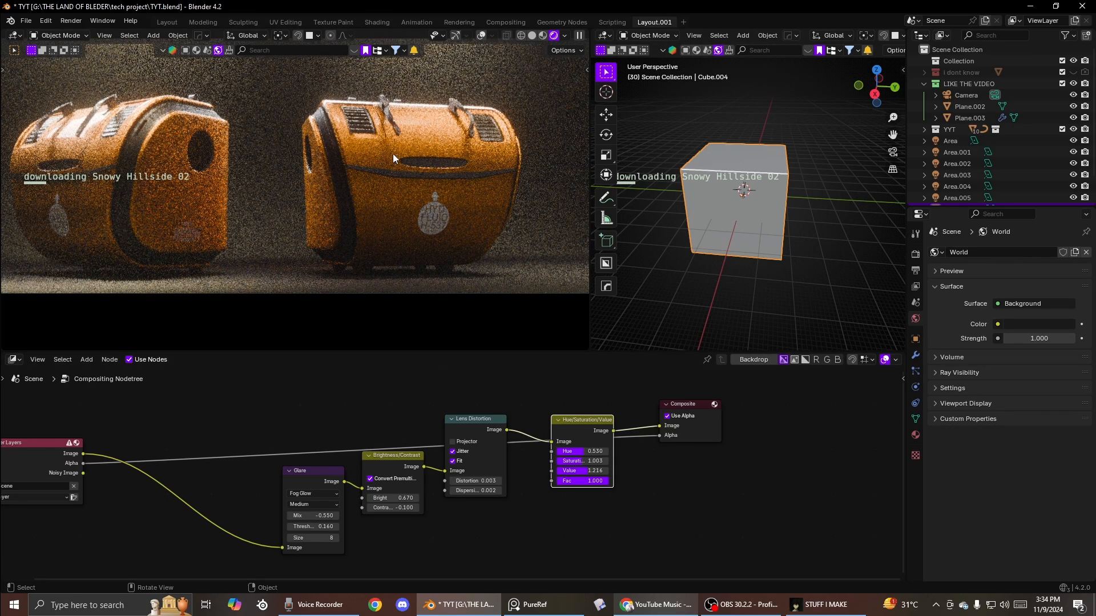
scroll(393, 153, down, 4)
key(ctrl+s)
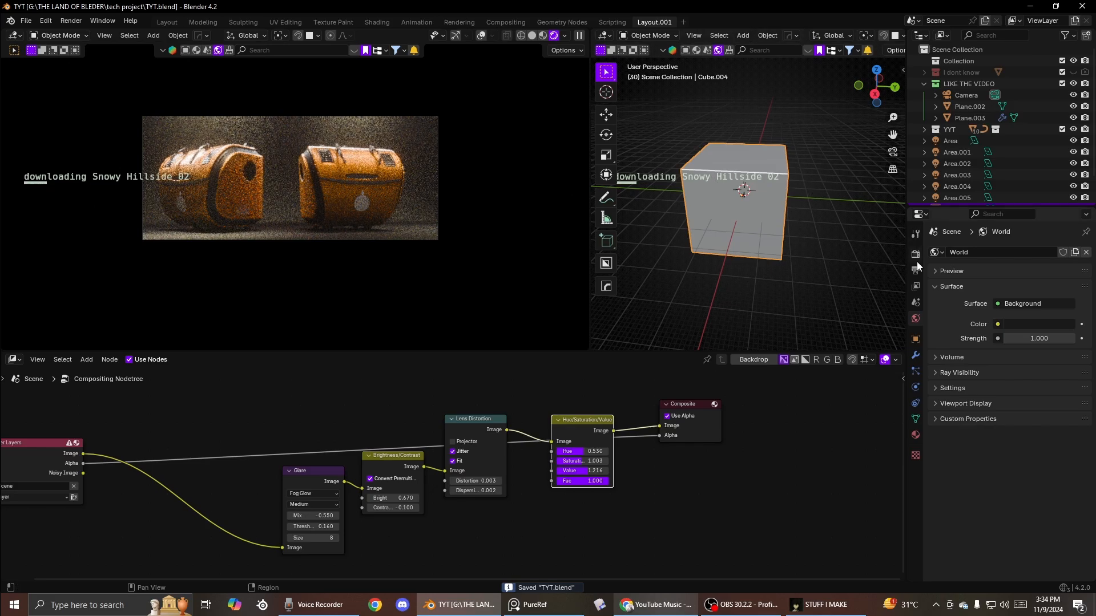
Step: Set Max Samples to 32 for both viewport and render, and enable viewport denoising
click(916, 255)
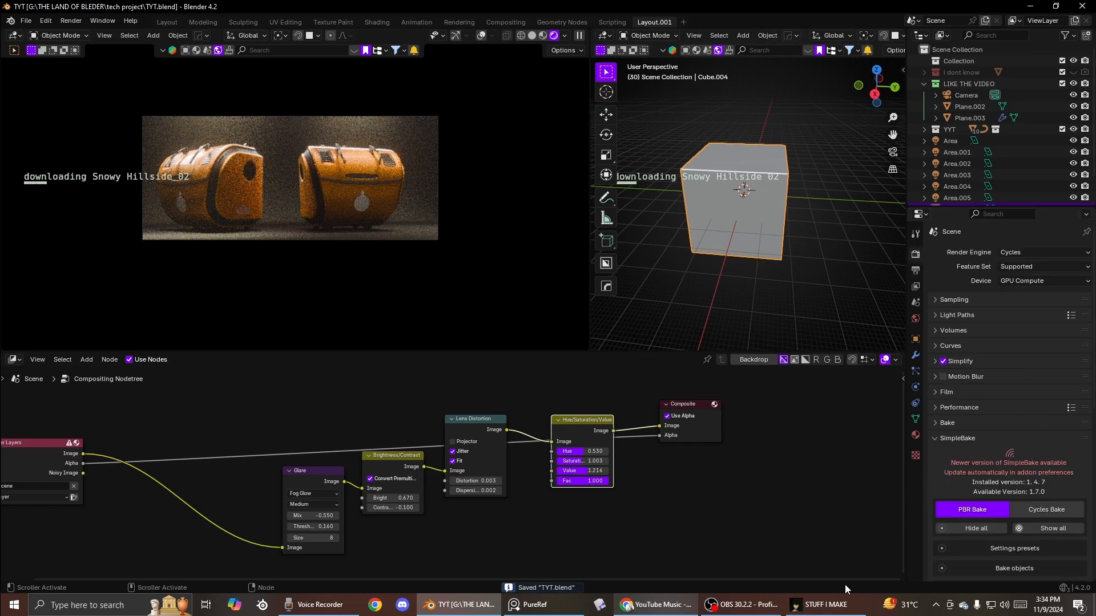
click(937, 305)
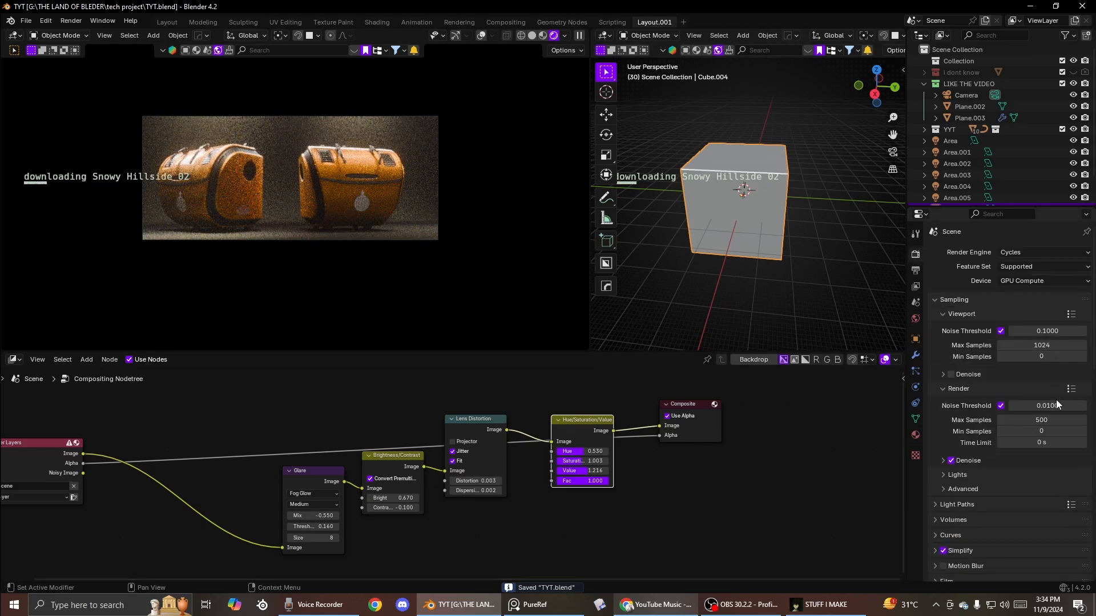
text(32)
key(Return)
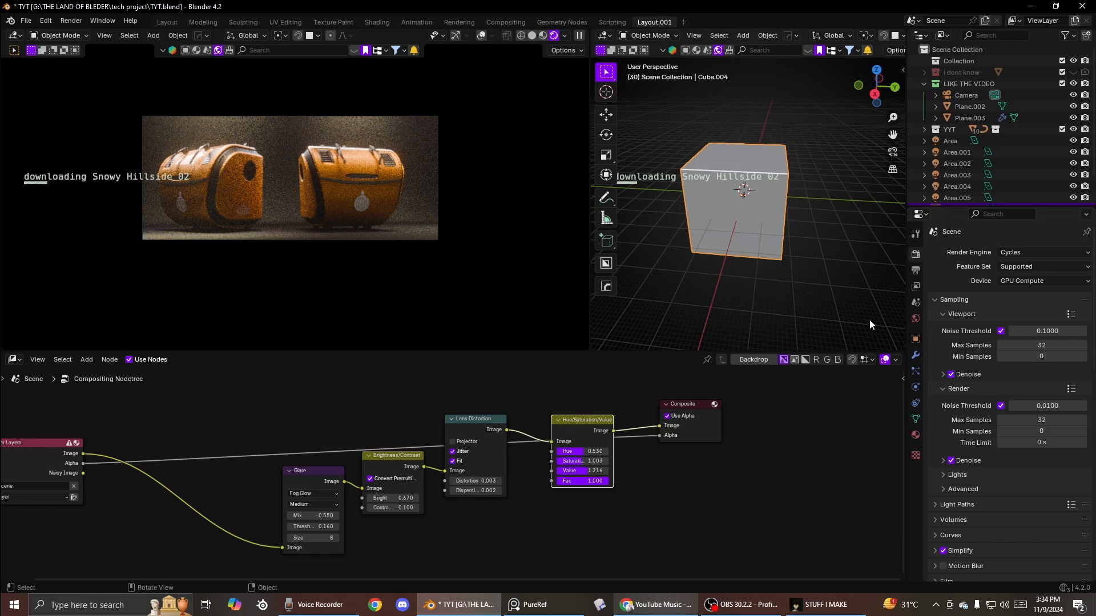
Step: Set the Color Management curves' Black Level to R 0.002, G 0.004, B 0.004 and White Level to R 1.205, G 1.032, B 1.005
scroll(1054, 429, down, 4)
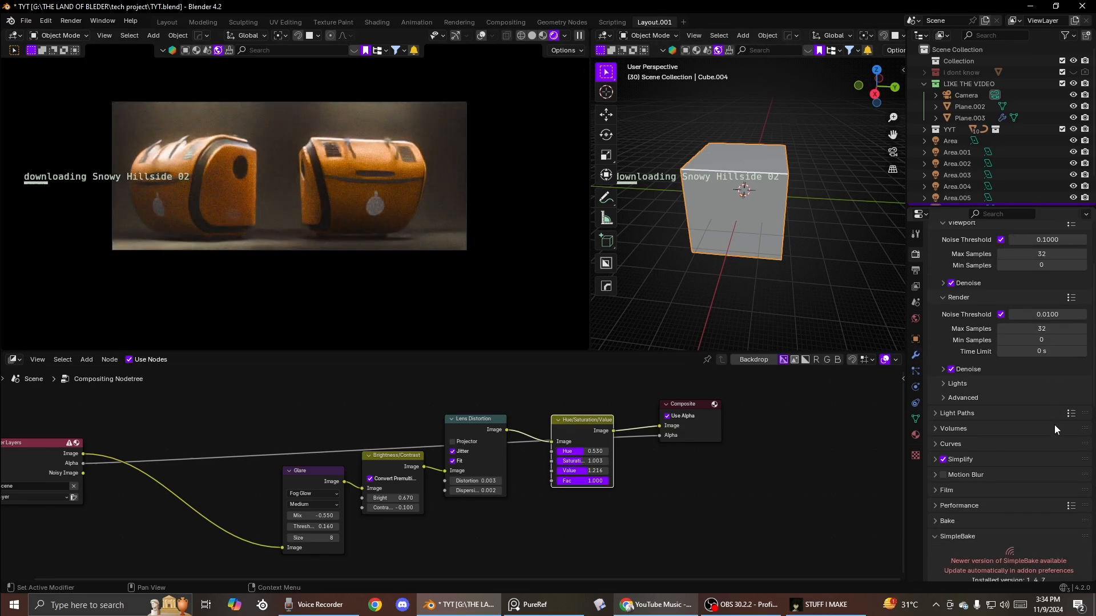
scroll(1054, 425, down, 10)
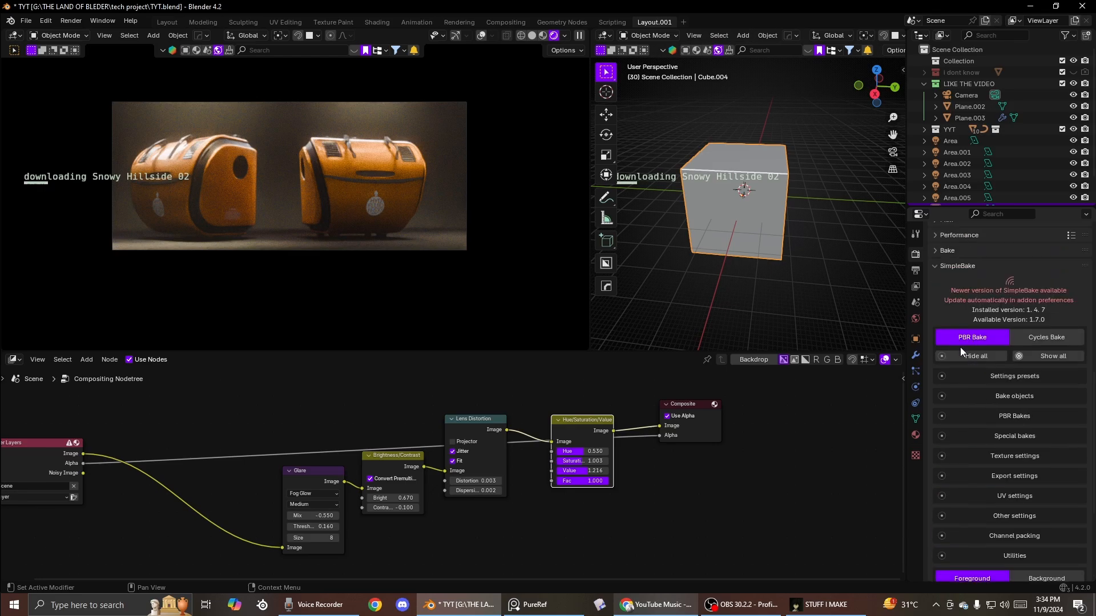
scroll(960, 347, up, 3)
click(936, 336)
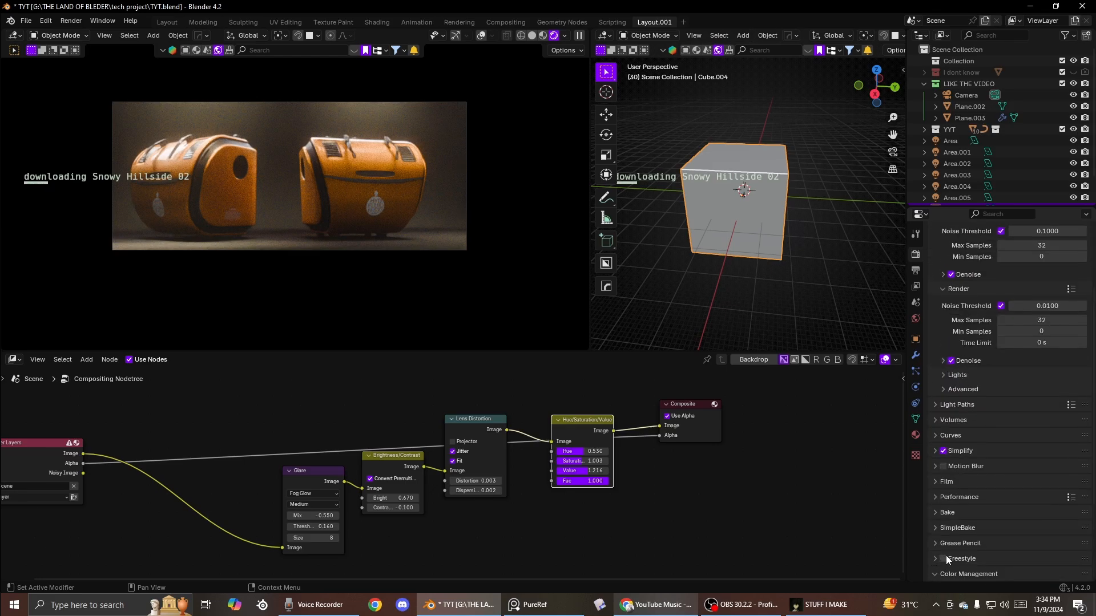
scroll(971, 542, down, 5)
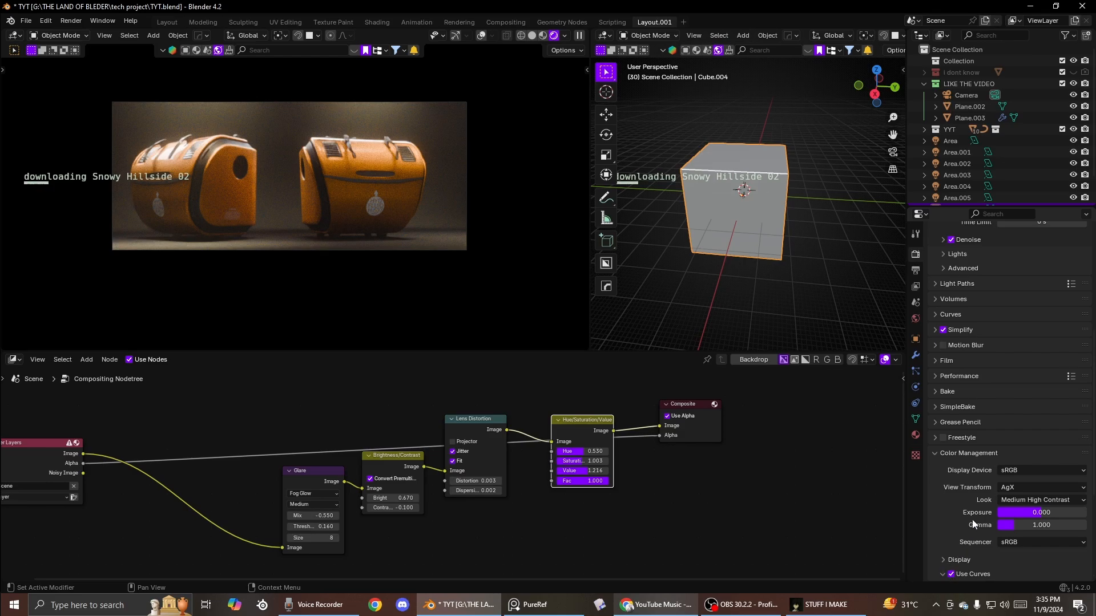
scroll(971, 519, down, 7)
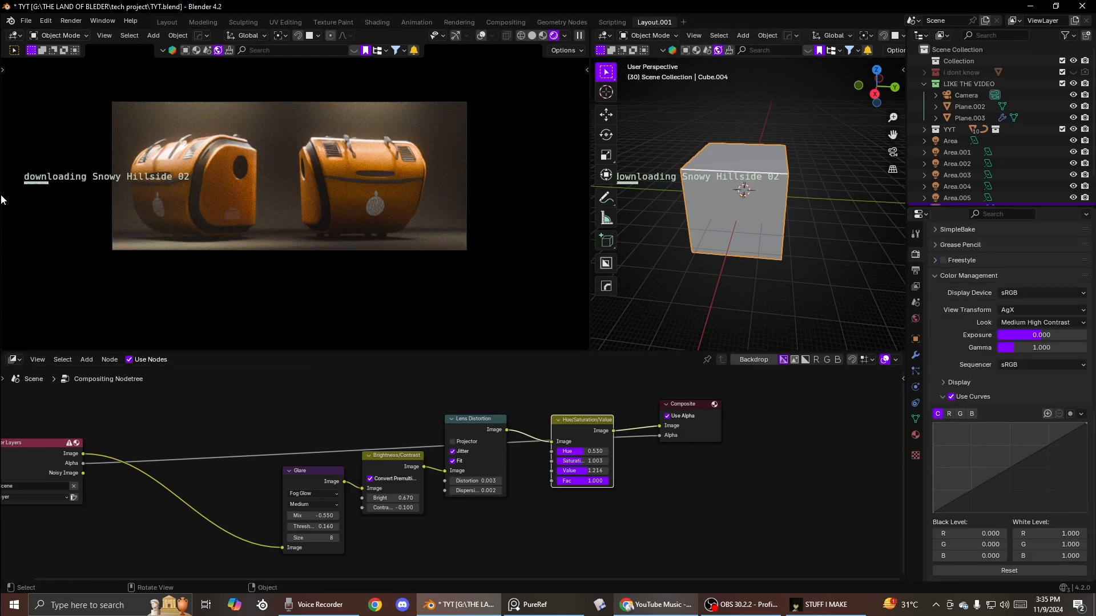
scroll(323, 274, up, 2)
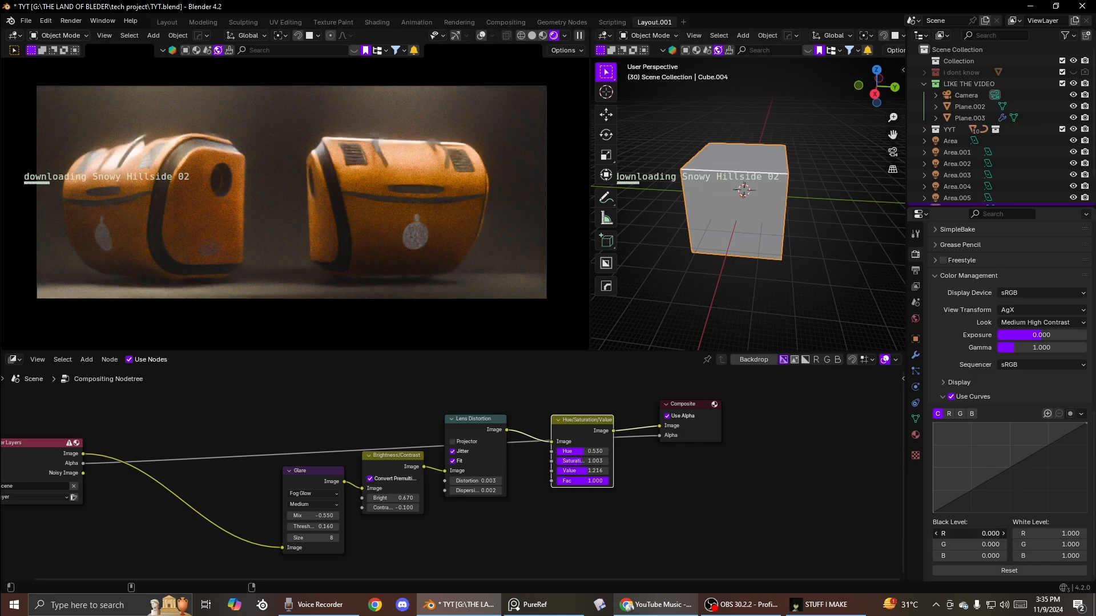
drag(976, 534, 977, 544)
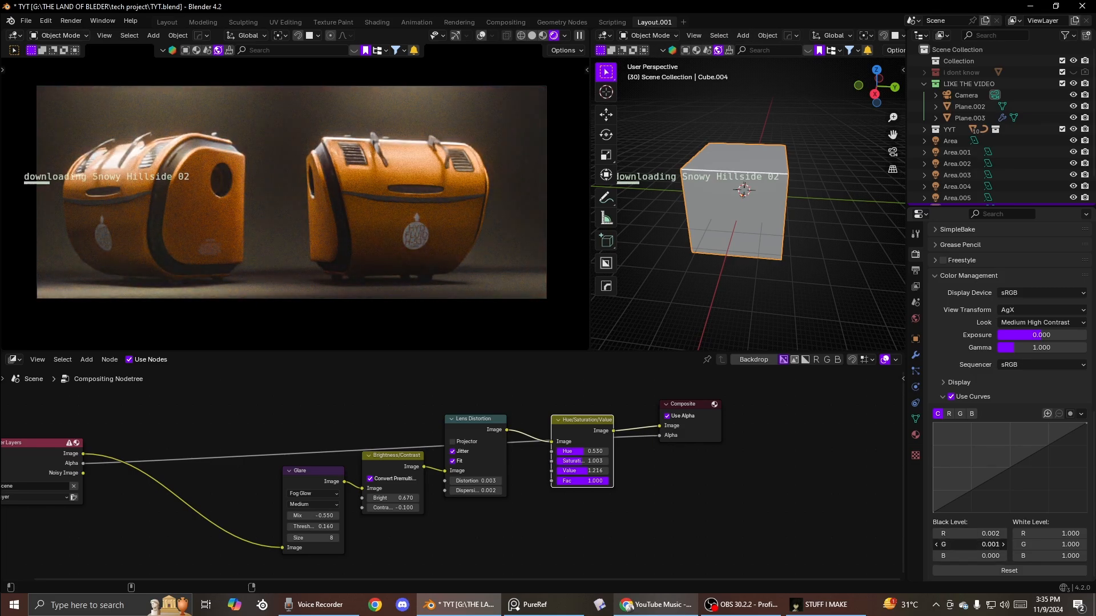
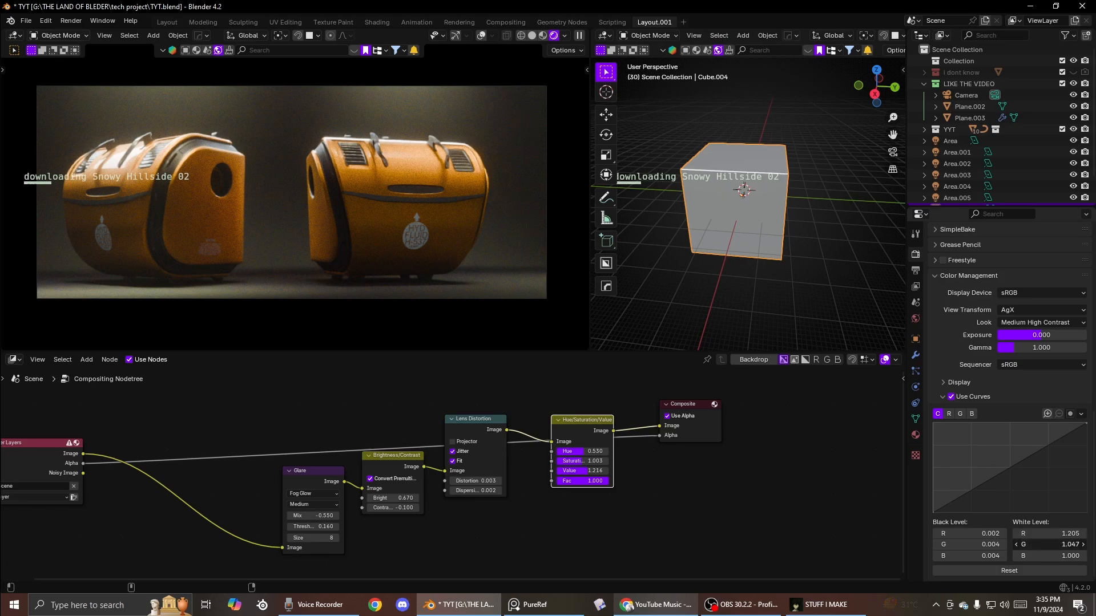
drag(1049, 545, 1063, 545)
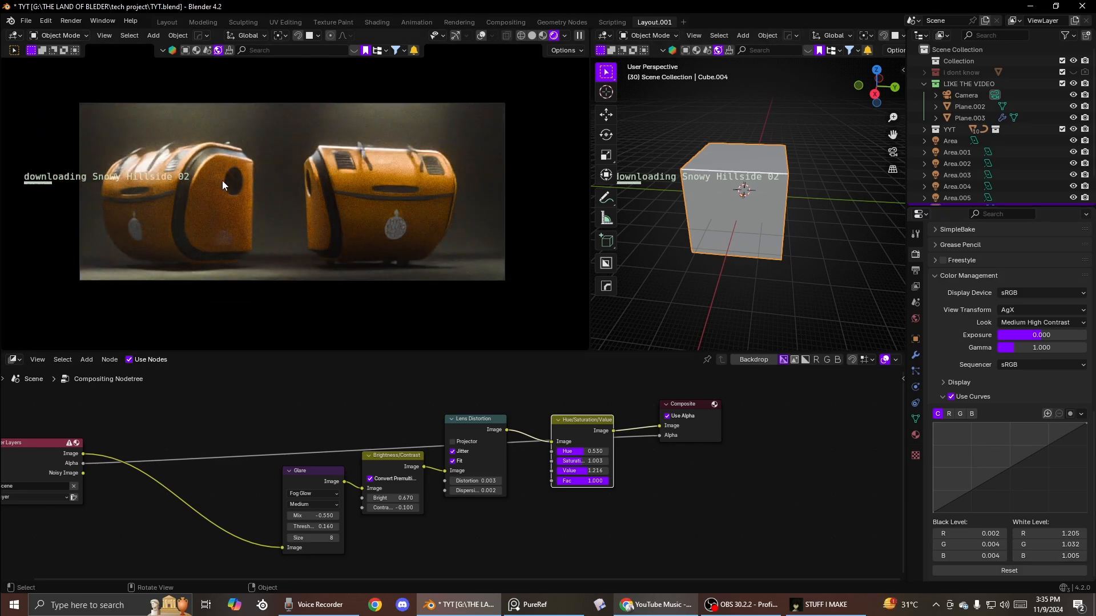
Step: Select the main body of one generator in the solid-shaded viewport, framed on its lower side face
middle_drag(717, 191, 758, 213)
scroll(806, 197, up, 10)
scroll(639, 204, up, 3)
scroll(758, 214, up, 2)
scroll(742, 207, up, 5)
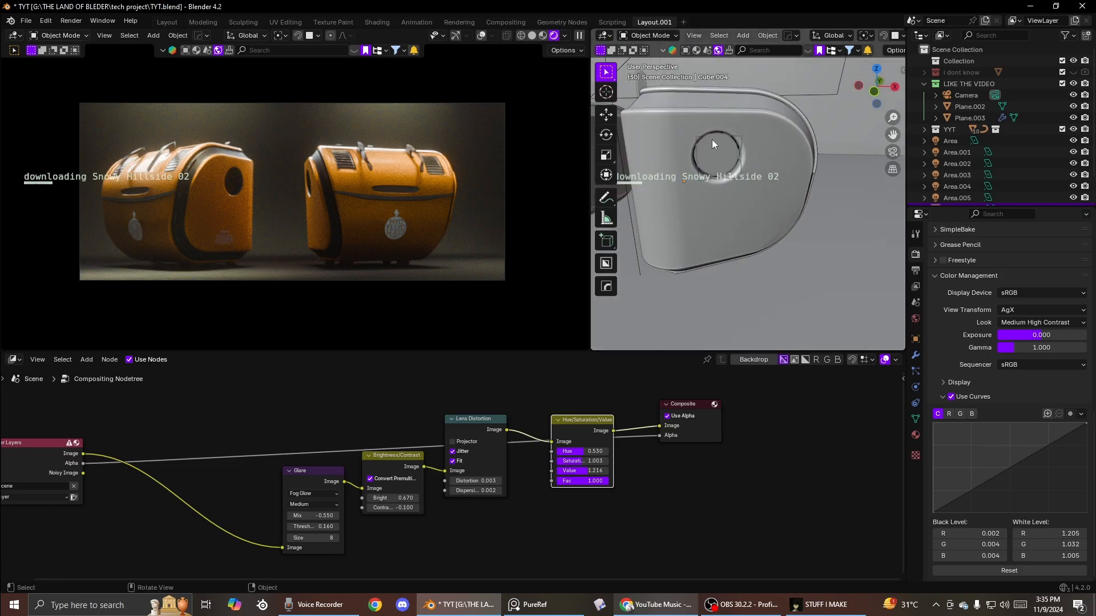
click(714, 148)
scroll(718, 162, up, 1)
scroll(718, 162, down, 5)
mouse_move(718, 206)
middle_down()
mouse_move(690, 180)
mouse_move(762, 210)
mouse_move(836, 169)
mouse_move(869, 178)
mouse_move(718, 220)
middle_up()
scroll(690, 179, down, 1)
scroll(763, 201, up, 3)
click(718, 220)
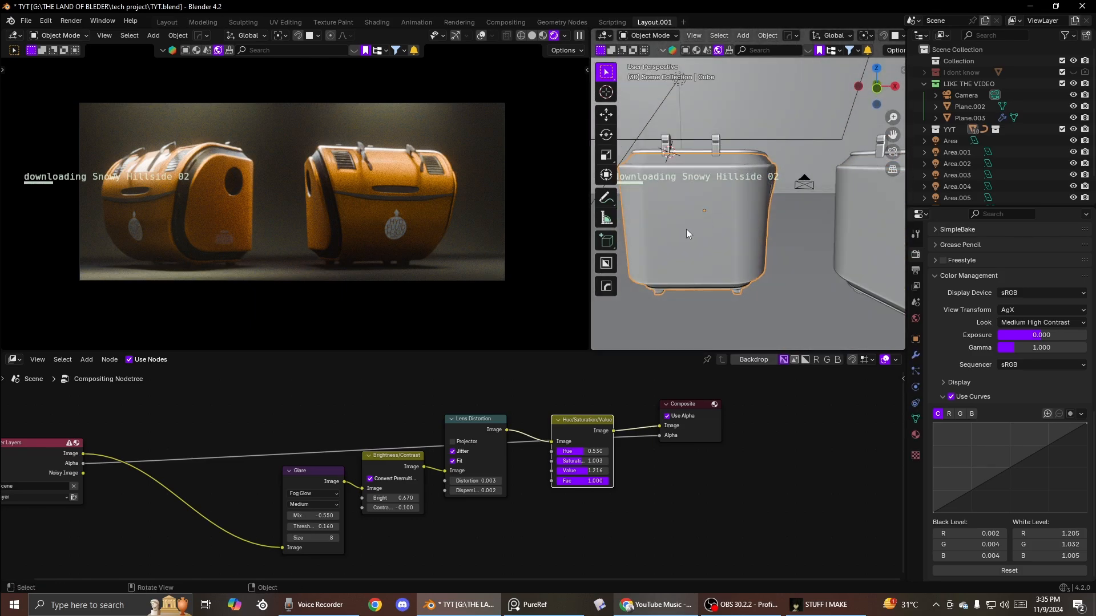
key(Tab)
click(682, 255)
middle_drag(682, 254, 734, 193)
scroll(696, 229, up, 2)
key(Tab)
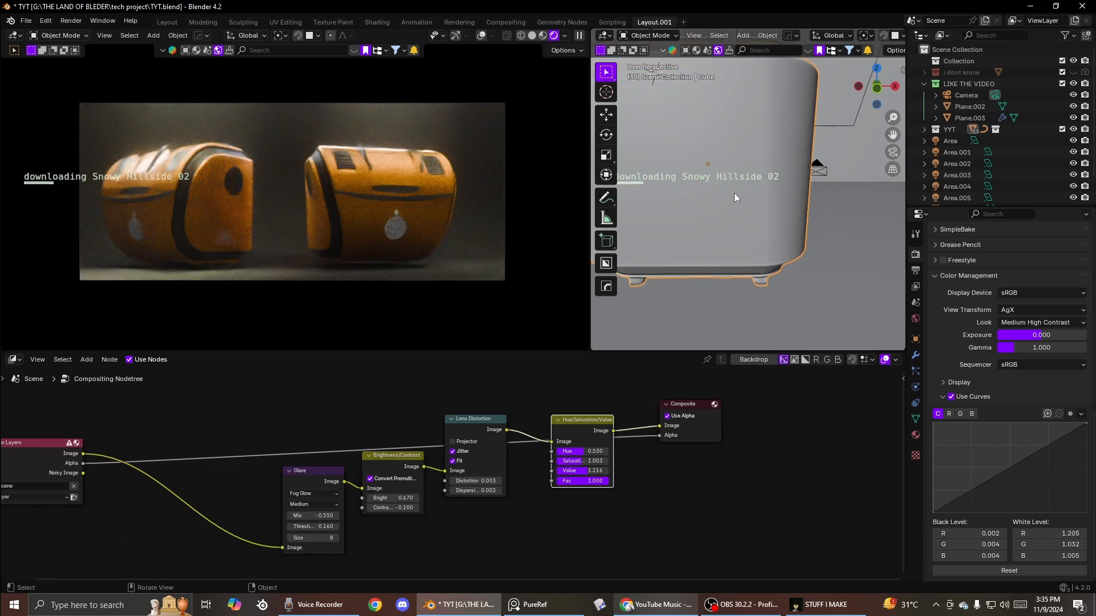
Step: Widen the solid-shaded viewport and bring up the KIT OPS add-on's insert library
key(n)
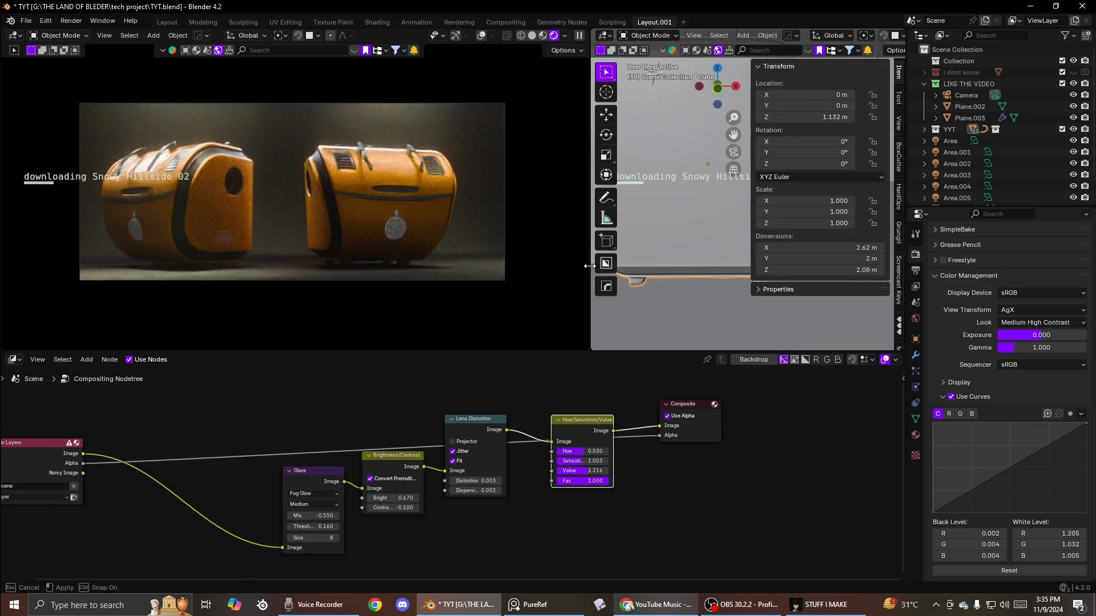
drag(590, 266, 417, 265)
scroll(649, 242, down, 3)
shift+middle_drag(648, 242, 695, 239)
click(899, 324)
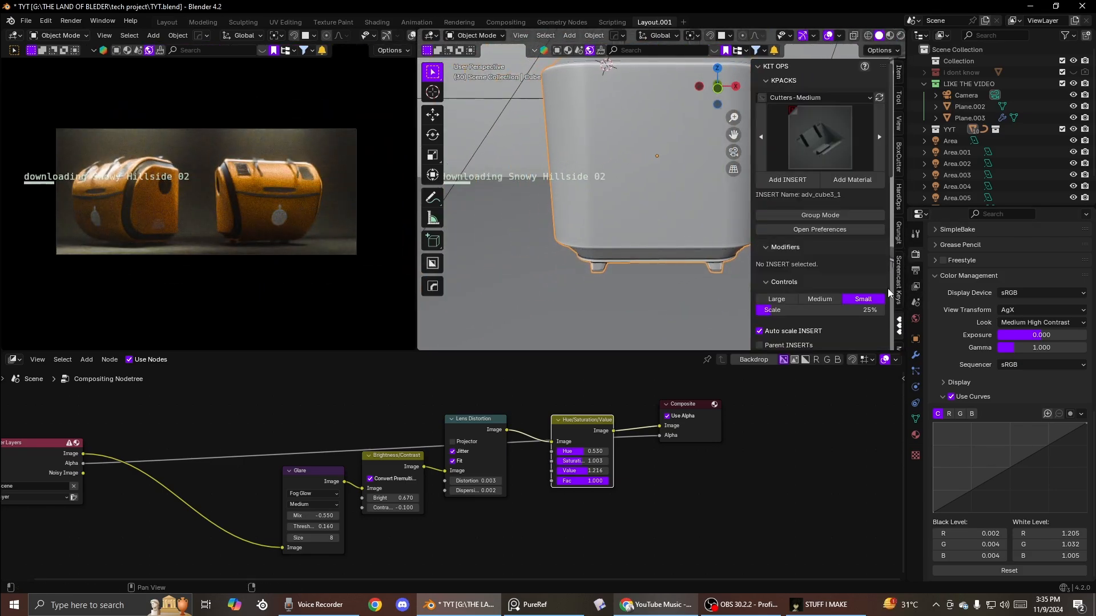
Step: Browse the EEVEE ft and HardOps-Subsets packs in KIT OPS for a suitable insert
click(820, 137)
click(813, 98)
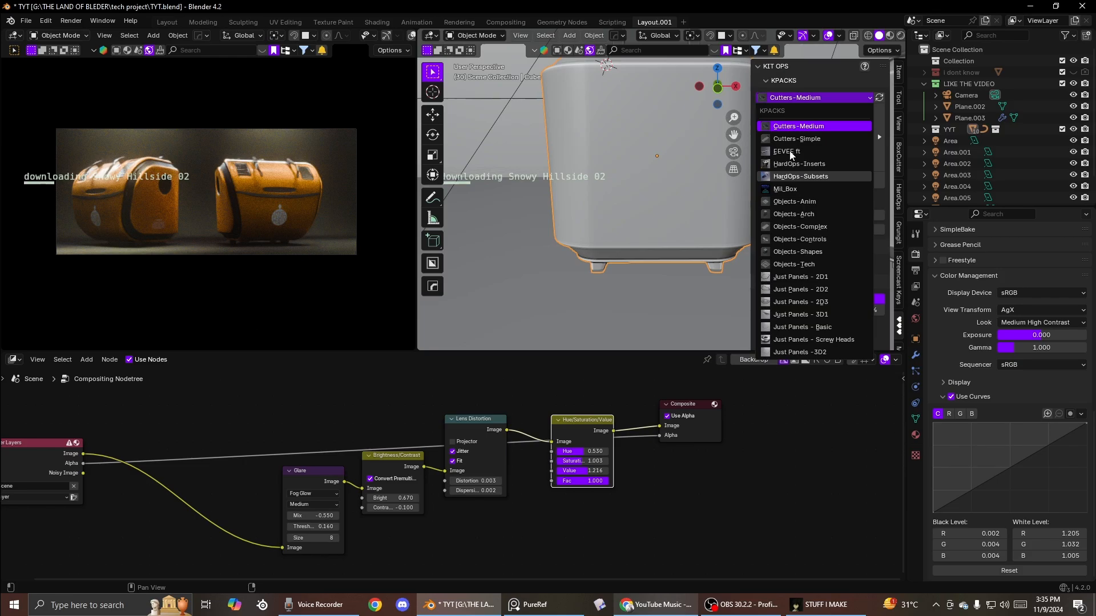
click(792, 153)
click(789, 98)
click(795, 93)
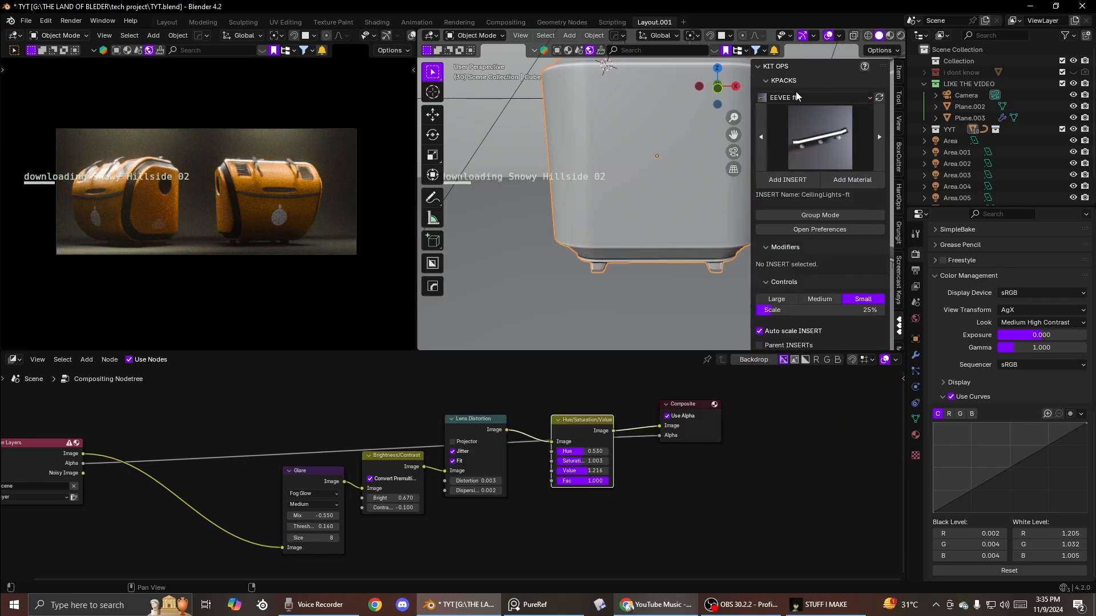
click(795, 96)
click(788, 177)
click(827, 145)
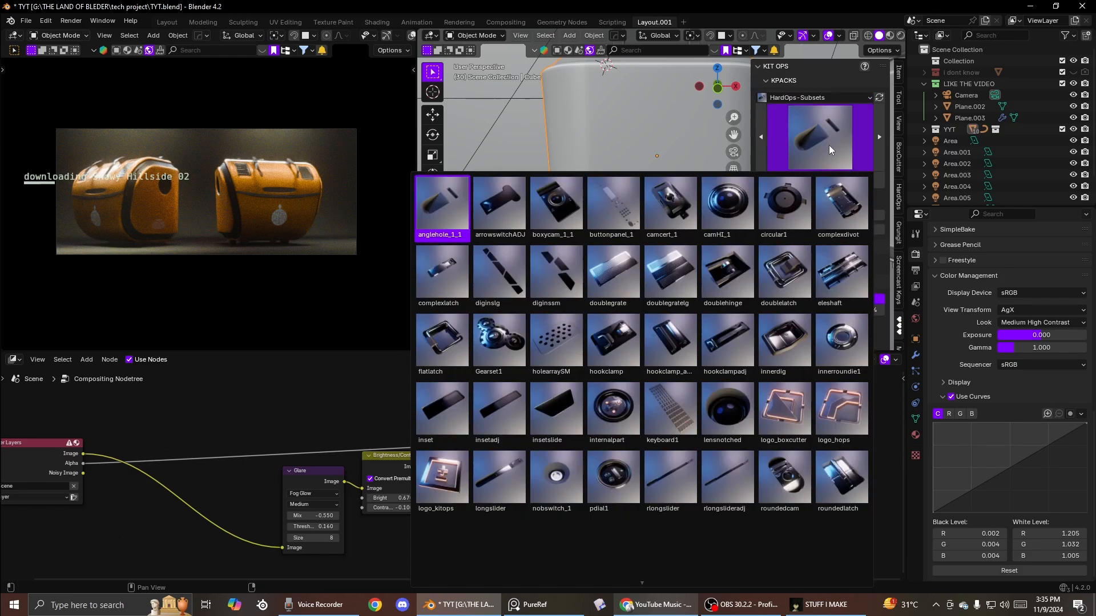
Step: Add the hatchcoupler insert from the HardOps-Inserts pack onto the lower side face of the generator body
click(811, 98)
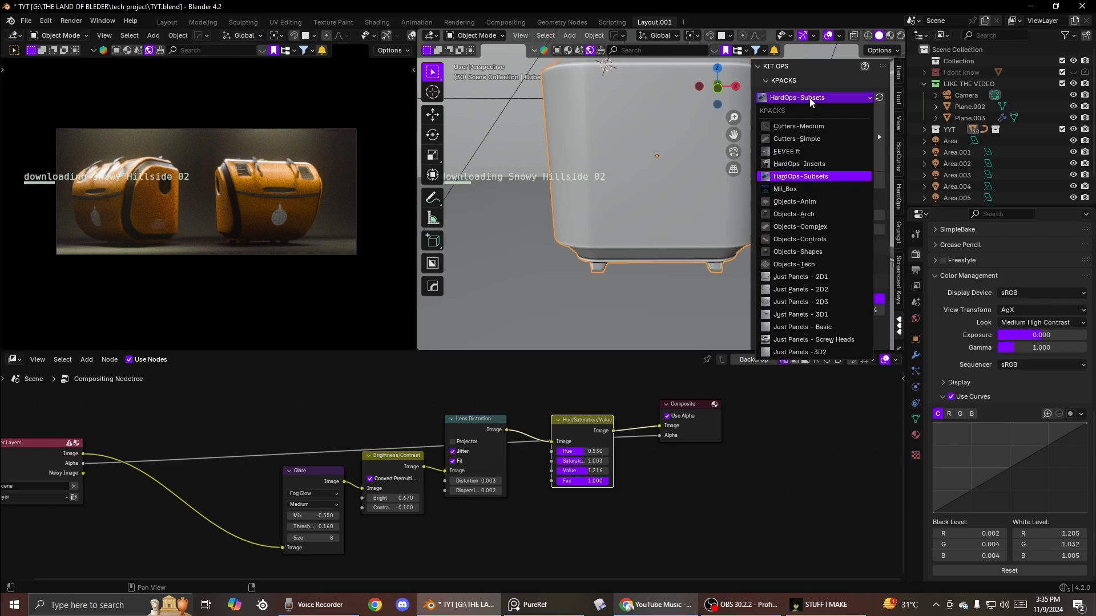
click(800, 164)
click(827, 155)
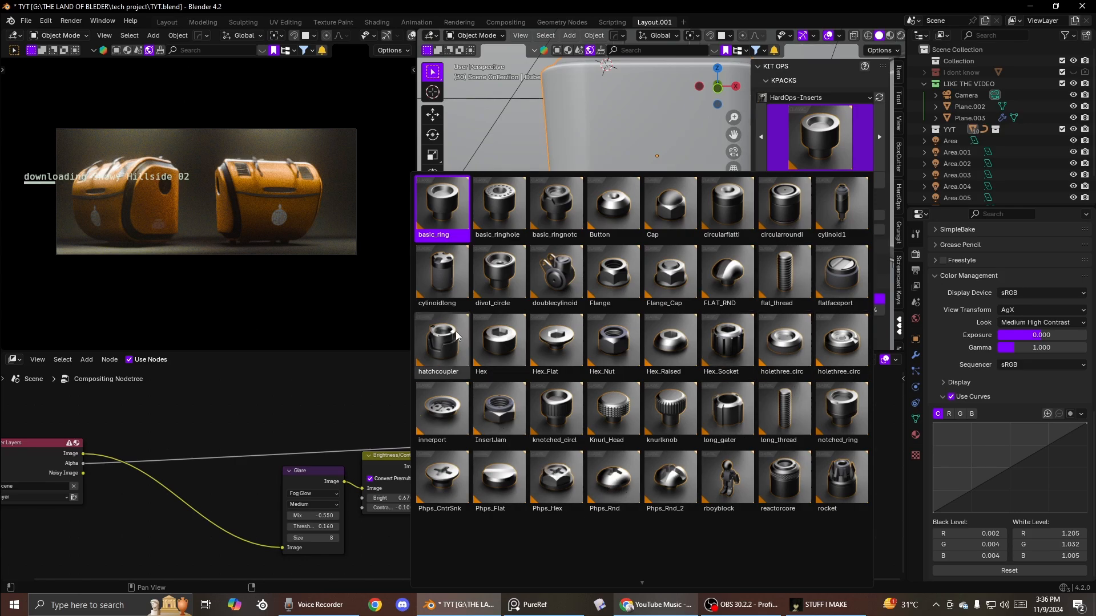
click(442, 340)
click(788, 181)
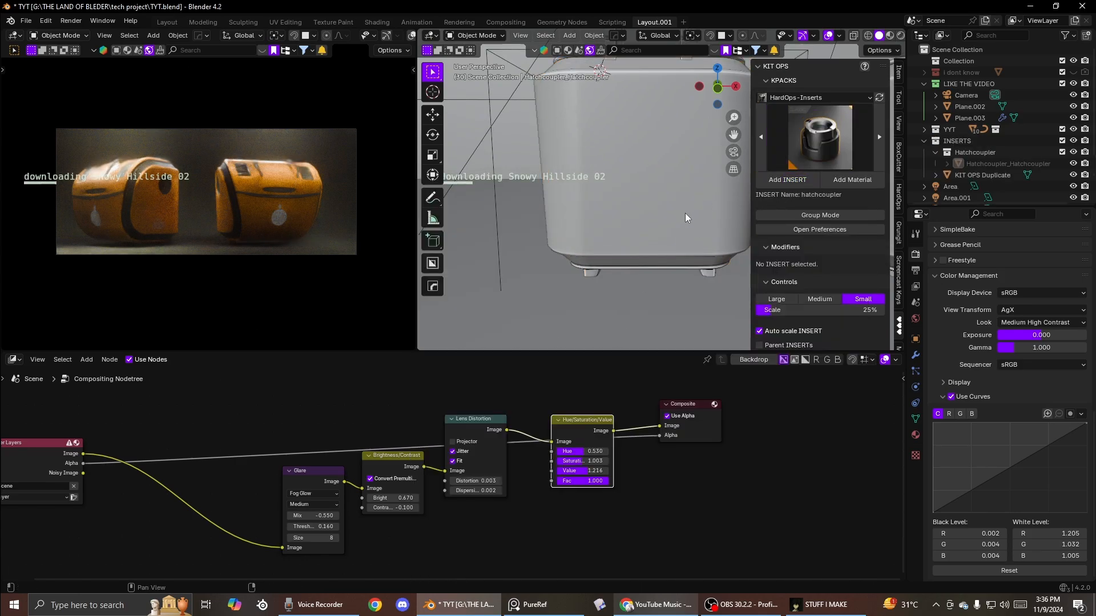
click(690, 223)
Step: Scale the hatchcoupler to 0.705 and place a duplicate beside it along the X axis
key(s)
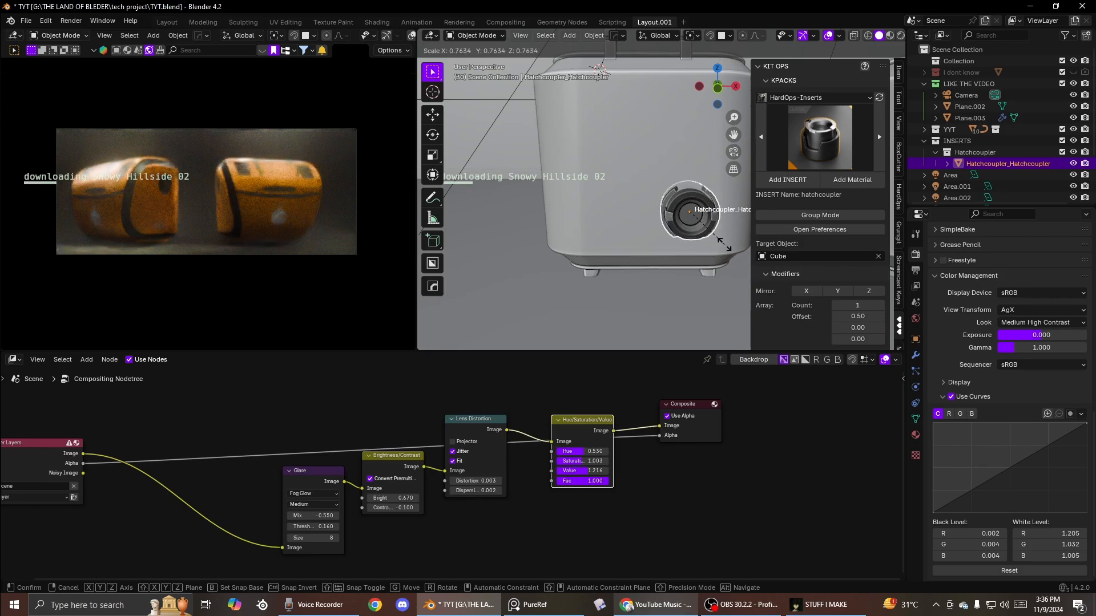
click(716, 240)
key(shift+d)
key(x)
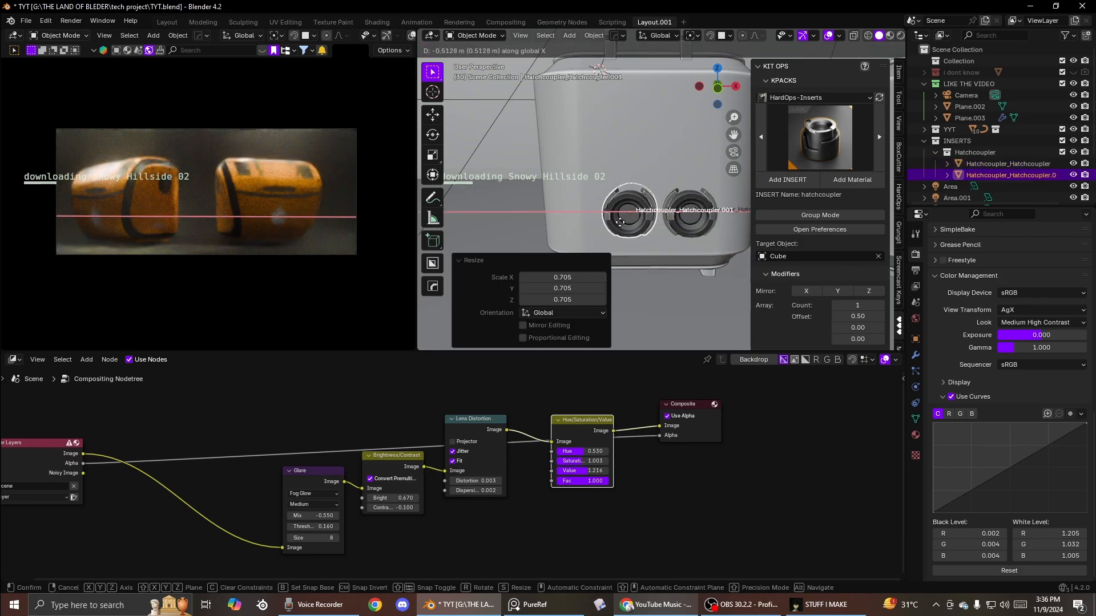
click(611, 224)
Step: Apply a HardOps bevel with a 30° angle limit to both hatchcouplers
scroll(645, 223, up, 2)
shift+click(687, 221)
scroll(687, 203, up, 2)
key(q)
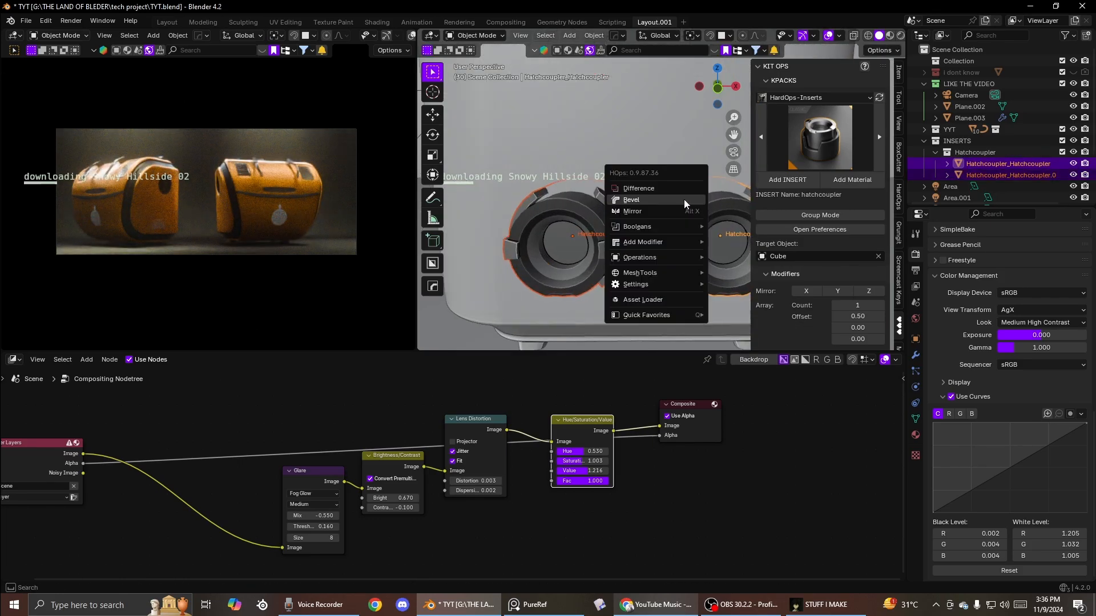
click(685, 201)
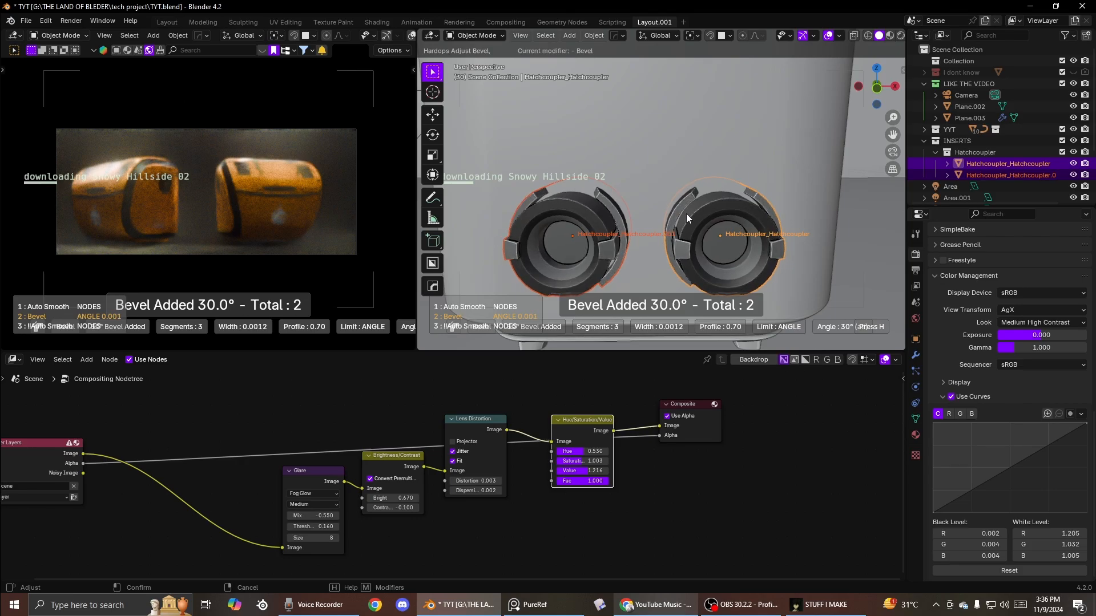
click(685, 214)
Step: Duplicate a side hatchcoupler to the round opening on the generator's end face and rotate it 90° about Z
key(n)
scroll(641, 203, down, 2)
middle_drag(641, 203, 609, 263)
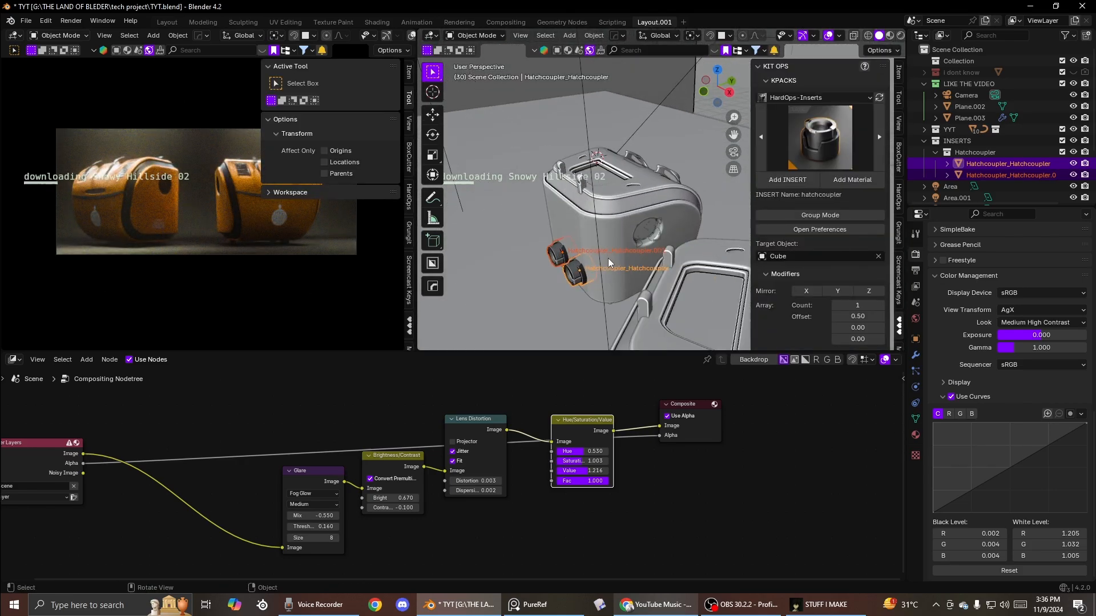
click(579, 275)
key(shift+d)
click(655, 234)
middle_drag(651, 234, 546, 230)
key(g)
click(645, 226)
scroll(650, 225, up, 2)
text(rz)
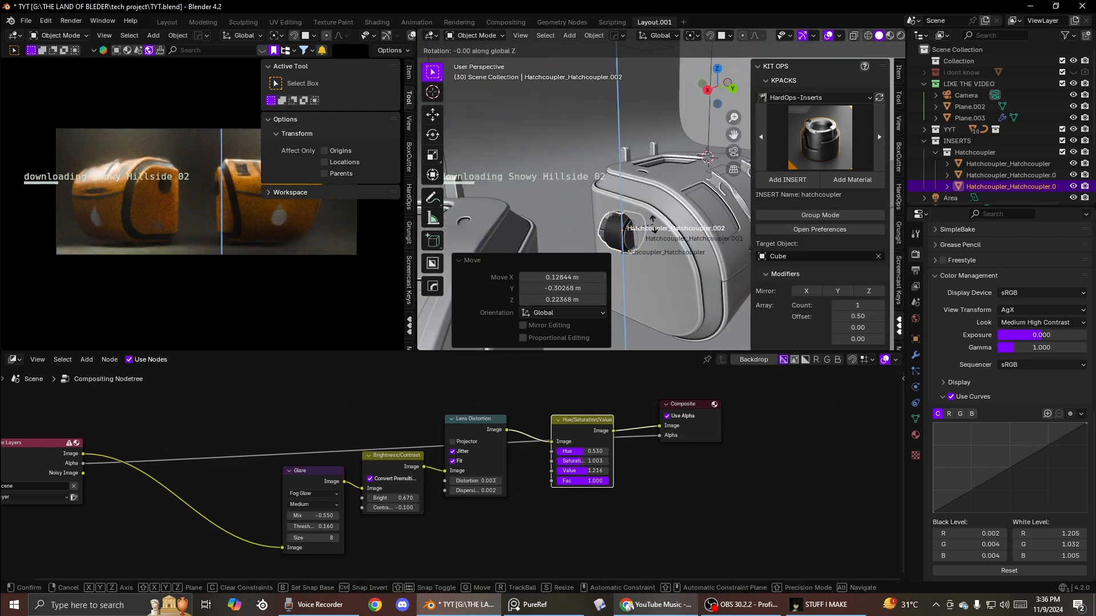
text(9)
click(653, 225)
Step: Move the rotated hatchcoupler into the end face's round opening and delete the object already sitting in that opening
scroll(652, 201, up, 2)
middle_drag(652, 200, 673, 173)
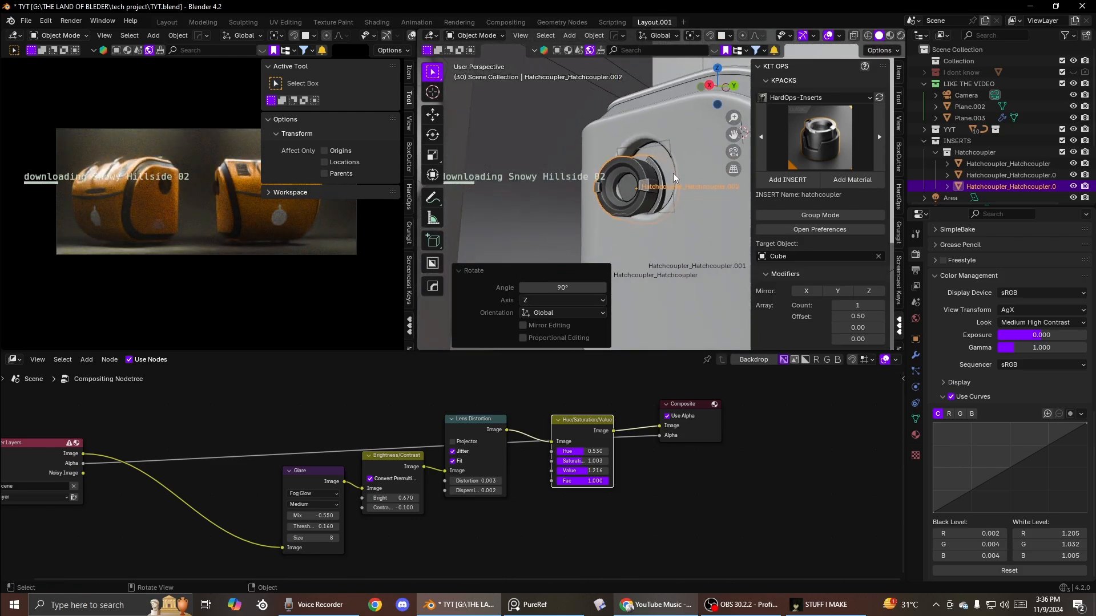
scroll(673, 173, up, 3)
middle_drag(707, 138, 639, 213)
key(g)
click(684, 180)
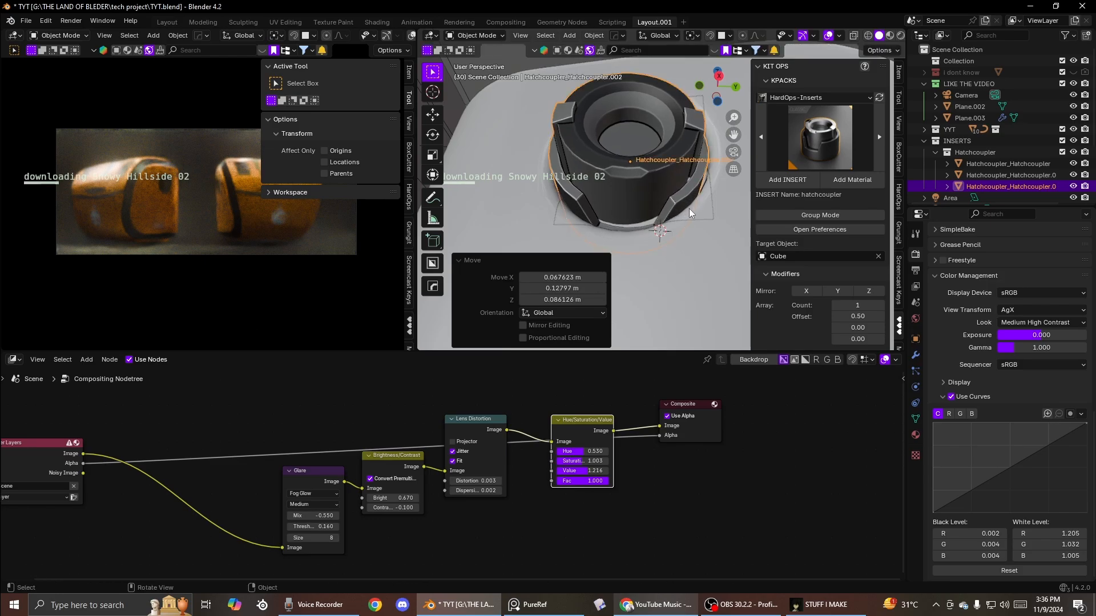
click(692, 214)
key(x)
click(673, 209)
click(689, 204)
key(s)
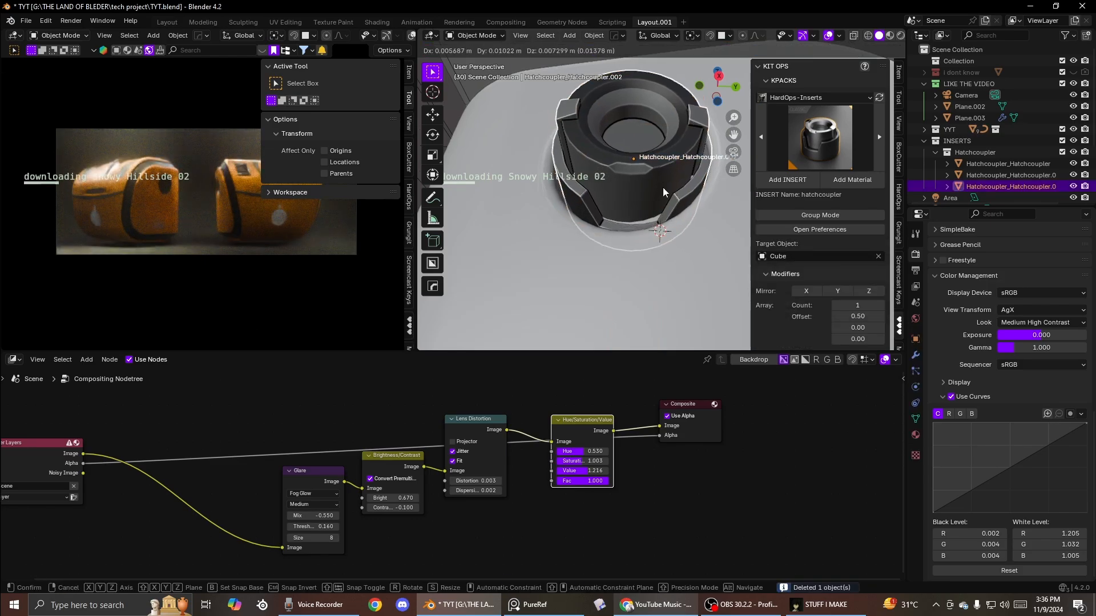
click(687, 203)
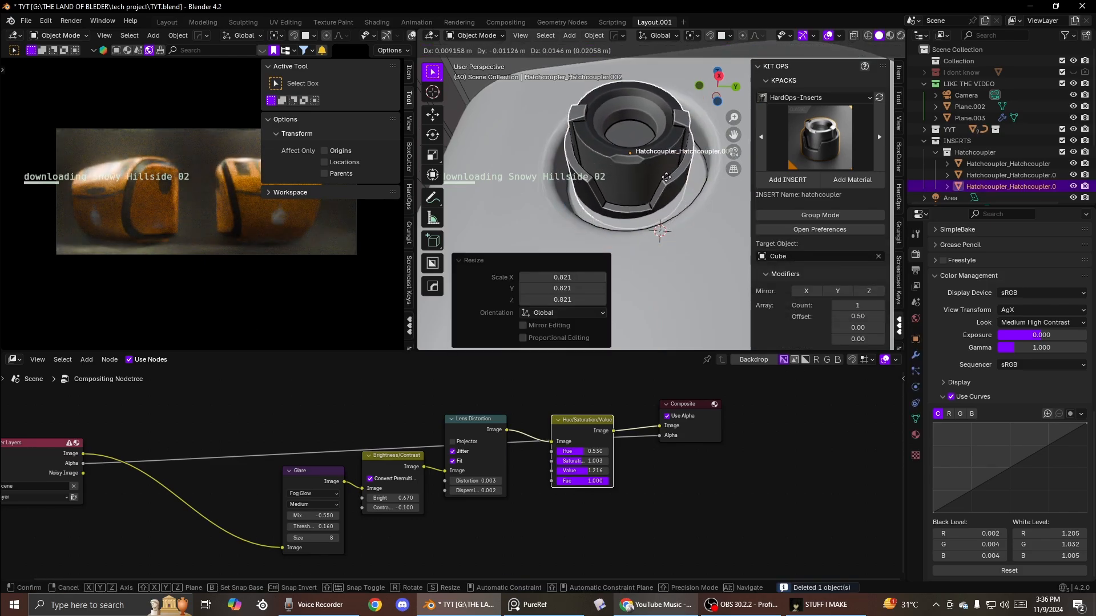
key(ctrl+z)
Step: Scale the end hatchcoupler down slightly and nudge it toward the center of the opening
key(s)
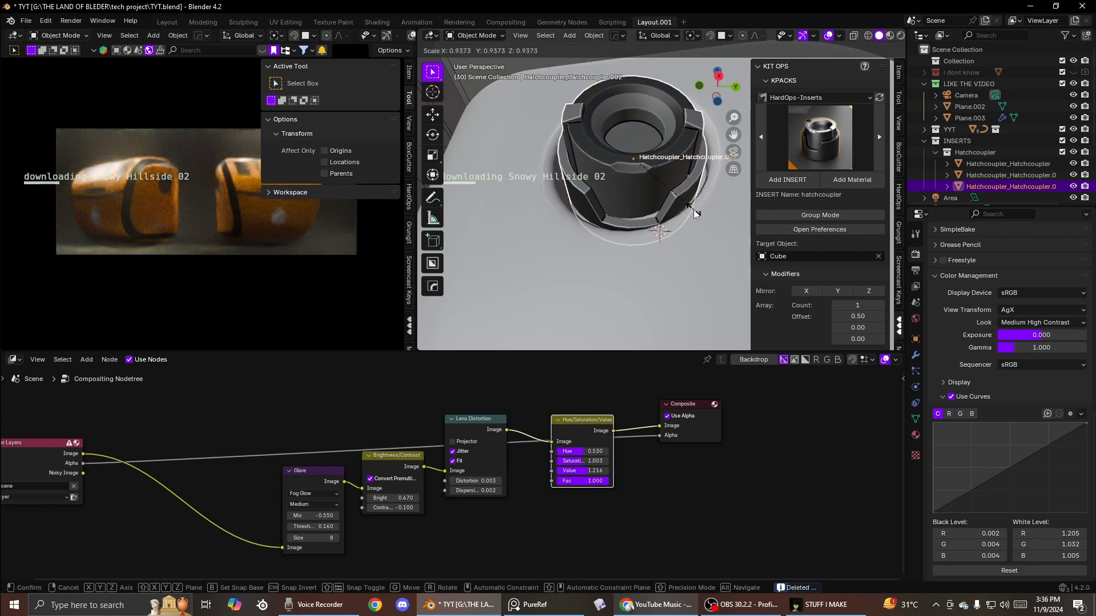
click(690, 212)
key(g)
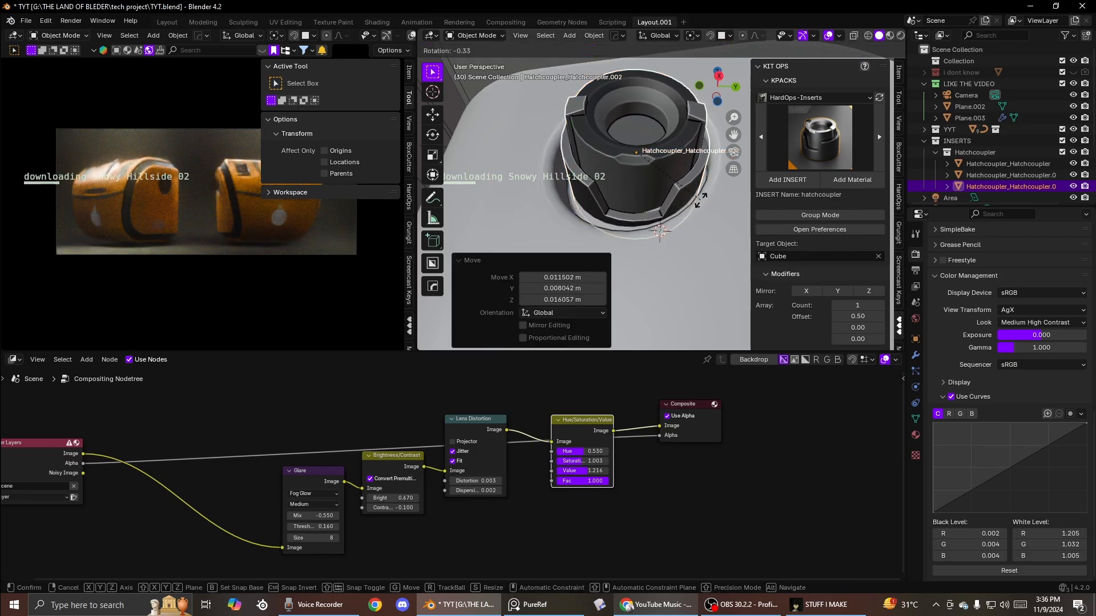
Step: Rotate the end hatchcoupler -2.66° about Z and slide it along its local Z axis to seat it
key(r)
key(z)
click(692, 197)
key(g)
key(z)
key(z)
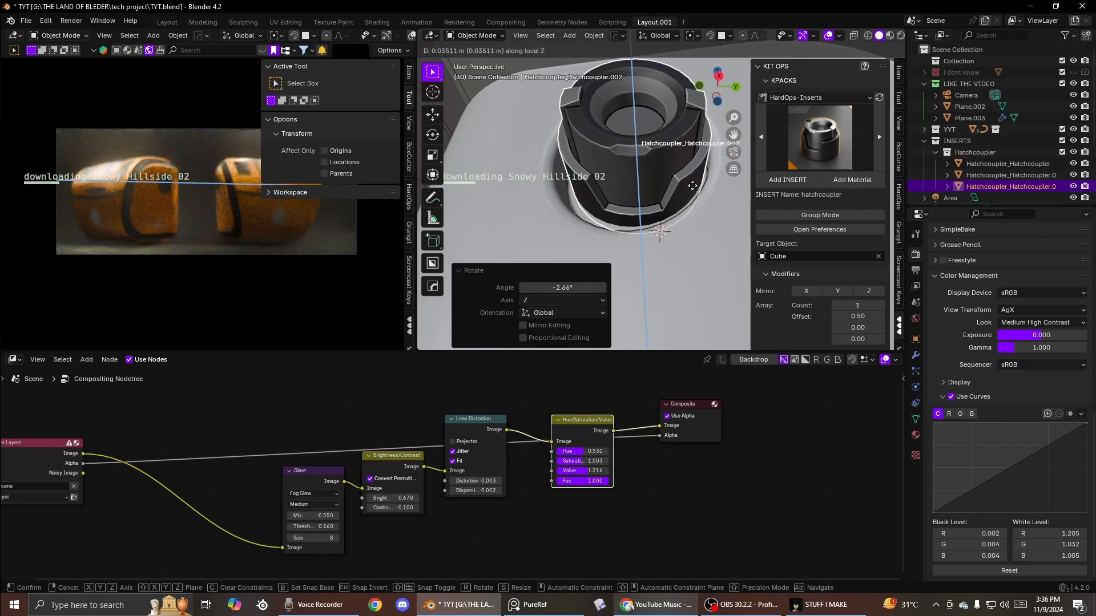
click(657, 197)
Step: Mirror the end hatchcoupler across the generator body using the HardOps mirror
middle_drag(655, 189, 601, 160)
scroll(648, 193, down, 6)
scroll(648, 193, up, 4)
middle_drag(648, 193, 661, 187)
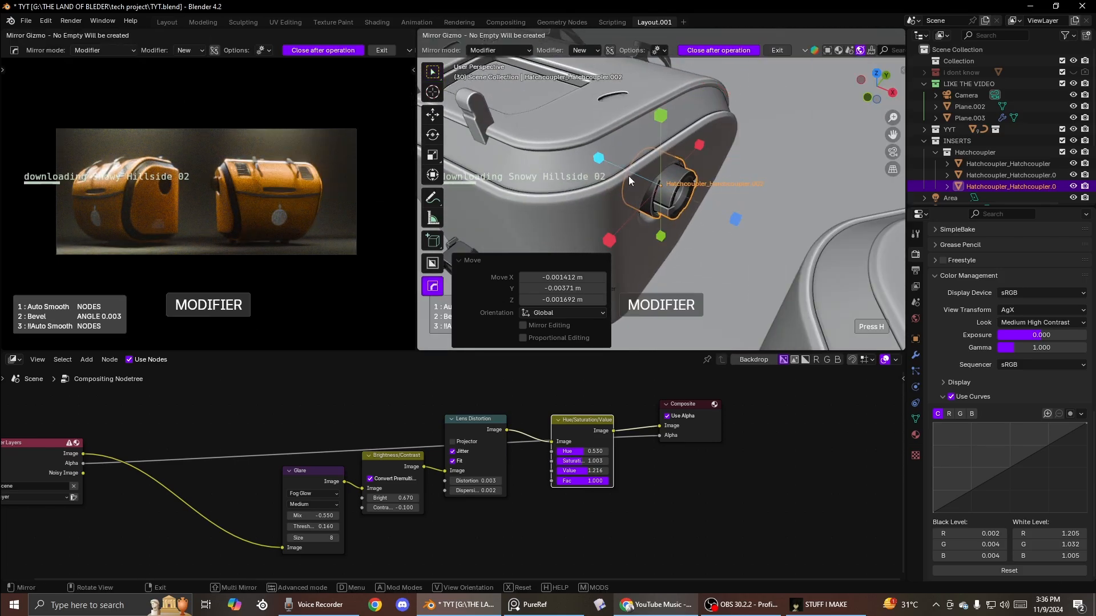
key(alt+x)
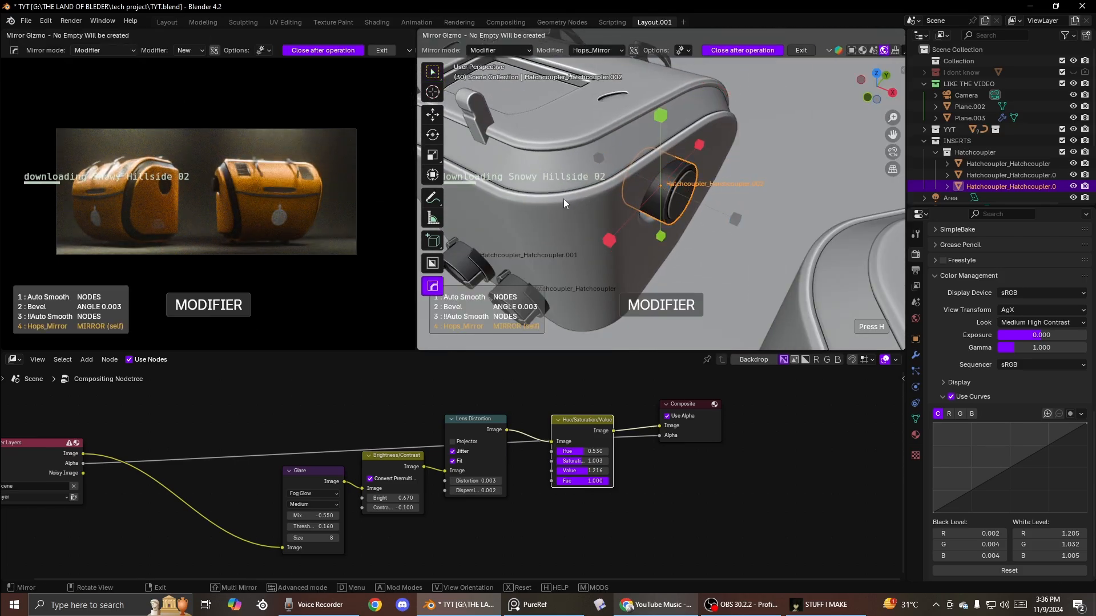
right_click(565, 196)
click(594, 164)
key(alt+x)
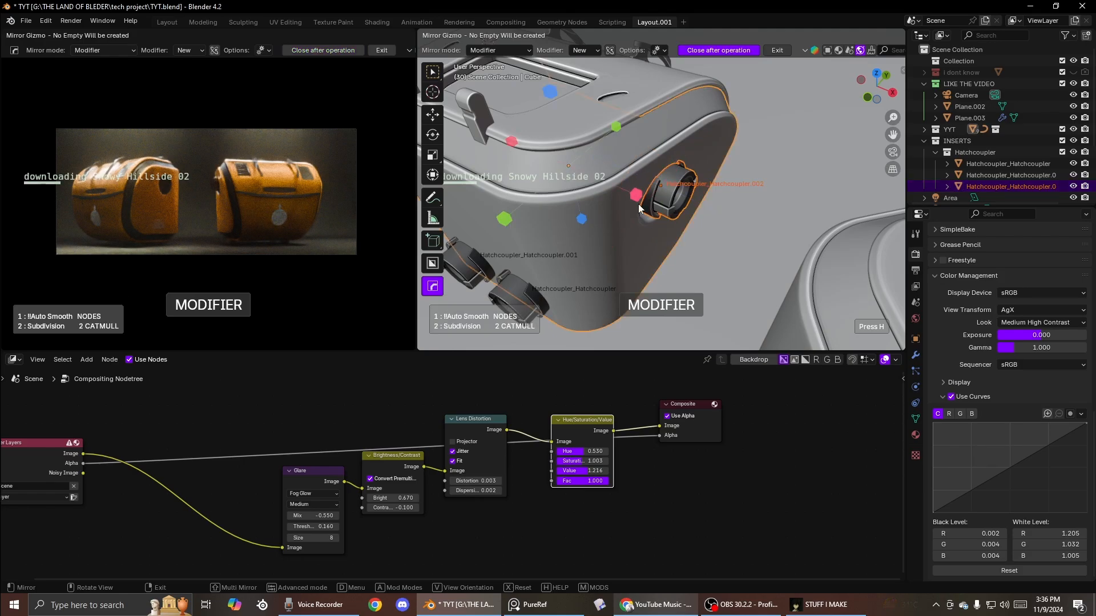
right_click(639, 206)
Step: Lower the latches on the generator's top edge by 0.109 m along Z
middle_drag(628, 205, 610, 127)
click(610, 126)
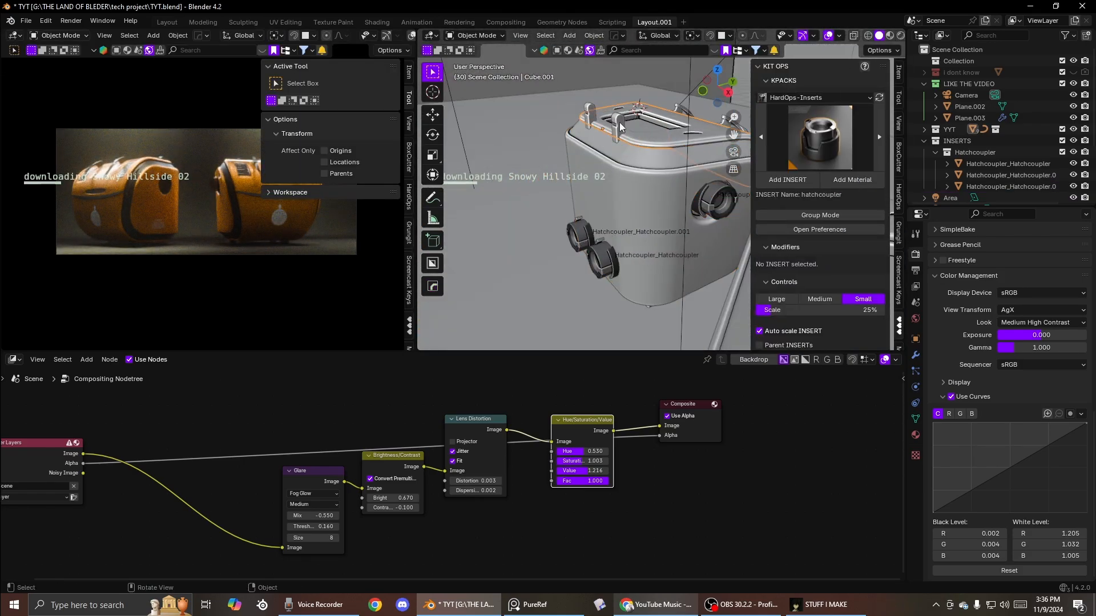
click(619, 128)
key(g)
key(z)
click(643, 168)
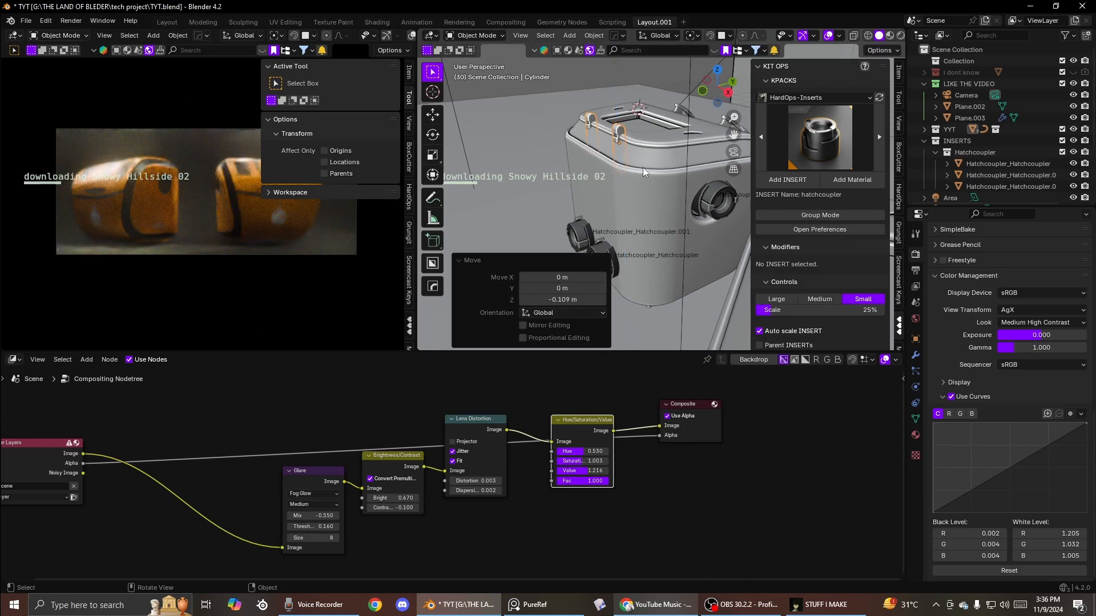
Step: Create a raycast cable with a 0.100 radius between the end hatchcoupler and the nearest side hatchcoupler
scroll(645, 170, up, 4)
scroll(652, 179, down, 2)
mouse_move(652, 180)
middle_down()
mouse_move(642, 188)
mouse_move(652, 155)
mouse_move(720, 146)
middle_up()
click(645, 138)
scroll(645, 177, up, 4)
click(631, 190)
scroll(642, 188, down, 3)
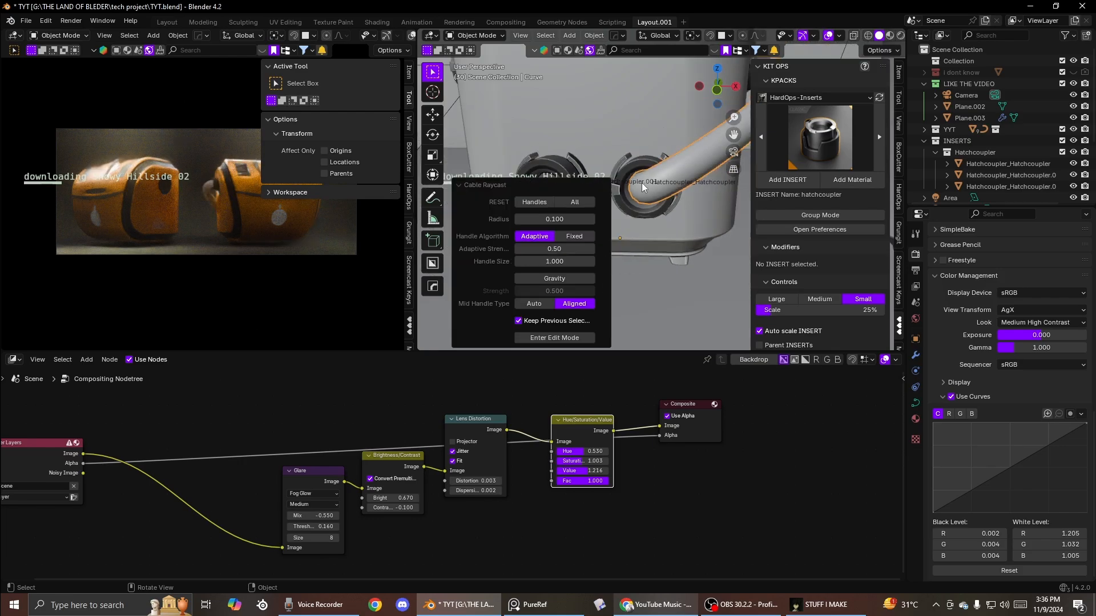
mouse_move(643, 187)
middle_down()
mouse_move(609, 153)
mouse_move(655, 184)
middle_up()
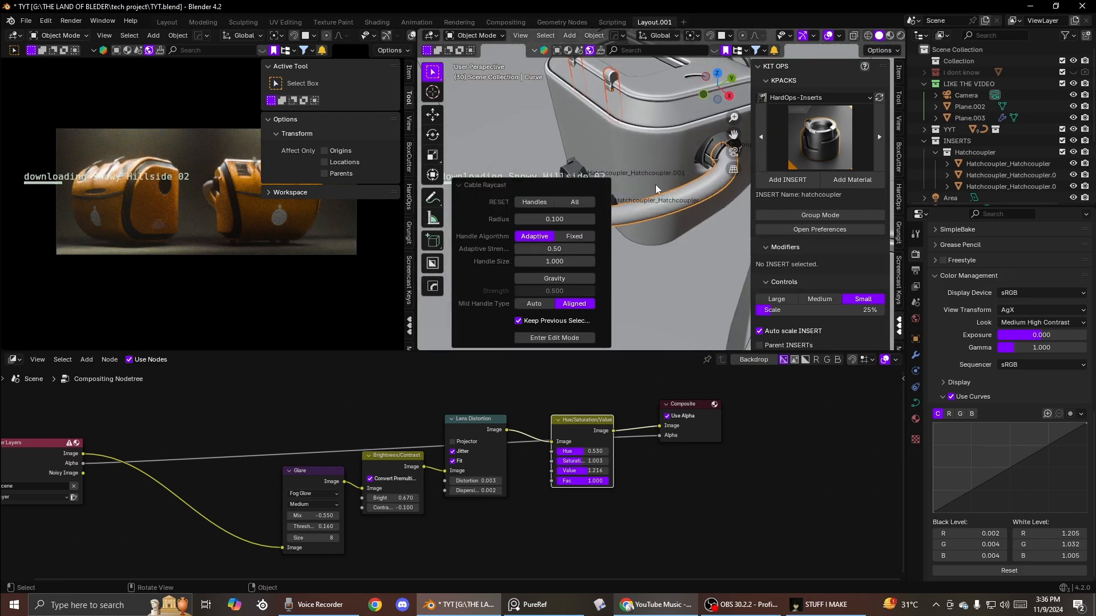
click(677, 204)
key(n)
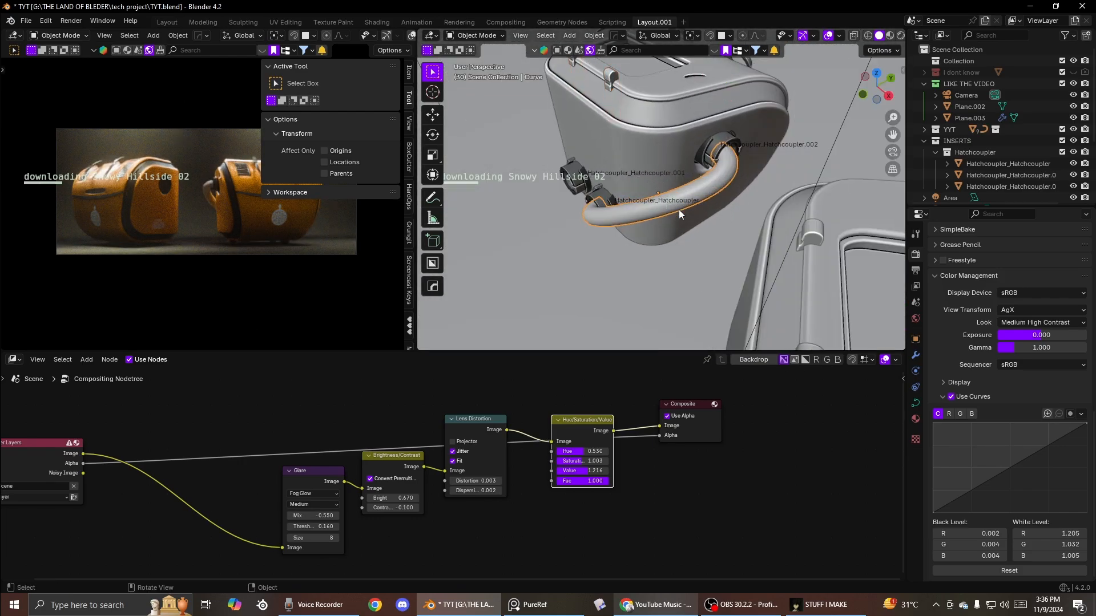
Step: Rescale the cable curve's handles at the end hatchcoupler and delete the curve's middle control point
scroll(680, 213, up, 2)
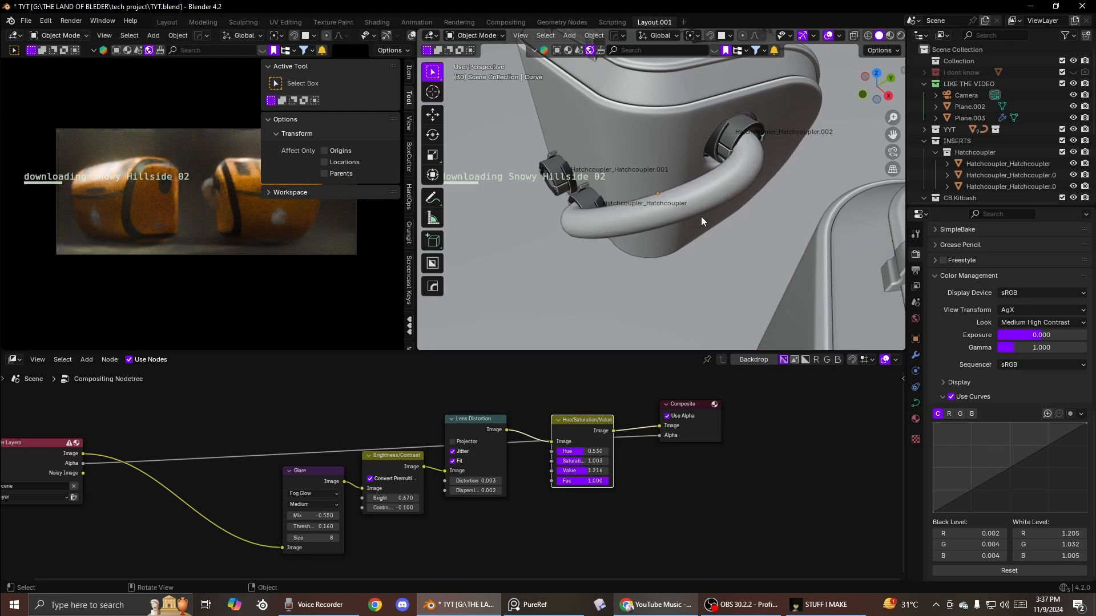
key(Tab)
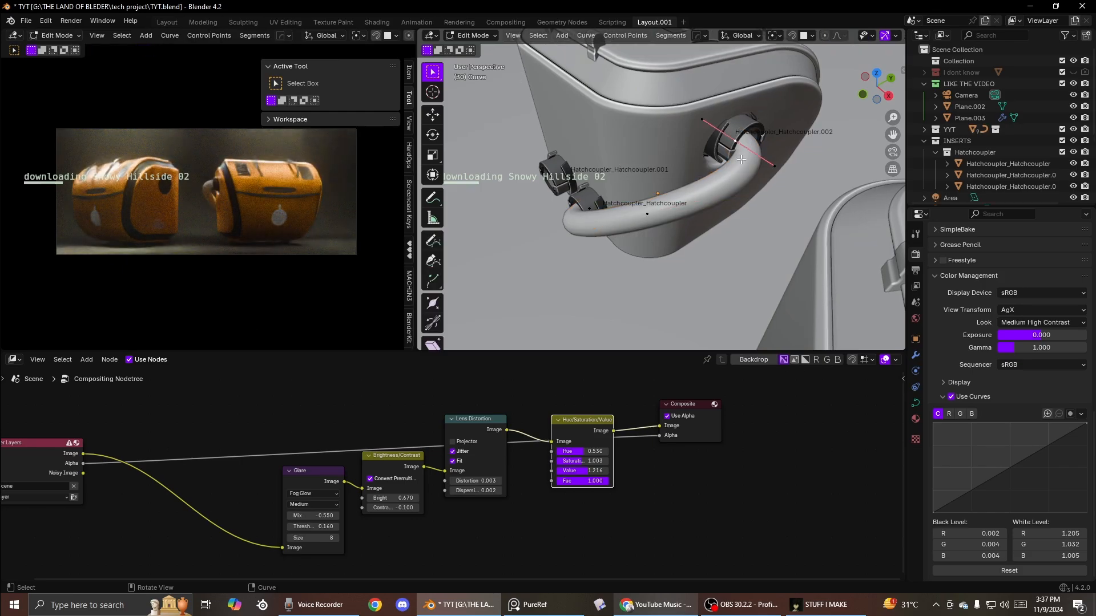
key(s)
click(757, 205)
click(647, 214)
key(x)
click(648, 213)
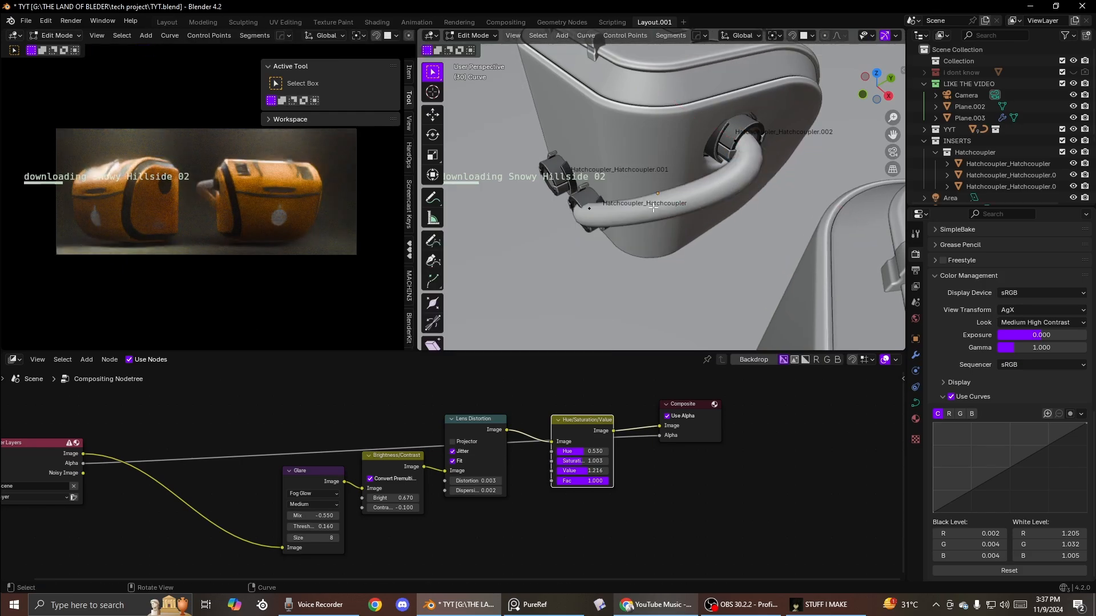
Step: Scale the cable curve's end handles, by 1.665 at the end hatchcoupler and by 4.537 at the nearest side hatchcoupler
click(736, 142)
key(s)
click(753, 160)
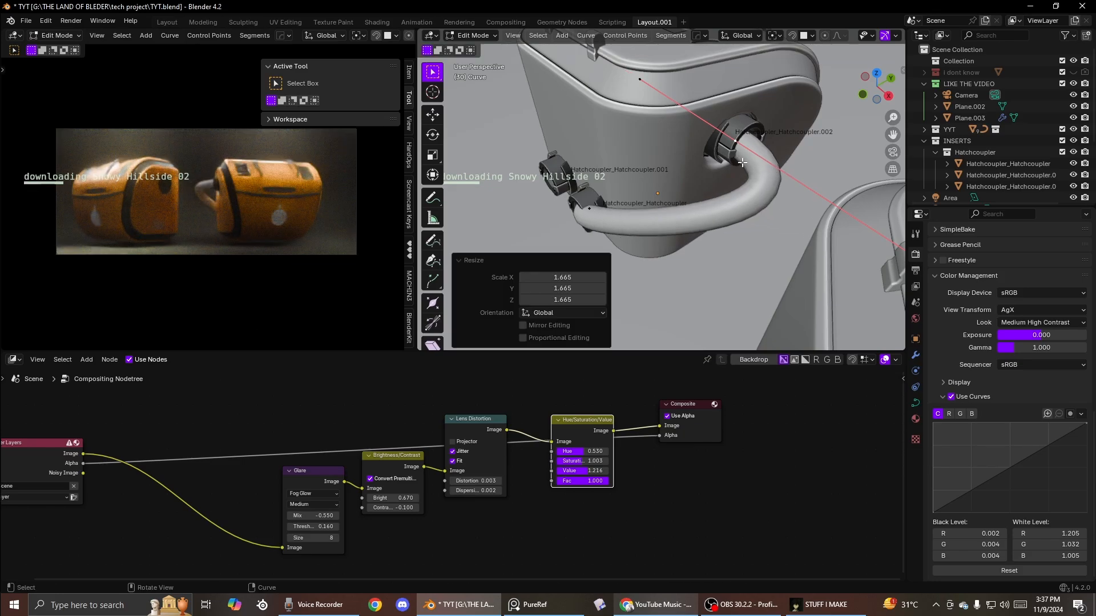
click(590, 210)
key(s)
click(716, 204)
key(Tab)
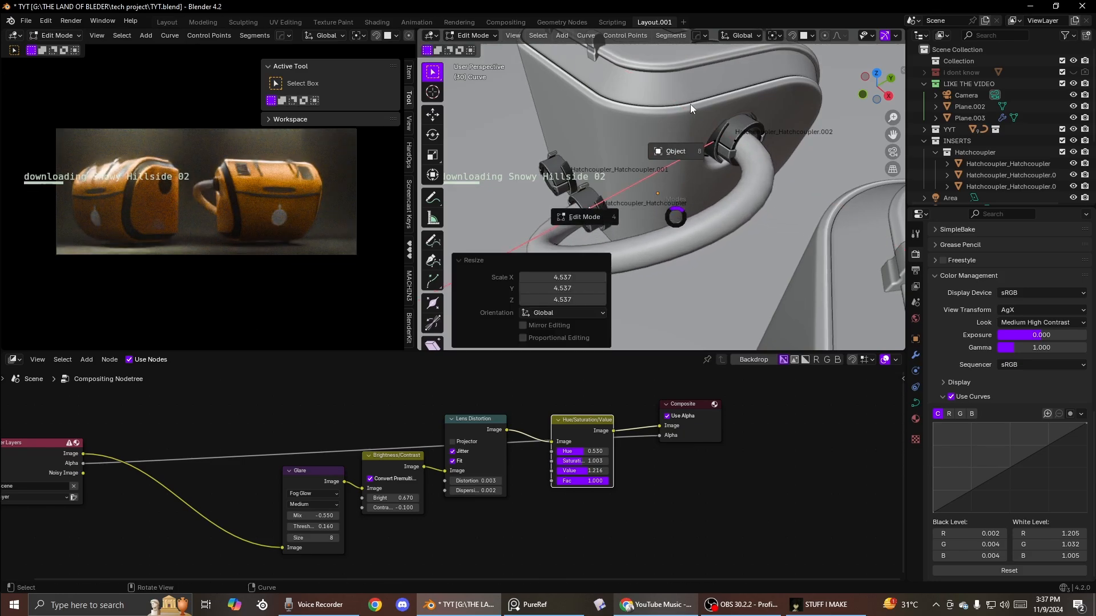
Step: Mirror the cable across the generator body using the HardOps mirror
shift+click(641, 155)
key(alt+x)
click(709, 162)
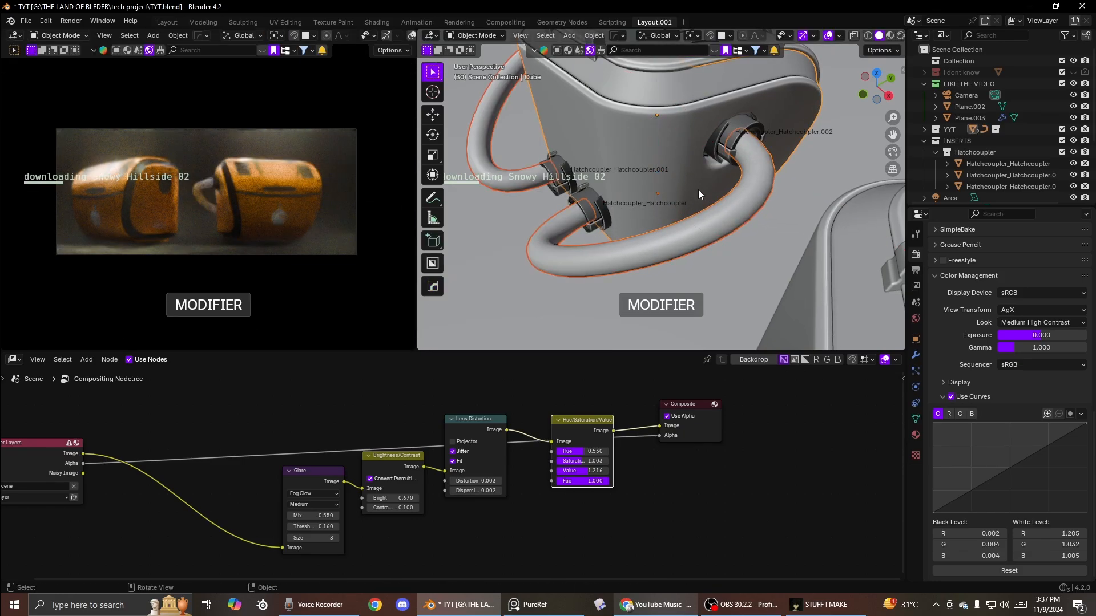
middle_drag(698, 189, 590, 118)
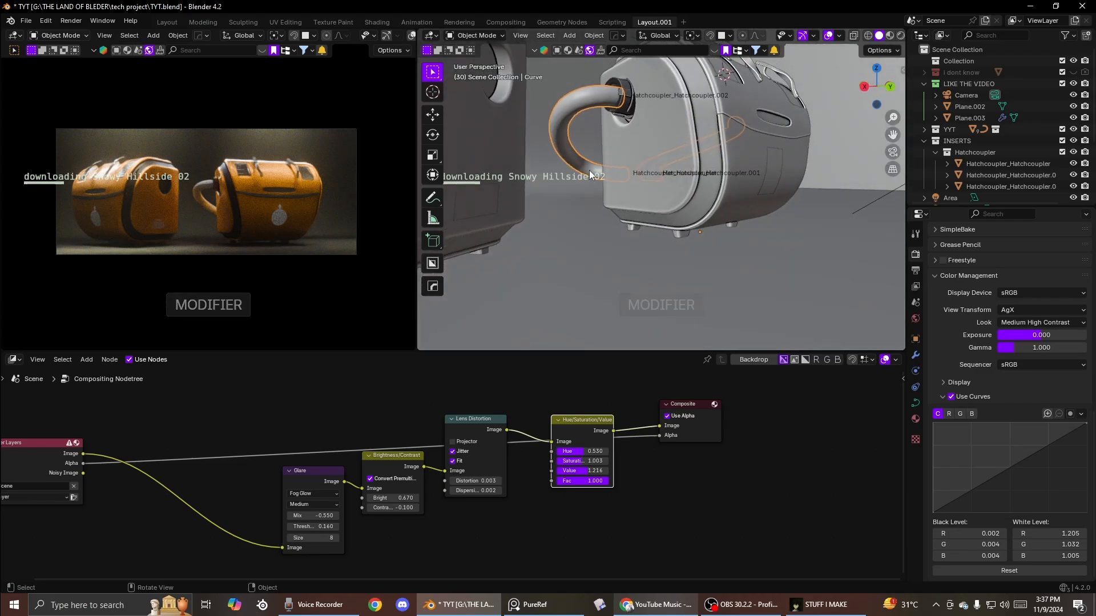
key(Tab)
key(Tab)
key(Tab)
key(Tab)
key(Tab)
key(Tab)
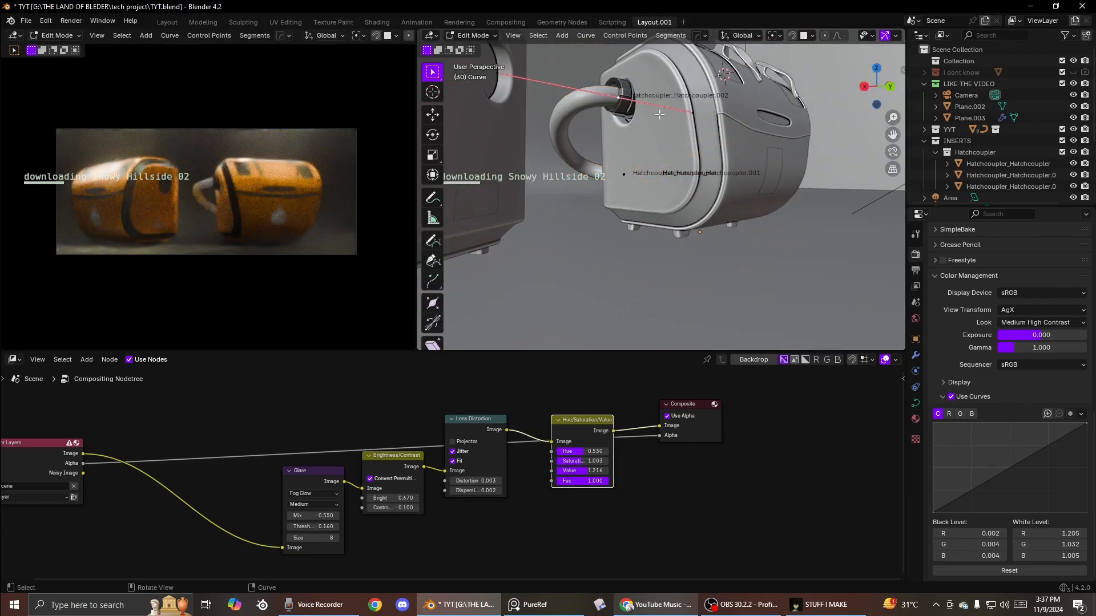
click(553, 87)
key(g)
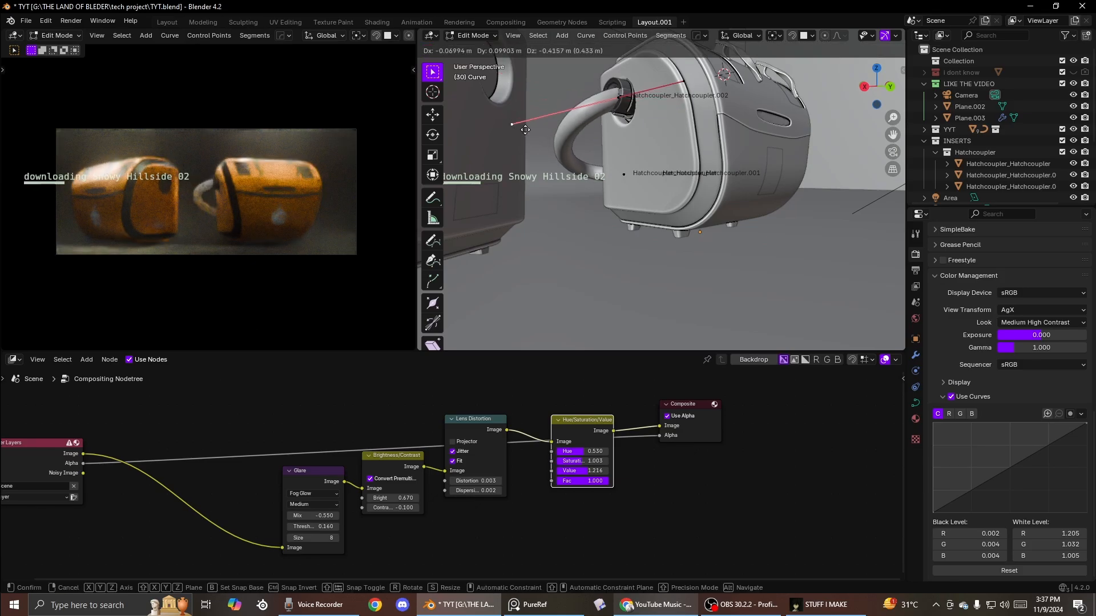
right_click(639, 89)
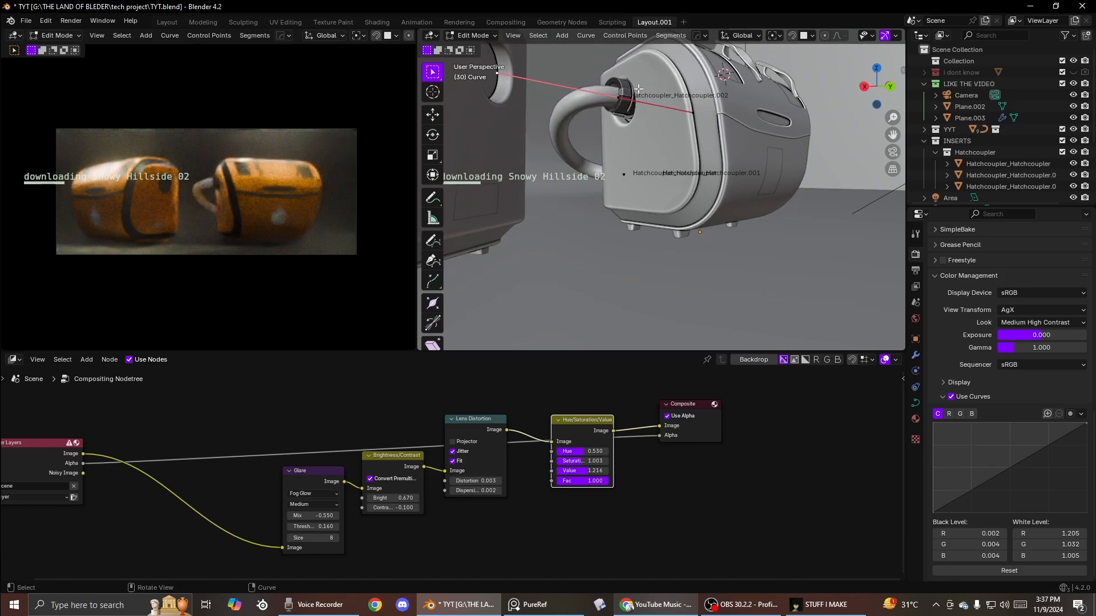
Step: Reposition the end hatchcoupler in its opening and move the cable curve's end point to meet it
key(Tab)
click(624, 106)
scroll(638, 121, up, 4)
mouse_move(624, 106)
middle_down()
mouse_move(638, 145)
mouse_move(621, 140)
mouse_move(632, 123)
mouse_move(640, 142)
mouse_move(753, 163)
mouse_move(753, 201)
mouse_move(732, 210)
middle_up()
key(g)
click(618, 123)
scroll(618, 123, down, 3)
click(623, 154)
key(Tab)
click(629, 106)
key(g)
click(632, 110)
key(Tab)
Step: Convert the cable between the hatchcouplers into the Triple Cable5 kitbash style
key(ctrl+shift+b)
scroll(732, 210, up, 2)
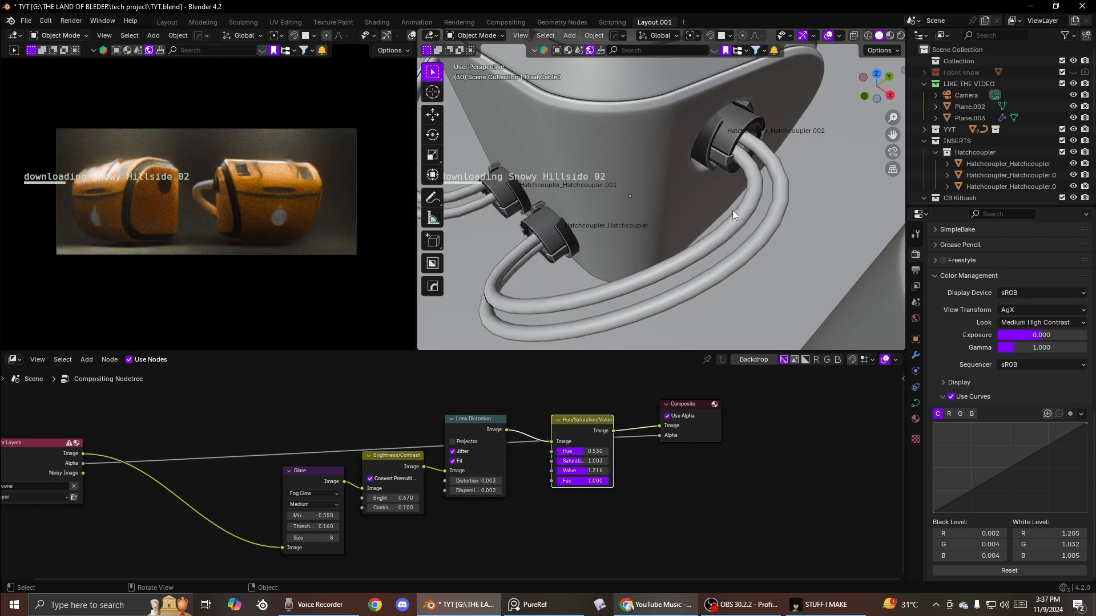
scroll(733, 212, up, 3)
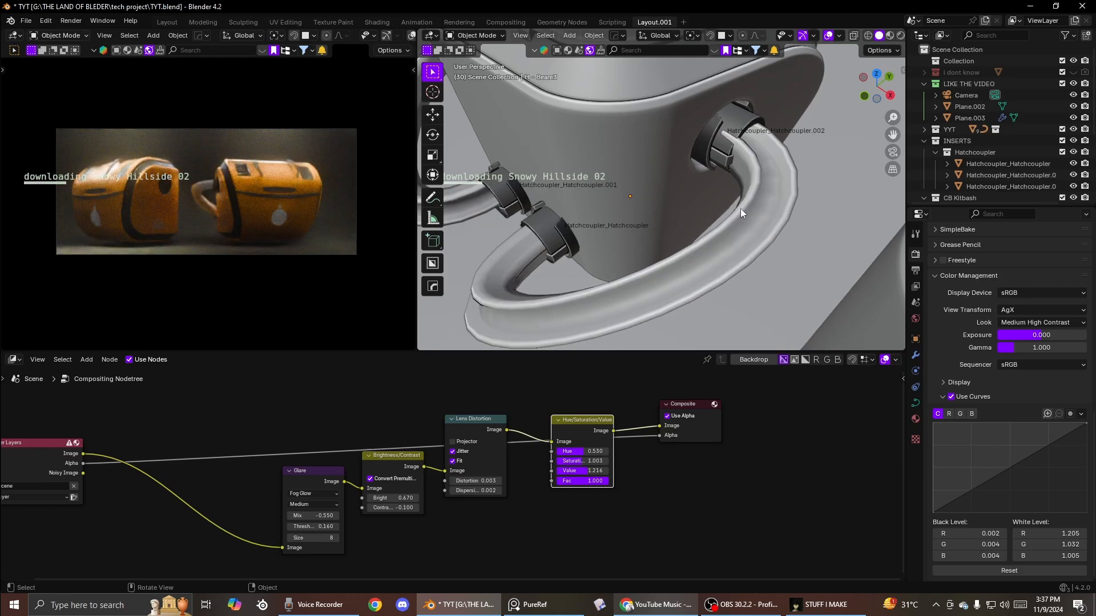
scroll(706, 206, up, 3)
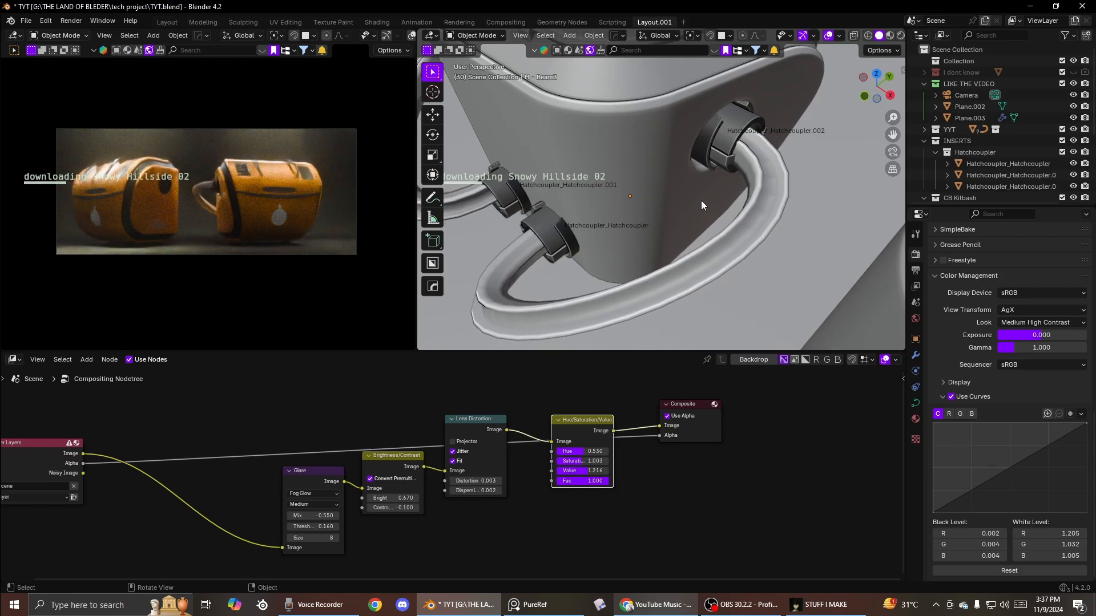
click(745, 200)
middle_drag(744, 200, 680, 191)
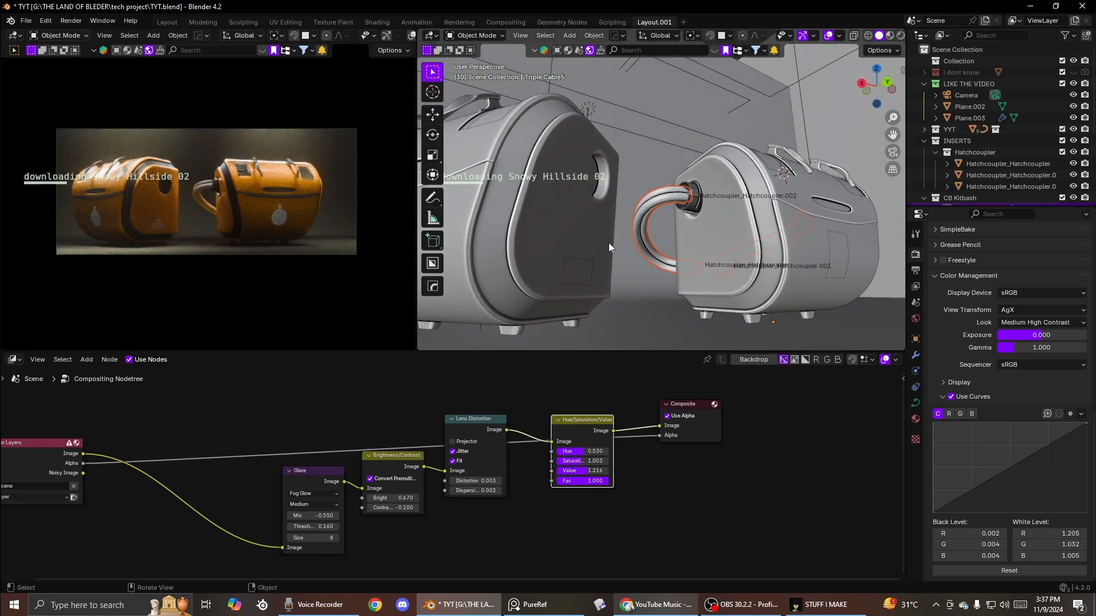
middle_drag(609, 242, 567, 289)
Step: Collapse the LIKE THE VIDEO, INSERTS and CB Kitbash collections in the outliner
click(924, 84)
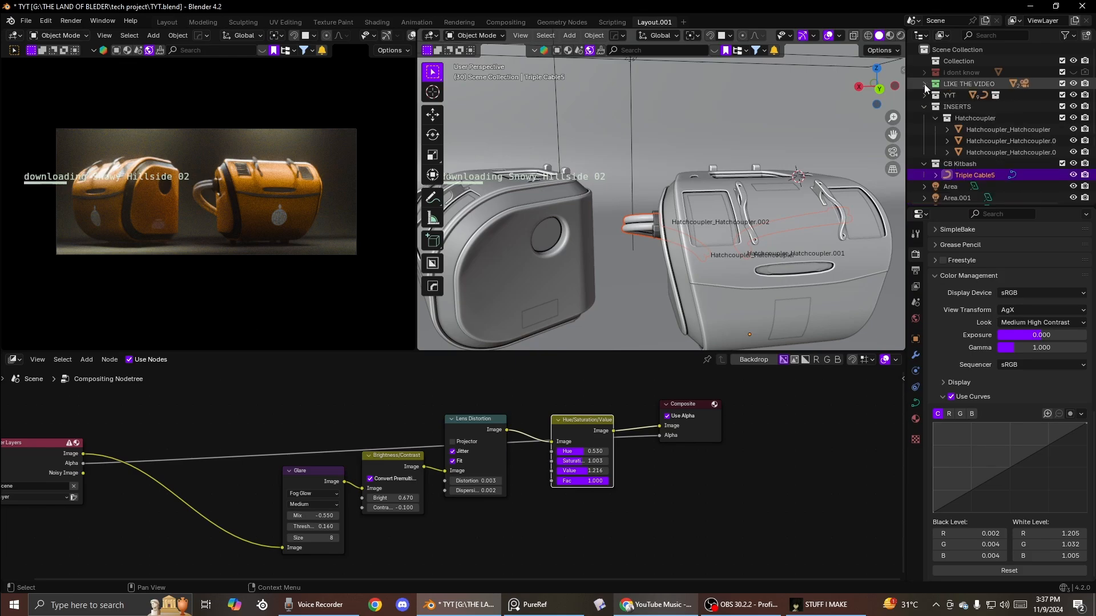
click(923, 107)
click(923, 116)
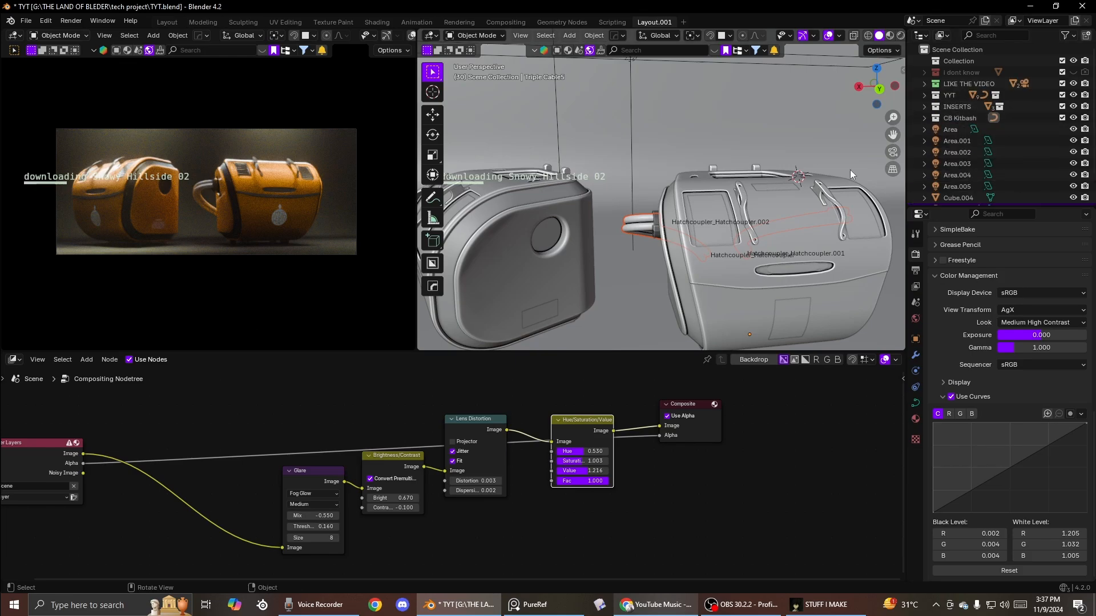
Step: Undo the Triple Cable5 conversion and turn the cable into the Corrugated Pipe3 kitbash style
middle_drag(811, 197, 652, 175)
scroll(763, 228, up, 3)
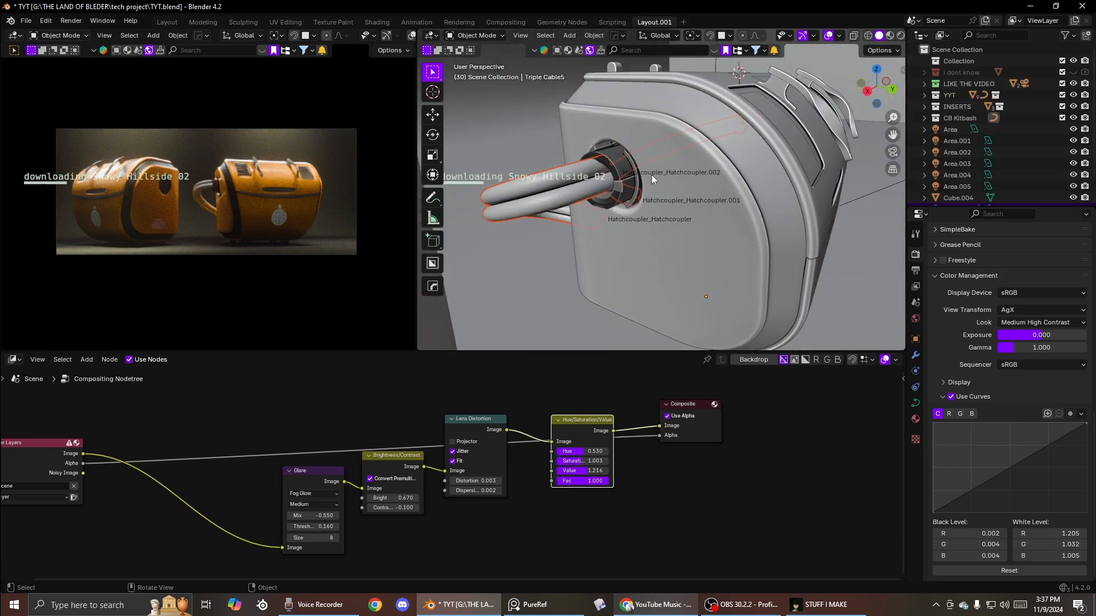
key(ctrl+z)
key(ctrl+z)
key(ctrl+z)
key(ctrl+z)
key(ctrl+z)
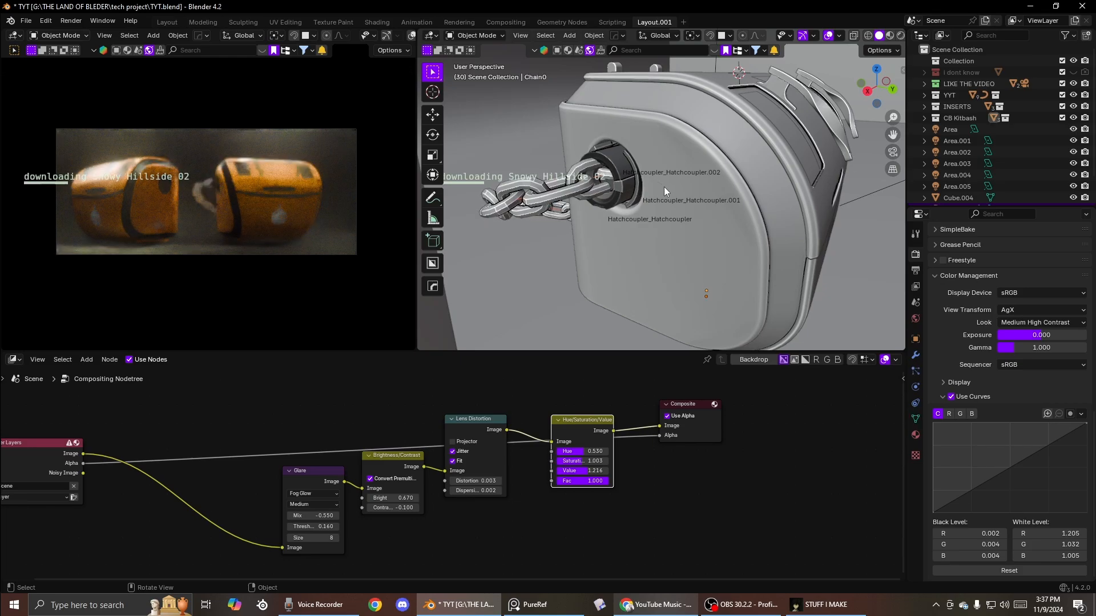
key(ctrl+z)
key(ctrl+z)
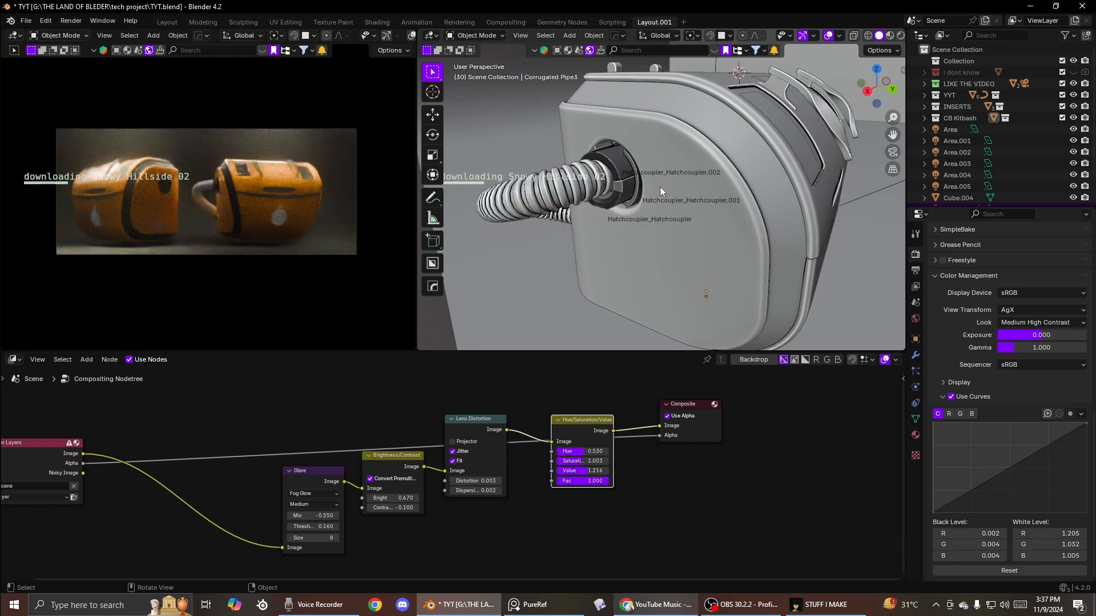
middle_drag(676, 189, 612, 189)
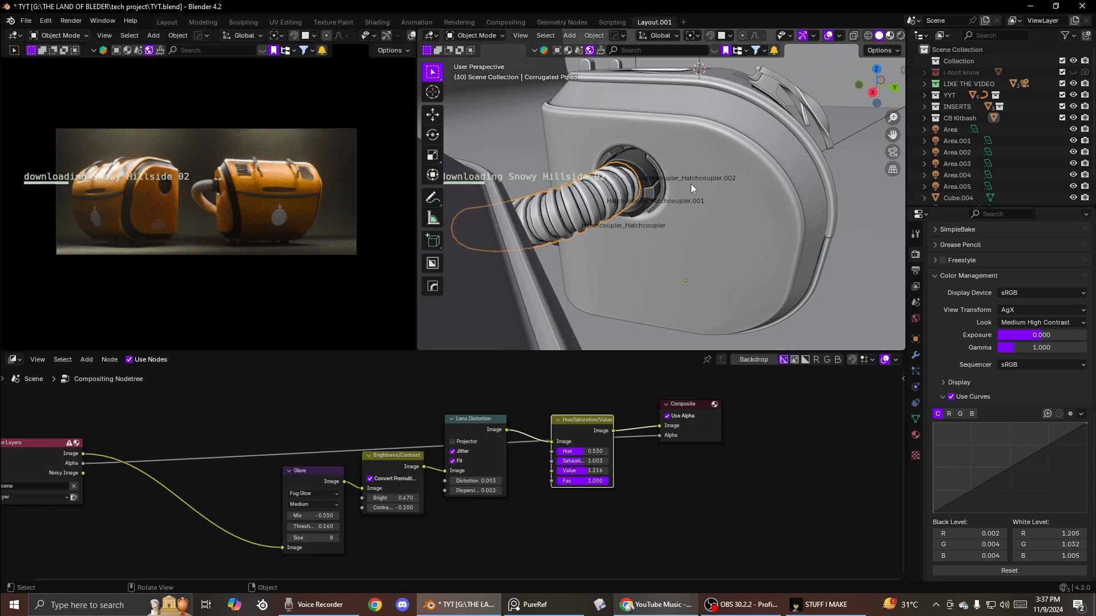
Step: Switch the viewport to rendered shading and inspect the corrugated pipe where it meets the end hatchcoupler
key(z)
scroll(612, 166, down, 3)
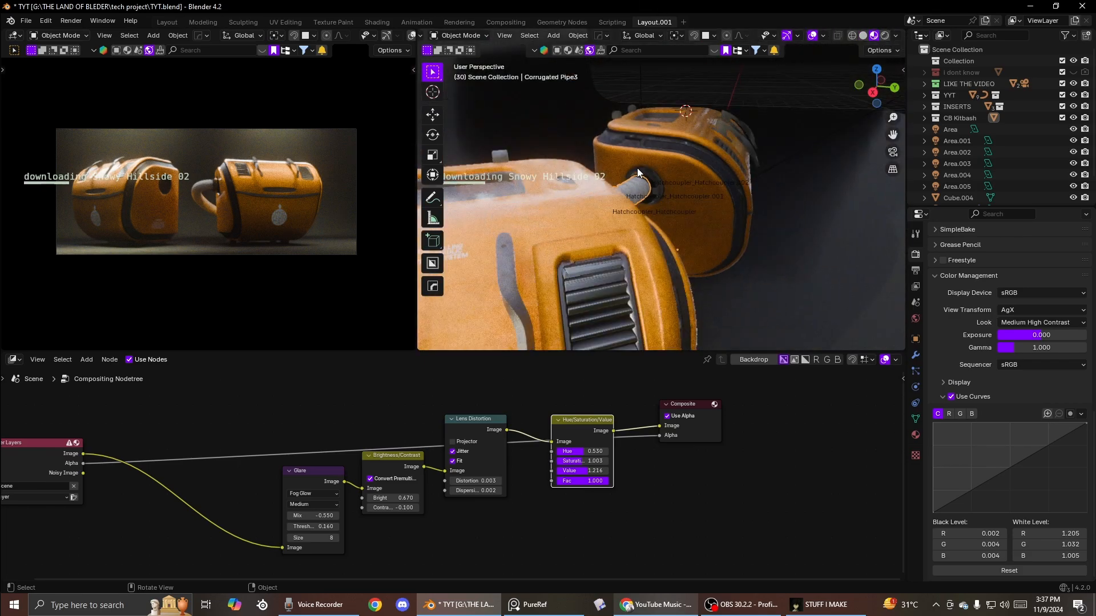
mouse_move(637, 168)
middle_down()
mouse_move(596, 203)
mouse_move(620, 223)
mouse_move(505, 229)
middle_up()
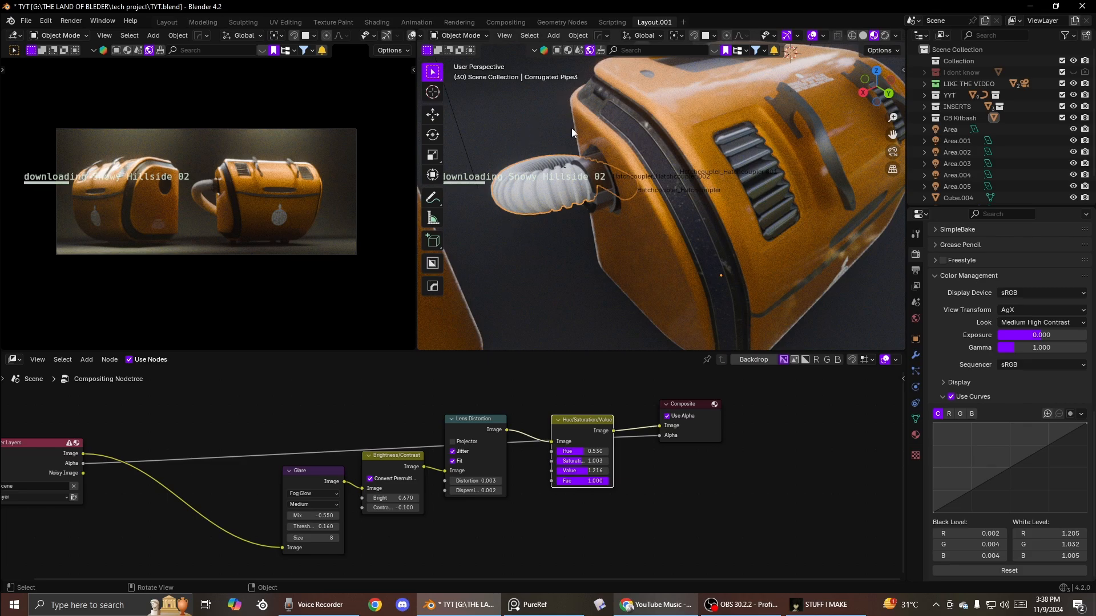
middle_drag(572, 160, 657, 221)
scroll(618, 210, up, 3)
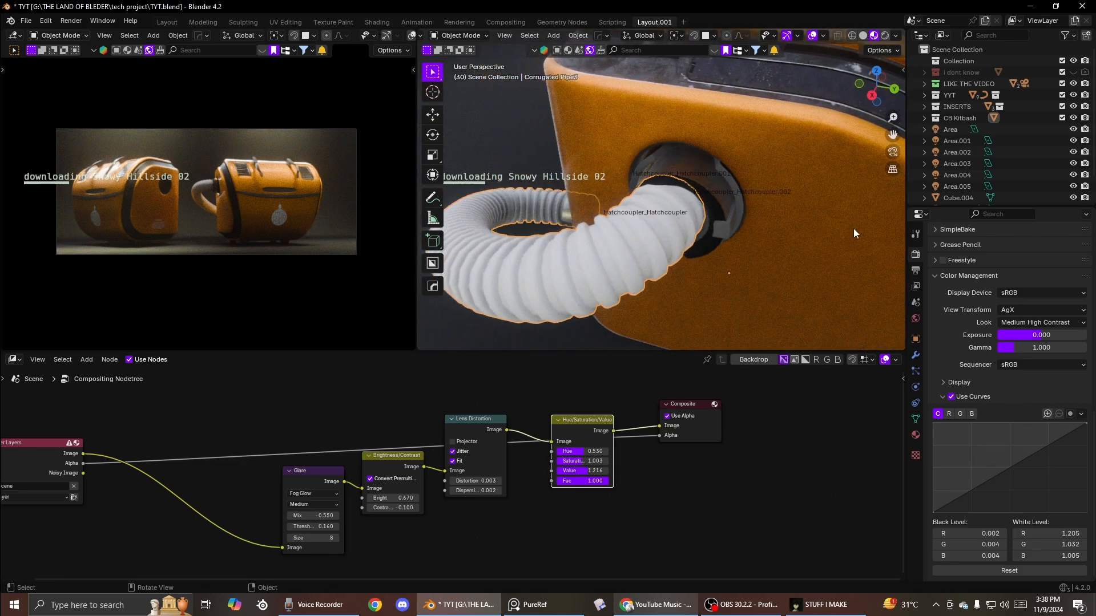
Step: Show BlenderKit's material assets, browse the PAINT results for the corrugated pipe and open the material category list
click(714, 52)
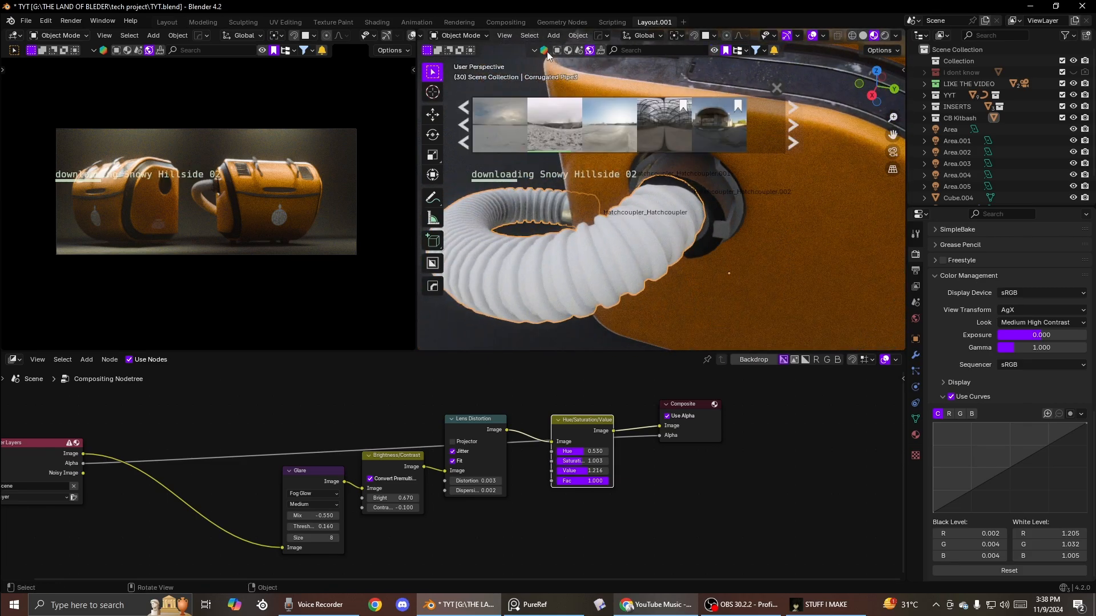
click(567, 50)
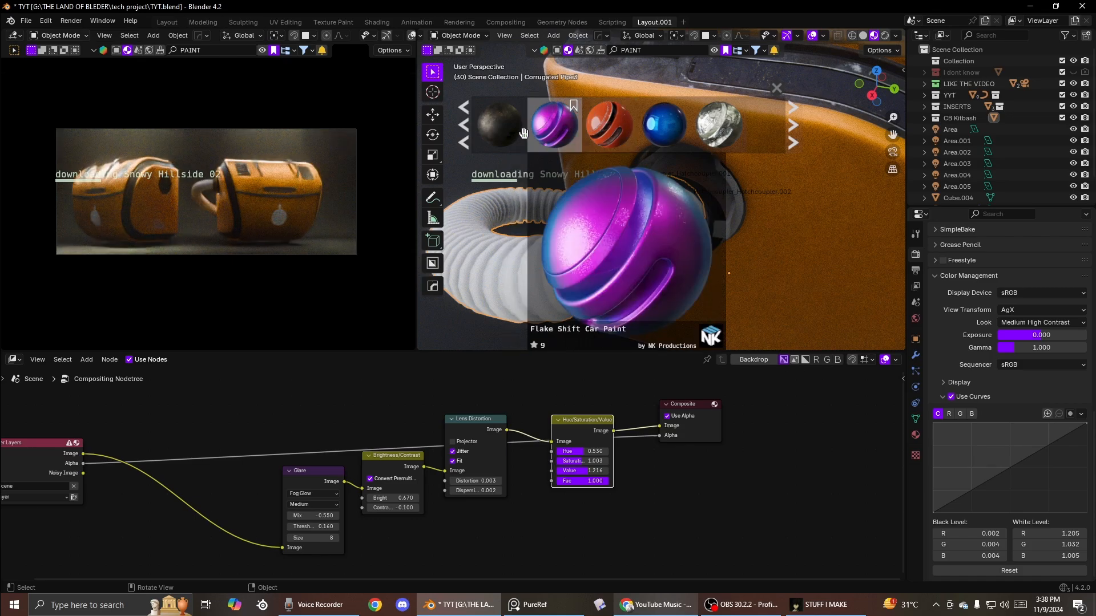
mouse_move(516, 126)
scroll(663, 125, down, 2)
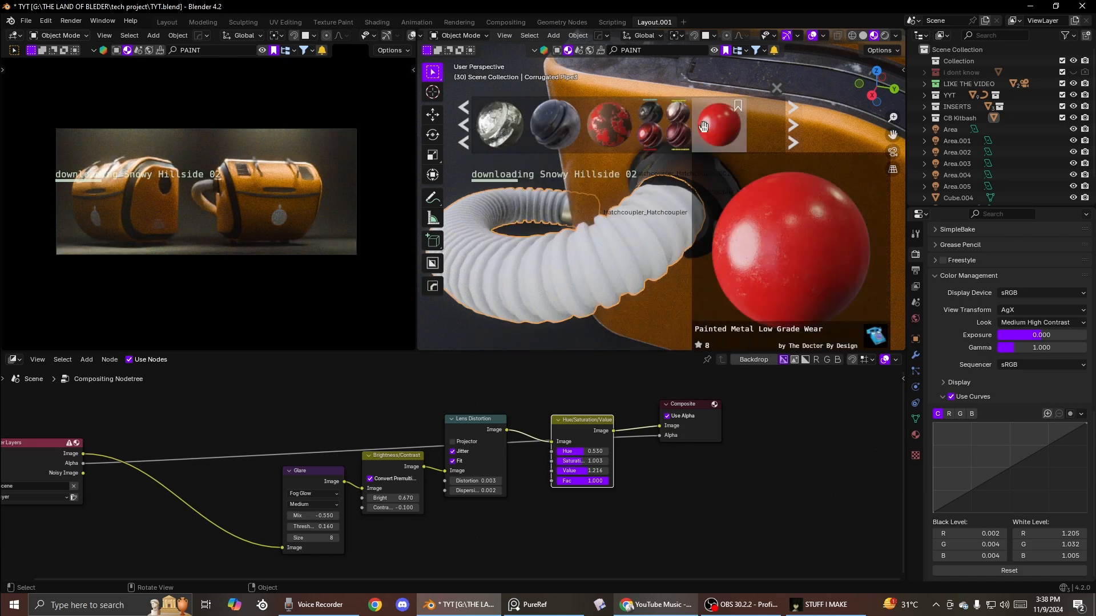
click(732, 51)
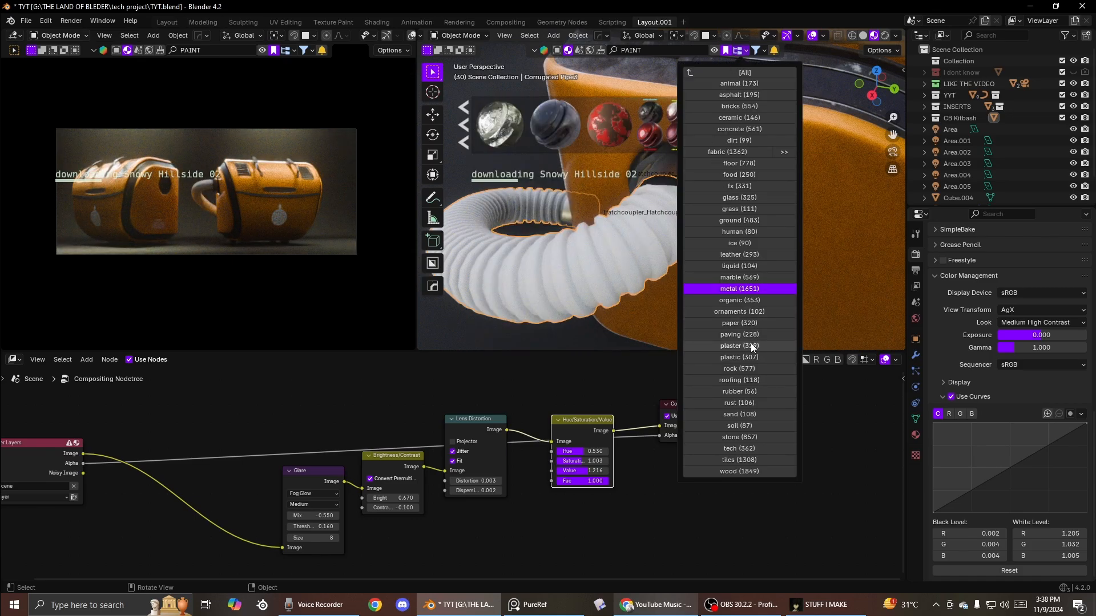
Step: Restrict the BlenderKit material search to the rubber category and clear the PAINT keyword
click(739, 391)
mouse_move(518, 134)
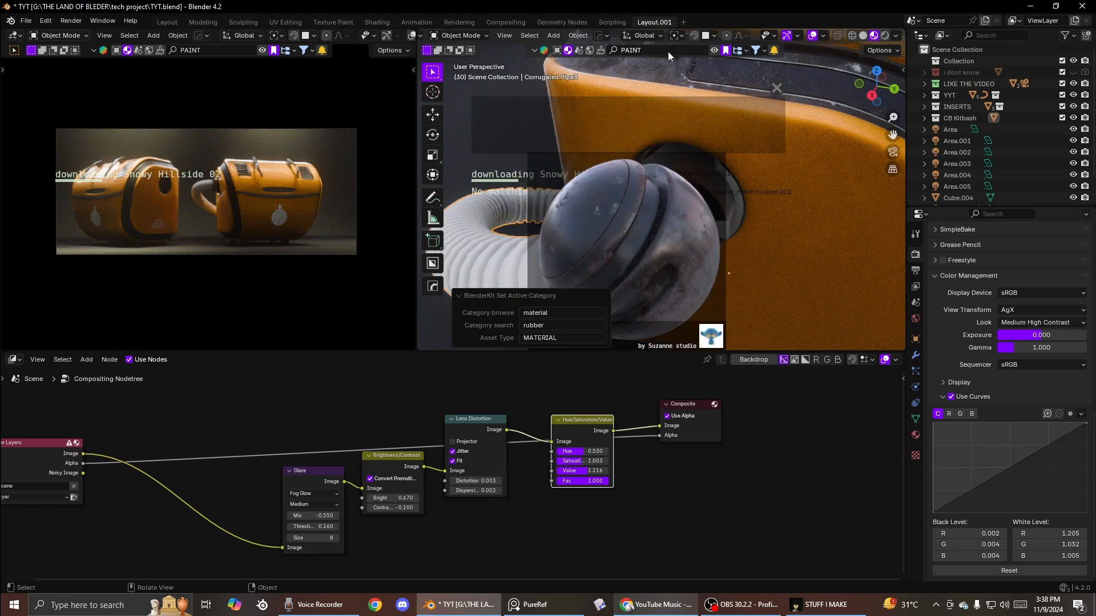
key(Return)
middle_drag(797, 224, 745, 204)
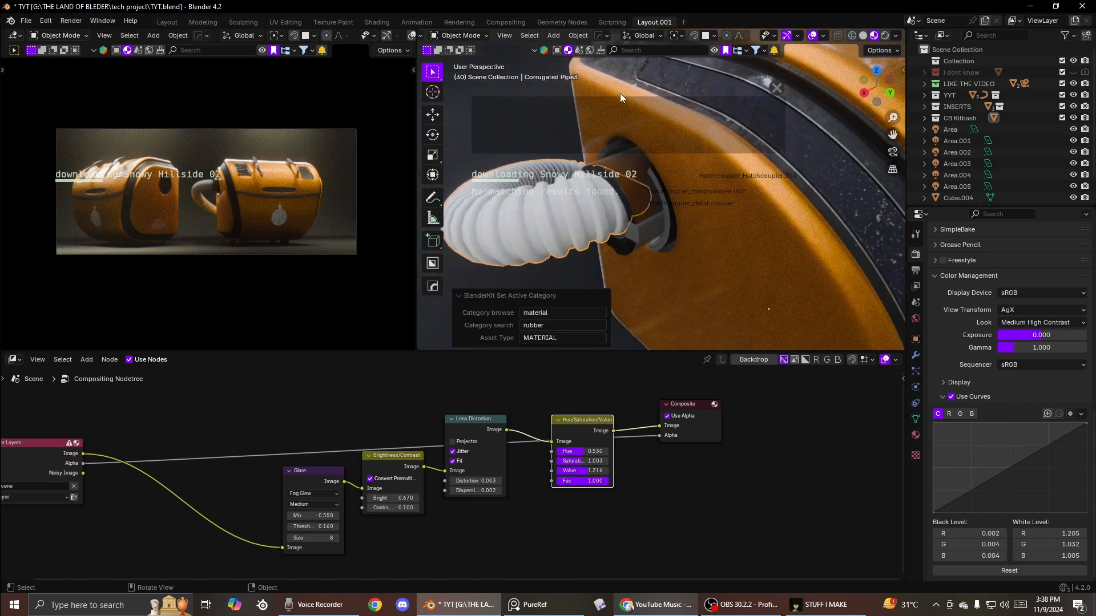
click(668, 135)
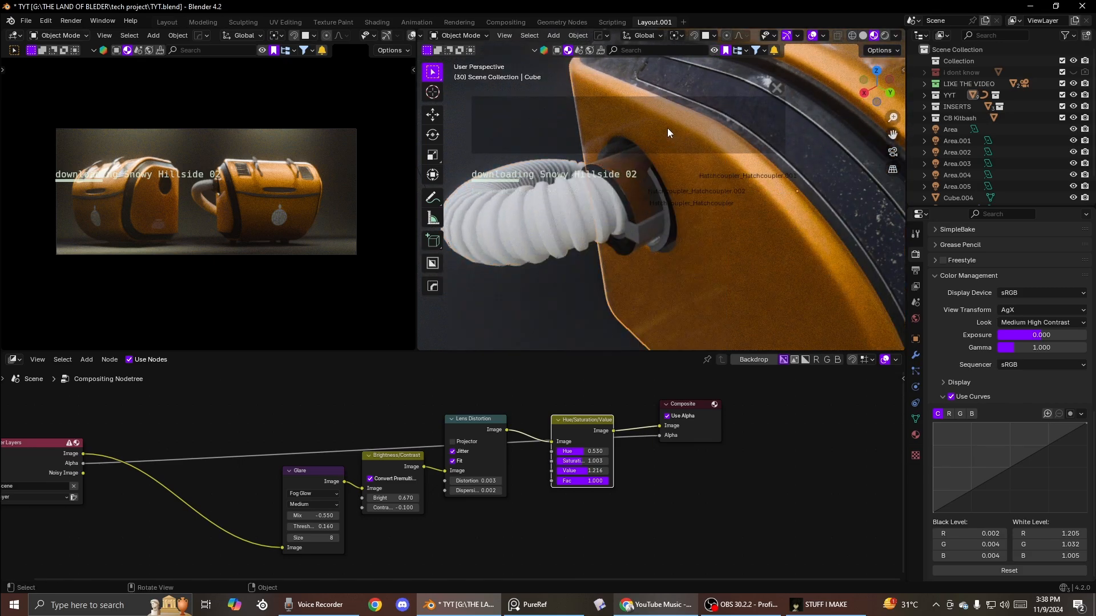
click(738, 53)
click(725, 54)
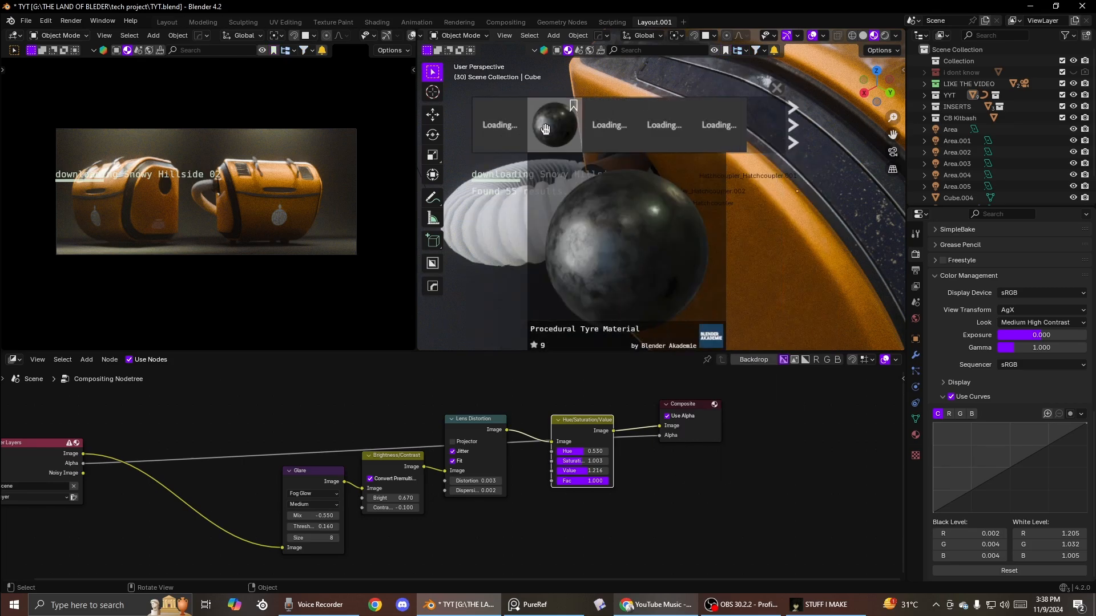
Step: Browse the rubber materials and apply Car rubber wheel to the white corrugated pipe
mouse_move(685, 127)
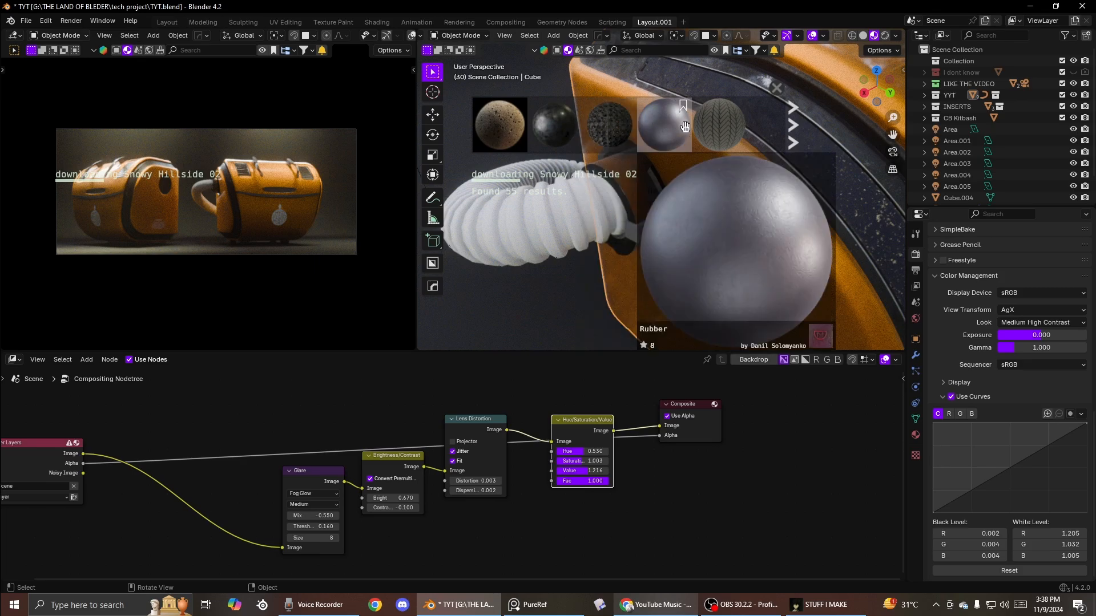
scroll(685, 127, down, 5)
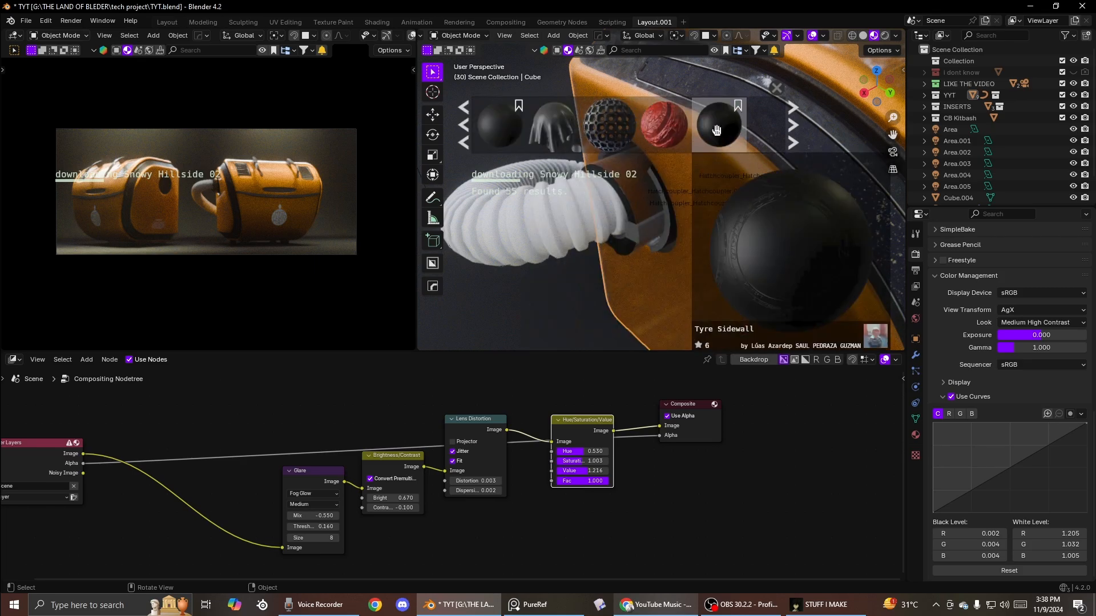
scroll(717, 131, up, 3)
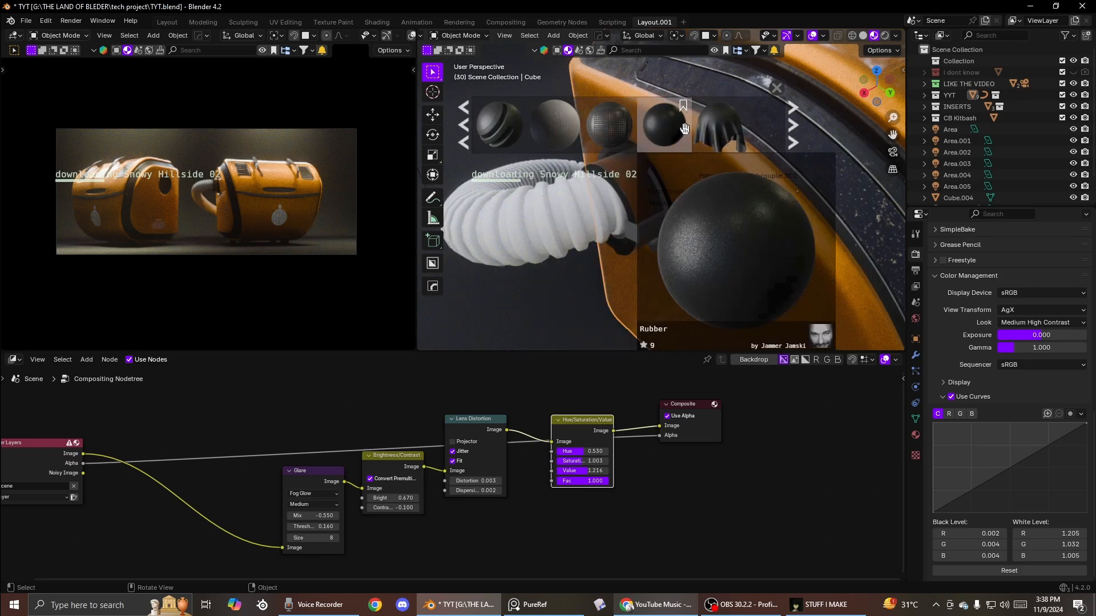
click(603, 225)
drag(719, 131, 627, 224)
scroll(652, 221, up, 3)
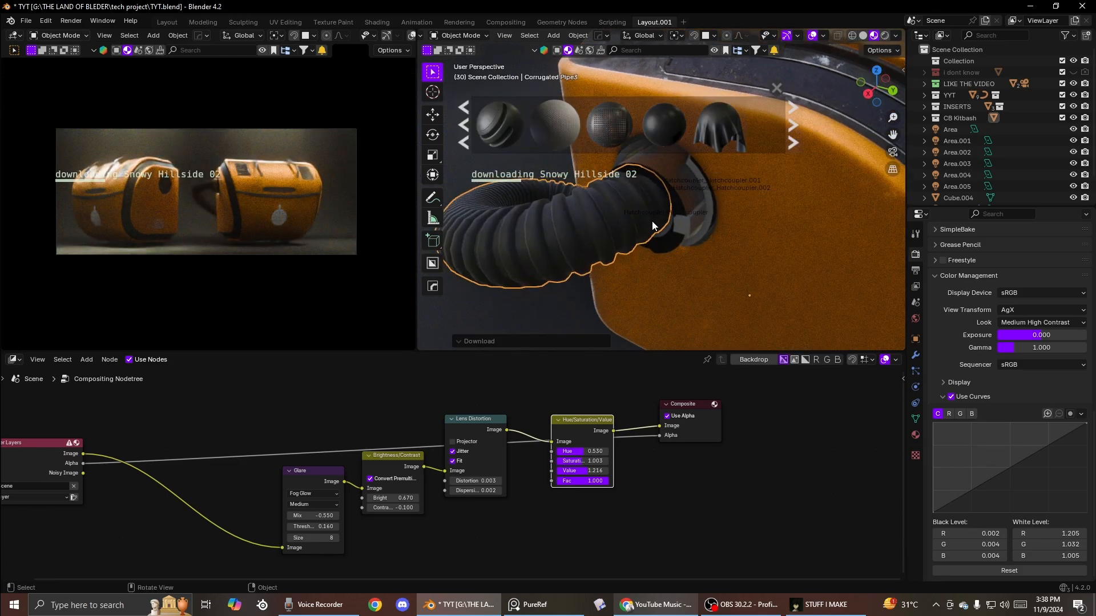
Step: Remove the unused material slots from the hatch coupler around the pipe opening
click(708, 196)
click(915, 435)
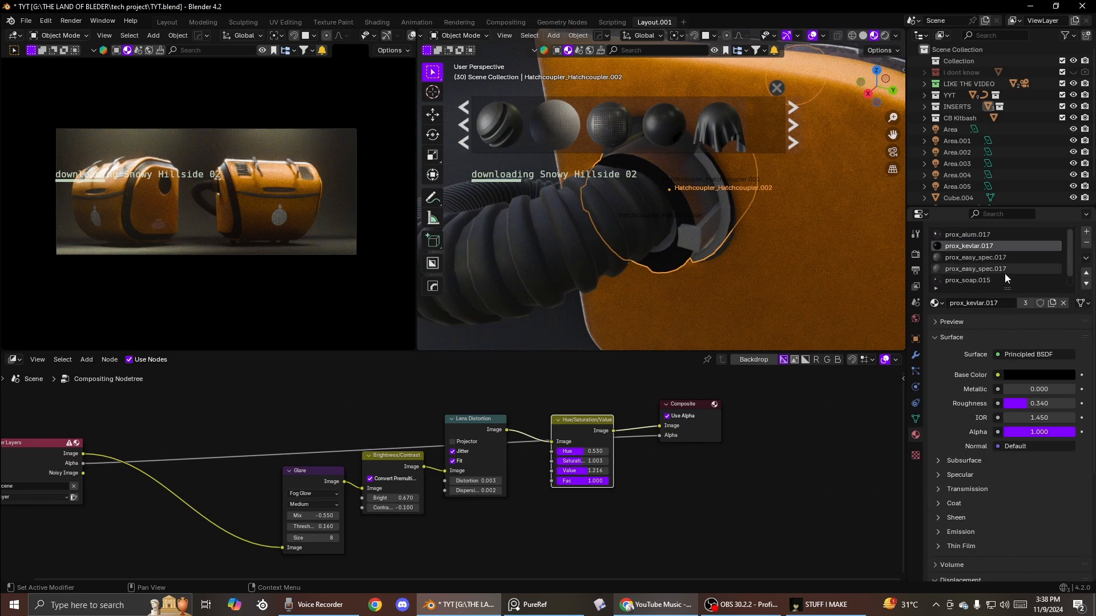
click(1086, 258)
click(1049, 305)
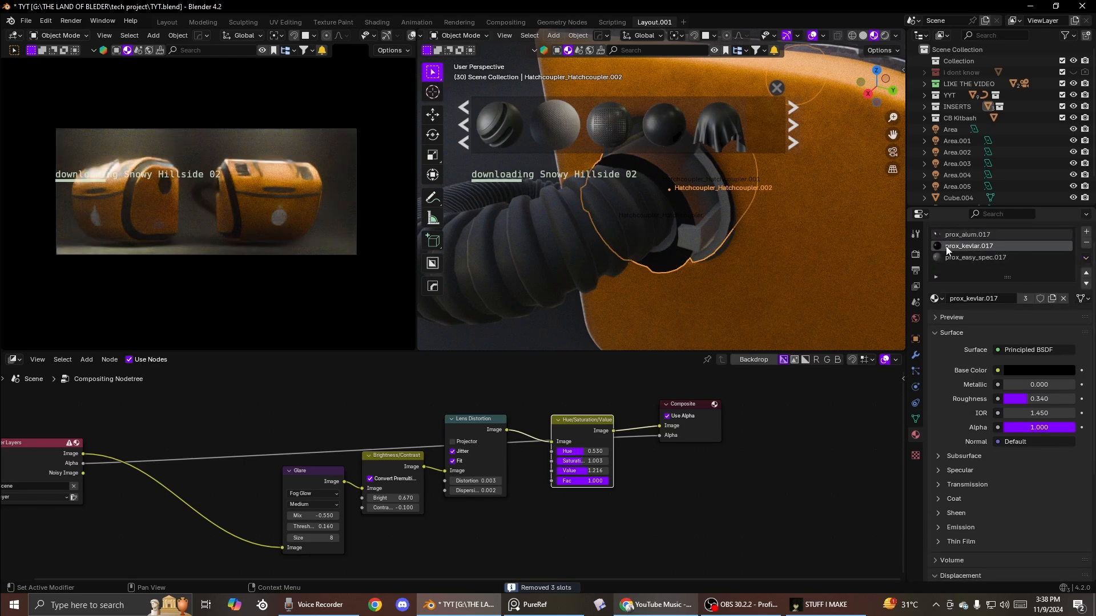
Step: Check the case lid's material, and replace prox_kevlar.017 on the hatch coupler with D.001
click(941, 299)
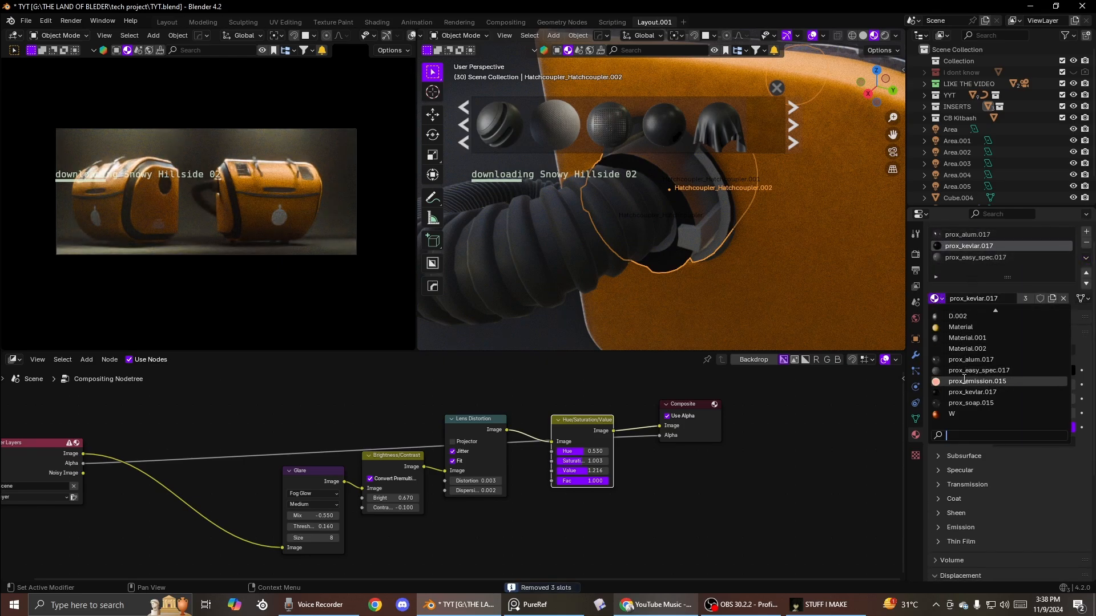
middle_drag(766, 202, 791, 211)
click(838, 174)
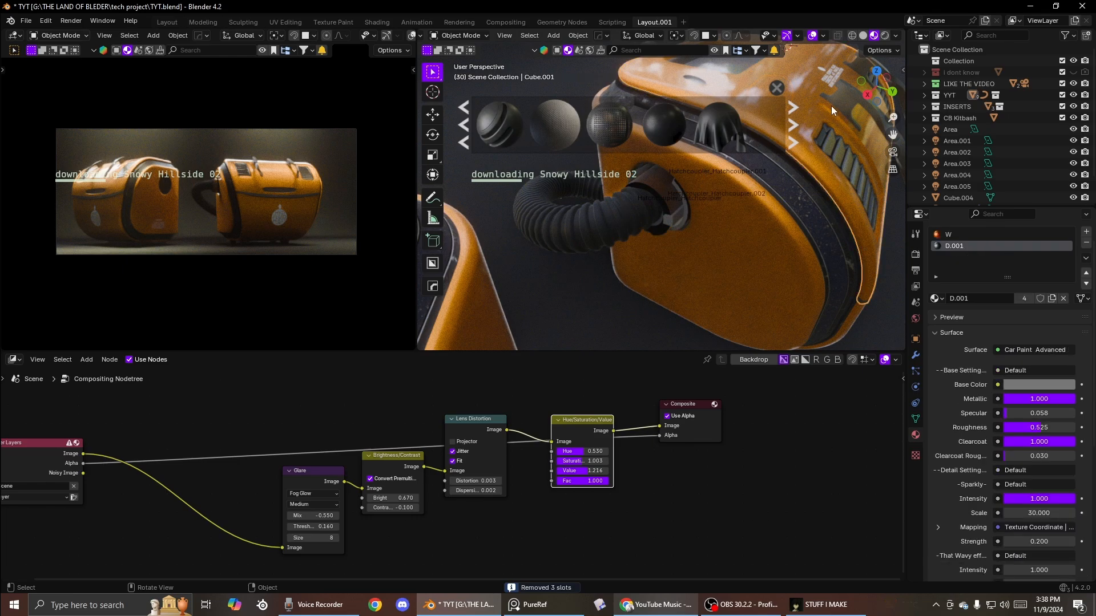
click(660, 203)
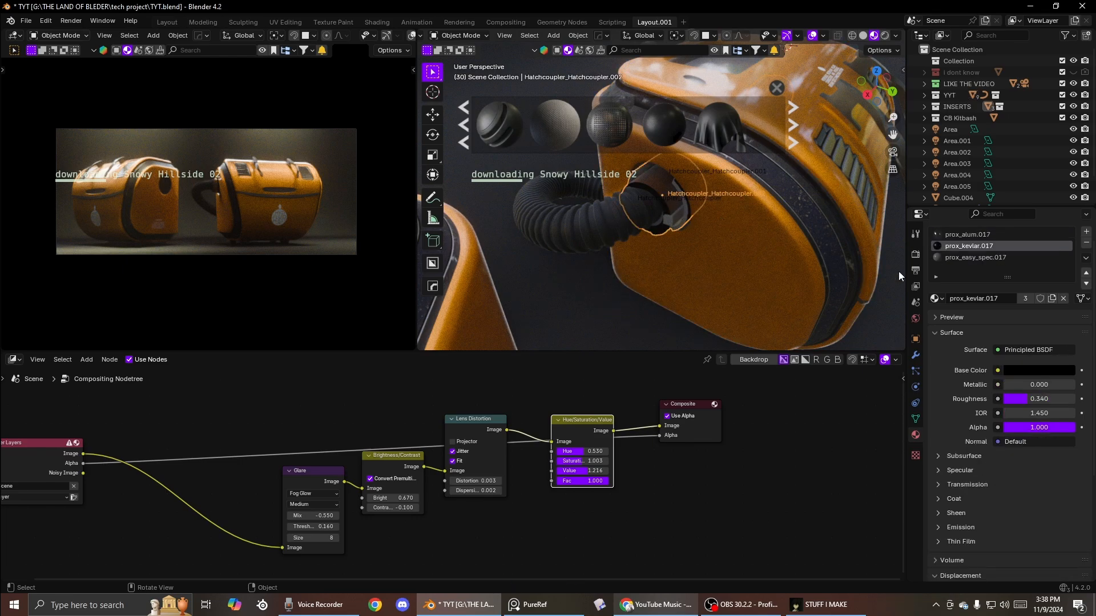
click(937, 299)
text(D)
click(957, 327)
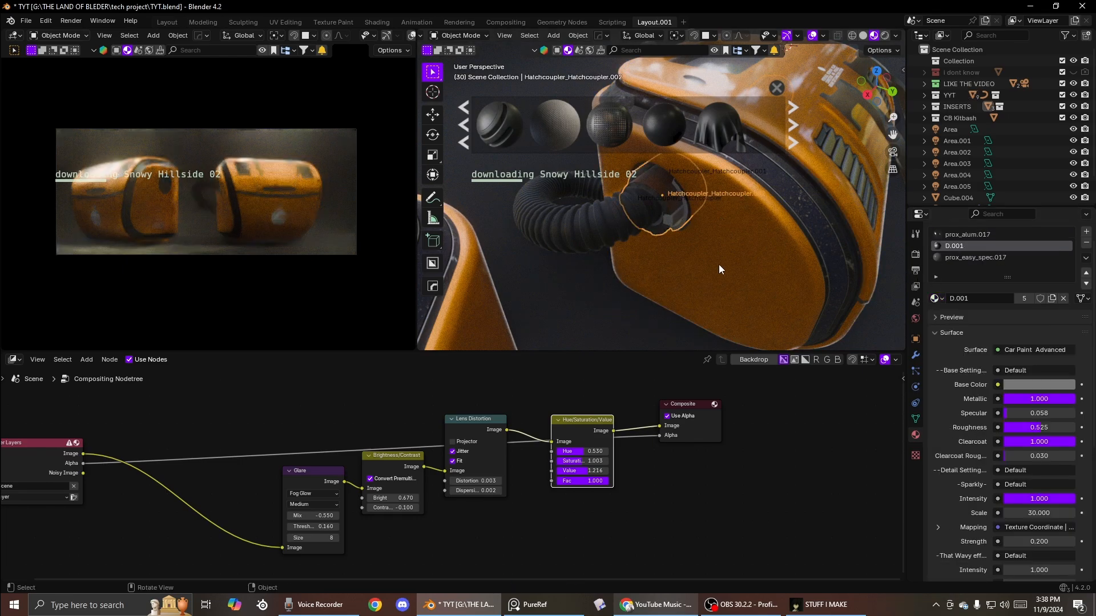
Step: Try material D in the hatch coupler's prox_easy_spec.017 slot and settle on D.001 instead
scroll(719, 257, up, 4)
scroll(727, 235, up, 2)
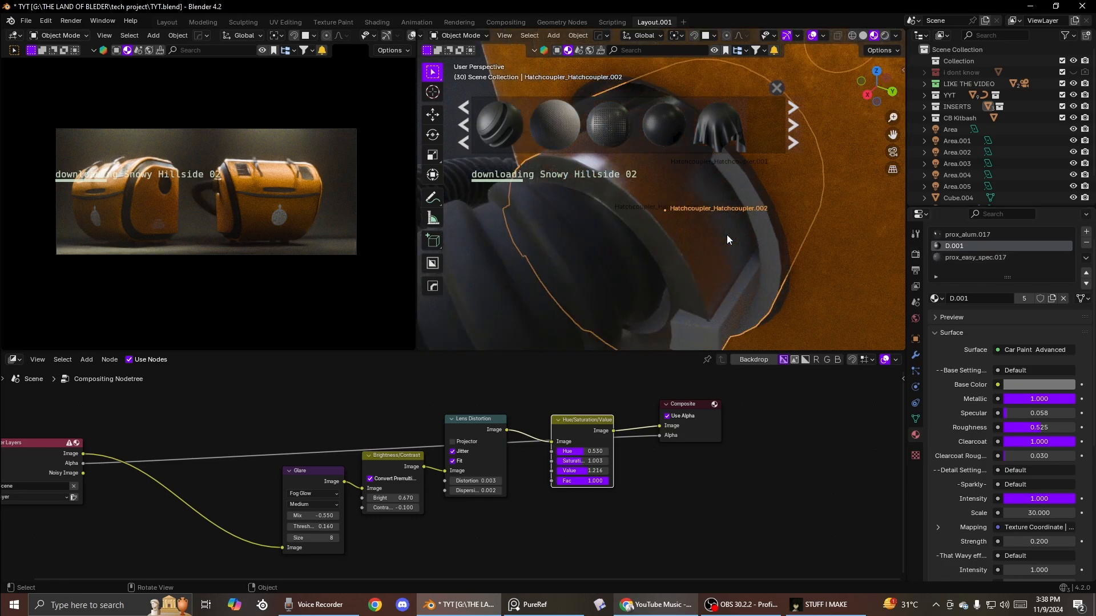
click(977, 258)
click(937, 298)
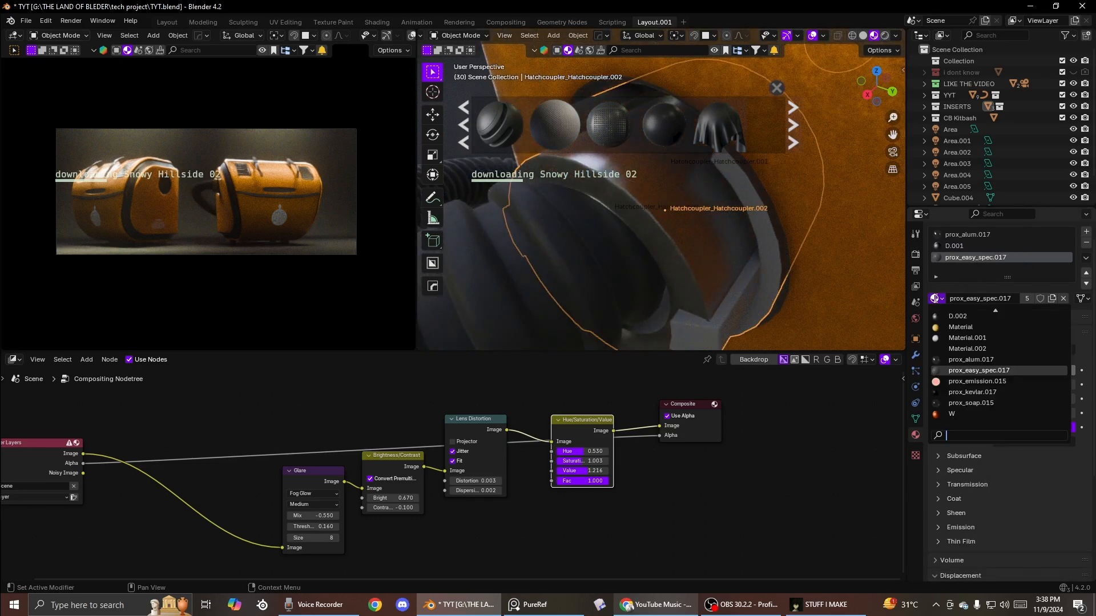
click(947, 314)
scroll(757, 241, down, 4)
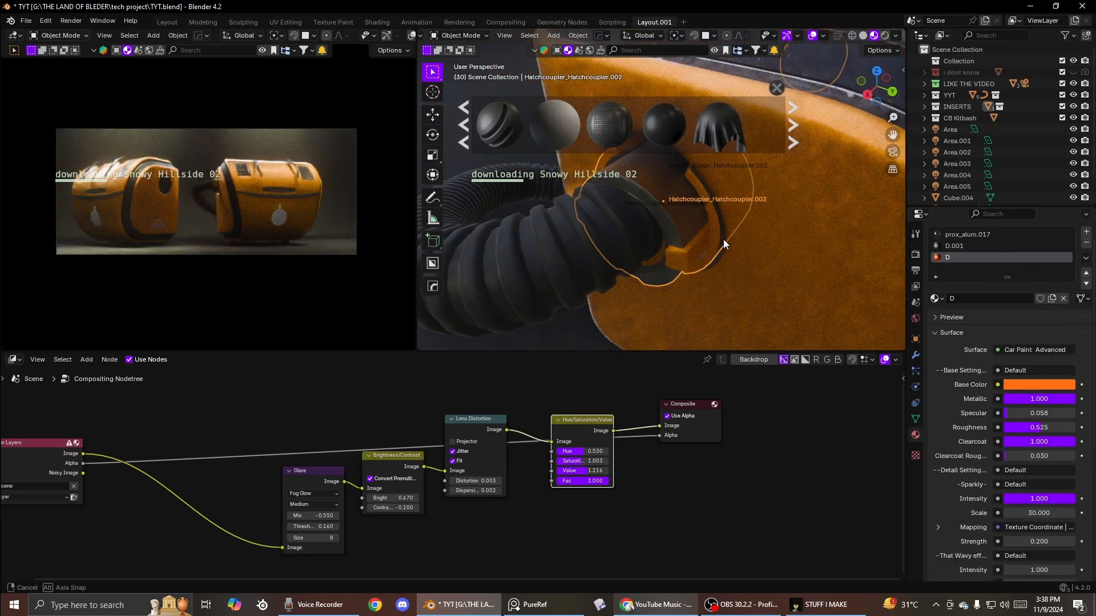
scroll(728, 242, up, 6)
scroll(782, 264, down, 2)
middle_drag(783, 265, 773, 251)
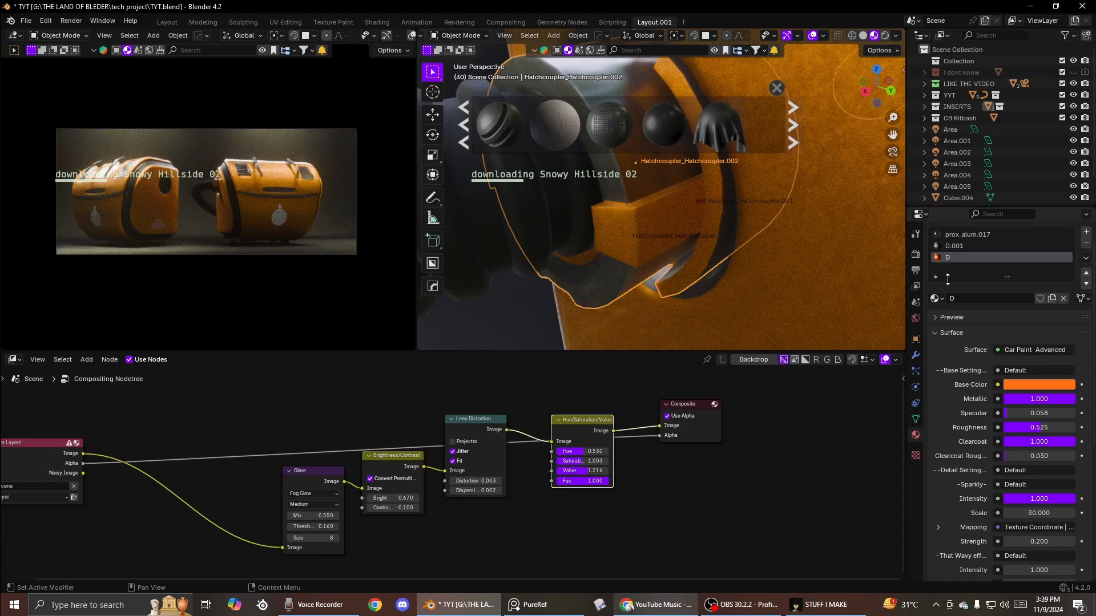
click(936, 298)
click(958, 360)
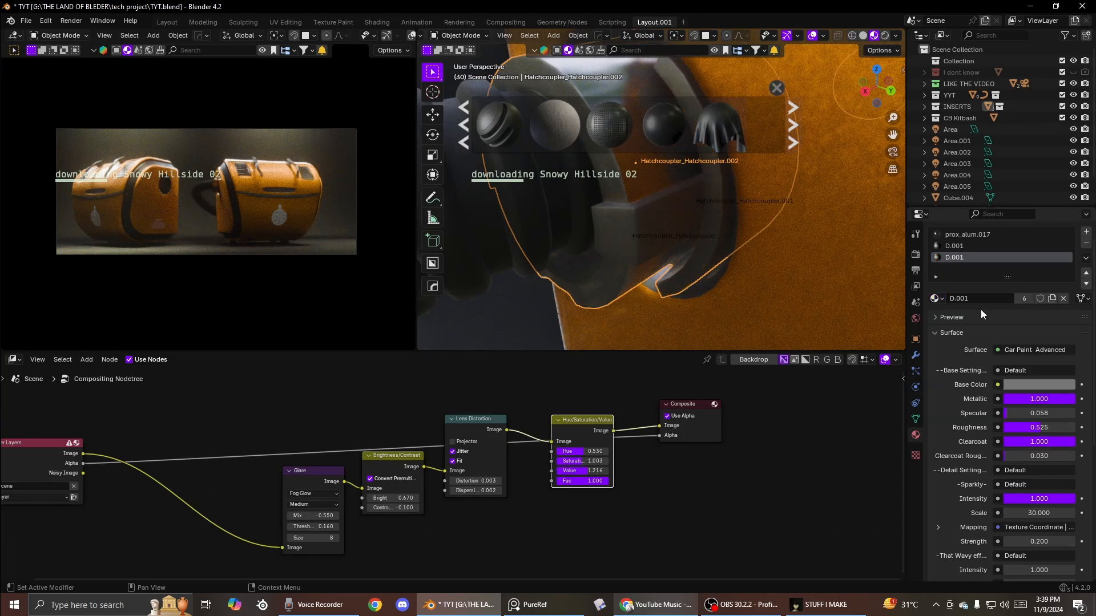
Step: Replace the hatch coupler's prox_alum.017 material with the orange material W
click(946, 235)
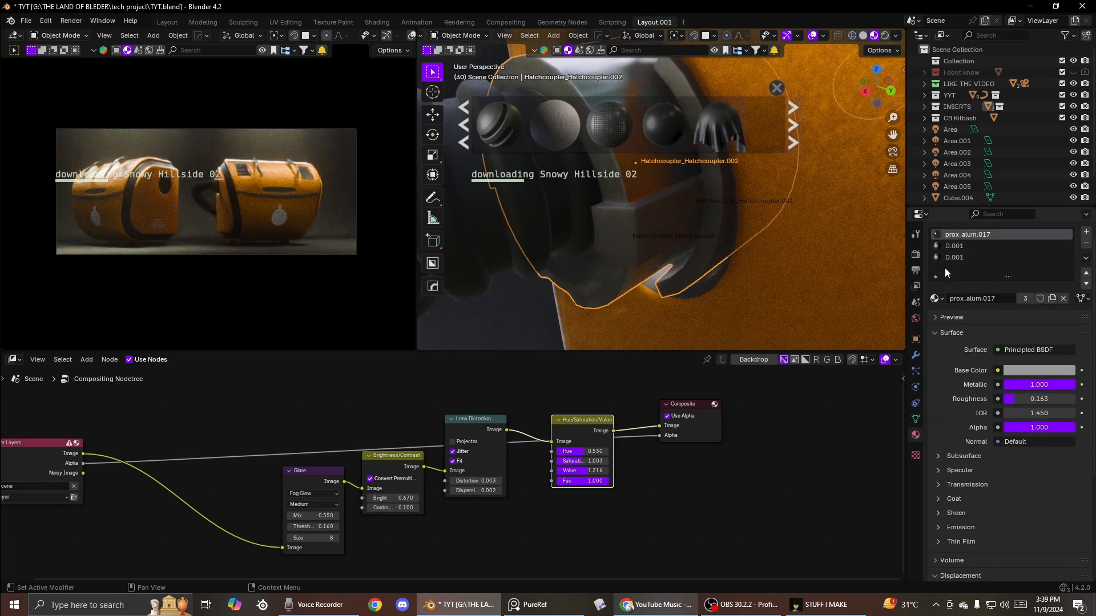
click(941, 299)
text(w)
click(949, 313)
scroll(726, 240, down, 3)
Step: Try material D in place of W in the first slot of the case's main body
click(729, 244)
middle_drag(726, 240, 677, 259)
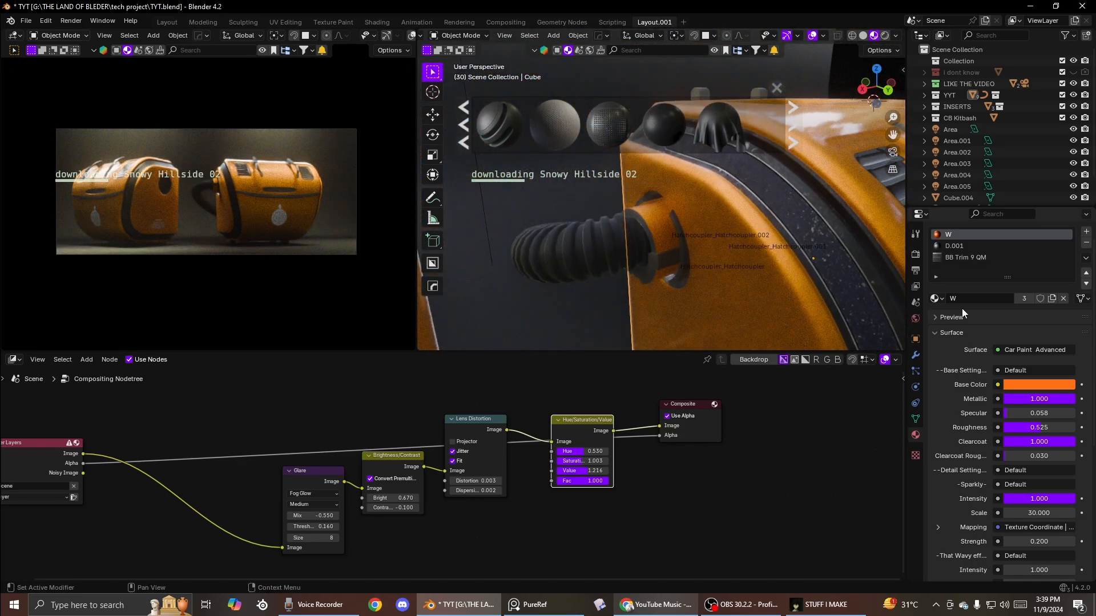
click(937, 298)
text(d)
click(944, 313)
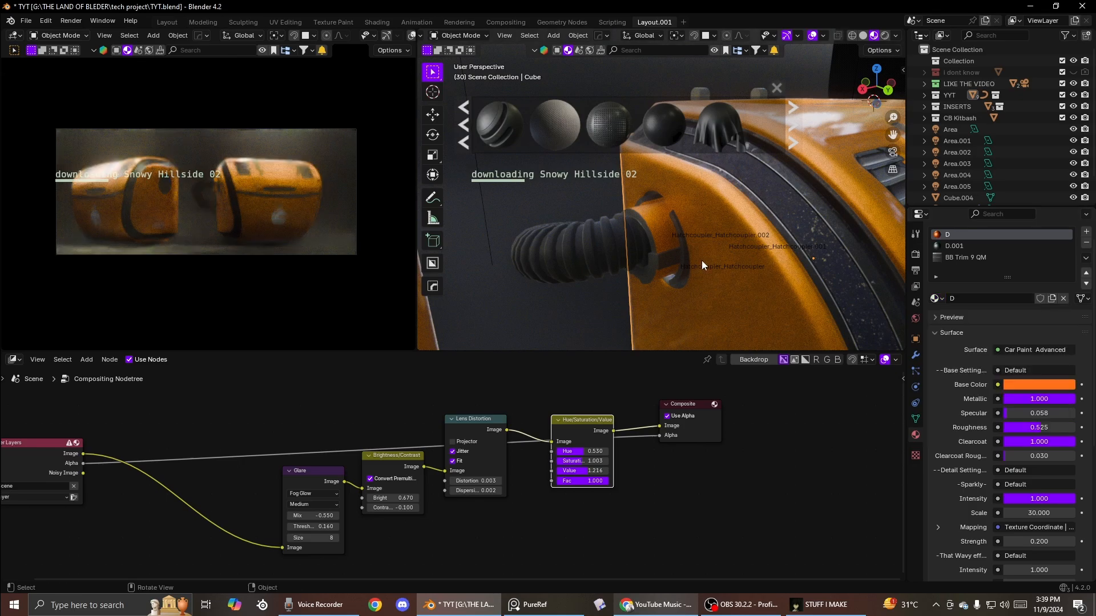
Step: Try D.001 in the main body's first material slot and undo that change
click(938, 301)
text(d)
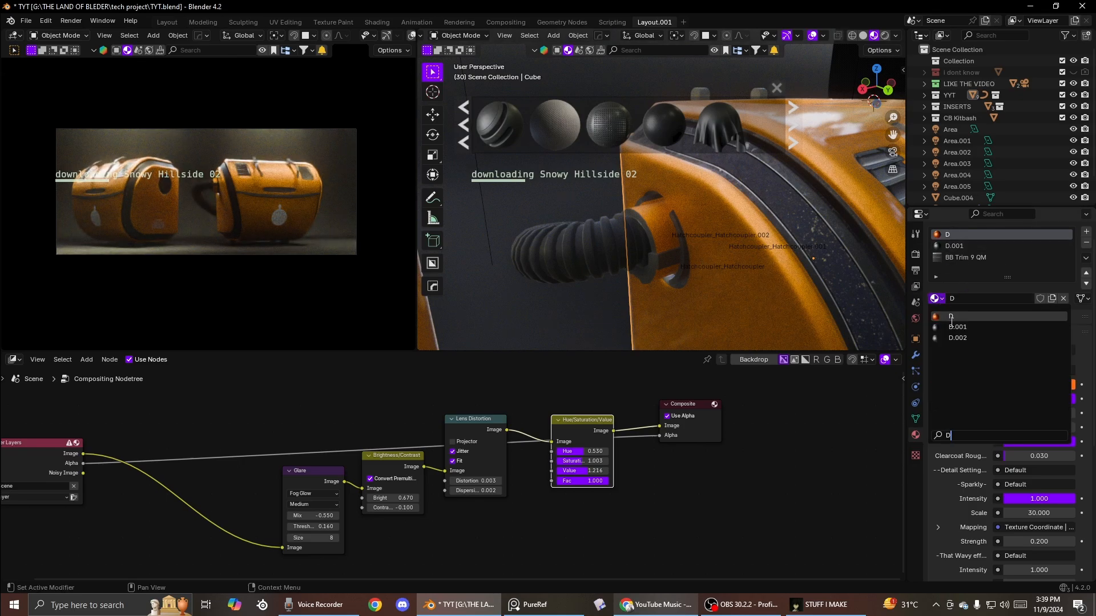
click(950, 327)
middle_drag(690, 280, 687, 262)
key(ctrl+z)
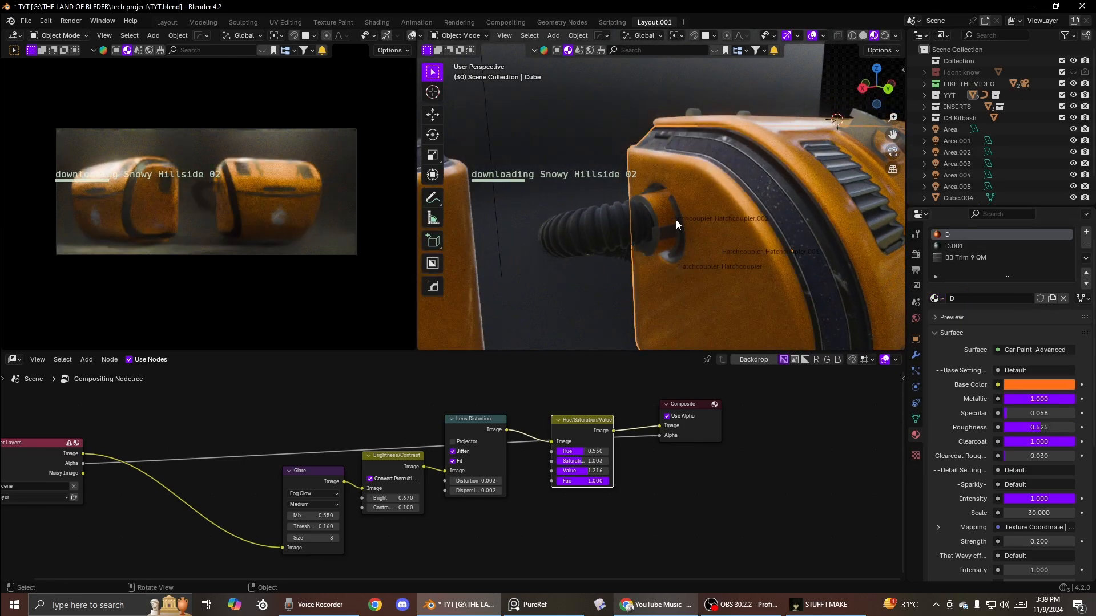
Step: Assign the dark D.001 material to the first slot of the case's main body
click(938, 299)
text(D)
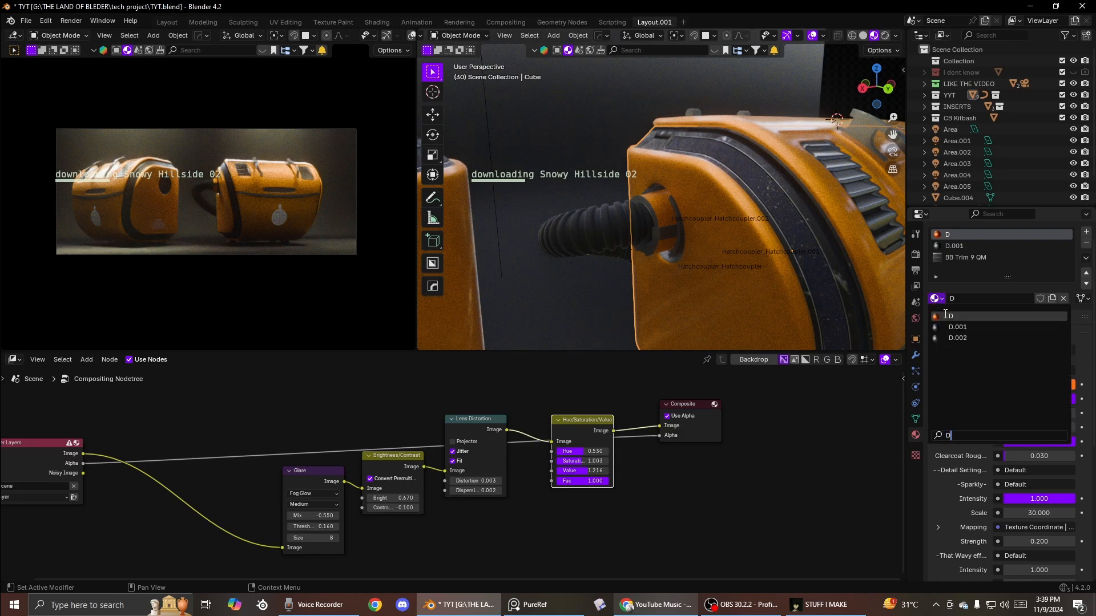
click(936, 318)
click(941, 301)
text(D)
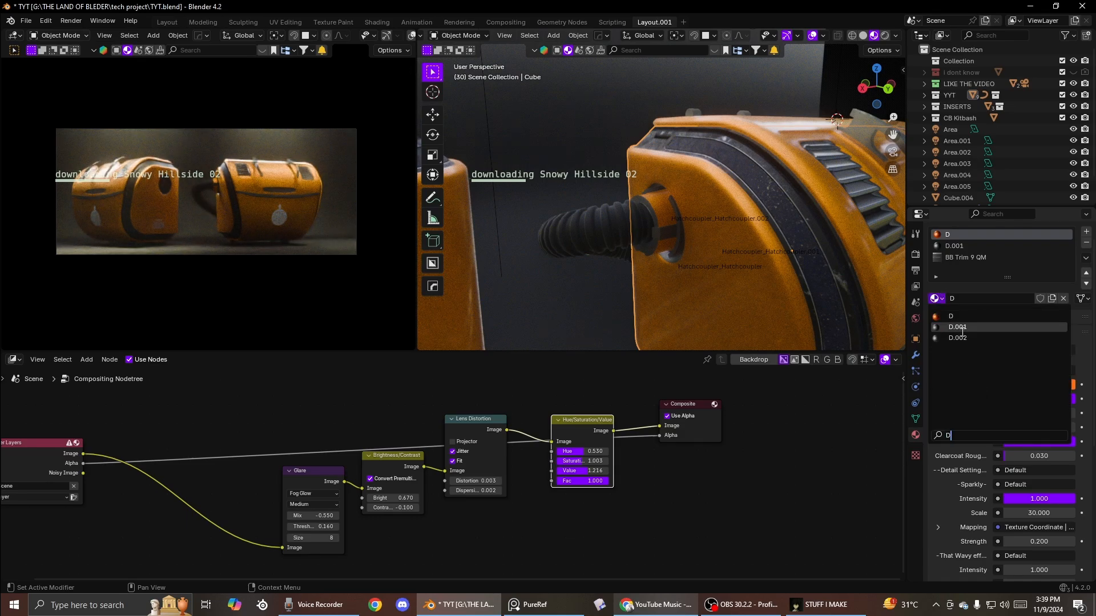
click(963, 330)
middle_drag(727, 253, 645, 250)
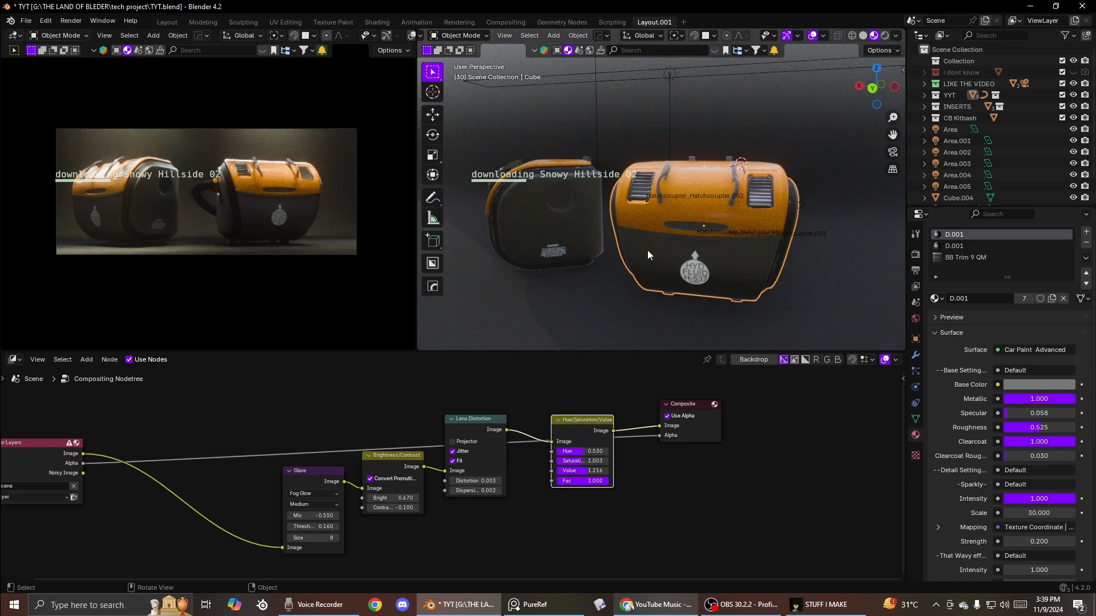
Step: Examine the case's lid, body and decals from several angles to judge the two-tone orange and dark materials
scroll(621, 219, down, 3)
mouse_move(621, 219)
middle_down()
mouse_move(712, 238)
mouse_move(708, 255)
mouse_move(677, 262)
mouse_move(710, 185)
middle_up()
scroll(724, 224, up, 7)
click(663, 222)
scroll(713, 247, down, 4)
click(713, 248)
scroll(711, 245, up, 4)
scroll(710, 183, up, 4)
click(711, 181)
scroll(708, 187, down, 4)
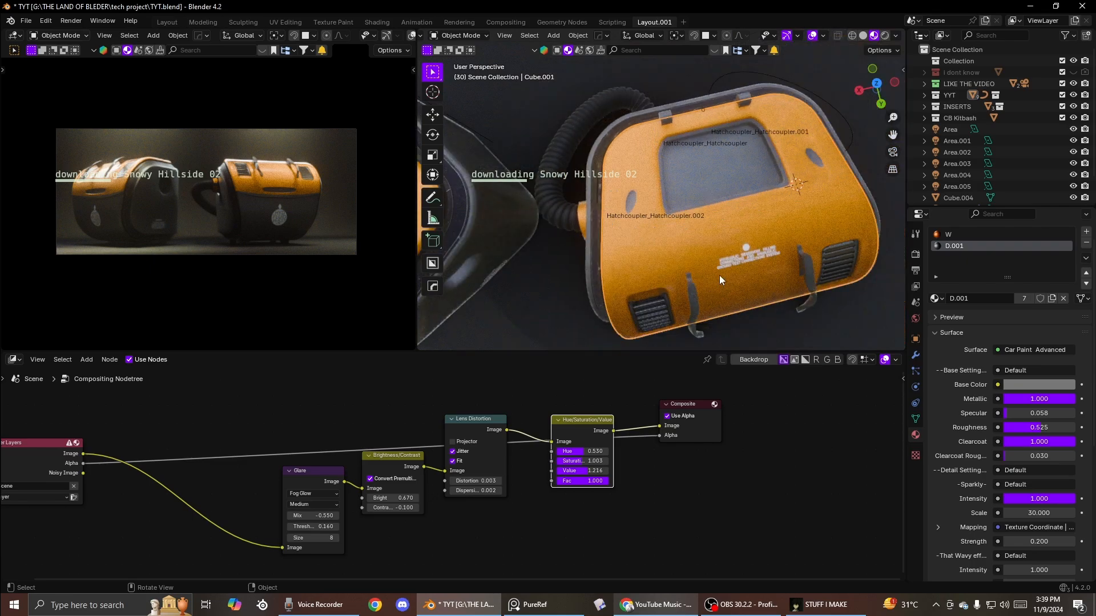
middle_drag(719, 275, 635, 187)
scroll(730, 183, up, 2)
scroll(729, 183, up, 1)
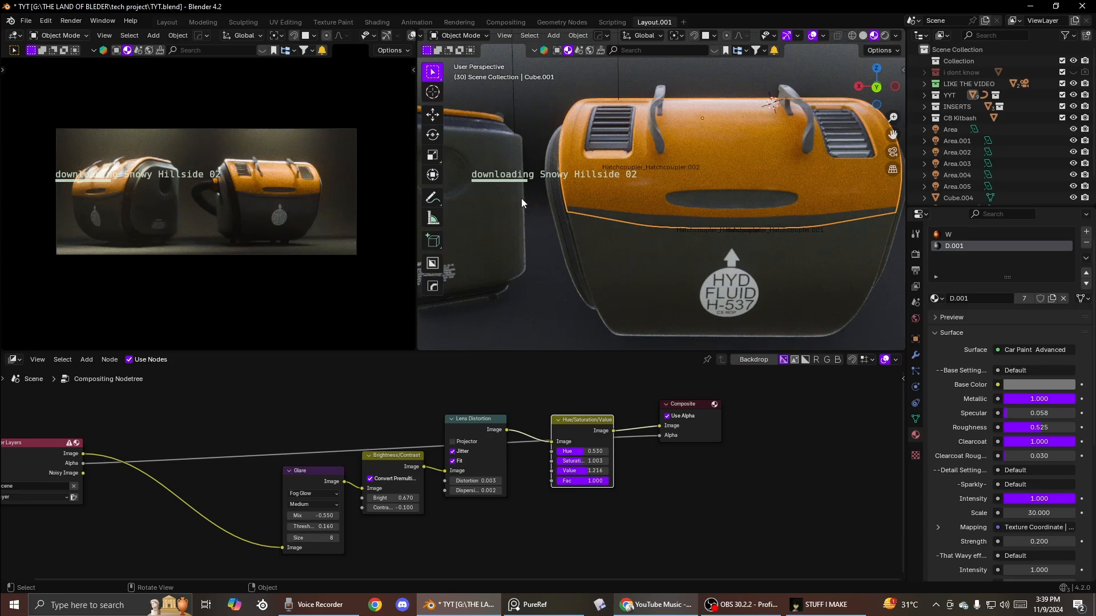
scroll(636, 191, down, 4)
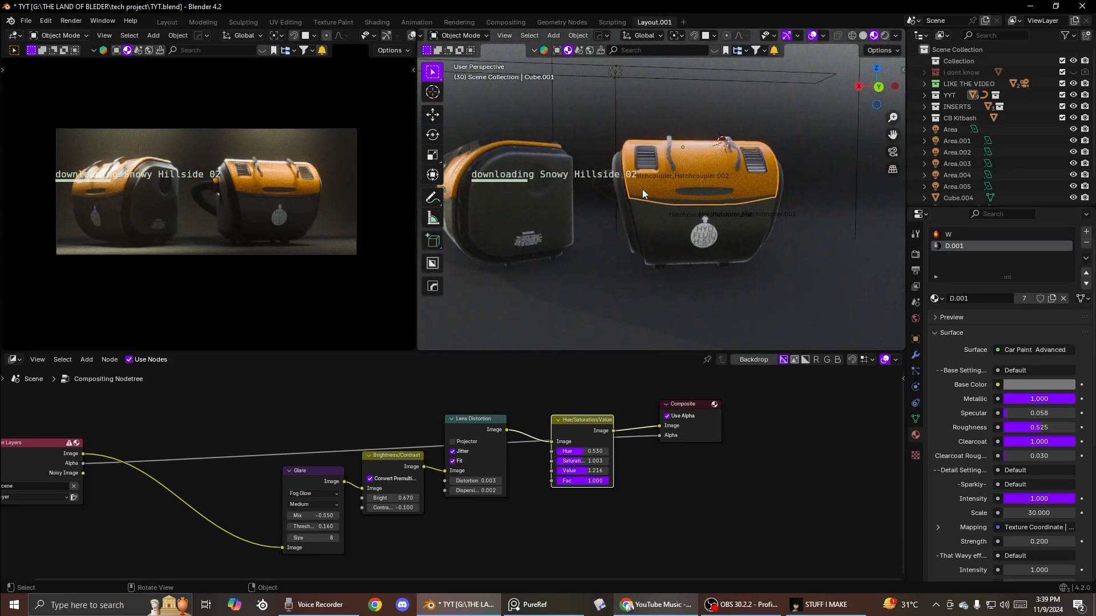
scroll(680, 194, up, 4)
middle_drag(706, 198, 737, 206)
Step: Mirror the corrugated pipe with a mirror modifier to extend it to the case's opposite side
click(713, 277)
middle_drag(714, 276, 781, 268)
scroll(781, 269, down, 4)
key(alt+x)
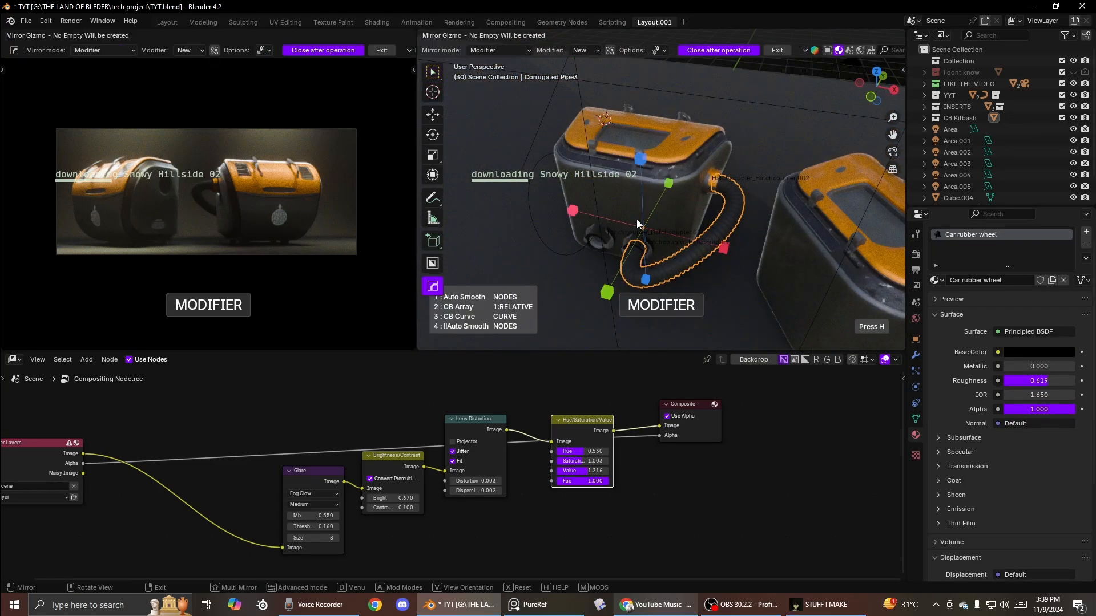
click(673, 221)
middle_drag(674, 221, 621, 232)
Step: Move the CB Kitbash collection into the YYT collection
click(752, 214)
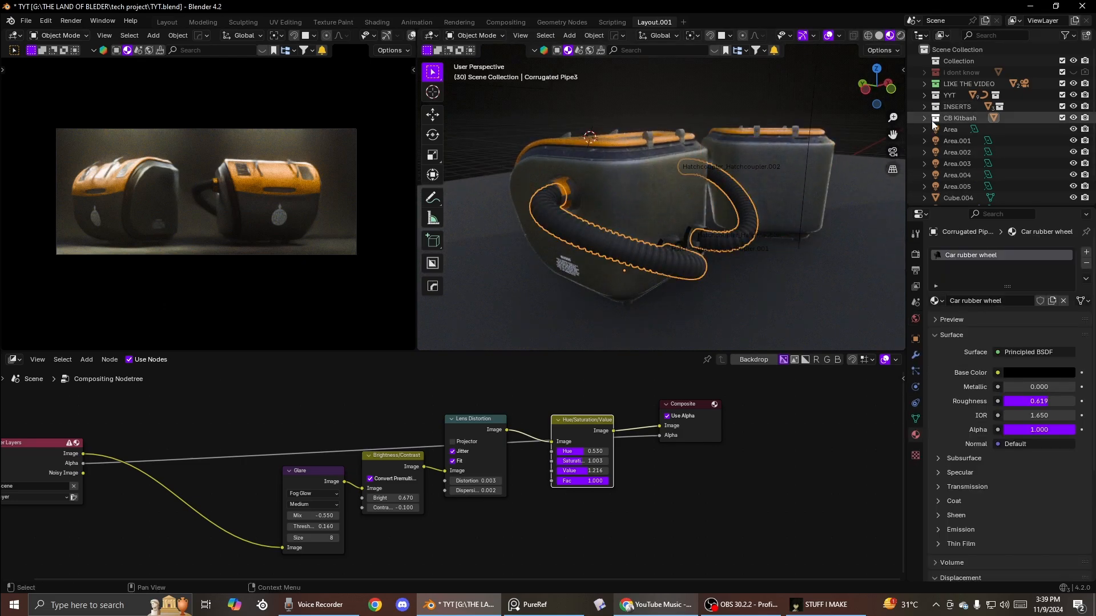
drag(931, 121, 951, 96)
Step: Insert the light-panel decal with perforated plate from the decal library onto the flat end face of the case
middle_drag(777, 180, 627, 200)
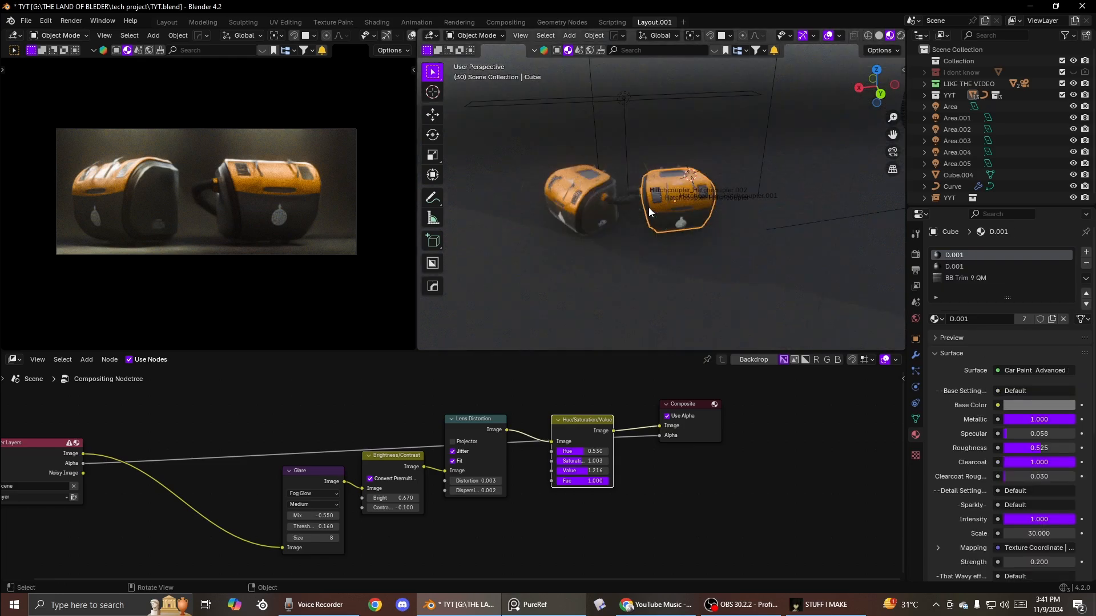
middle_drag(649, 207, 608, 156)
scroll(608, 157, up, 2)
mouse_move(718, 176)
middle_down()
mouse_move(611, 162)
mouse_move(661, 174)
mouse_move(690, 167)
mouse_move(675, 183)
middle_up()
key(d)
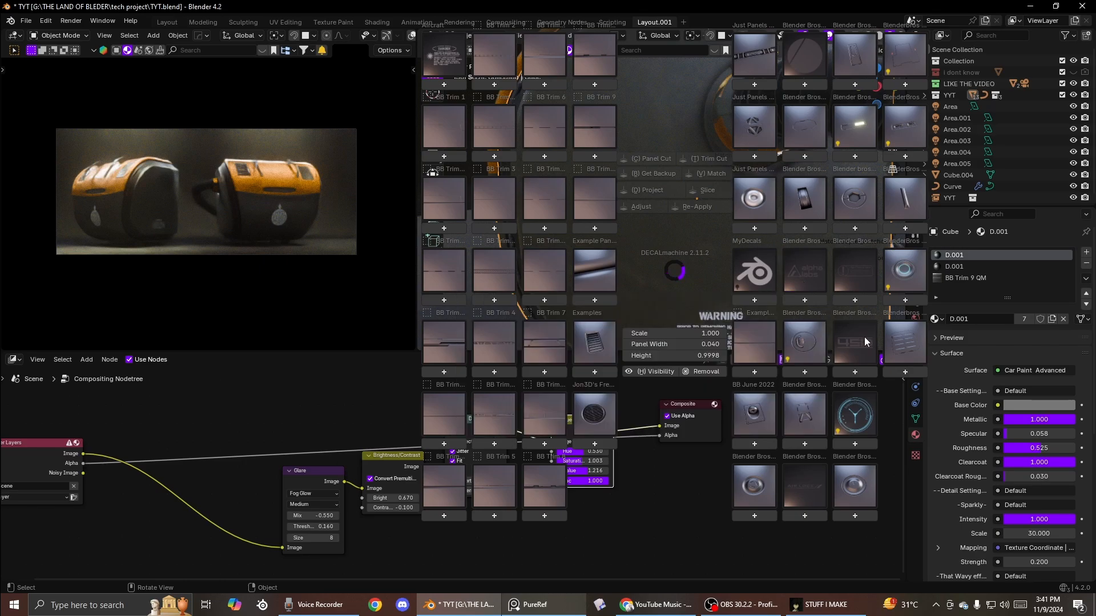
click(910, 270)
mouse_move(915, 210)
mouse_move(865, 134)
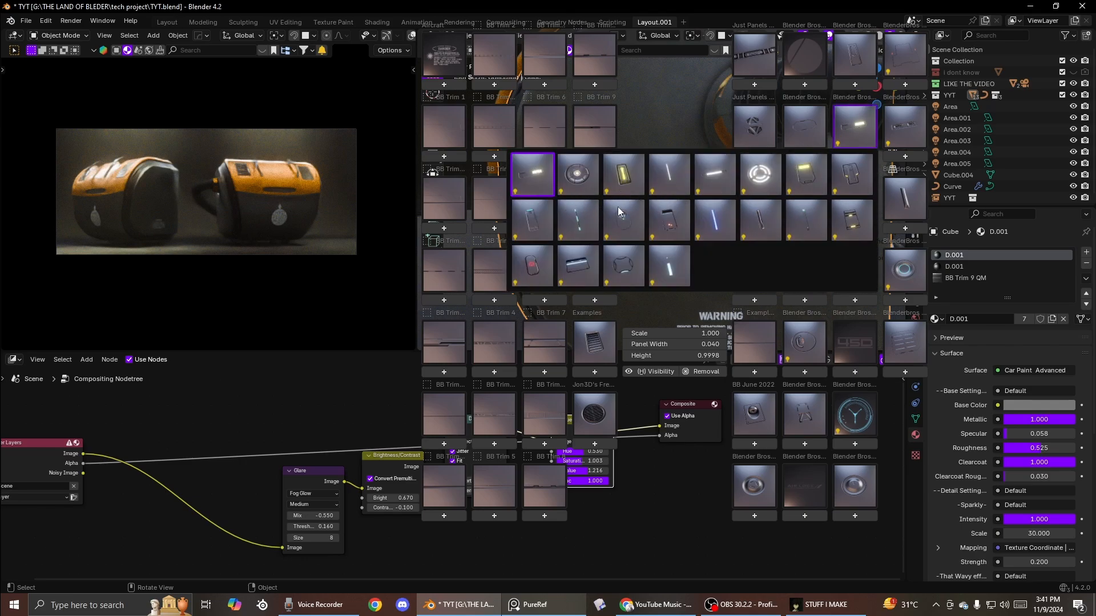
click(573, 254)
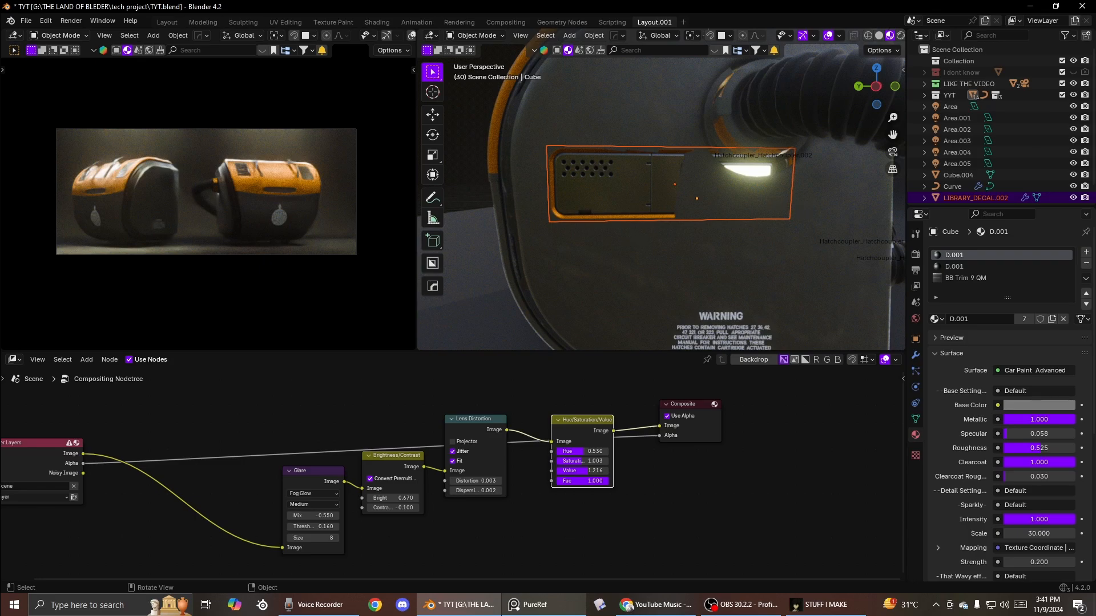
Step: Scale down the light-panel decal and place it on the end face beside the hose connection
key(s)
click(697, 184)
key(g)
click(656, 170)
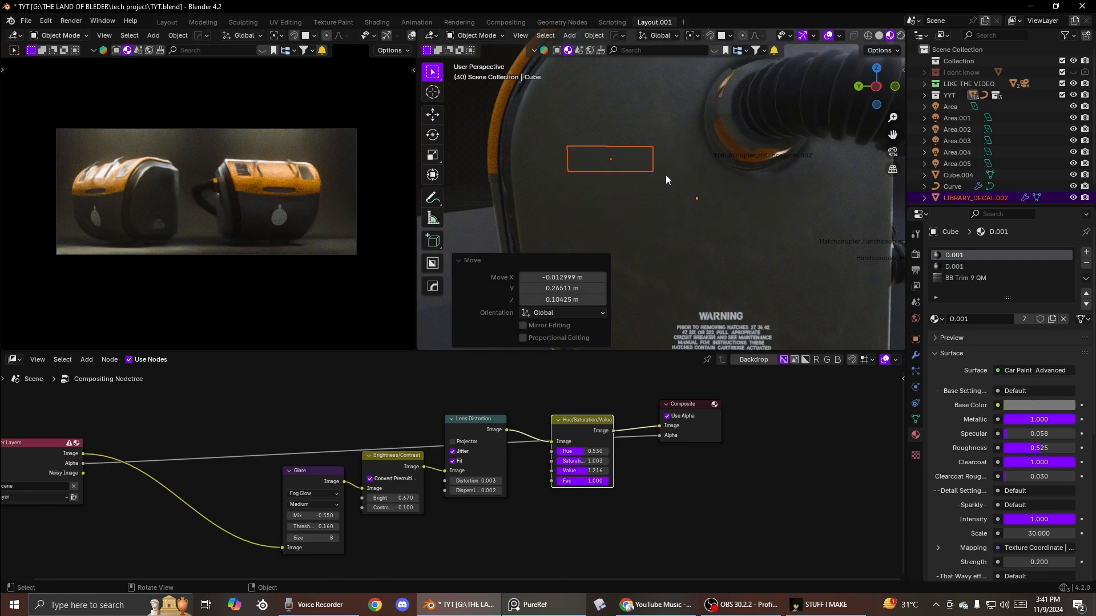
Step: Adjust the light-panel decal's rotation to about 18 degrees and project it onto the case's end face
key(d)
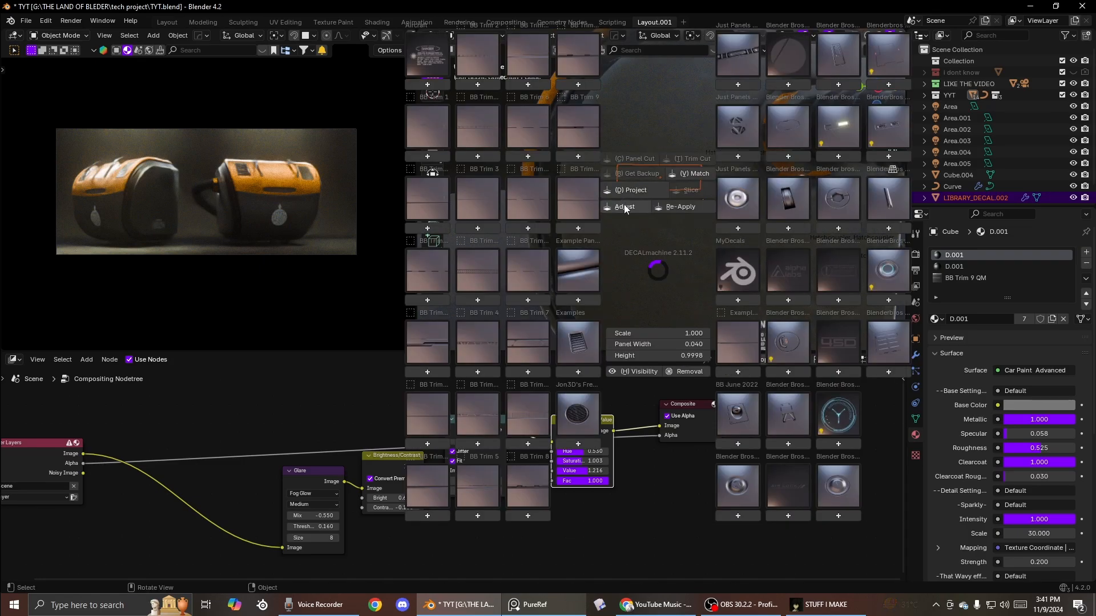
click(624, 207)
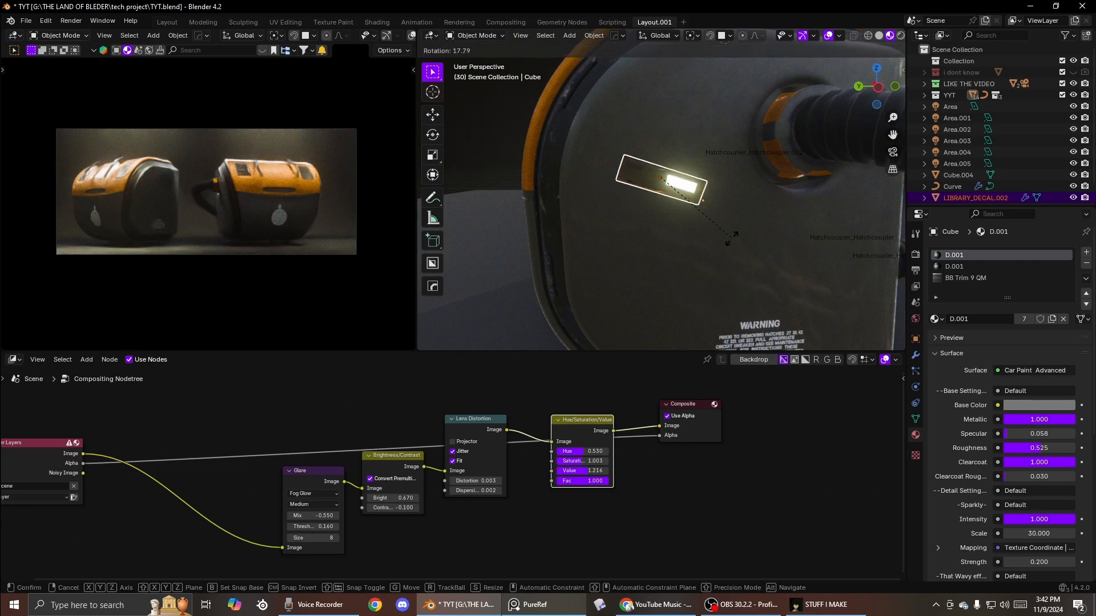
click(729, 239)
key(d)
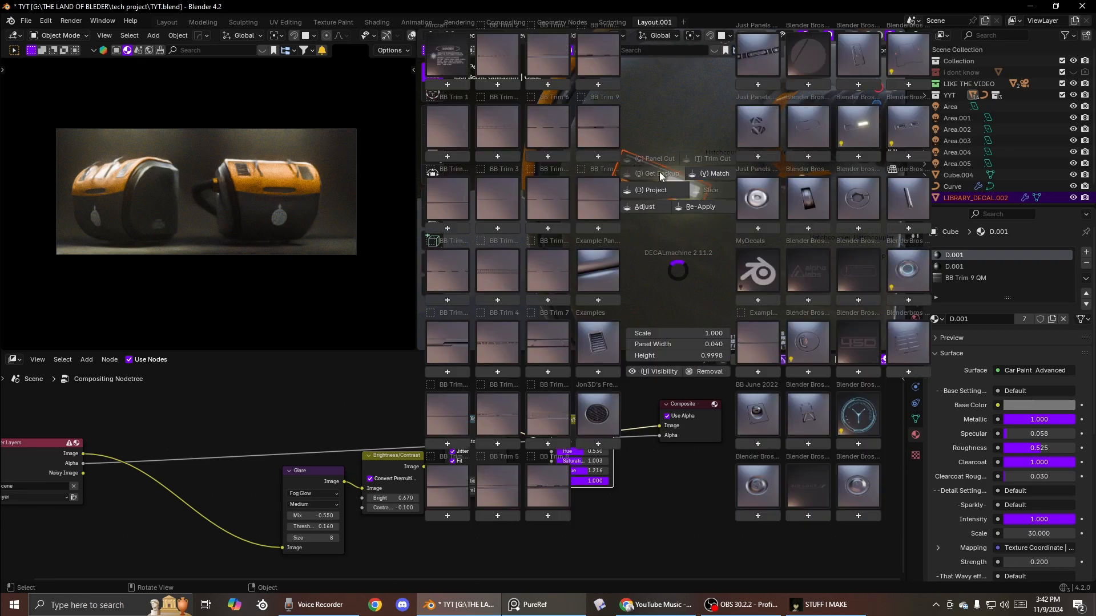
click(651, 190)
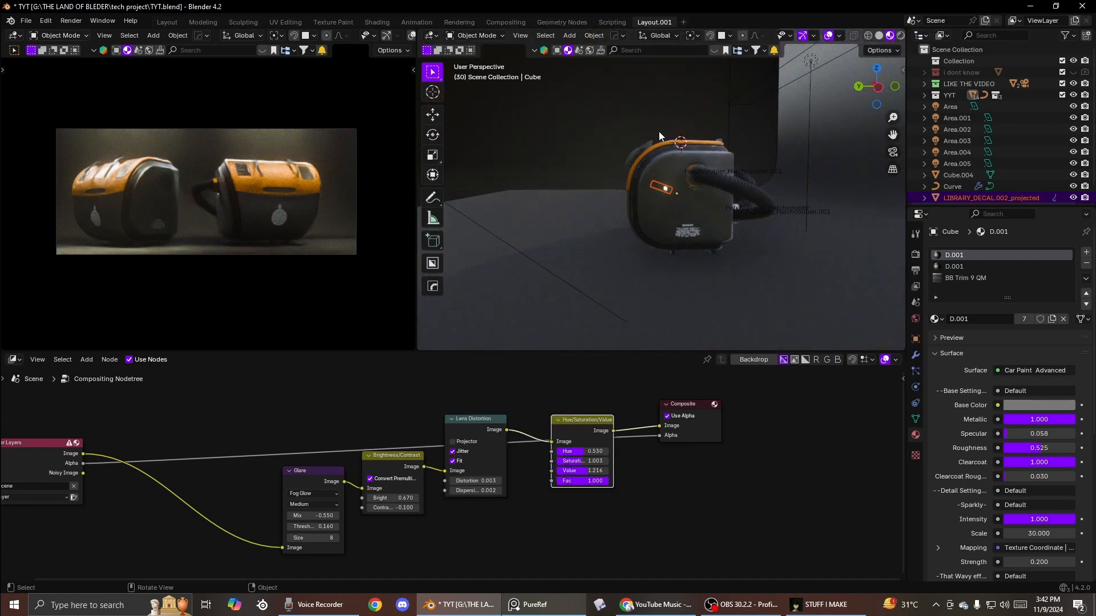
Step: Mirror the projected light decal onto the case's opposite end with a mirror modifier
key(alt+x)
click(769, 207)
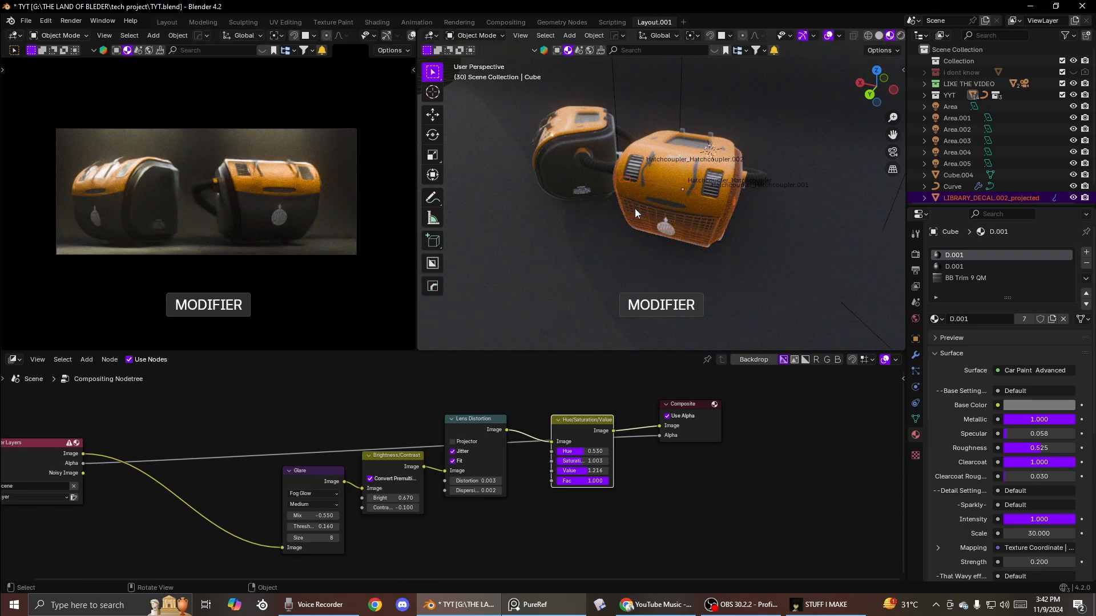
middle_drag(635, 208, 745, 176)
scroll(745, 175, up, 2)
scroll(944, 185, down, 2)
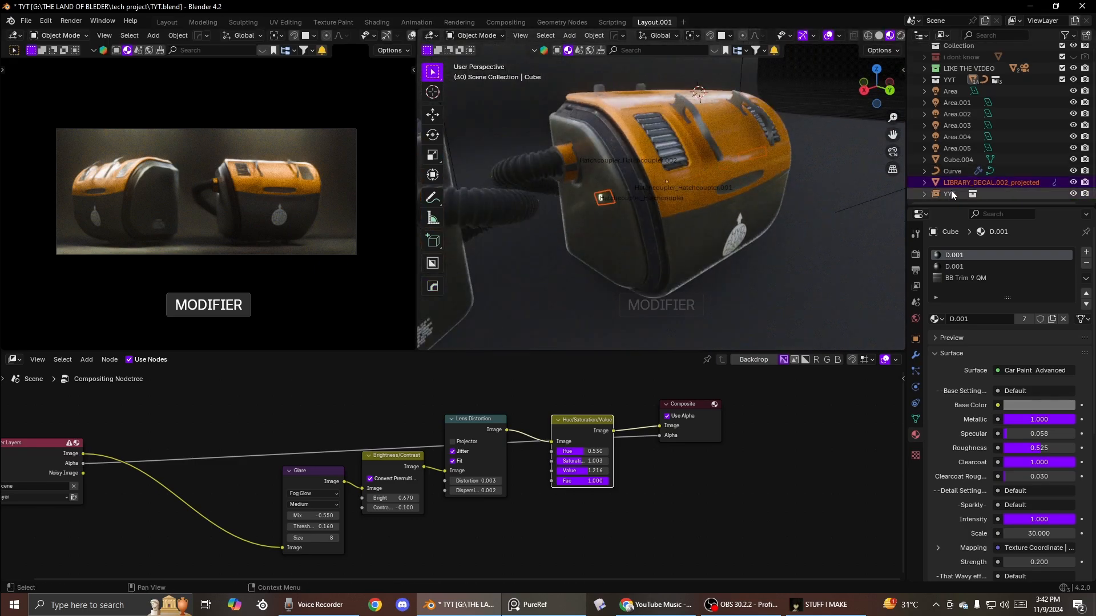
Step: Move the projected light decal and the Curve object into the YYT collection
drag(958, 183, 943, 81)
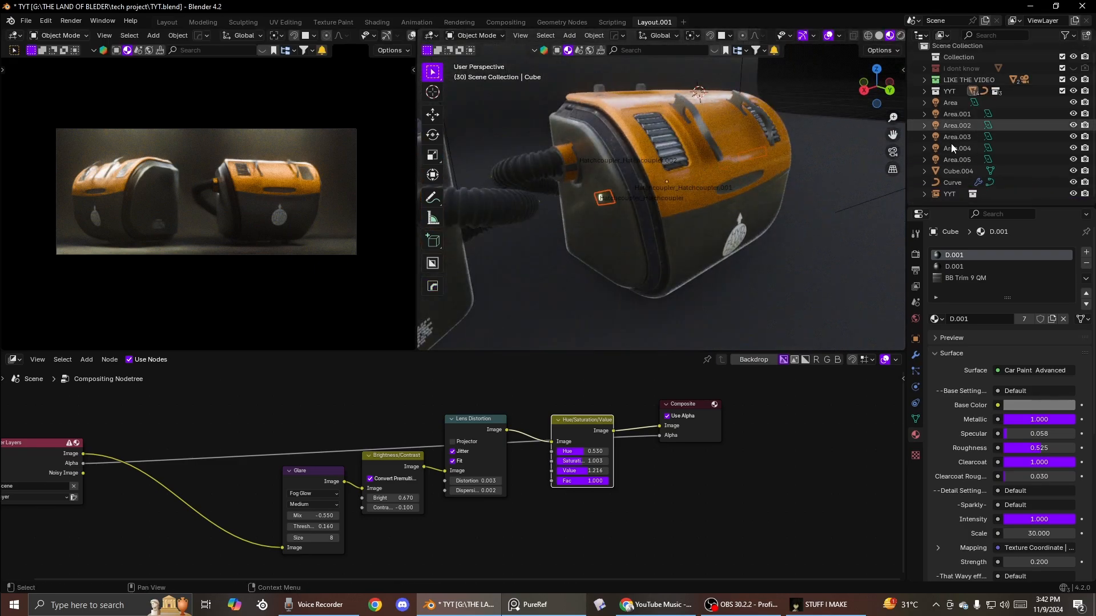
click(945, 183)
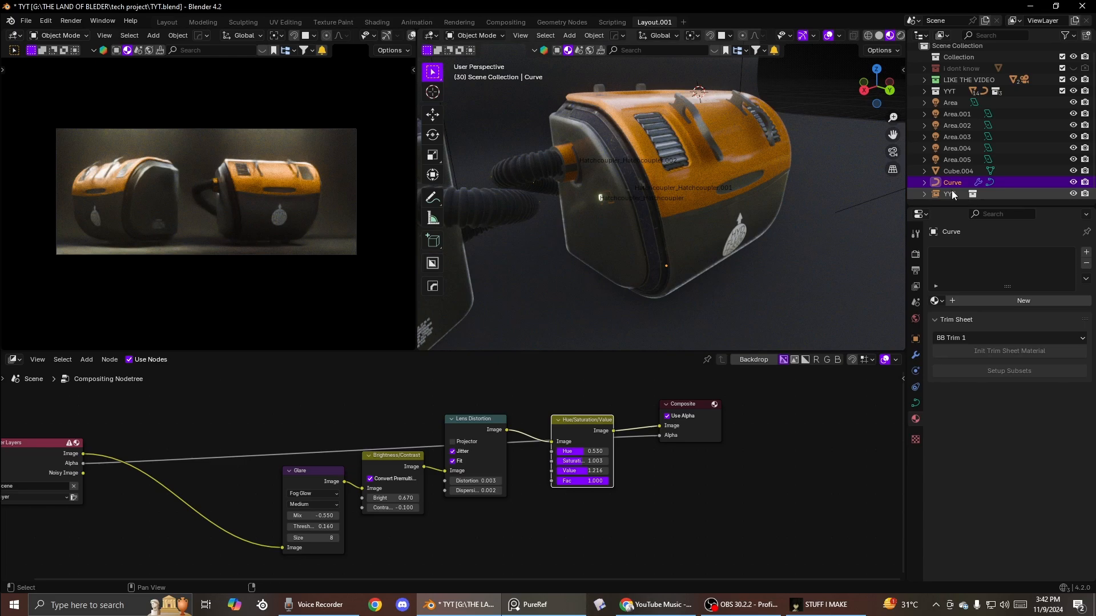
drag(948, 183, 961, 91)
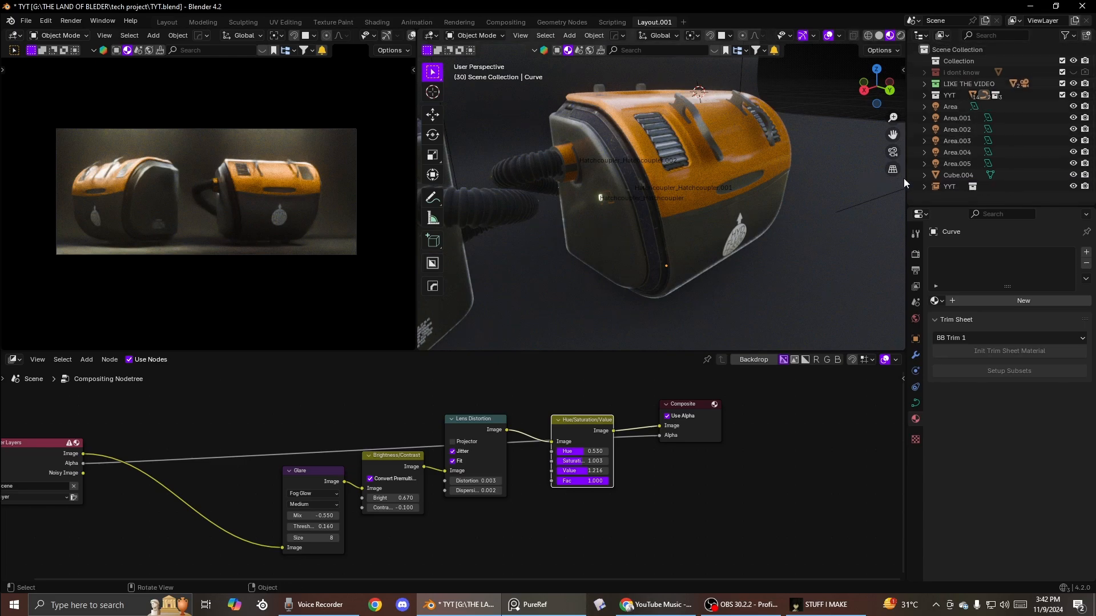
Step: Select Cube.004 and examine its extent around the whole scene
click(933, 176)
middle_drag(731, 169, 606, 156)
scroll(698, 161, down, 12)
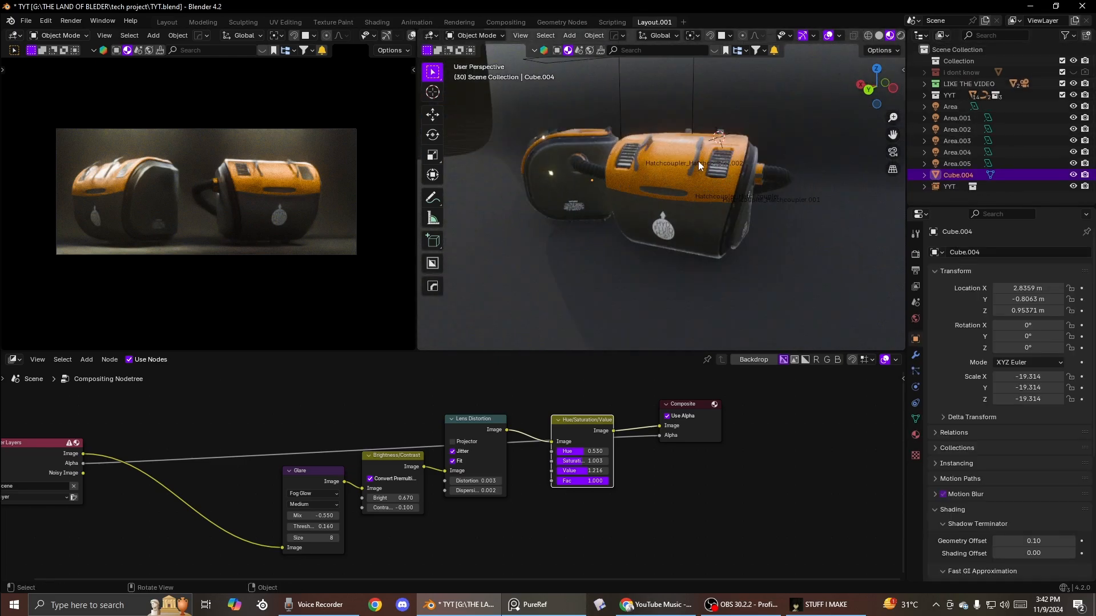
scroll(699, 158, down, 4)
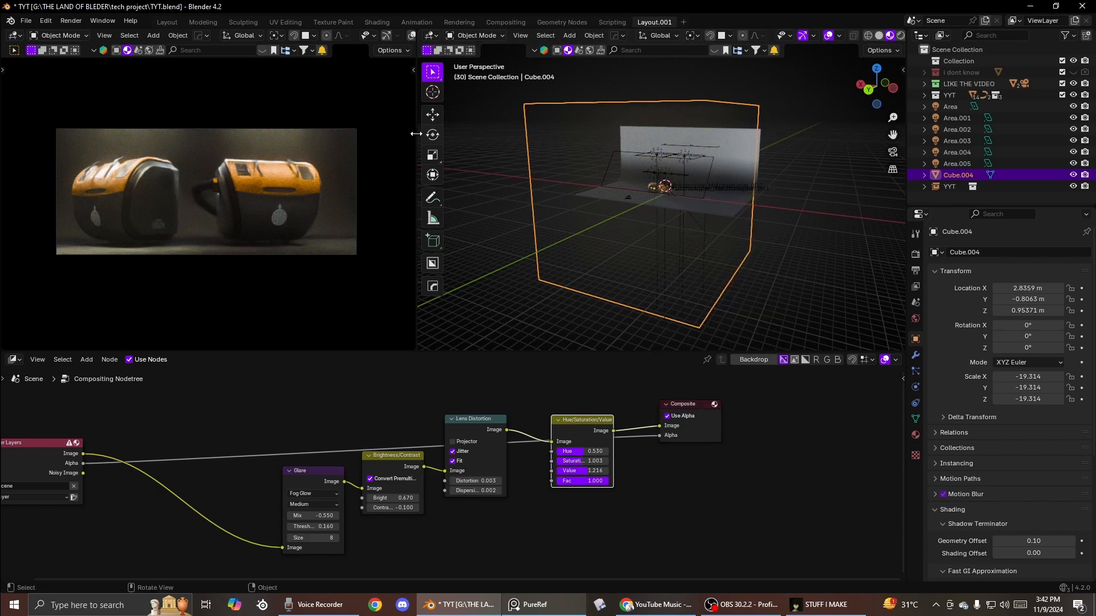
scroll(745, 191, up, 5)
scroll(745, 192, up, 6)
scroll(757, 228, up, 3)
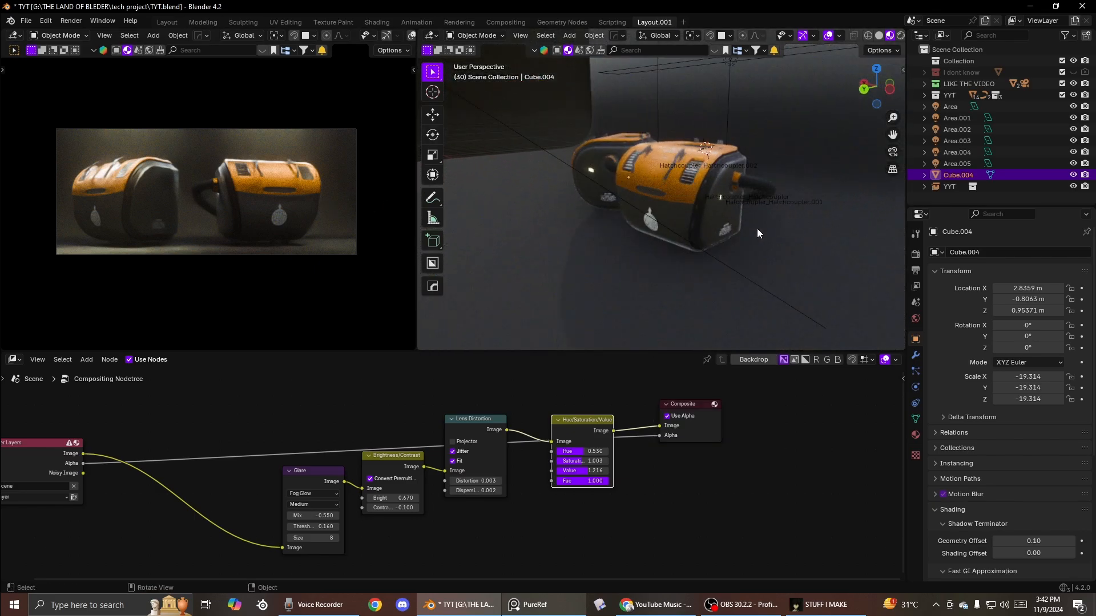
Step: Select the projected light decal on the case's end face and run the decal Adjust operation on it
middle_drag(757, 229, 718, 217)
scroll(718, 217, up, 4)
click(734, 211)
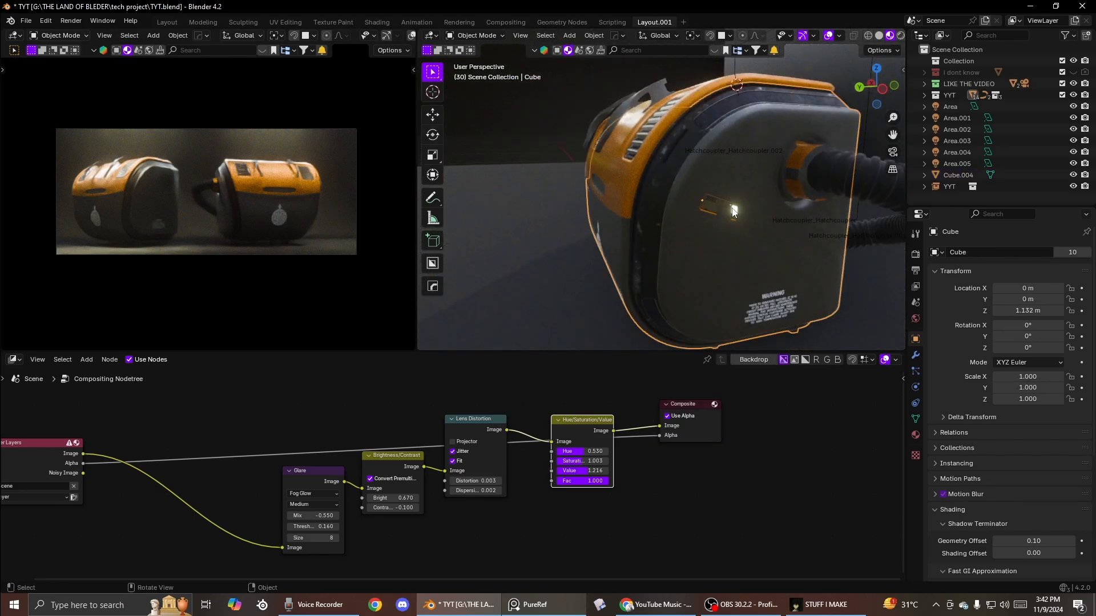
click(713, 205)
key(KP_Decimal)
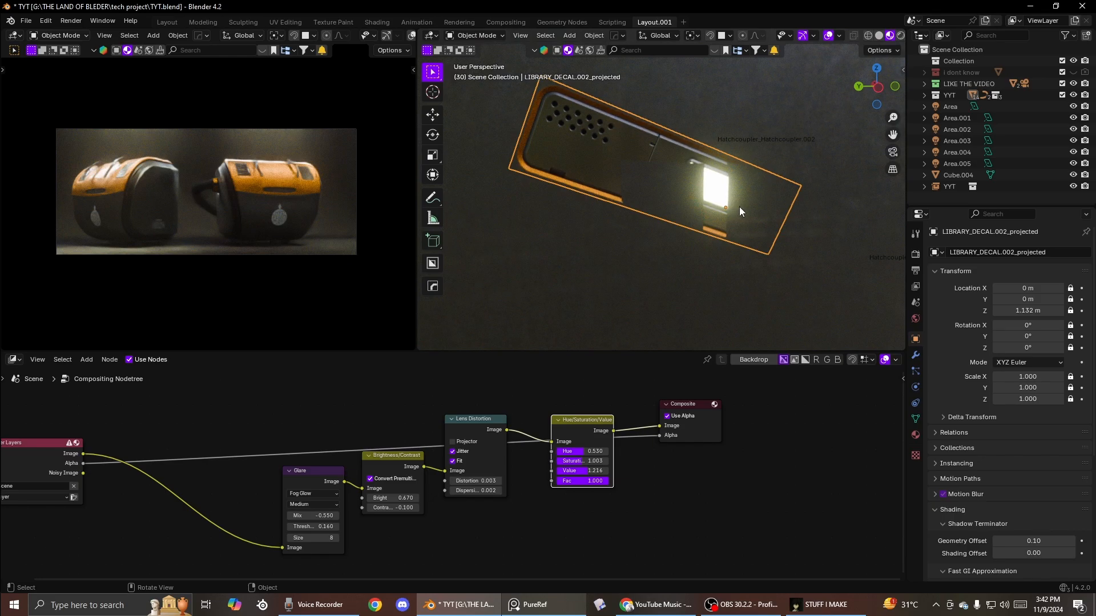
key(d)
click(728, 207)
click(698, 210)
scroll(697, 210, down, 8)
middle_drag(697, 210, 705, 163)
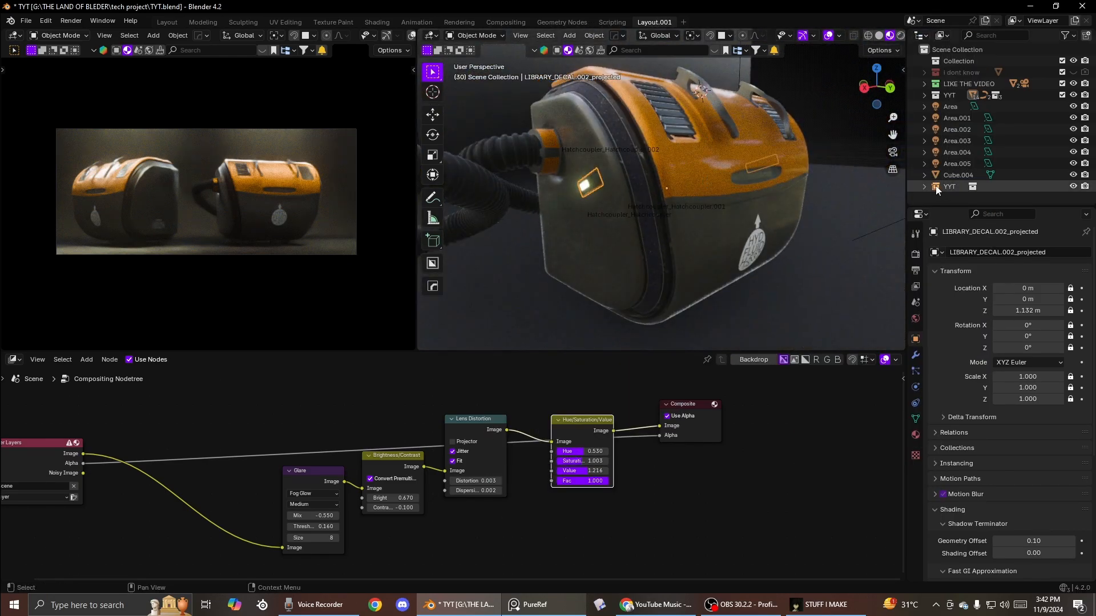
Step: Check the contents of the YYT collection and move the projected light decal directly into YYT
click(921, 95)
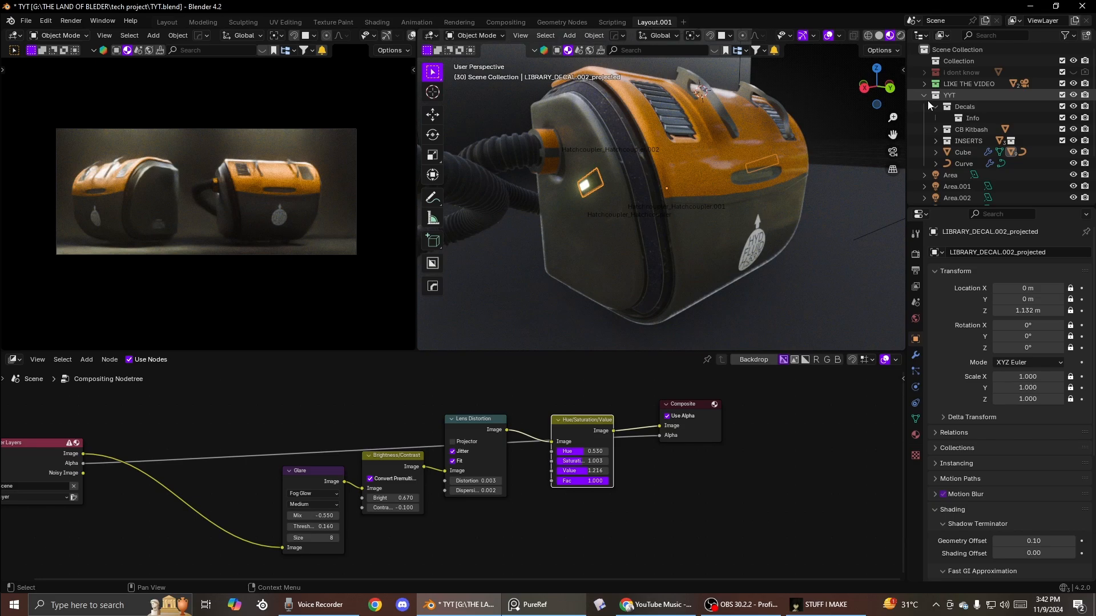
click(934, 108)
click(924, 94)
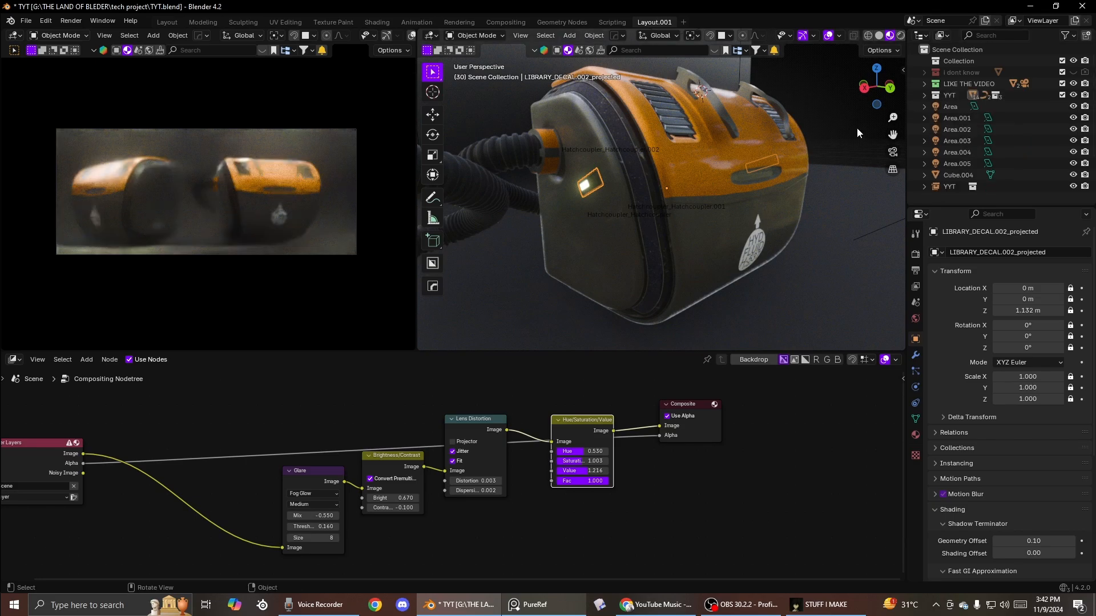
key(m)
mouse_move(827, 159)
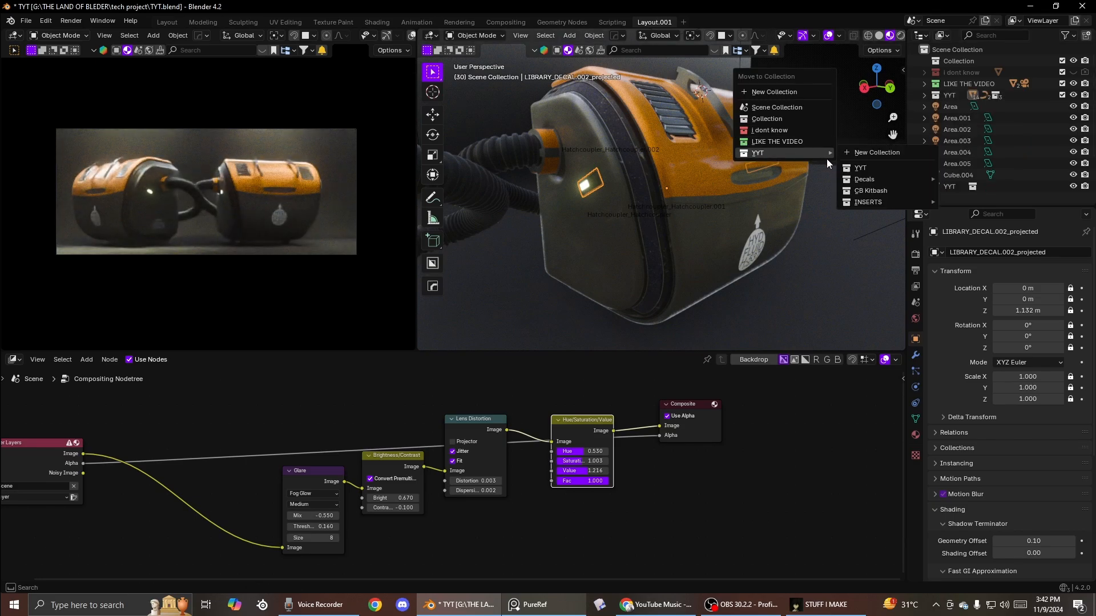
click(862, 168)
Step: Insert the HOT SURFACE warning decal from the Blender Bros Nov 2021 library onto the case's orange lid
click(666, 191)
middle_drag(667, 191, 738, 221)
key(d)
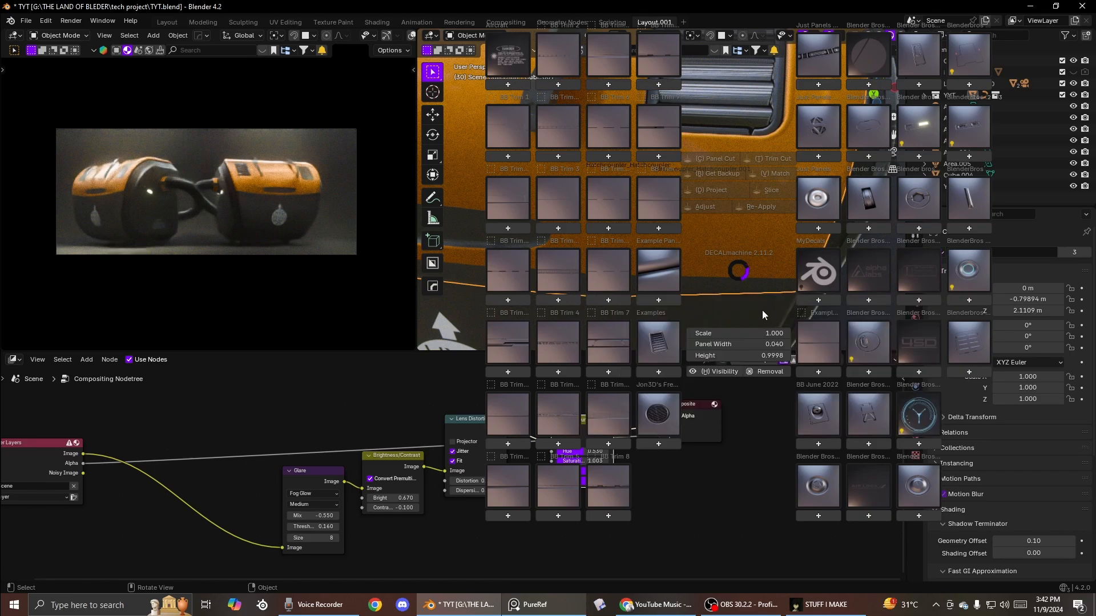
click(911, 266)
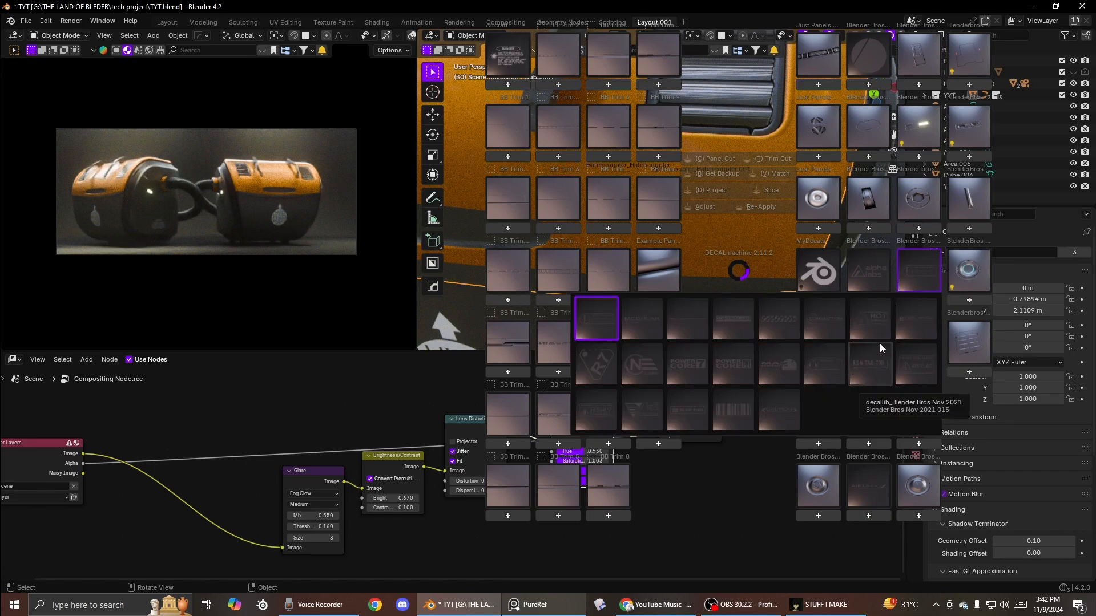
click(870, 318)
Step: Scale the HOT SURFACE decal to about 0.149 and place it on the orange lid below the end vent
key(s)
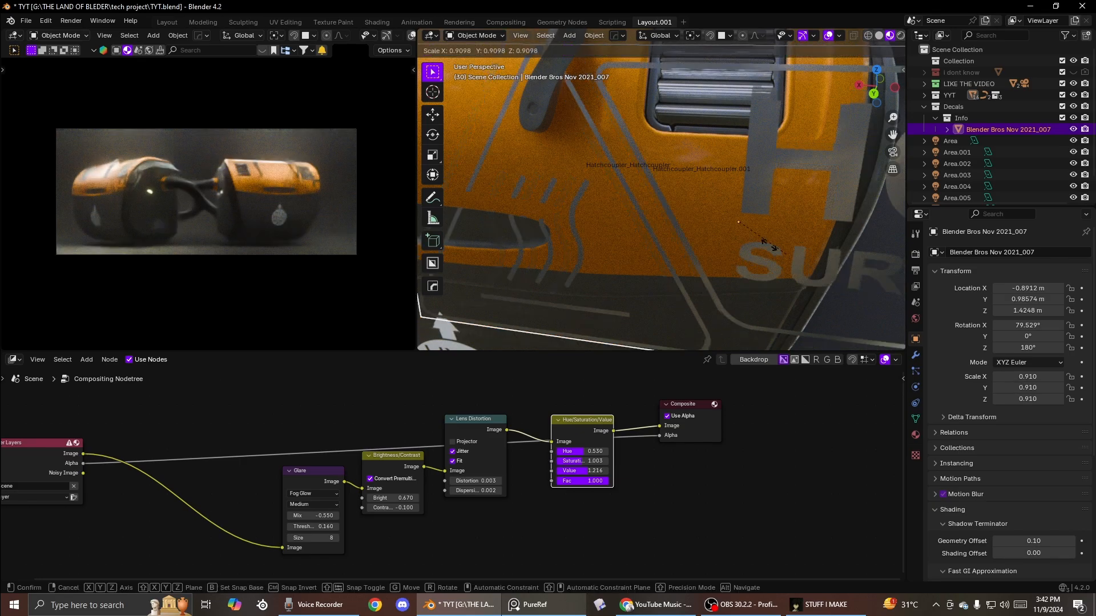
click(745, 234)
key(g)
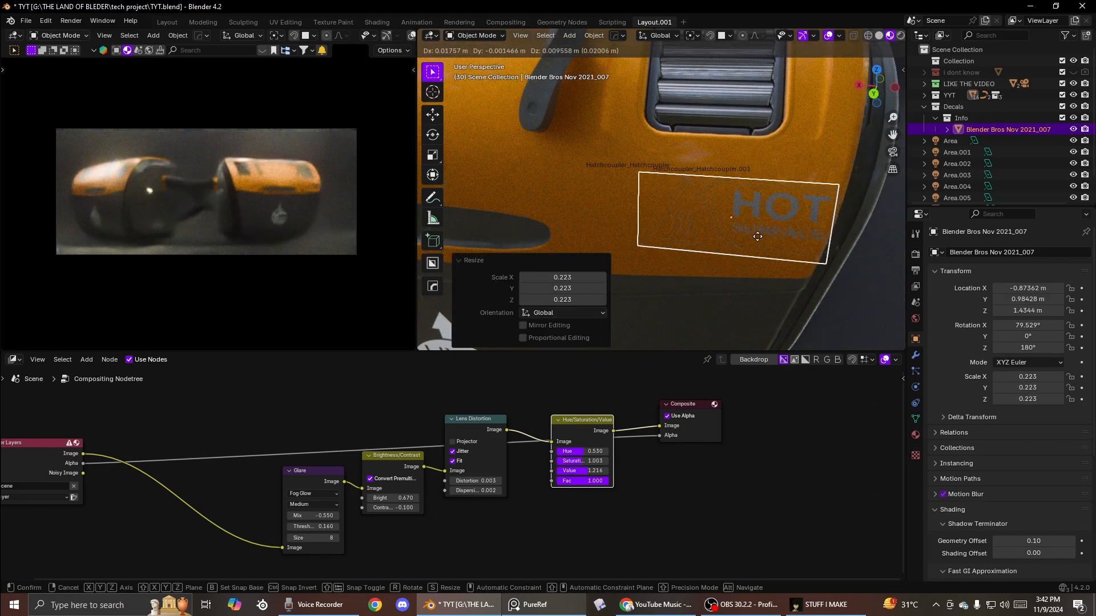
click(745, 236)
key(s)
click(758, 218)
Step: Project the HOT SURFACE decal onto the curved orange lid
key(d)
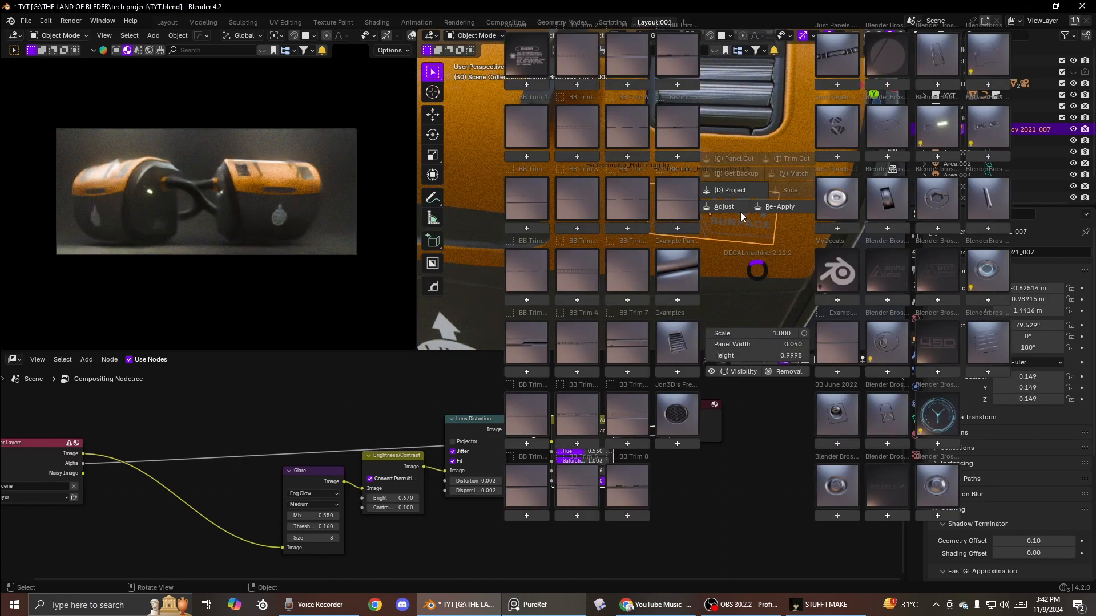
click(741, 197)
scroll(774, 248, down, 5)
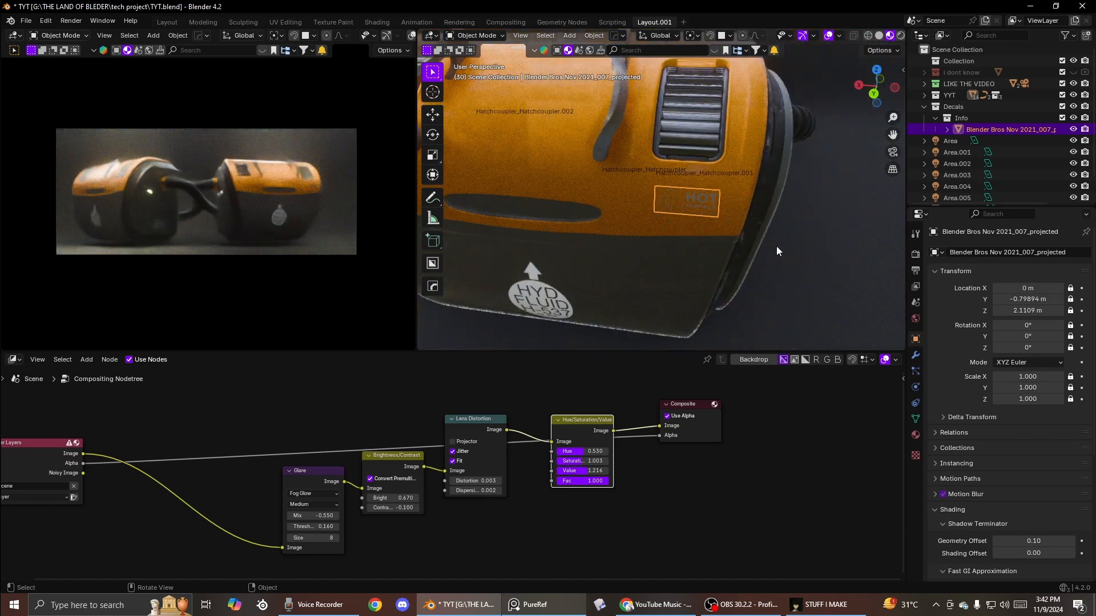
Step: Deselect the warning decal and move the Decals collection into the YYT collection
click(774, 249)
middle_drag(774, 249, 785, 218)
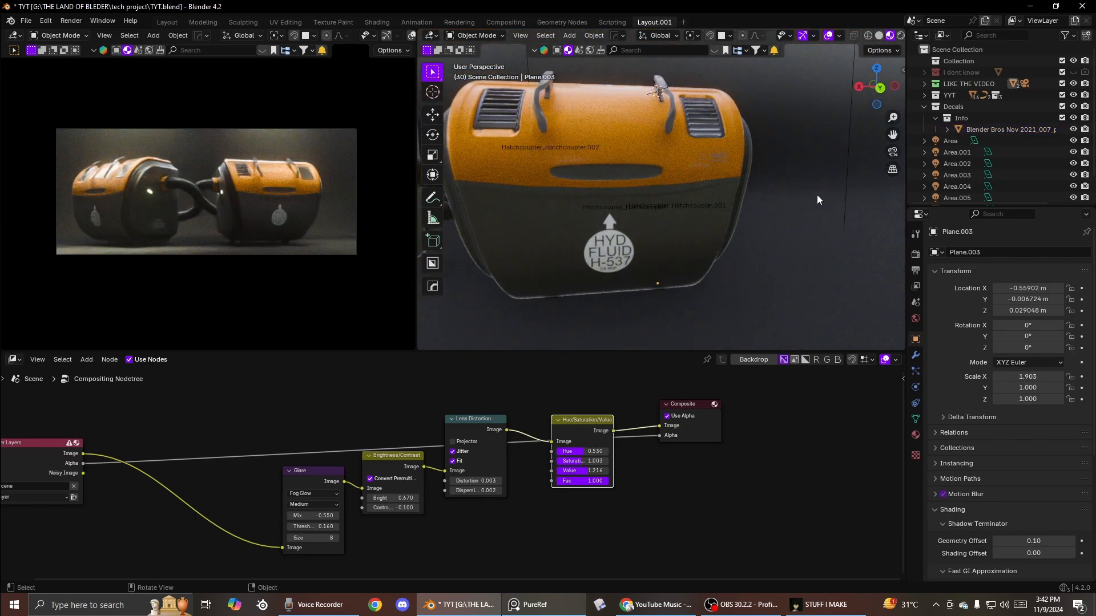
click(925, 107)
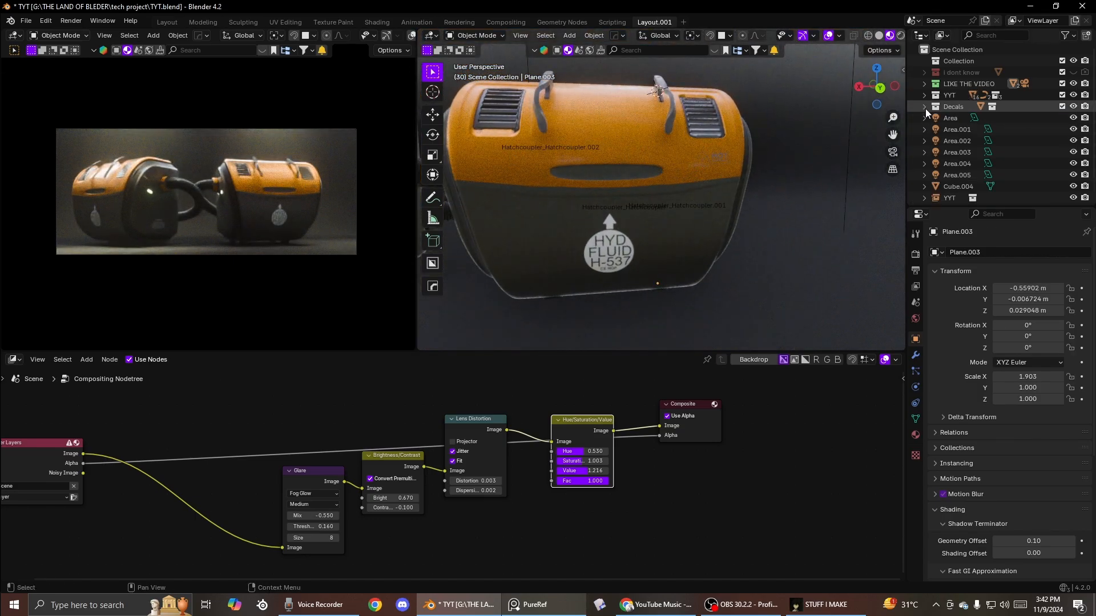
drag(938, 109, 953, 96)
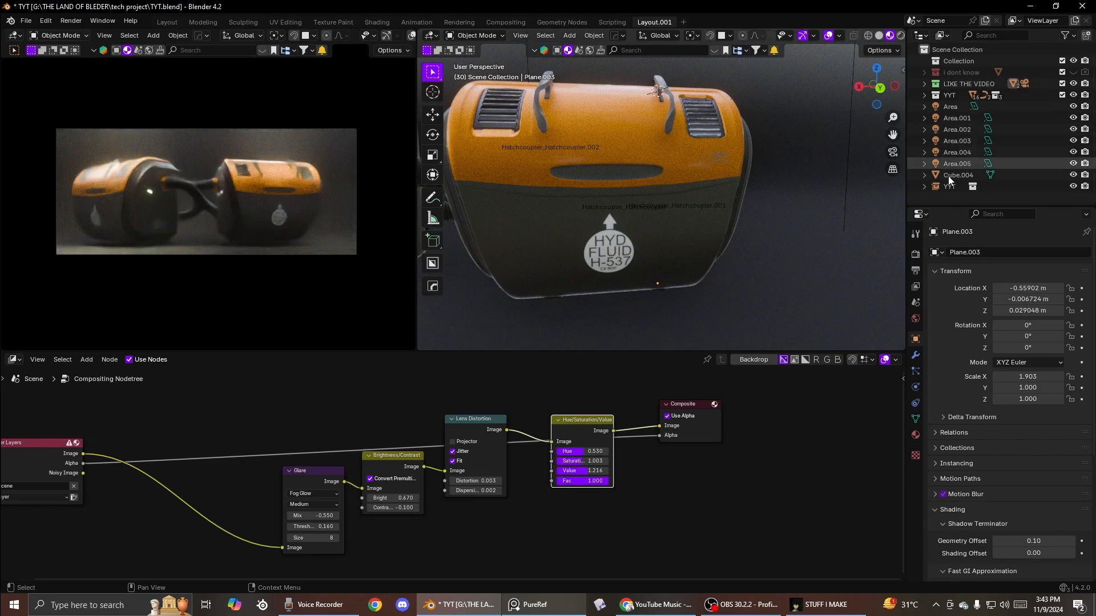
Step: Switch to the camera view and examine the new decals and the case's lower body up close
click(893, 151)
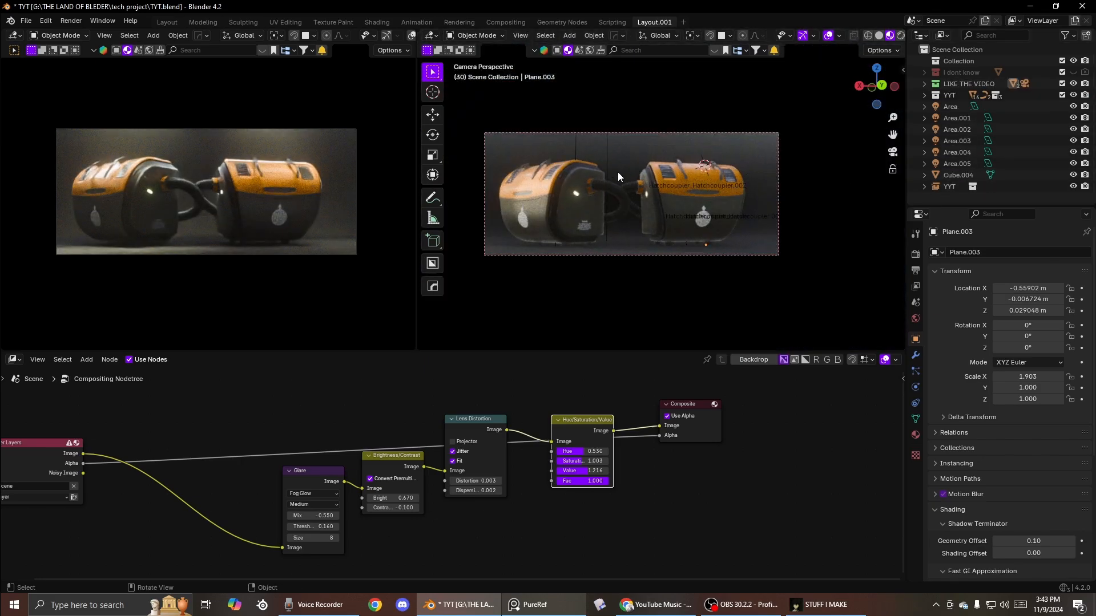
scroll(530, 187, up, 4)
shift+middle_drag(622, 194, 727, 203)
scroll(728, 203, up, 2)
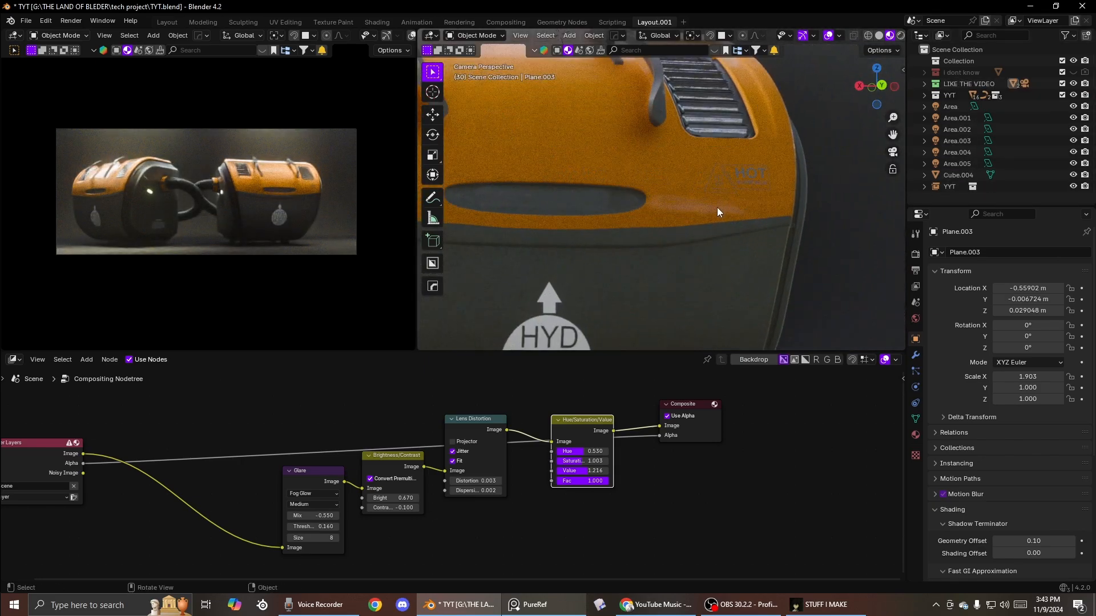
scroll(717, 207, down, 5)
shift+middle_drag(605, 224, 638, 214)
scroll(693, 203, up, 3)
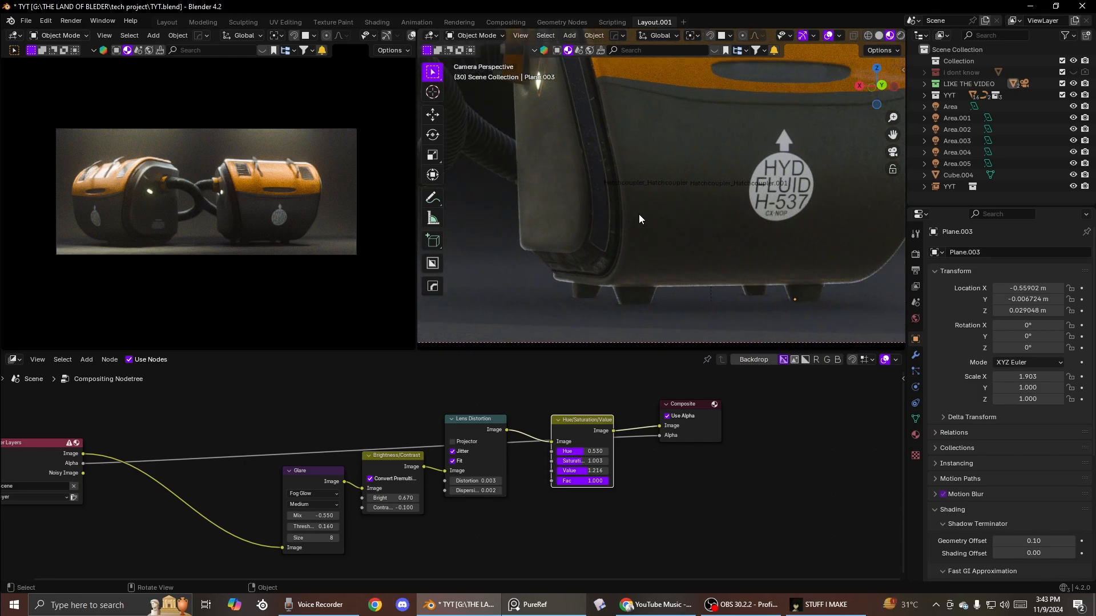
Step: Select the second case instance, return to the camera view and adjust the camera with walk navigation to reframe both cases
scroll(639, 214, down, 3)
scroll(735, 232, up, 2)
scroll(717, 219, down, 1)
click(715, 219)
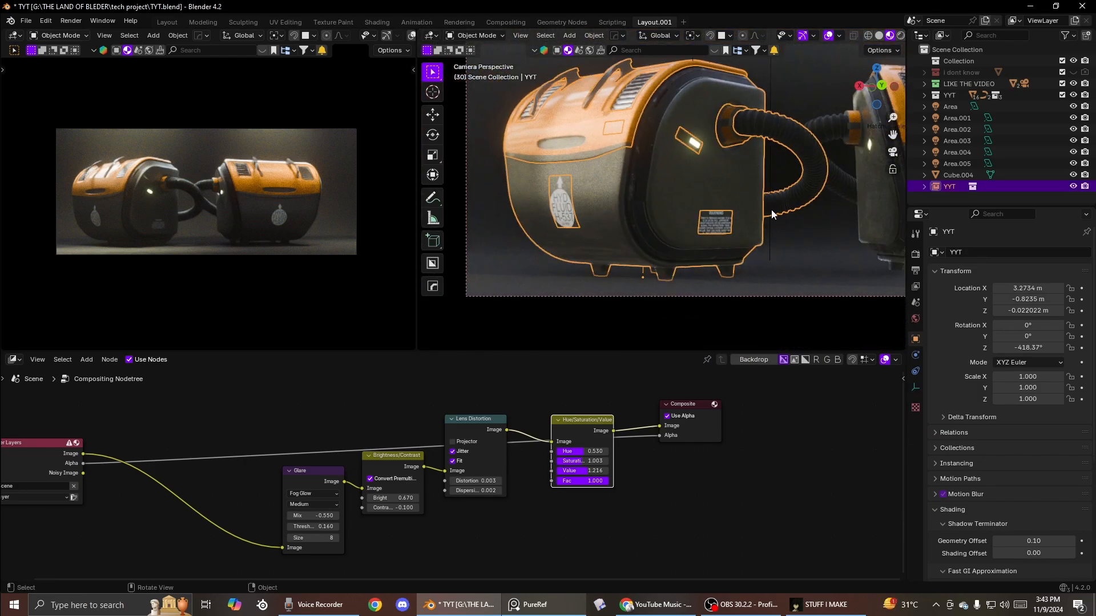
scroll(772, 210, down, 1)
click(892, 153)
scroll(787, 191, down, 4)
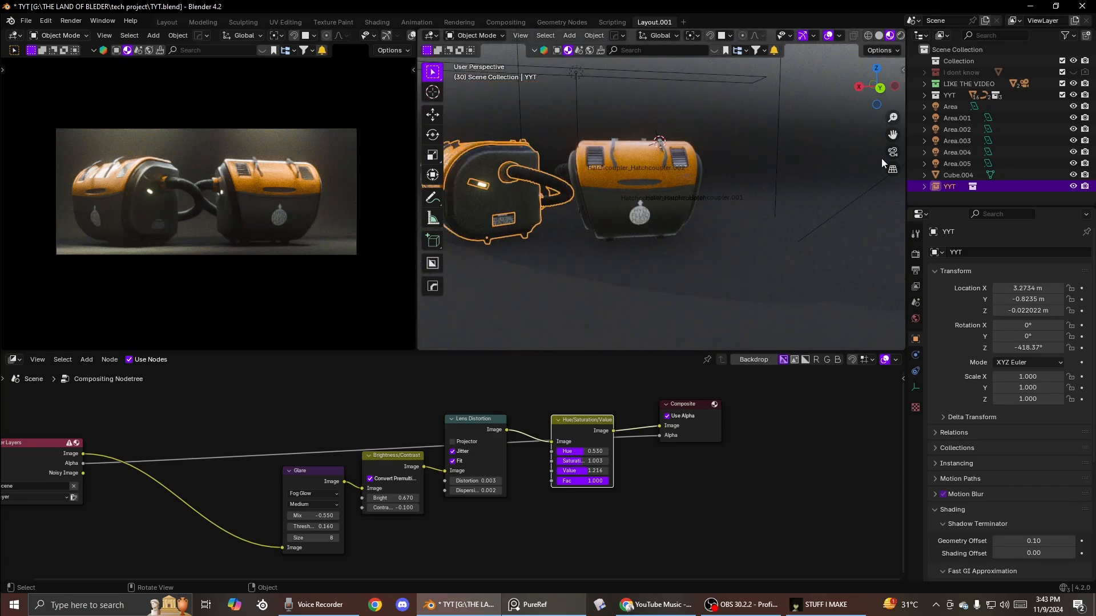
click(892, 155)
scroll(729, 197, down, 5)
key(shift+grave)
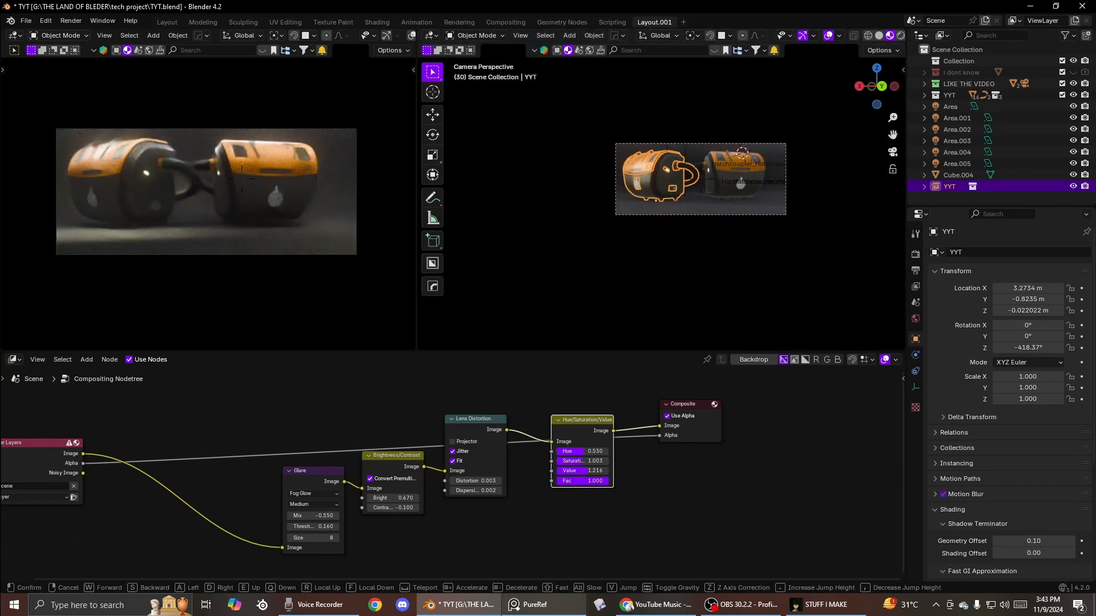
key(e)
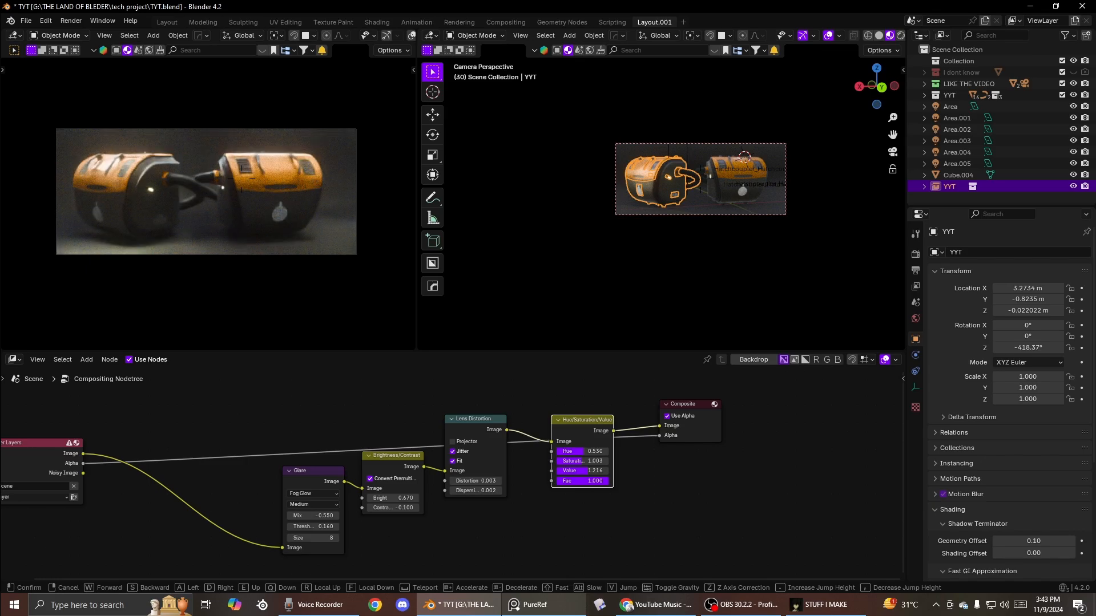
click(745, 206)
Step: Inspect the two cases up close, then move the camera with walk navigation so both sit slightly smaller in the frame
scroll(722, 207, up, 3)
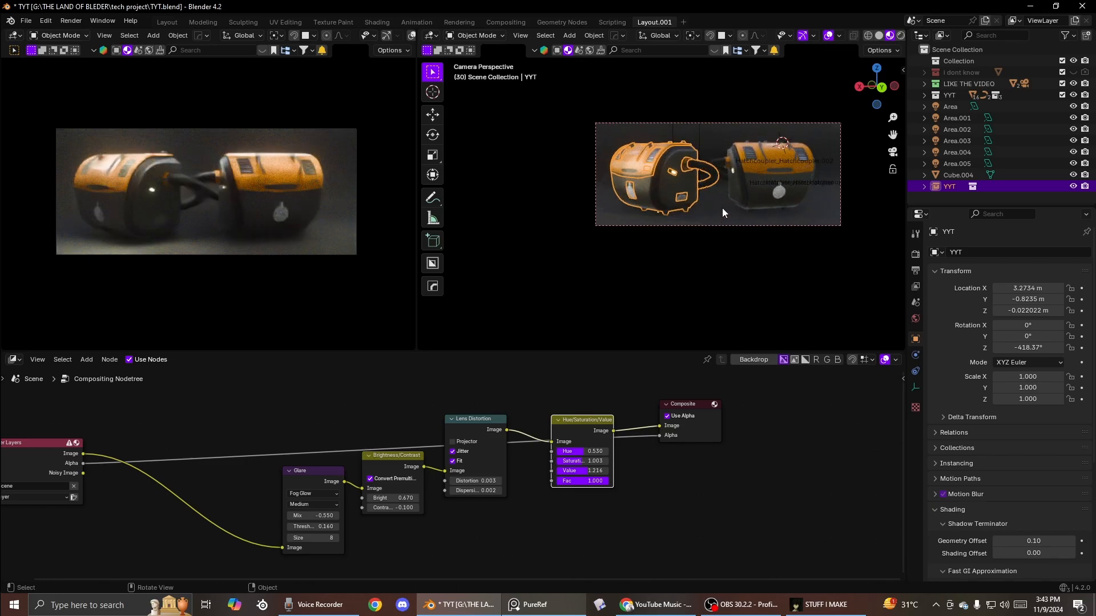
middle_drag(722, 208, 714, 238)
scroll(626, 222, up, 4)
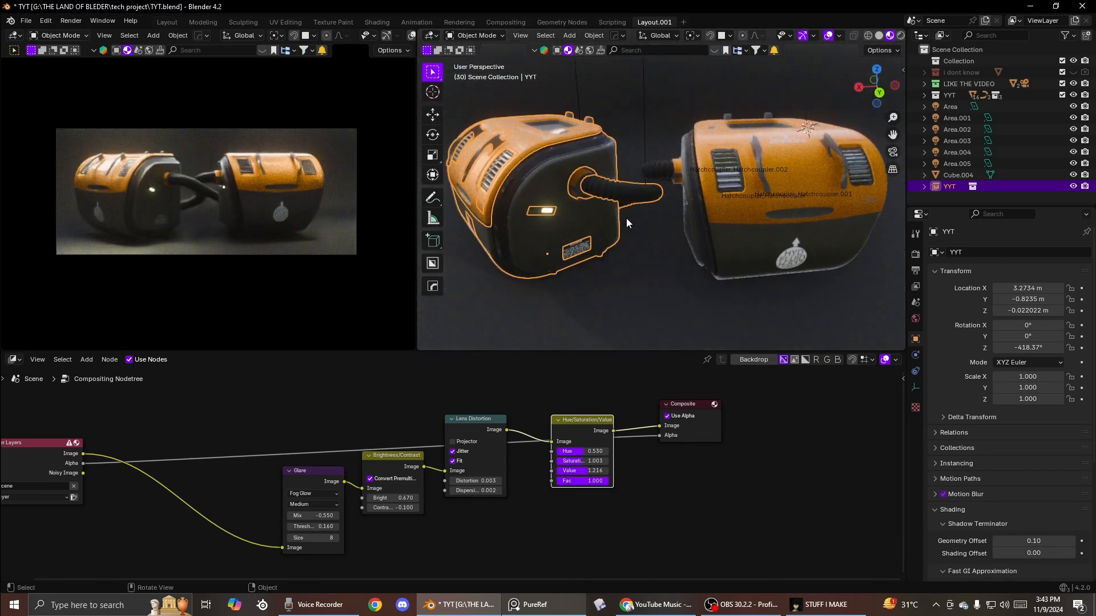
middle_drag(627, 222, 605, 209)
scroll(600, 225, up, 1)
click(747, 172)
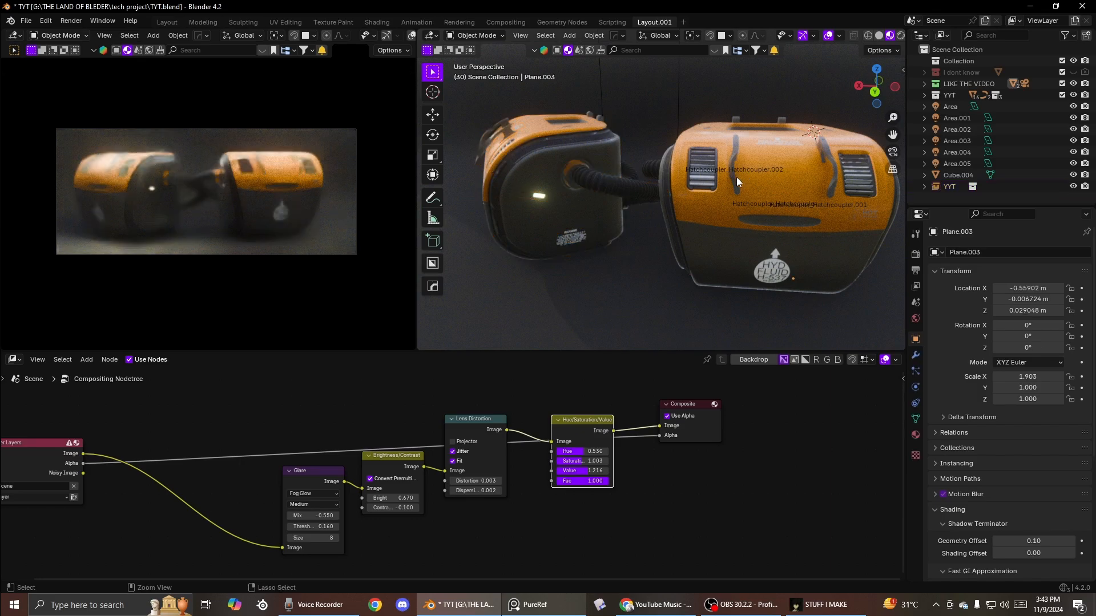
key(KP_0)
key(shift+grave)
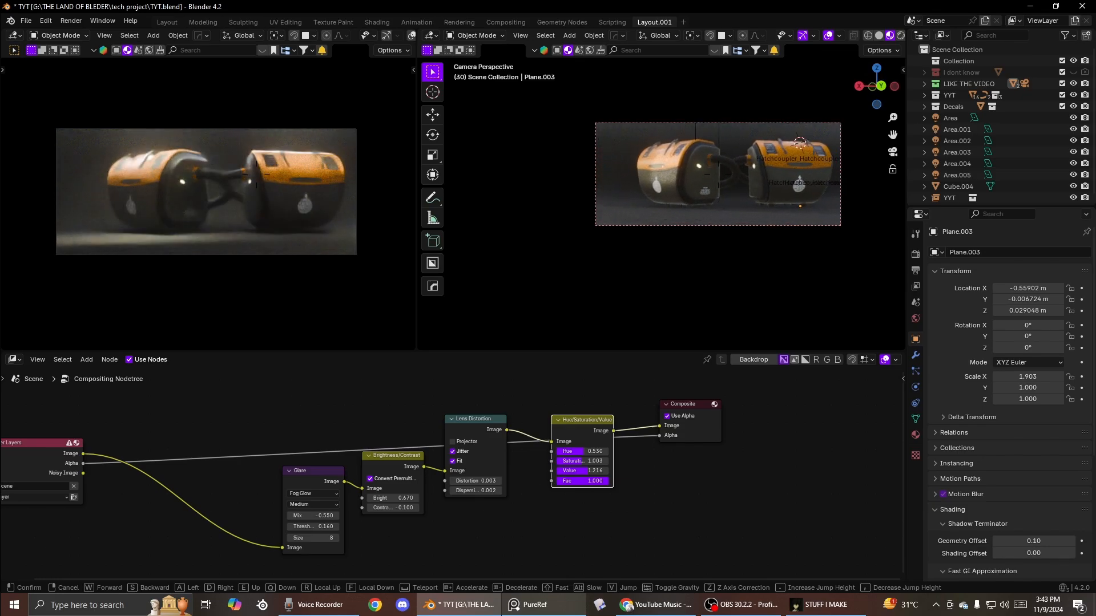
key(w)
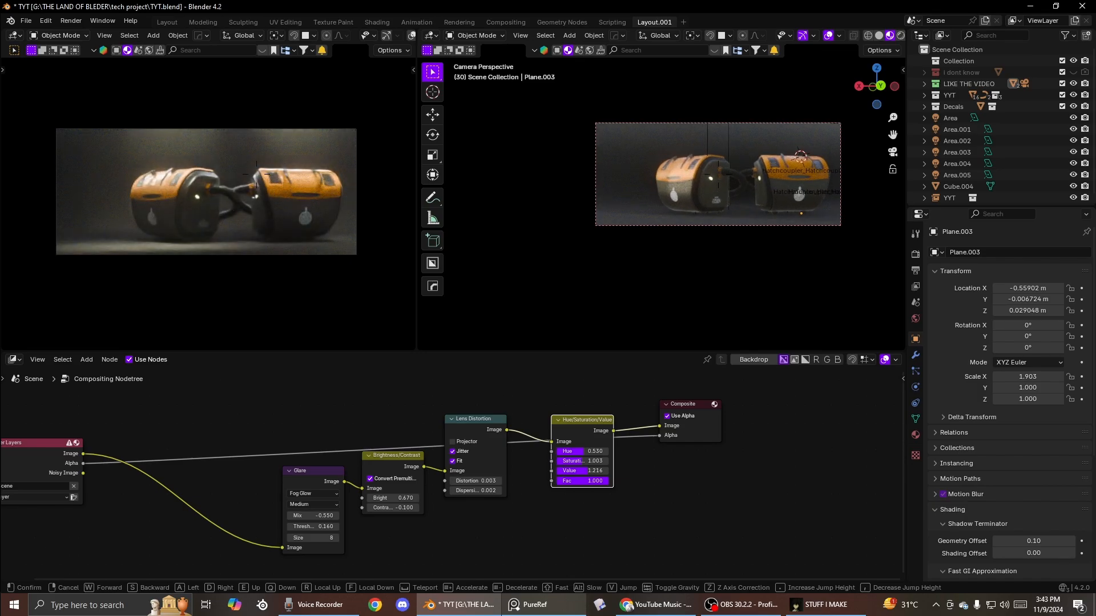
click(718, 194)
key(shift+grave)
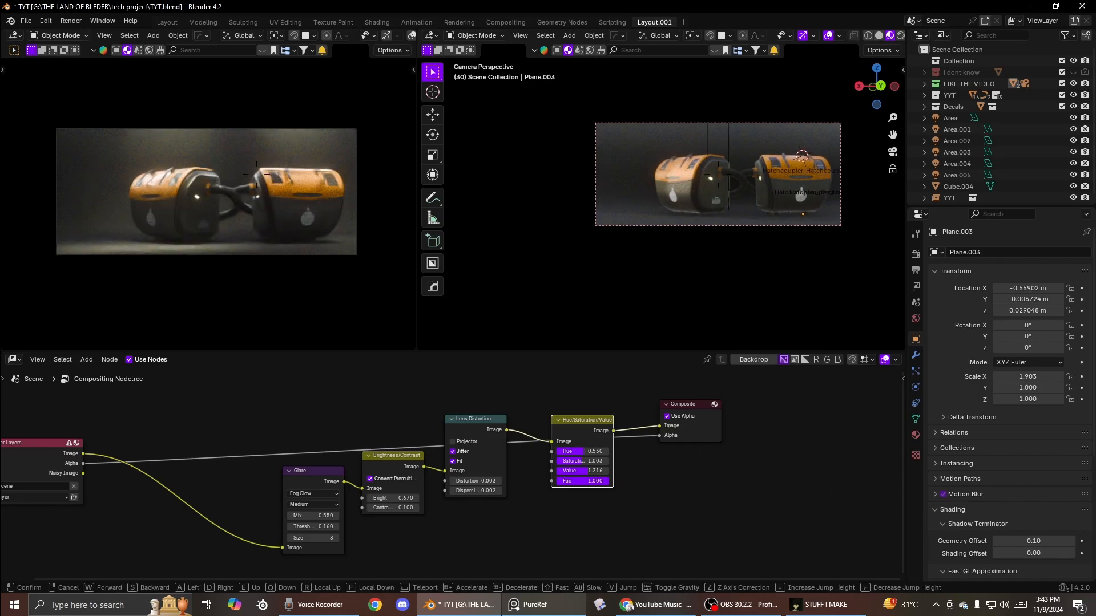
click(717, 197)
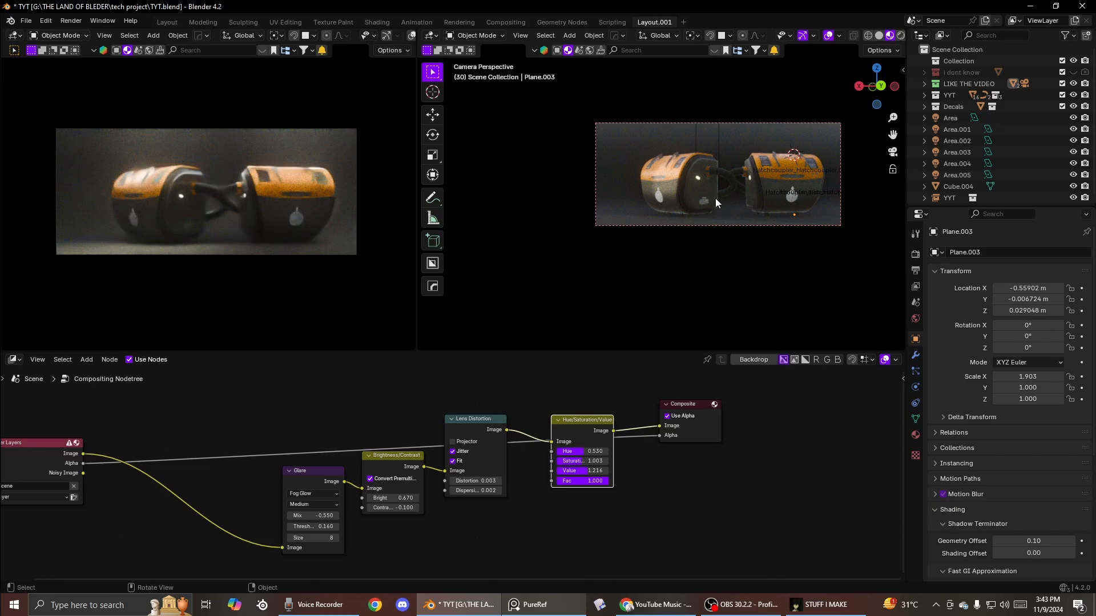
Step: Open the guide curve of the corrugated hose for editing where it enters the orange coupler
middle_drag(715, 198, 670, 213)
scroll(657, 277, up, 4)
scroll(736, 248, up, 4)
click(721, 216)
scroll(686, 197, up, 2)
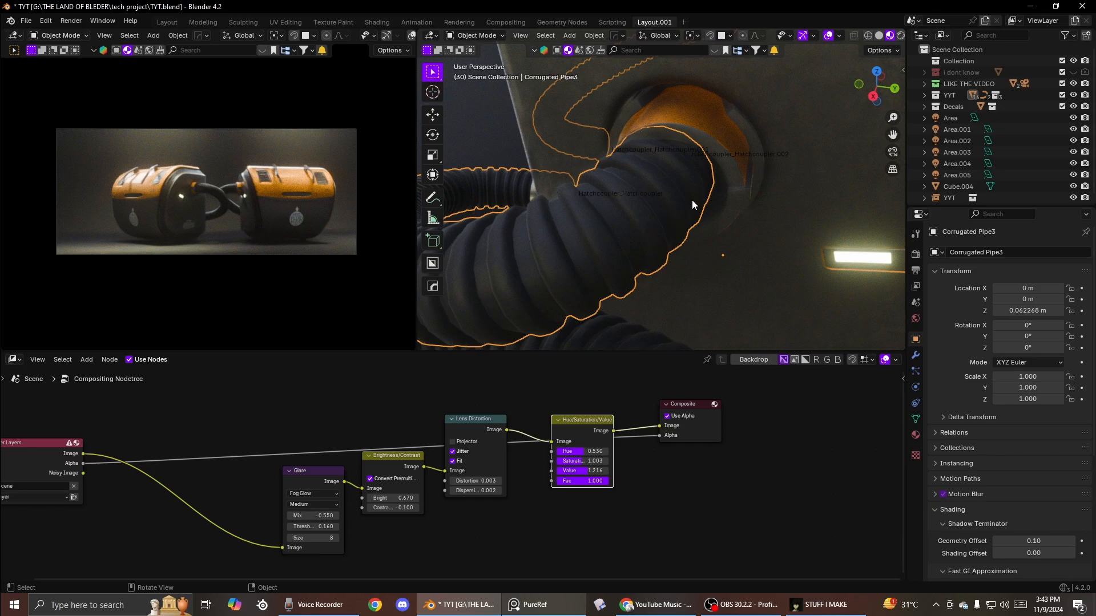
key(Tab)
click(683, 147)
scroll(675, 185, down, 3)
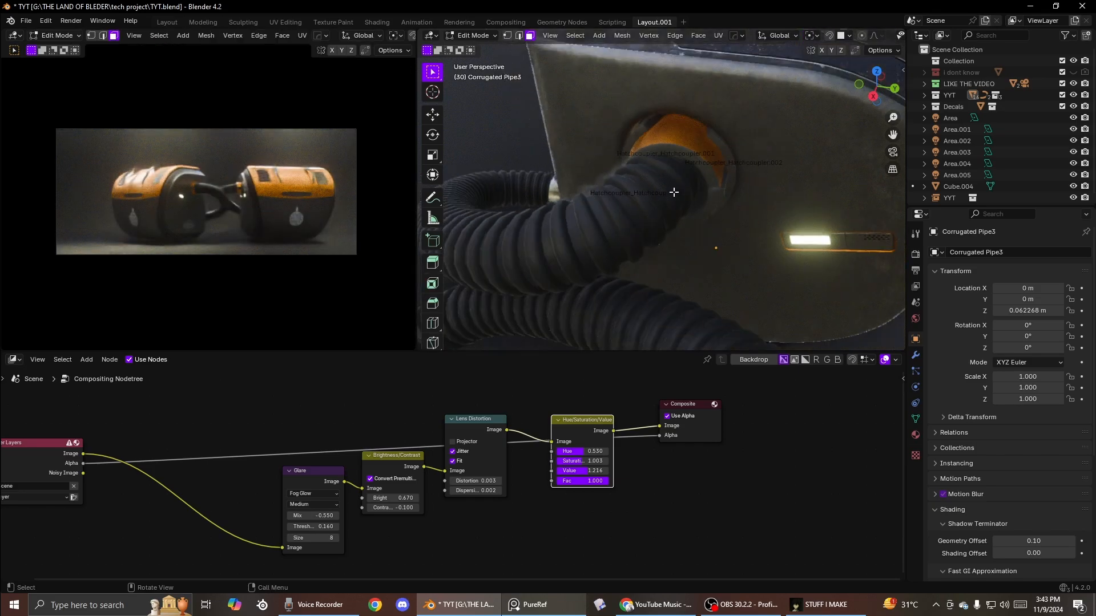
key(Tab)
click(677, 109)
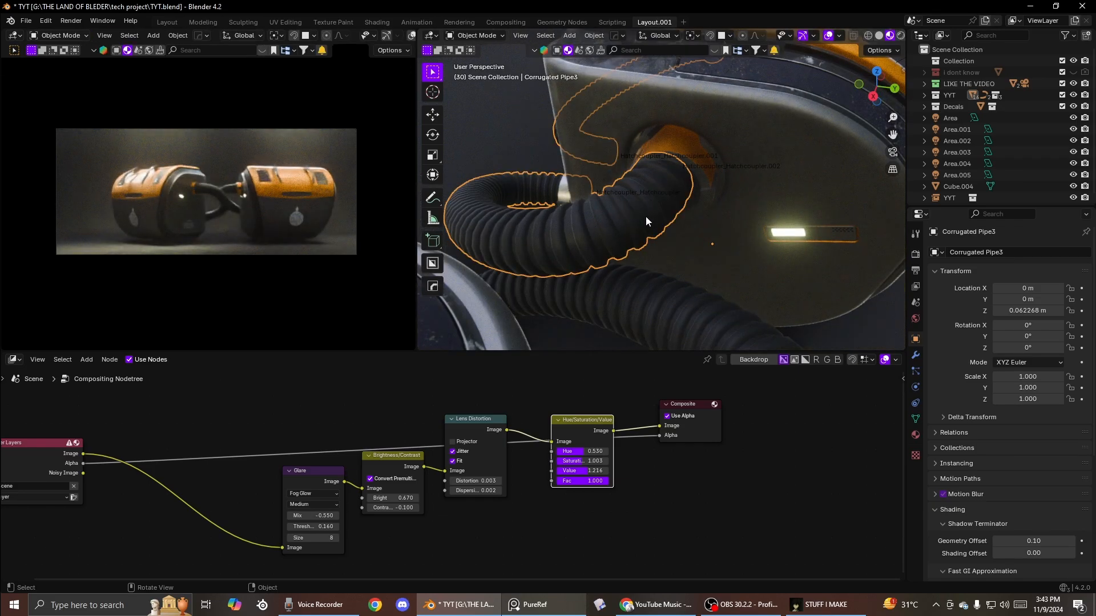
click(646, 163)
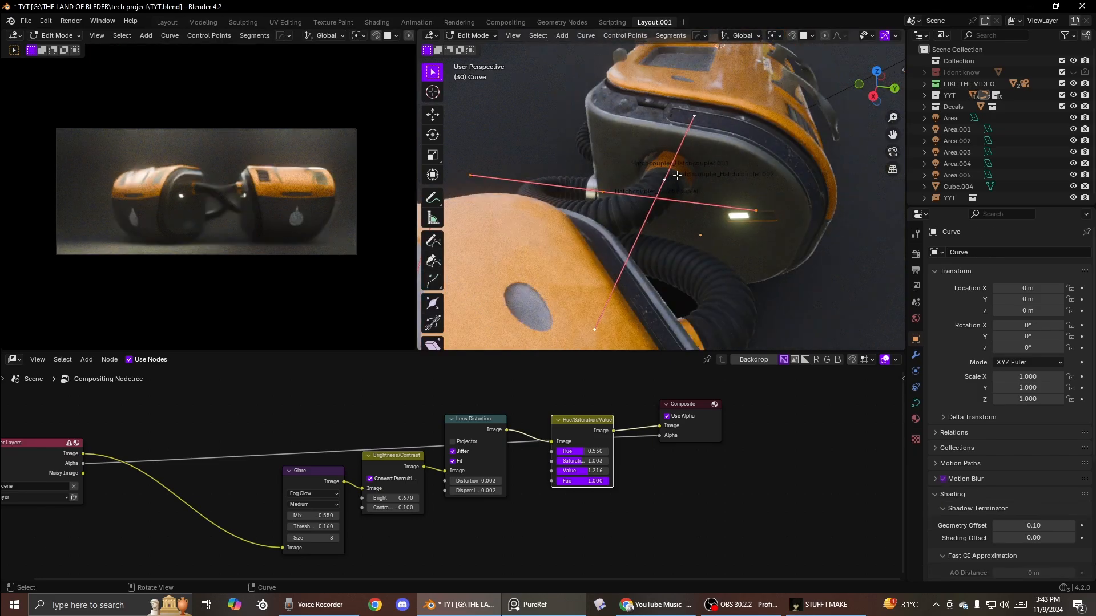
Step: Move the curve's control point at the orange coupler, rotate it 2.79° about the Z axis and scale it
scroll(676, 175, up, 2)
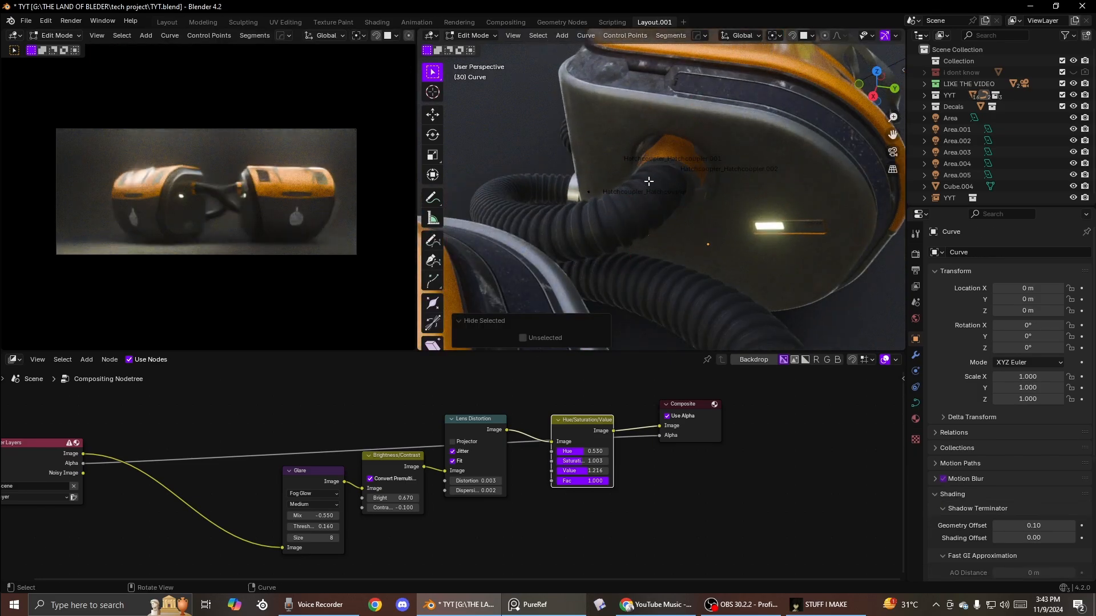
middle_drag(689, 181, 680, 203)
key(g)
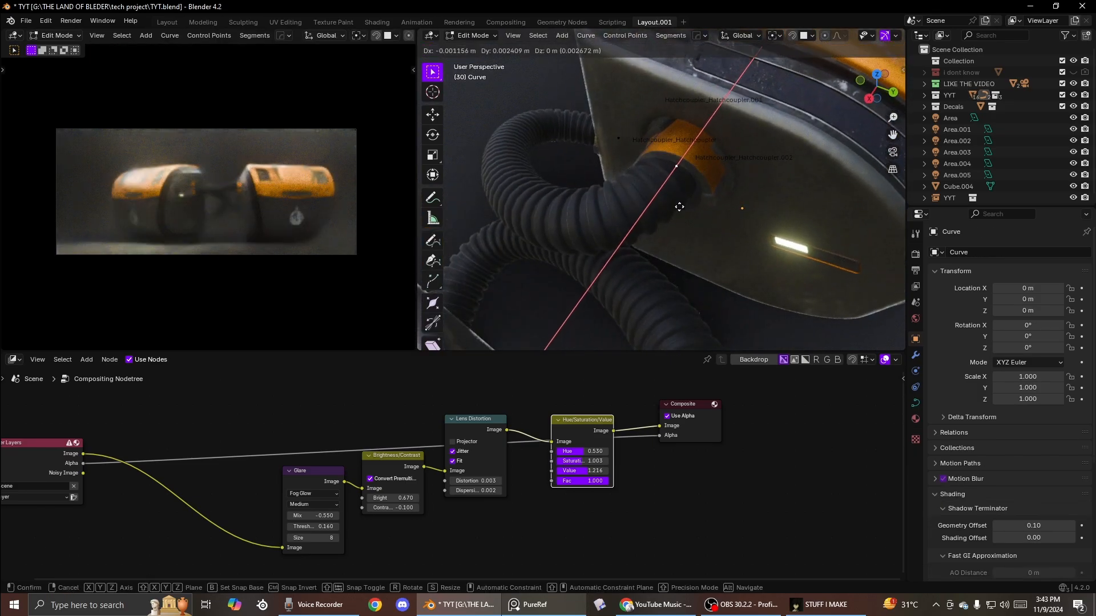
click(724, 242)
key(r)
key(z)
click(767, 242)
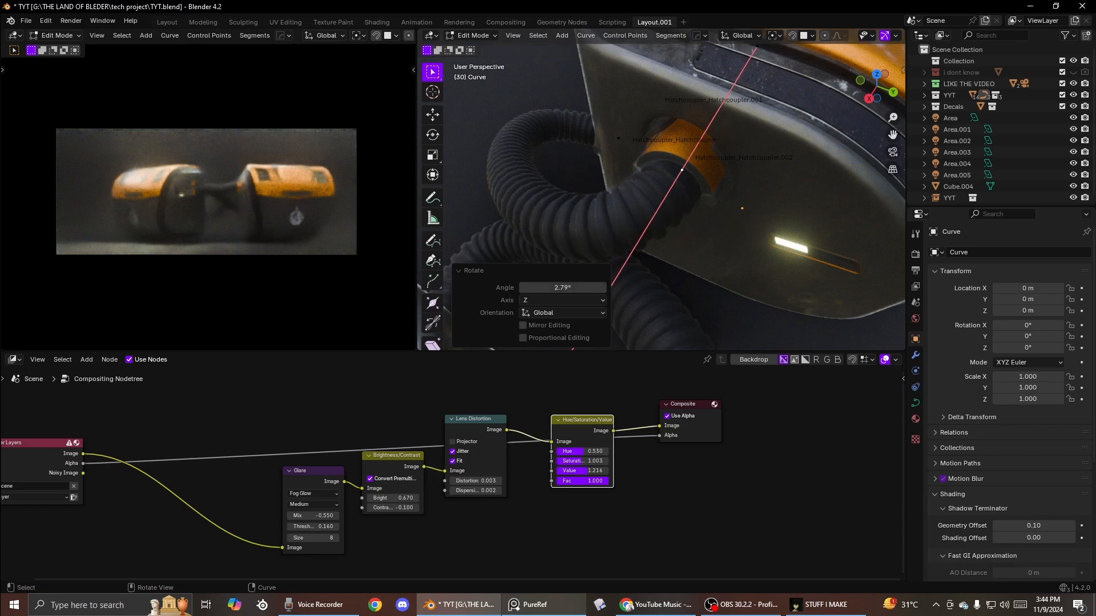
key(s)
click(818, 236)
middle_drag(818, 236, 691, 227)
Step: Leave curve editing, cycle the corrugated hose through the other kitbash cable styles and revert it to the plain curve tube
key(Tab)
click(691, 226)
scroll(704, 212, up, 3)
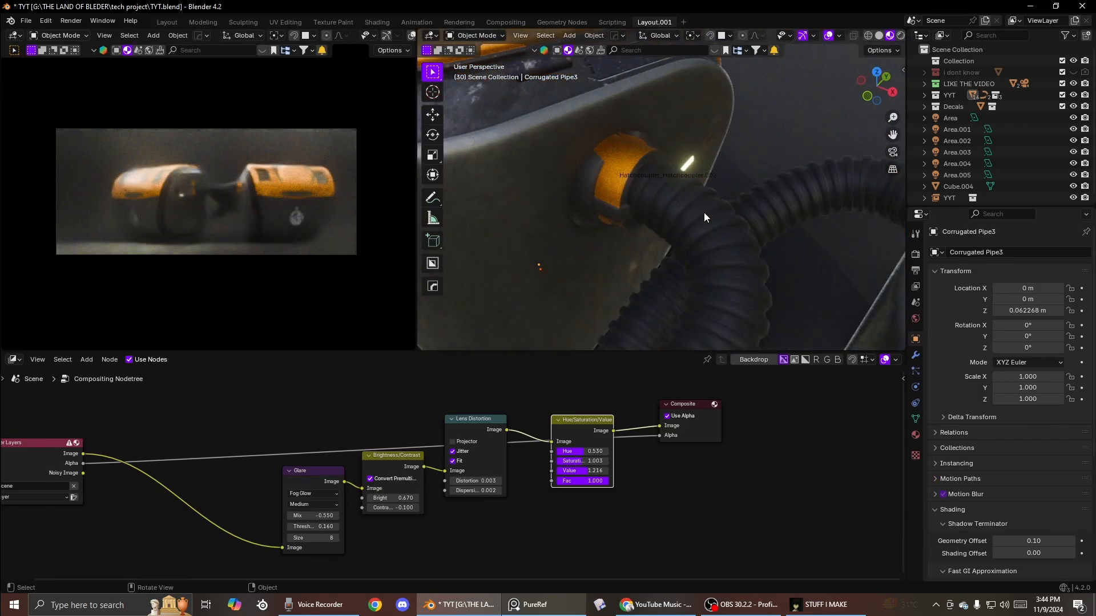
ctrl+shift+scroll(704, 212, down, 1)
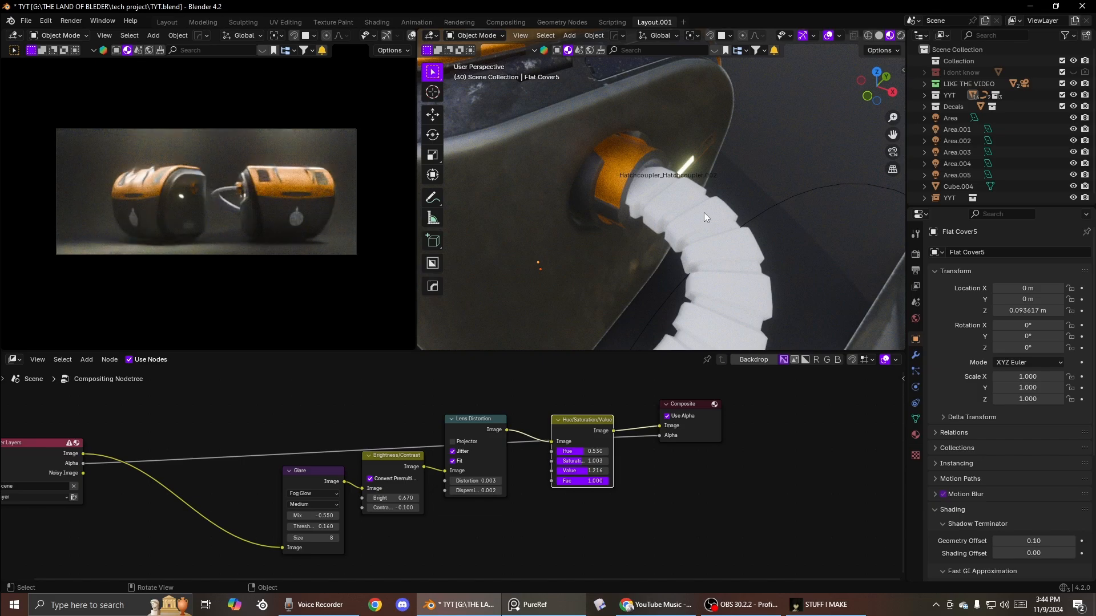
ctrl+shift+scroll(704, 212, down, 1)
ctrl+shift+scroll(704, 212, down, 1)
ctrl+shift+scroll(704, 212, down, 1)
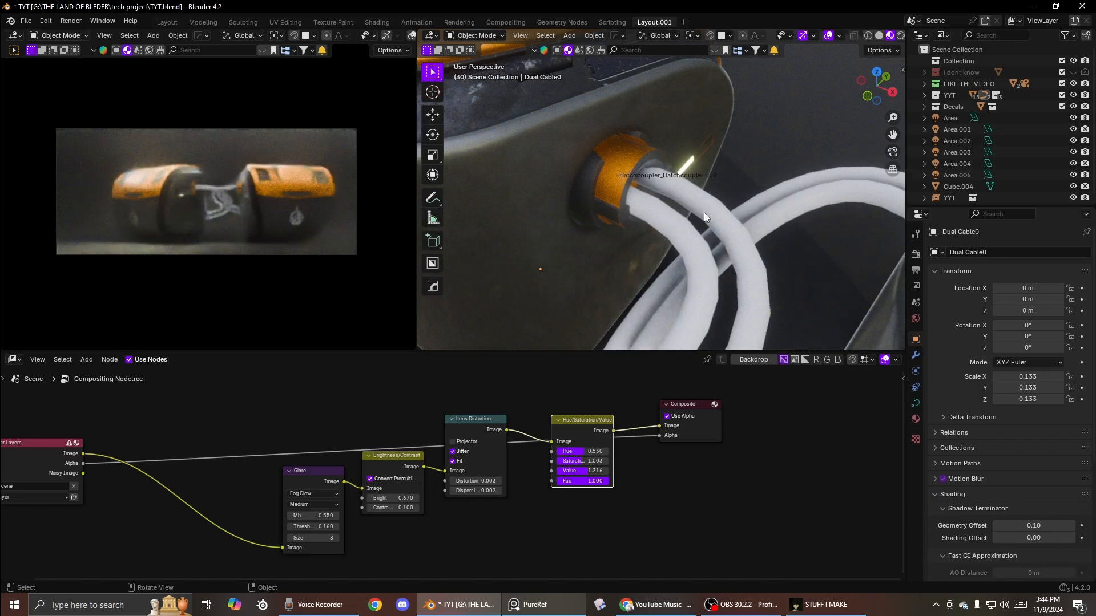
ctrl+shift+scroll(704, 212, down, 1)
key(ctrl+z)
key(ctrl+z)
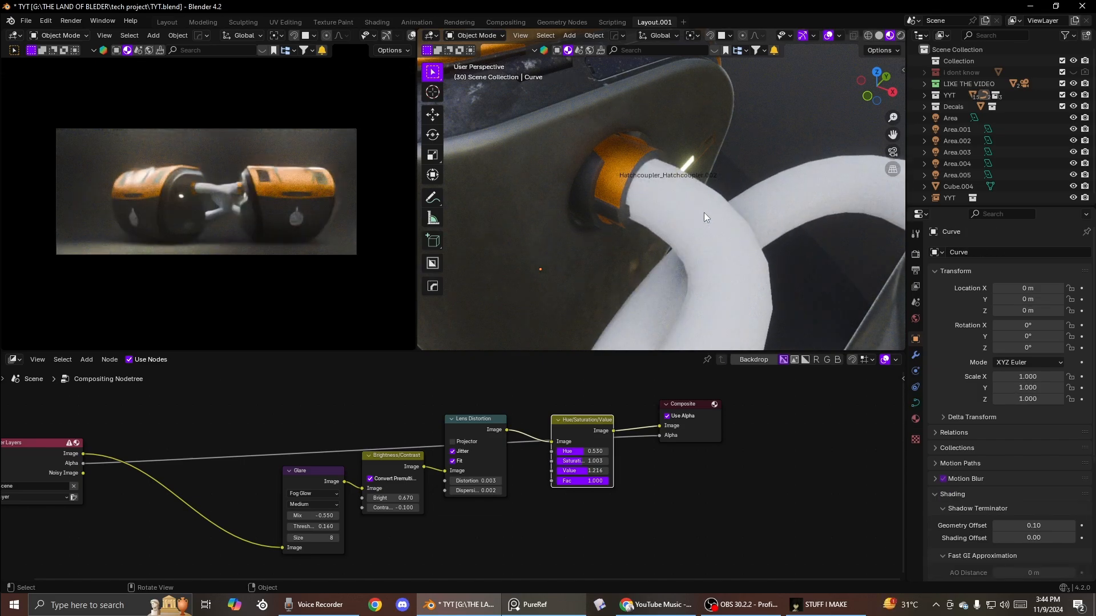
scroll(704, 213, down, 2)
scroll(701, 220, up, 3)
key(ctrl+z)
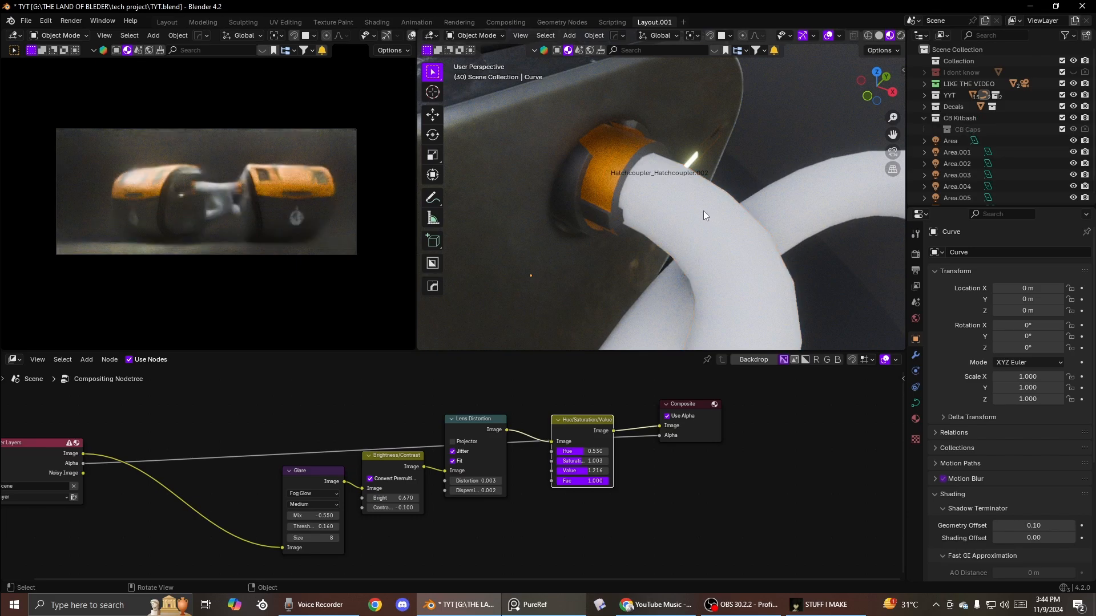
key(ctrl+shift+z)
Step: Convert the plain curve tube between the cases to a mesh
mouse_move(701, 209)
middle_down()
mouse_move(707, 201)
mouse_move(584, 200)
mouse_move(710, 176)
middle_up()
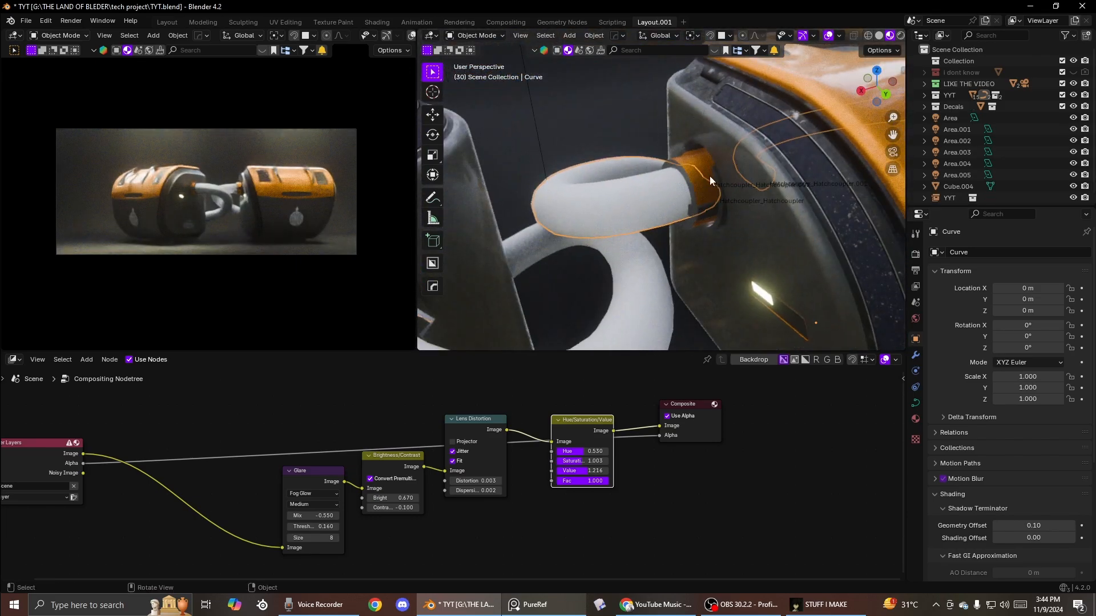
key(F3)
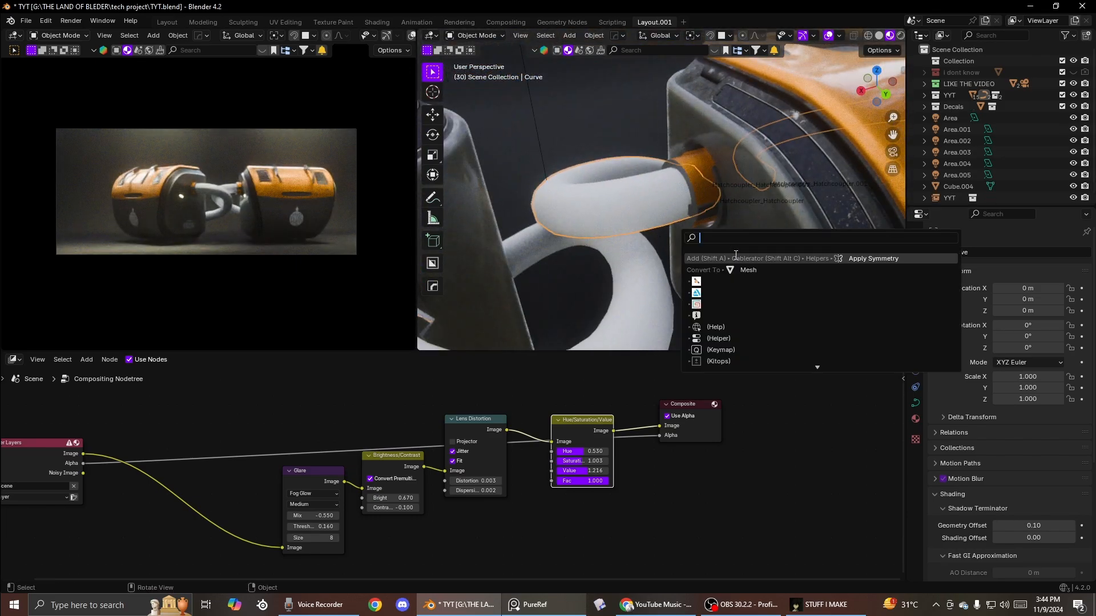
click(738, 269)
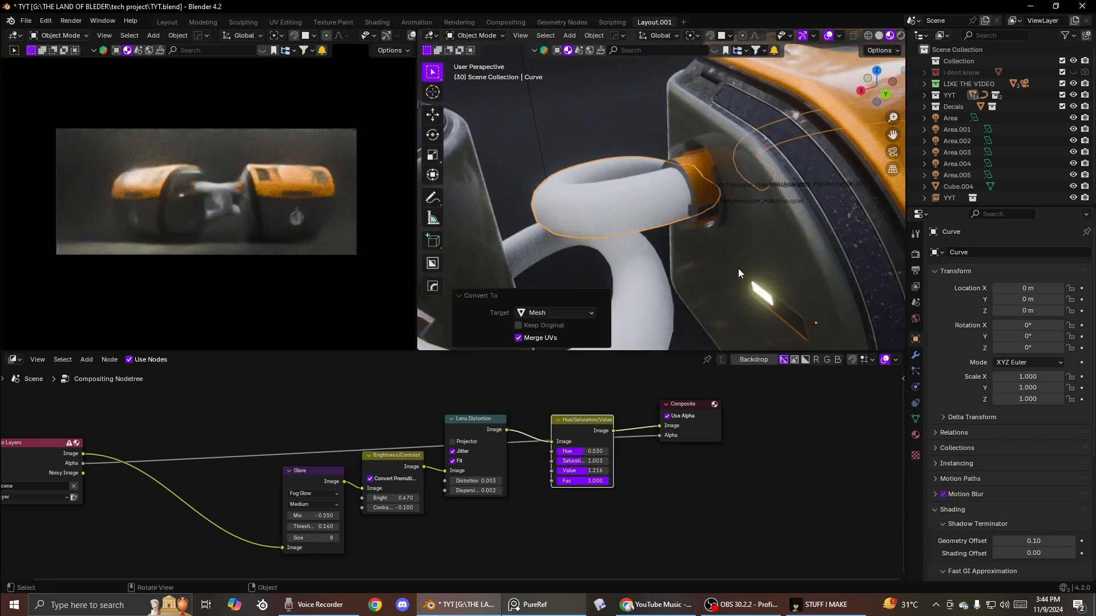
Step: Add a Subdivision Surface modifier to the converted tube and apply it
click(915, 356)
click(954, 256)
text(s)
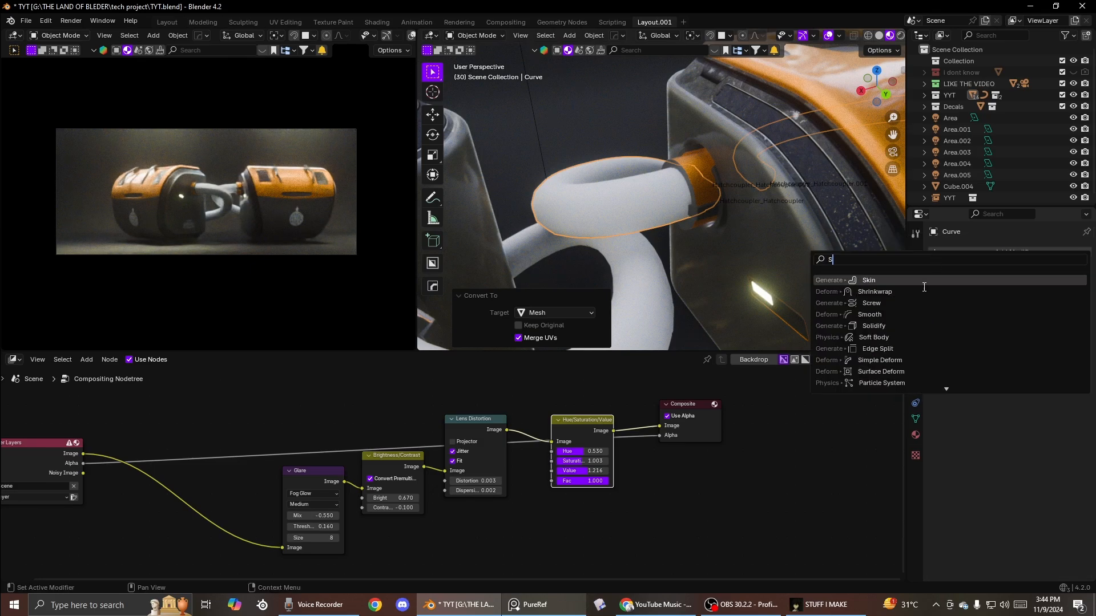
text(u)
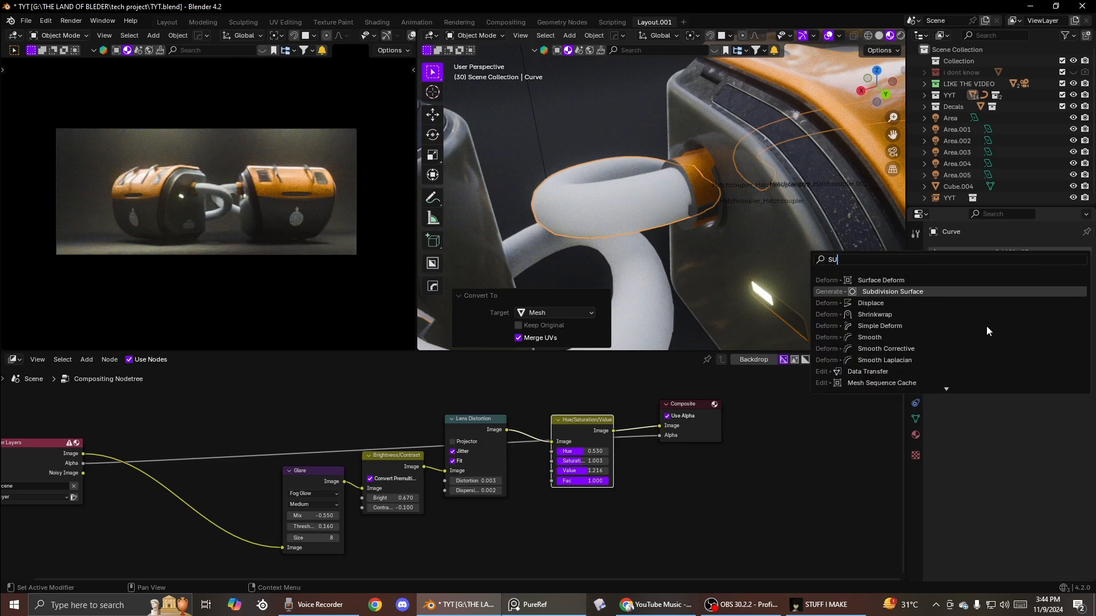
key(Return)
key(ctrl+a)
Step: Isolate the tube mesh in local view and switch it to Sculpt Mode
middle_drag(833, 300, 683, 238)
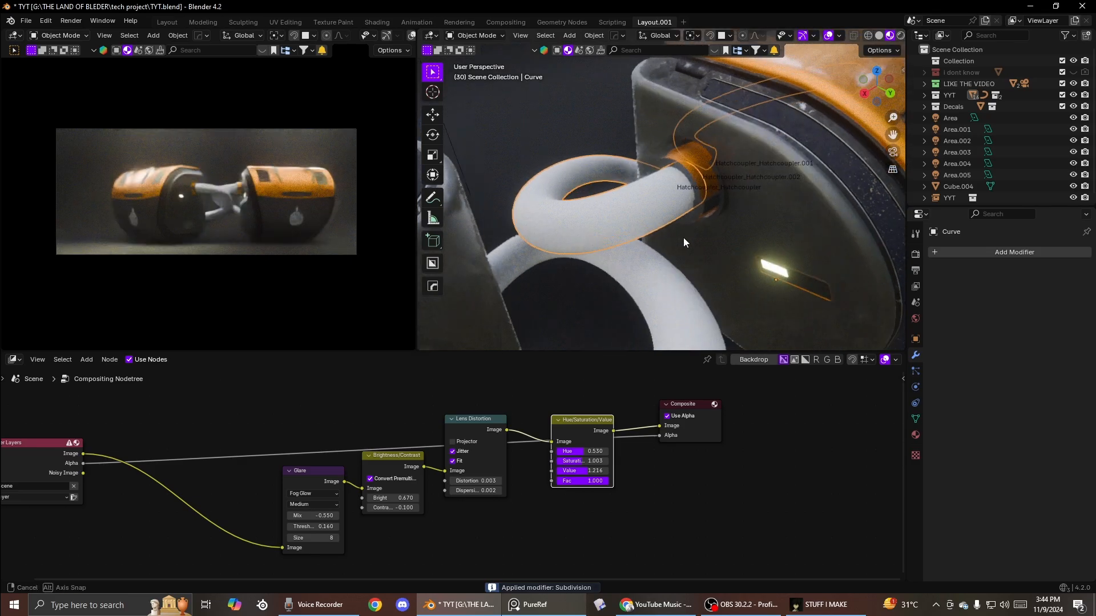
right_click(682, 236)
key(KP_Divide)
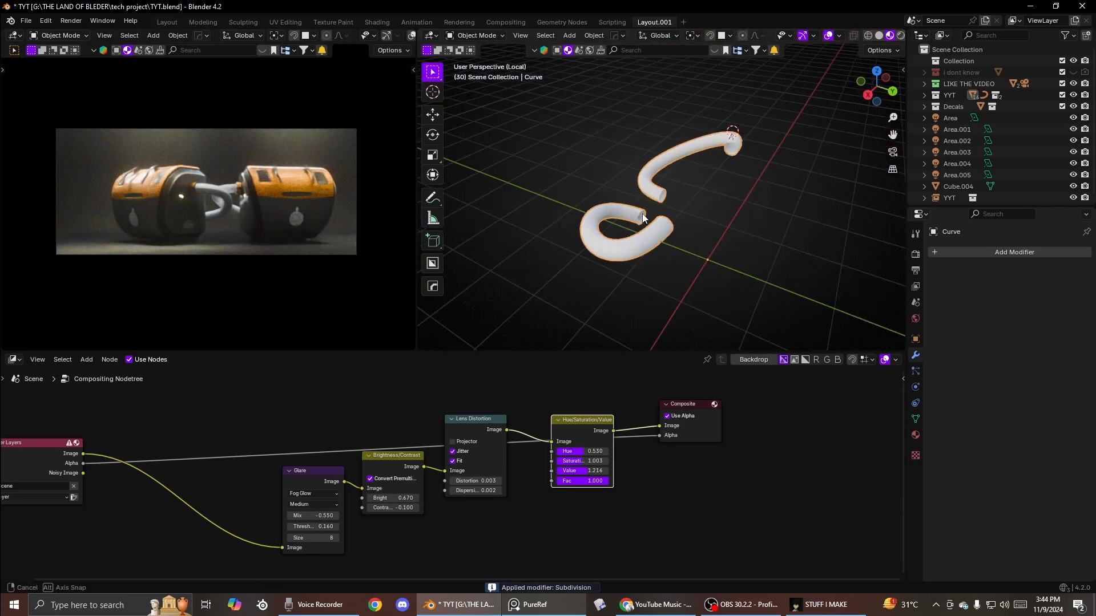
middle_drag(613, 215, 638, 193)
key(ctrl+Tab)
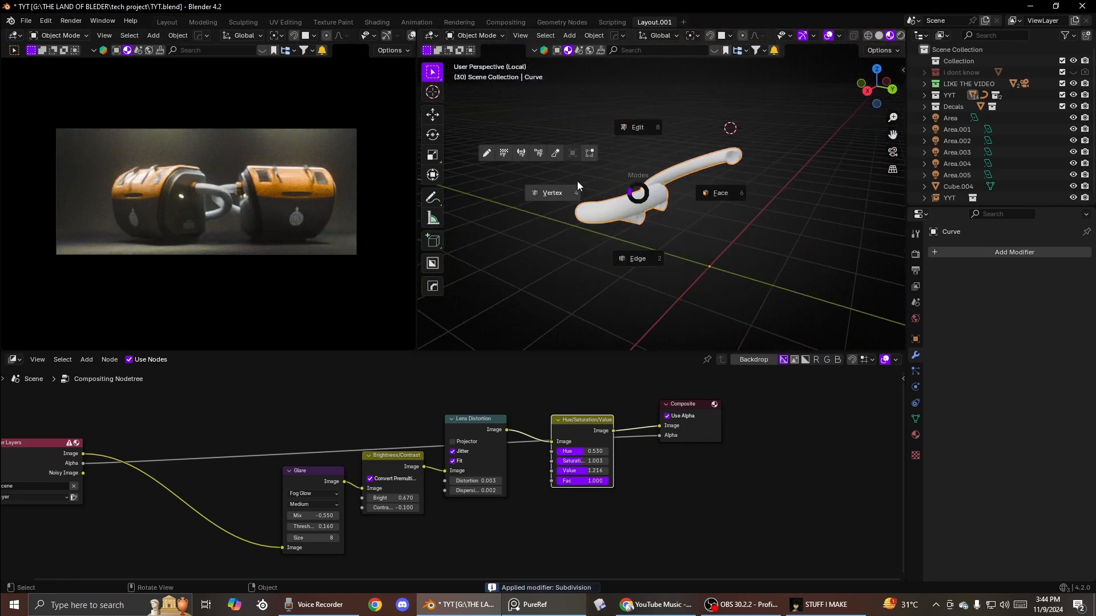
click(555, 155)
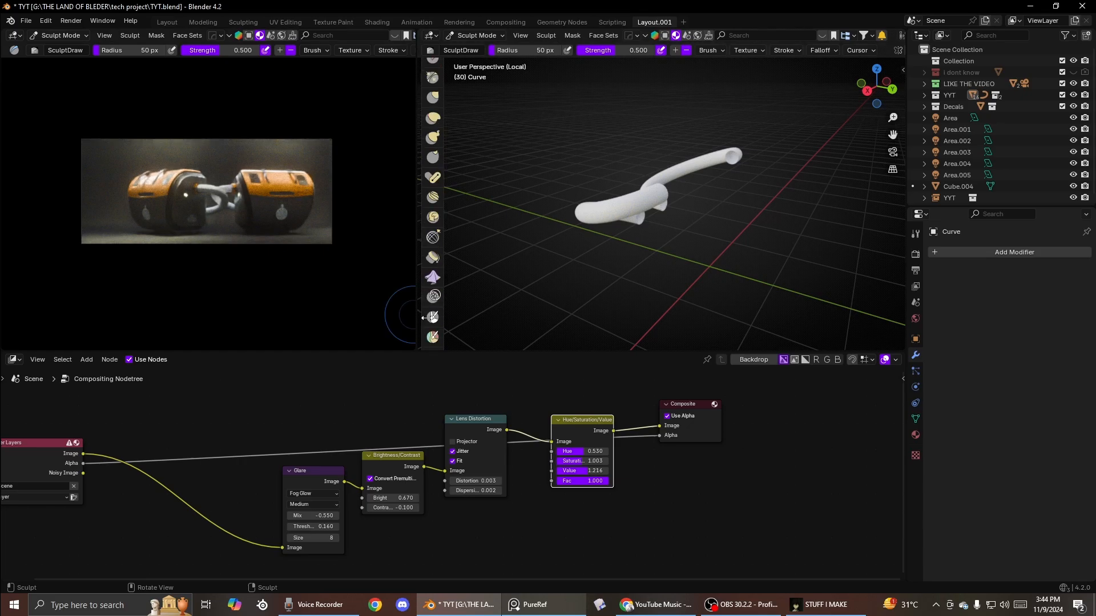
Step: Activate the Cloth brush for sculpting the tube and bring up the remaining sculpting options
scroll(440, 291, down, 3)
click(434, 236)
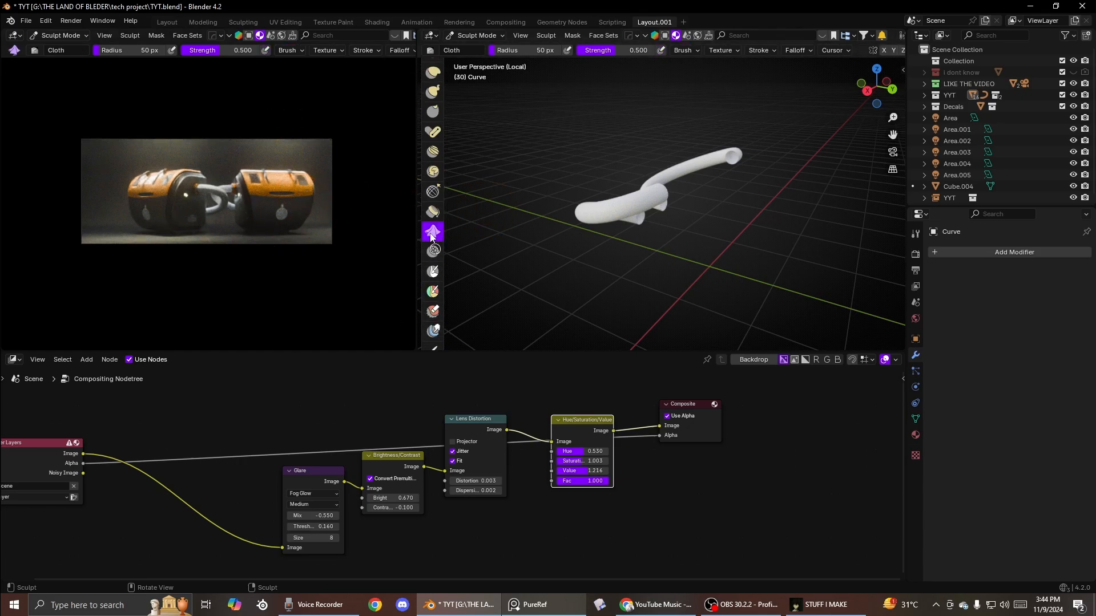
middle_drag(589, 208, 850, 88)
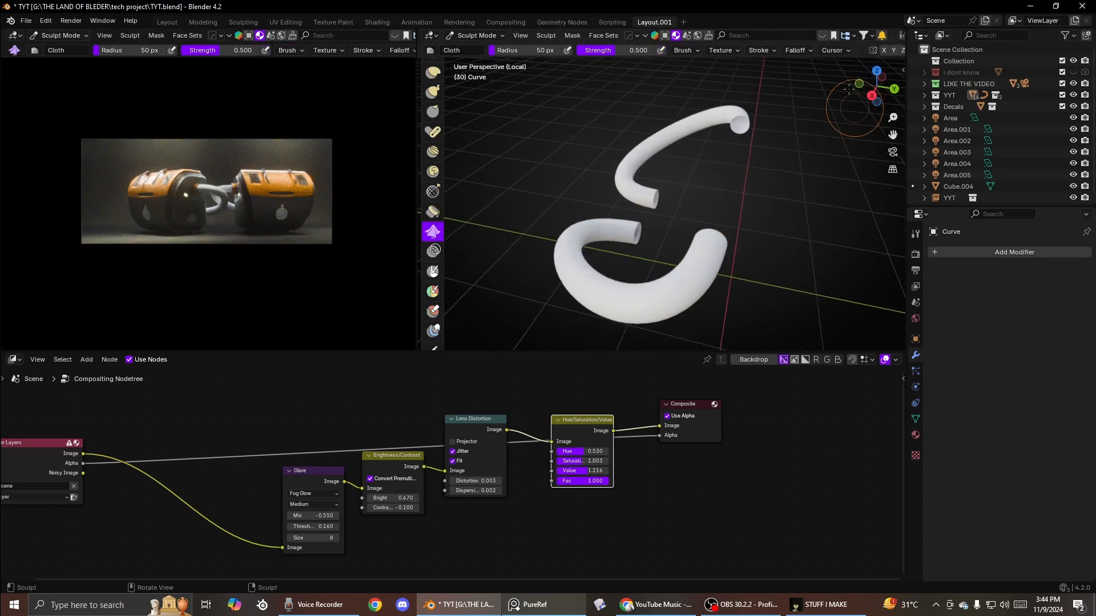
scroll(886, 51, down, 5)
scroll(876, 35, down, 8)
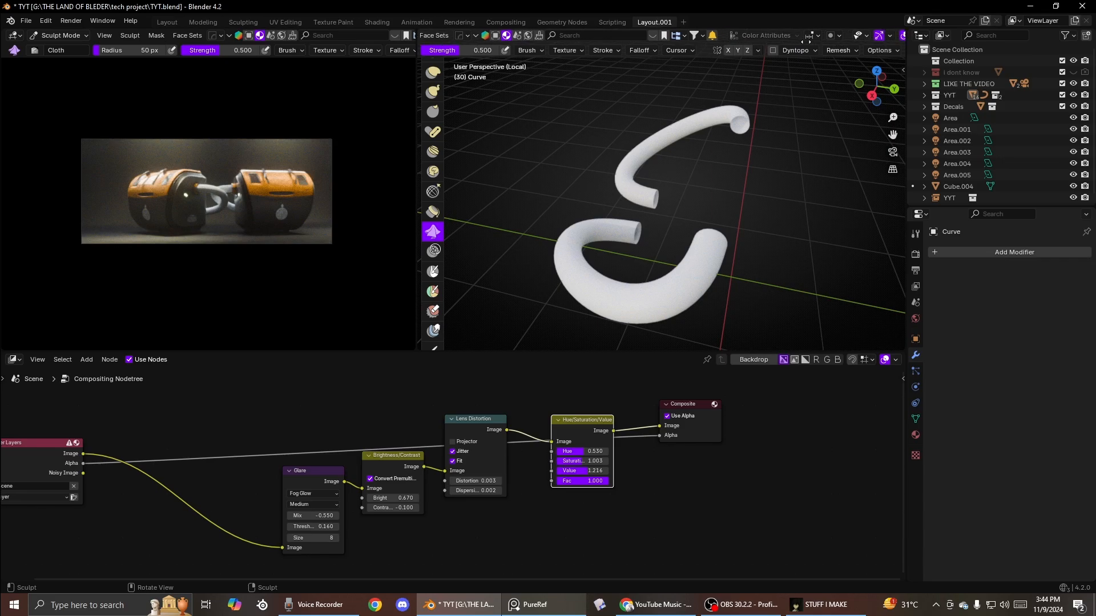
Step: Display the tube in solid viewport shading and enlarge the Cloth brush radius to 112 px
click(863, 36)
middle_drag(721, 118, 742, 166)
scroll(699, 211, up, 4)
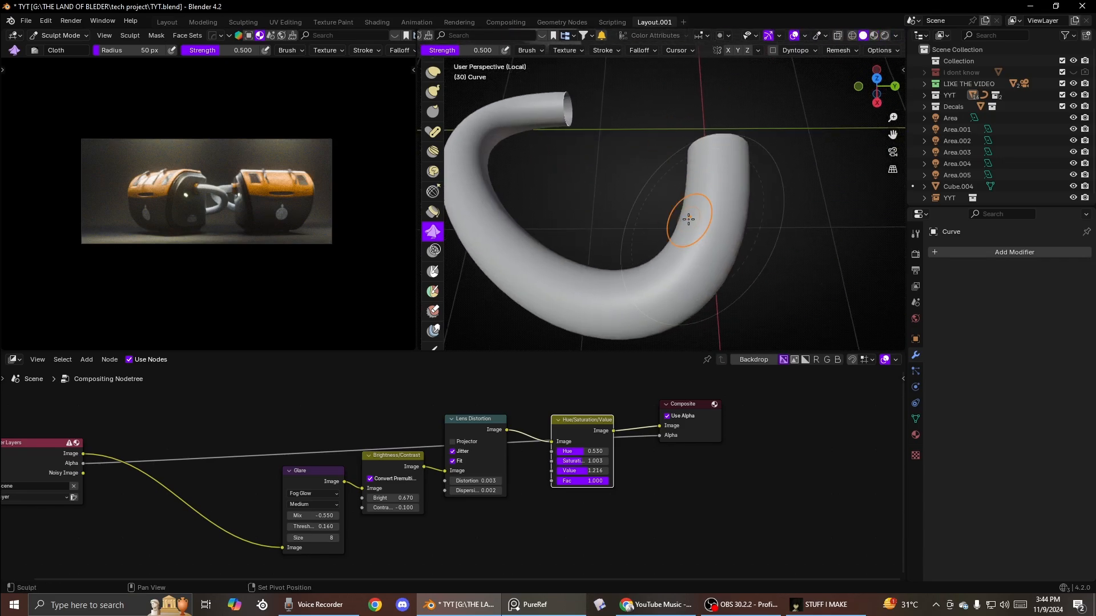
key(f)
click(724, 207)
Step: Sculpt cloth creases into the larger tube with the Cloth brush, covering its bends and long outer side
mouse_move(723, 192)
mouse_down()
mouse_move(708, 179)
mouse_move(690, 211)
mouse_move(713, 210)
mouse_up()
middle_drag(712, 210, 657, 195)
drag(657, 195, 617, 180)
middle_drag(616, 180, 733, 197)
drag(734, 200, 620, 222)
mouse_move(718, 230)
mouse_down()
mouse_move(731, 206)
mouse_move(655, 214)
mouse_up()
middle_drag(656, 215, 694, 211)
mouse_move(695, 211)
mouse_down()
mouse_move(731, 216)
mouse_move(662, 219)
mouse_up()
middle_drag(662, 219, 698, 226)
mouse_move(698, 226)
mouse_down()
mouse_move(664, 245)
mouse_move(687, 235)
mouse_up()
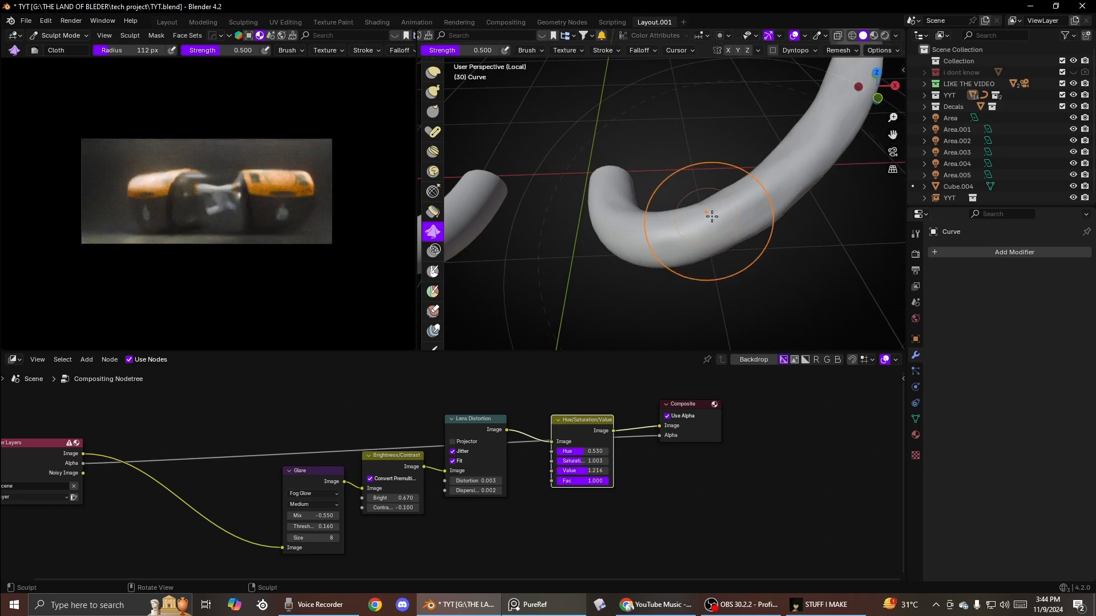
Step: Work further cloth deformations into the tube's curved ends and underside, checking its surface from several angles
middle_drag(710, 220, 584, 225)
mouse_move(584, 225)
mouse_down()
mouse_move(663, 214)
mouse_move(707, 182)
mouse_up()
mouse_move(656, 199)
middle_down()
mouse_move(651, 251)
mouse_move(695, 205)
mouse_move(646, 235)
middle_up()
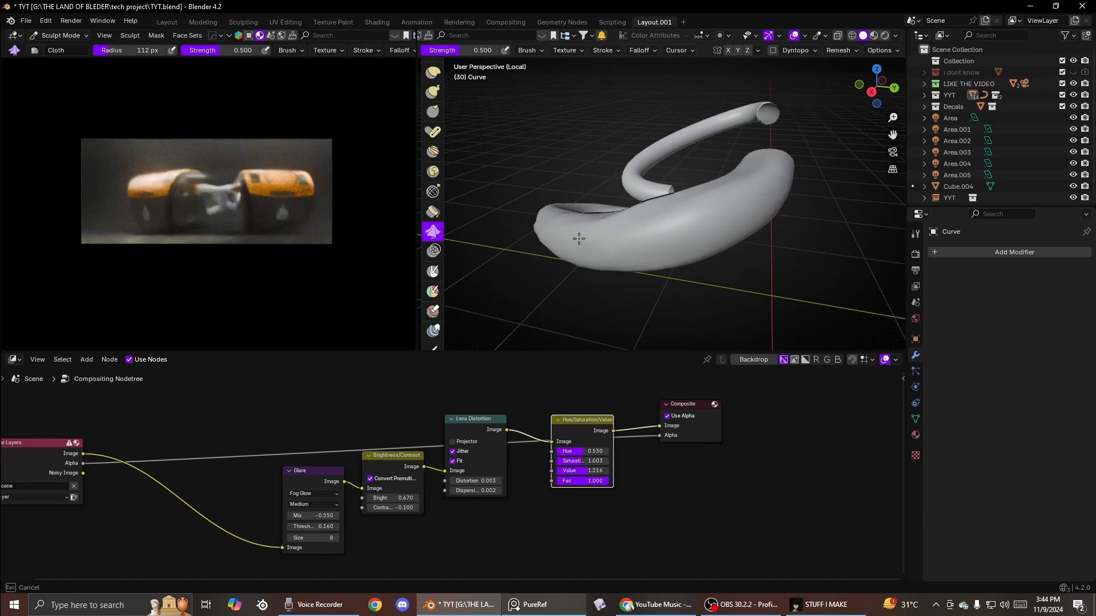
mouse_move(579, 238)
middle_down()
mouse_move(613, 252)
mouse_move(602, 264)
middle_up()
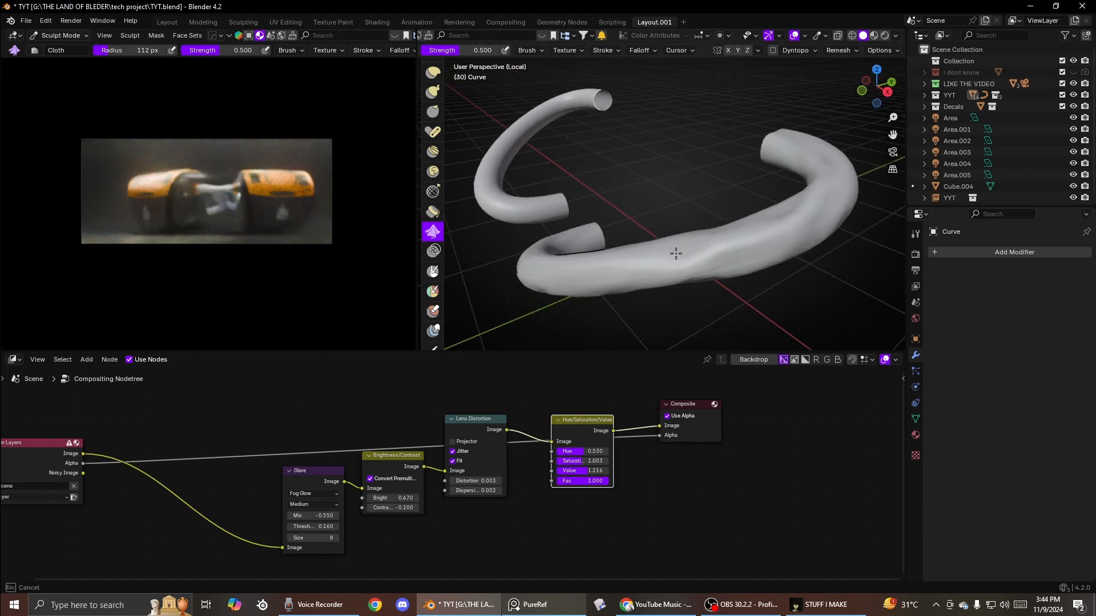
middle_drag(676, 253, 640, 203)
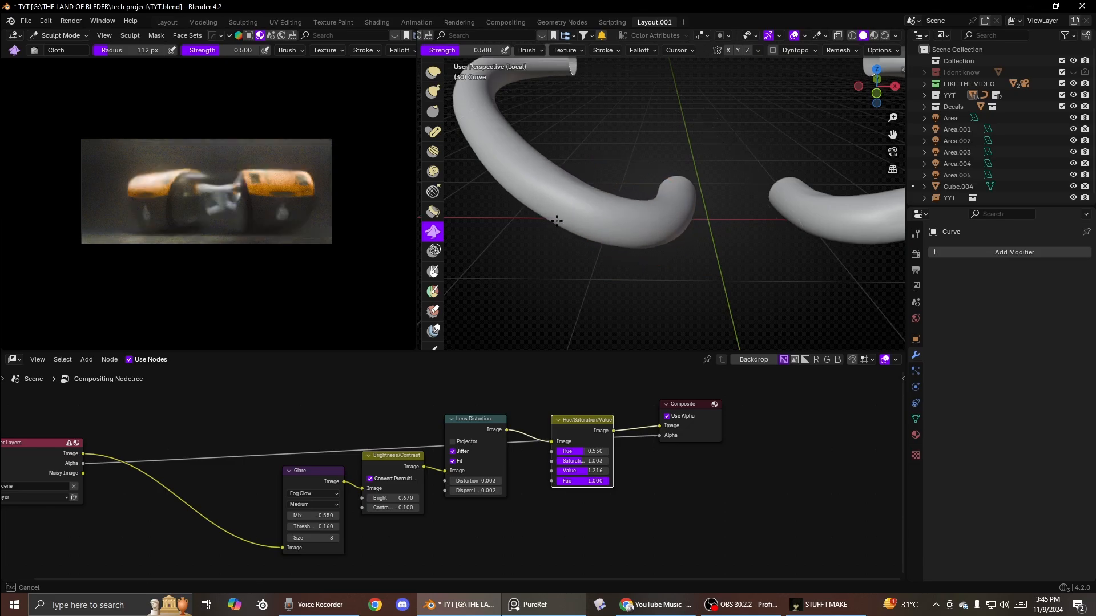
mouse_move(557, 220)
middle_down()
mouse_move(659, 226)
mouse_move(489, 191)
mouse_move(568, 212)
mouse_move(638, 197)
mouse_move(614, 172)
mouse_move(646, 246)
middle_up()
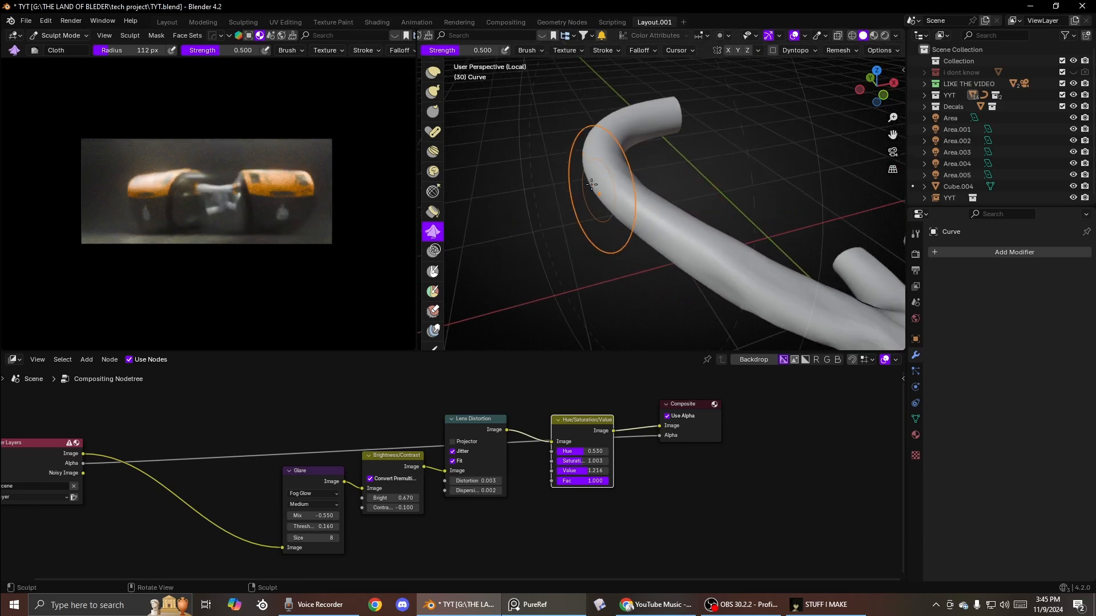
mouse_move(592, 183)
middle_down()
mouse_move(670, 233)
mouse_move(629, 196)
middle_up()
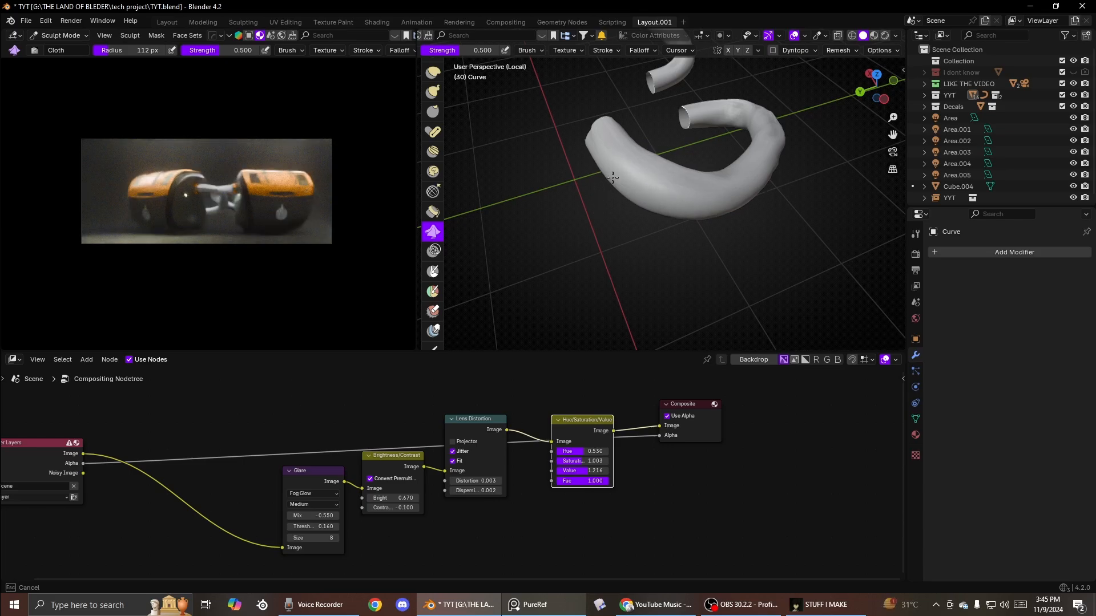
Step: Reduce the Cloth brush radius to 84 px and dent the outer side of the larger tube
key(f)
mouse_move(658, 182)
mouse_down()
mouse_move(659, 211)
mouse_move(678, 180)
mouse_move(674, 192)
mouse_up()
click(636, 180)
key(f)
click(685, 183)
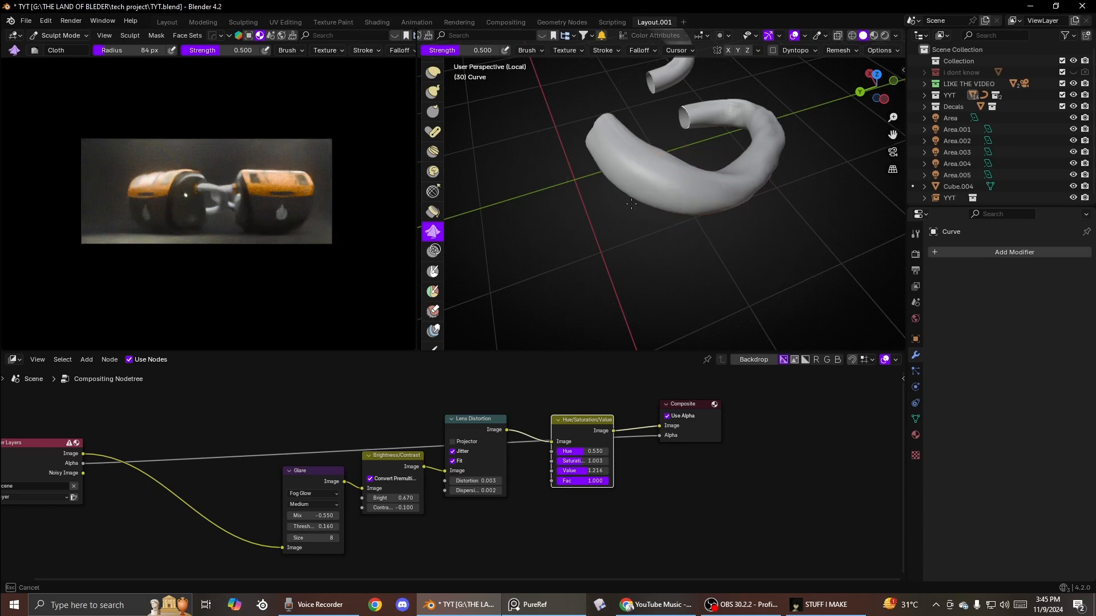
Step: Sculpt smaller wrinkles along both tube pieces with the 84 px Cloth brush
mouse_move(649, 191)
middle_down()
mouse_move(723, 157)
mouse_move(685, 186)
middle_up()
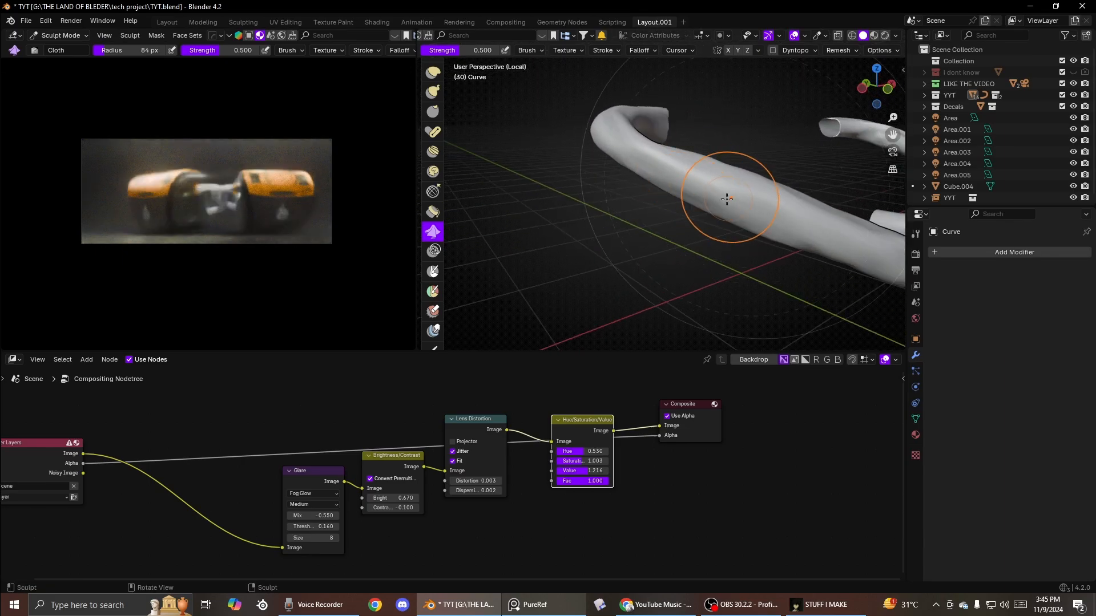
scroll(634, 198, down, 4)
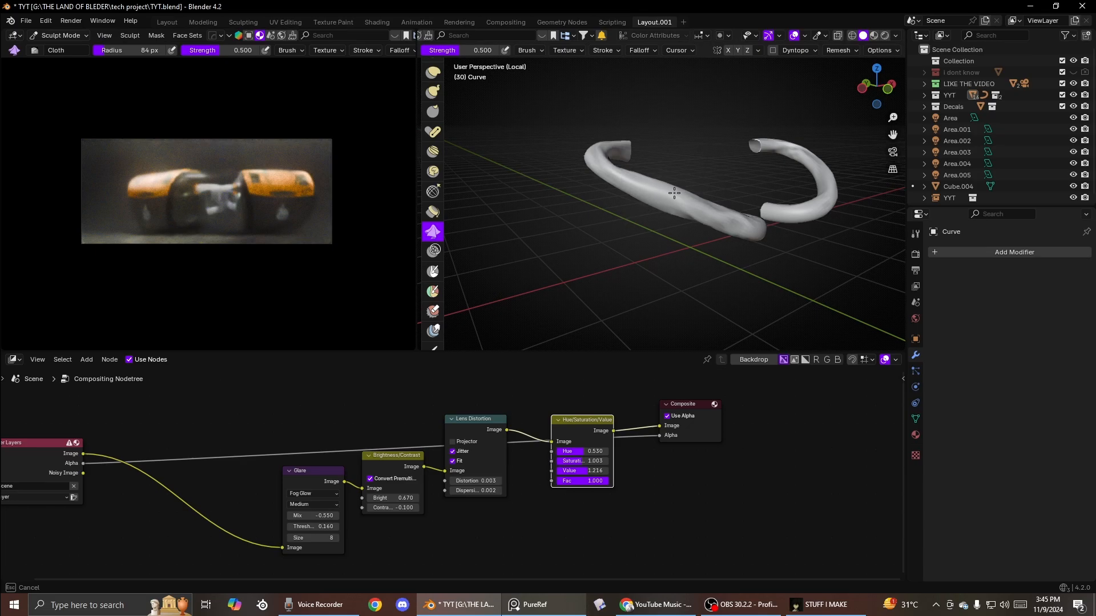
drag(674, 194, 671, 191)
middle_drag(663, 200, 616, 215)
mouse_move(621, 231)
mouse_down()
mouse_move(612, 222)
mouse_move(649, 238)
mouse_up()
mouse_move(778, 249)
mouse_down()
mouse_move(732, 237)
mouse_move(786, 239)
mouse_up()
shift+middle_drag(788, 237, 644, 247)
mouse_move(703, 237)
mouse_down()
mouse_move(714, 192)
mouse_move(728, 202)
mouse_up()
middle_drag(732, 204, 671, 176)
drag(671, 177, 694, 222)
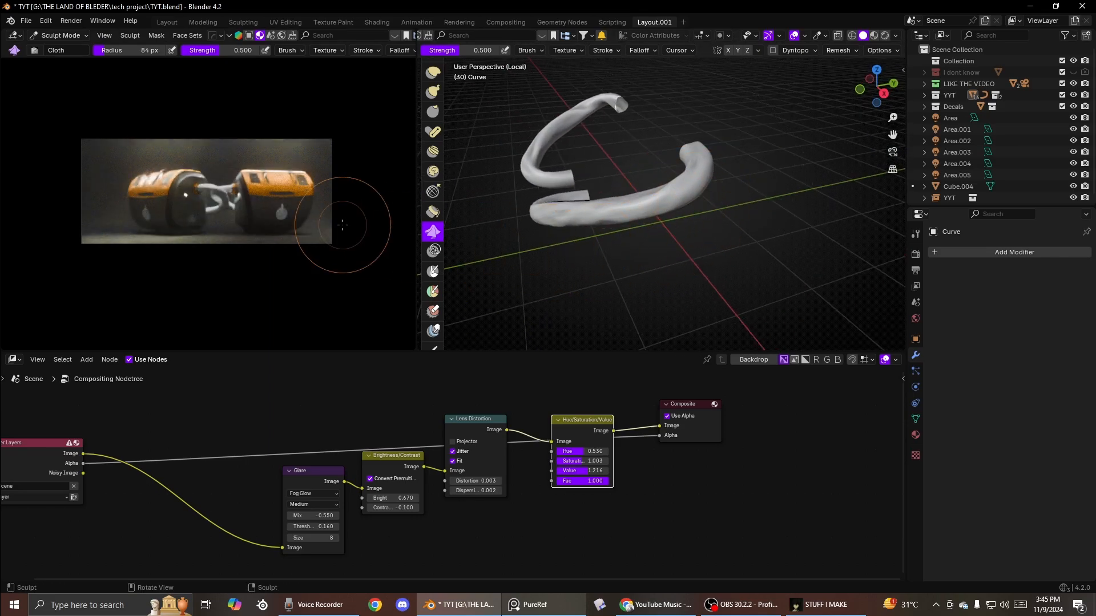
Step: Limit the rendered camera preview to a region around the hoses between the two cases
scroll(311, 225, up, 2)
scroll(311, 224, up, 3)
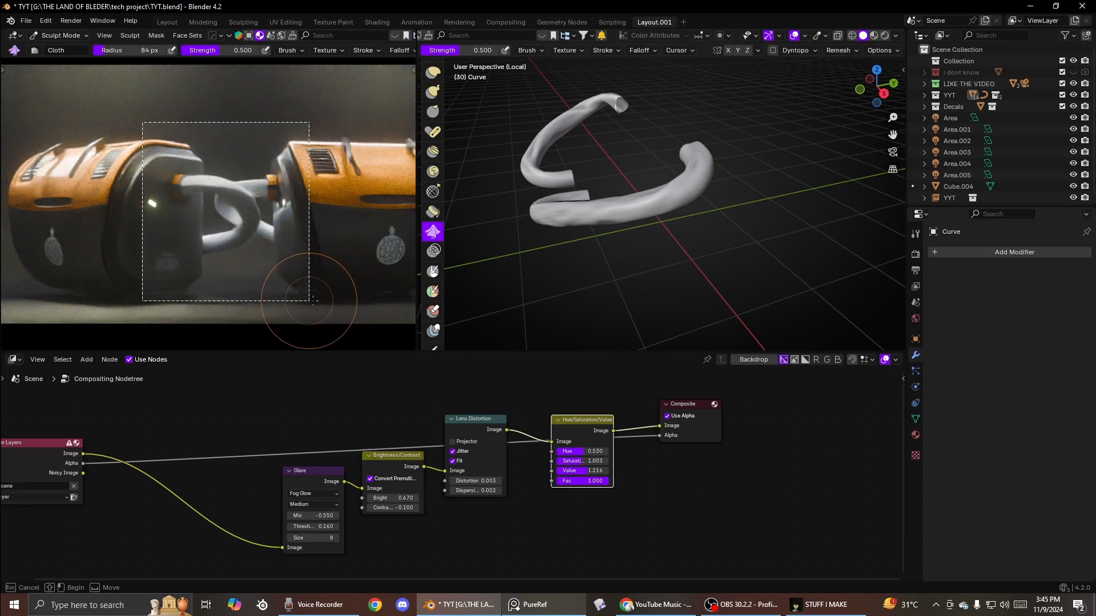
scroll(294, 266, up, 3)
Step: Return to Object Mode and assign the existing Car rubber wheel material to the sculpted hoses
key(ctrl+Tab)
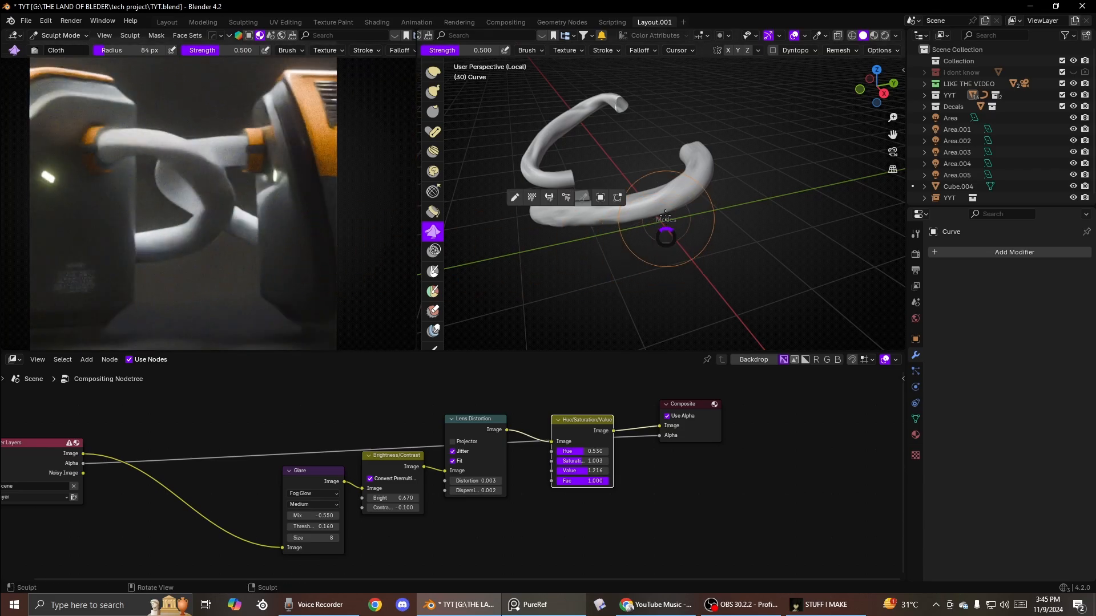
click(615, 205)
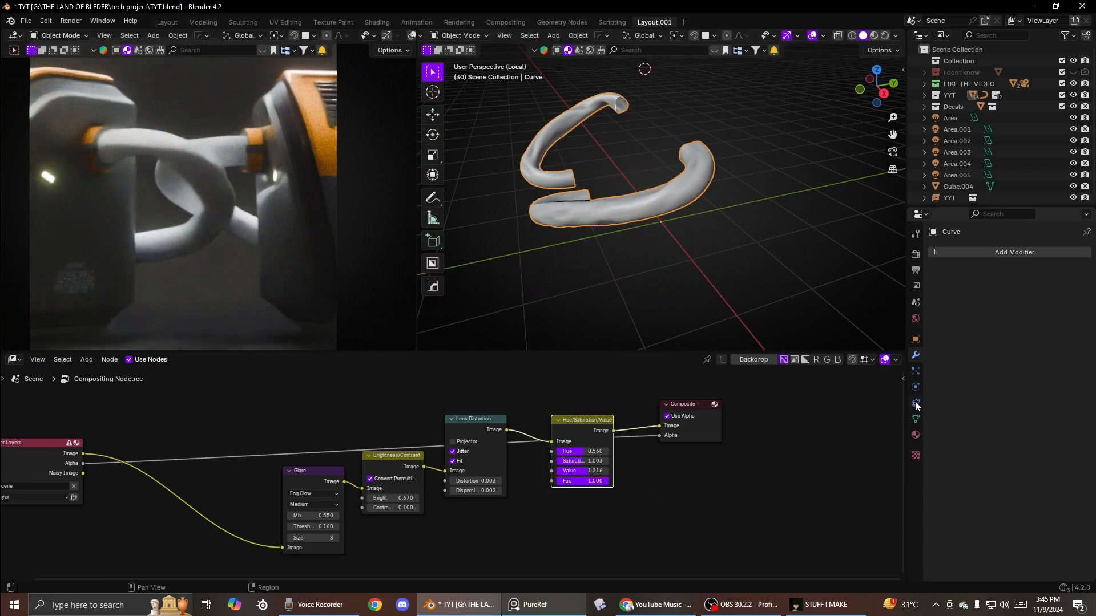
click(915, 434)
click(937, 301)
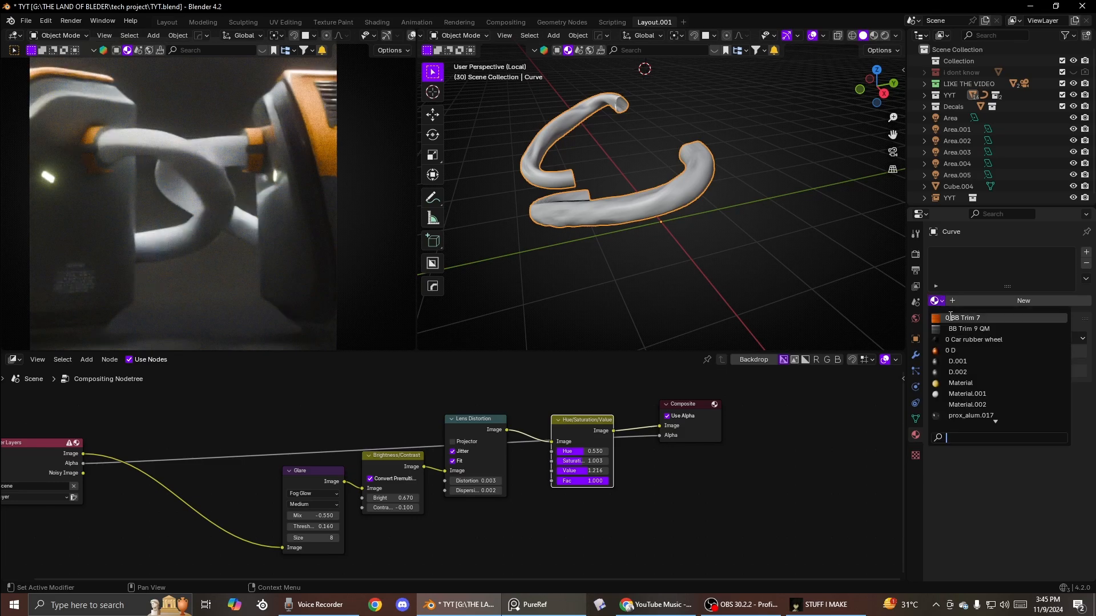
click(983, 341)
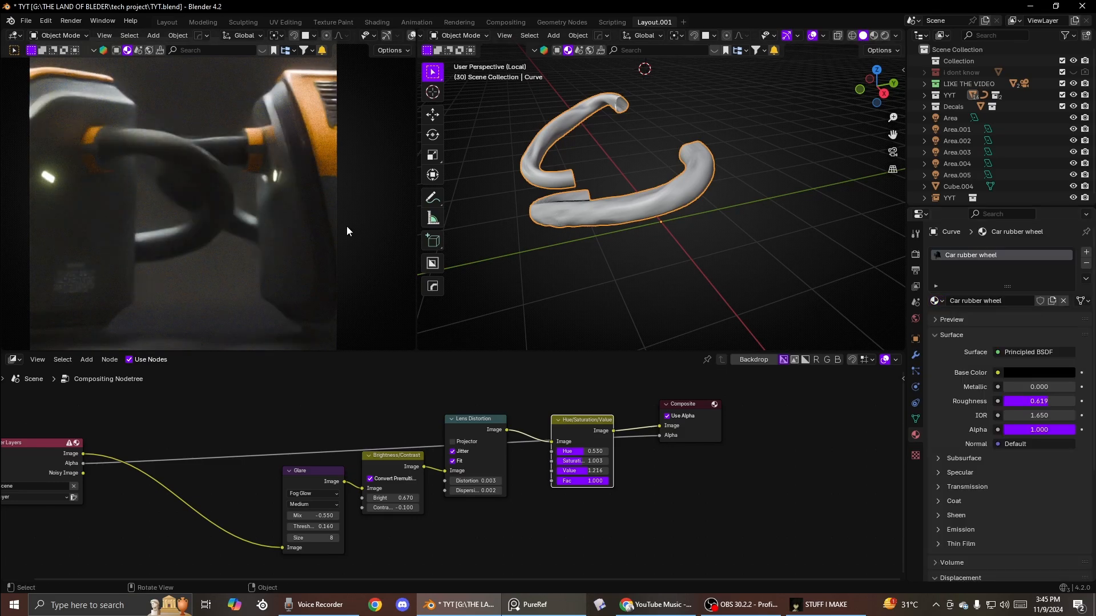
Step: Replace the Compositor with the Shader Editor and lighten the Car rubber wheel Base Color to a value of 0.155
middle_drag(463, 464, 508, 468)
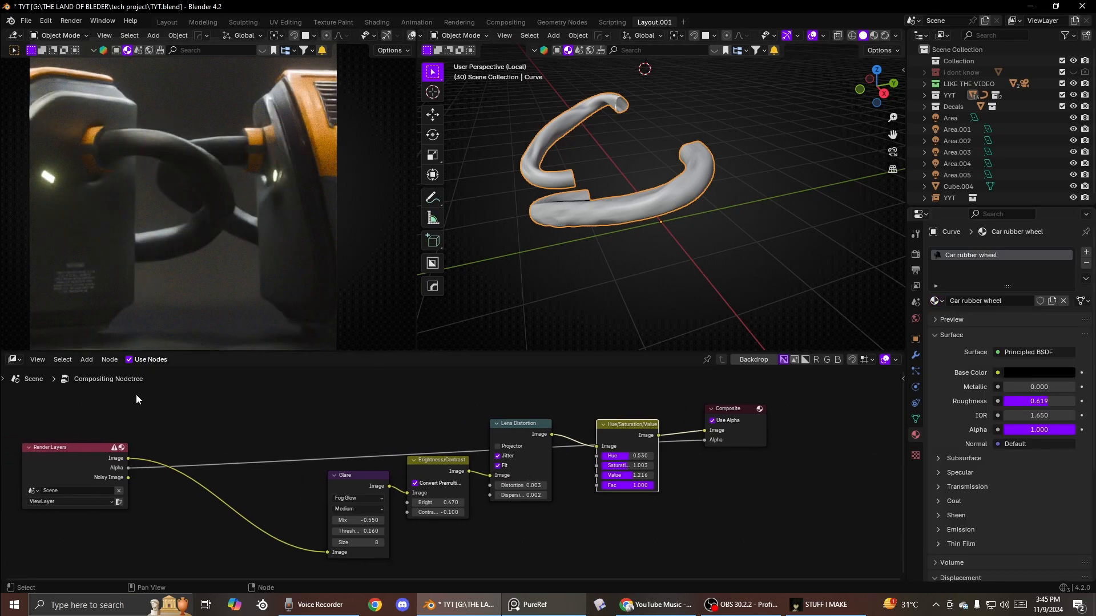
click(13, 359)
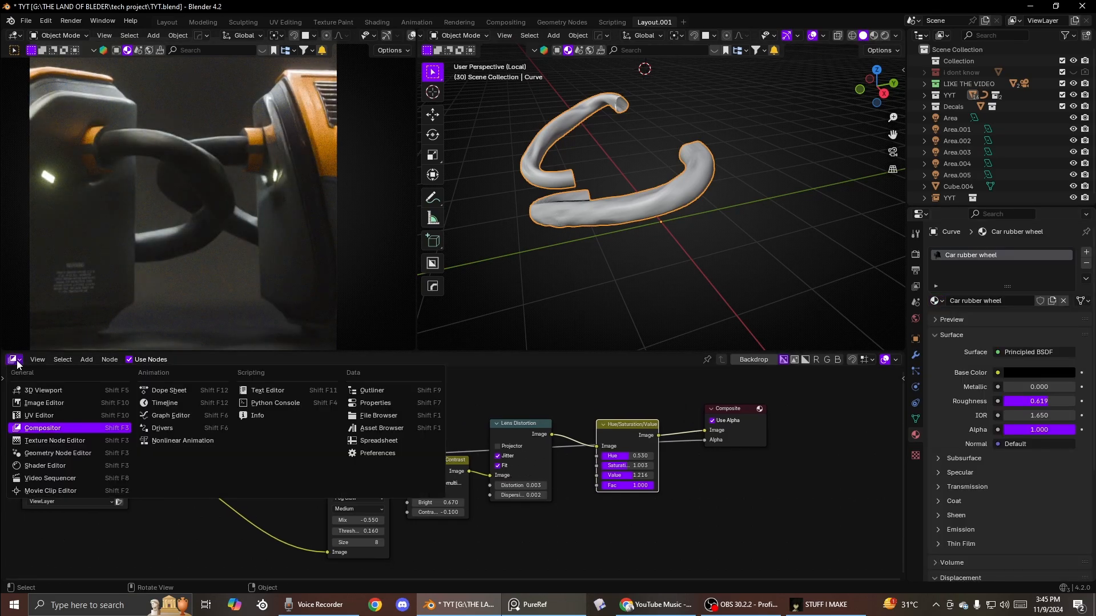
click(46, 466)
click(531, 427)
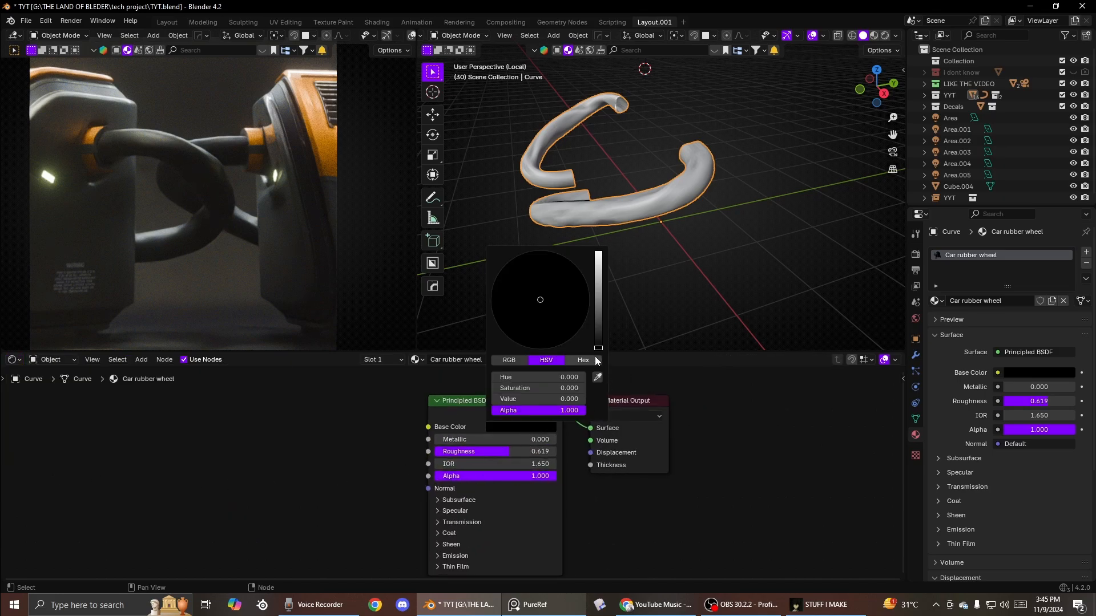
drag(598, 346, 598, 307)
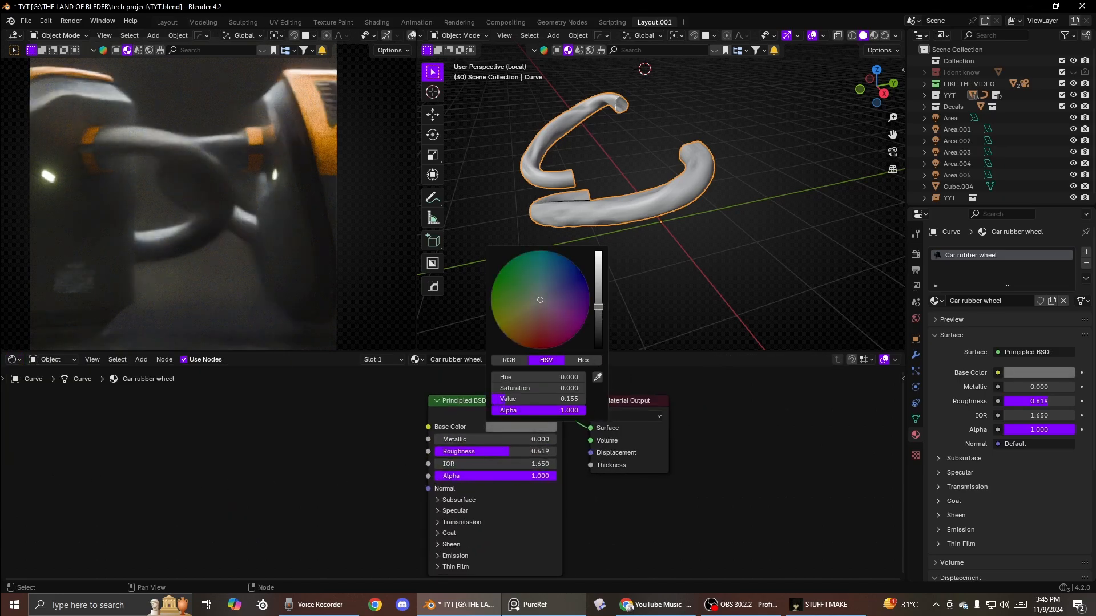
scroll(476, 460, up, 2)
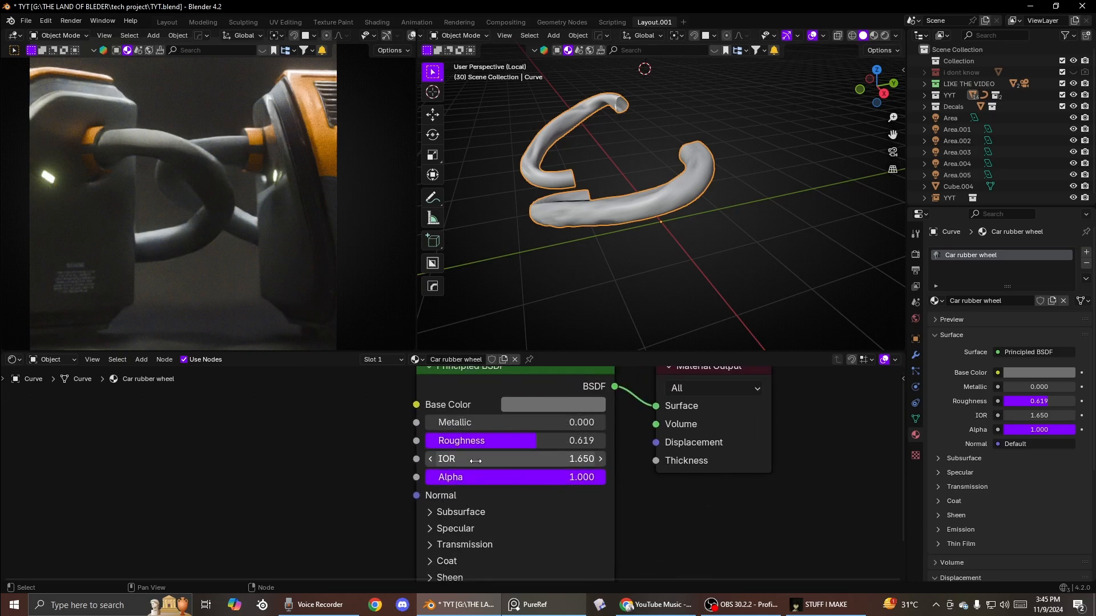
Step: Replace the hose material with the downloadable Rubber material from the online asset library
click(935, 301)
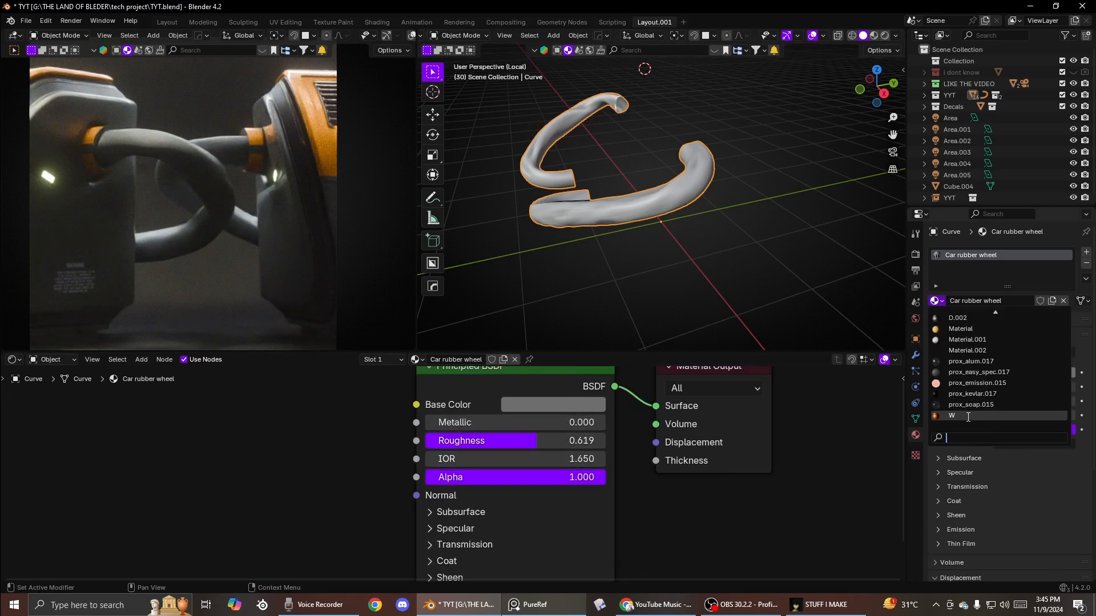
click(717, 52)
click(661, 129)
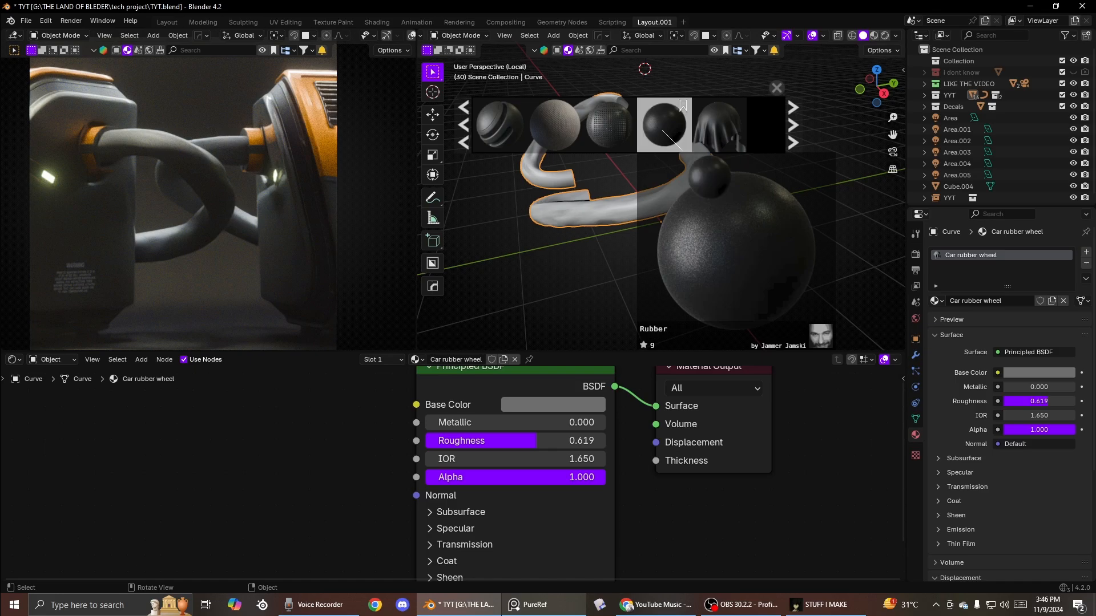
scroll(641, 229, up, 4)
scroll(640, 229, down, 3)
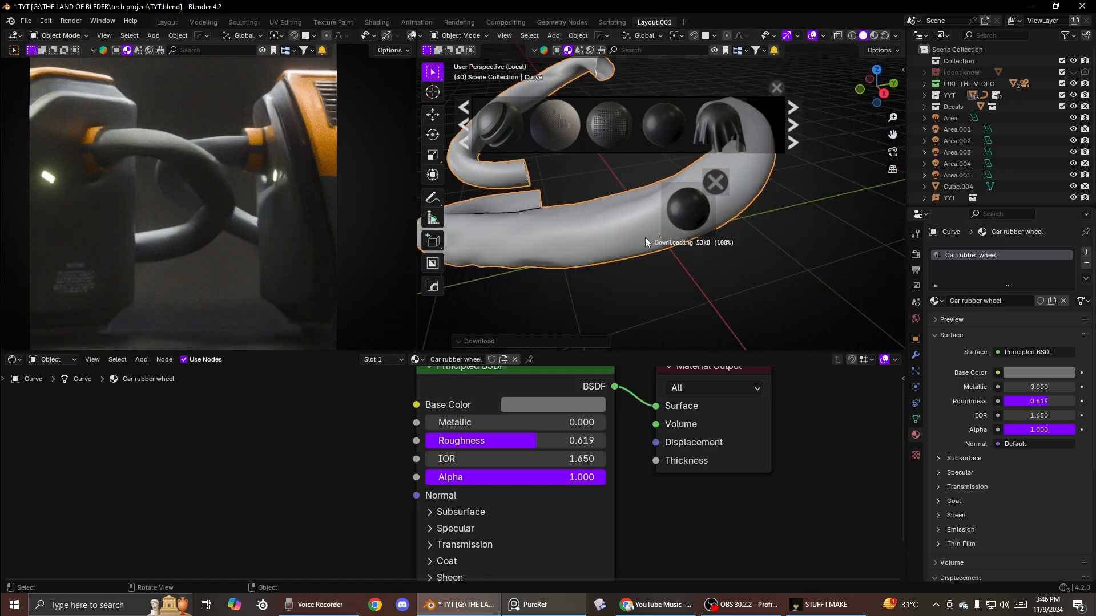
scroll(701, 142, down, 2)
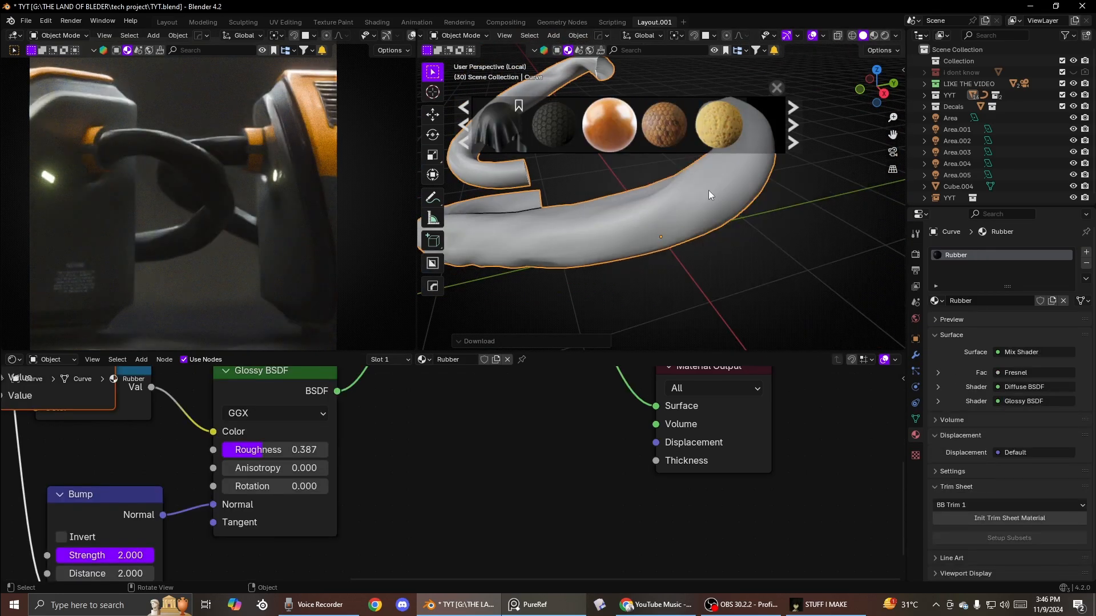
Step: Lighten the Rubber material's Diffuse BSDF color to a value of 0.094
scroll(518, 406, down, 3)
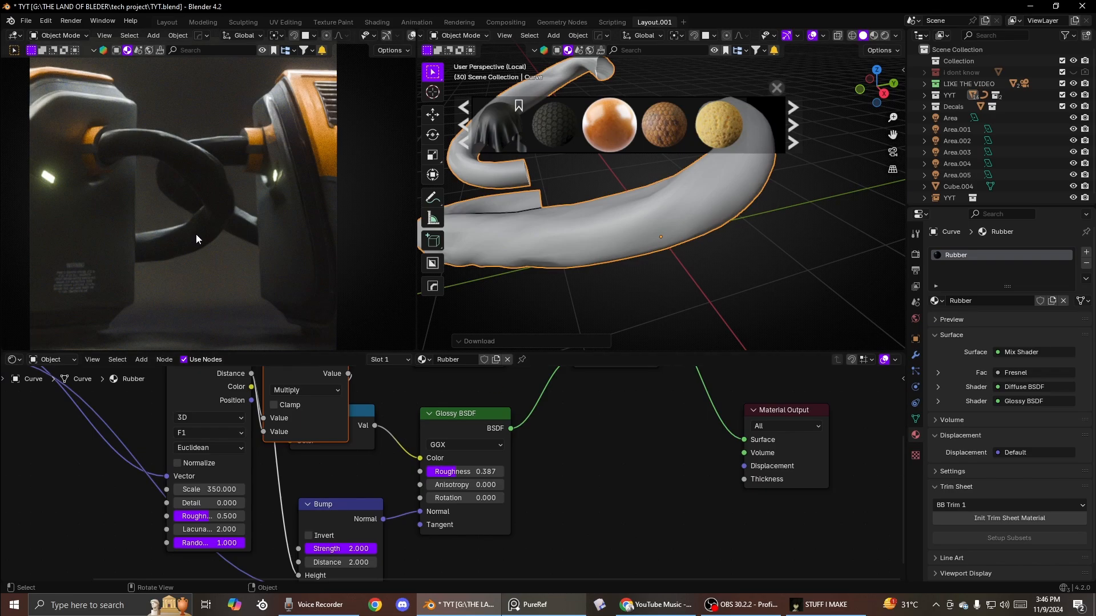
scroll(196, 234, up, 2)
middle_drag(461, 422, 612, 534)
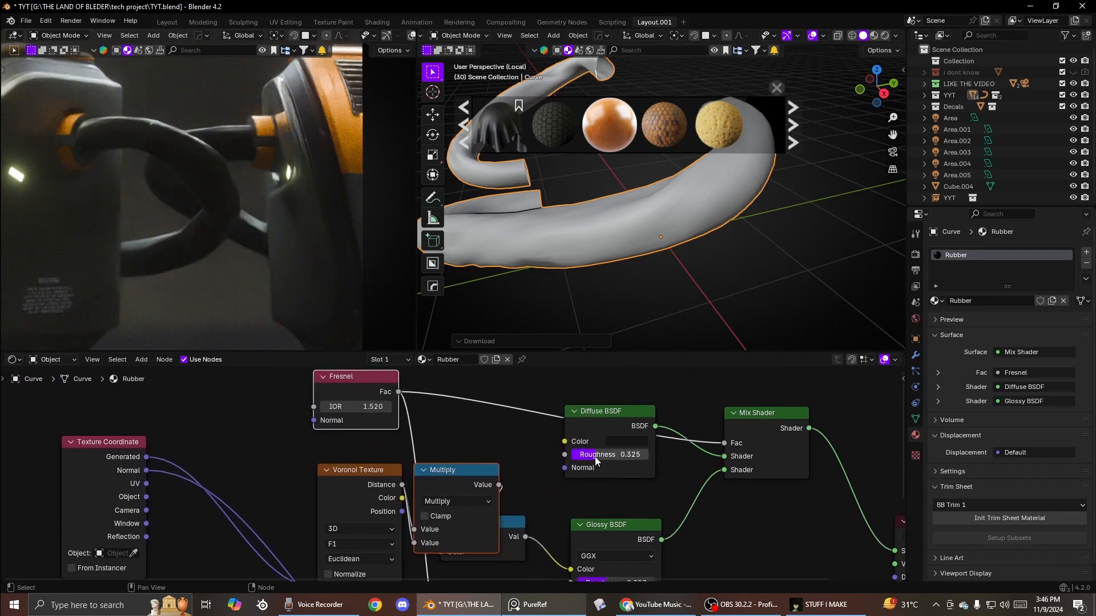
click(624, 442)
drag(726, 347, 727, 321)
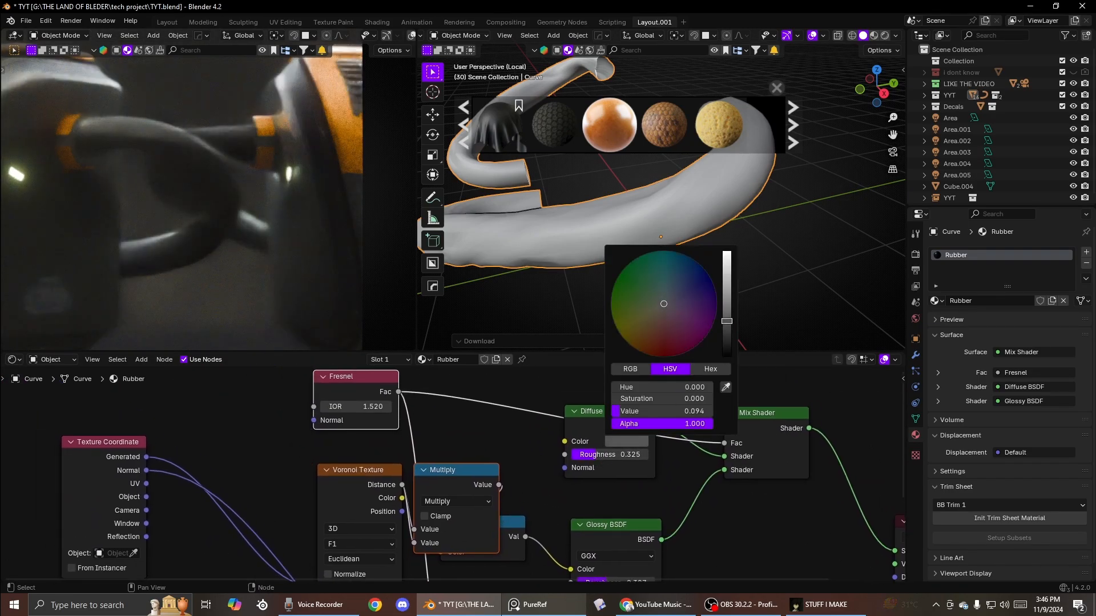
Step: Extend the render region of the camera preview to cover the entire shot
scroll(136, 218, down, 8)
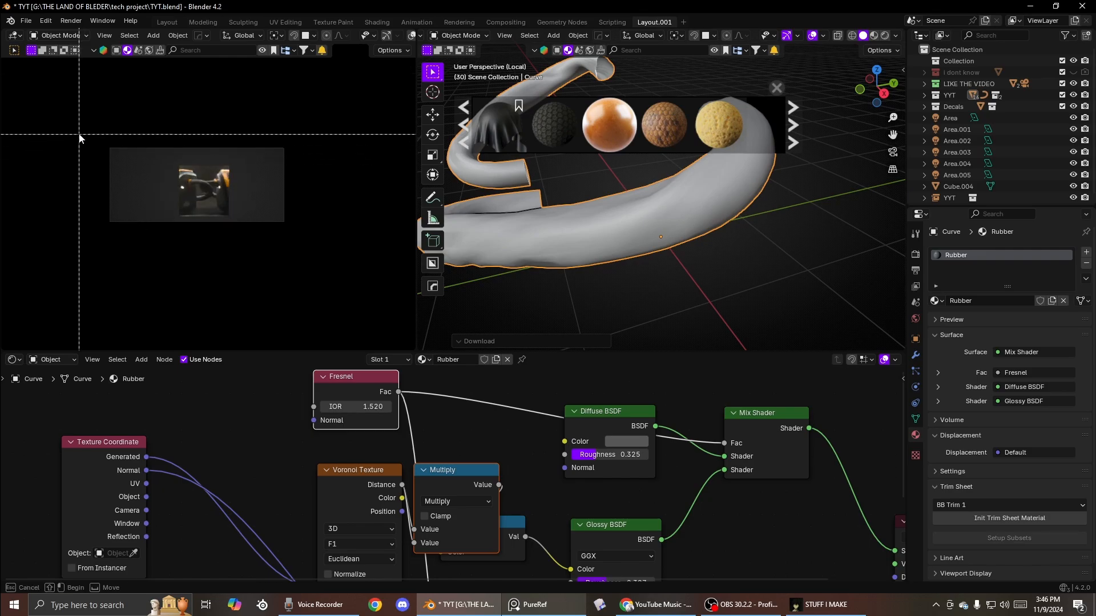
scroll(678, 226, down, 5)
middle_drag(680, 225, 684, 213)
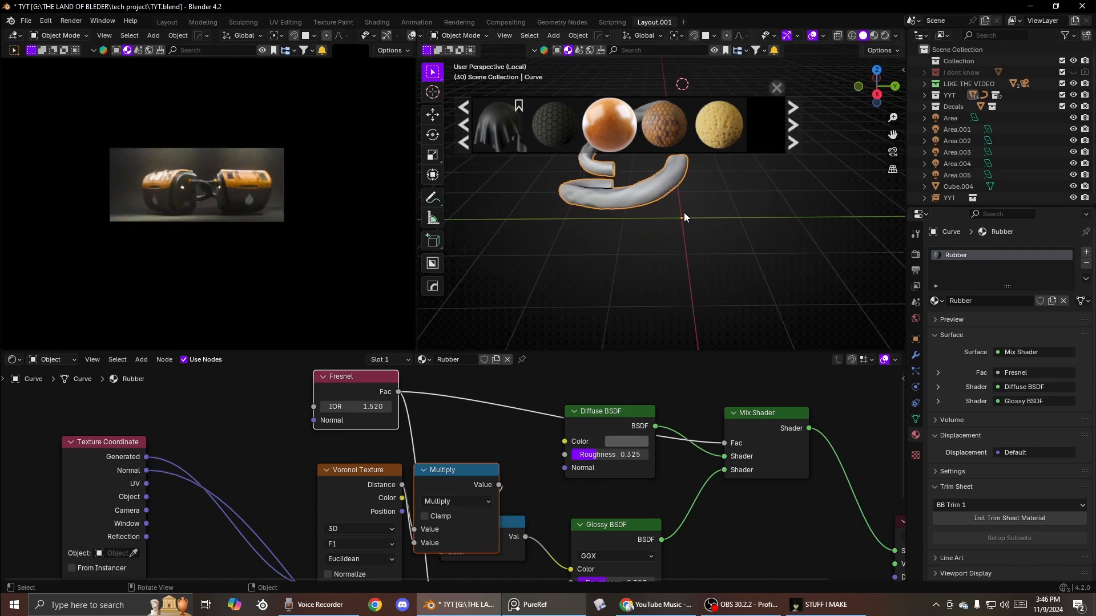
Step: Leave local view to show the whole scene and close the online asset bar
key(KP_Divide)
click(777, 90)
scroll(714, 208, down, 7)
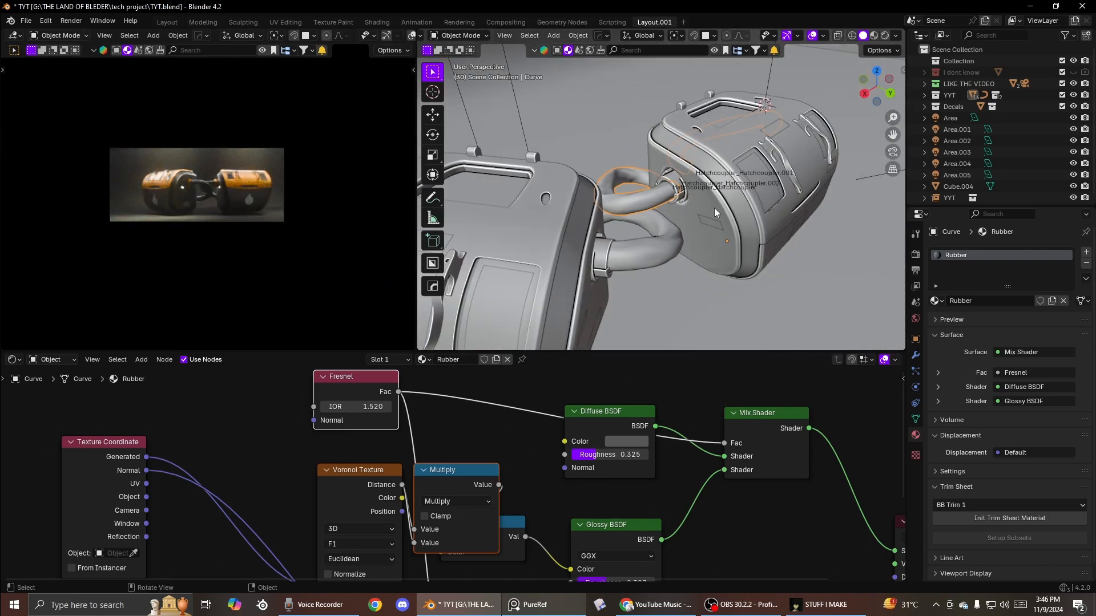
Step: Add a level 2 Subdivision modifier to the sculpted hose between the cases
middle_drag(697, 305, 642, 234)
click(639, 291)
scroll(637, 259, up, 5)
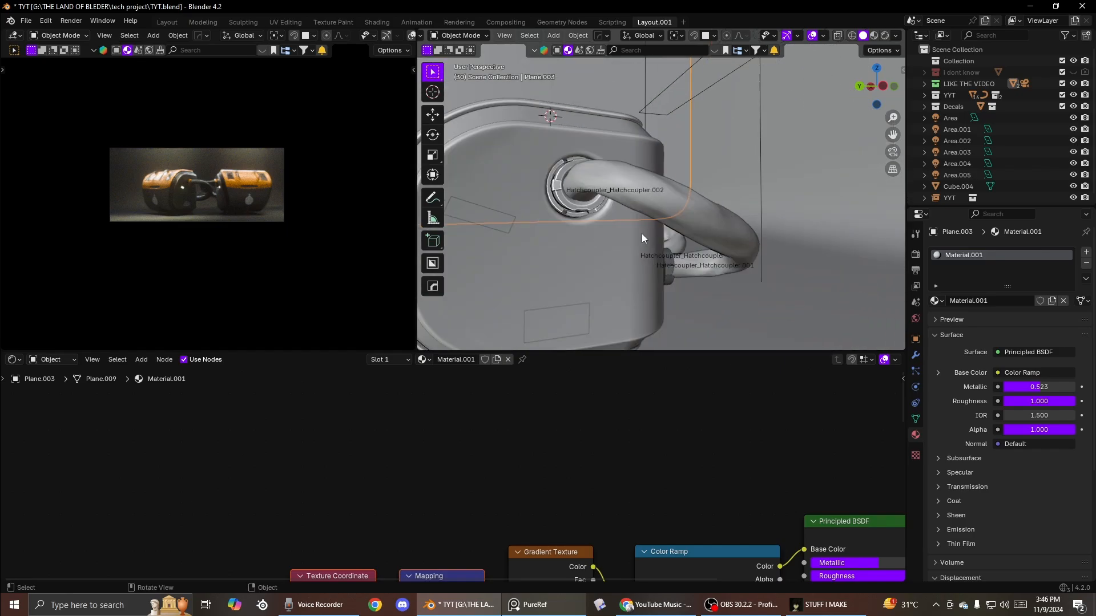
click(732, 238)
key(q)
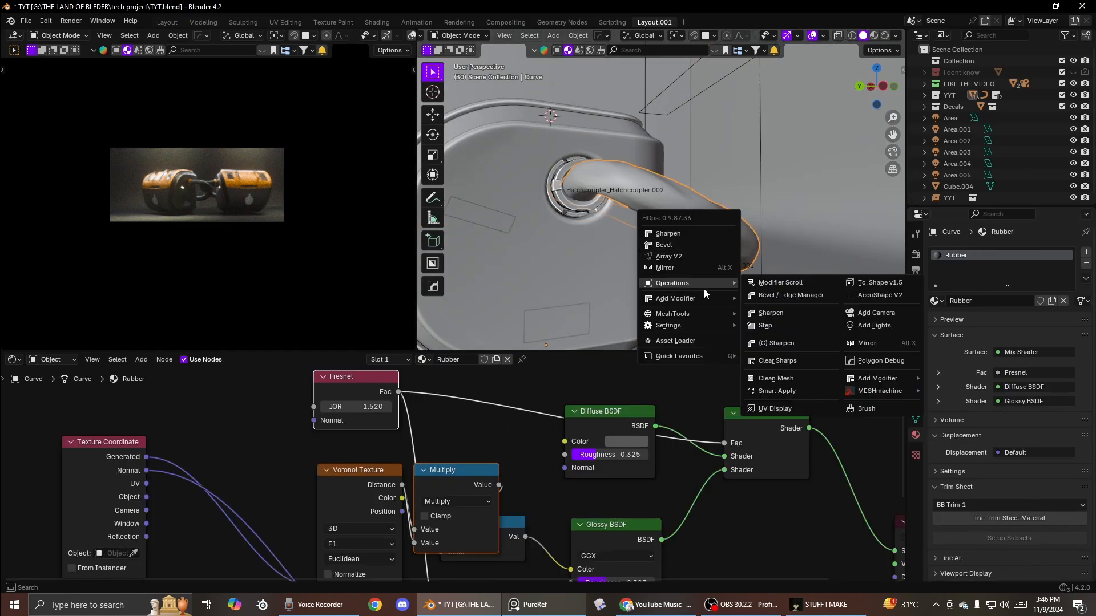
mouse_move(676, 301)
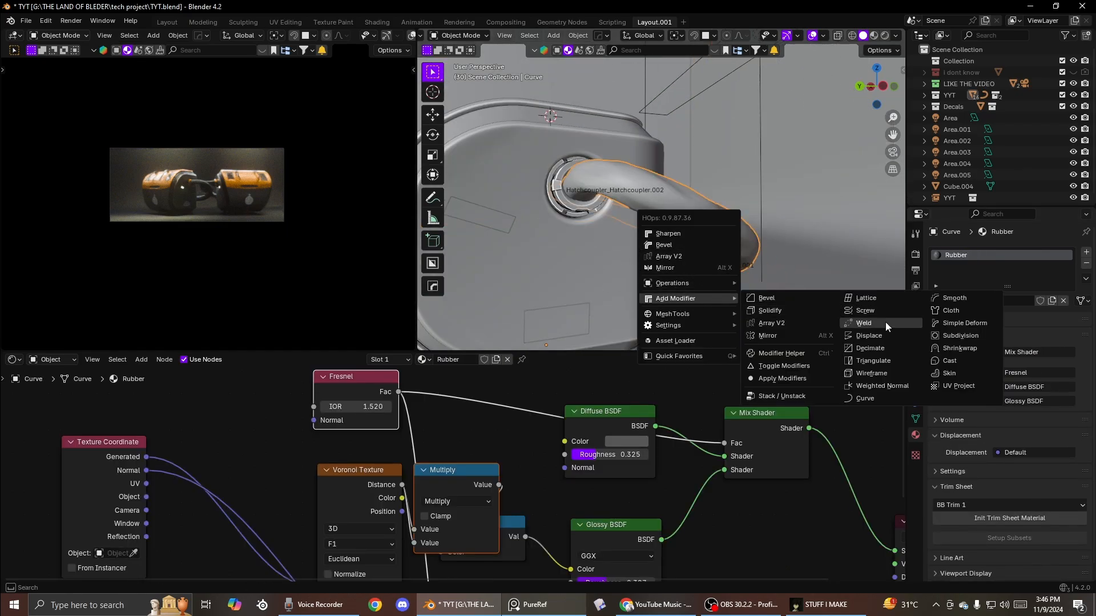
click(960, 336)
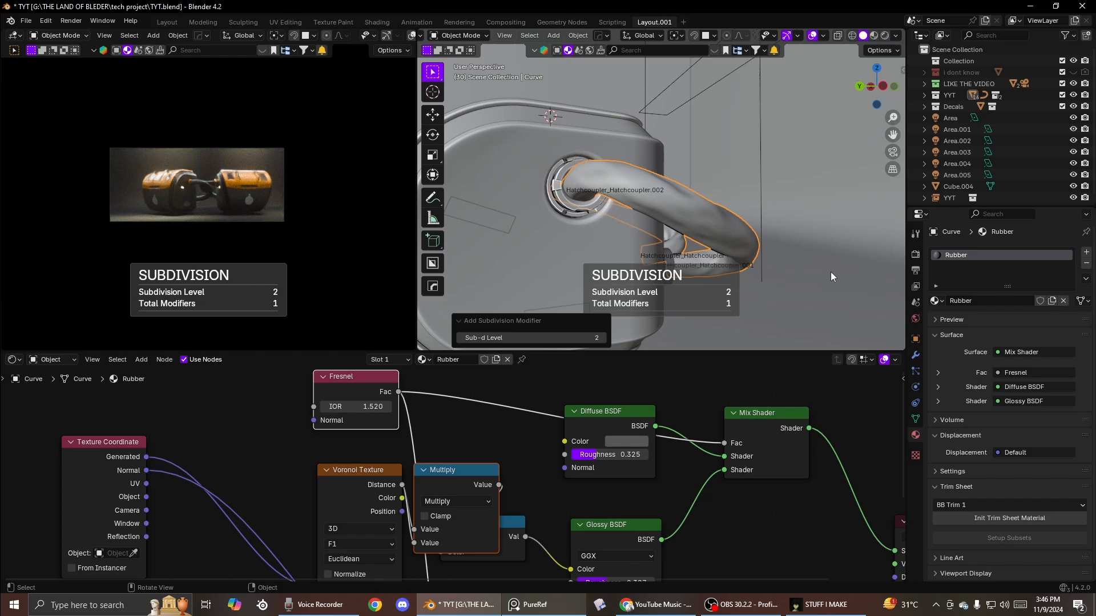
Step: Apply the Subdivision modifier on the hose so its mesh becomes permanently denser
click(916, 354)
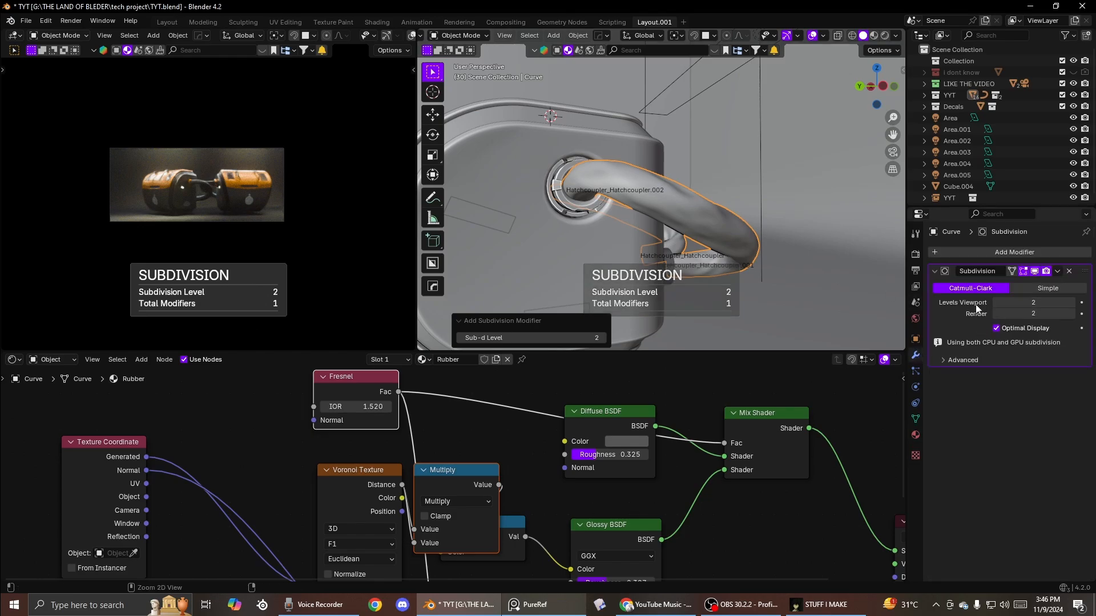
key(ctrl+a)
key(q)
Step: Enter Edit Mode on the hose and select the face loop near its loose end beside the coupler
mouse_move(744, 238)
middle_drag(744, 234, 618, 226)
scroll(659, 280, up, 3)
key(Tab)
click(595, 243)
alt+click(498, 237)
scroll(618, 226, up, 2)
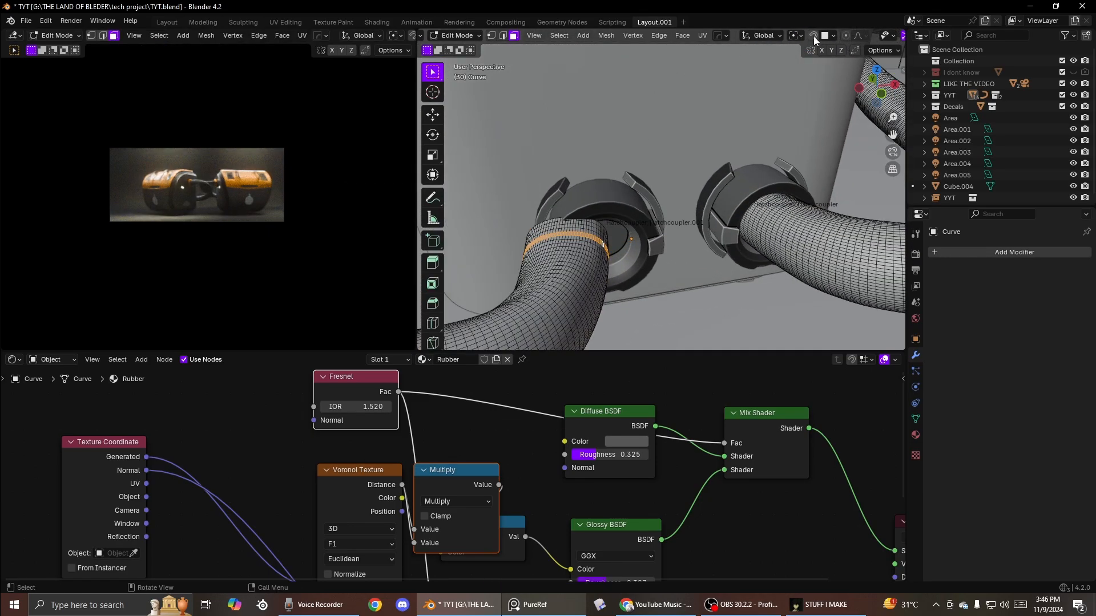
Step: Try to move the selected face loop toward the coupler with smooth proportional editing
key(g)
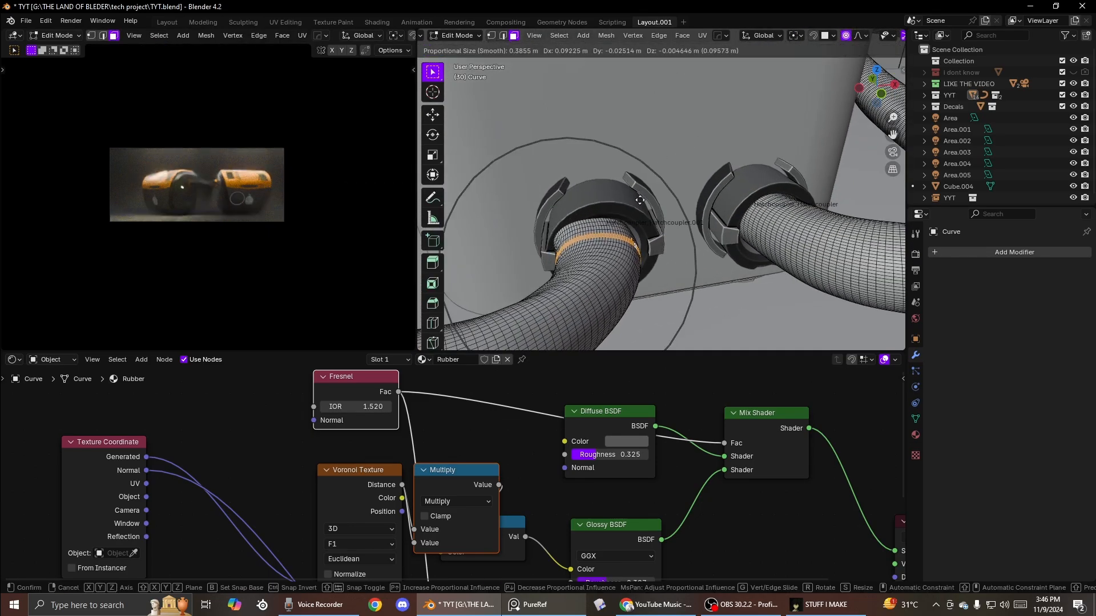
click(594, 213)
middle_drag(593, 213, 576, 222)
scroll(577, 222, up, 2)
key(ctrl+z)
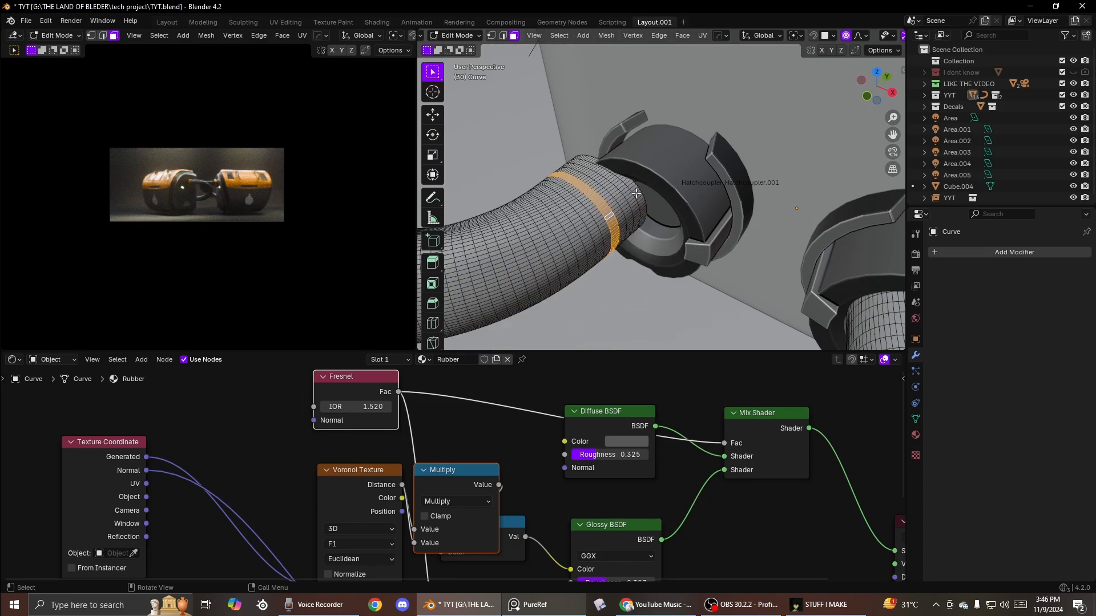
Step: Move the hose's outermost face loop into the coupler by about 0.115, 0.048 and -0.026 m with smooth proportional editing, size 0.513
click(634, 190)
alt+click(639, 194)
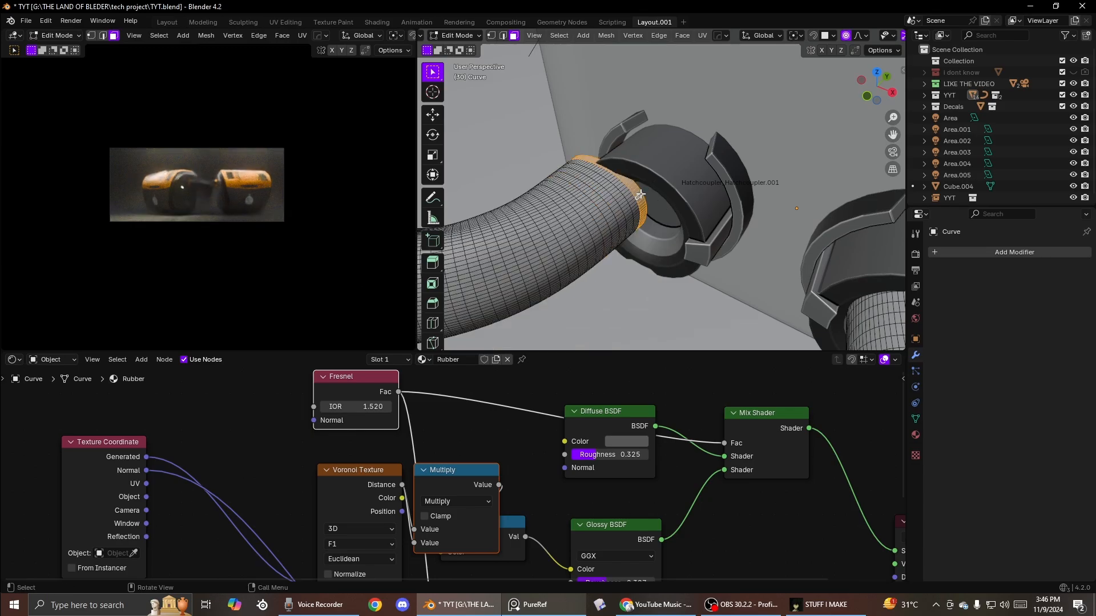
key(g)
click(687, 206)
scroll(685, 210, down, 4)
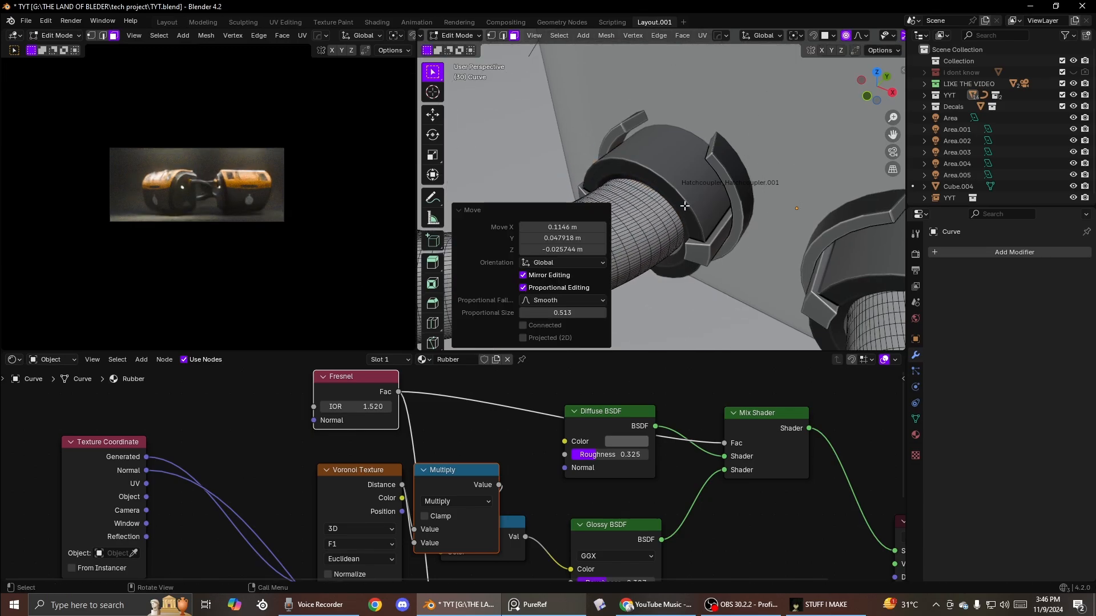
Step: Leave Edit Mode, isolate the hoses in local view and switch them to Sculpt Mode
key(Tab)
click(681, 109)
key(KP_Divide)
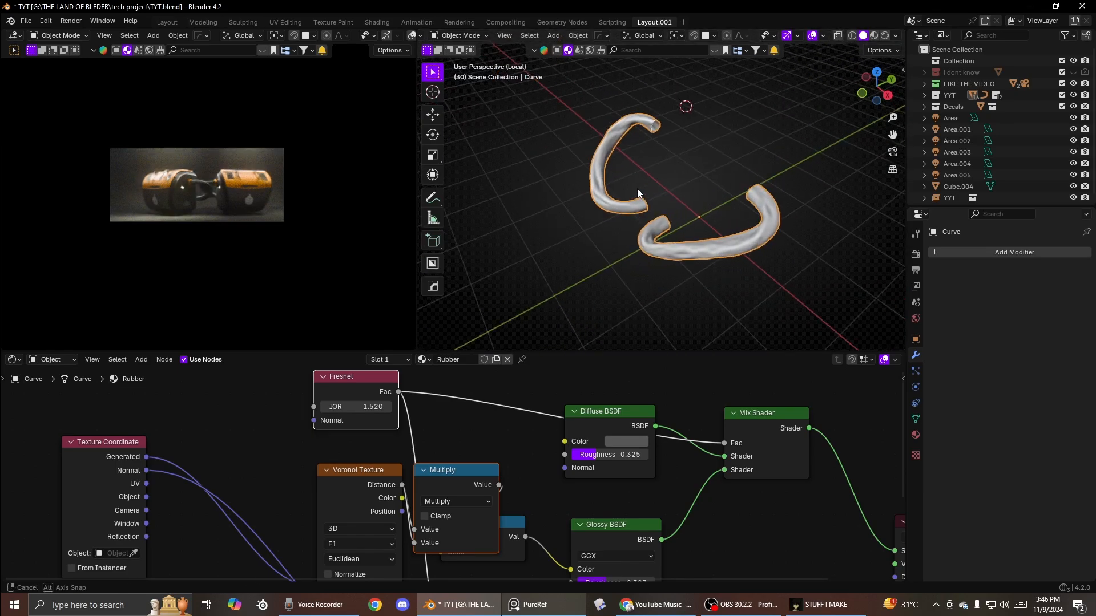
key(Tab)
click(557, 152)
Step: Sculpt wrinkles along the length and bends of the hose with the Cloth brush at radius 84 px and strength 0.500
mouse_move(743, 203)
middle_down()
mouse_move(831, 211)
mouse_move(660, 215)
mouse_move(682, 204)
middle_up()
scroll(660, 215, up, 3)
scroll(434, 308, down, 5)
scroll(434, 307, down, 3)
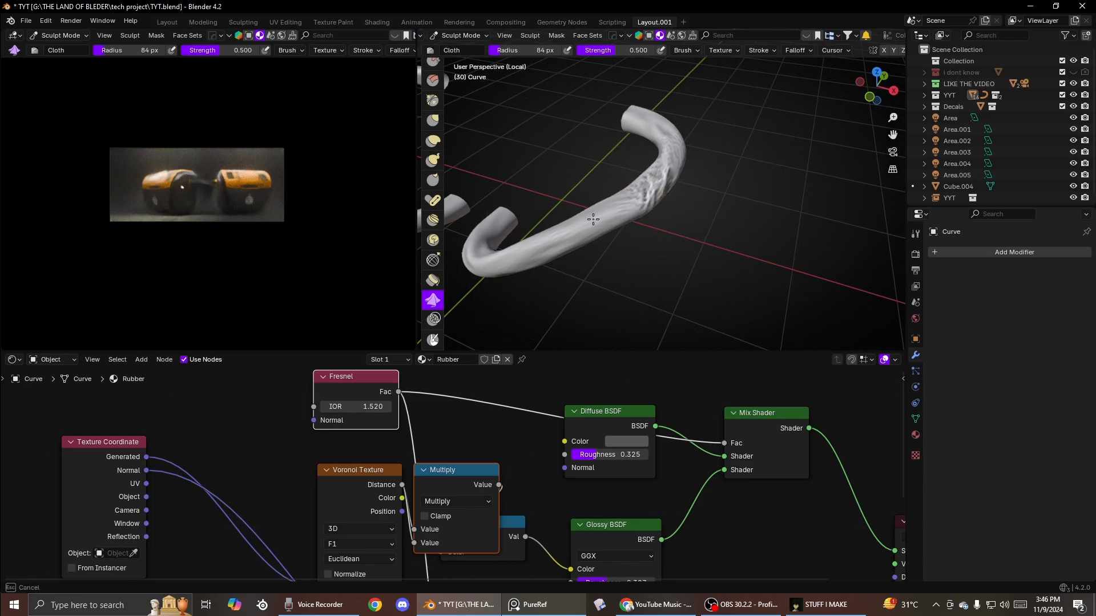
drag(593, 220, 617, 213)
middle_drag(616, 212, 508, 209)
drag(661, 153, 671, 145)
middle_drag(670, 144, 742, 146)
mouse_move(572, 195)
mouse_down()
mouse_move(566, 207)
mouse_move(607, 198)
mouse_up()
middle_drag(556, 200, 620, 176)
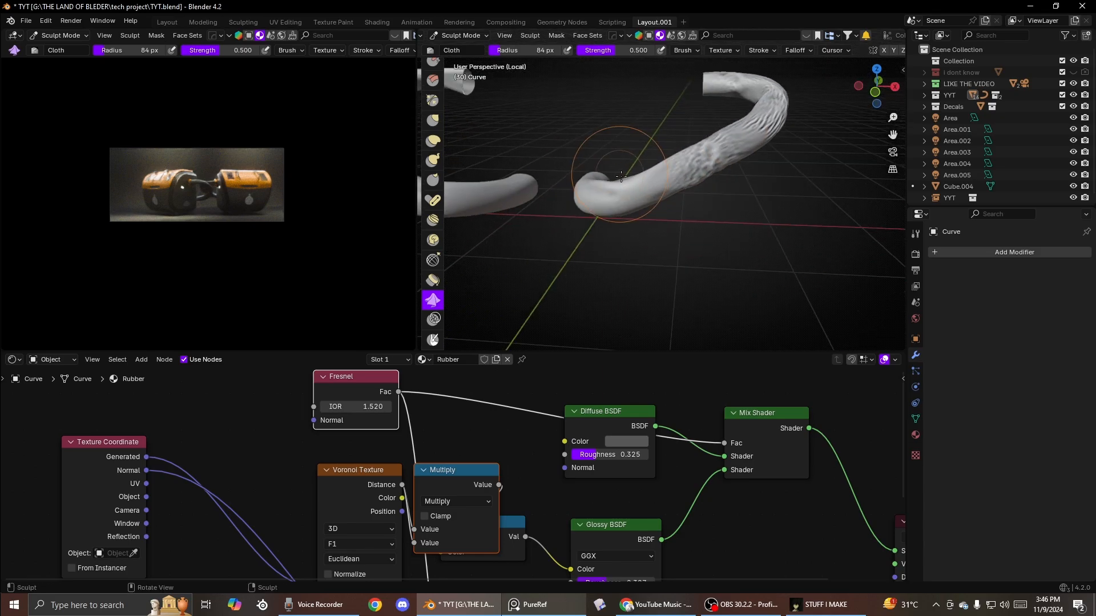
drag(621, 176, 656, 176)
mouse_move(656, 176)
middle_down()
mouse_move(641, 135)
mouse_move(659, 126)
middle_up()
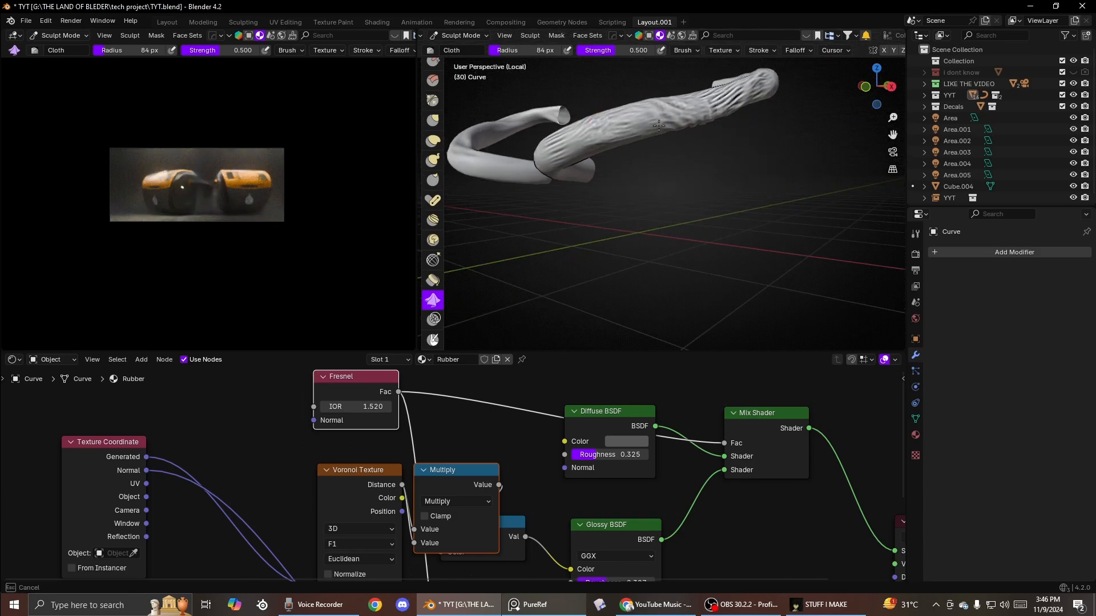
drag(660, 125, 696, 117)
mouse_move(678, 122)
middle_down()
mouse_move(591, 194)
mouse_move(589, 211)
mouse_move(642, 244)
mouse_move(652, 183)
middle_up()
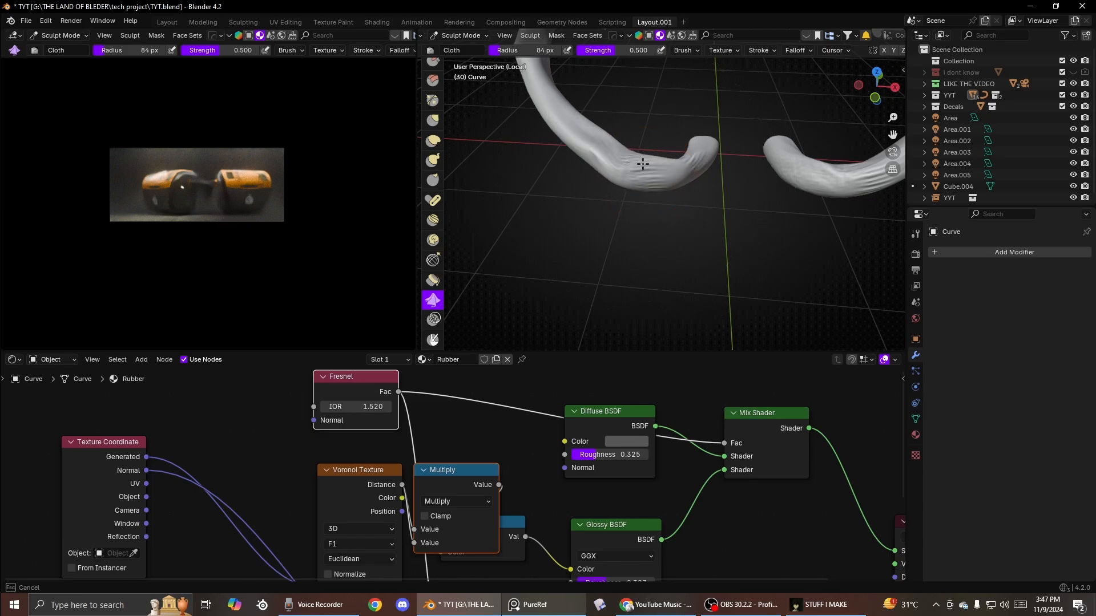
Step: Continue the Cloth brush wrinkles over the neighbouring hose, covering its straight stretch and upper bend
shift+middle_drag(643, 164, 621, 198)
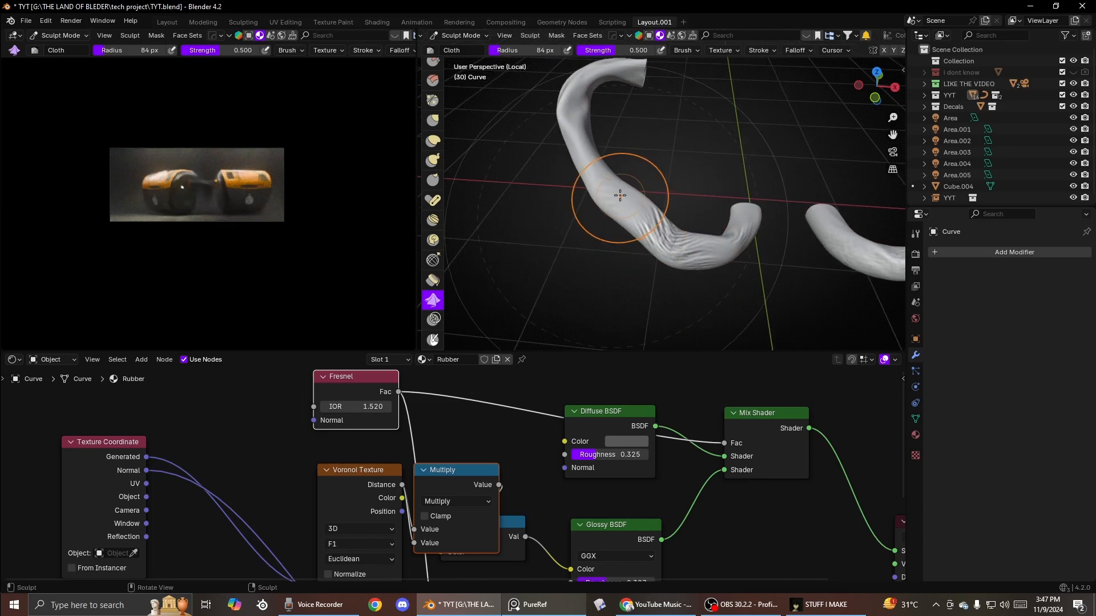
middle_drag(631, 196, 687, 237)
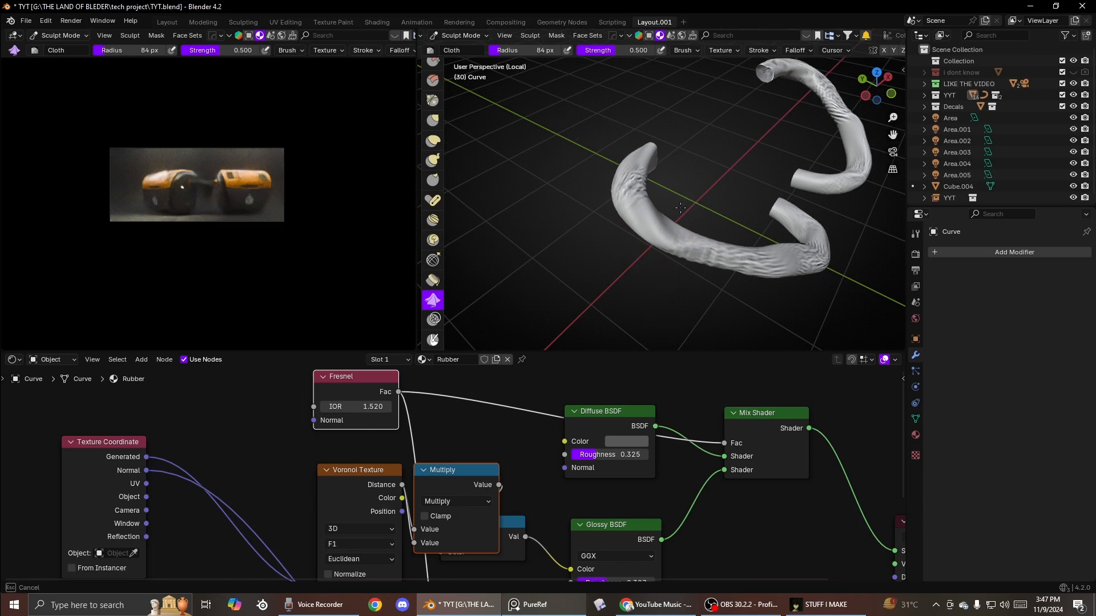
middle_drag(666, 232, 664, 128)
drag(664, 127, 733, 172)
mouse_move(725, 174)
middle_down()
mouse_move(656, 211)
mouse_move(582, 225)
middle_up()
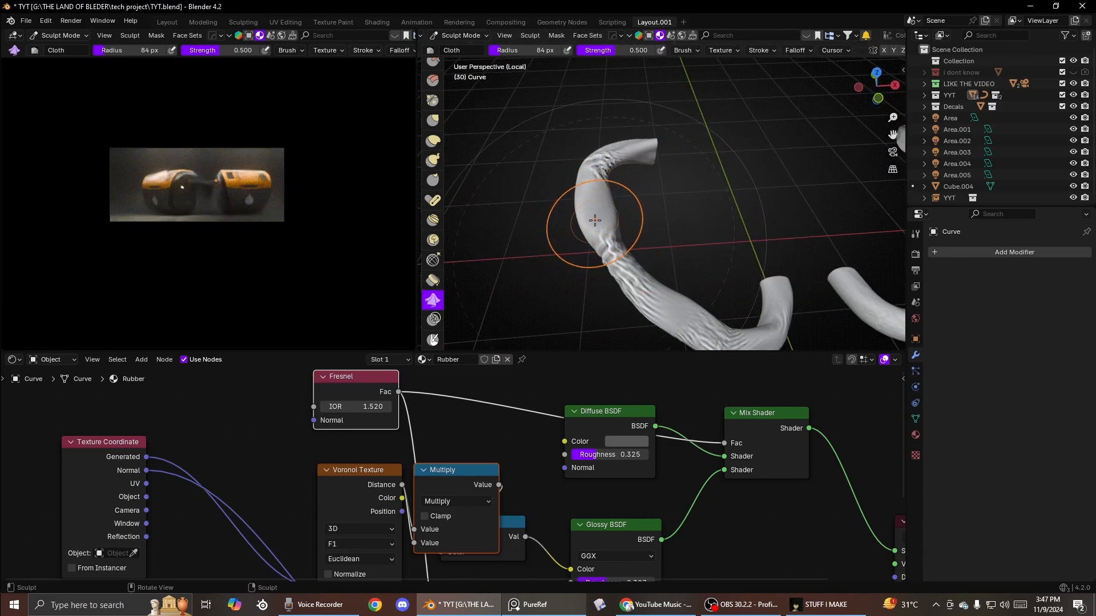
mouse_move(601, 204)
mouse_down()
mouse_move(611, 210)
mouse_move(576, 211)
mouse_up()
Step: Reshape the bulging section below the hose's upper bend with the Elastic Deform brush
scroll(642, 220, down, 3)
scroll(634, 218, up, 5)
scroll(569, 237, down, 3)
scroll(546, 213, down, 5)
mouse_move(546, 213)
middle_down()
mouse_move(465, 209)
mouse_move(482, 205)
middle_up()
scroll(465, 208, up, 6)
scroll(435, 197, up, 2)
click(433, 164)
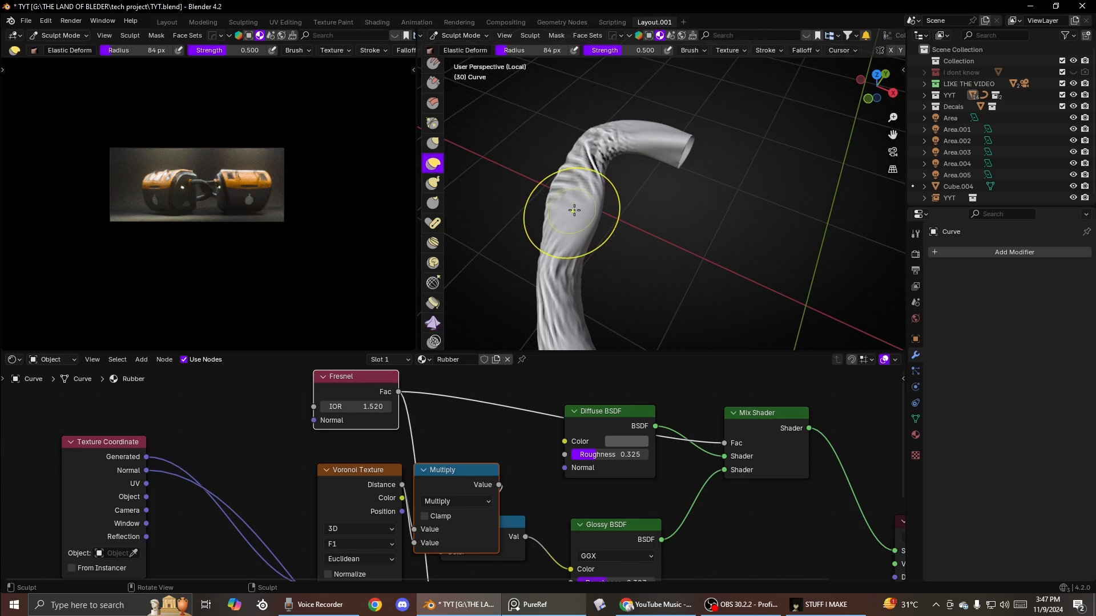
drag(573, 222, 560, 228)
scroll(571, 228, down, 6)
middle_drag(568, 232, 611, 173)
scroll(641, 139, up, 6)
Step: Return to the Cloth brush and wrinkle the remaining smooth areas near the hose ends and undersides
click(433, 323)
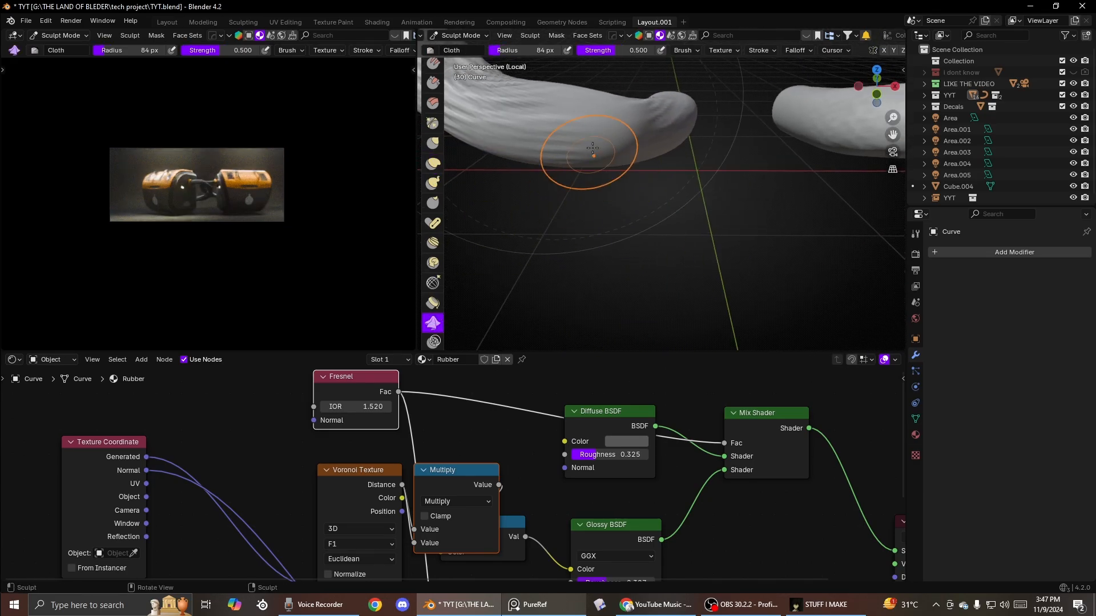
drag(536, 114, 571, 132)
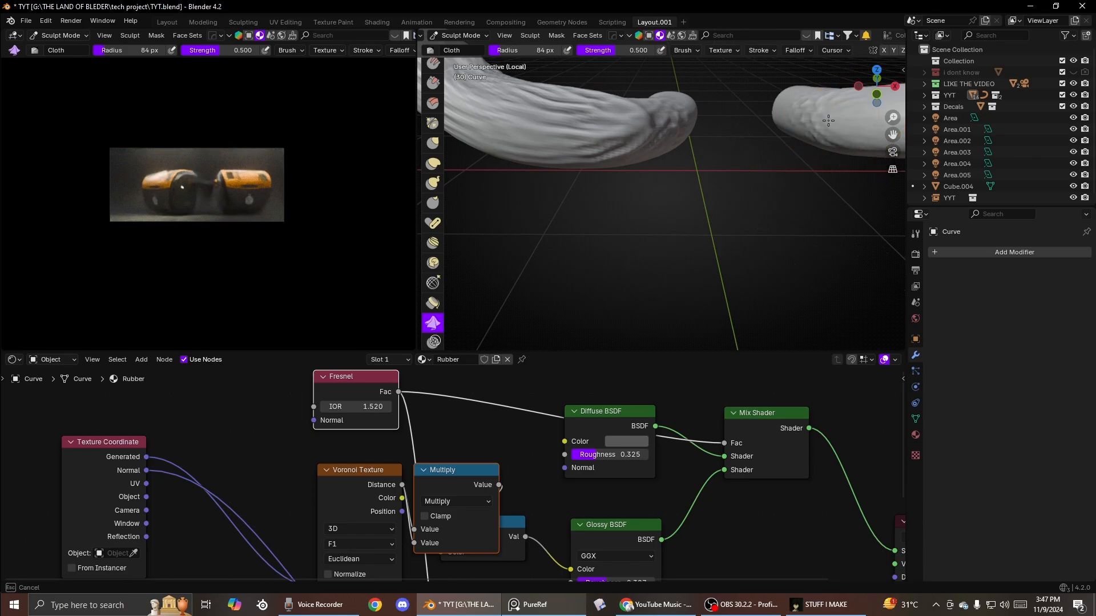
middle_drag(807, 146, 674, 190)
drag(674, 190, 766, 151)
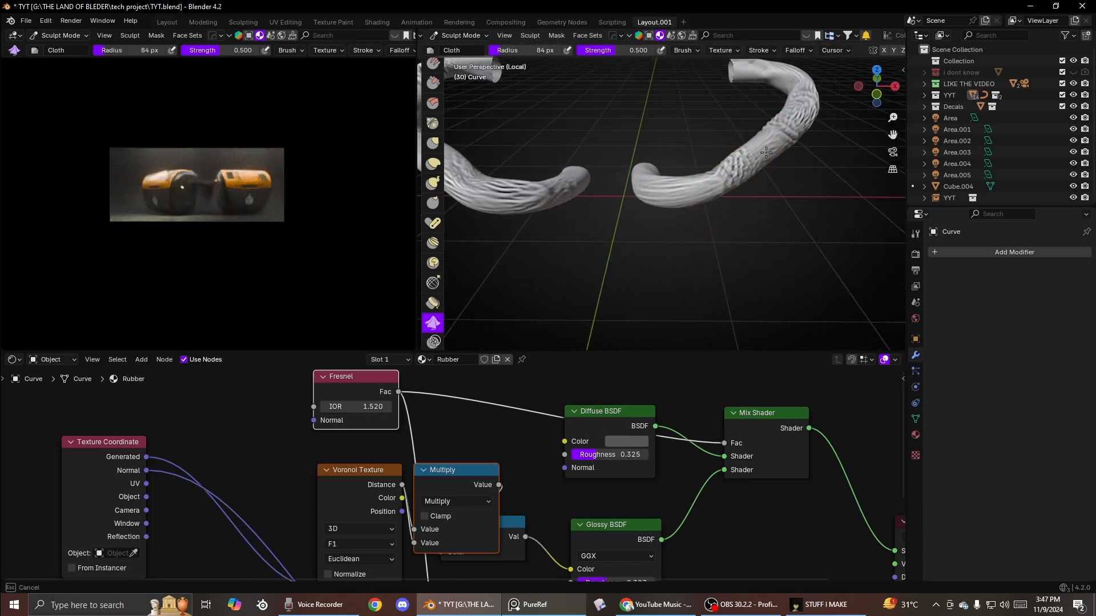
mouse_move(769, 130)
middle_down()
mouse_move(736, 268)
mouse_move(776, 260)
middle_up()
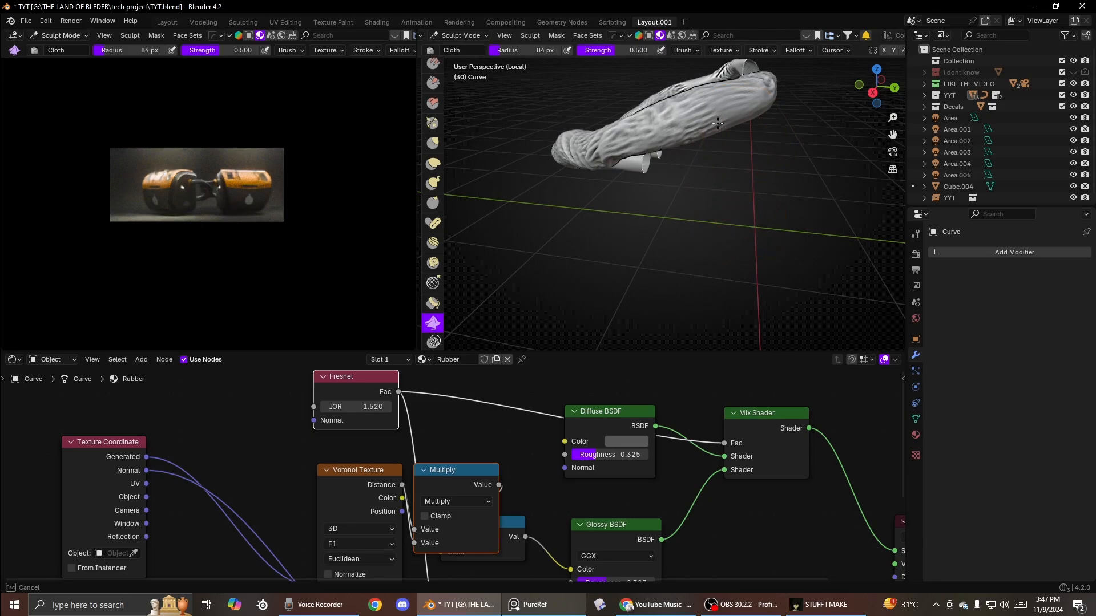
middle_drag(661, 155, 576, 159)
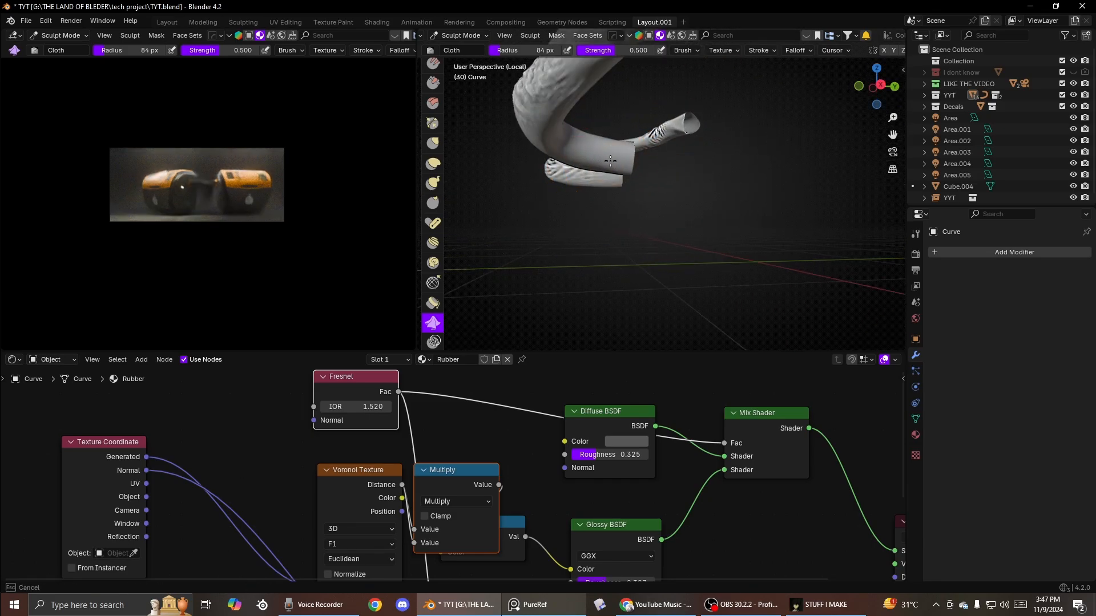
drag(576, 160, 576, 159)
middle_drag(577, 160, 731, 183)
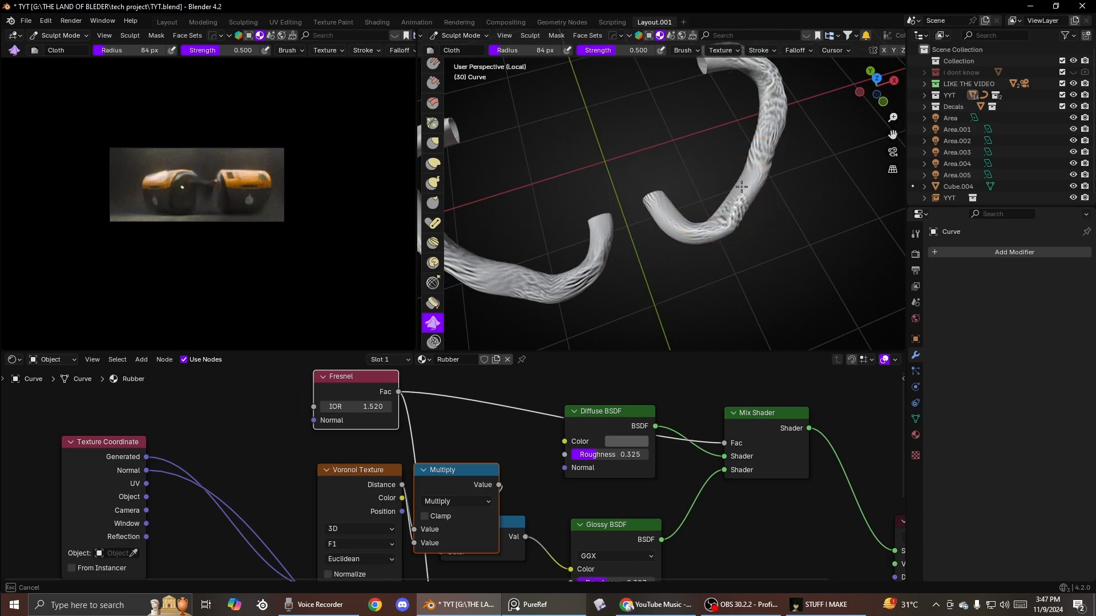
Step: Try further Cloth brush strokes on the smooth stretch between the wrinkled bends, using a resized brush
mouse_move(739, 181)
mouse_down()
mouse_move(750, 190)
mouse_move(729, 216)
mouse_move(744, 195)
mouse_move(750, 208)
mouse_up()
key(ctrl+z)
scroll(751, 185, up, 6)
mouse_move(811, 187)
shift+middle_down()
mouse_move(588, 176)
mouse_move(592, 210)
shift+middle_up()
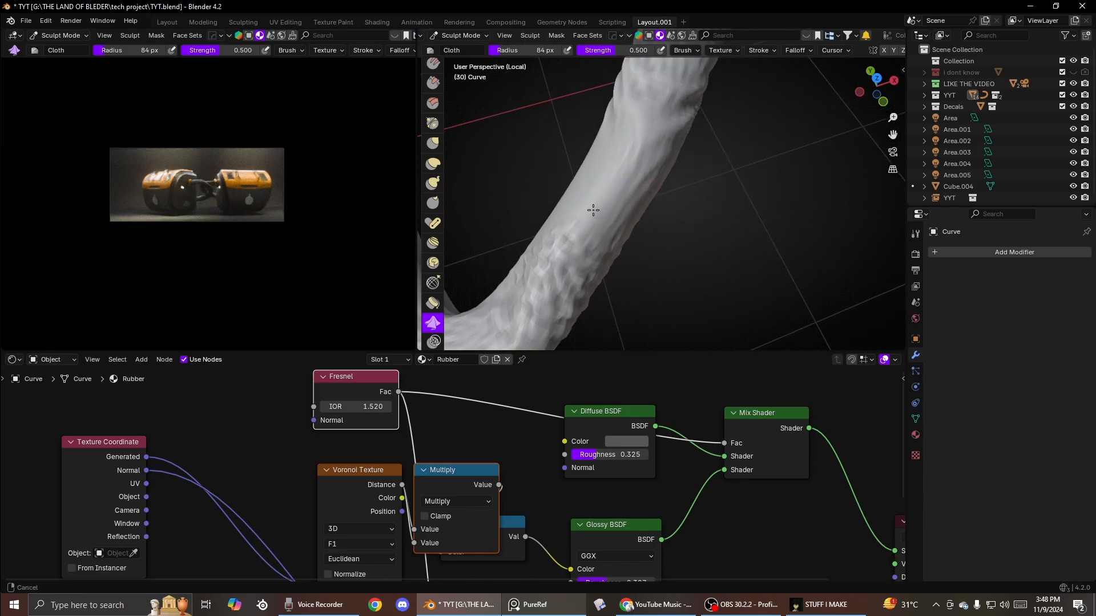
key(f)
click(577, 200)
drag(606, 188, 600, 184)
key(ctrl+z)
Step: Return to Object Mode and add a Subdivision Surface modifier to the sculpted hoses
scroll(588, 194, down, 6)
mouse_move(622, 192)
middle_down()
mouse_move(641, 179)
mouse_move(616, 151)
mouse_move(593, 173)
mouse_move(628, 174)
middle_up()
key(Tab)
click(552, 166)
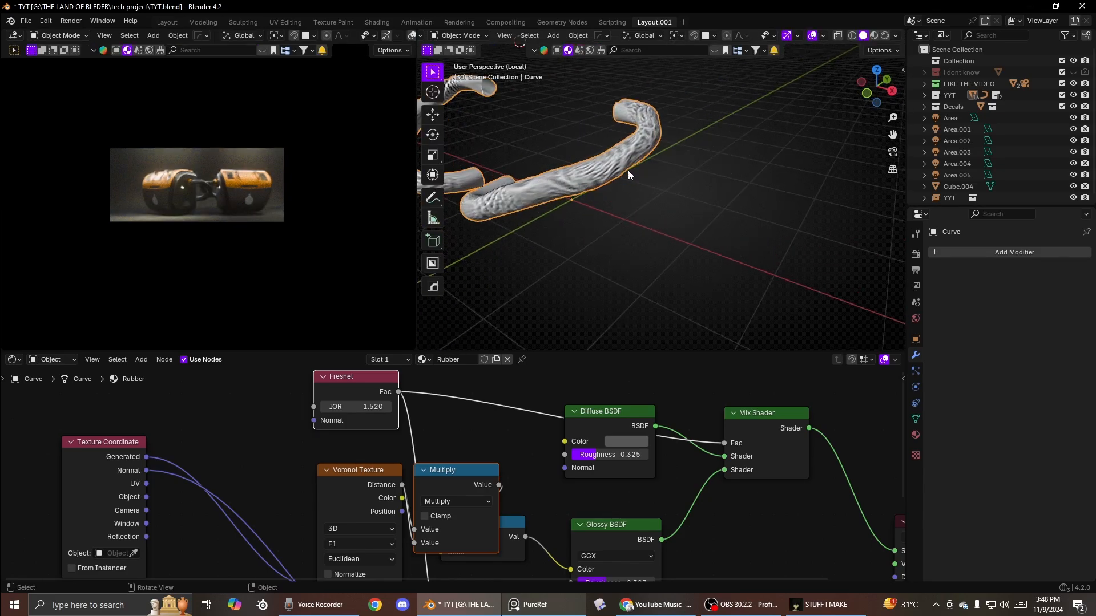
click(957, 253)
text(s)
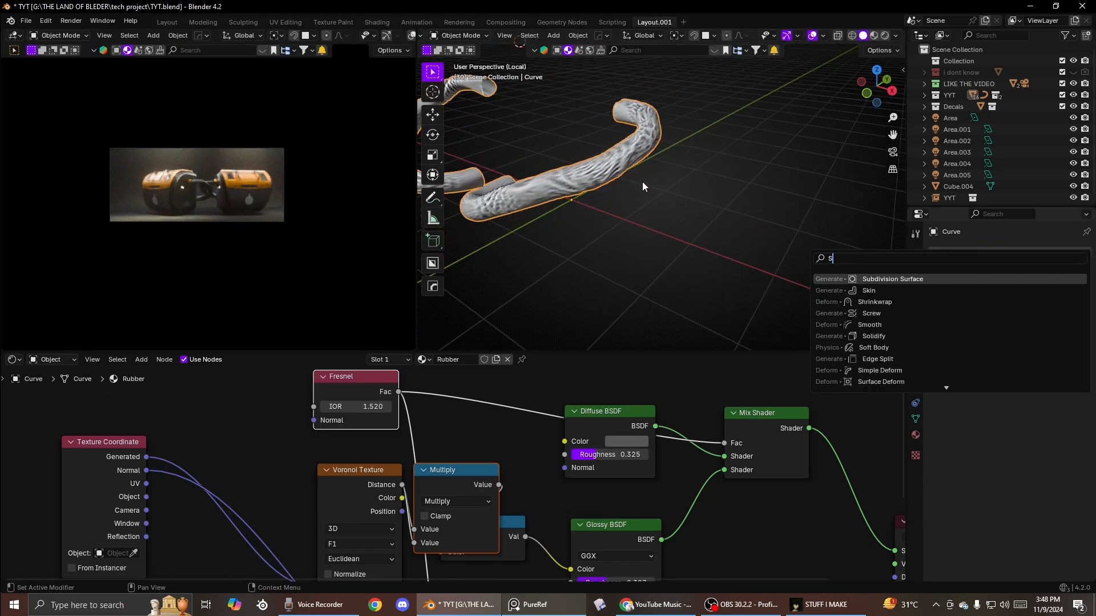
key(Return)
scroll(656, 257, up, 8)
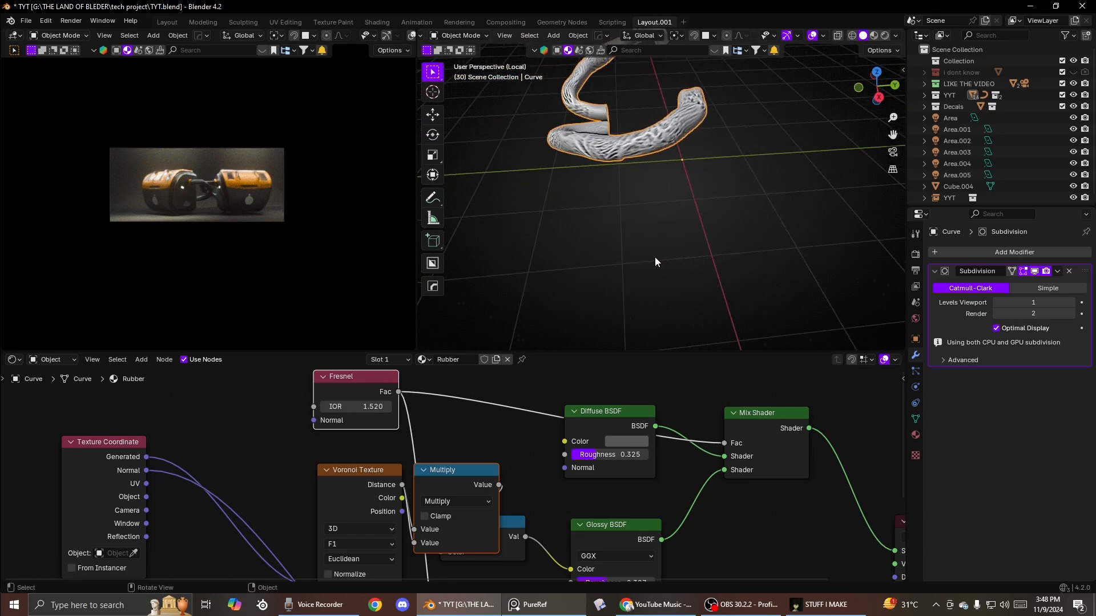
Step: Show the full scene in camera view and move the YYT case about 0.1 m along the X axis
scroll(662, 252, down, 10)
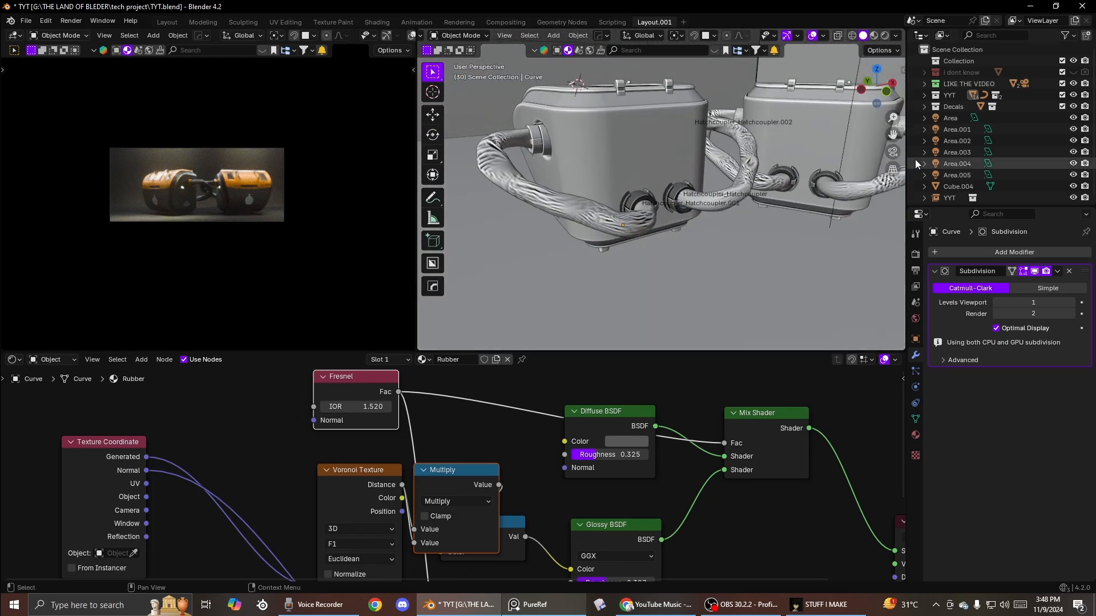
click(893, 152)
scroll(659, 197, up, 10)
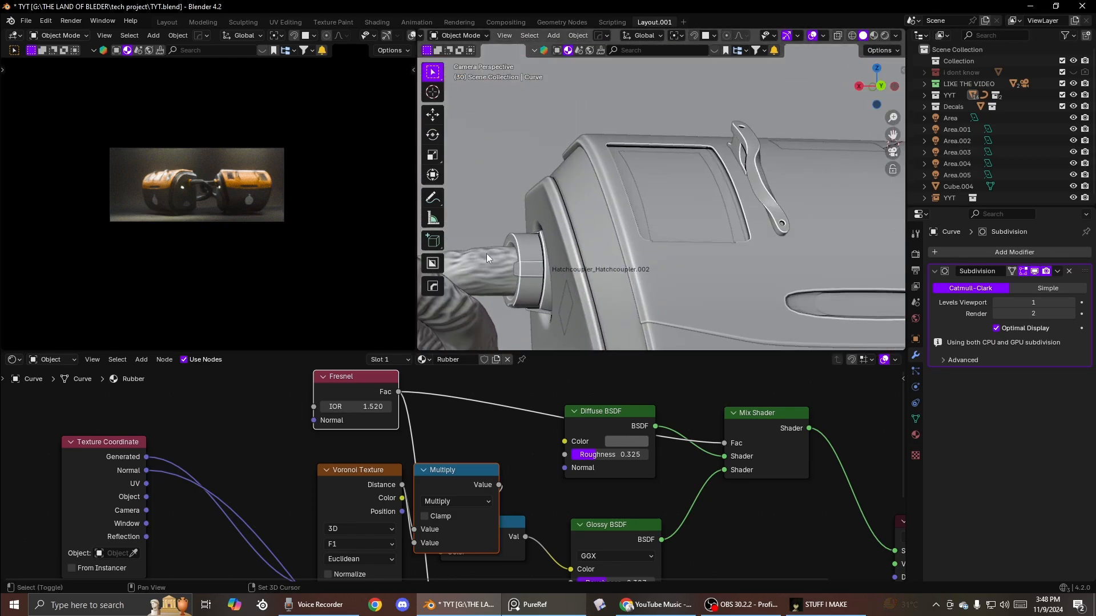
scroll(255, 214, up, 10)
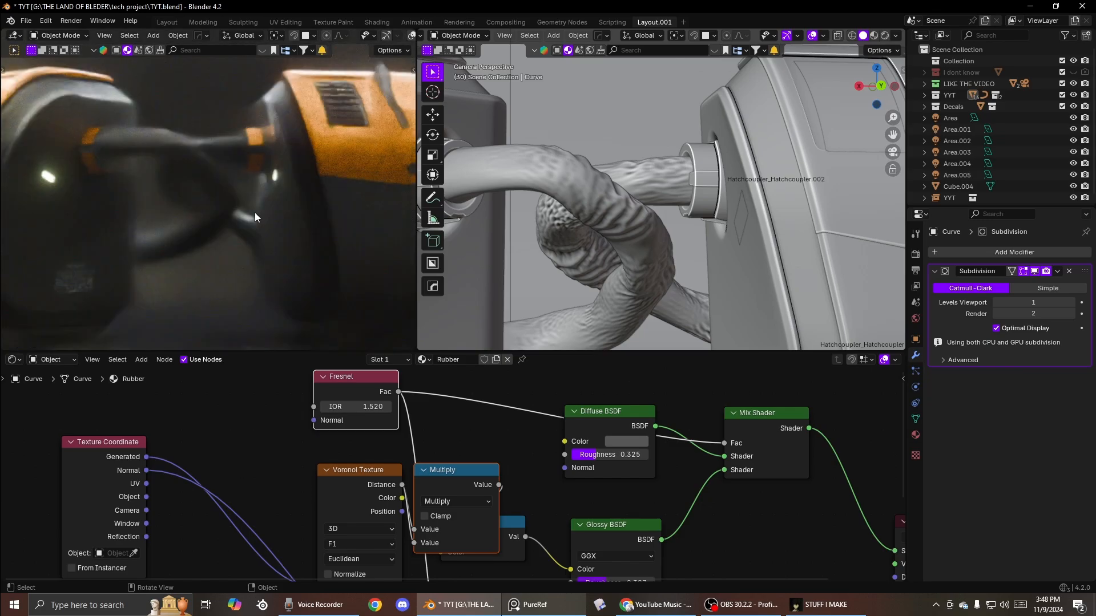
scroll(683, 187, down, 10)
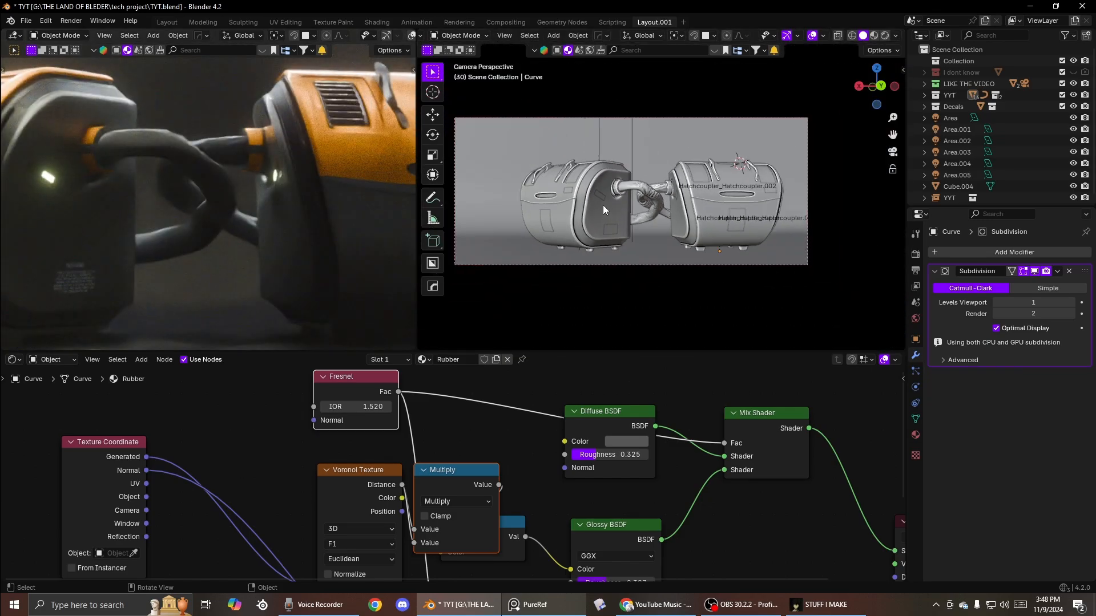
click(602, 204)
key(g)
key(x)
click(601, 205)
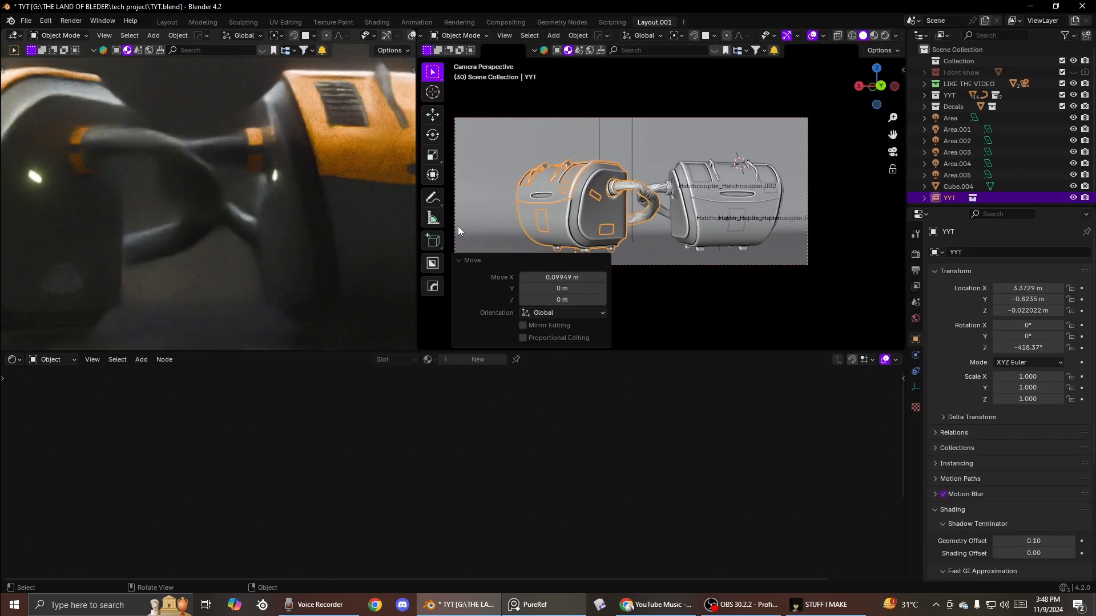
Step: Save the blend file and switch the camera preview to solid shading
scroll(309, 214, down, 10)
key(ctrl+s)
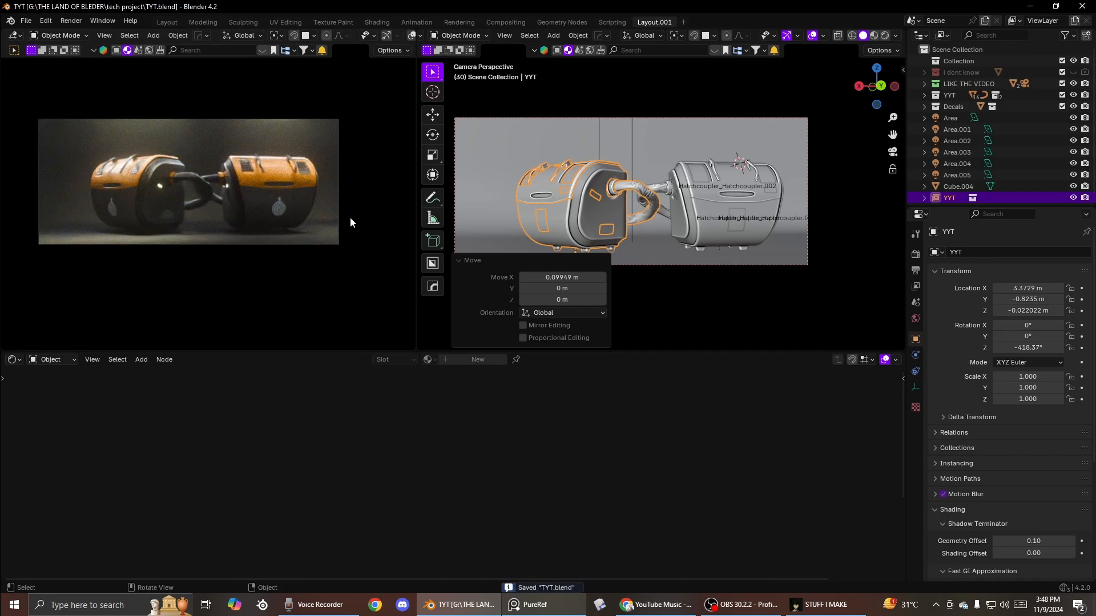
mouse_move(591, 128)
middle_down()
mouse_move(696, 186)
mouse_move(617, 164)
mouse_move(717, 166)
mouse_move(698, 167)
mouse_move(711, 187)
mouse_move(730, 185)
middle_up()
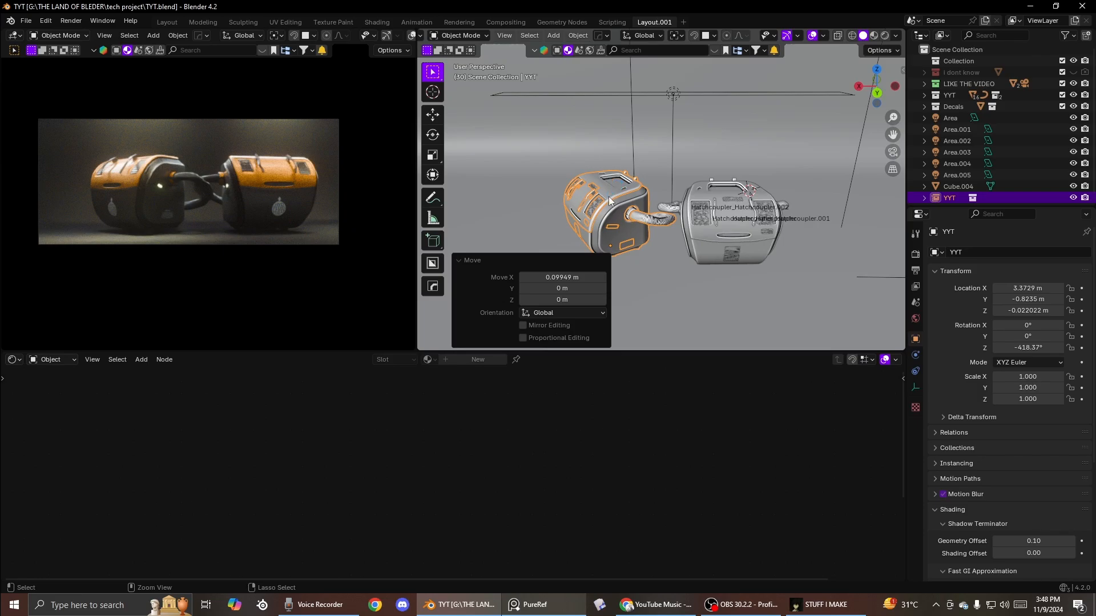
key(ctrl+s)
scroll(616, 228, down, 3)
scroll(627, 264, up, 4)
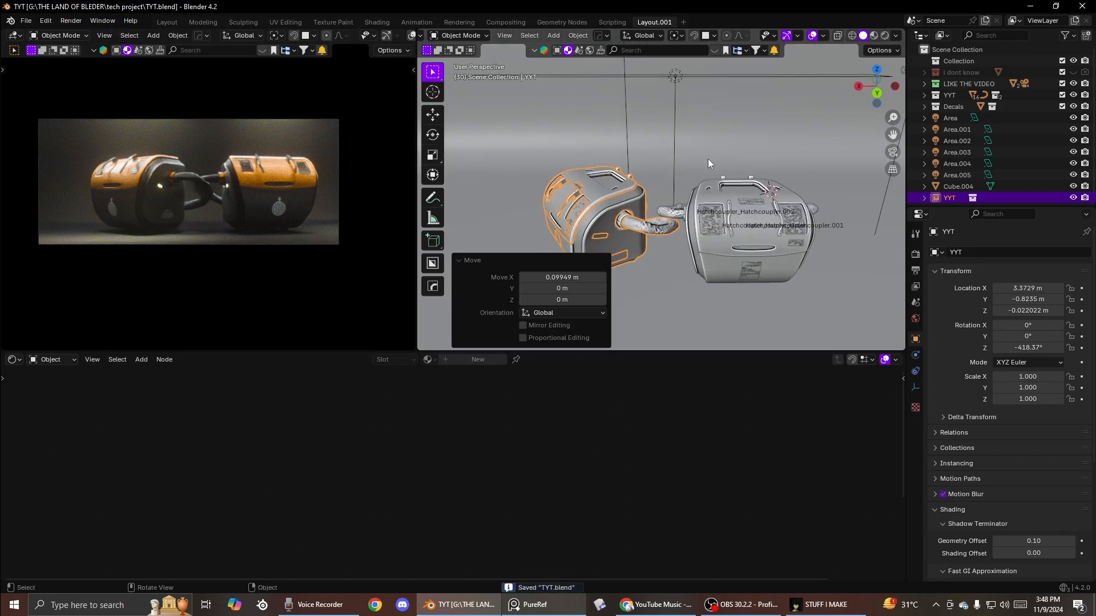
scroll(295, 33, down, 4)
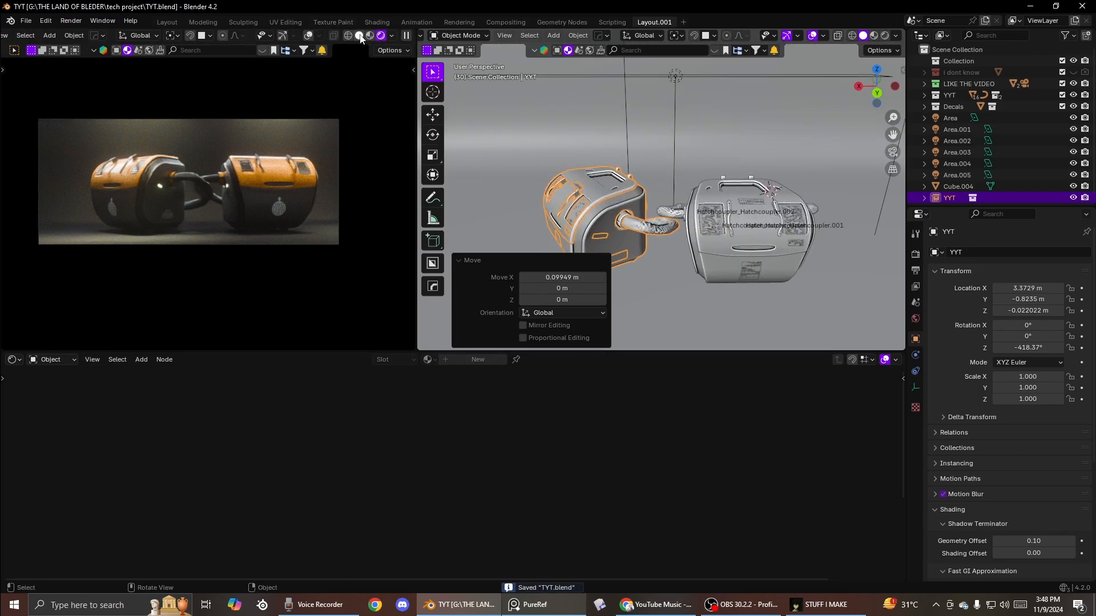
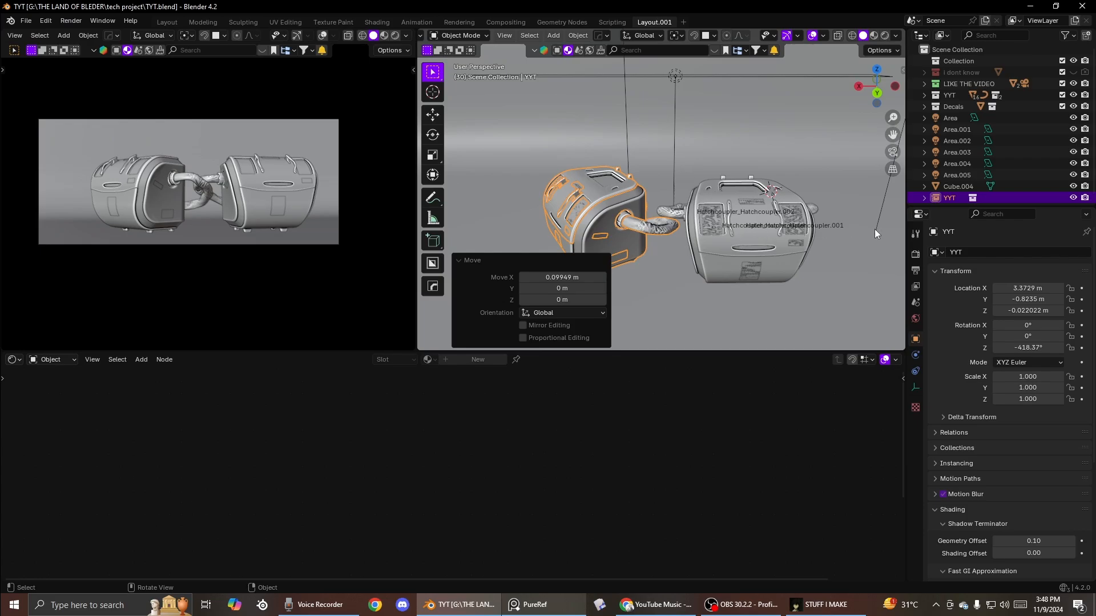
Step: Set the render resolution with the 4K DCI 2160p preset
click(74, 23)
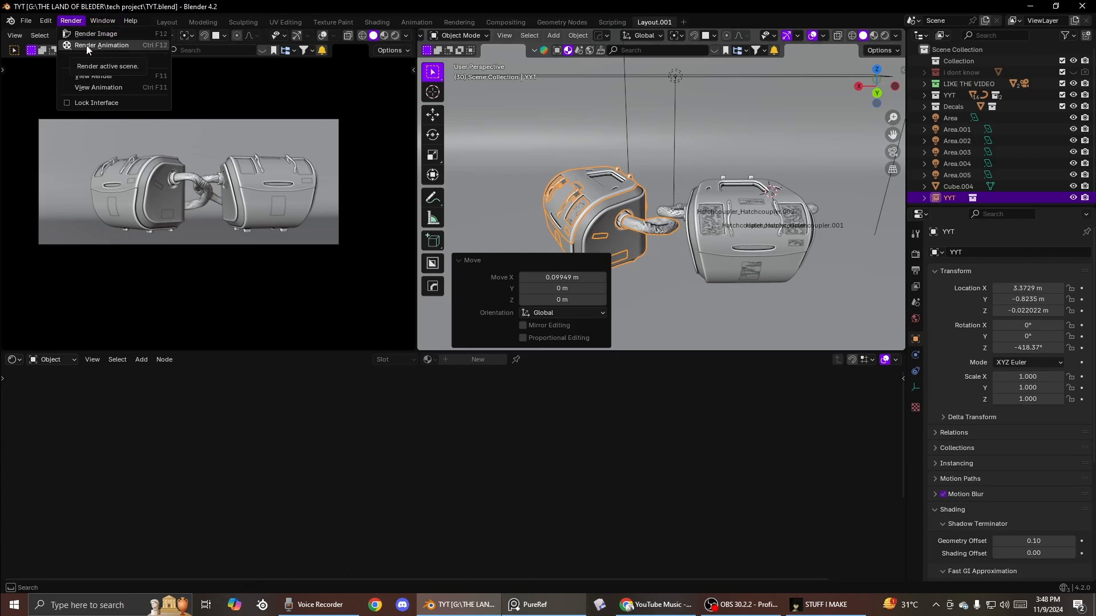
click(913, 272)
click(1071, 250)
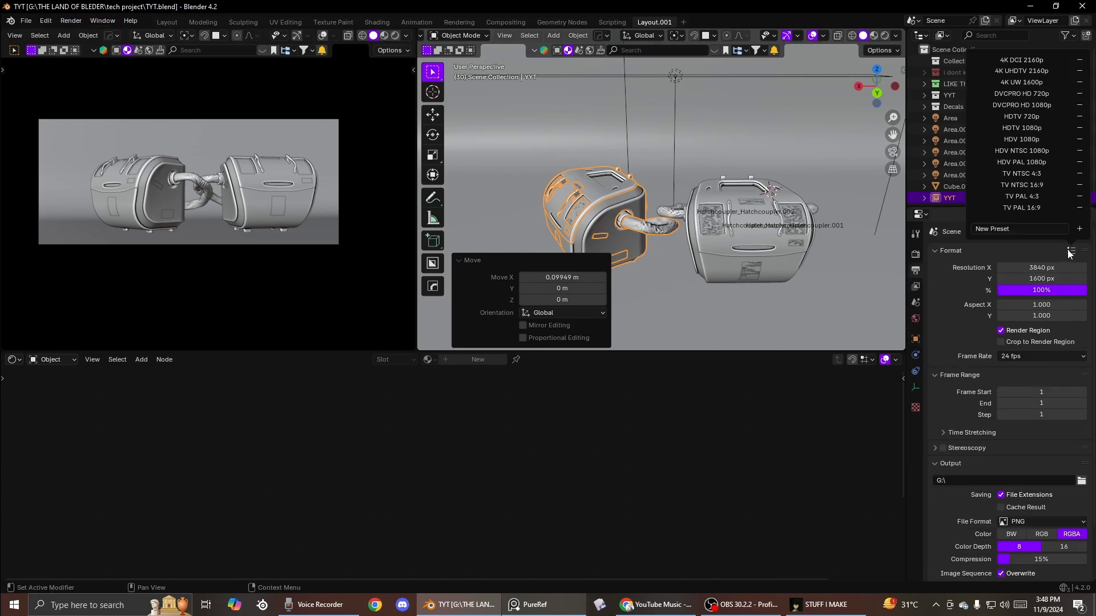
click(1022, 60)
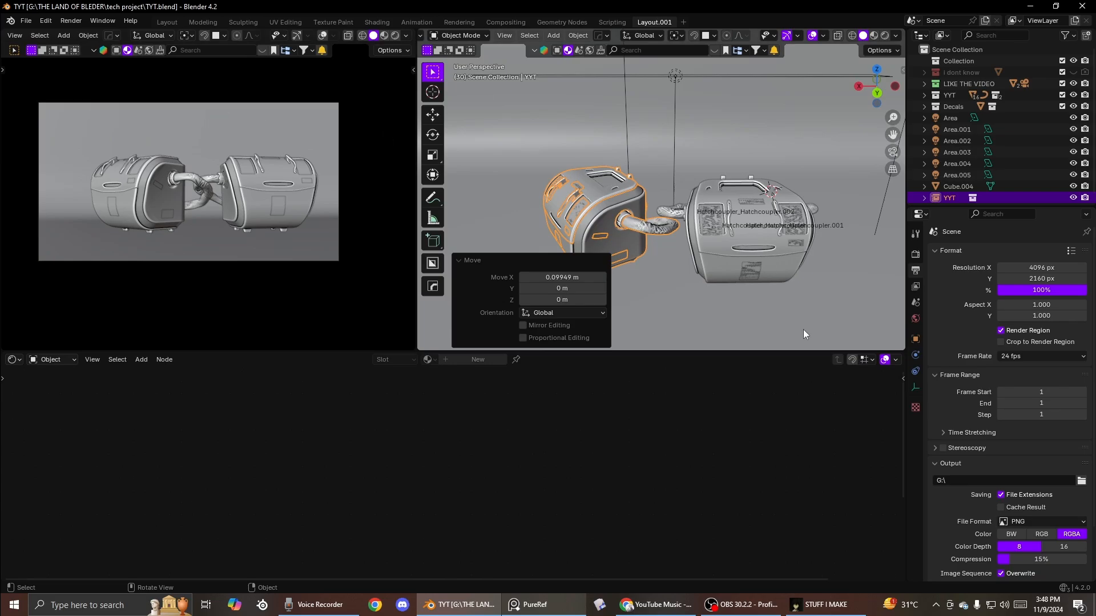
click(1071, 252)
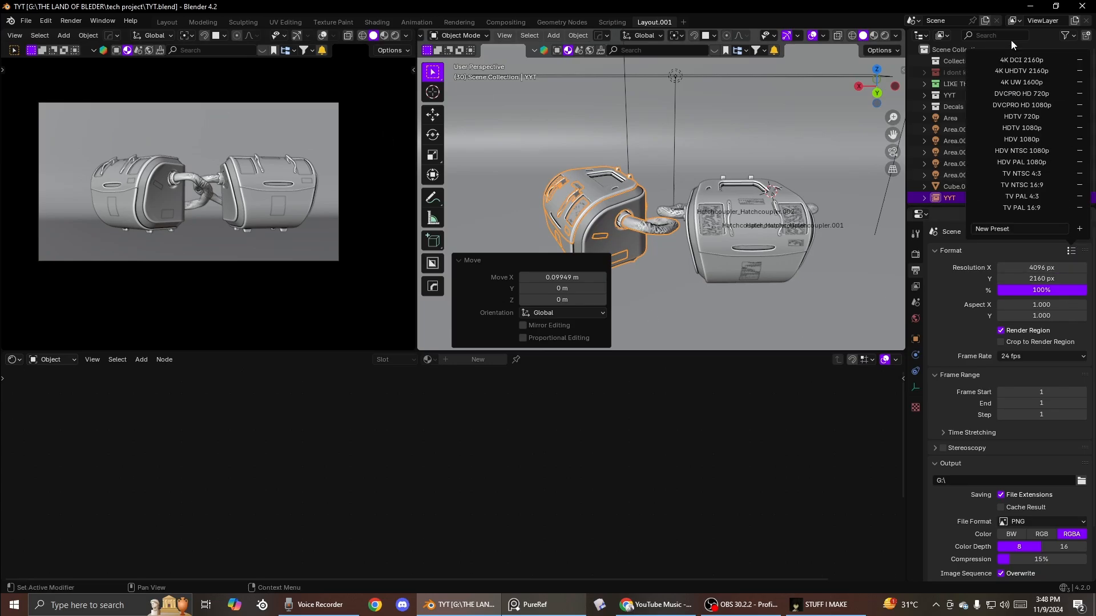
Step: Nudge the camera framing with walk navigation and switch the camera preview to rendered shading
key(shift+grave)
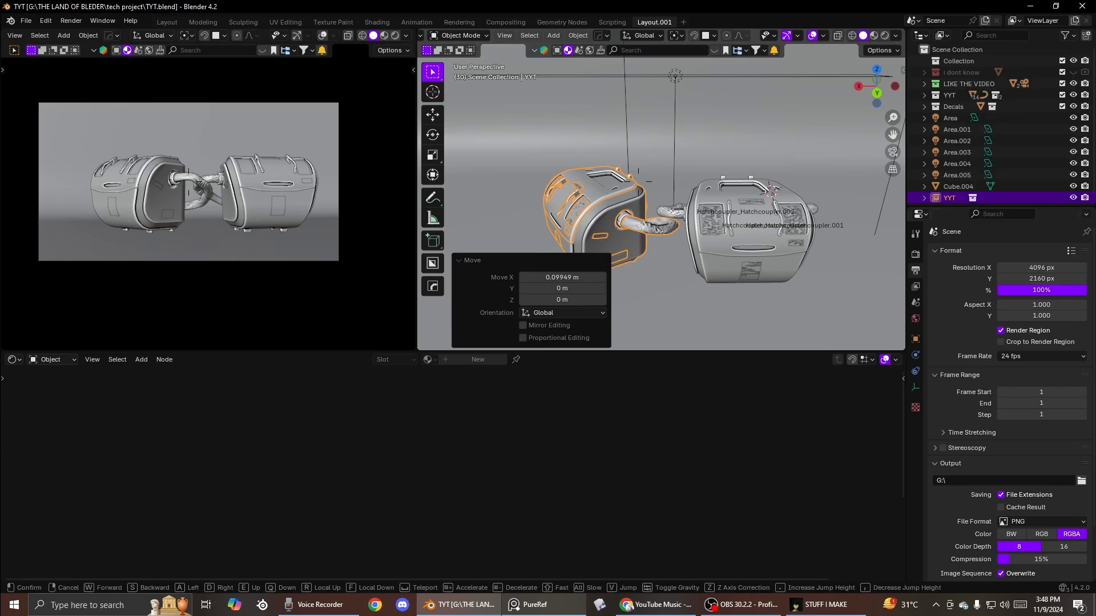
click(267, 204)
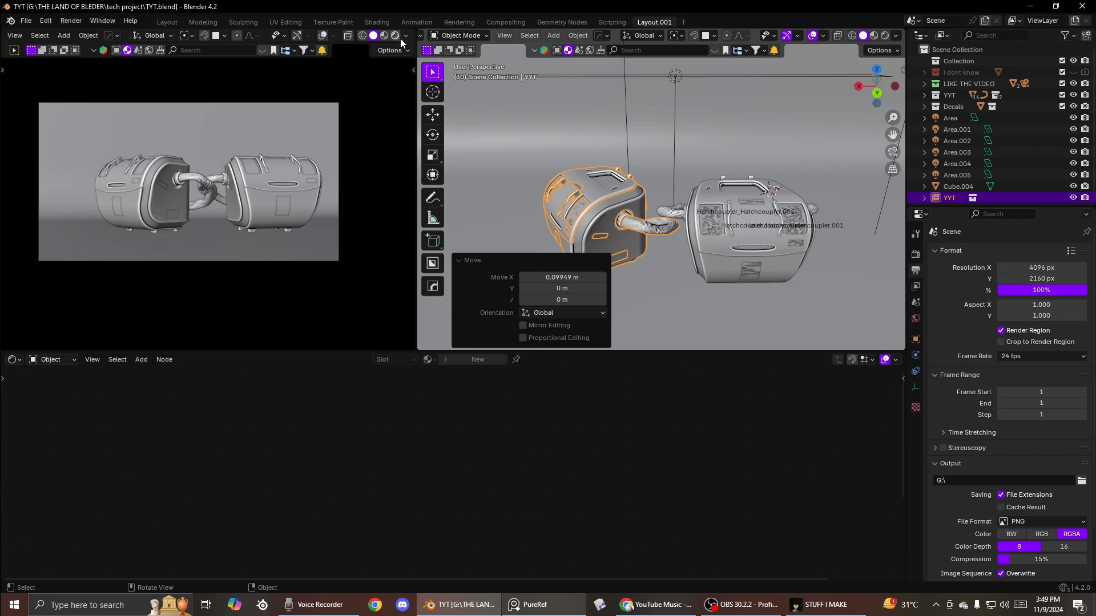
key(z)
key(8)
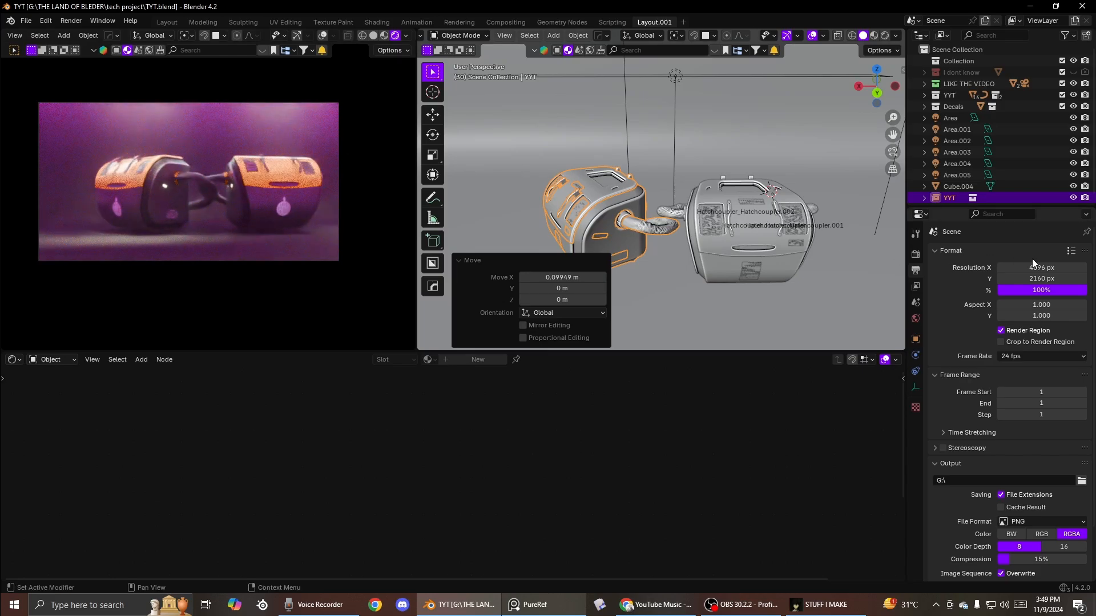
mouse_move(266, 196)
middle_down()
mouse_move(290, 195)
mouse_move(262, 195)
middle_up()
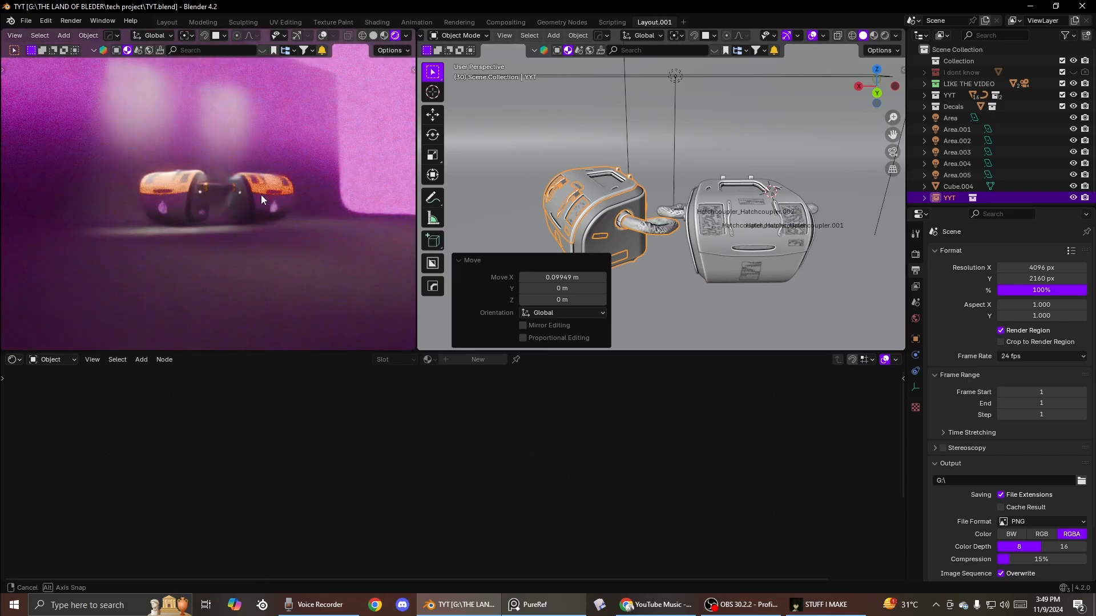
key(KP_0)
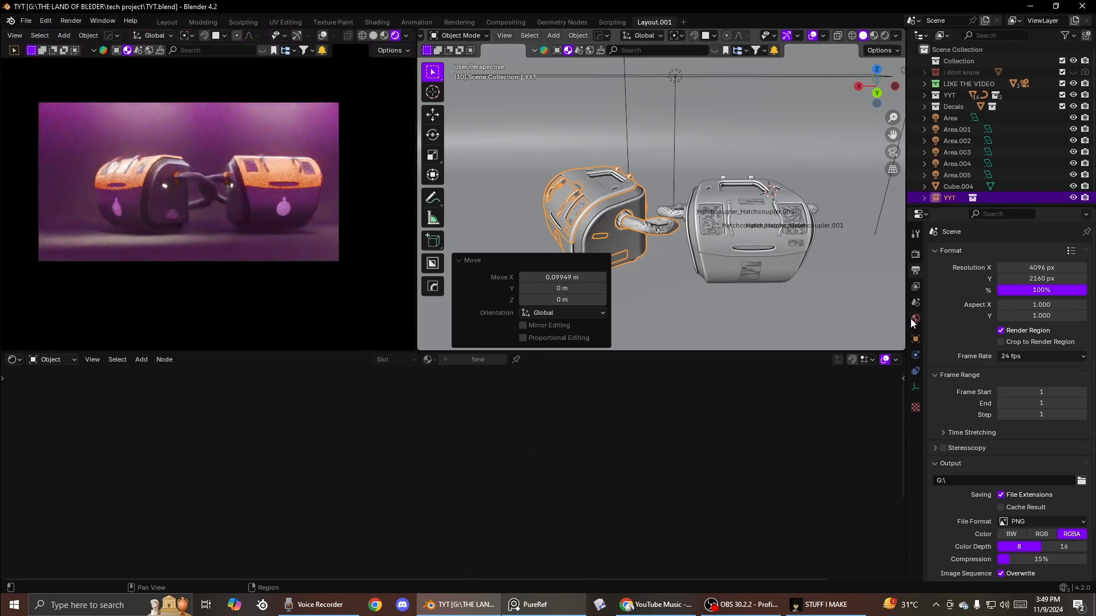
Step: Download the Pylons HDR from the asset library at 2048 resolution as the world background
click(915, 319)
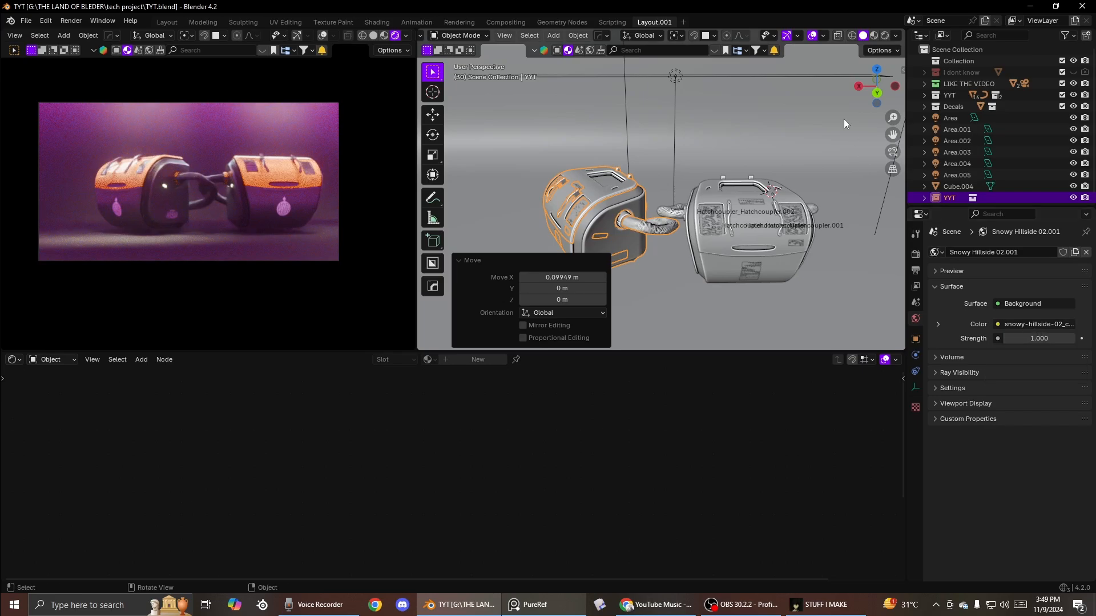
click(590, 51)
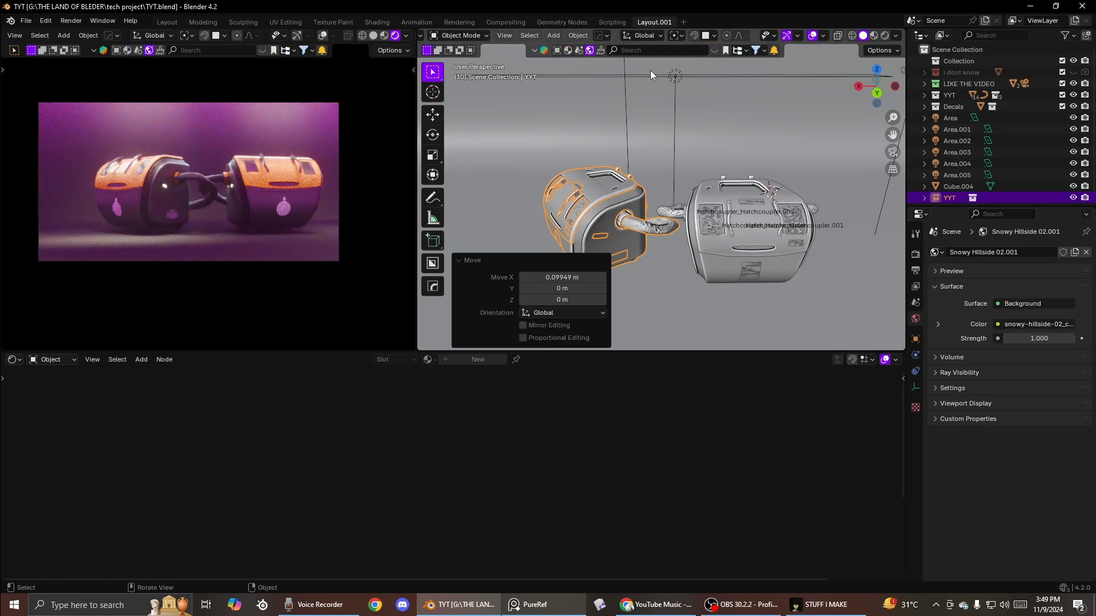
click(717, 51)
drag(611, 121, 647, 210)
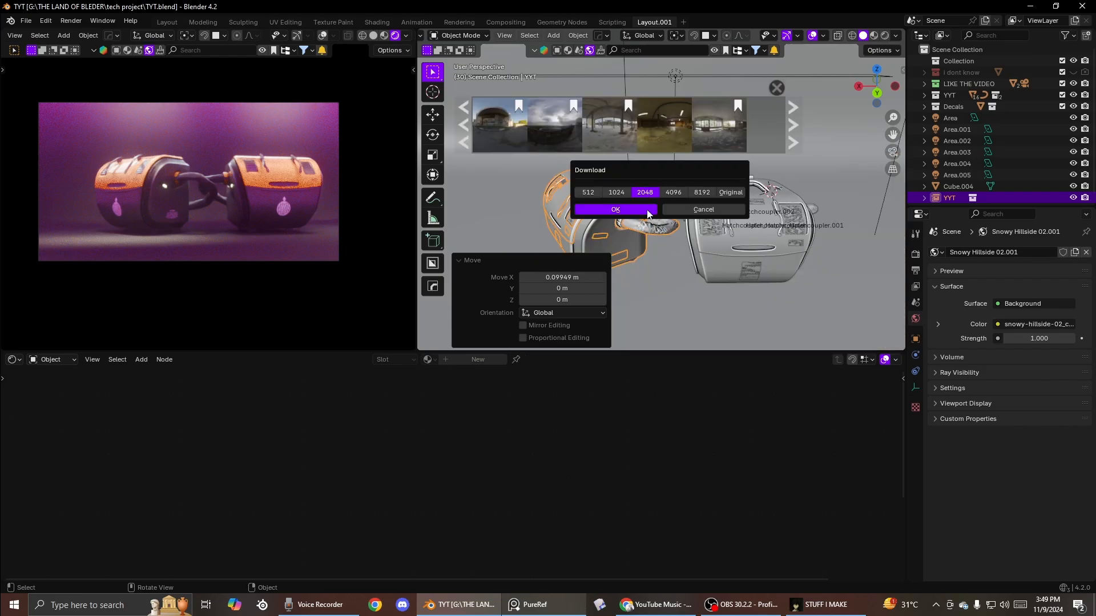
click(647, 211)
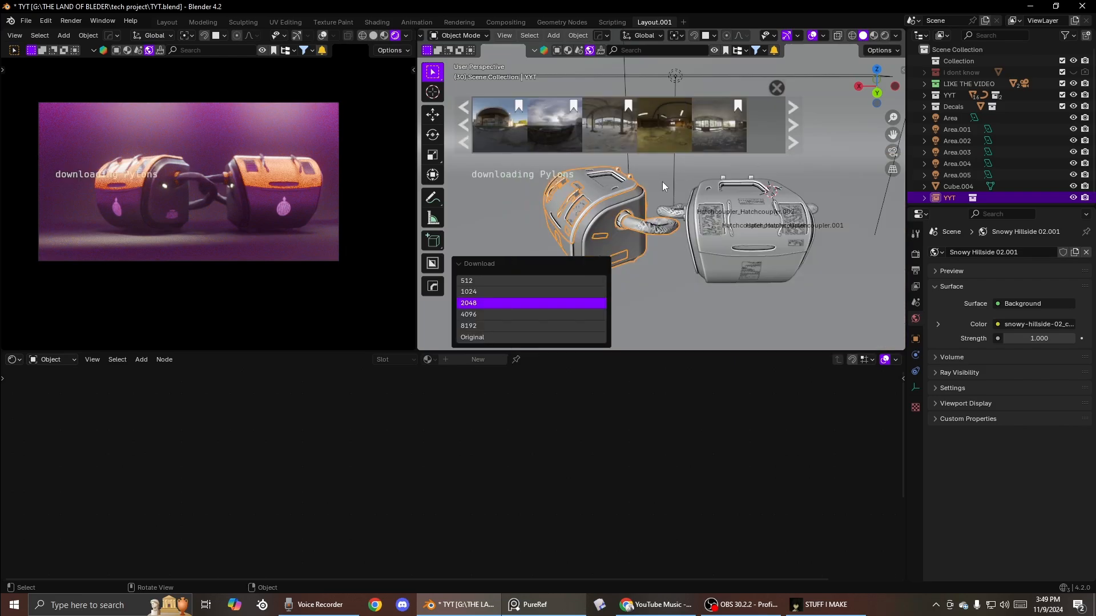
mouse_move(606, 134)
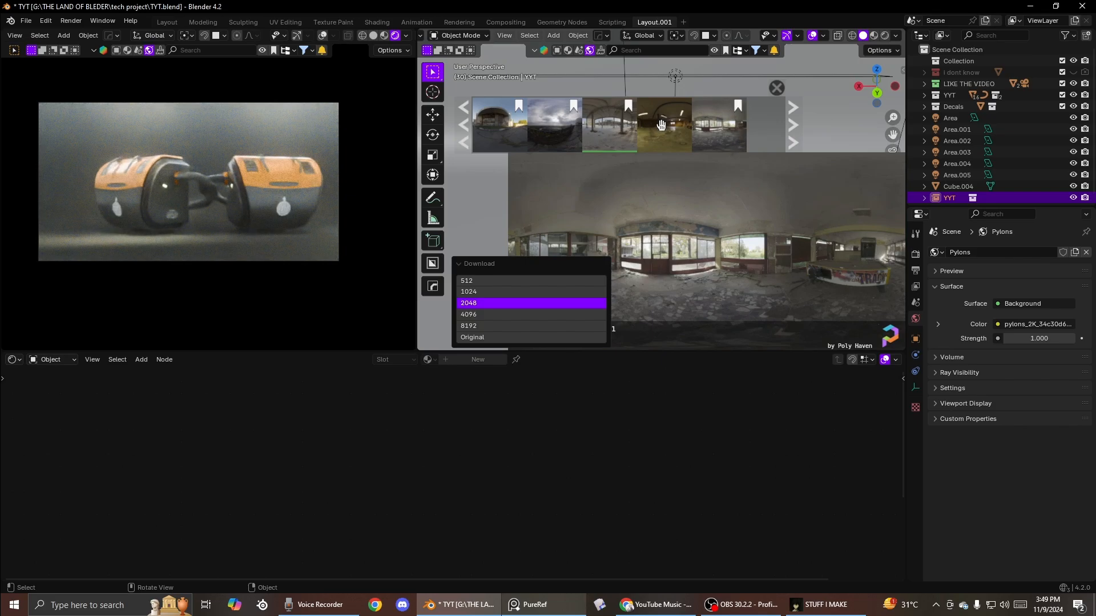
Step: Try a world background strength of 0.01 and settle on 0.03
scroll(845, 235, up, 1)
click(1017, 339)
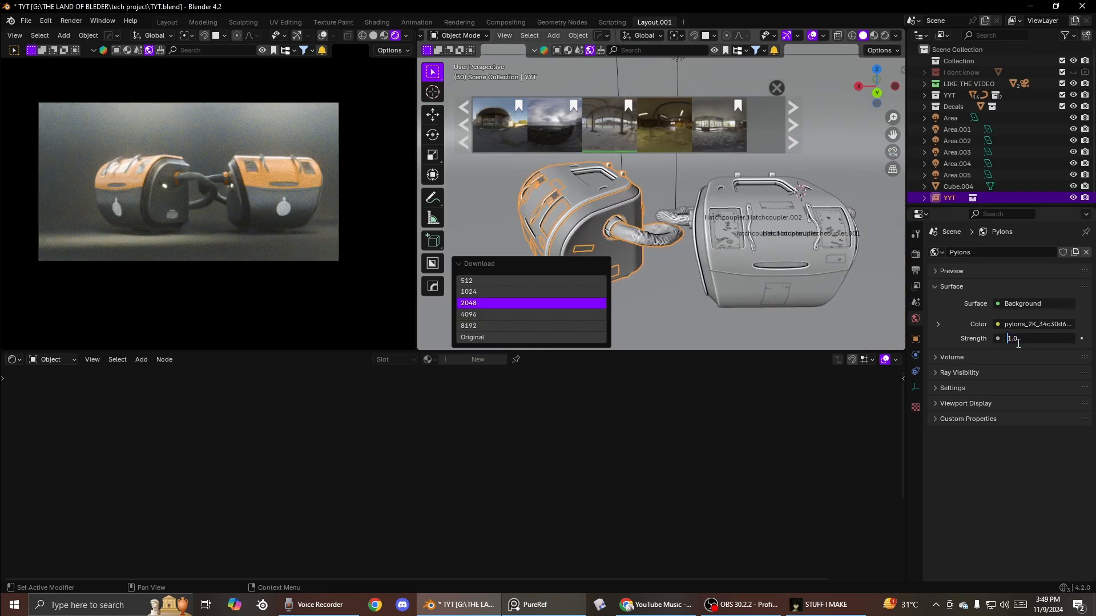
text(0.0)
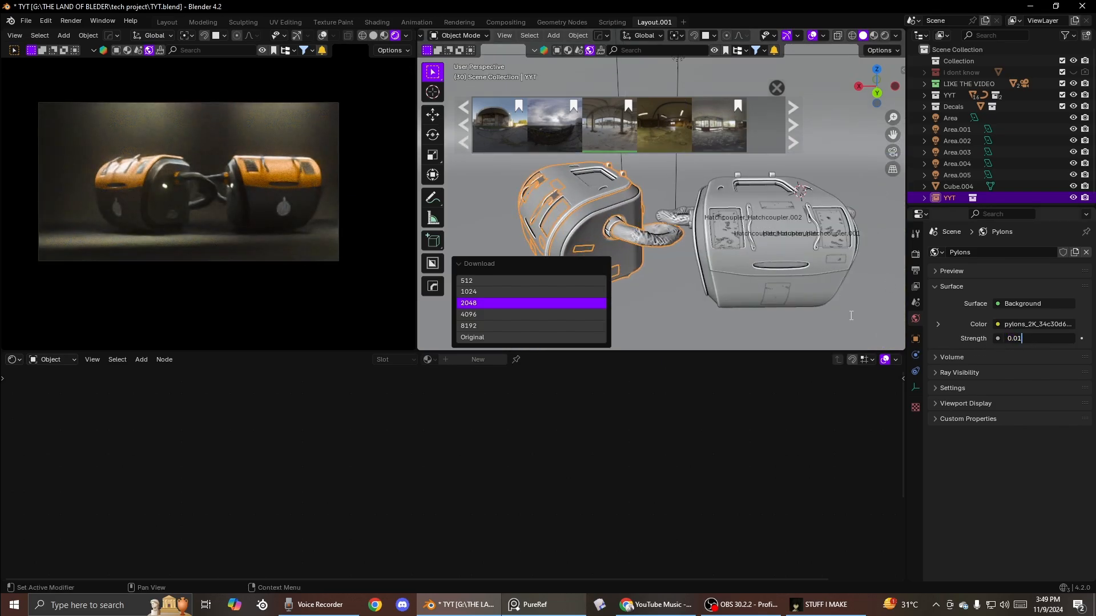
key(Return)
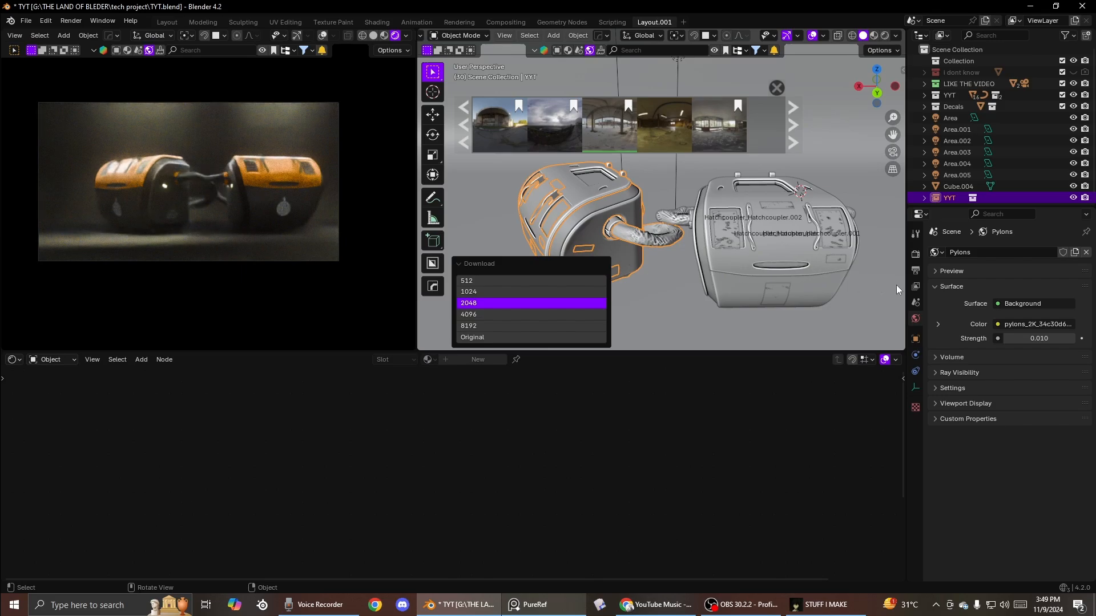
click(1036, 337)
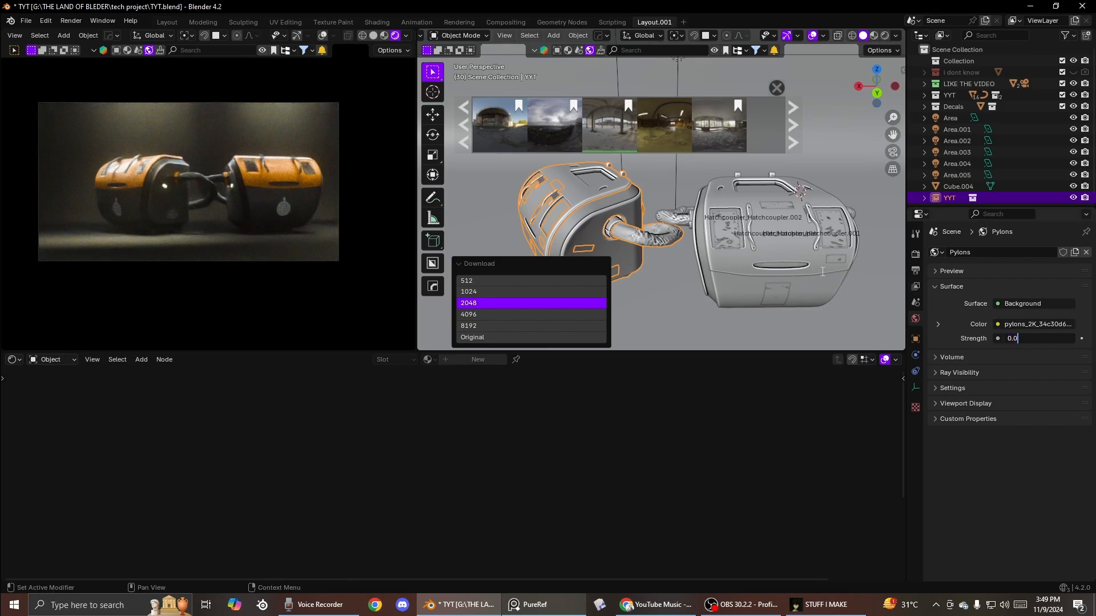
key(Return)
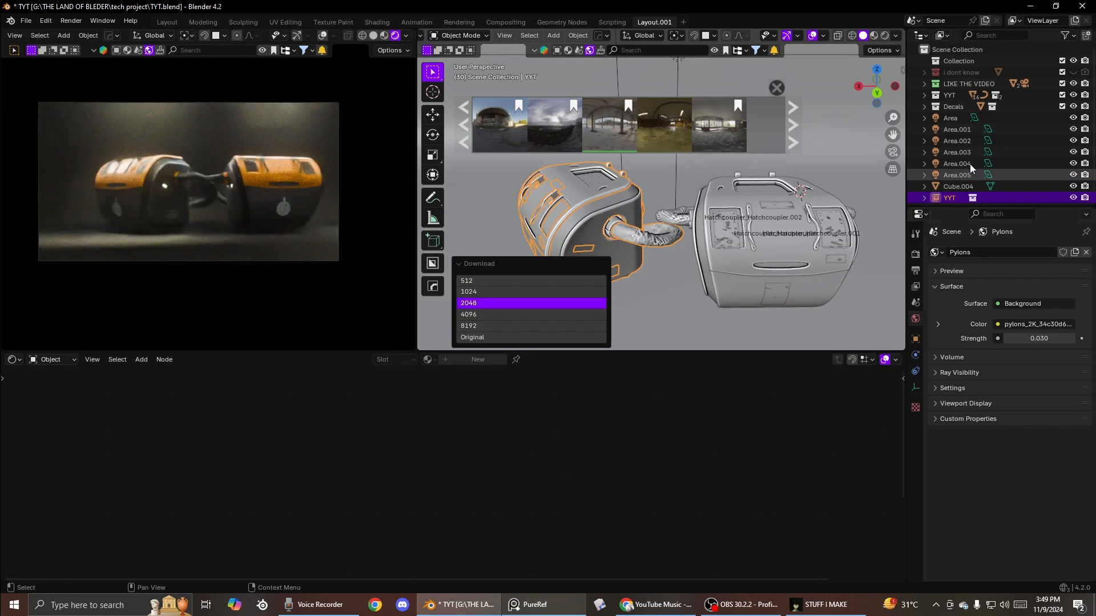
Step: Select the camera in the LIKE THE VIDEO collection and check its lens type
scroll(947, 171, down, 1)
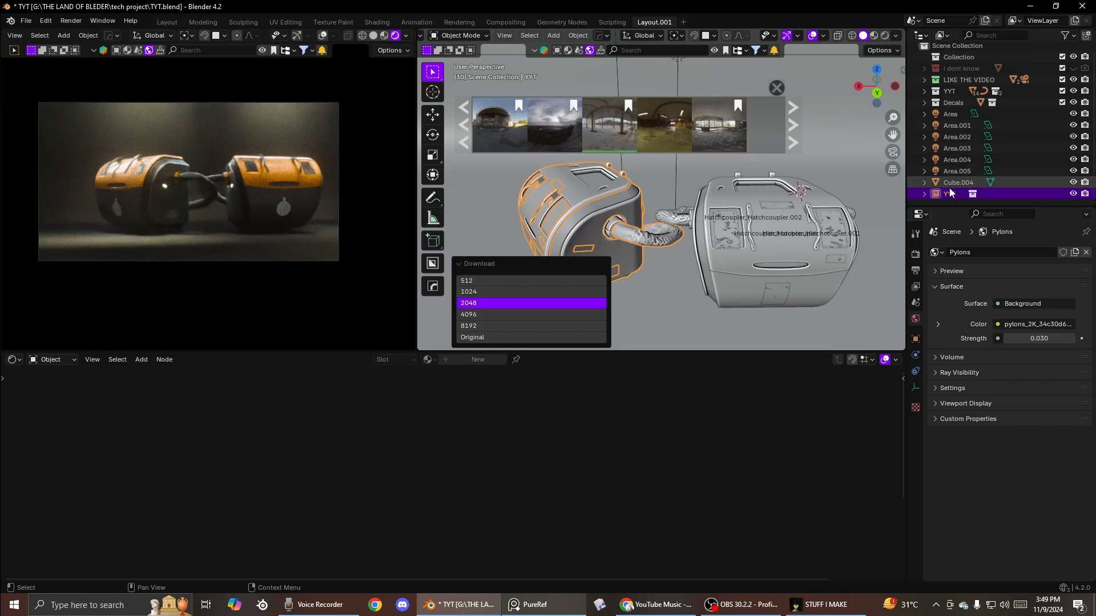
click(924, 79)
click(966, 91)
click(916, 387)
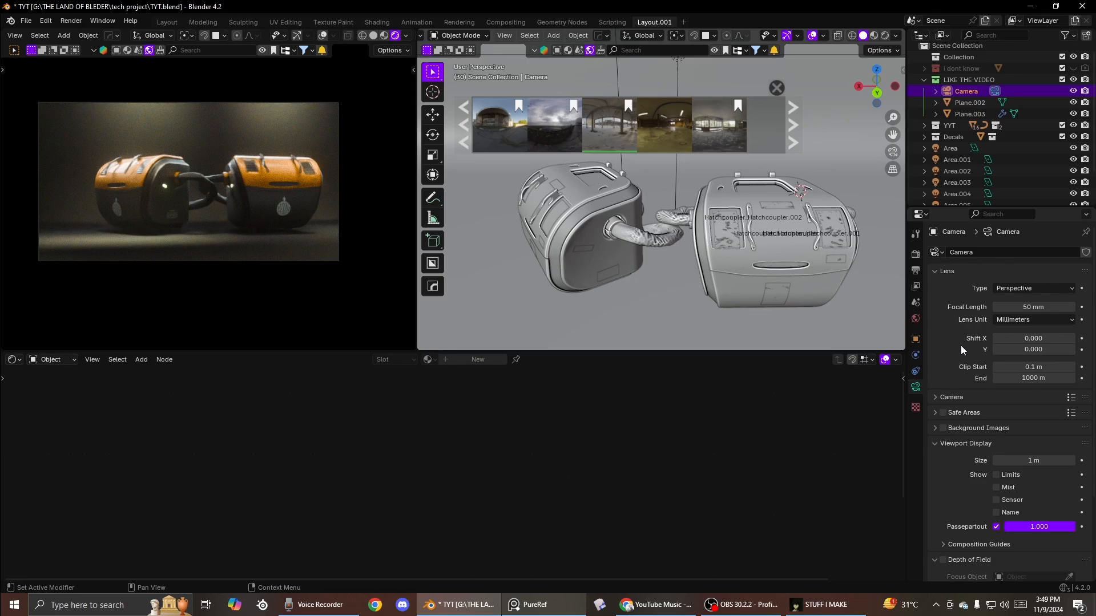
click(1029, 287)
click(1033, 289)
Step: Try the 4K UHDTV 2160p resolution preset and settle on 4K UW 1600p for the render
click(916, 270)
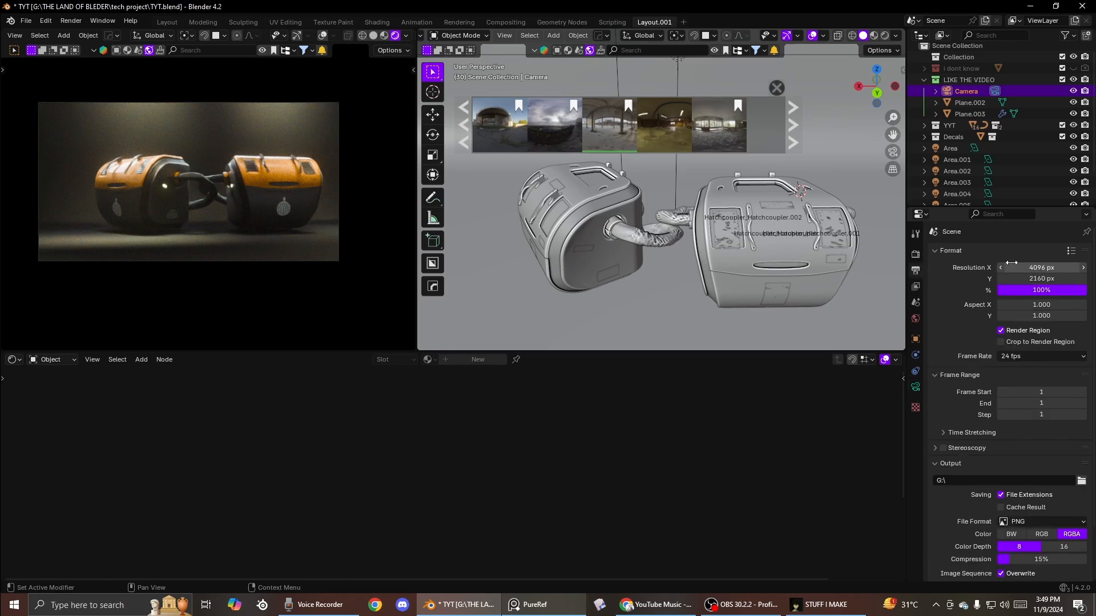
click(1071, 251)
click(1022, 71)
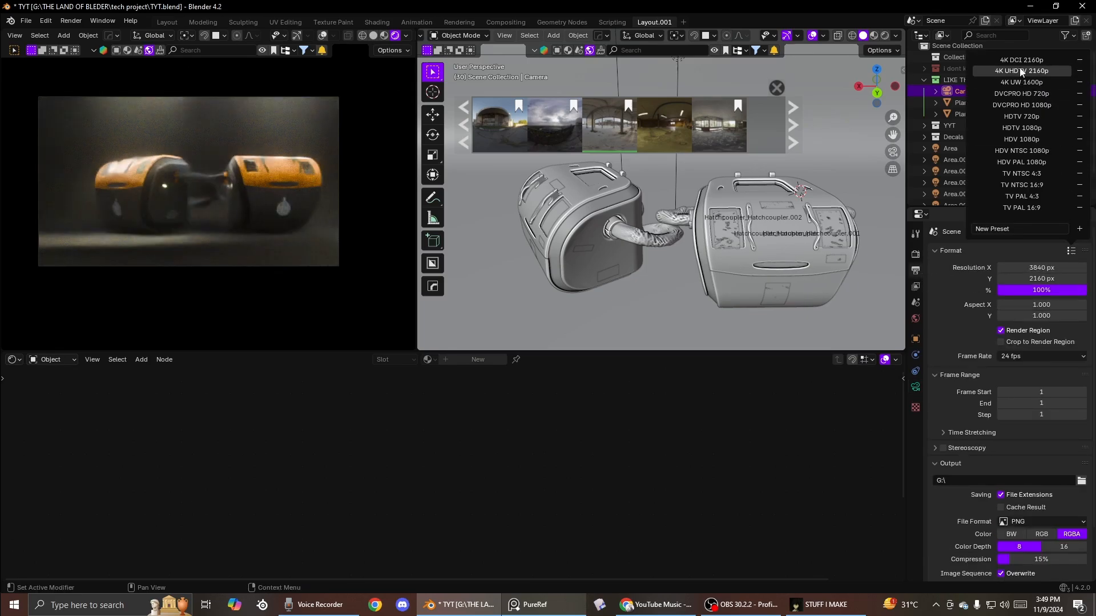
click(1019, 83)
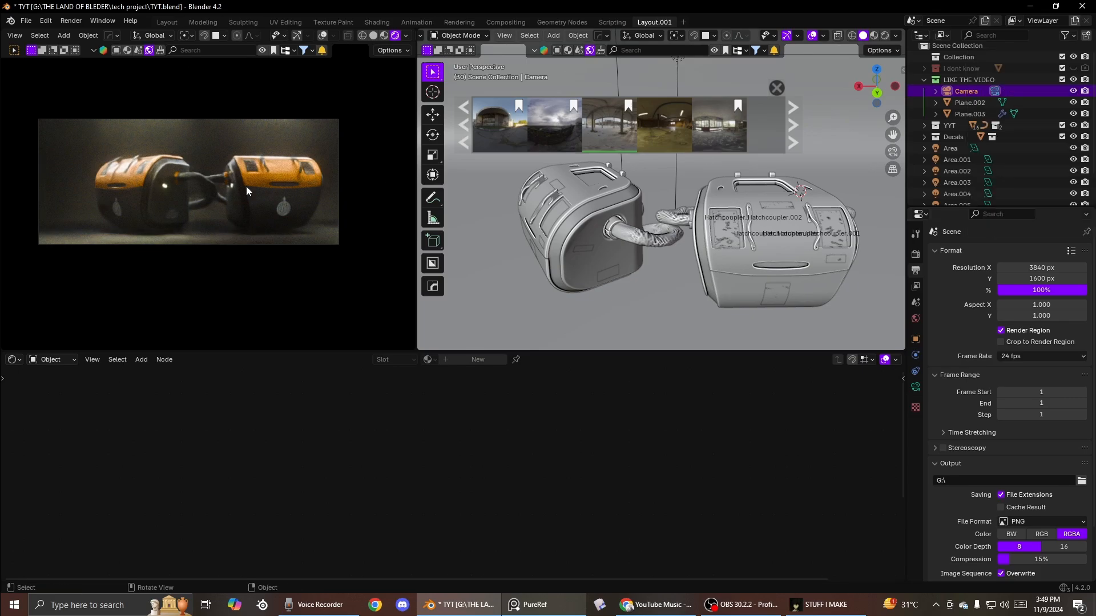
Step: Reframe the camera with walk navigation so both cases sit slightly farther away and right of centre in the shot
key(shift+grave)
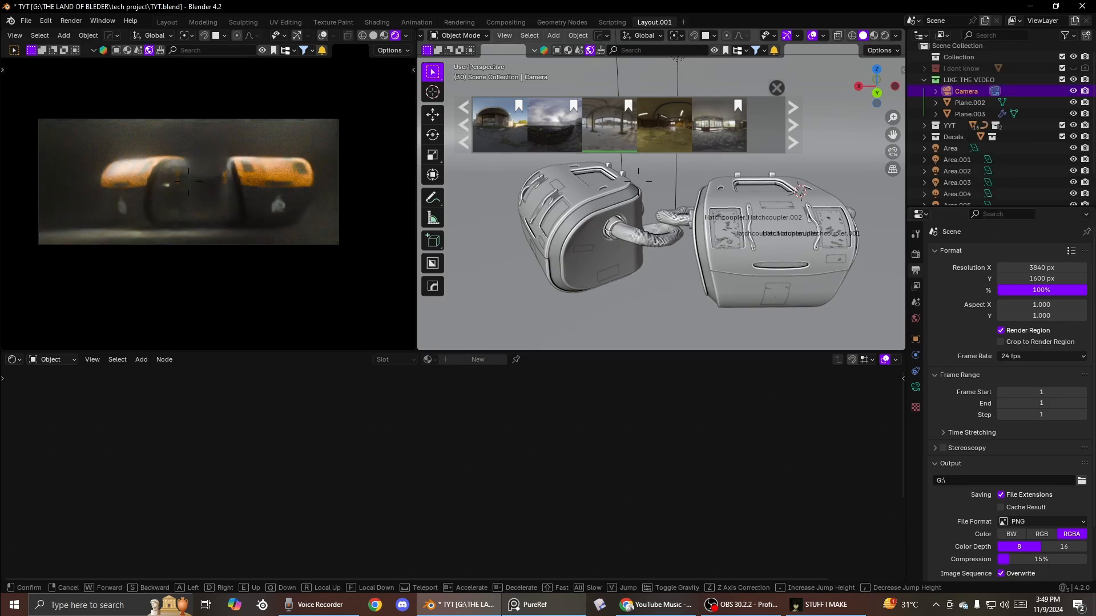
key(s)
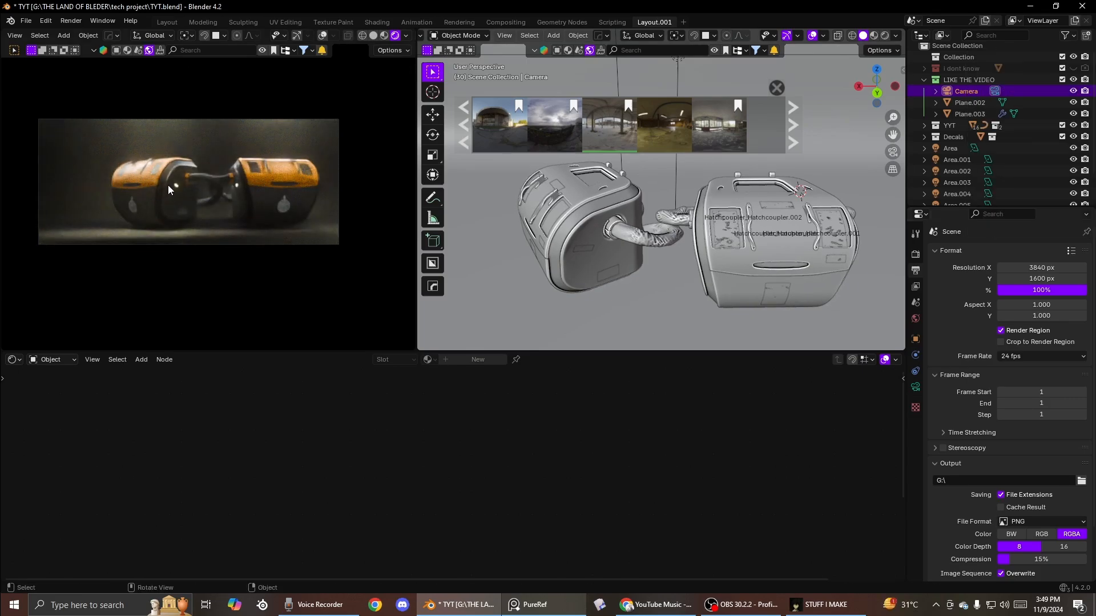
key(w)
click(168, 185)
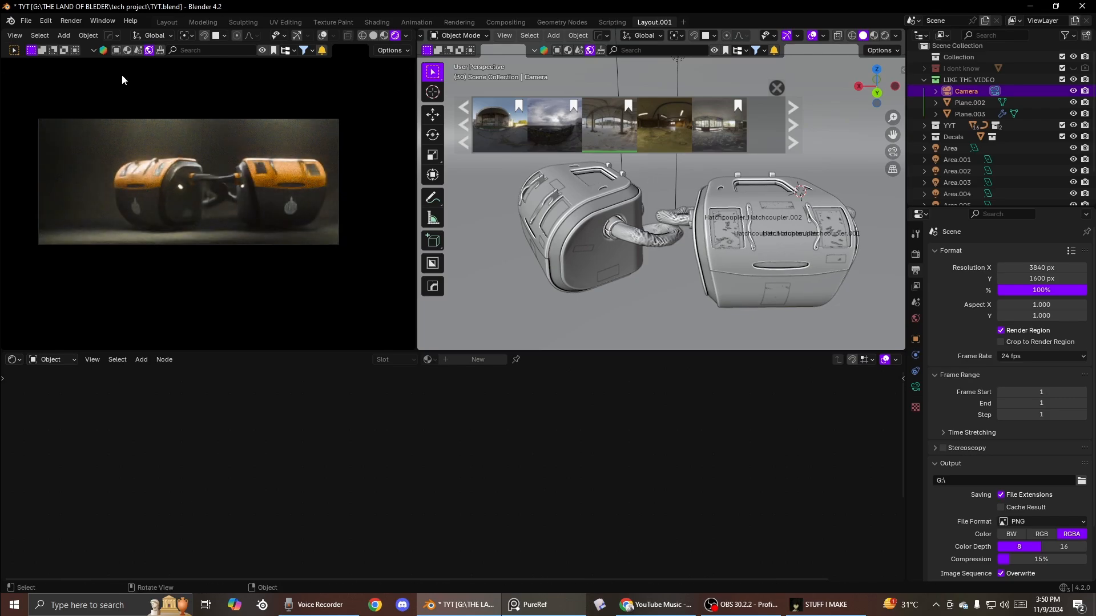
Step: Save the blend file with the camera preview in solid shading and start rendering frame 1
click(69, 21)
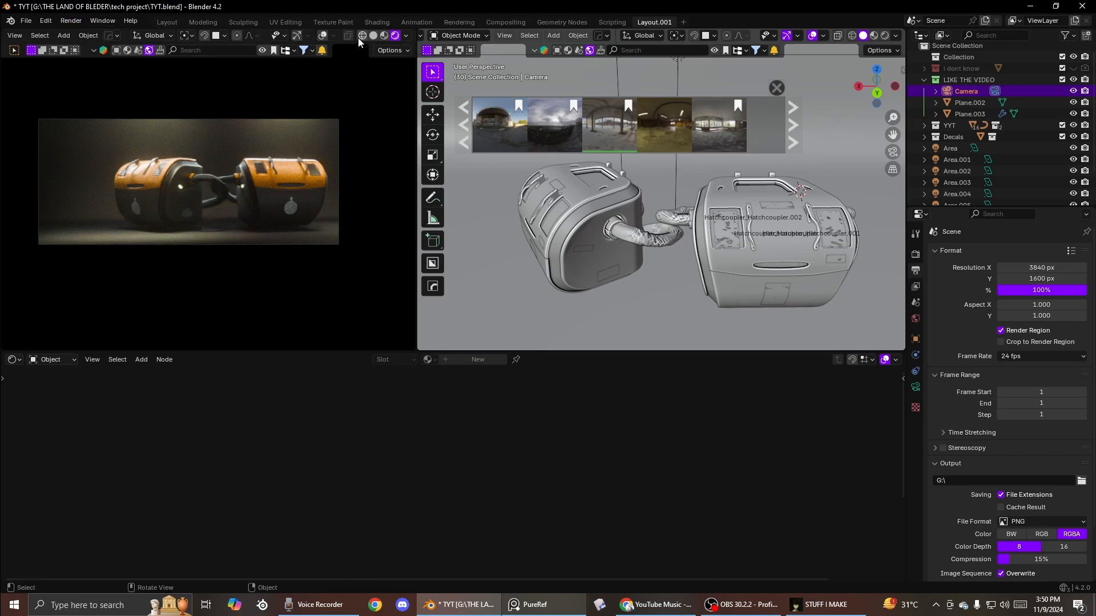
click(373, 36)
key(ctrl+s)
click(71, 20)
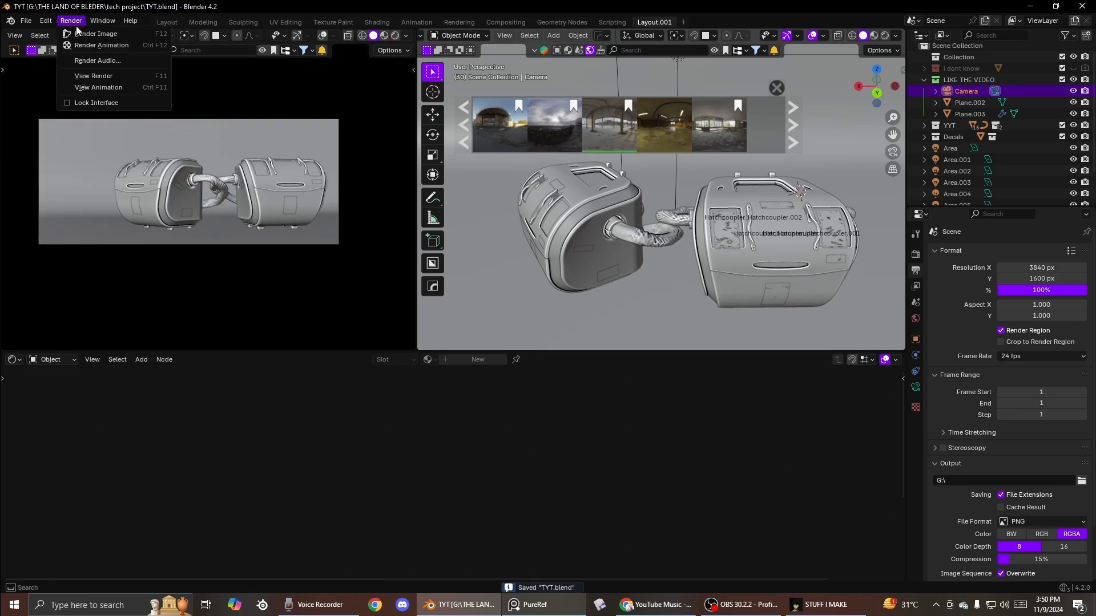
click(94, 45)
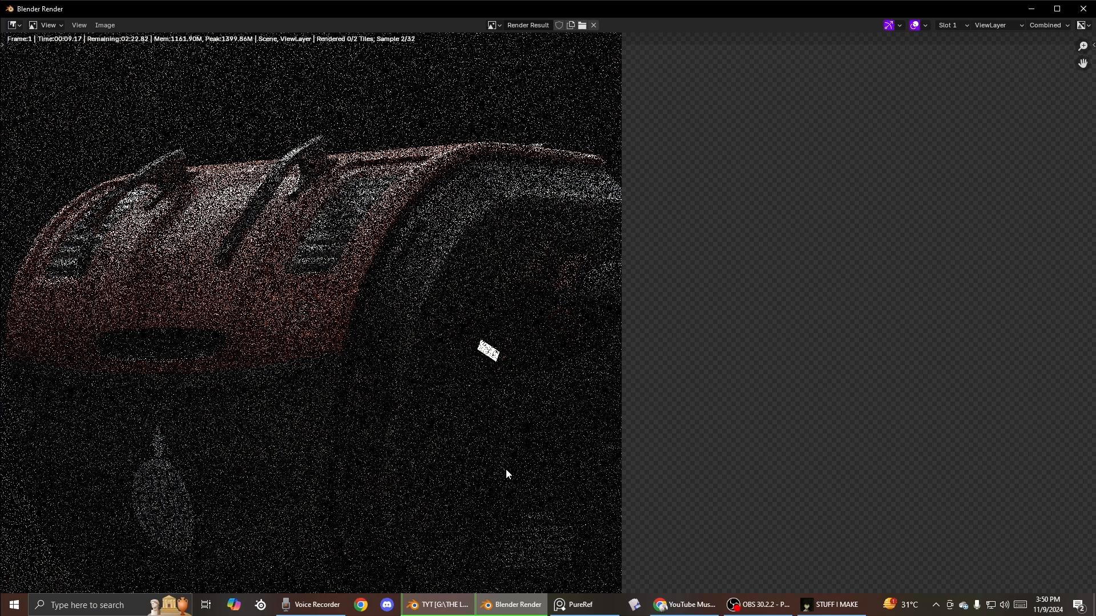
Step: Examine the orange case's handles, vents, decals and lighting in the render as it progresses
key(Home)
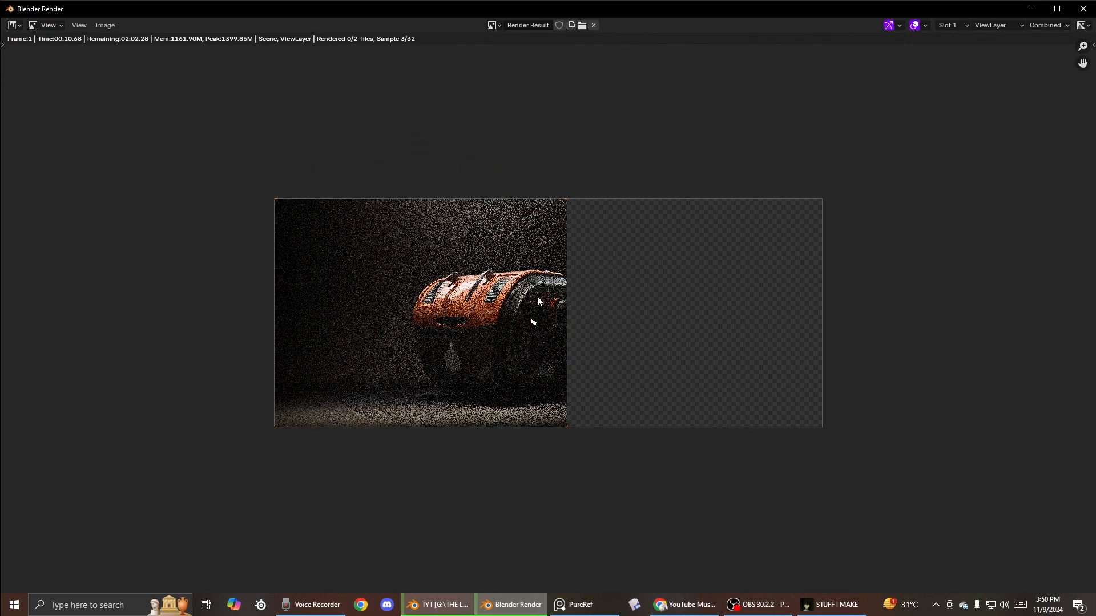
scroll(537, 301, up, 5)
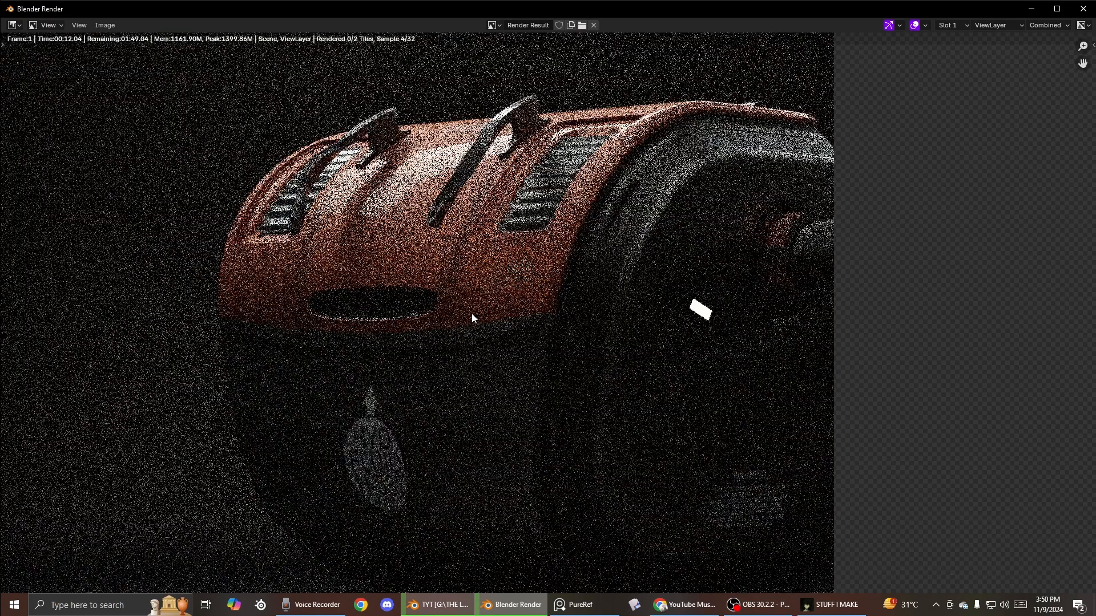
scroll(472, 313, down, 5)
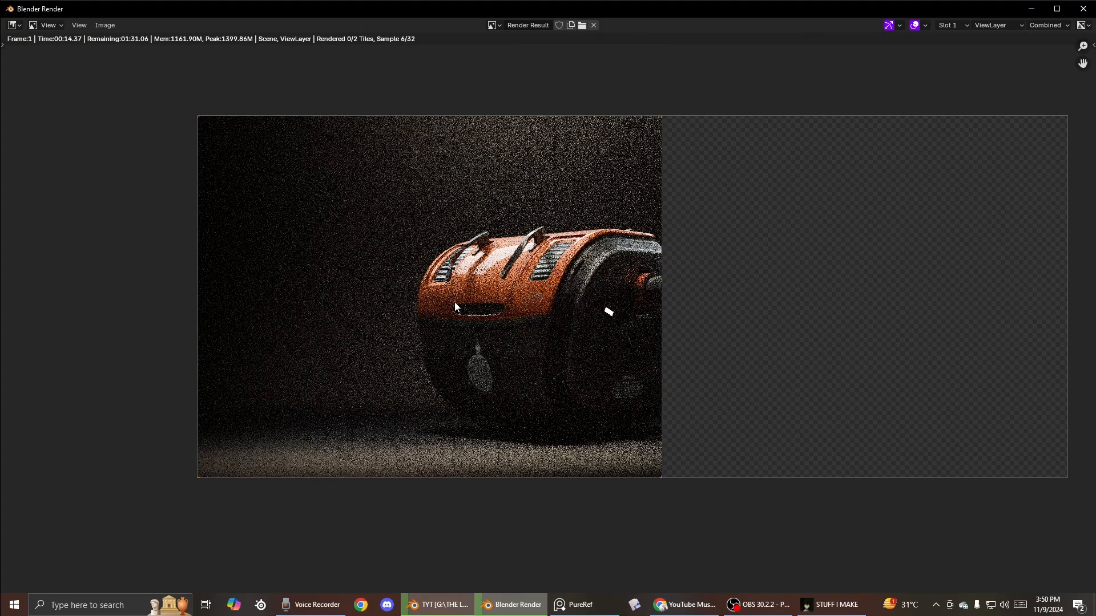
middle_drag(454, 302, 506, 352)
scroll(451, 344, up, 1)
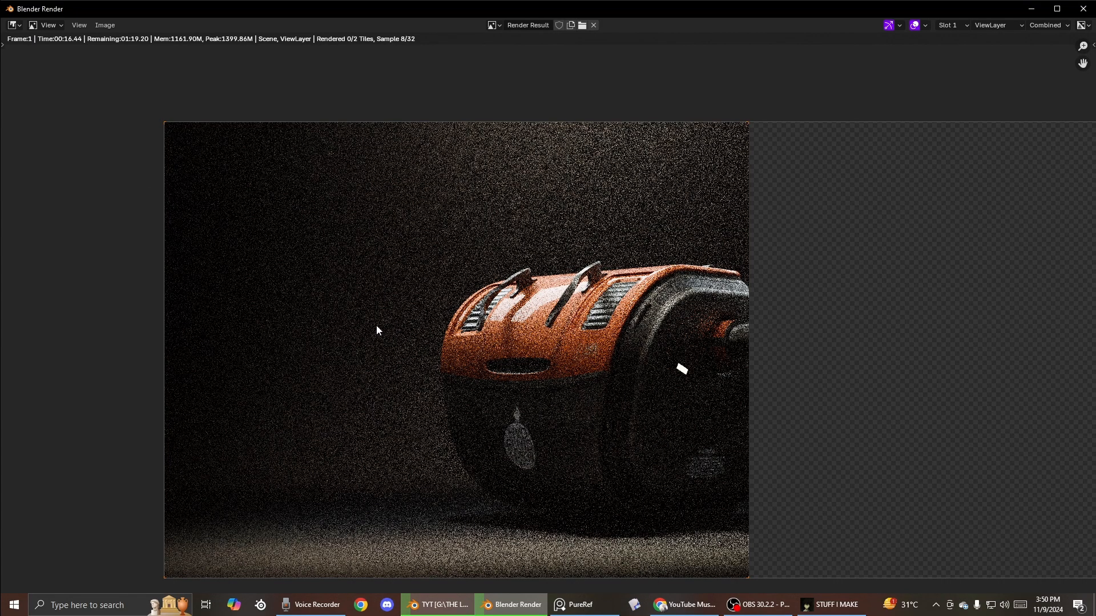
scroll(376, 326, down, 2)
scroll(372, 326, up, 2)
middle_drag(480, 338, 436, 235)
scroll(448, 248, up, 1)
middle_drag(476, 286, 561, 429)
middle_drag(536, 275, 509, 296)
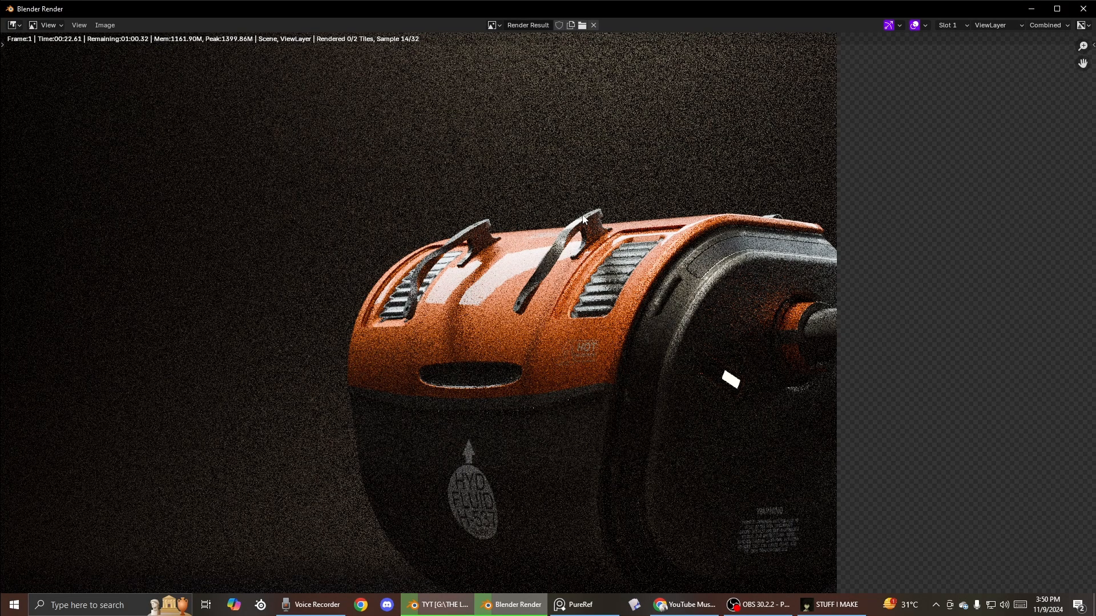
Step: Inspect the orange case's vents, handles and HOT decal up close in the progressing render
scroll(531, 291, up, 5)
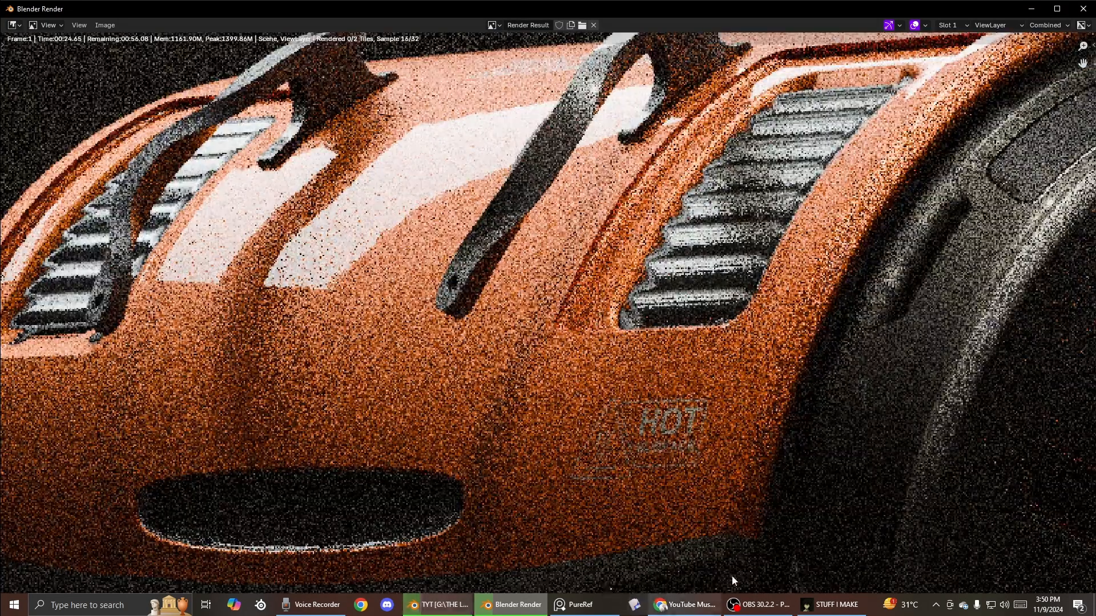
scroll(657, 365, down, 5)
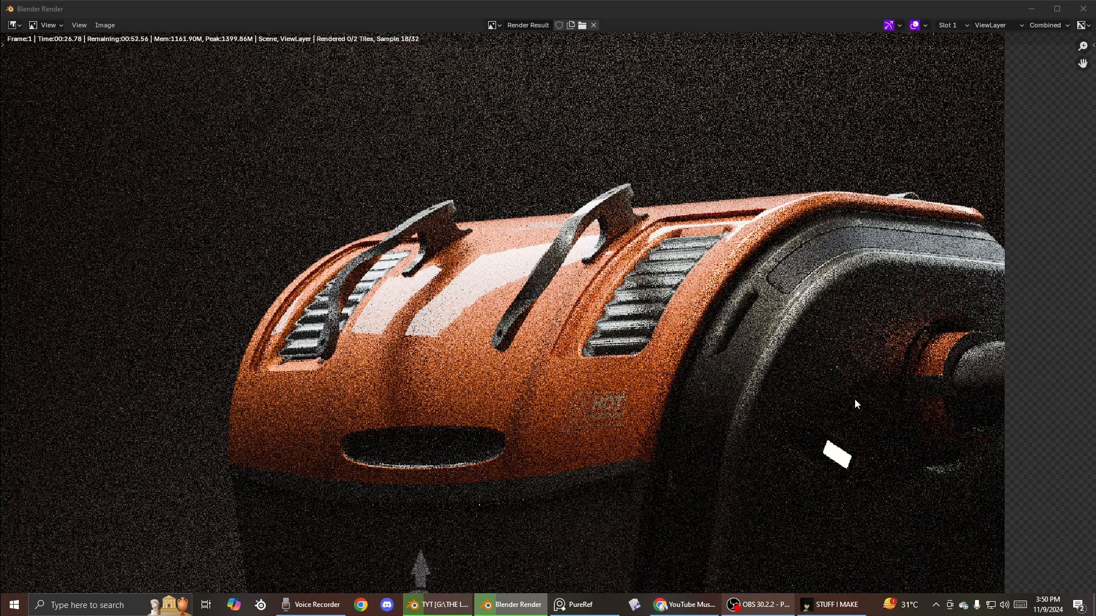
Step: Check the OBS and Voice Recorder recordings, and minimize both along with Blender to reach the file browser
click(765, 605)
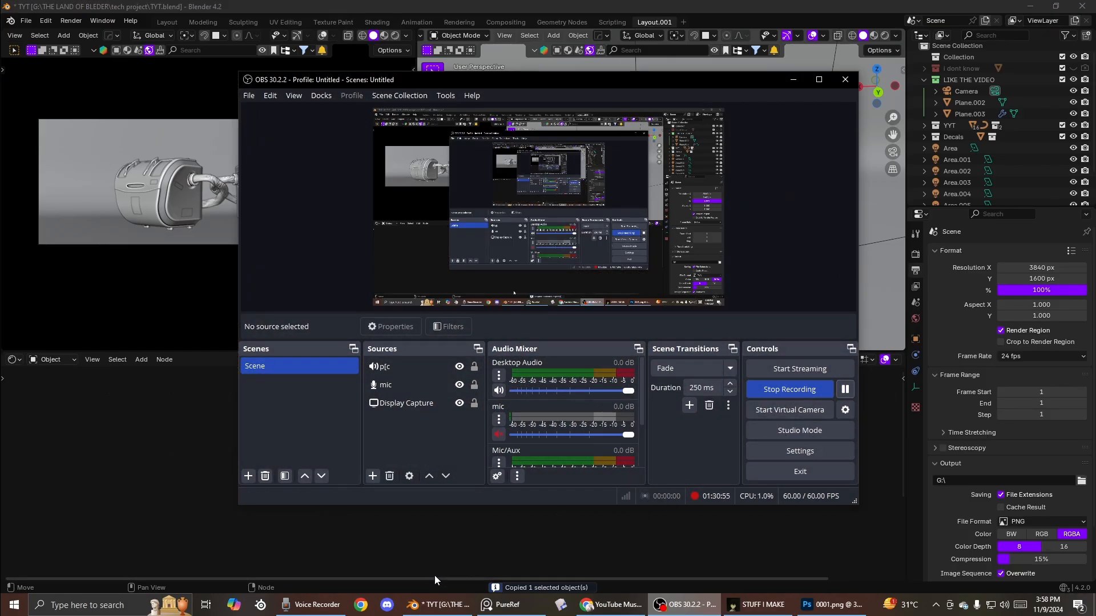
click(326, 606)
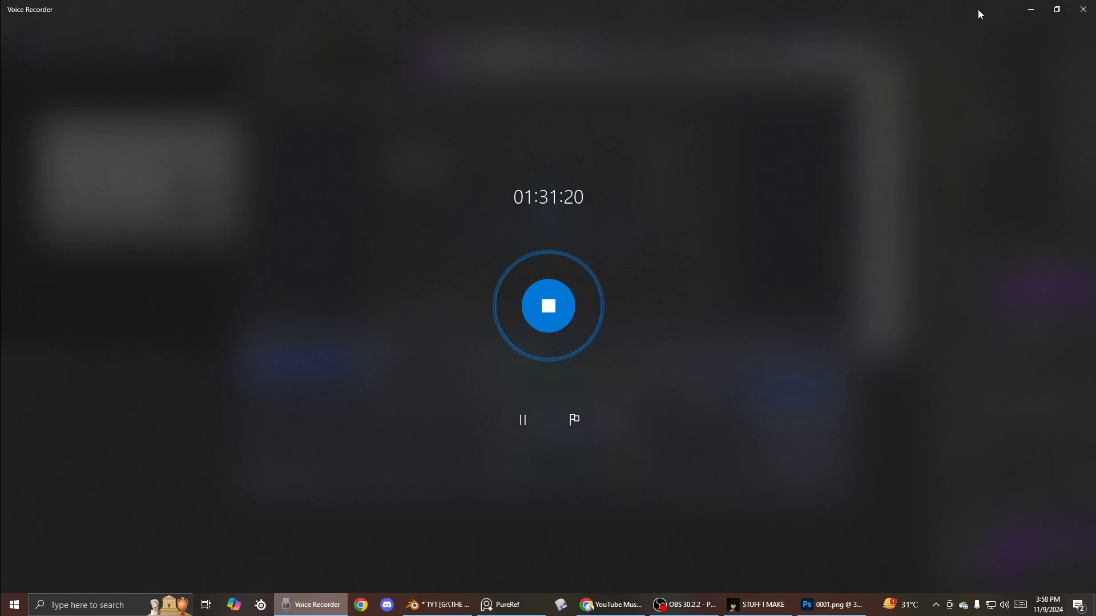
click(1030, 10)
click(792, 80)
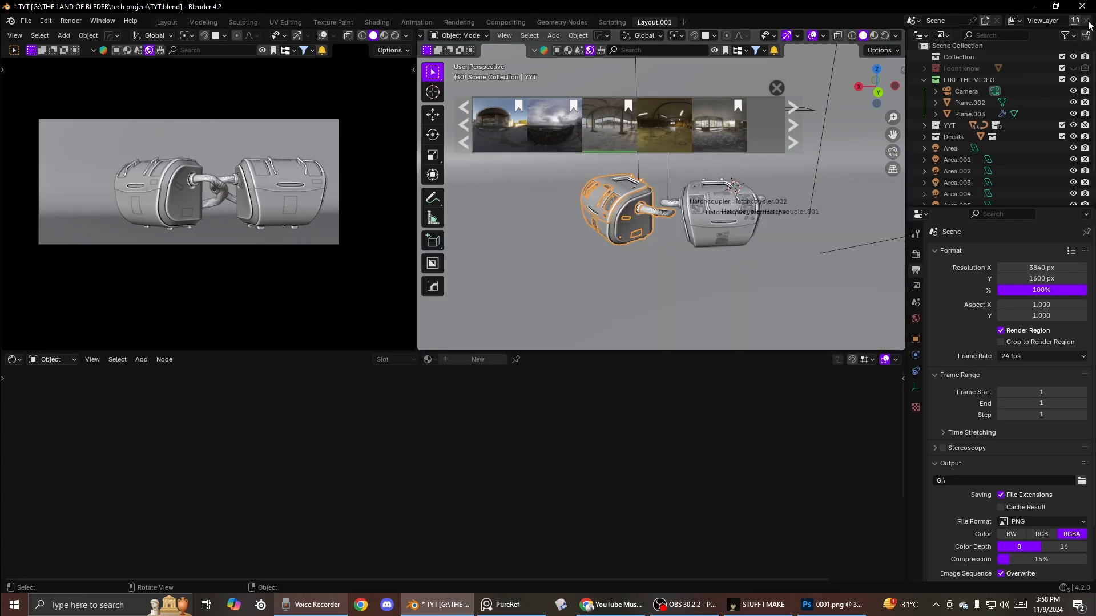
click(1030, 6)
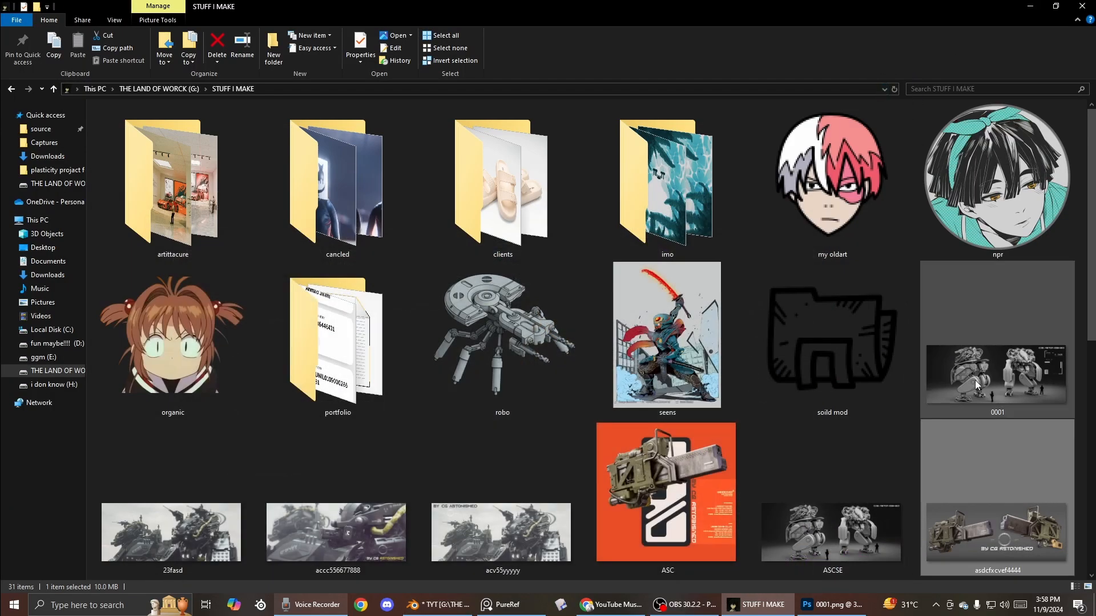
Step: Browse to THE LAND OF WORCK (G:) and open the ACASCF image together with 0001 for viewing
scroll(975, 381, down, 3)
scroll(694, 307, up, 2)
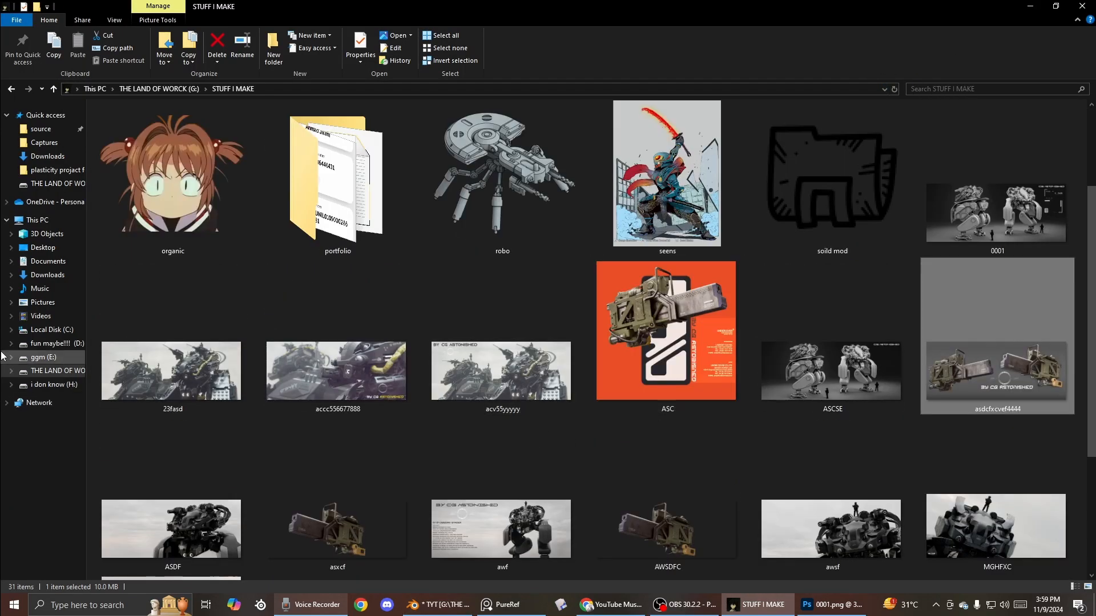
click(57, 370)
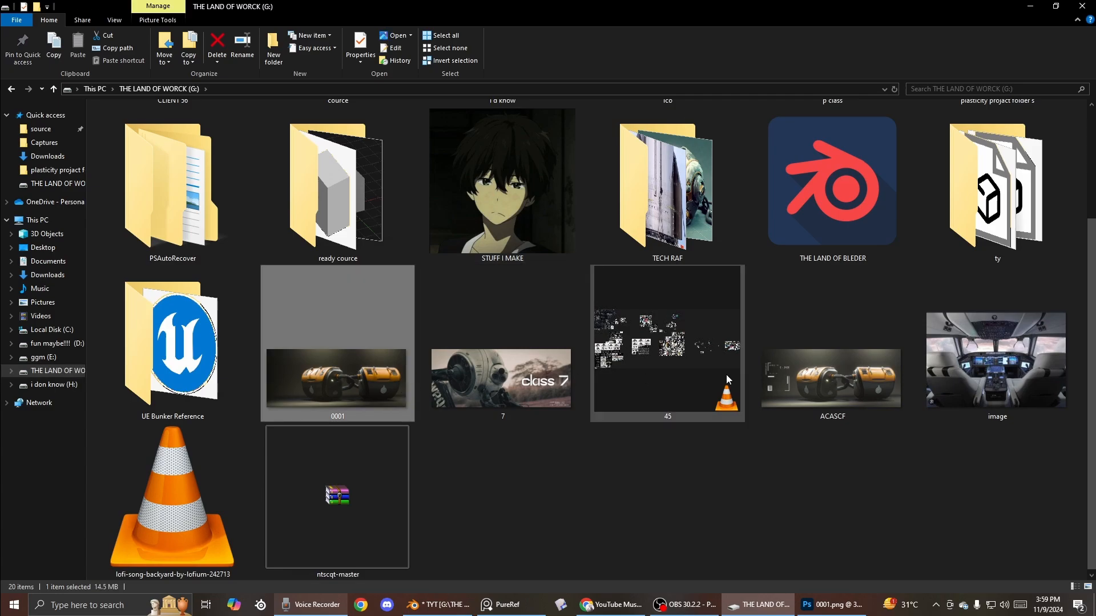
ctrl+click(795, 367)
right_click(842, 327)
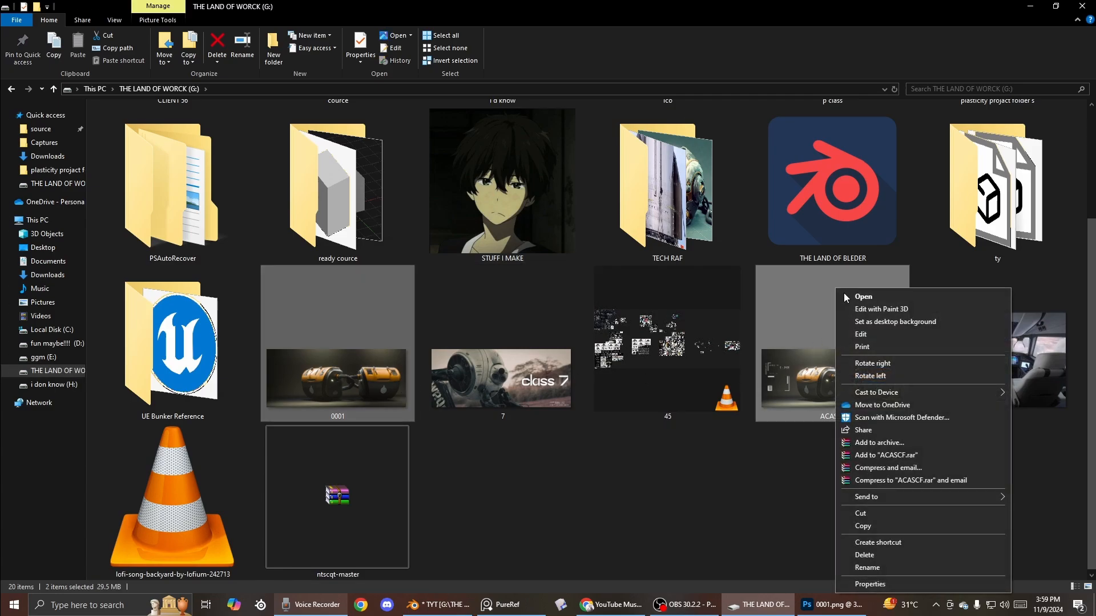
click(848, 297)
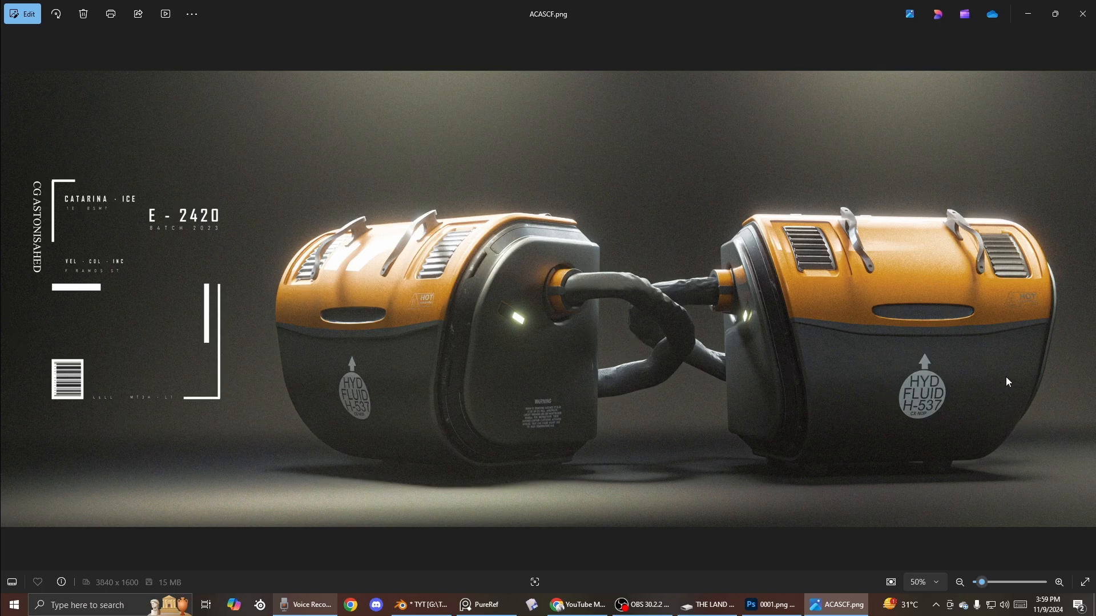
Step: Compare the full frame of the edited ACASCF image with the raw render 0001 by alternating between them
key(Right)
key(Left)
key(Right)
key(Left)
key(Right)
key(Left)
key(Right)
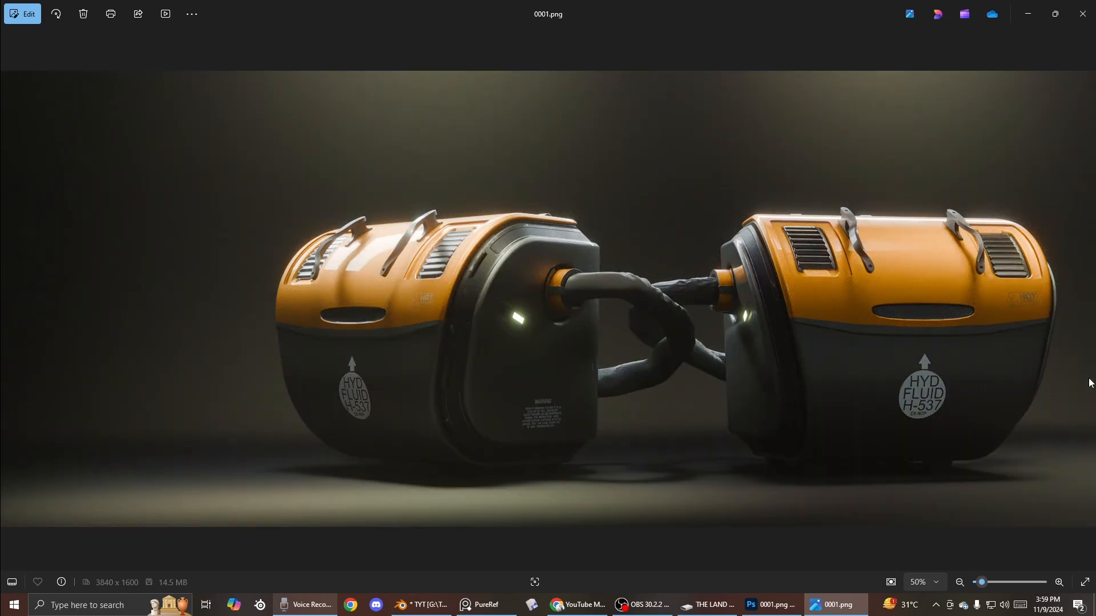
key(Left)
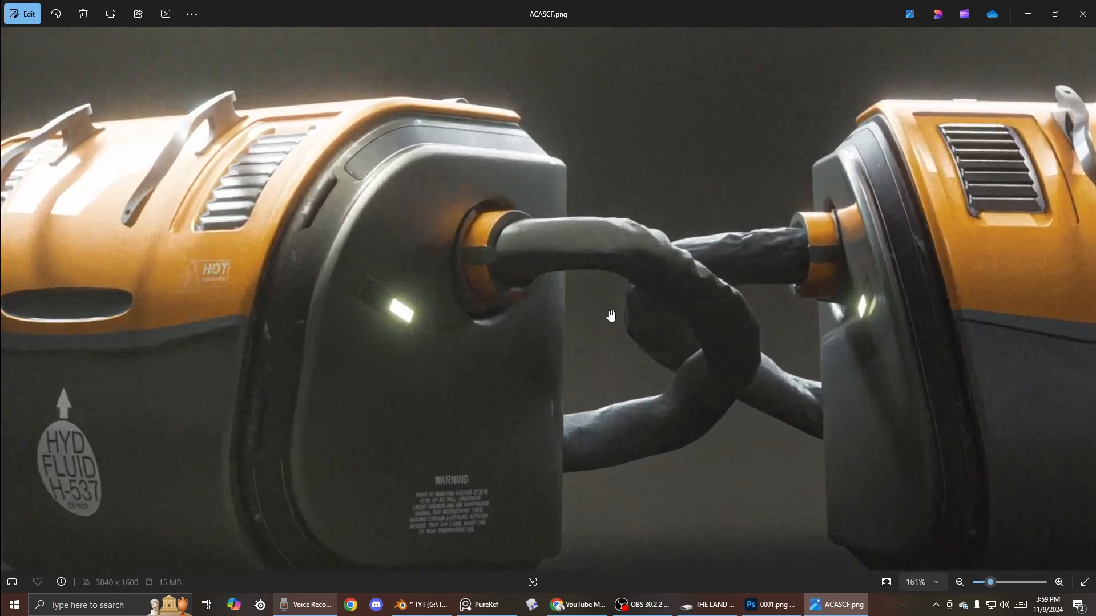
Step: Examine the hoses, cases and decals up close in ACASCF and 0001, and close the image viewer
scroll(767, 278, up, 6)
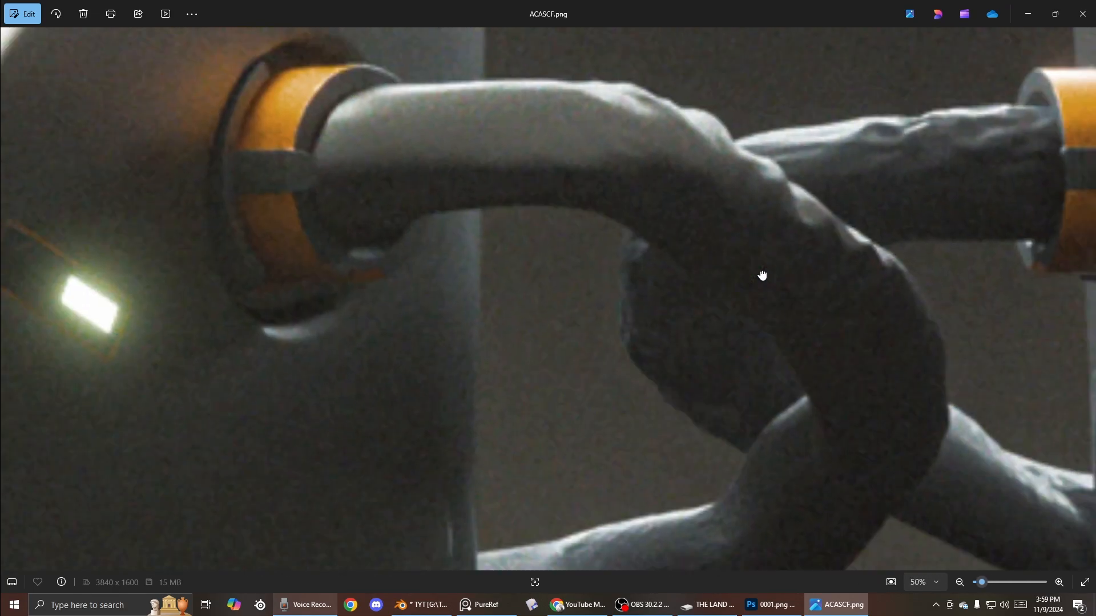
scroll(765, 277, down, 6)
key(Left)
key(Right)
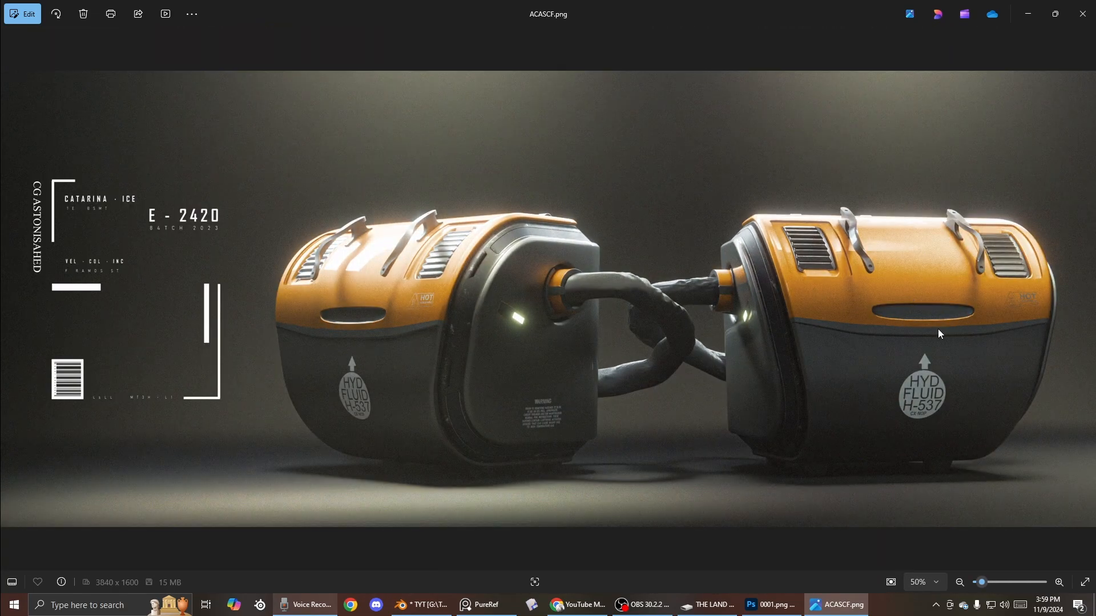
key(Left)
key(Right)
key(Left)
scroll(931, 330, up, 4)
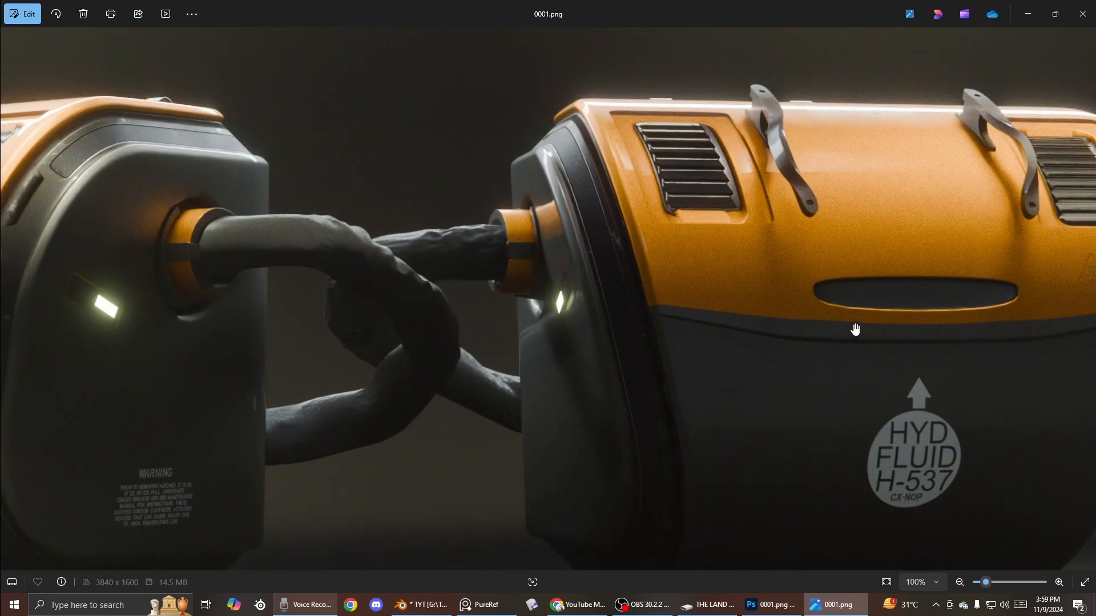
scroll(854, 325, down, 4)
key(Right)
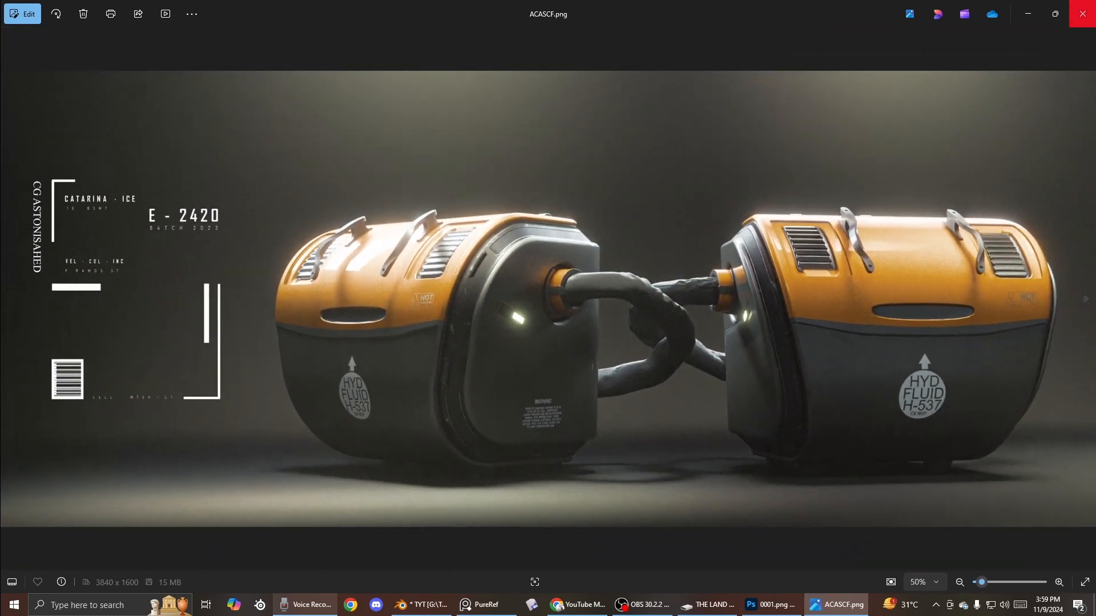
click(1083, 13)
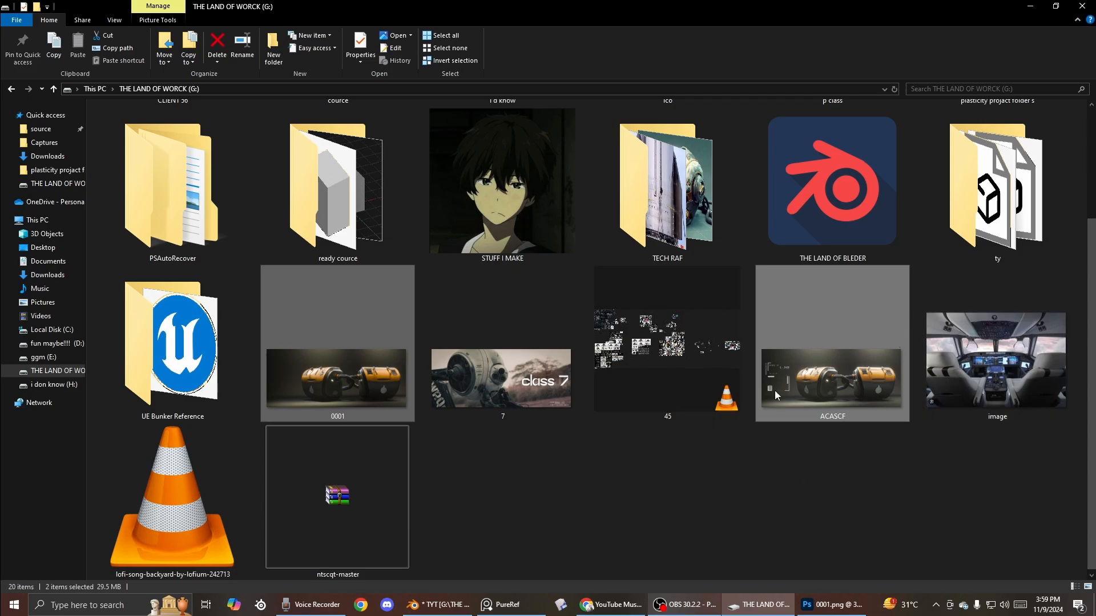
Step: Switch to Blender and flatten the backdrop Plane.003 by scaling it to 0 along Z
click(437, 605)
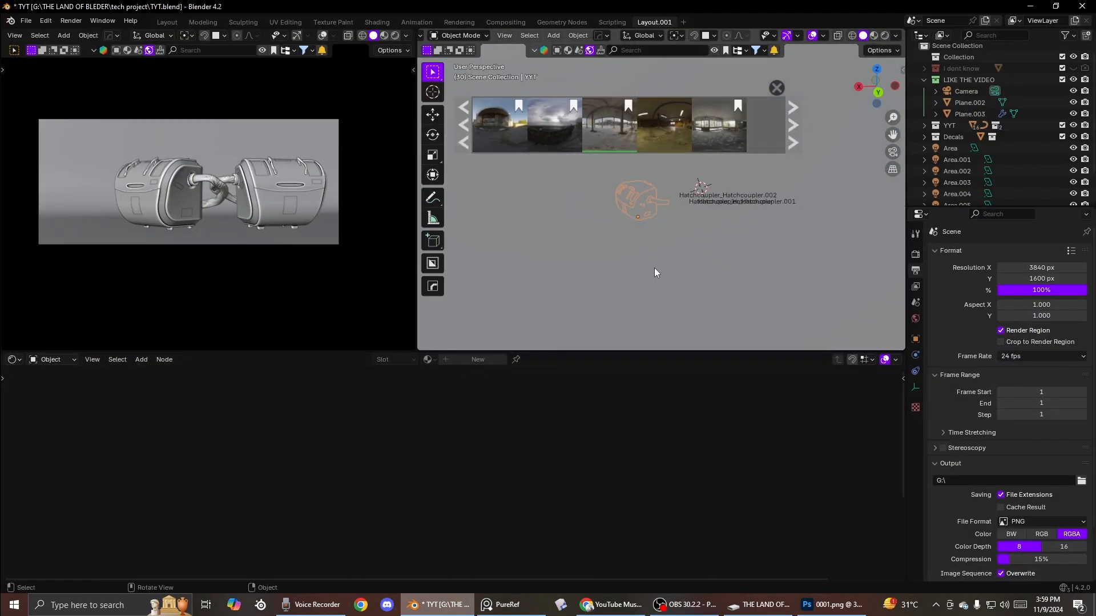
middle_drag(666, 235, 755, 230)
scroll(754, 234, down, 1)
click(754, 235)
key(z)
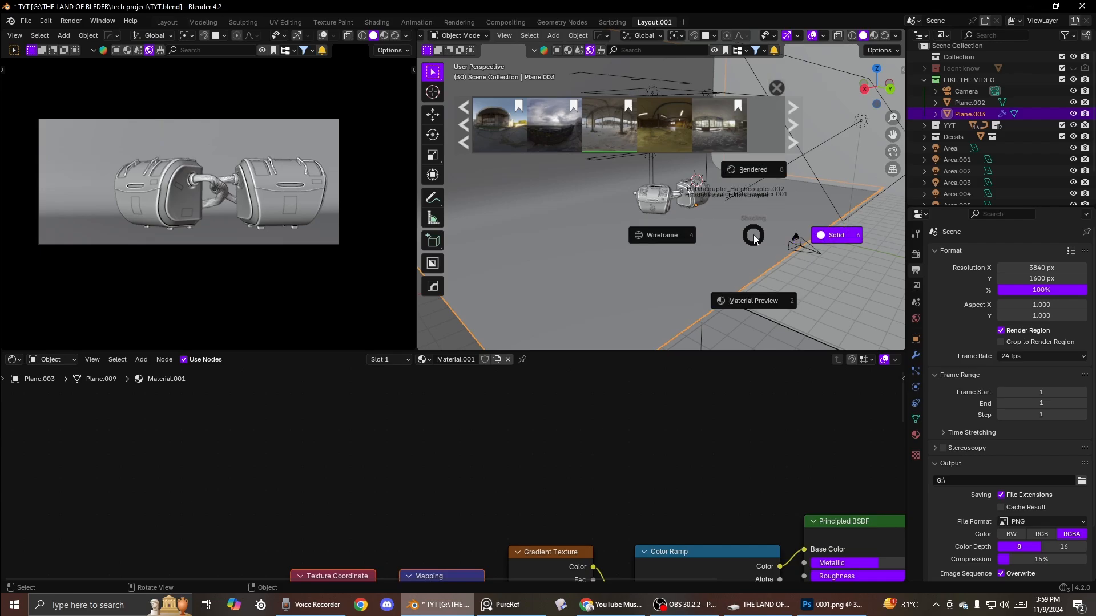
key(Escape)
key(s)
key(z)
key(0)
key(Return)
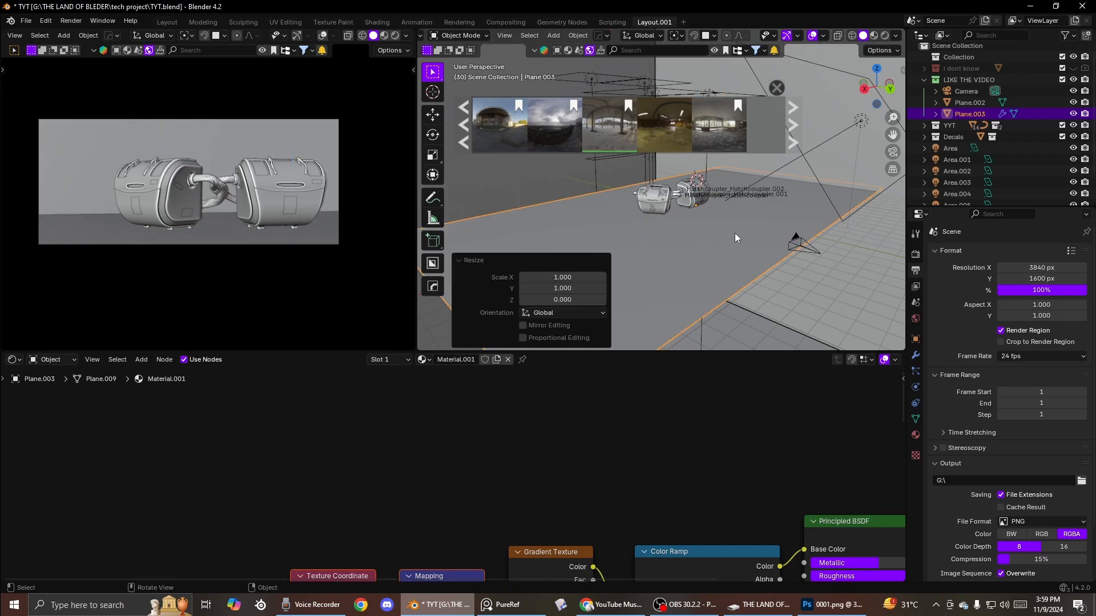
Step: Set the camera preview to rendered shading and reframe it with walk navigation so both cases sit centred in the shot
click(395, 35)
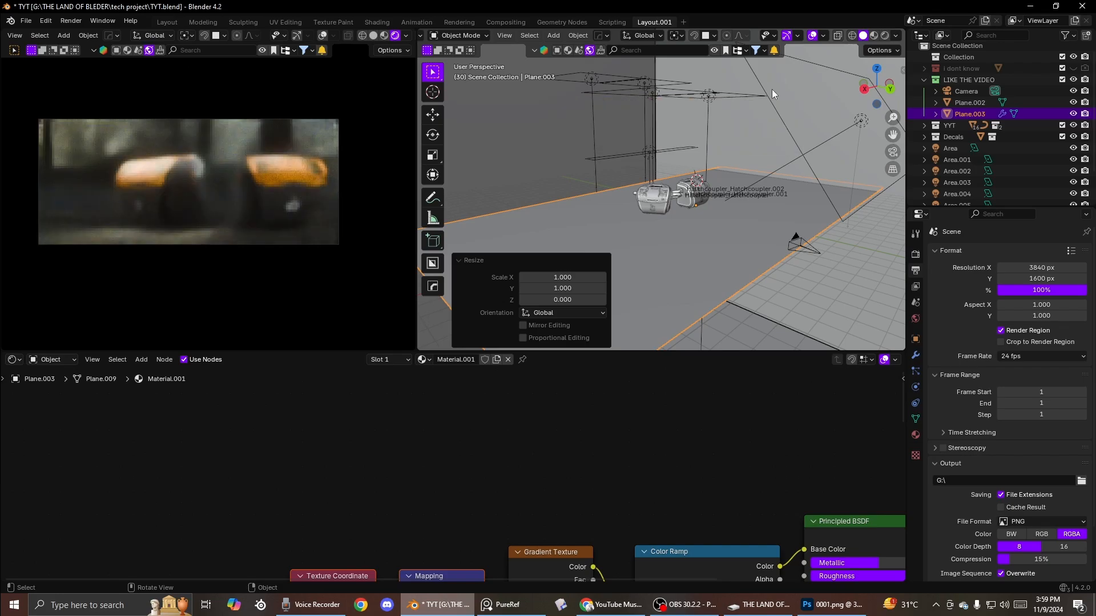
key(shift+grave)
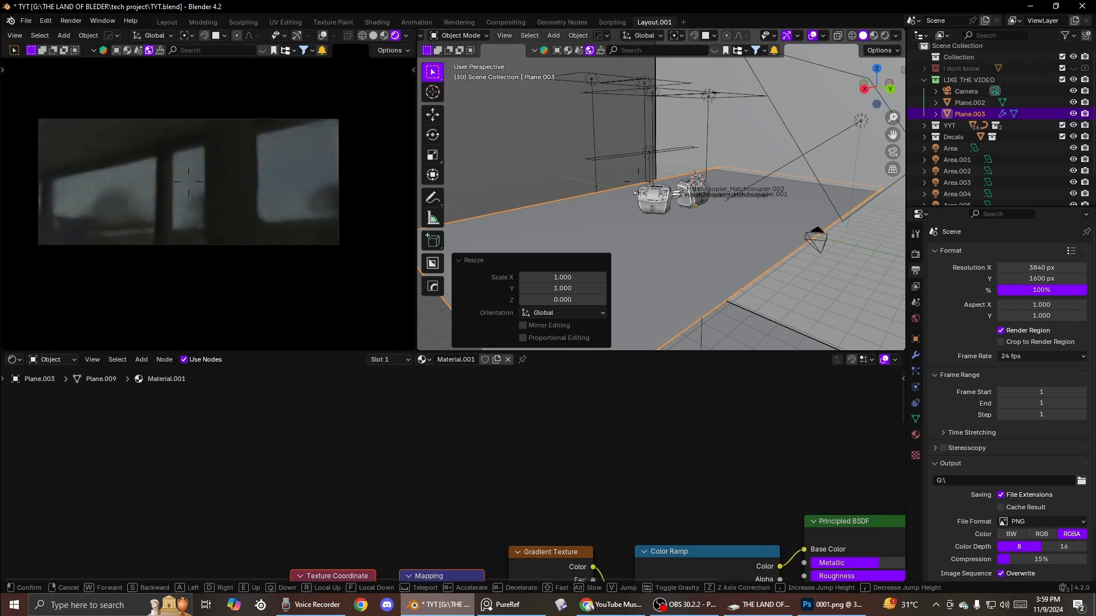
key(Escape)
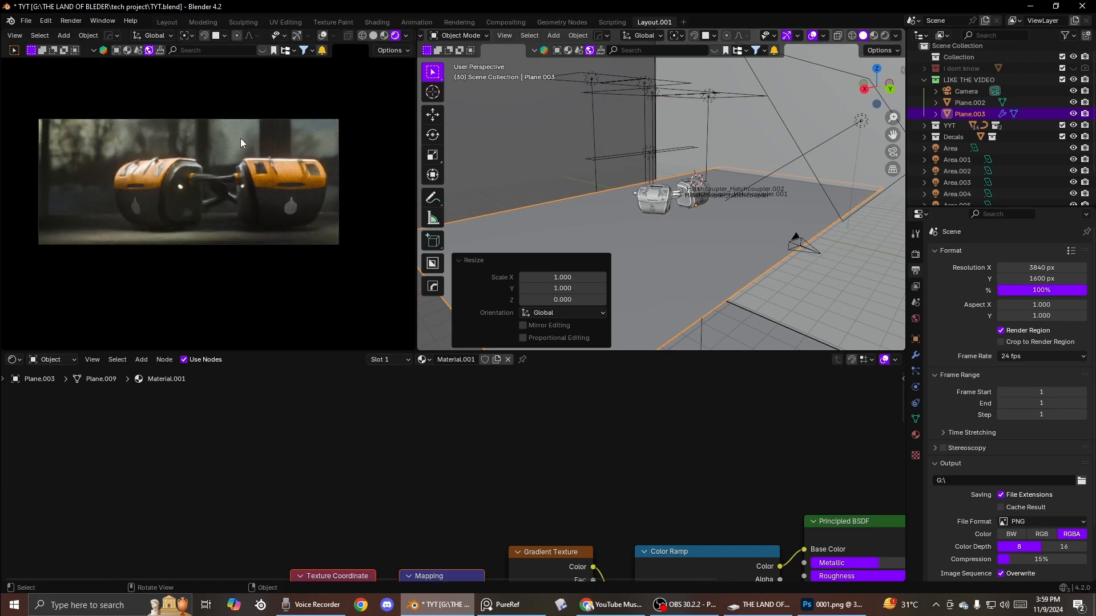
key(shift+grave)
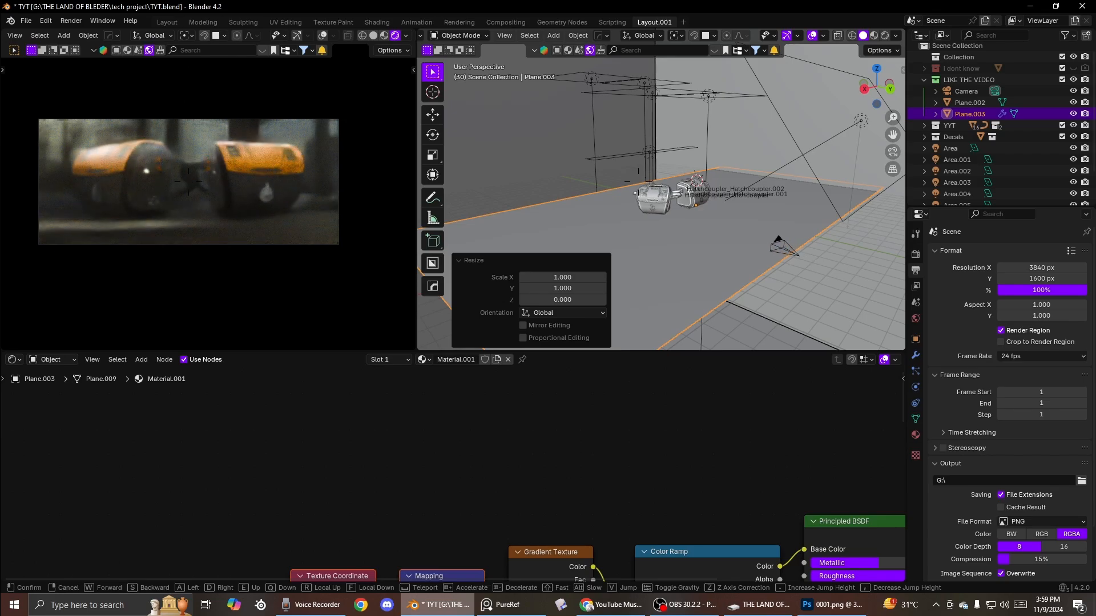
click(188, 181)
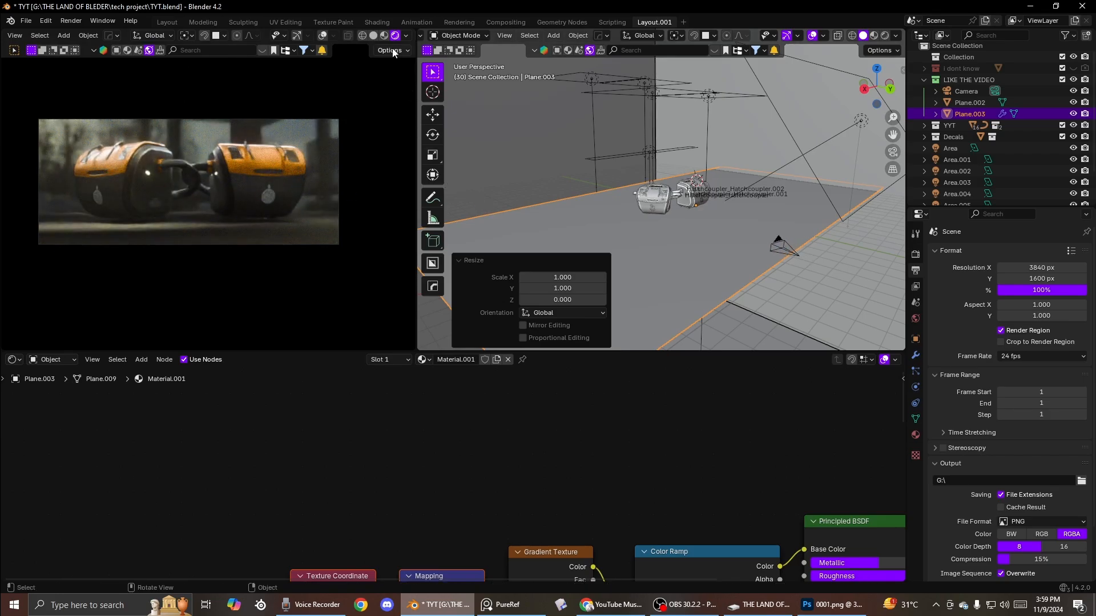
Step: Set the working viewport to Material Preview shading and enable Scene Lights and Scene World for it
middle_drag(711, 112, 689, 122)
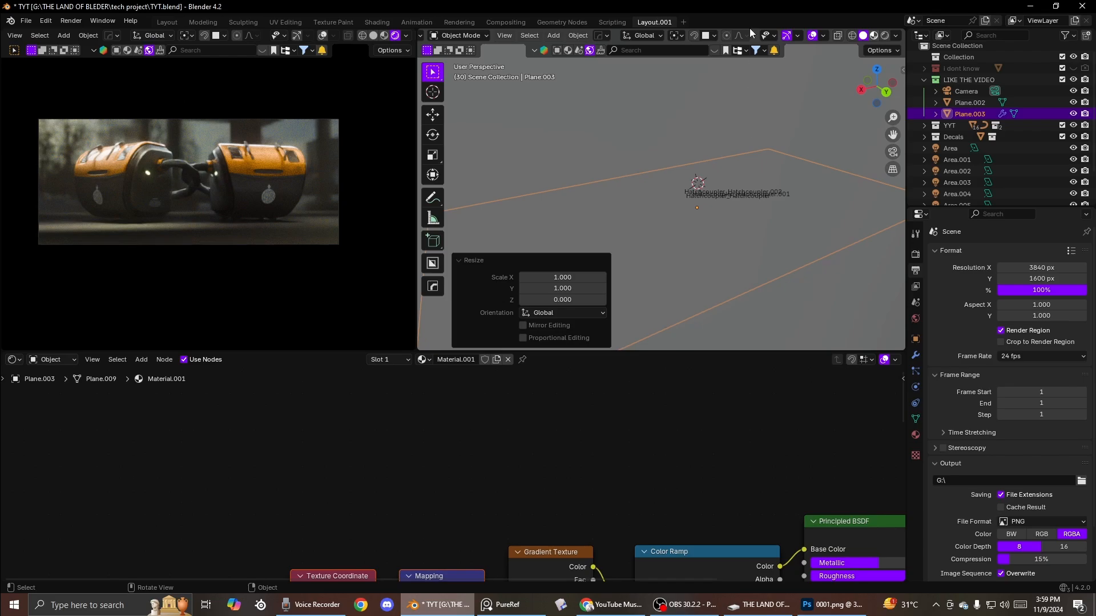
mouse_move(714, 189)
middle_down()
mouse_move(838, 209)
mouse_move(766, 176)
middle_up()
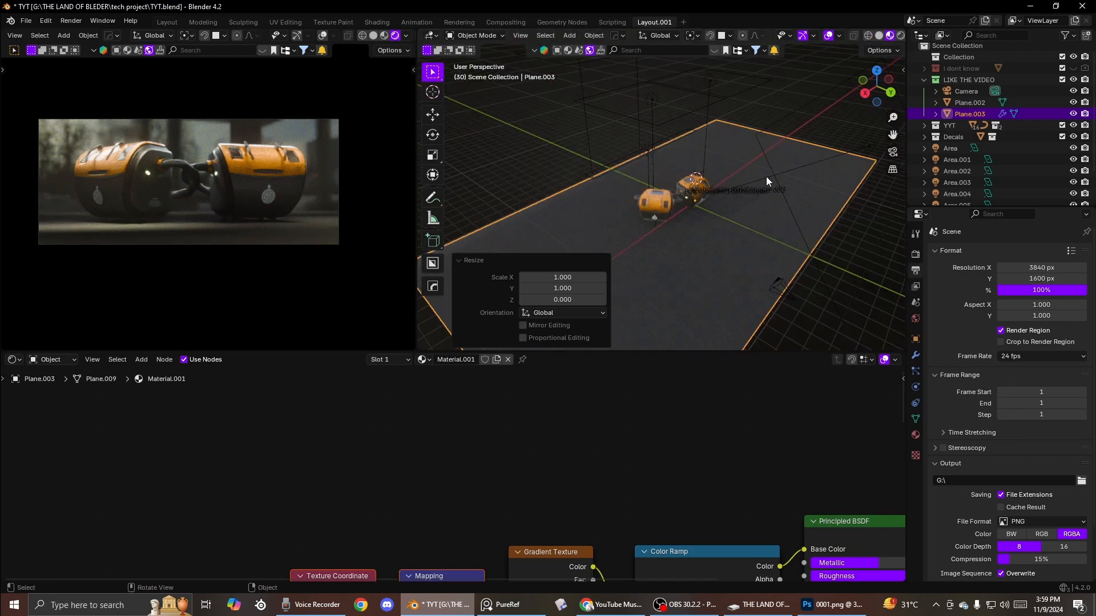
middle_drag(876, 32, 847, 38)
click(896, 36)
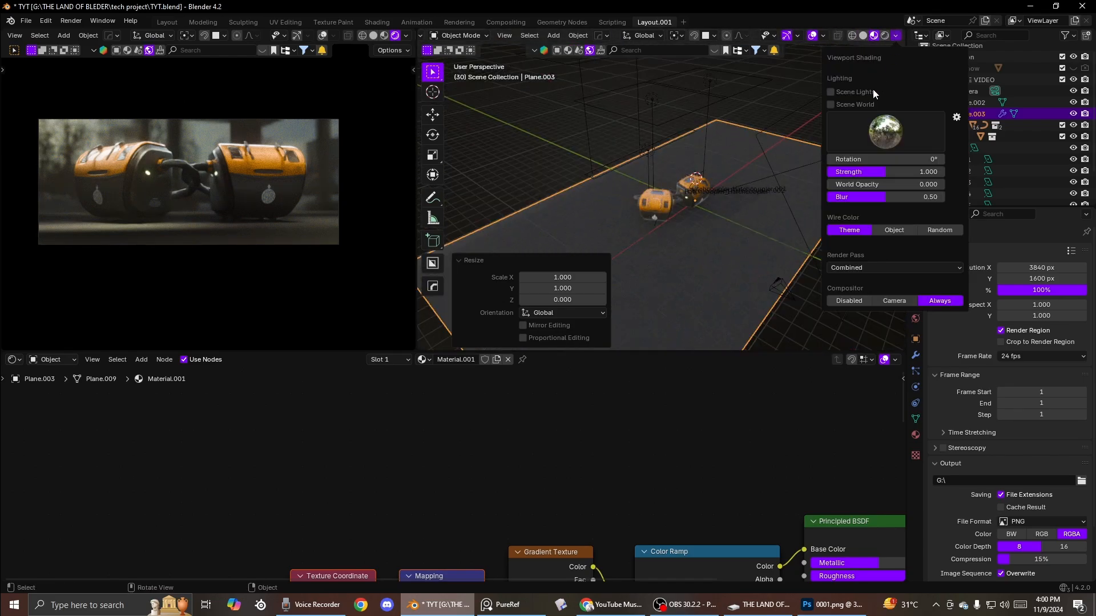
click(855, 92)
click(853, 105)
Step: Frame all scene objects in the viewport, collapse the LIKE THE VIDEO collection and hide the YYT collection
mouse_move(665, 176)
middle_down()
mouse_move(768, 146)
mouse_move(762, 163)
mouse_move(589, 133)
mouse_move(580, 153)
mouse_move(780, 187)
mouse_move(762, 179)
mouse_move(771, 183)
middle_up()
key(a)
key(KP_Decimal)
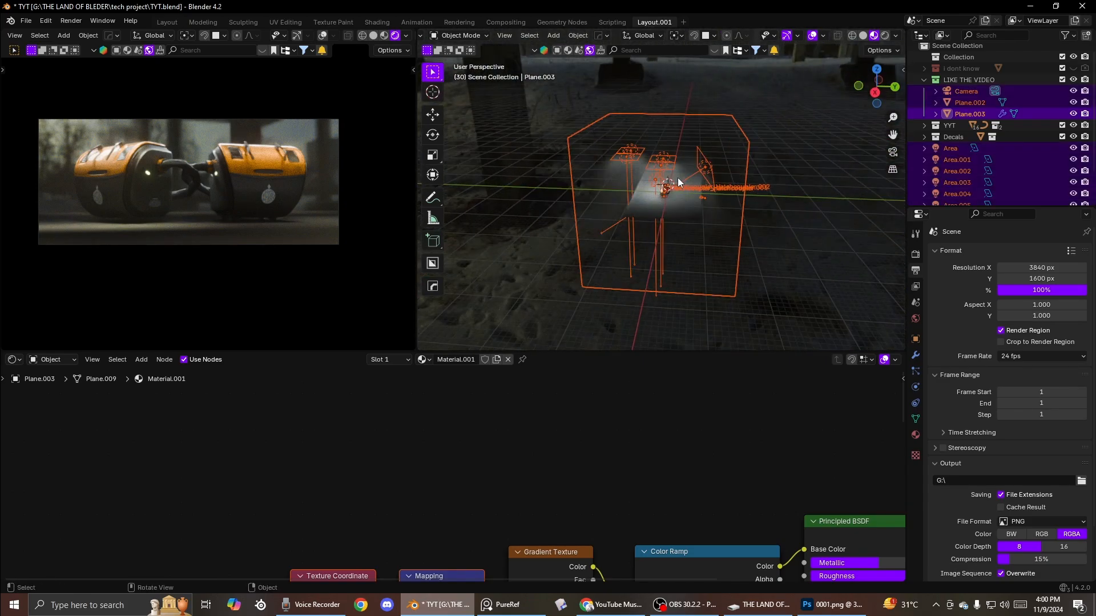
click(924, 80)
click(1072, 91)
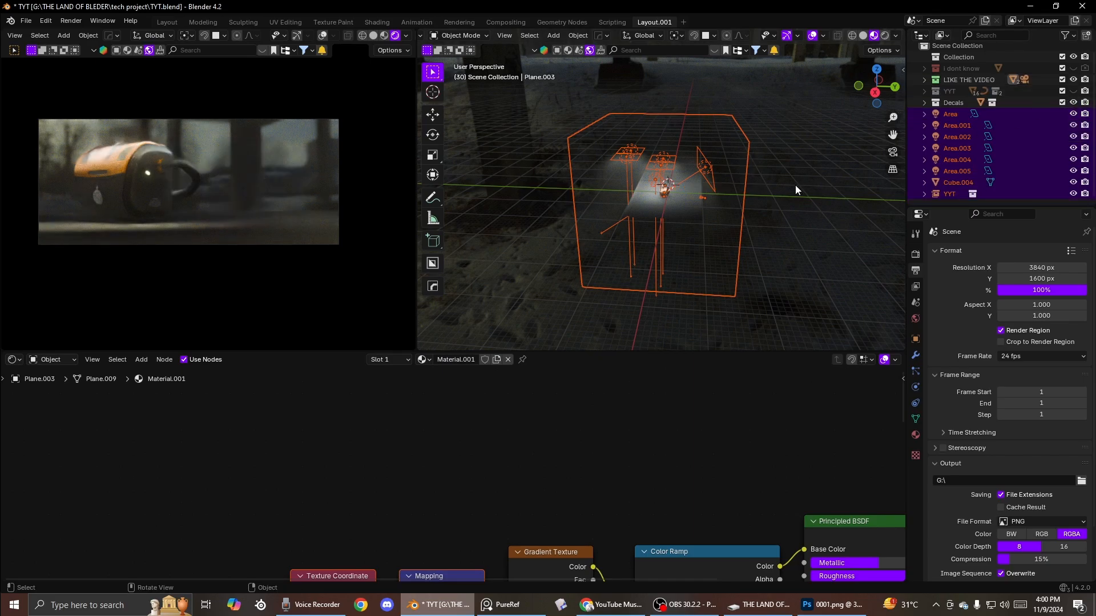
Step: Select the volume cube enclosing the scene, hide it and undo the hiding
scroll(663, 220, up, 5)
click(665, 201)
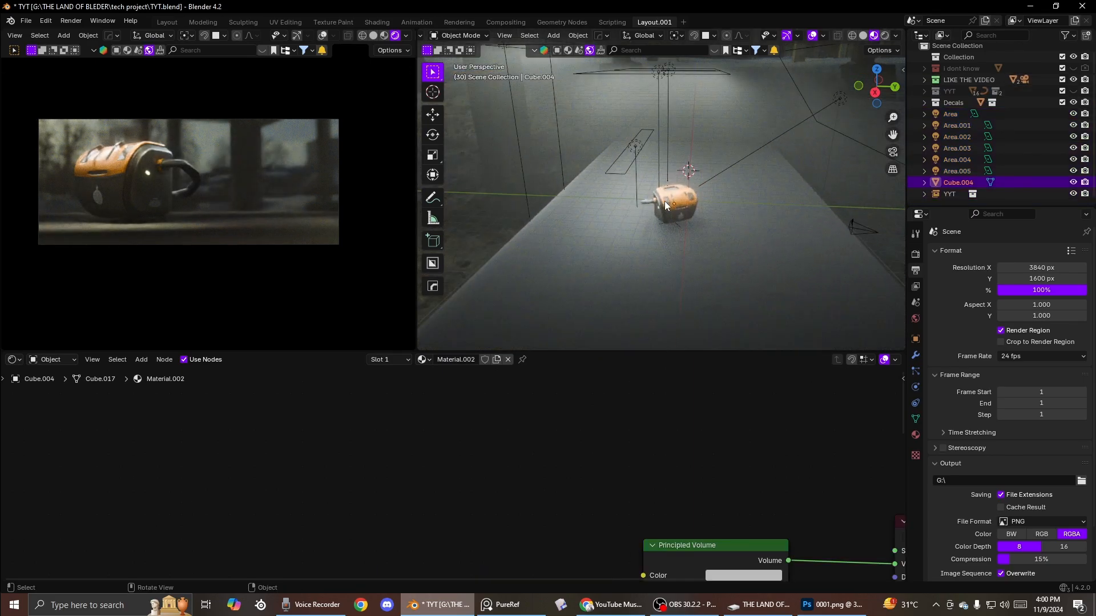
key(h)
key(ctrl+z)
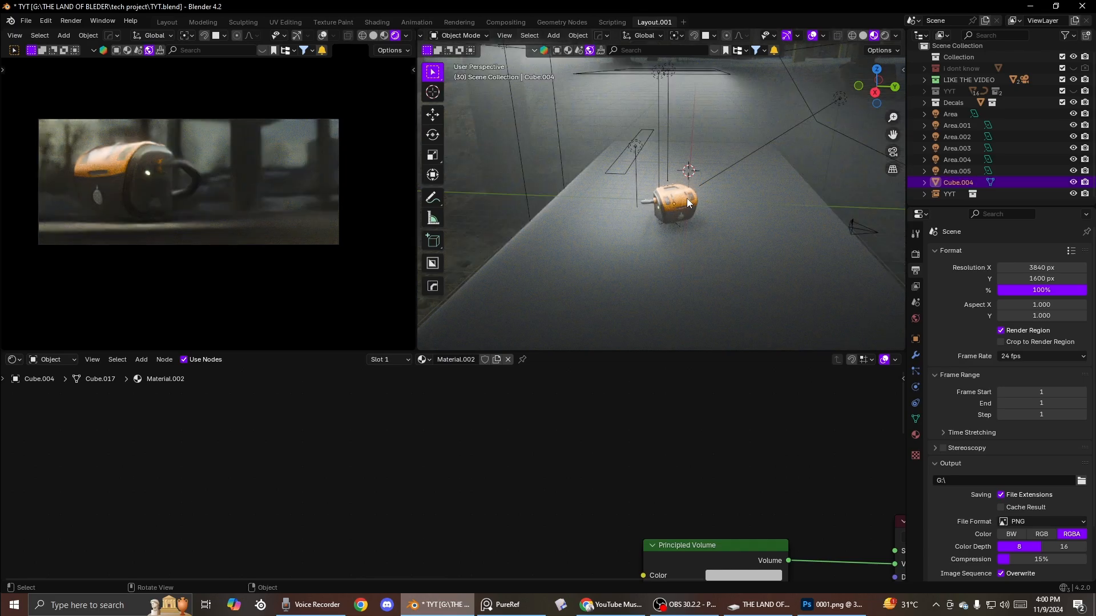
Step: Rename the volume cube Cube.004 as FIOG and make it unselectable in the viewport using the outliner's selectability toggle
click(990, 182)
double_click(961, 181)
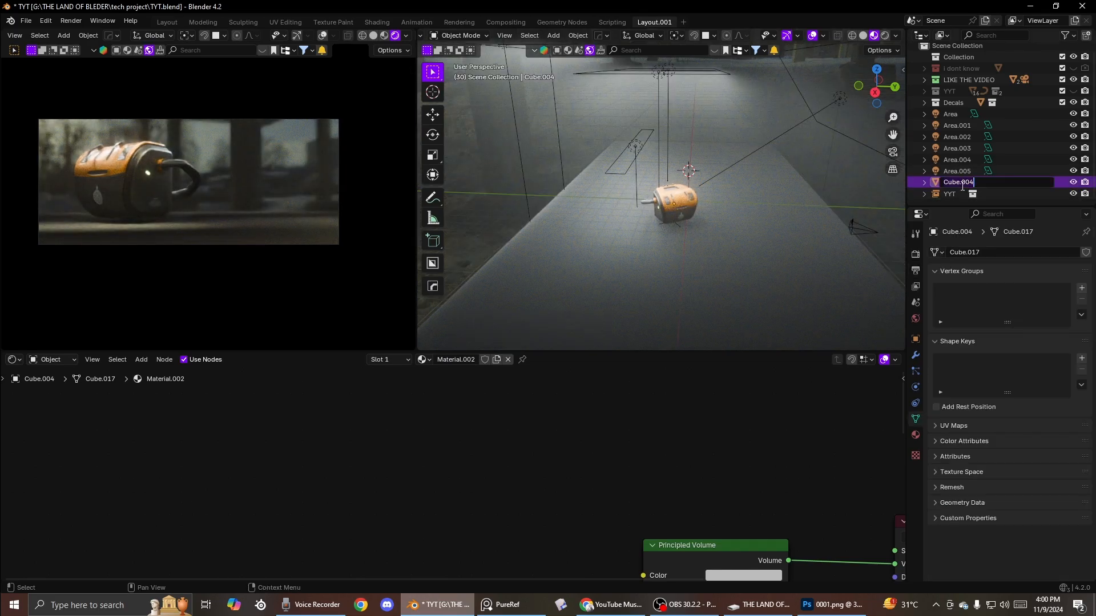
key(Return)
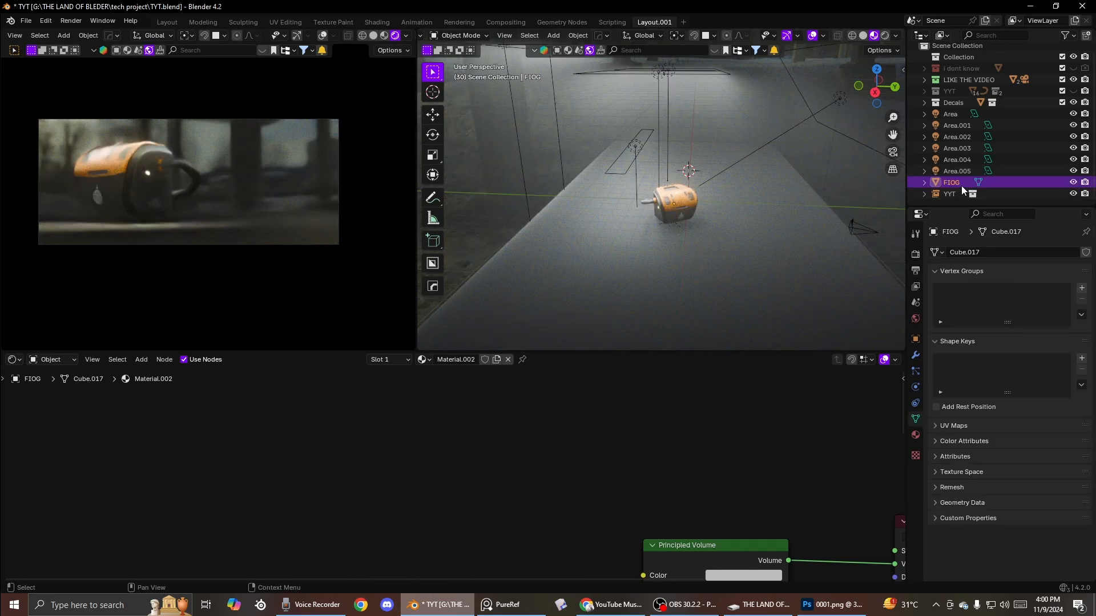
click(1064, 36)
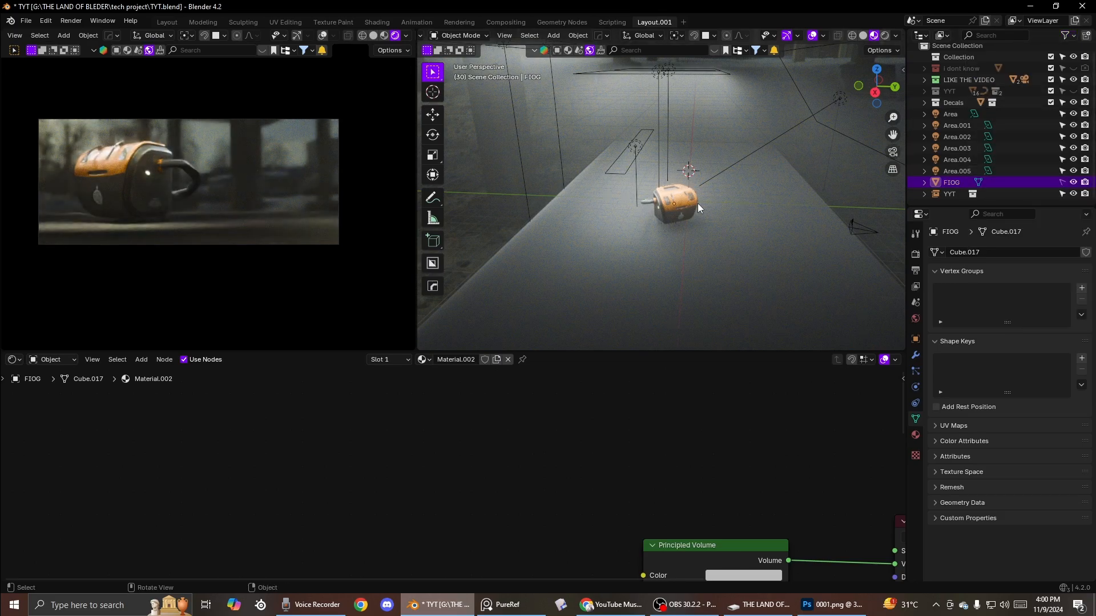
Step: Move all selectable scene objects, including the lights, to a new collection named 1 and hide that collection
key(a)
key(KP_Decimal)
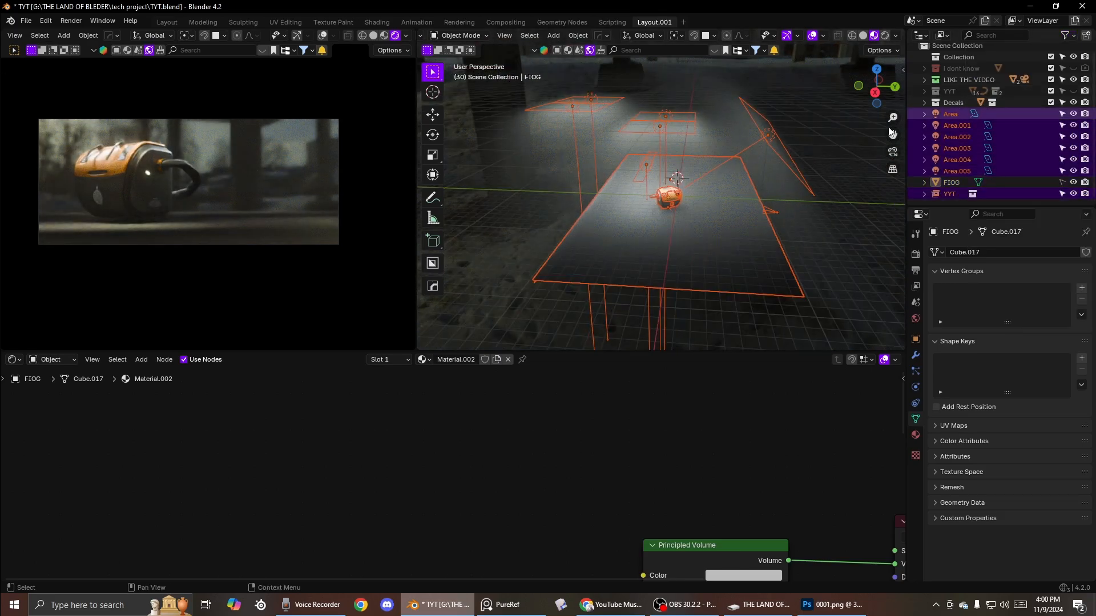
key(m)
click(632, 98)
text(1)
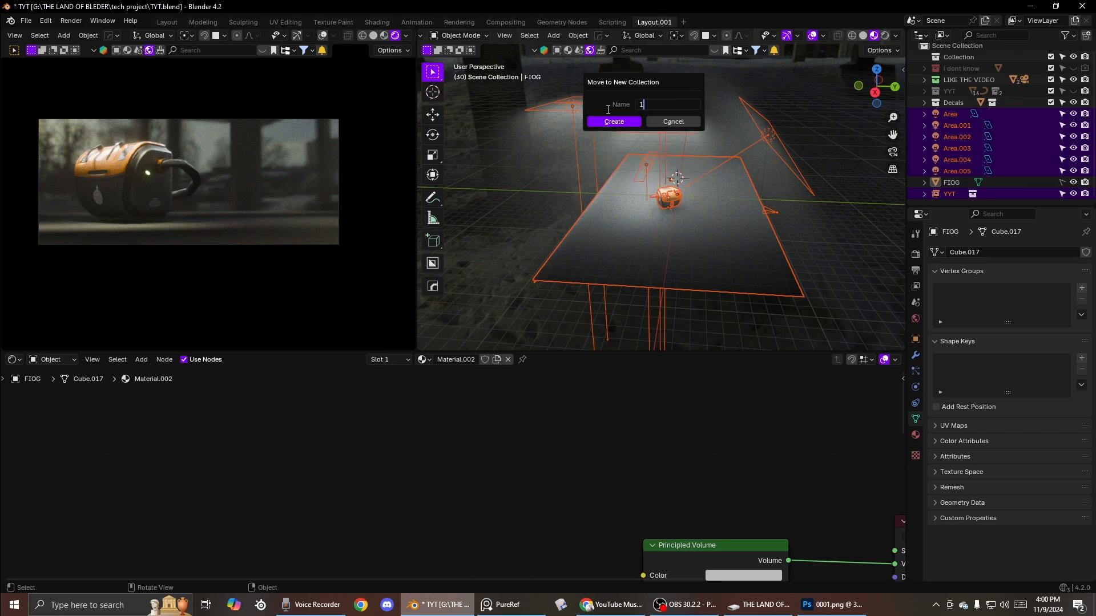
click(616, 121)
click(617, 122)
click(925, 114)
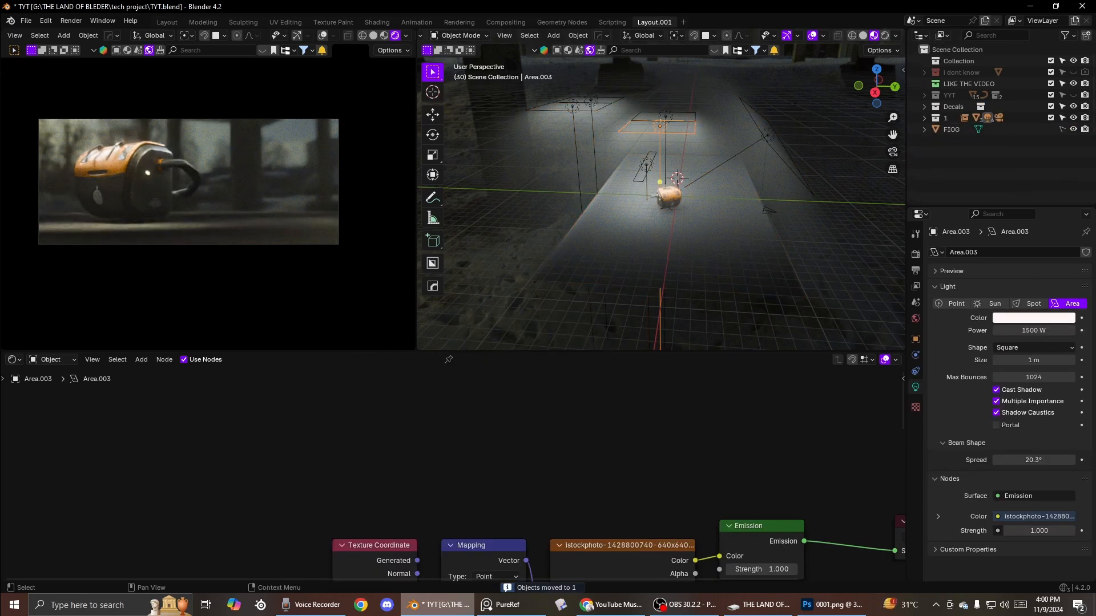
click(1073, 118)
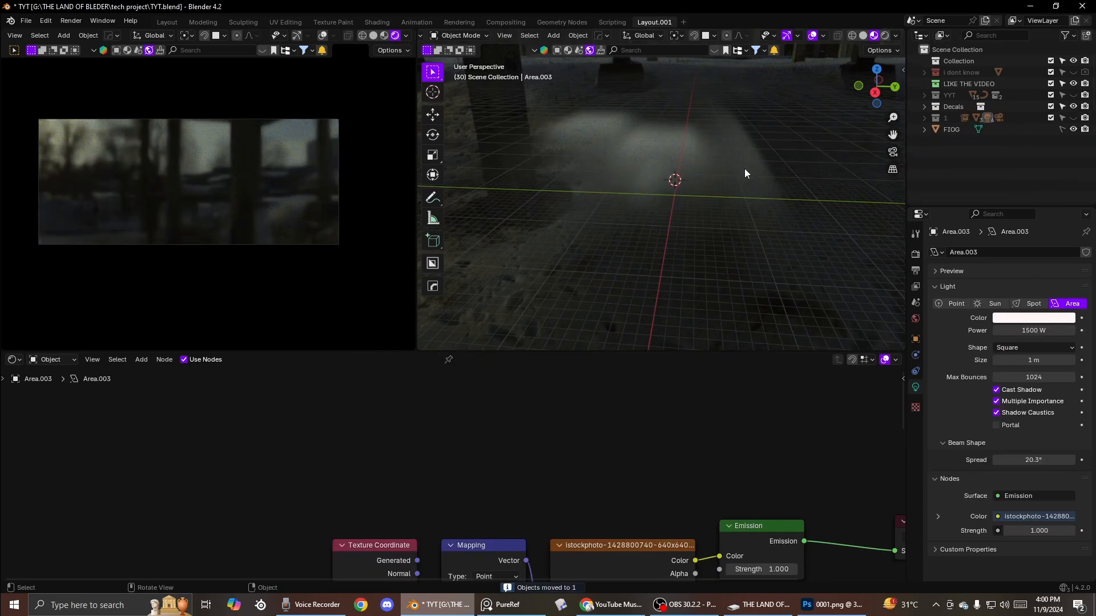
Step: Add a UV sphere and scale it up uniformly by about 28.6
middle_drag(744, 169, 680, 166)
key(shift+a)
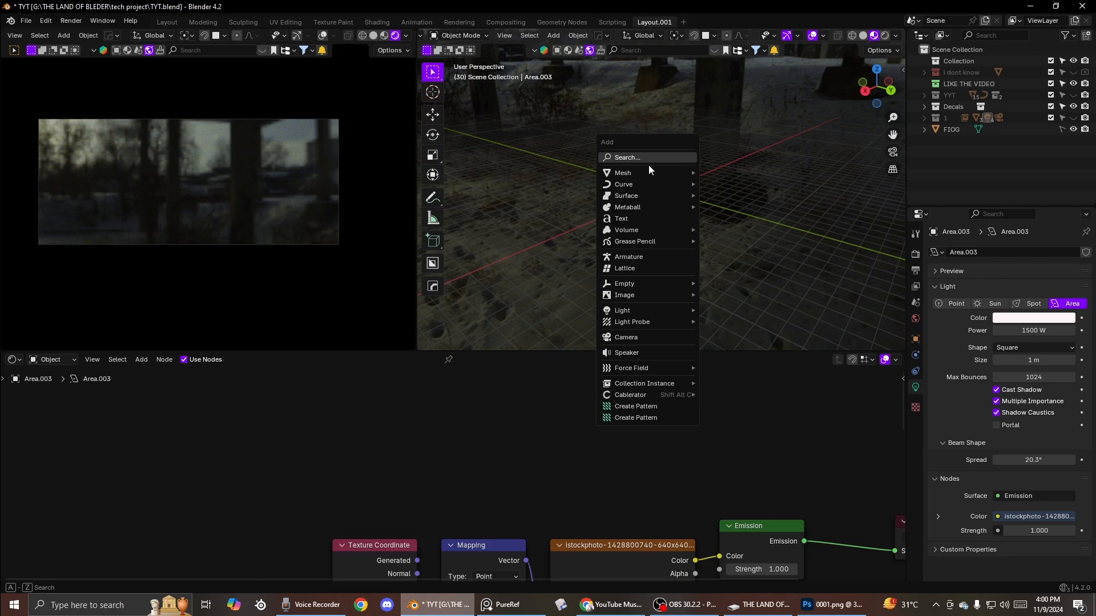
middle_drag(695, 110, 477, 147)
key(shift+a)
mouse_move(680, 166)
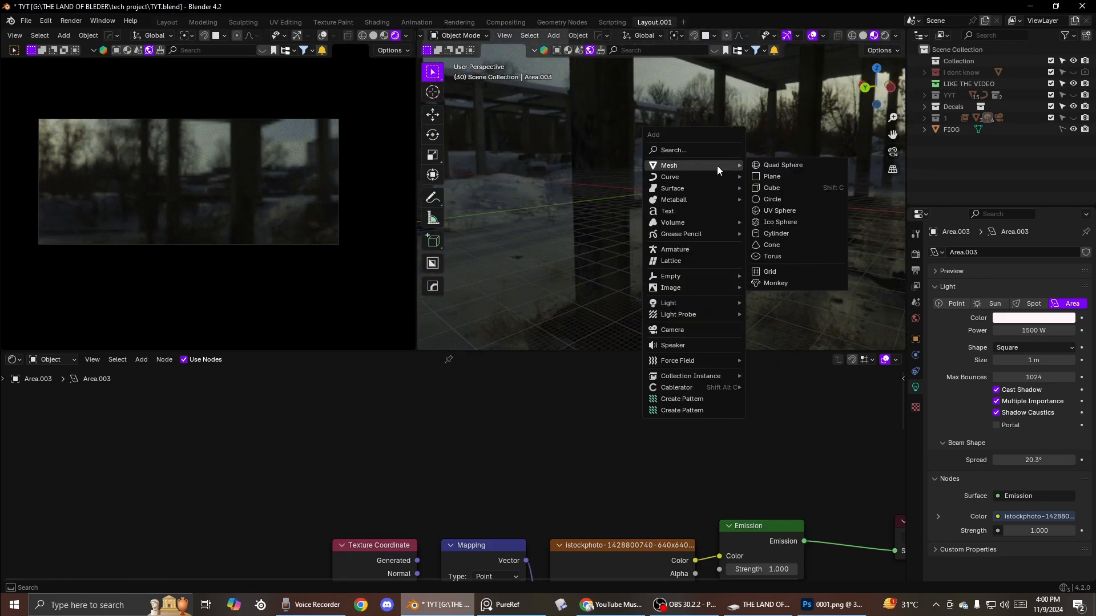
click(777, 211)
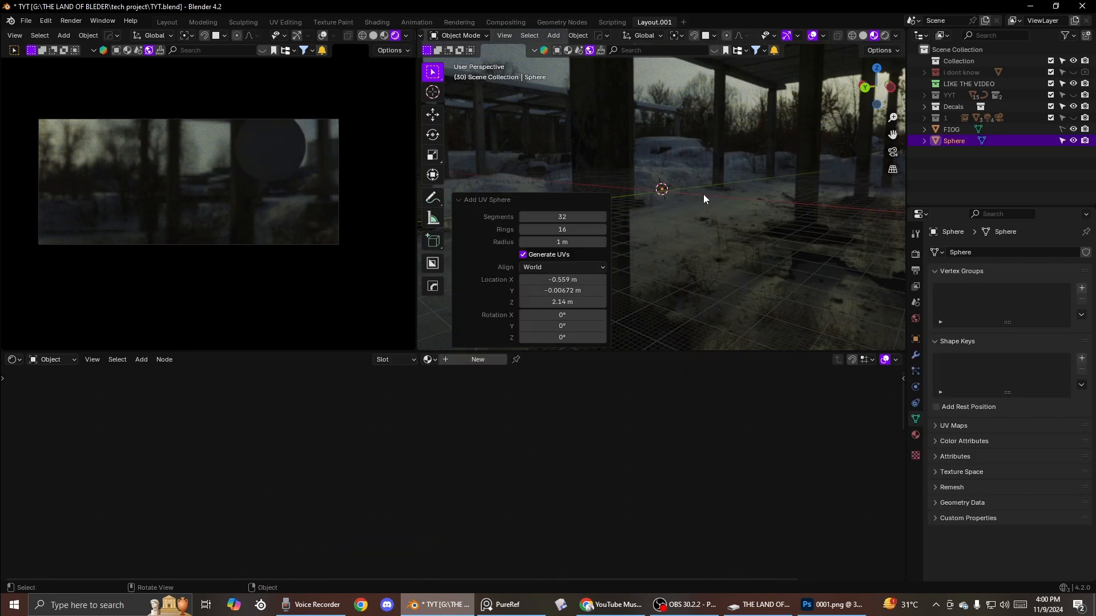
key(s)
click(797, 238)
scroll(742, 225, up, 5)
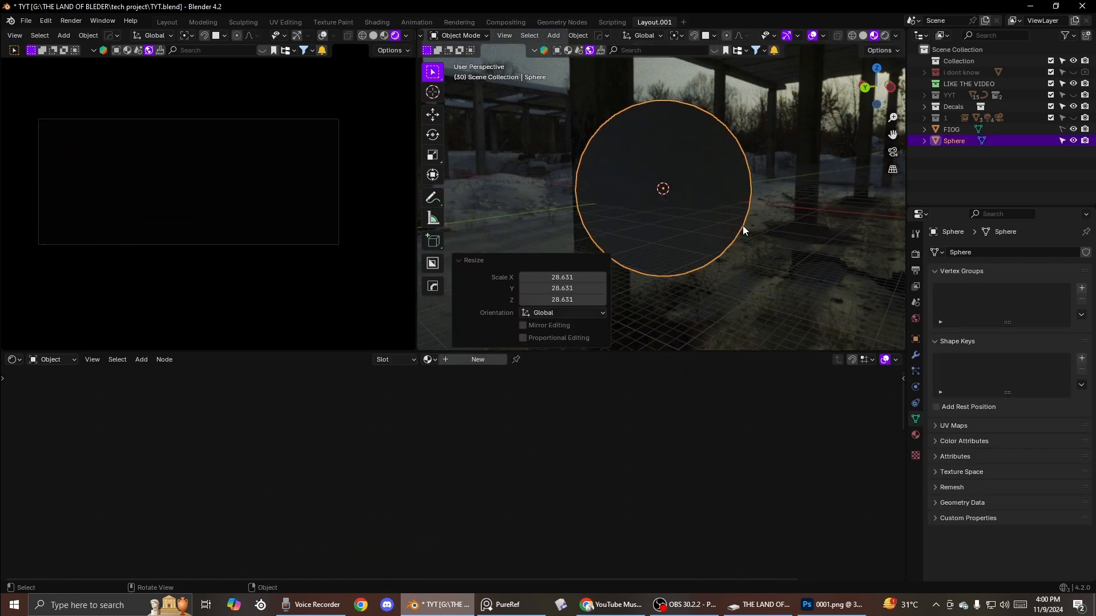
scroll(742, 225, up, 2)
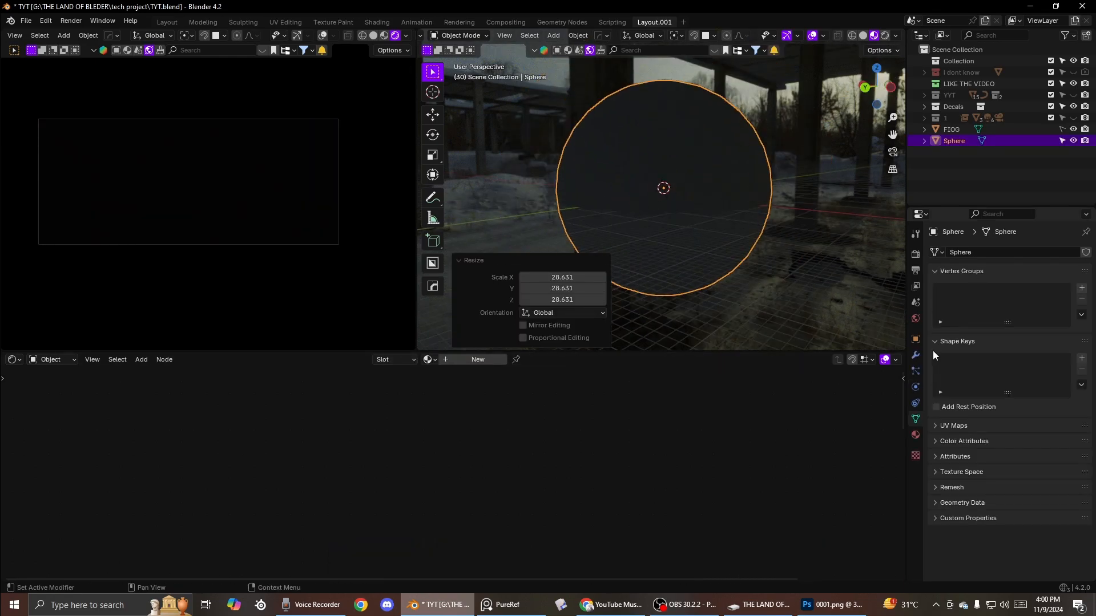
Step: Set the background strength of the Pylons world to 1.000
click(916, 319)
key(Return)
scroll(701, 314, down, 3)
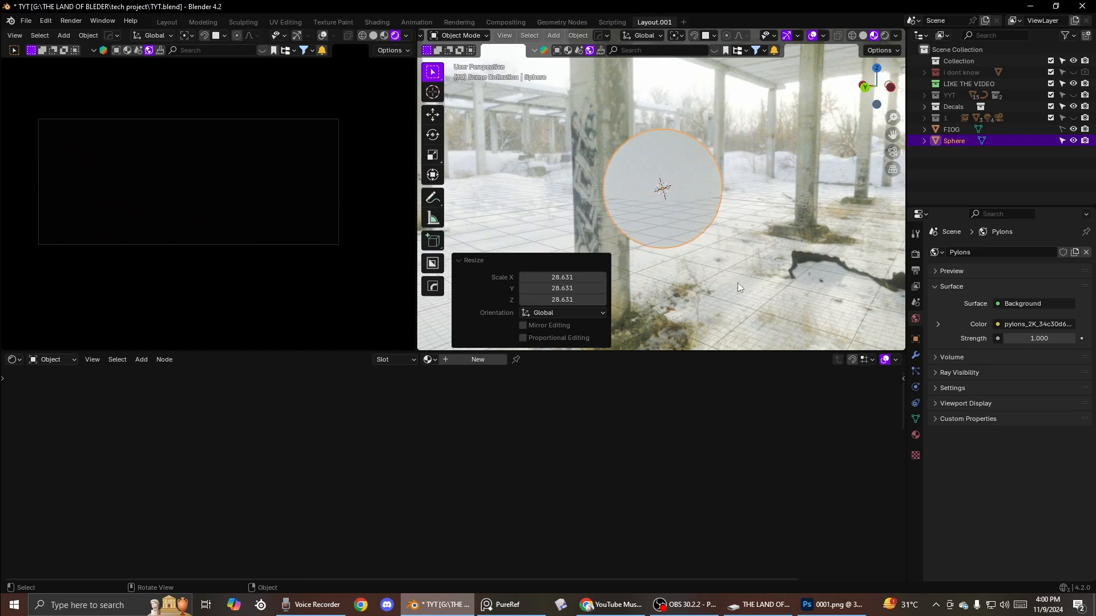
middle_drag(633, 252, 702, 262)
middle_drag(710, 192, 665, 185)
scroll(665, 185, up, 2)
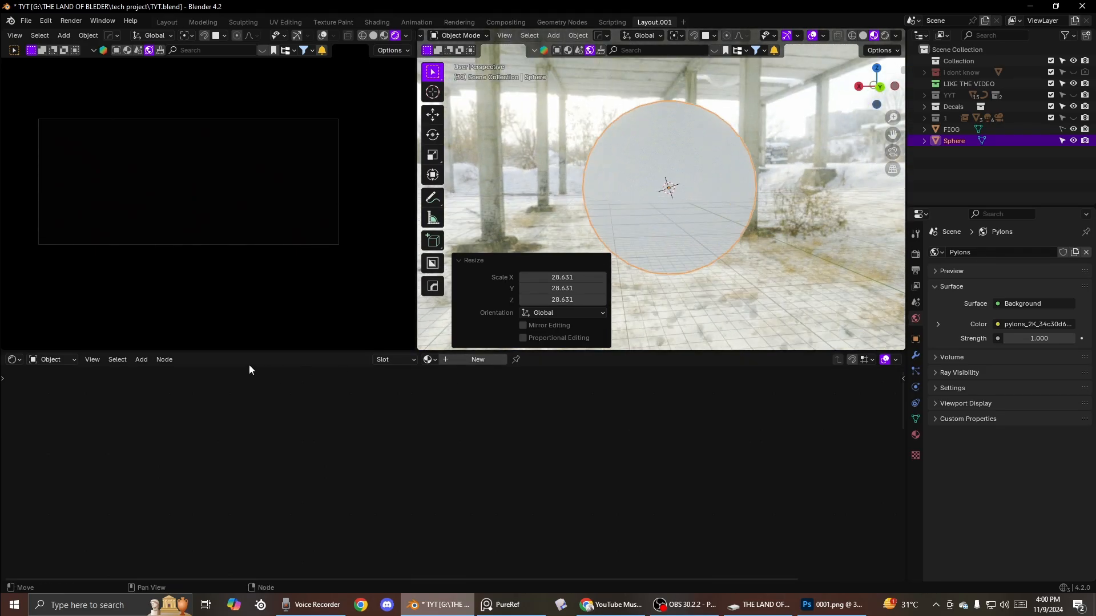
Step: Copy the image name from the world's environment texture node, and return the node editor to object shading
click(49, 360)
click(57, 400)
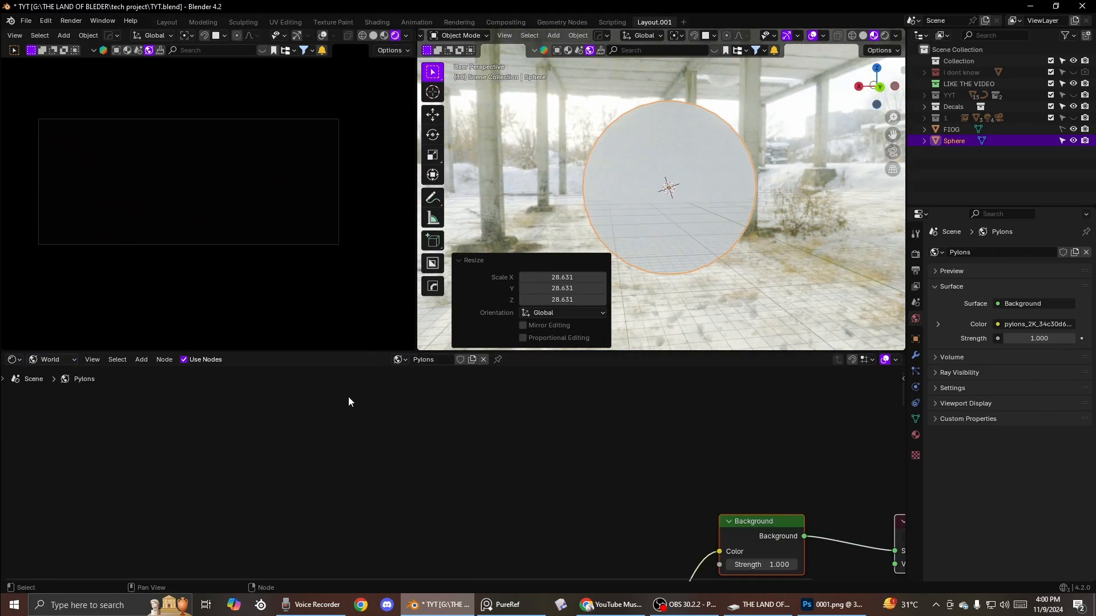
scroll(366, 423, down, 9)
middle_drag(413, 542, 457, 486)
scroll(460, 486, up, 5)
middle_drag(510, 537, 519, 487)
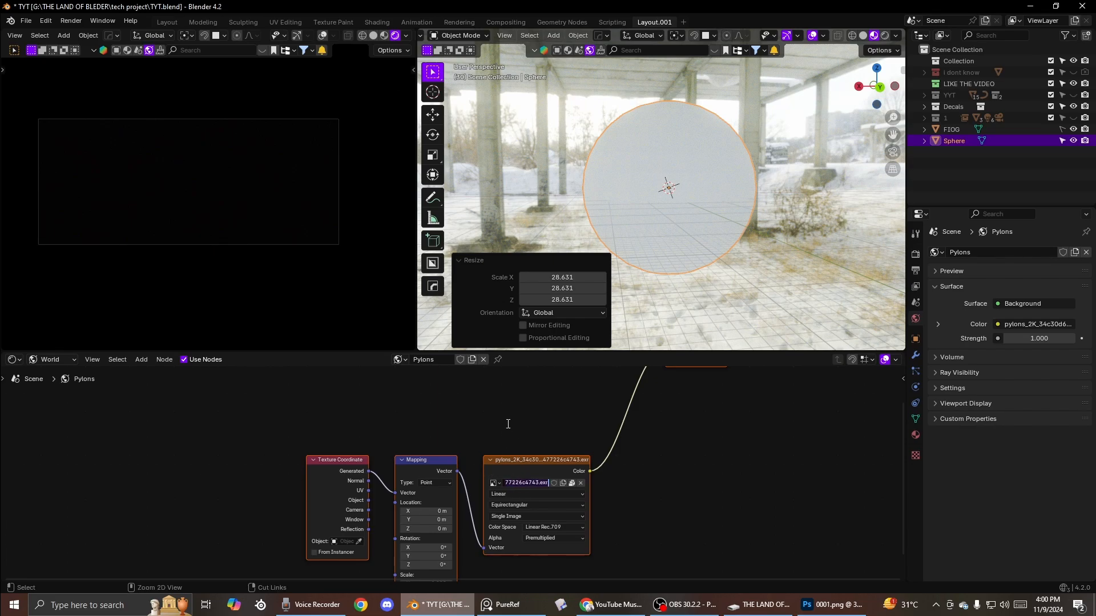
click(49, 359)
click(63, 384)
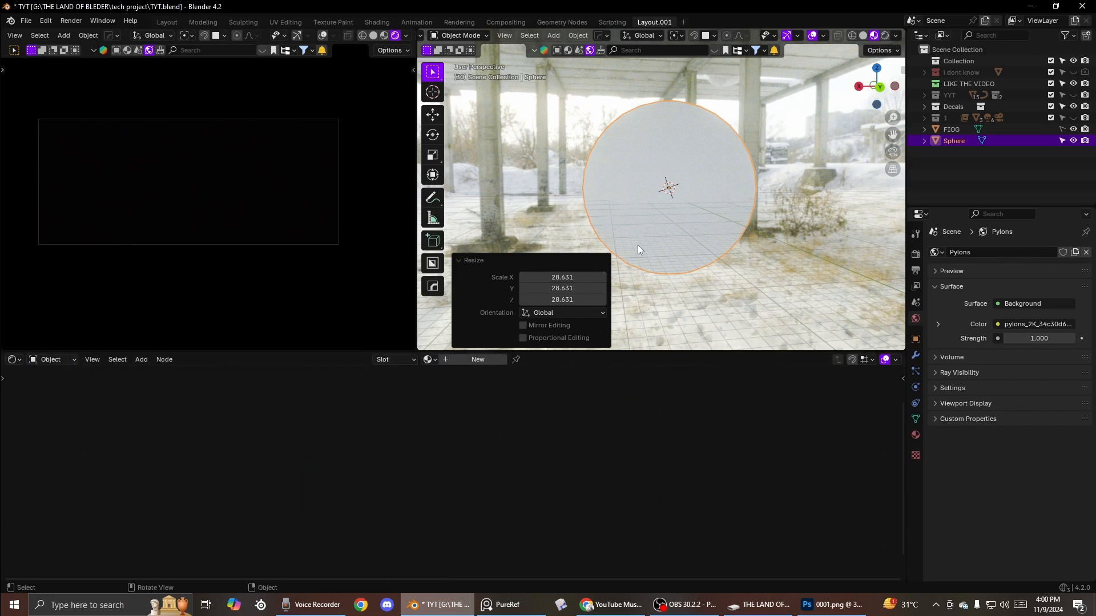
Step: Create a new material on the sphere and add an Image Texture node using the copied pylons_2K EXR image
click(466, 363)
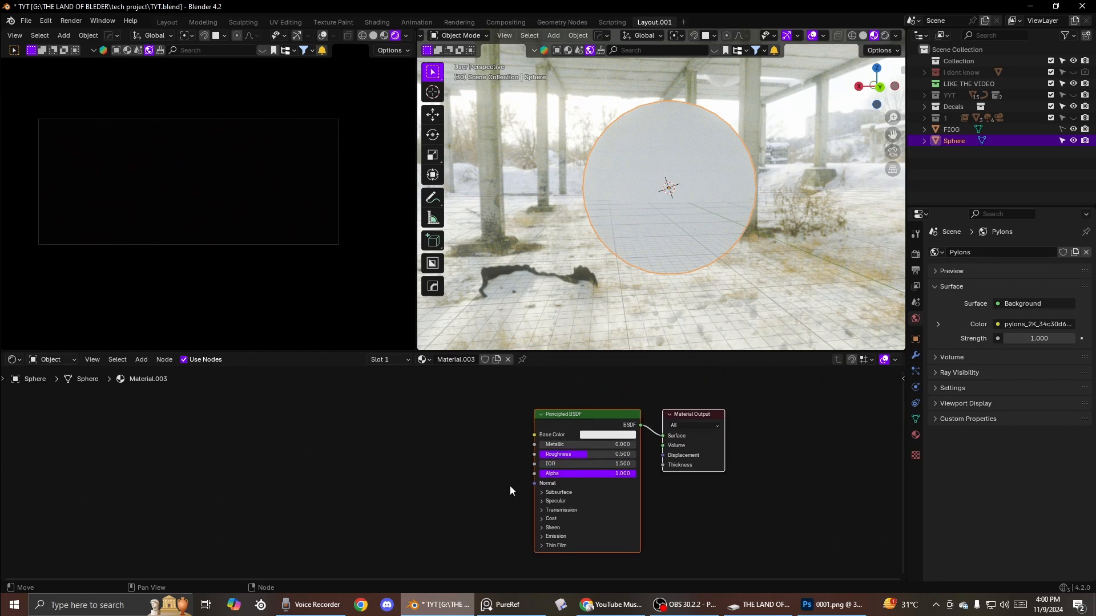
key(F3)
text(IM)
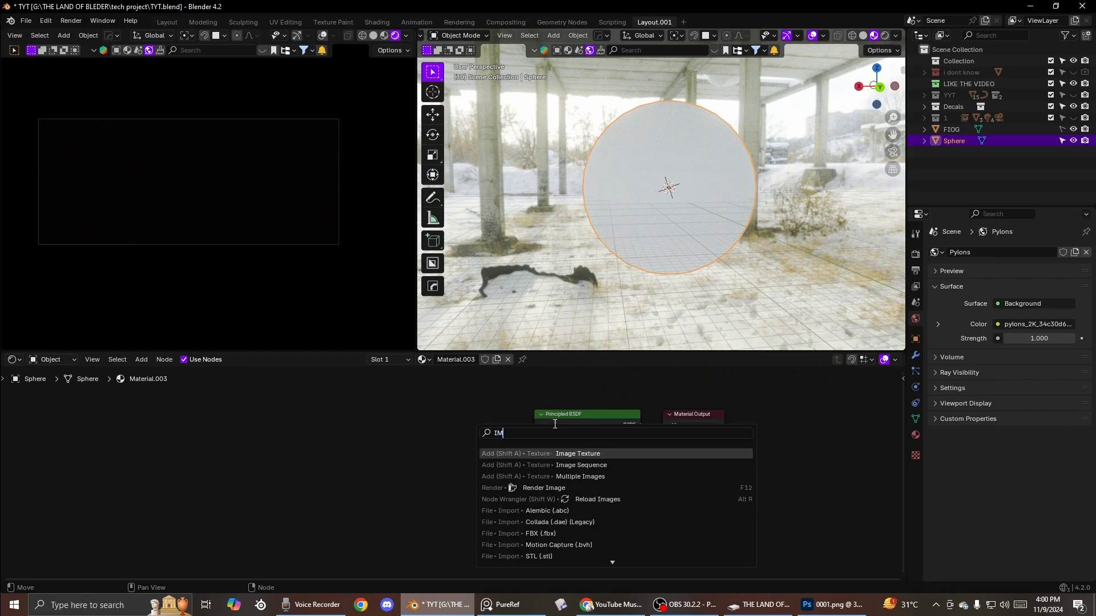
click(572, 451)
click(379, 423)
click(385, 456)
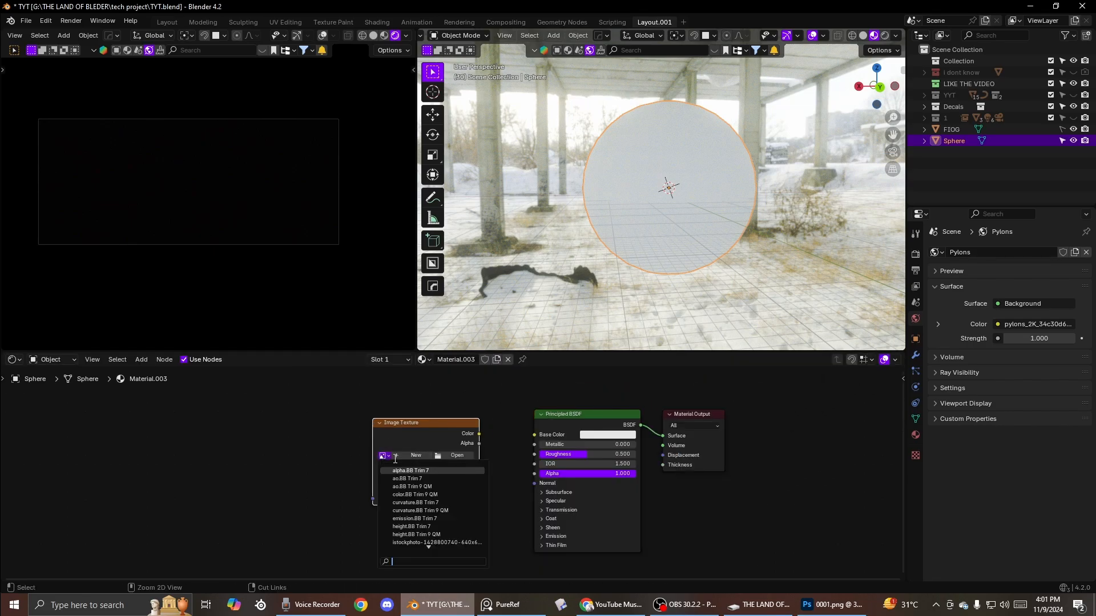
key(ctrl+v)
click(426, 470)
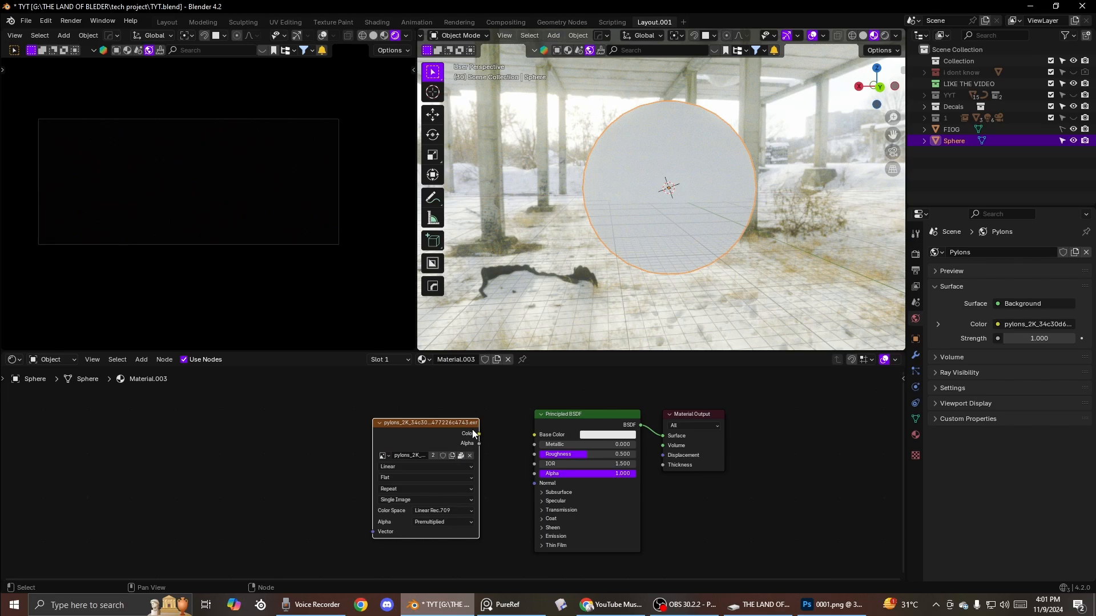
Step: Link the pylons image Color to the Principled BSDF Base Color and add Texture Coordinate and Mapping nodes to the image
drag(522, 438, 525, 438)
drag(419, 430, 414, 424)
scroll(674, 221, up, 2)
middle_drag(688, 217, 727, 234)
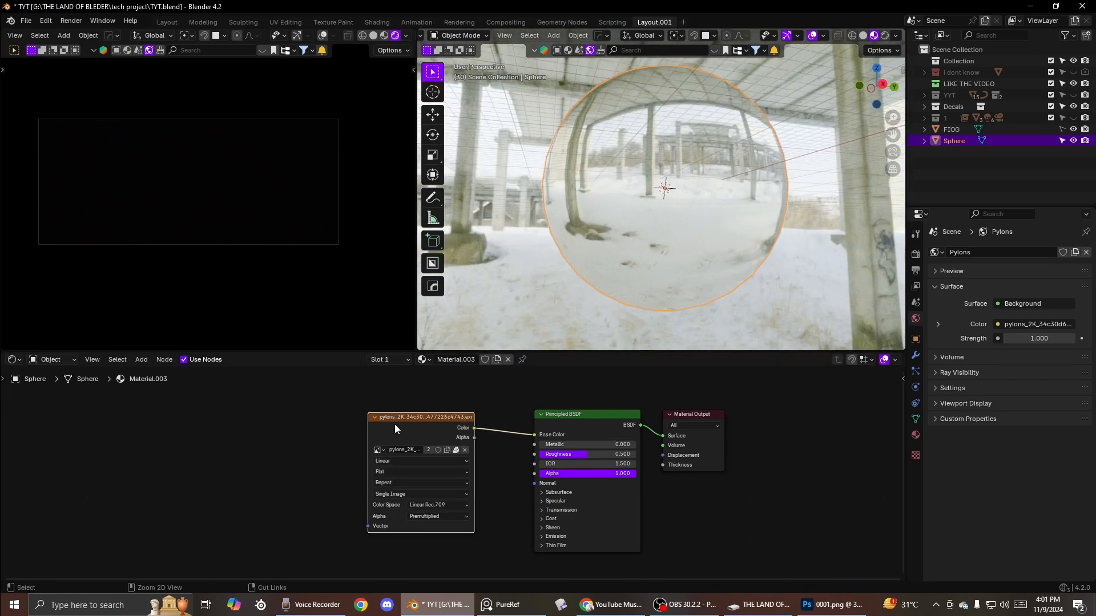
key(ctrl+t)
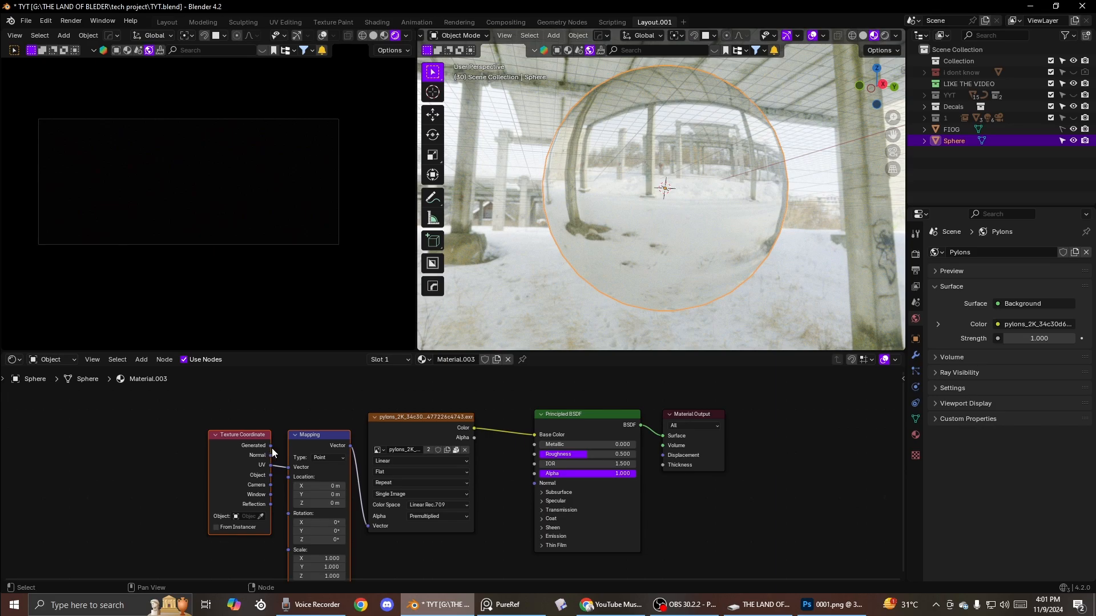
Step: Select the lower half of the sphere from the side view and flatten it by scaling to 0 along Z
middle_drag(576, 263, 555, 194)
key(Tab)
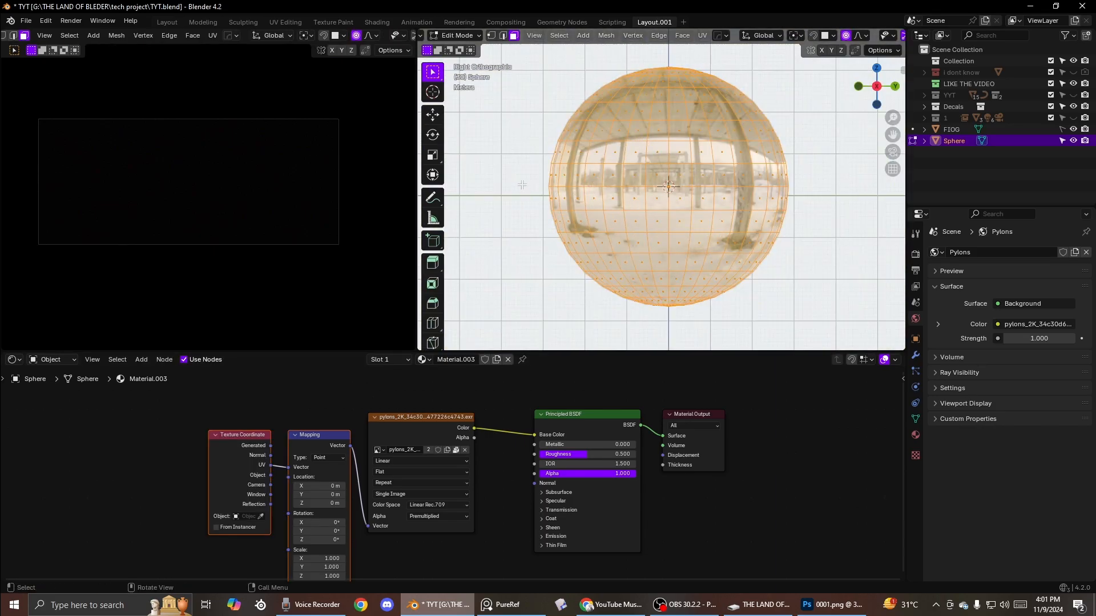
drag(543, 188, 799, 342)
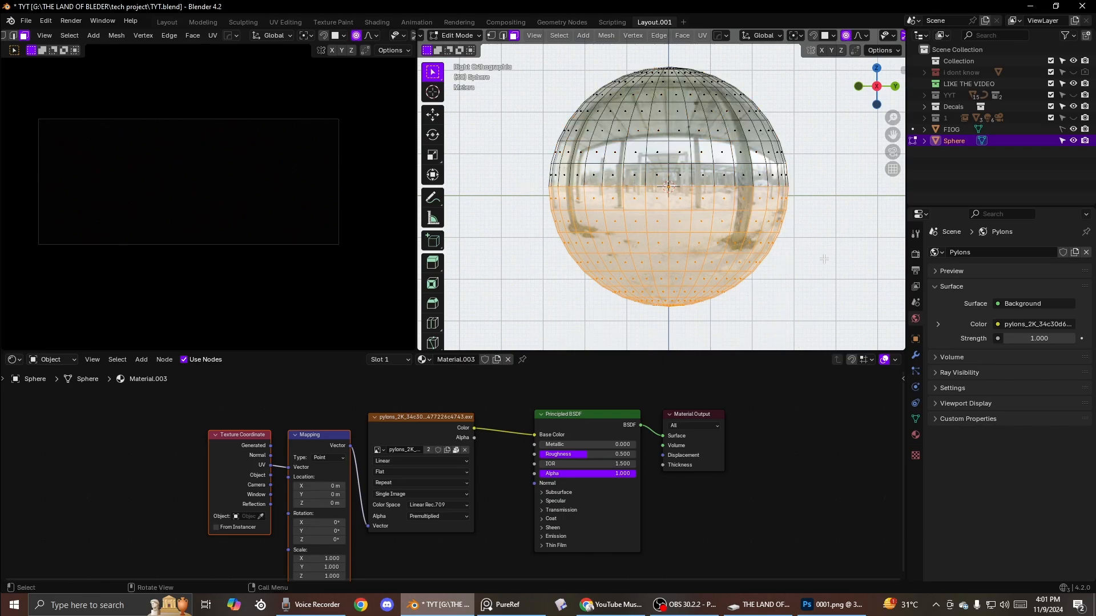
key(s)
key(z)
key(9)
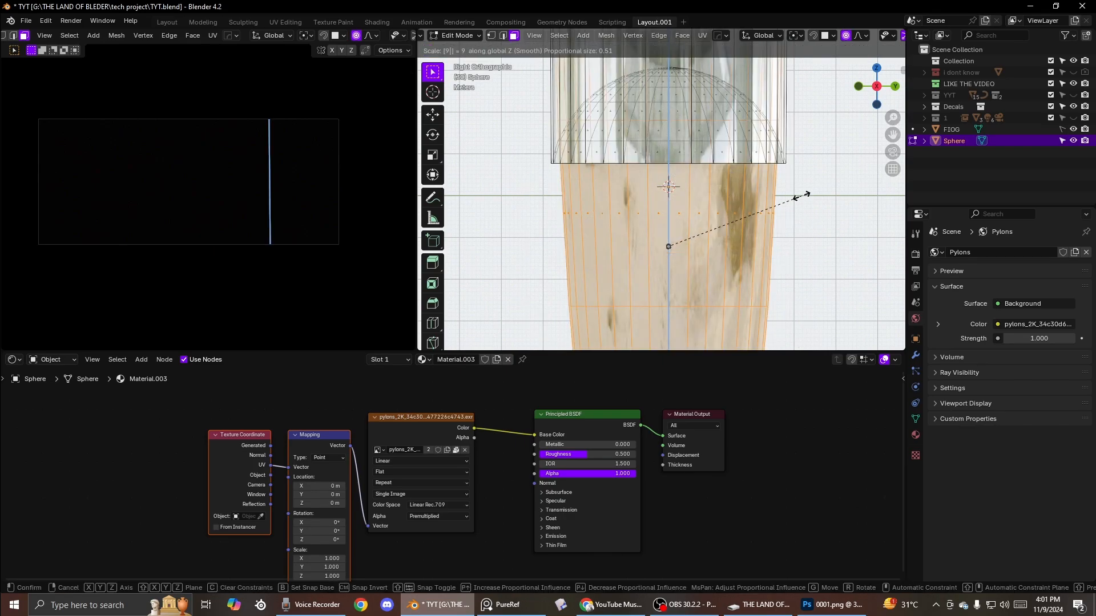
key(BackSpace)
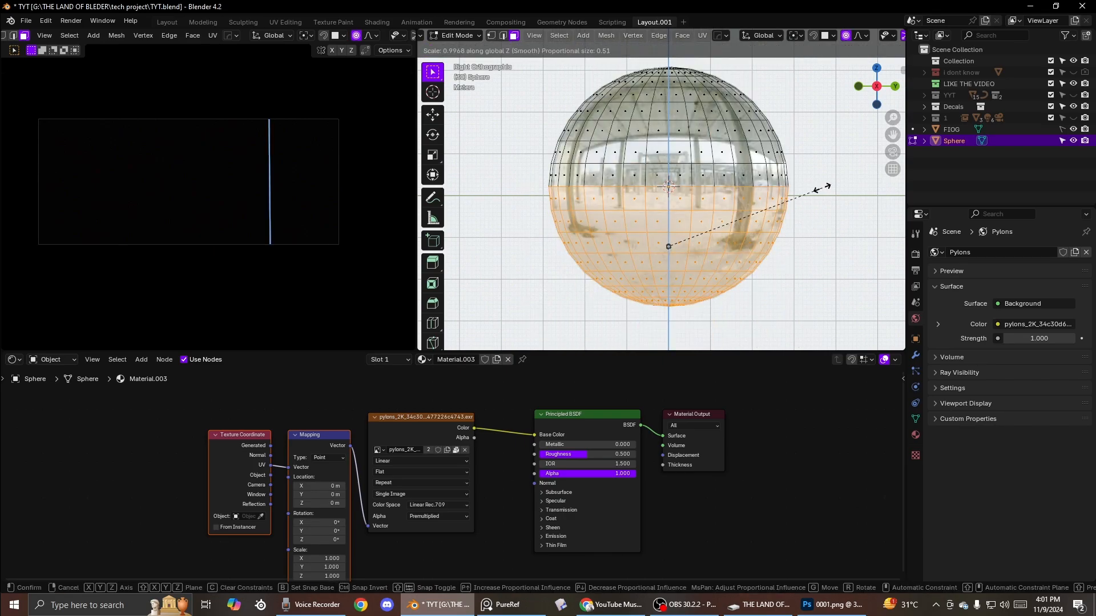
key(0)
click(822, 187)
Step: Hide the flattened lower faces of the sphere mesh
key(h)
scroll(695, 250, up, 1)
key(z)
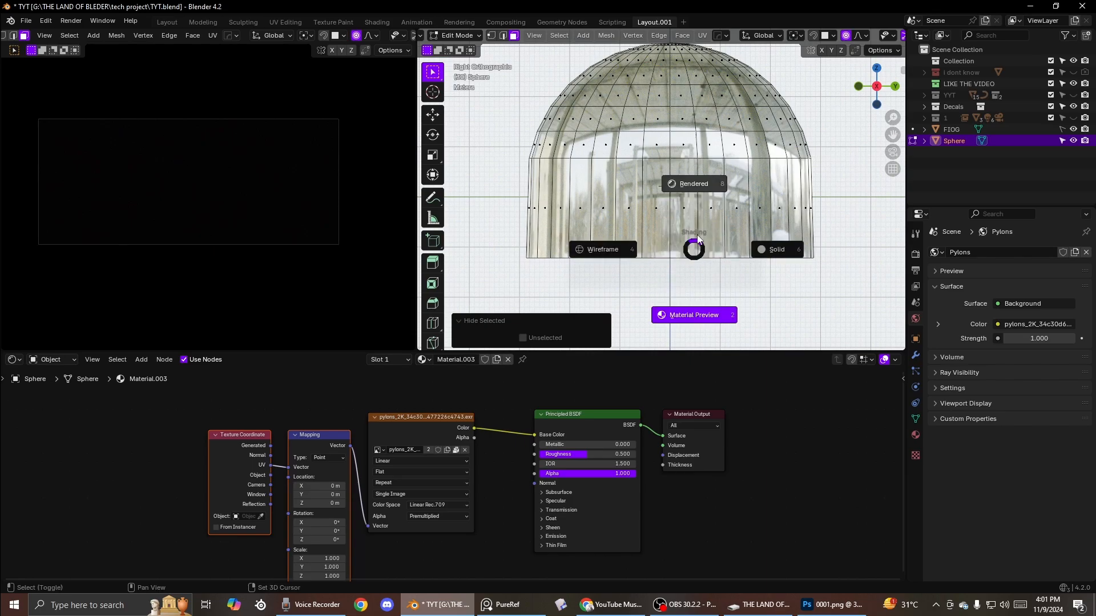
right_click(697, 234)
shift+right_click(697, 234)
key(z)
right_click(698, 226)
right_click(699, 226)
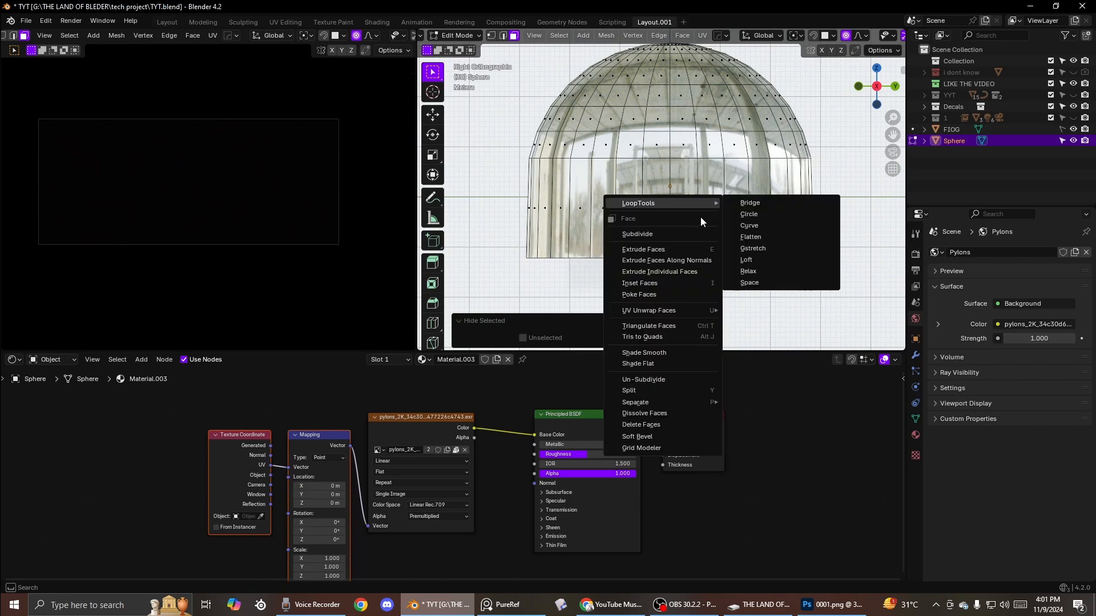
scroll(679, 228, down, 3)
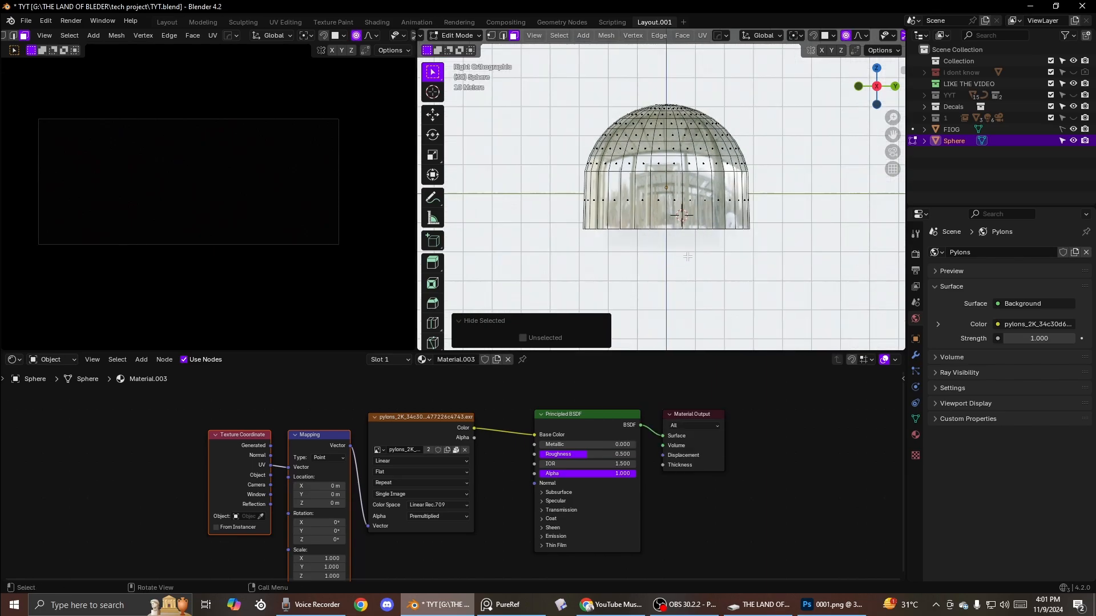
Step: Move the dome's bottom ring of vertices up about 11.9 m along Z and leave Edit Mode
key(1)
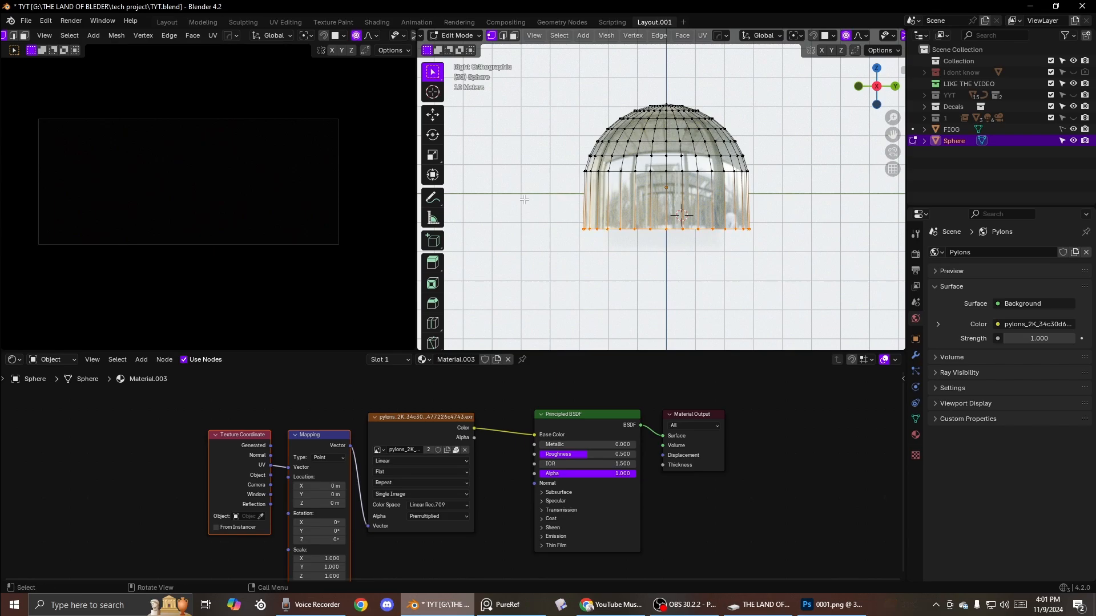
key(g)
key(z)
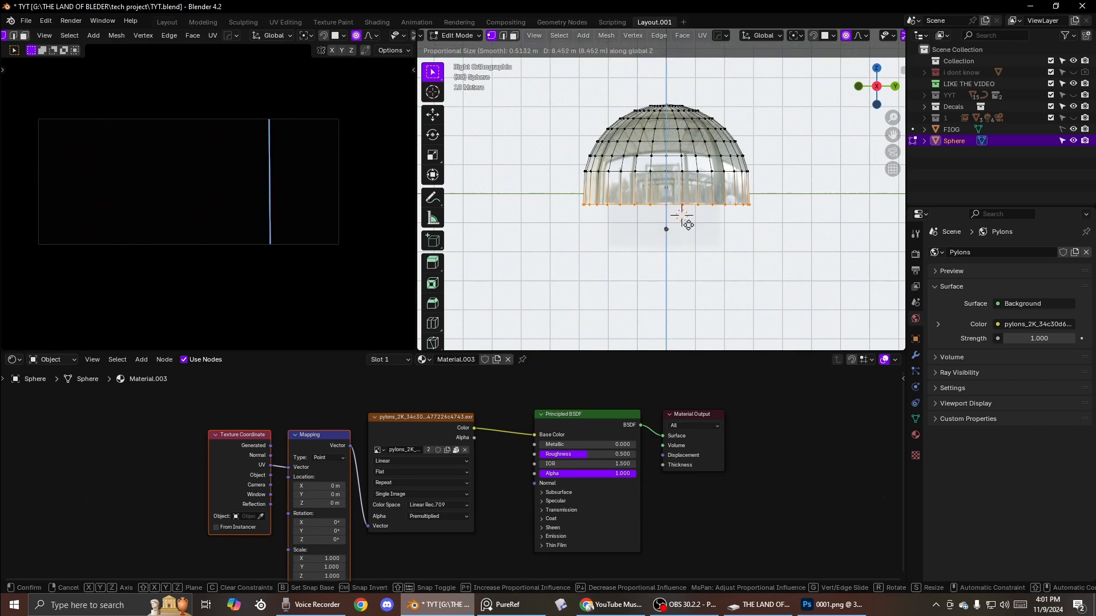
click(682, 215)
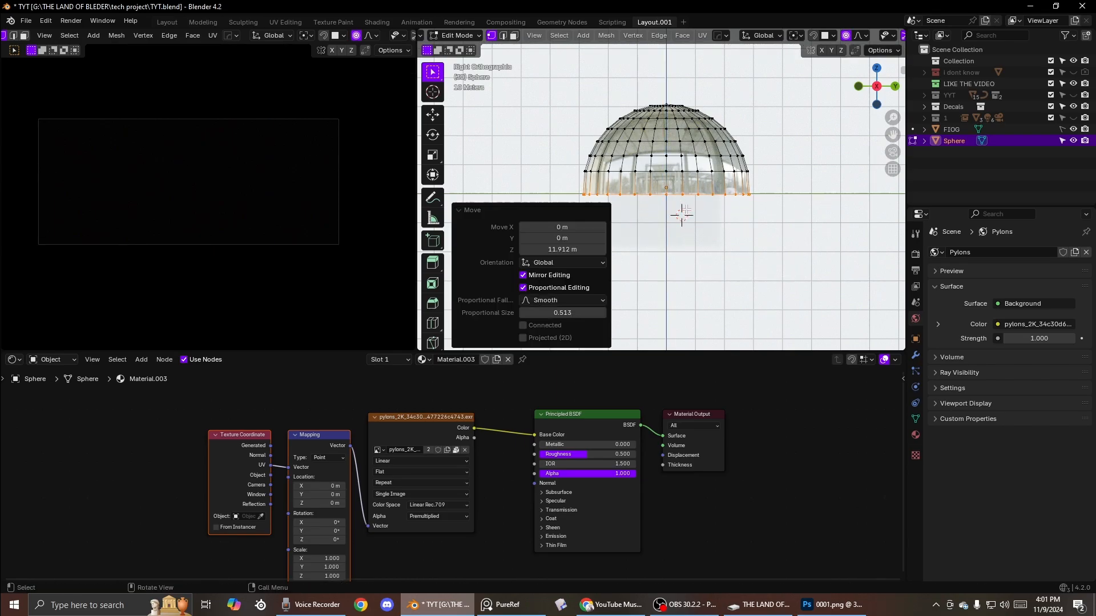
scroll(685, 211, up, 5)
key(Tab)
scroll(691, 186, down, 5)
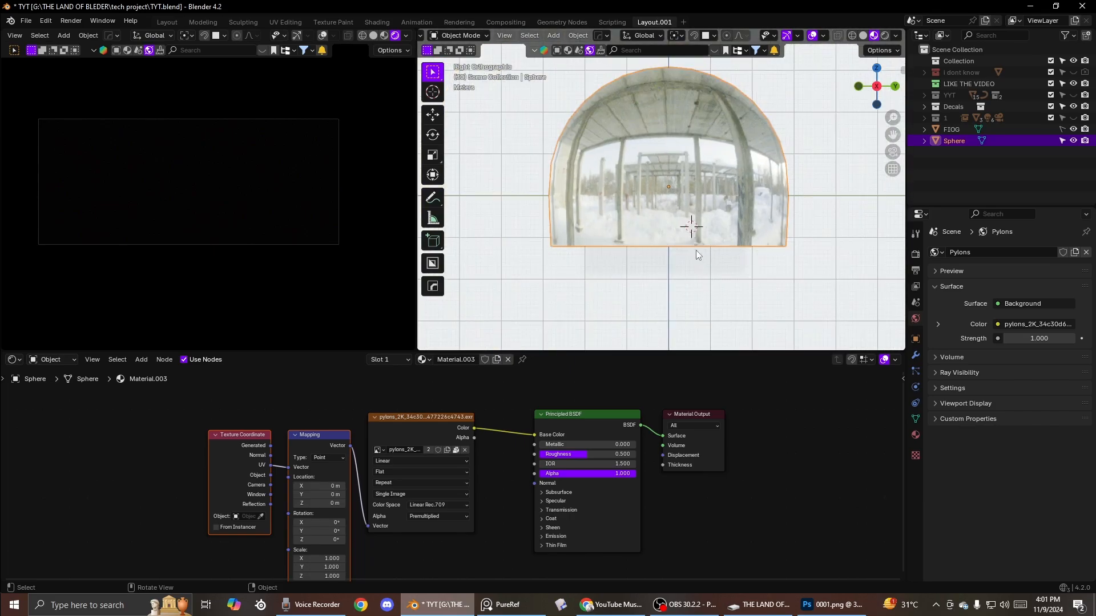
Step: Undo the upward move of the bottom ring in Edit Mode and reveal the hidden flattened faces
mouse_move(696, 250)
middle_down()
mouse_move(690, 221)
mouse_move(685, 242)
middle_up()
key(Tab)
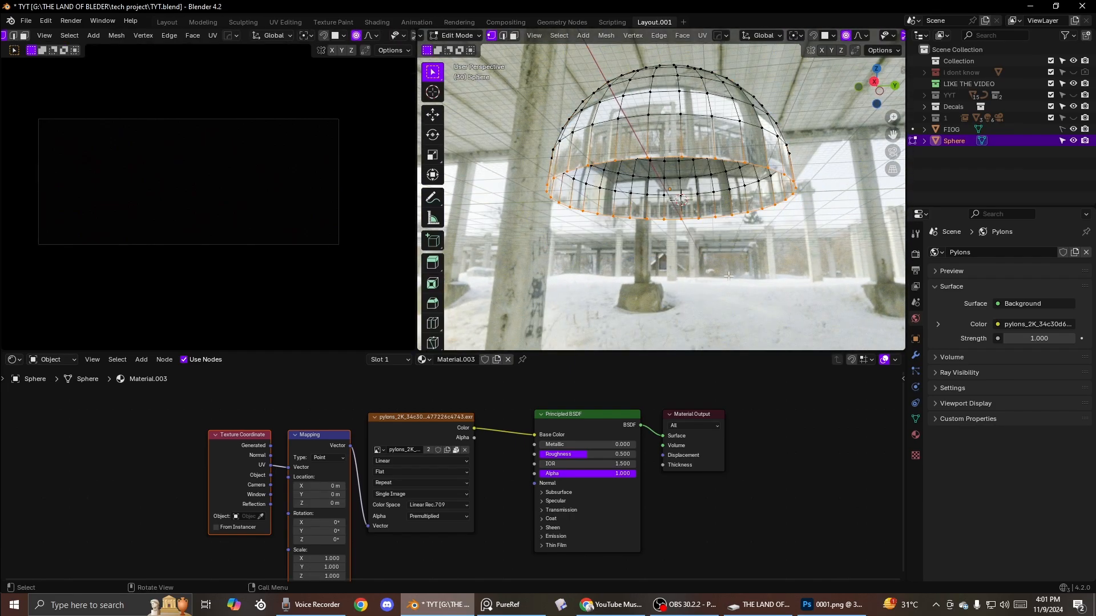
key(ctrl+z)
key(ctrl+z)
key(ctrl+z)
key(alt+h)
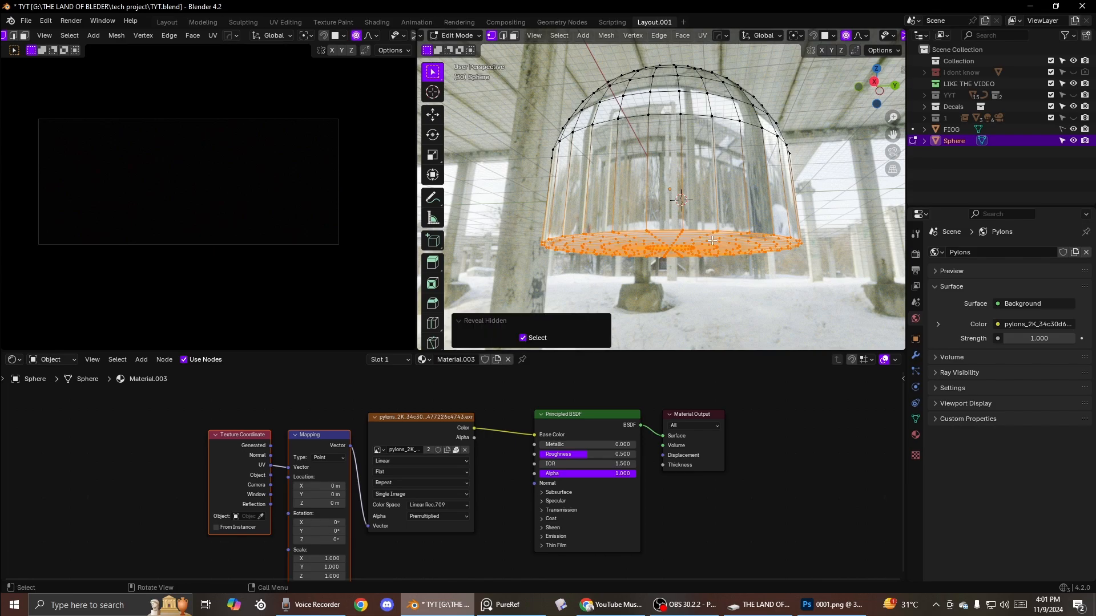
Step: Move the dome's flattened base up along Z to about the level of the world origin
scroll(713, 243, down, 3)
key(g)
key(z)
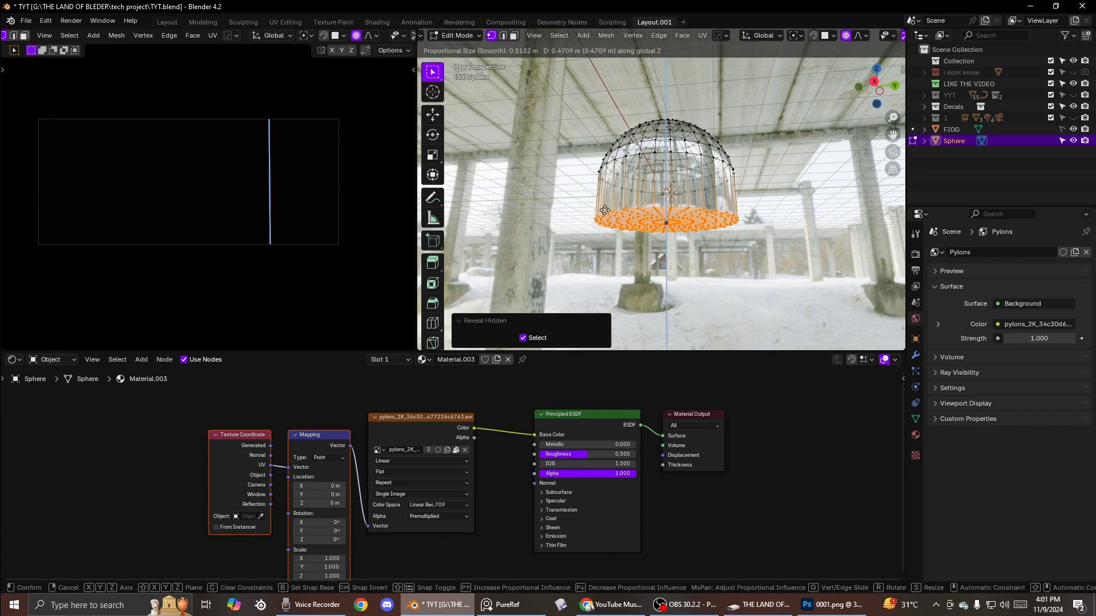
click(606, 197)
alt+middle_drag(606, 199, 623, 202)
scroll(628, 203, up, 5)
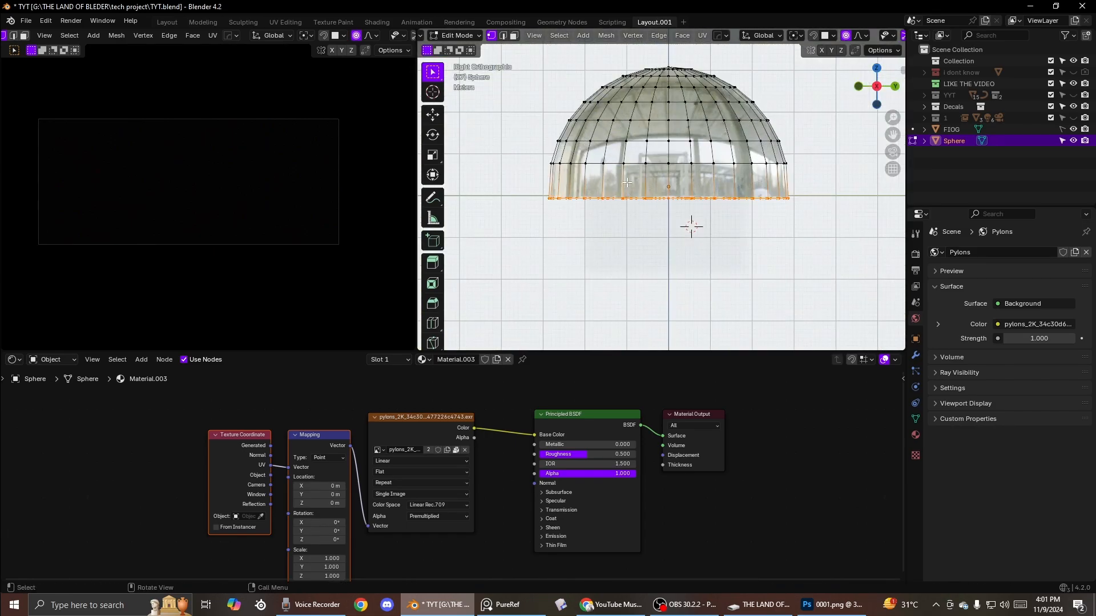
Step: Raise the dome's bottom vertices about 0.55 m along local Z with proportional editing, return to Object Mode and select the dome
key(g)
key(z)
key(z)
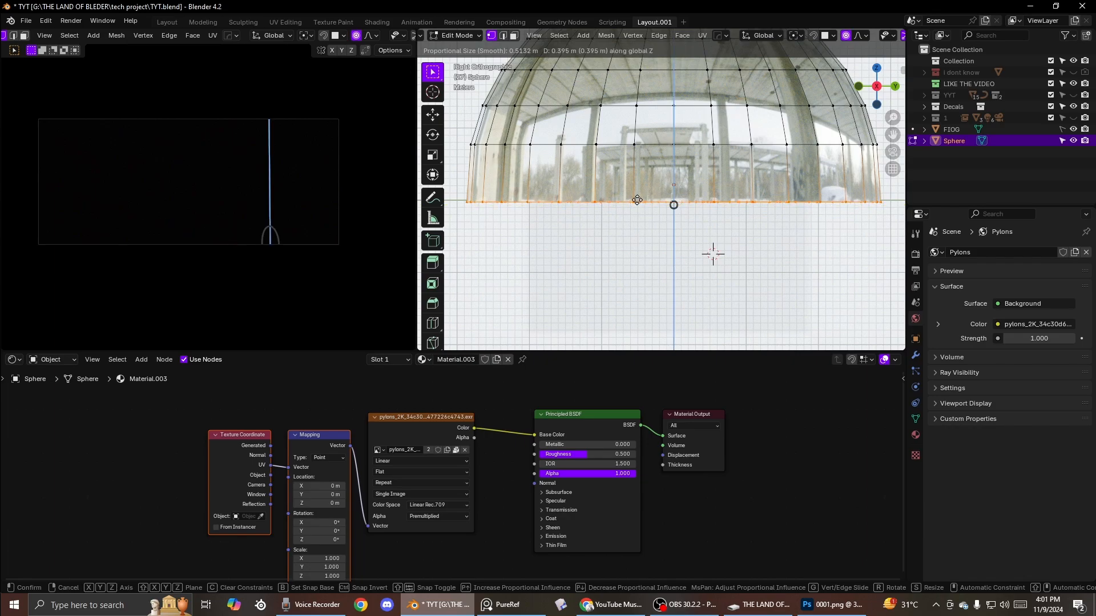
click(637, 189)
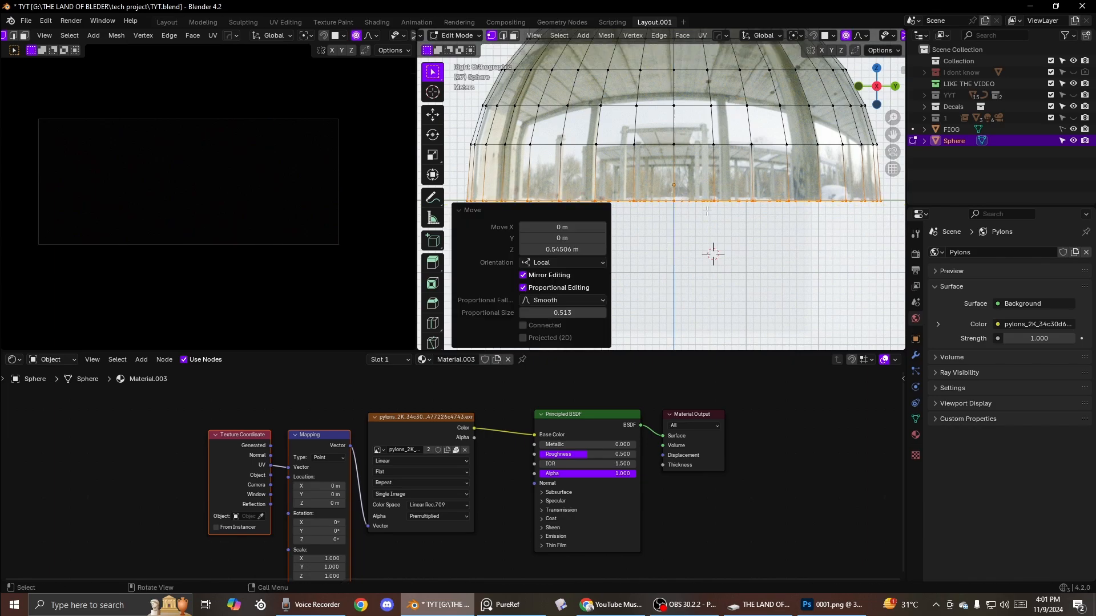
key(Tab)
click(721, 153)
Step: Feed the Mapping node of the dome's material from the Generated texture coordinates instead of UV
scroll(720, 153, up, 6)
middle_drag(720, 153, 734, 215)
scroll(463, 445, up, 1)
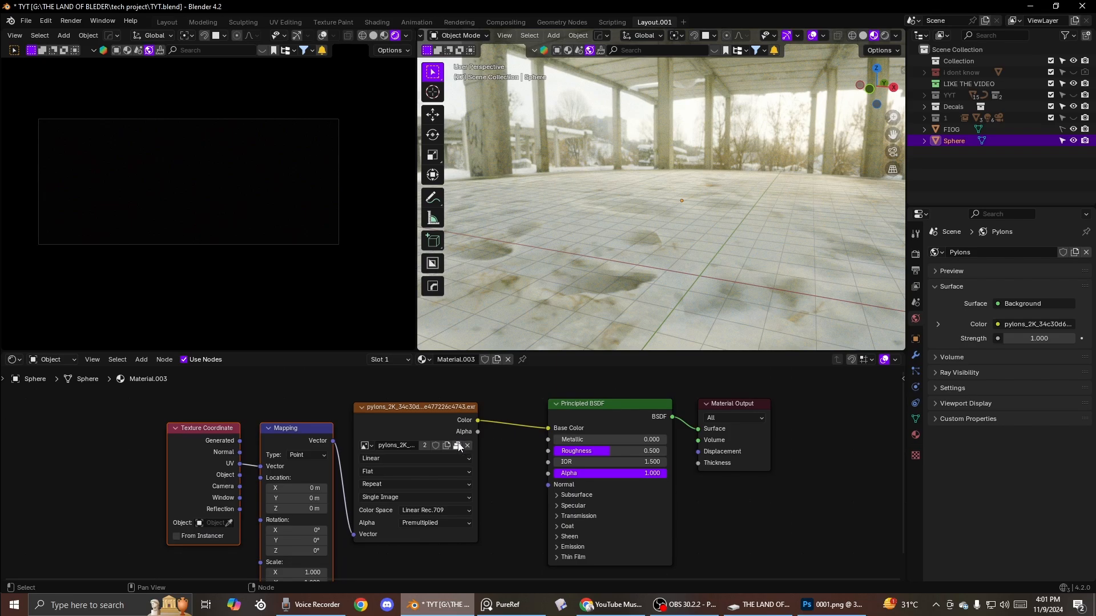
middle_drag(287, 480, 408, 466)
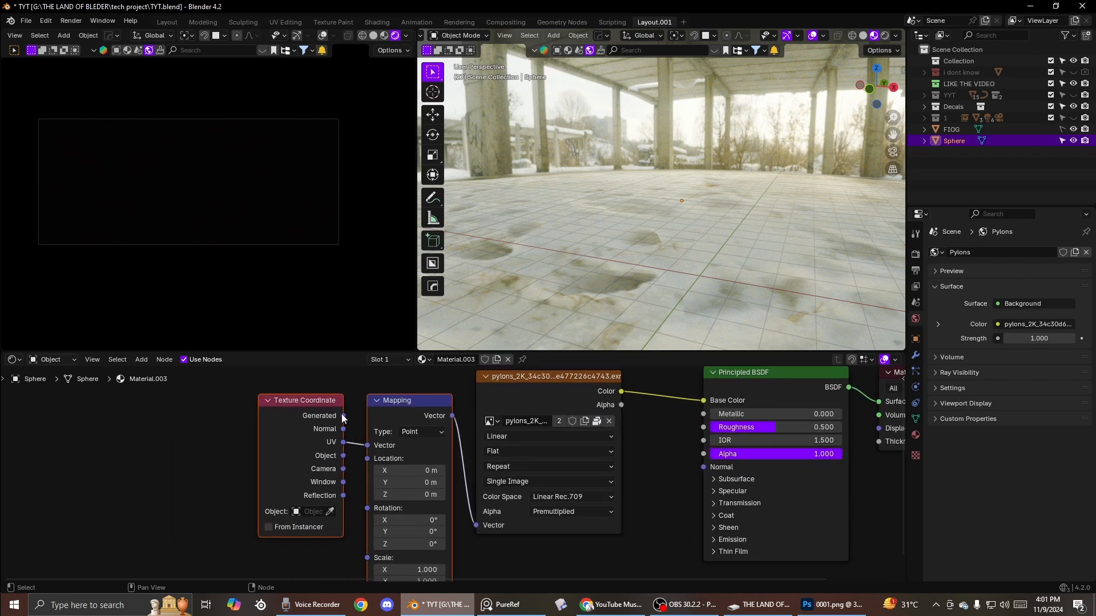
drag(362, 440, 365, 445)
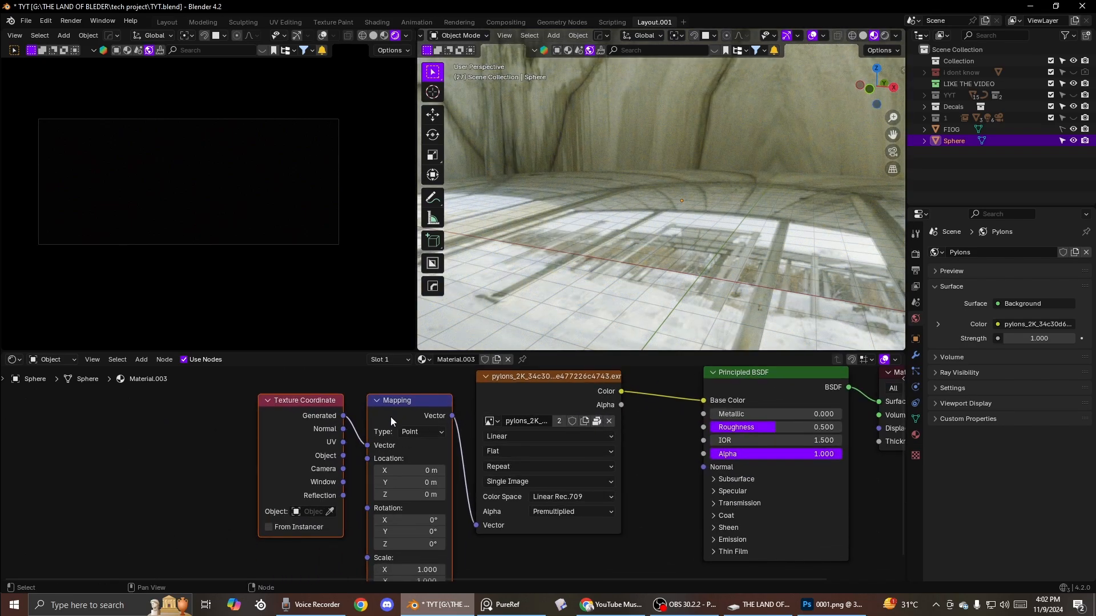
Step: Try shifting the dome texture's Mapping location to 0.26 m on Z, and undo the shift
middle_drag(431, 495, 441, 472)
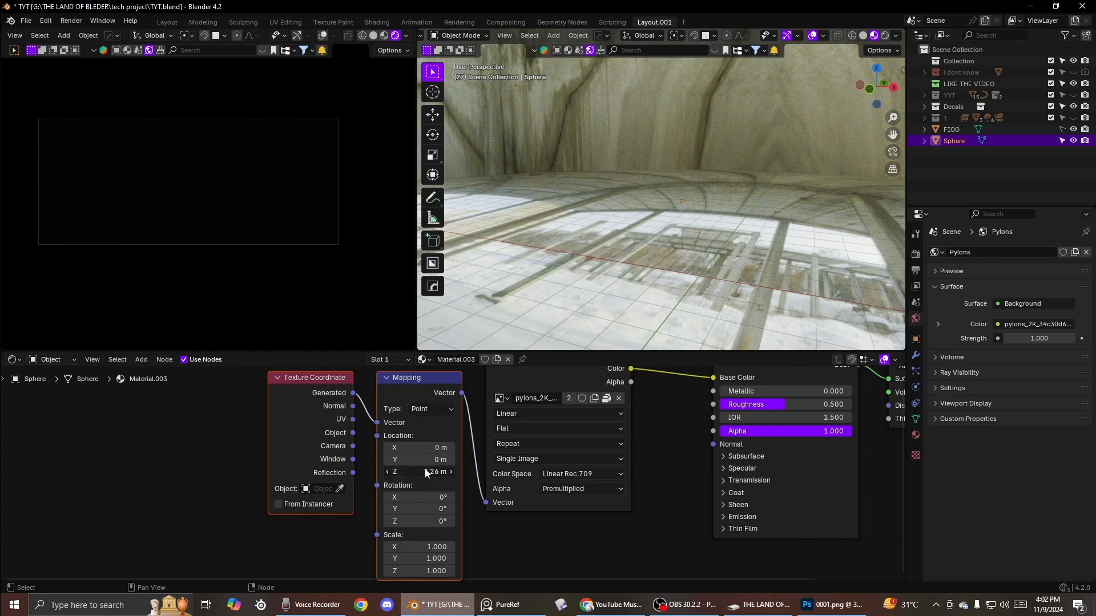
key(ctrl+z)
mouse_move(420, 460)
mouse_down()
mouse_move(393, 459)
mouse_move(432, 460)
mouse_up()
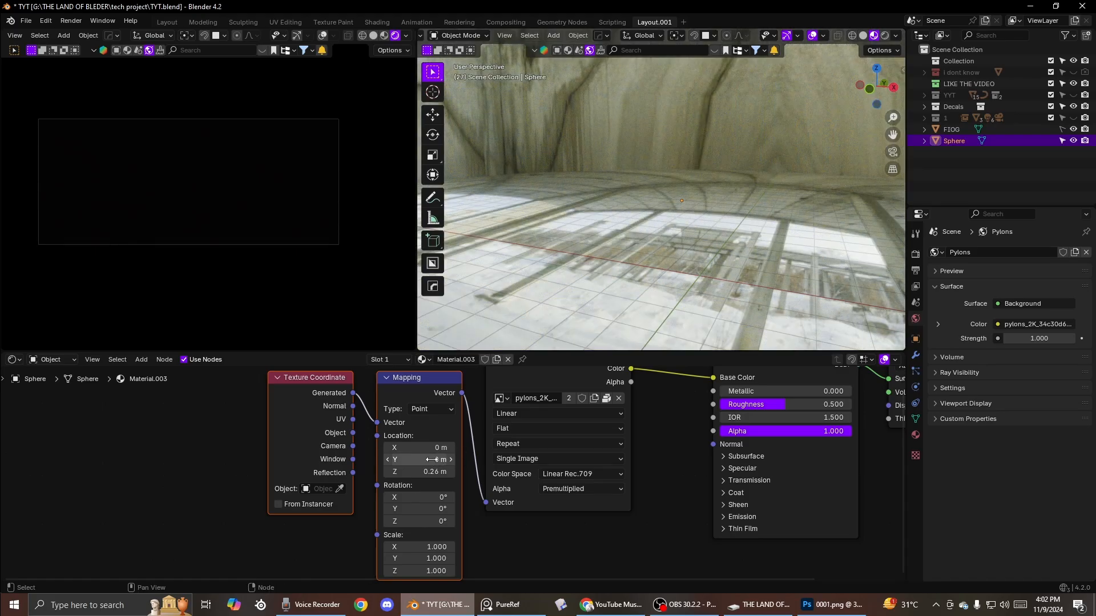
Step: Set the dome's image texture projection to Sphere and its Mapping location to 0.37 m on Z
click(530, 428)
click(515, 489)
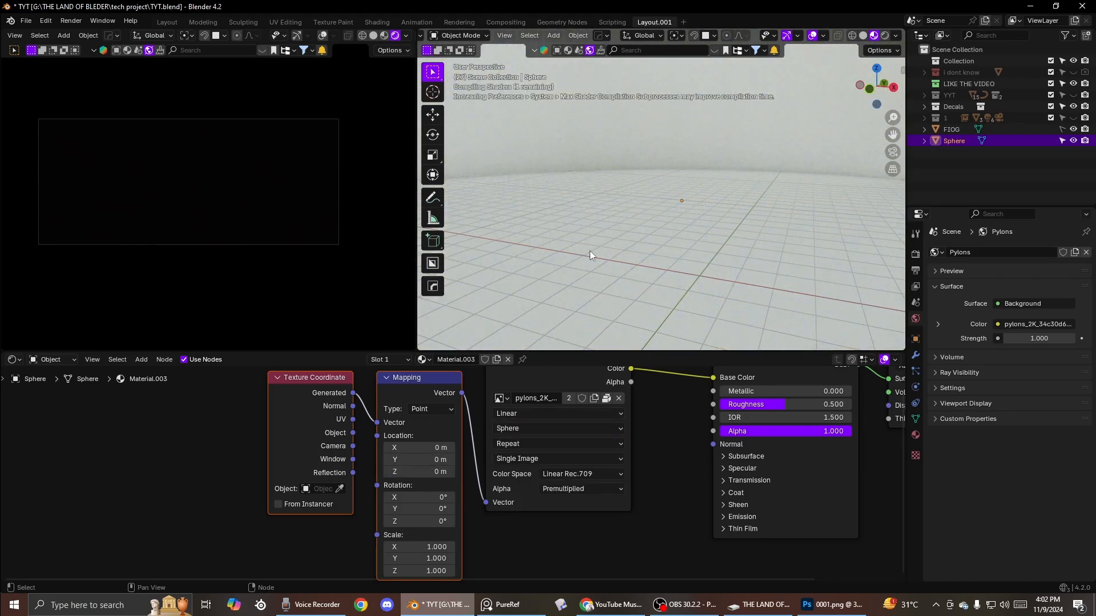
middle_drag(590, 251, 601, 215)
drag(396, 475, 438, 475)
middle_drag(558, 327, 730, 256)
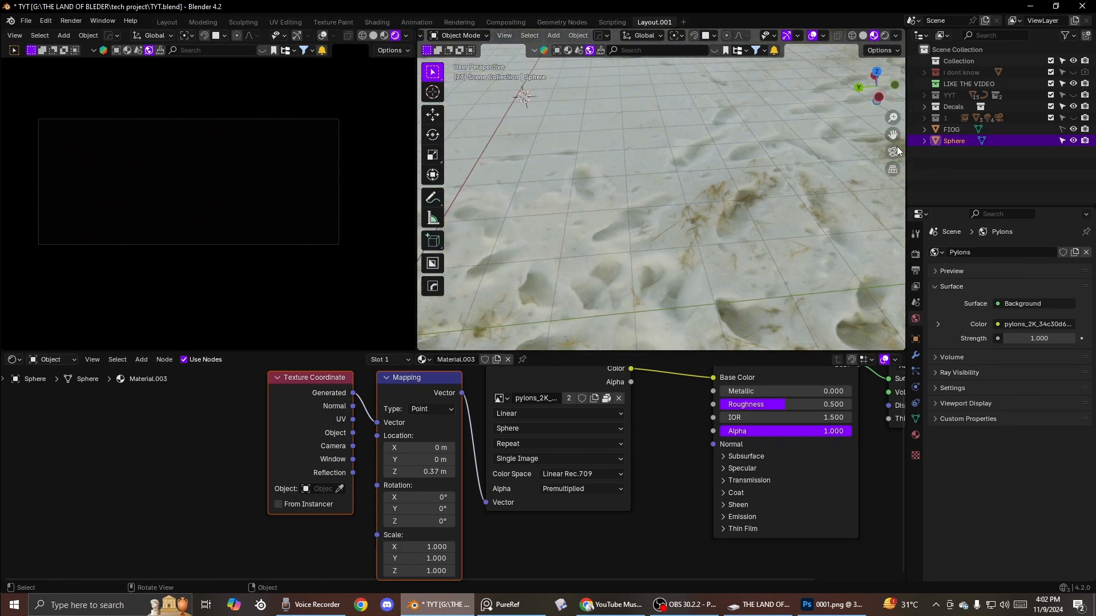
Step: Fly the scene camera inside the dome until it frames the concrete pylons above a low ground line
key(KP_0)
key(shift+grave)
key(s)
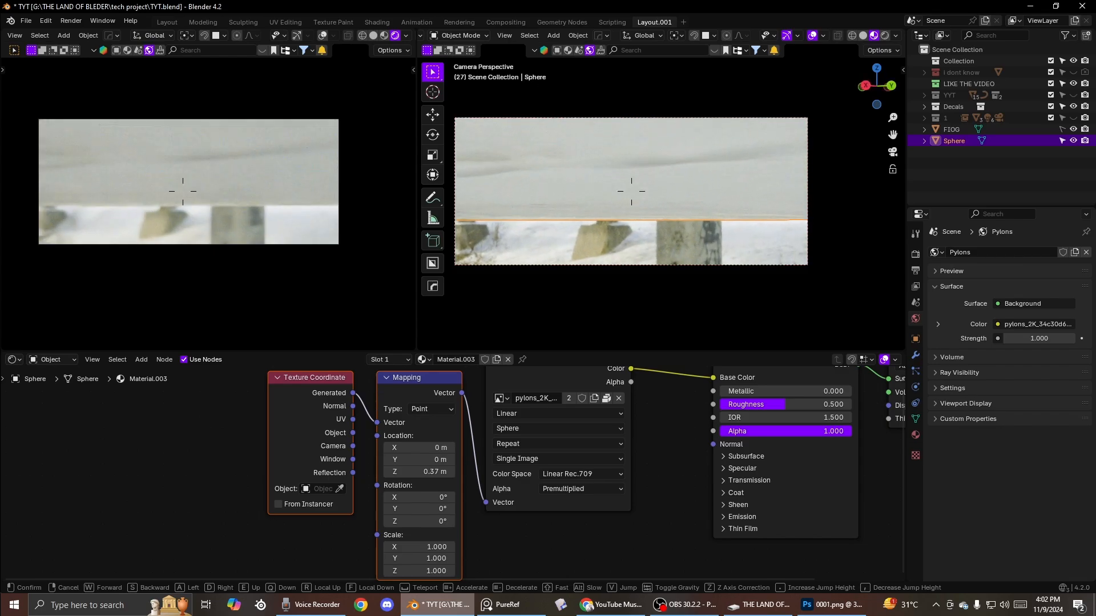
key(w)
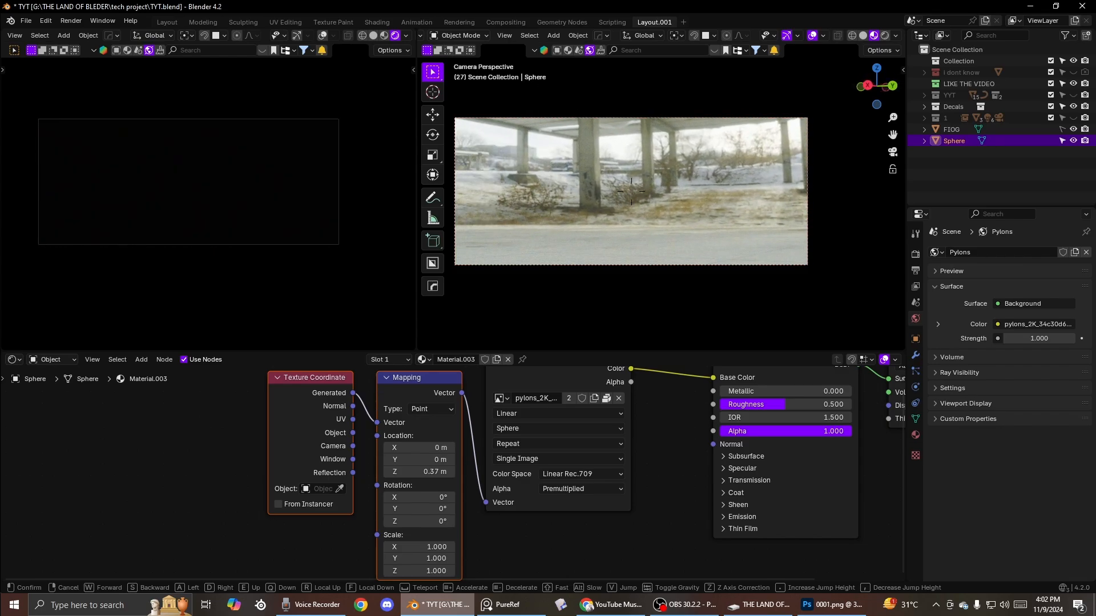
click(710, 196)
key(s)
key(z)
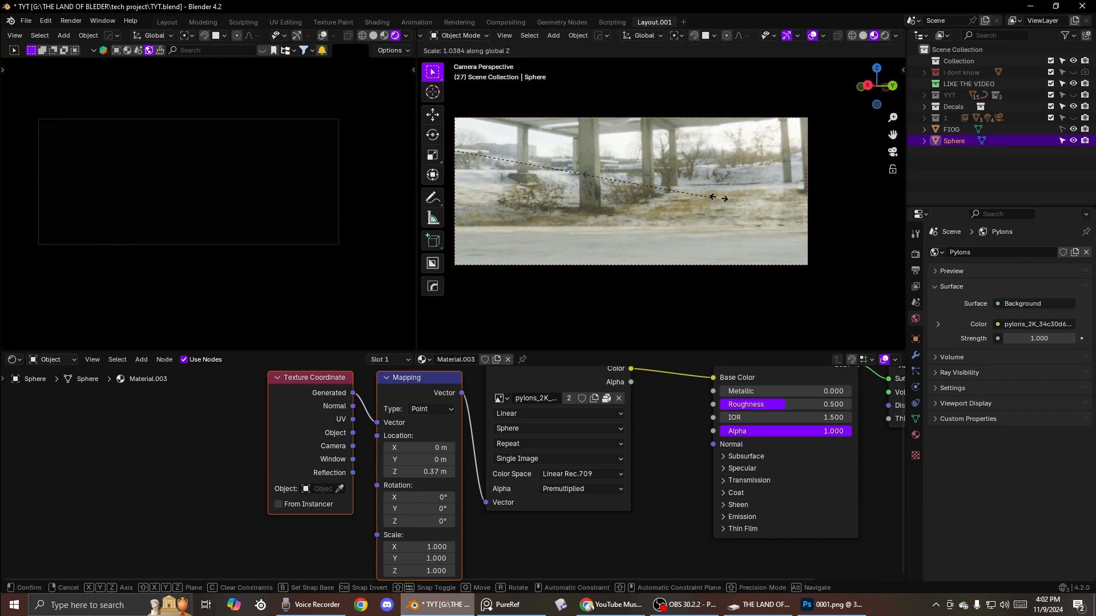
key(shift+z)
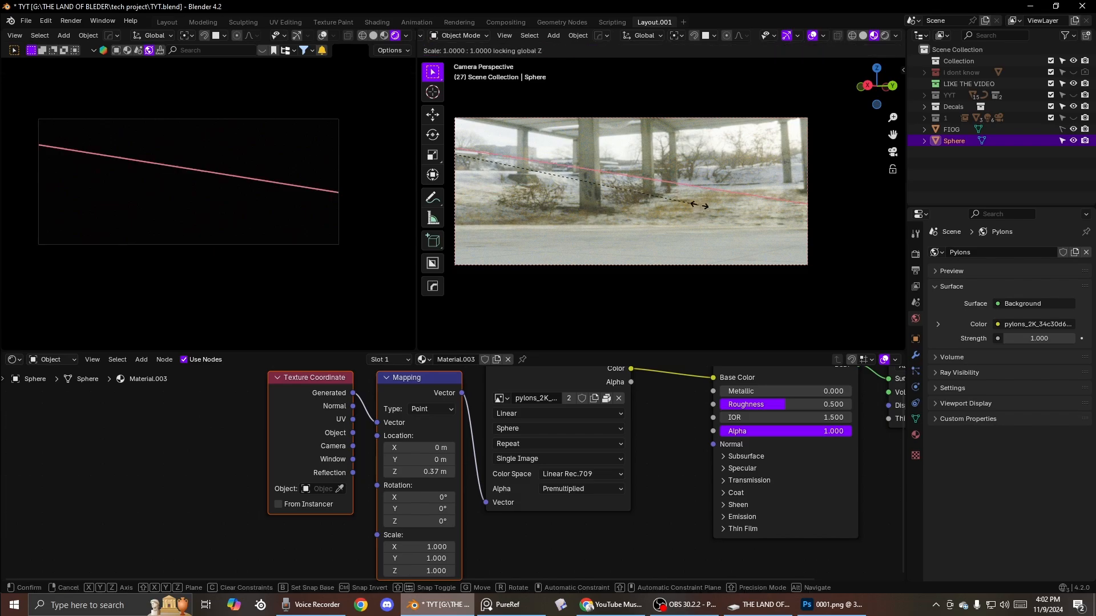
right_click(581, 227)
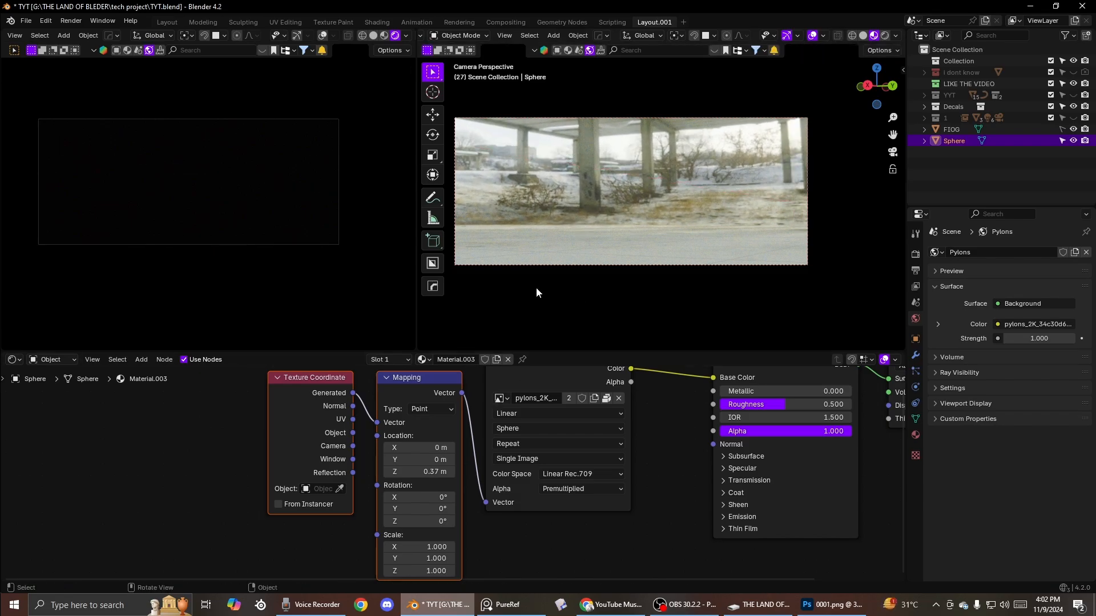
Step: Unhide collection 1 and move the large dark ground plane to the Decals collection
click(1073, 118)
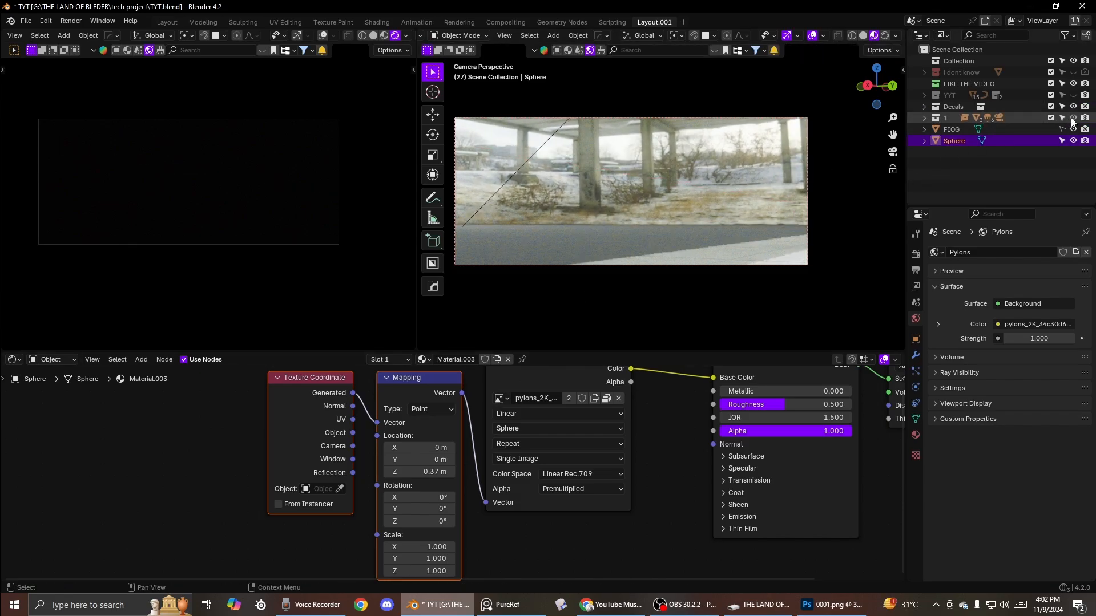
middle_drag(736, 189, 611, 227)
scroll(607, 225, down, 3)
click(607, 224)
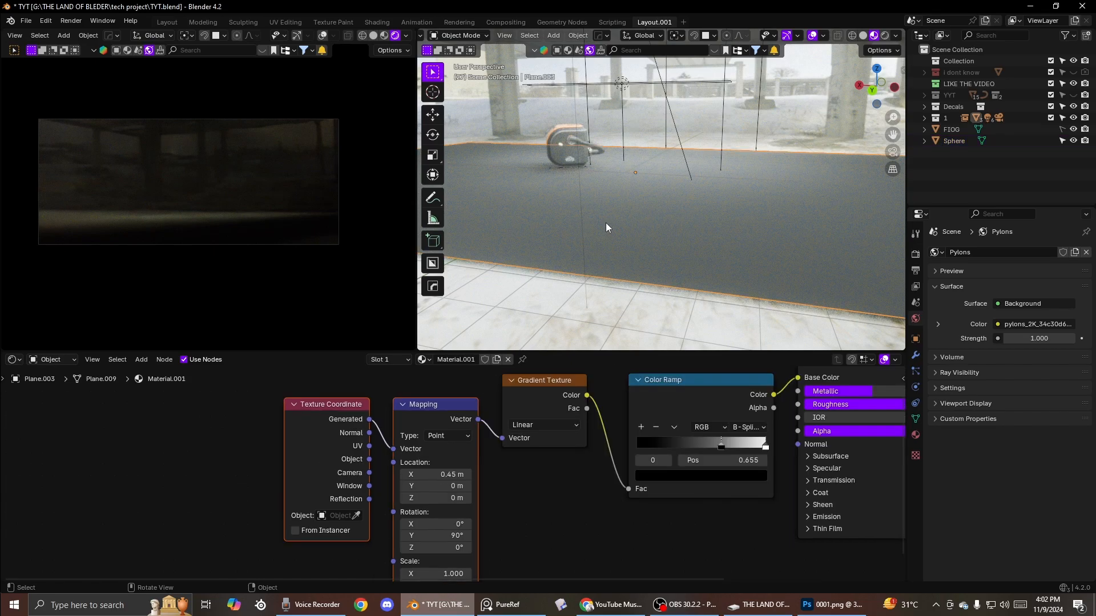
key(m)
mouse_move(560, 297)
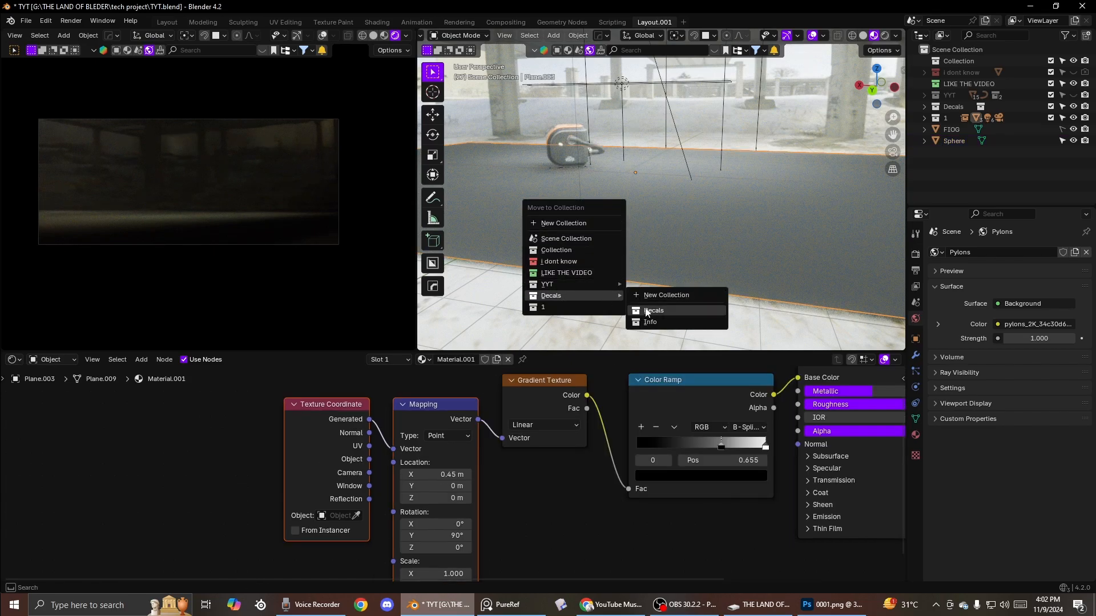
click(648, 312)
Step: Move the dark ground plane to the hidden "i dont know" collection
middle_drag(632, 187, 700, 190)
key(r)
right_click(697, 146)
key(m)
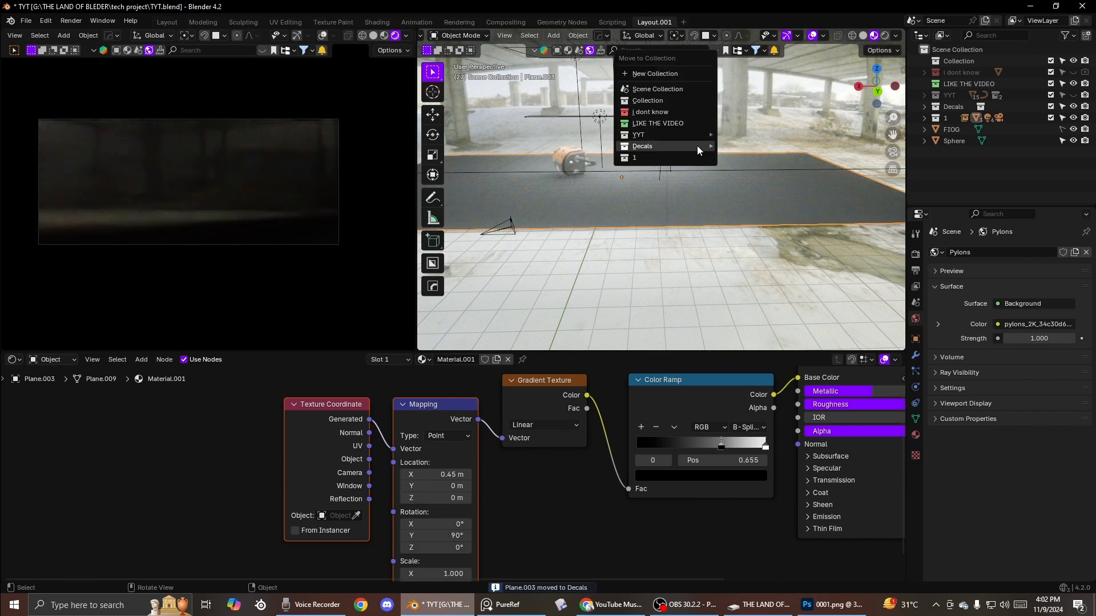
mouse_move(698, 147)
click(647, 112)
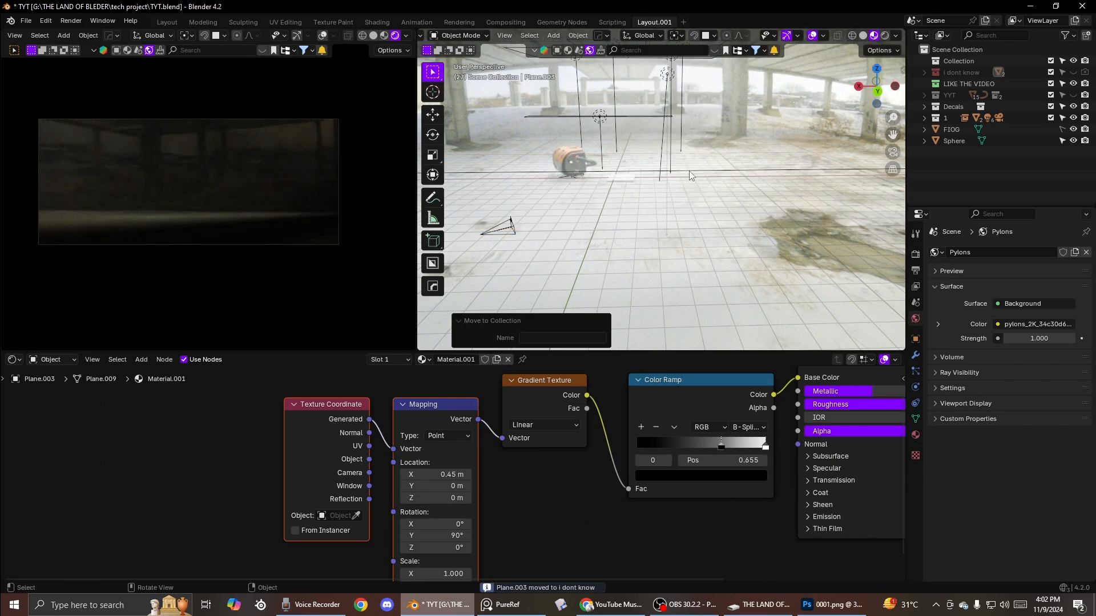
Step: Fly the camera around the orange case until its front faces the camera in the right half of the frame
click(892, 152)
key(shift+grave)
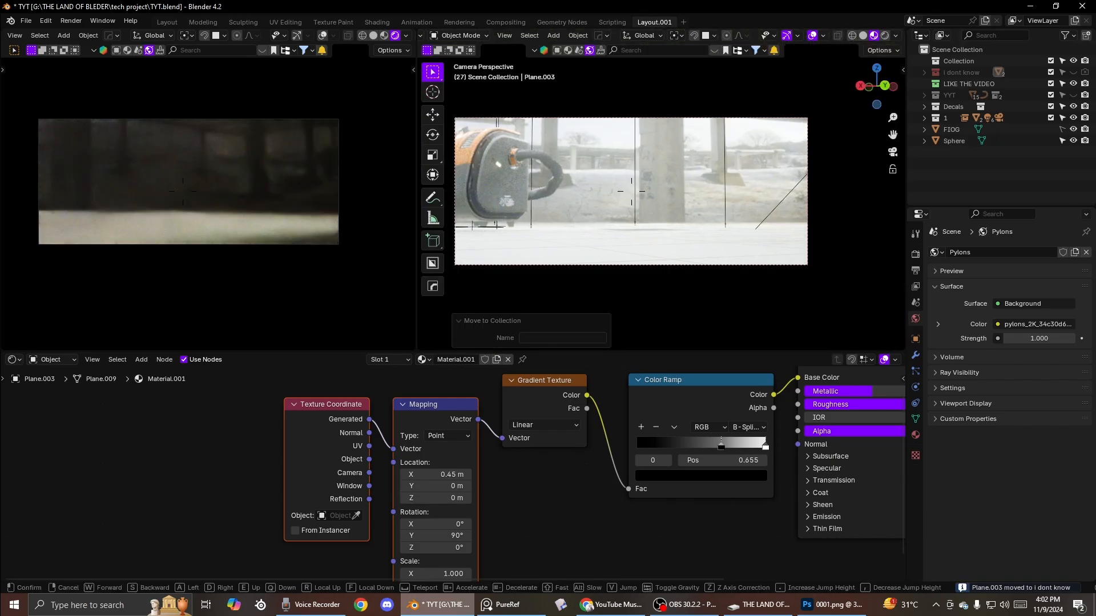
key(d)
key(a)
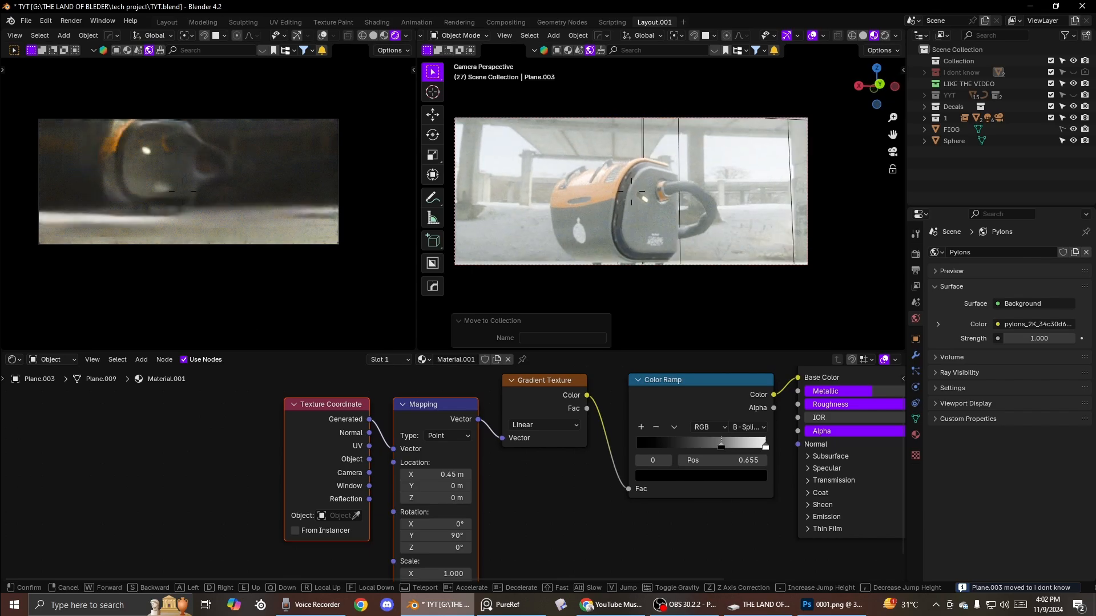
key(w)
key(a)
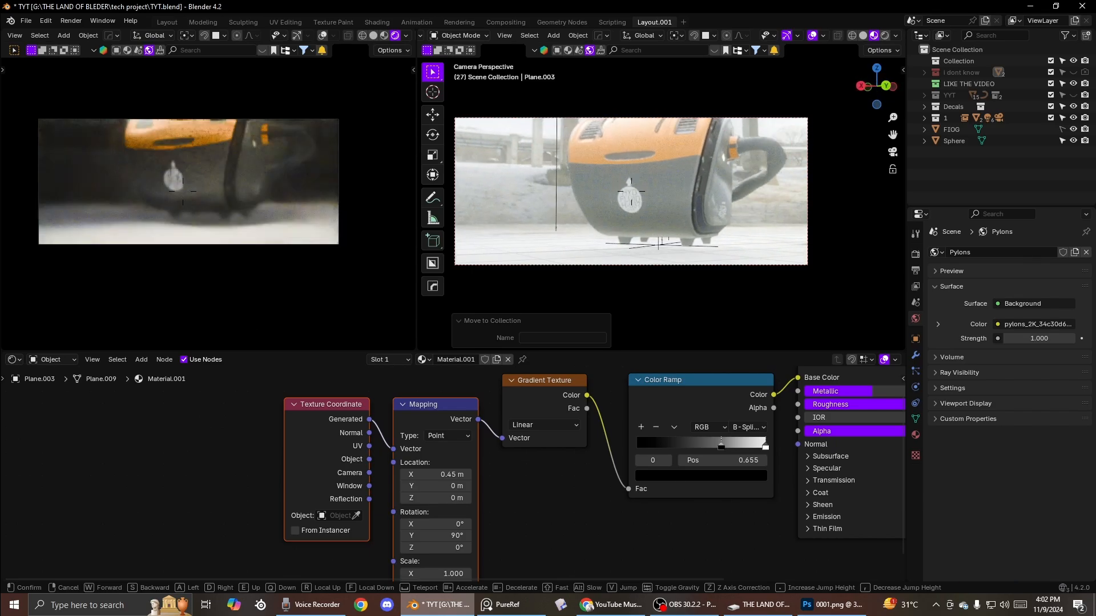
key(a)
key(s)
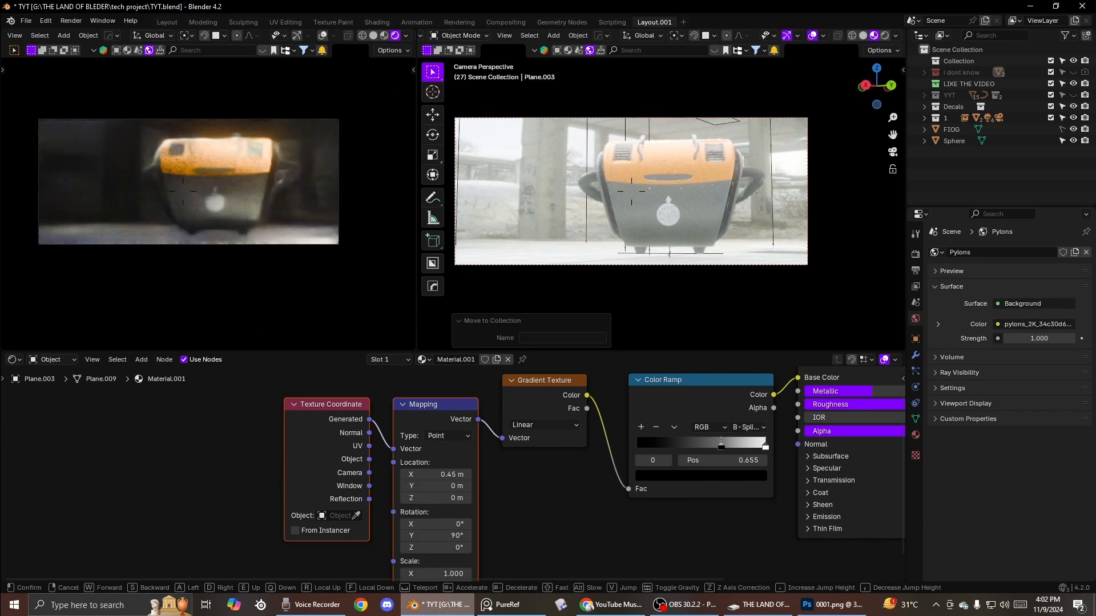
key(e)
key(s)
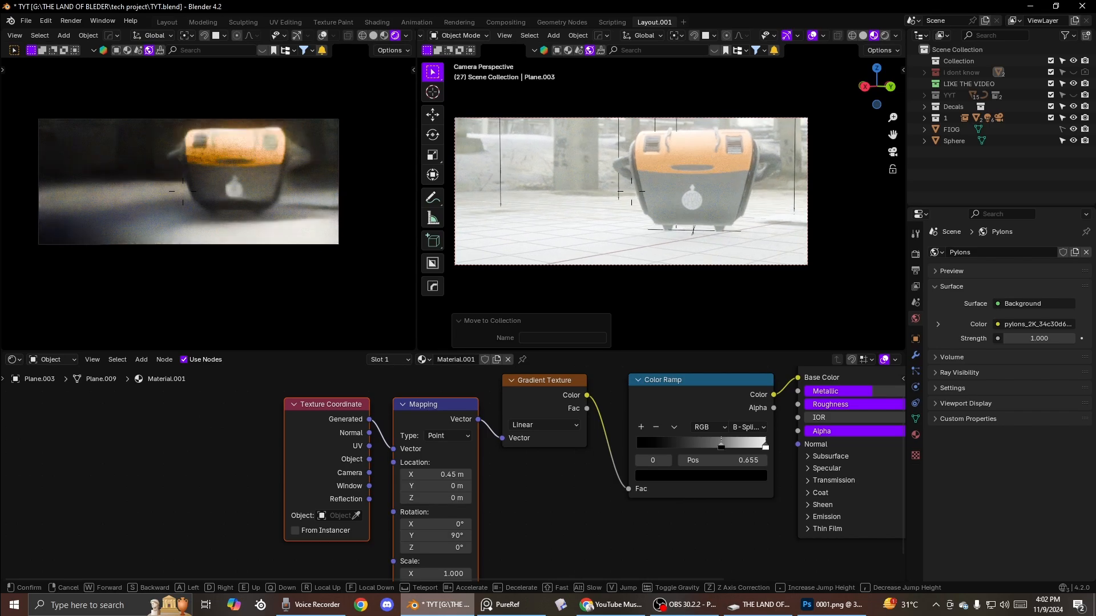
key(w)
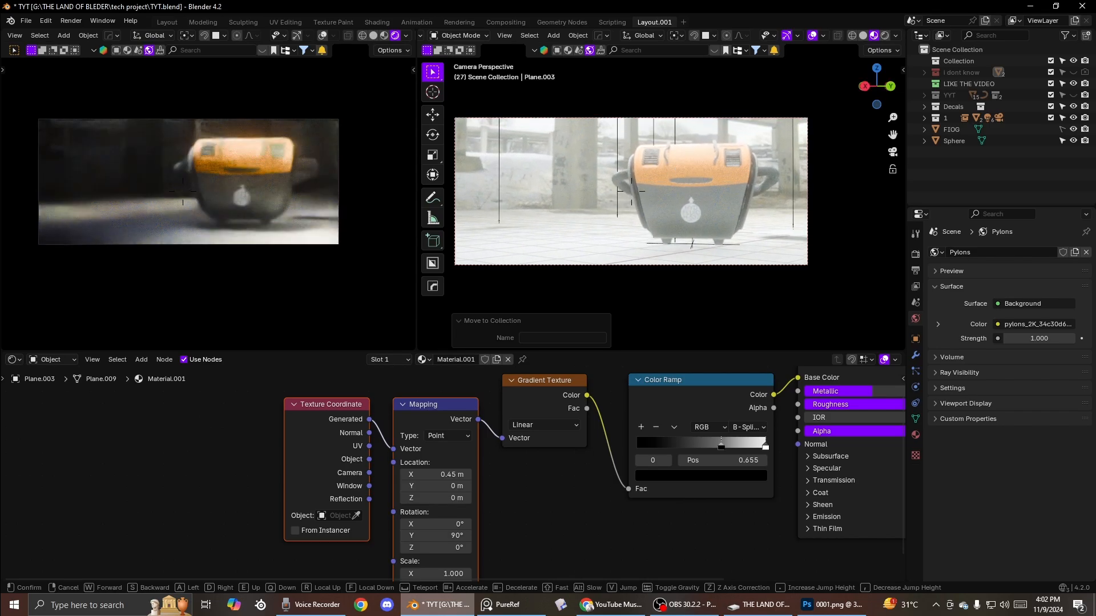
click(568, 209)
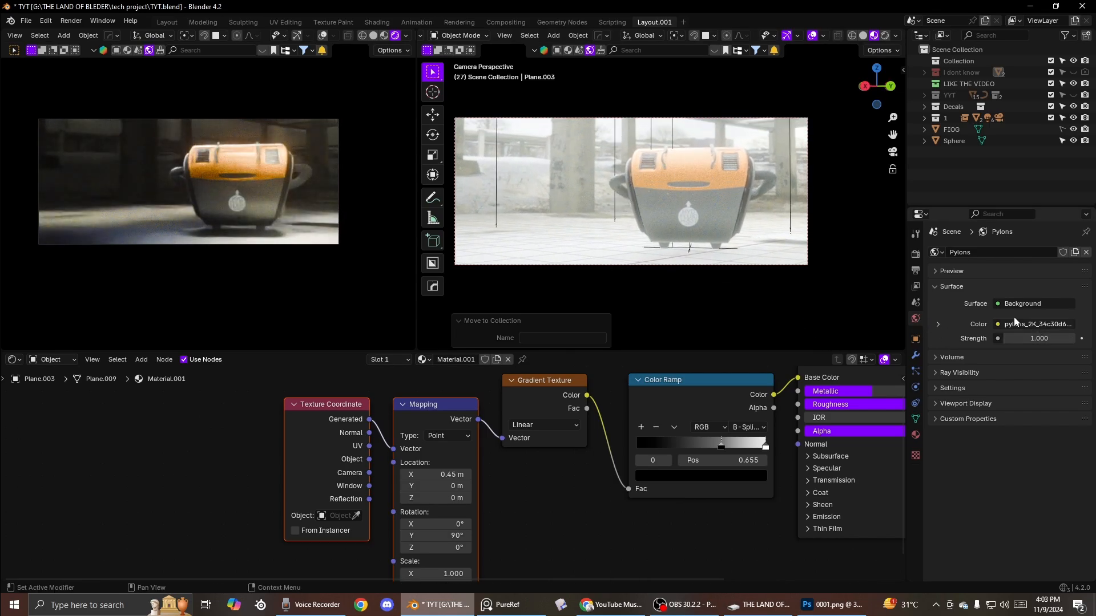
middle_drag(526, 379, 317, 410)
scroll(456, 425, down, 3)
middle_drag(576, 427, 524, 436)
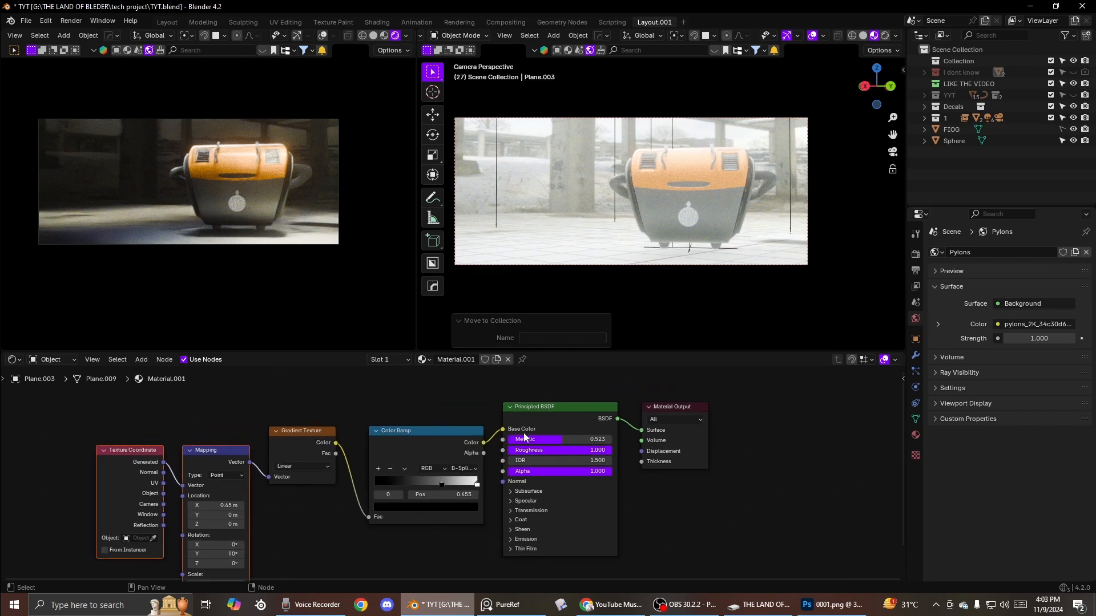
drag(502, 429, 642, 430)
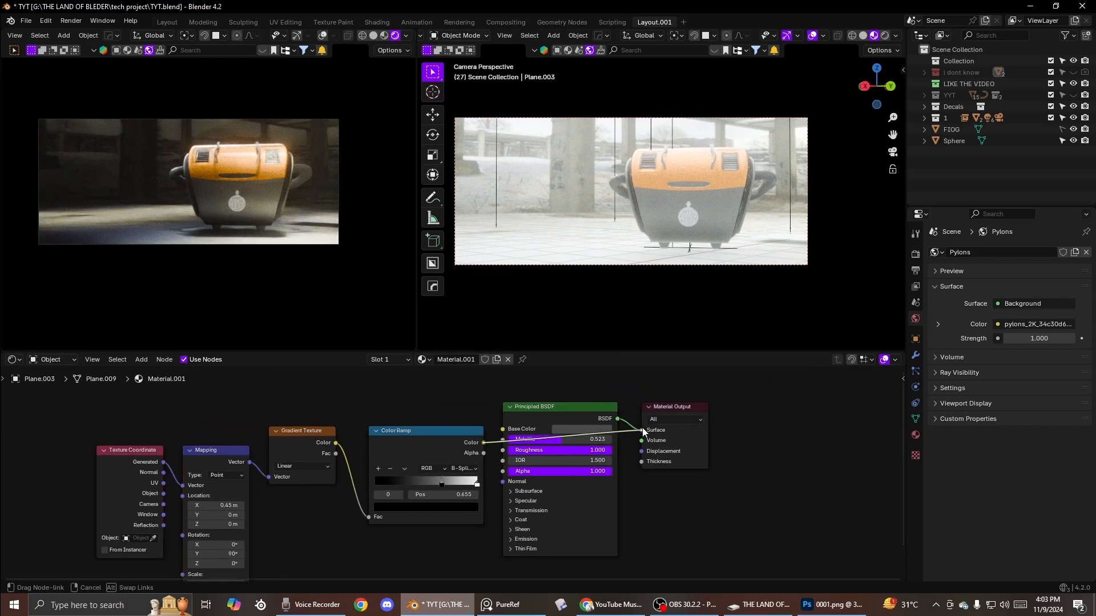
right_click(642, 427)
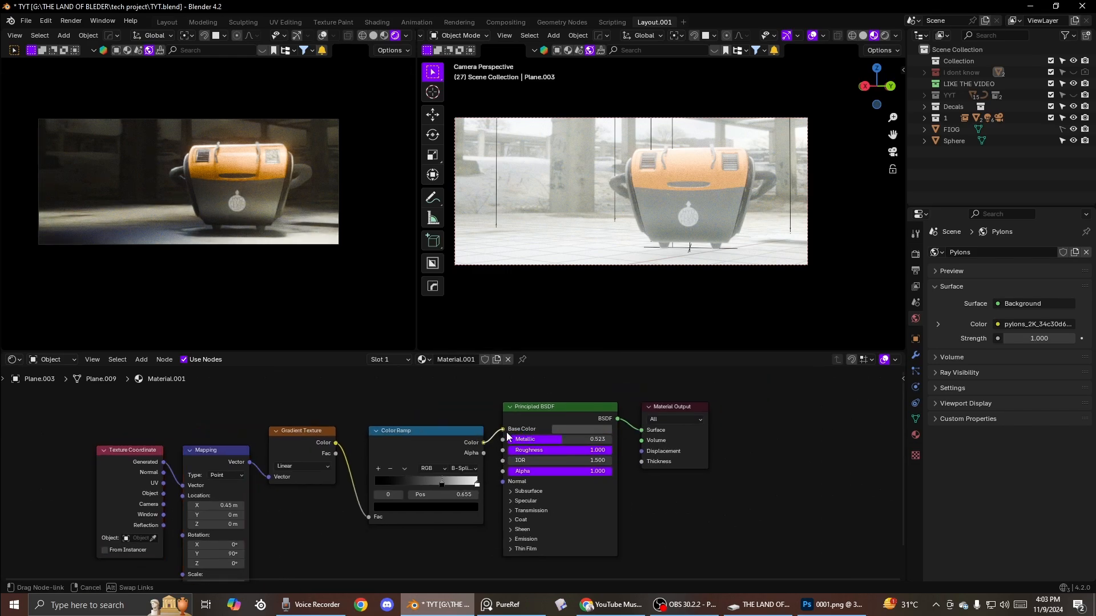
Step: Link the dome's image texture color directly to the Material Output surface and reframe the camera on the case at an angle
click(615, 254)
drag(371, 422, 435, 428)
key(shift+grave)
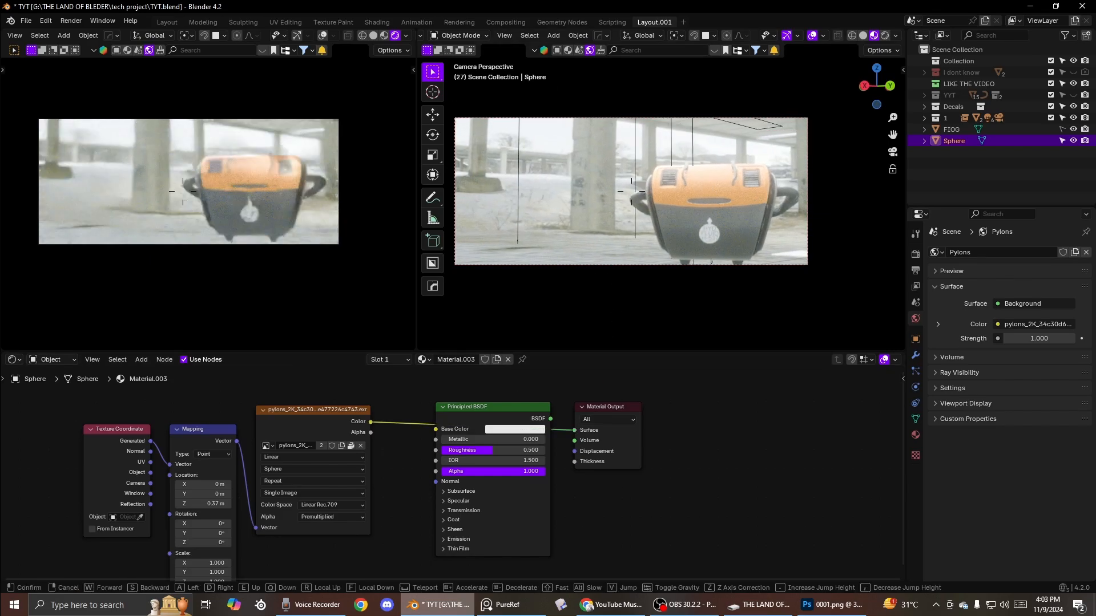
click(650, 187)
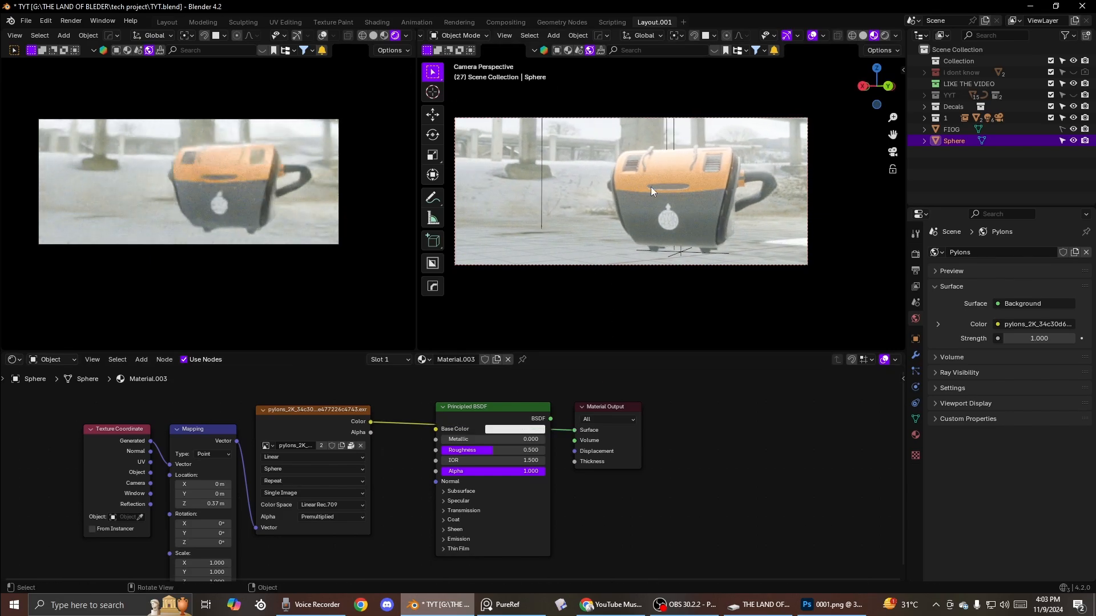
Step: Switch the scene's render engine to EEVEE
click(916, 254)
click(1028, 253)
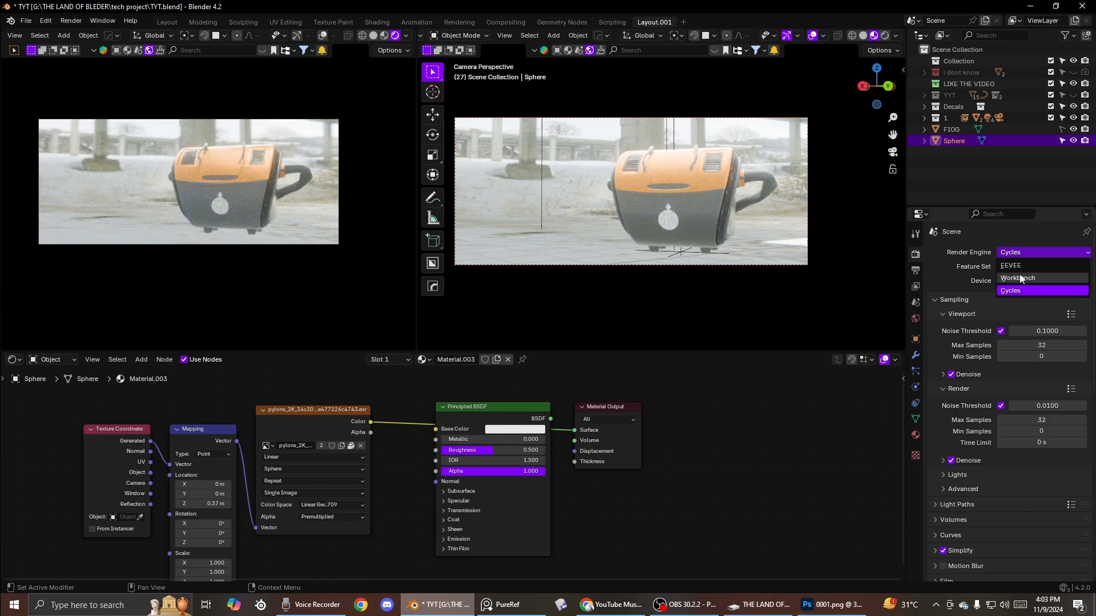
click(1021, 266)
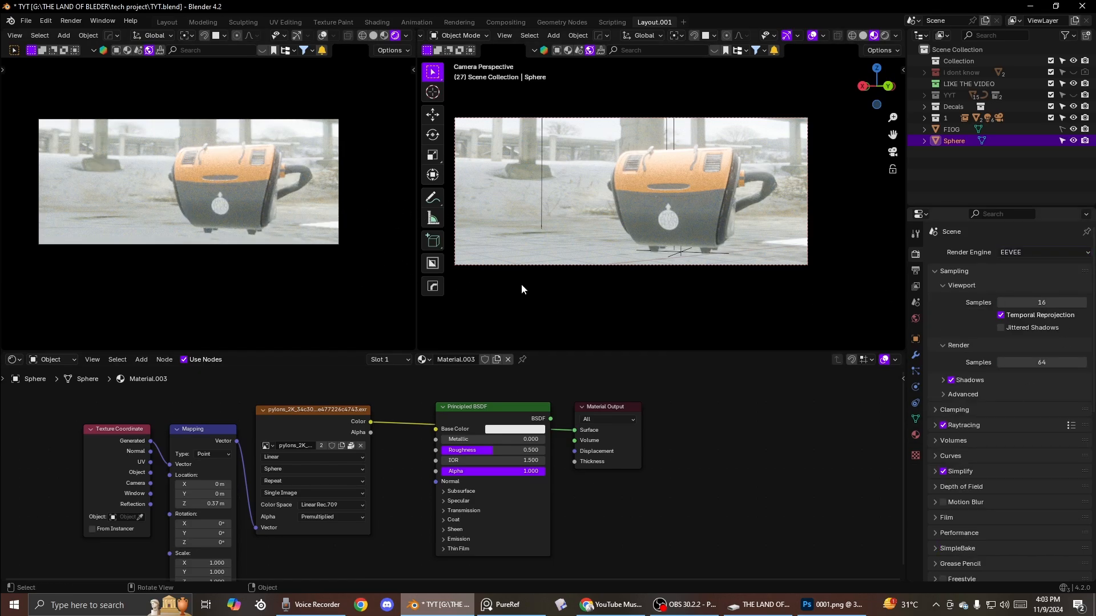
Step: Hide the dome sphere to get clear access to the lights around the case
middle_drag(719, 170, 792, 188)
scroll(693, 199, down, 4)
scroll(660, 230, down, 4)
key(h)
Step: Move the lights around the case into the "I dont know" collection and unhide the dome sphere
drag(793, 186, 752, 162)
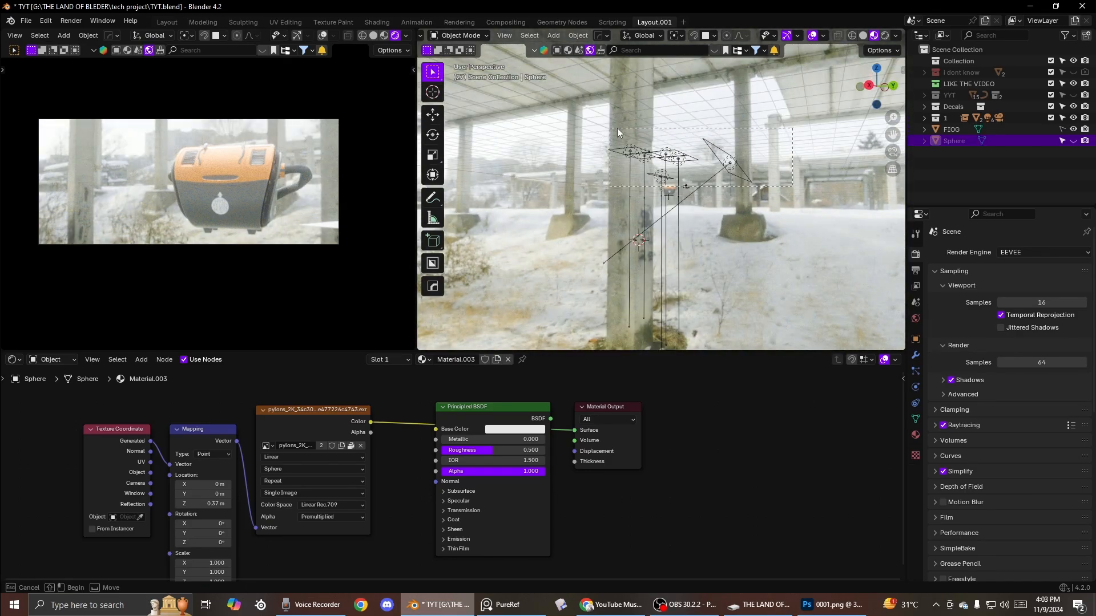
drag(732, 104, 618, 170)
key(m)
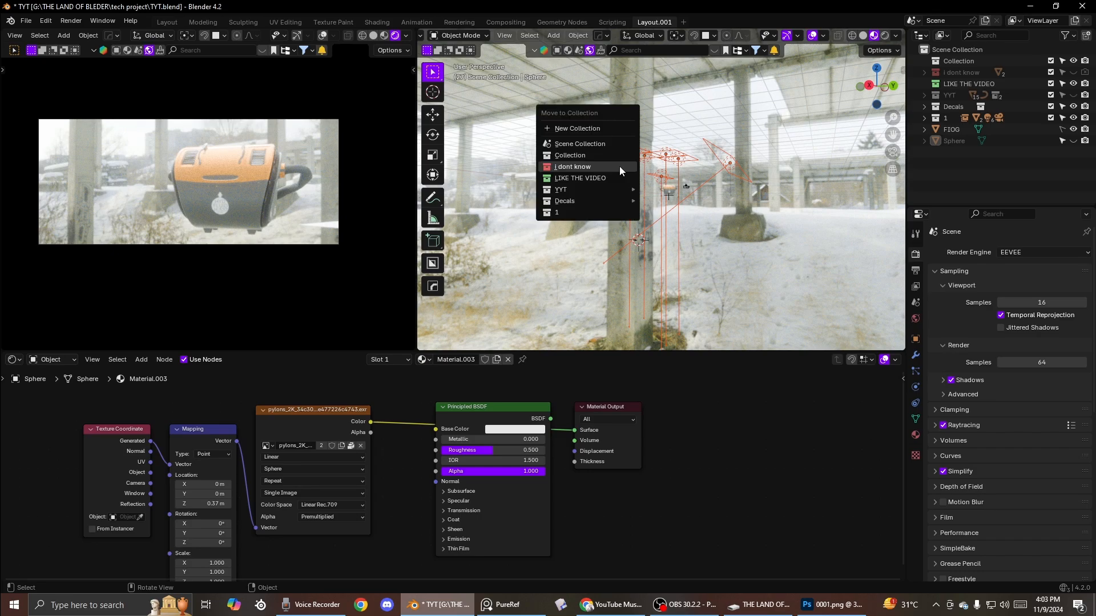
click(605, 169)
middle_drag(604, 169, 839, 166)
key(alt+h)
Step: Fly the camera around the case until its handle side and front show at an angle in the left half of the frame
key(KP_0)
key(shift+grave)
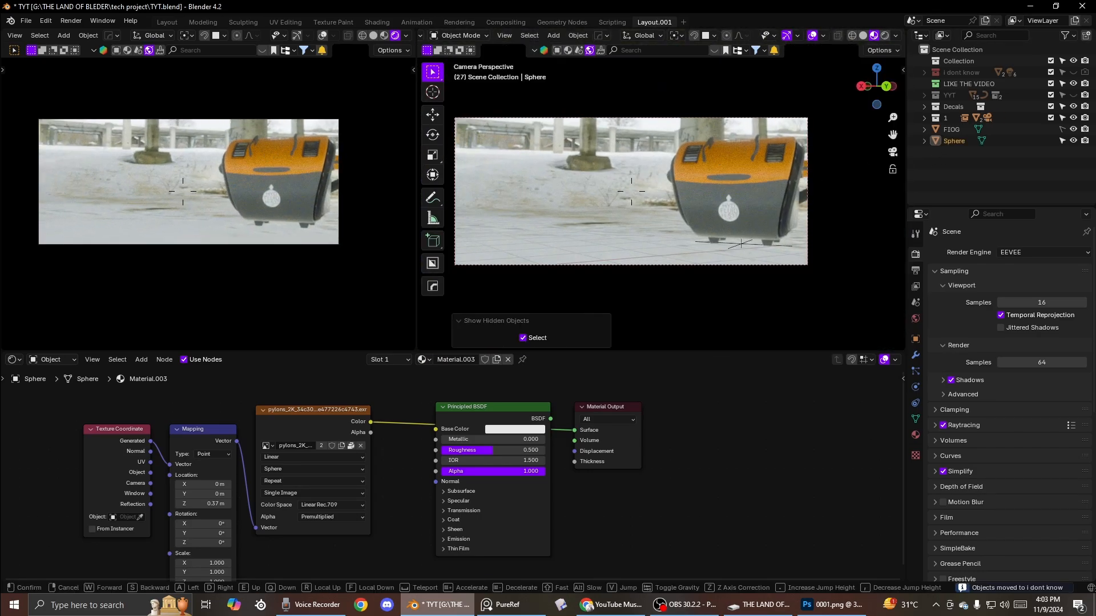
key(s)
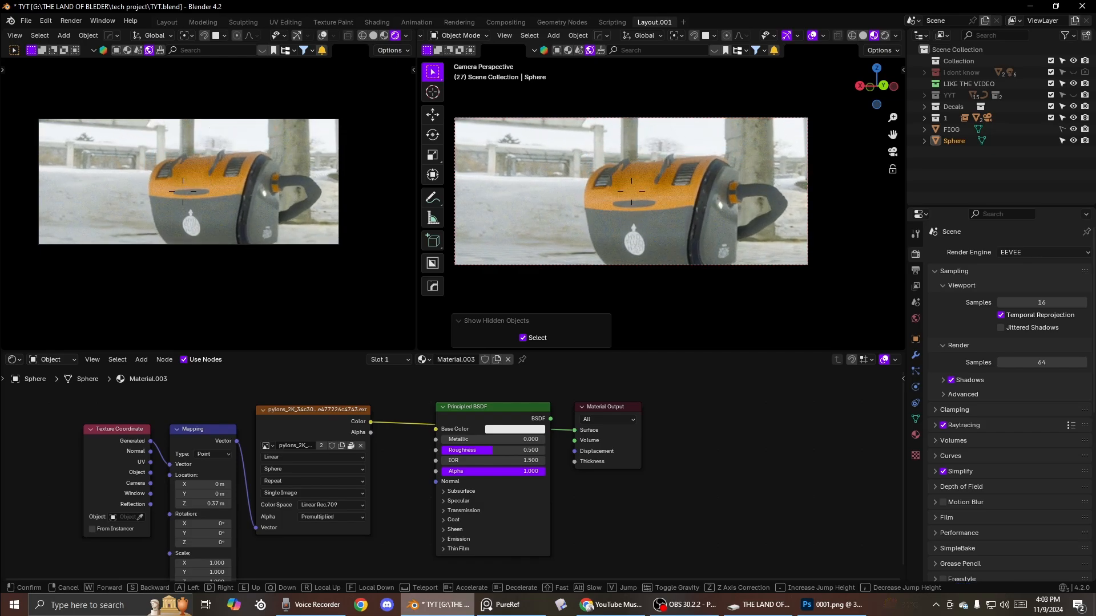
key(a)
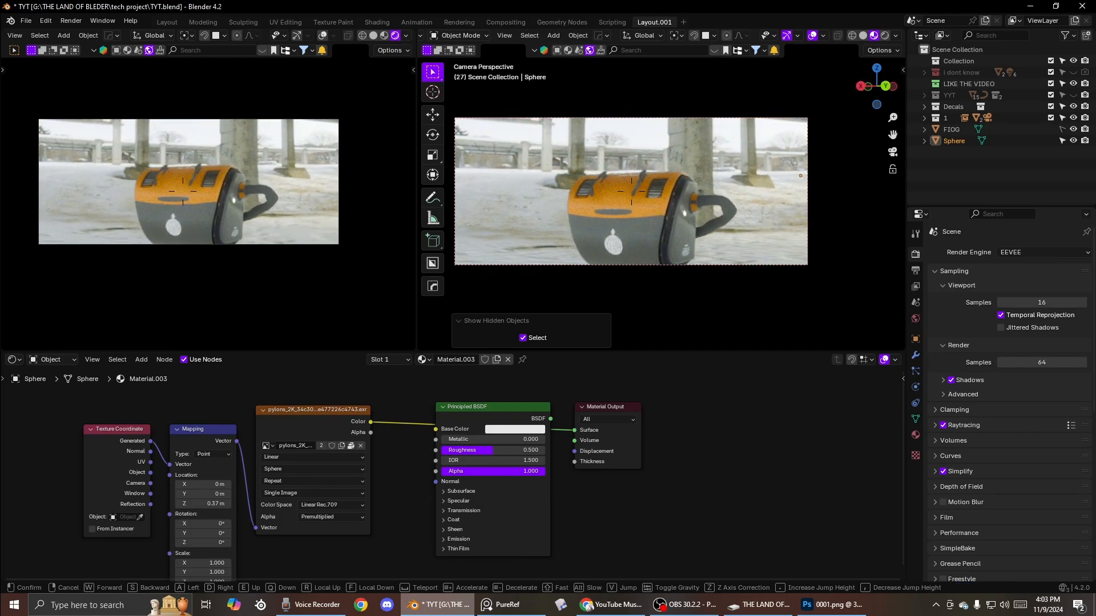
key(w)
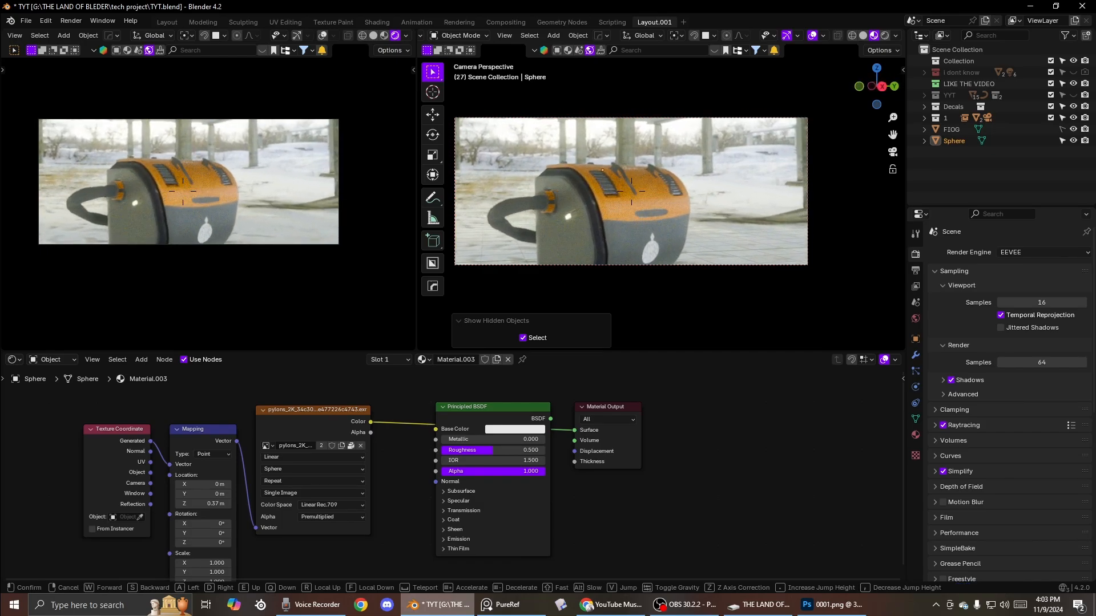
key(s)
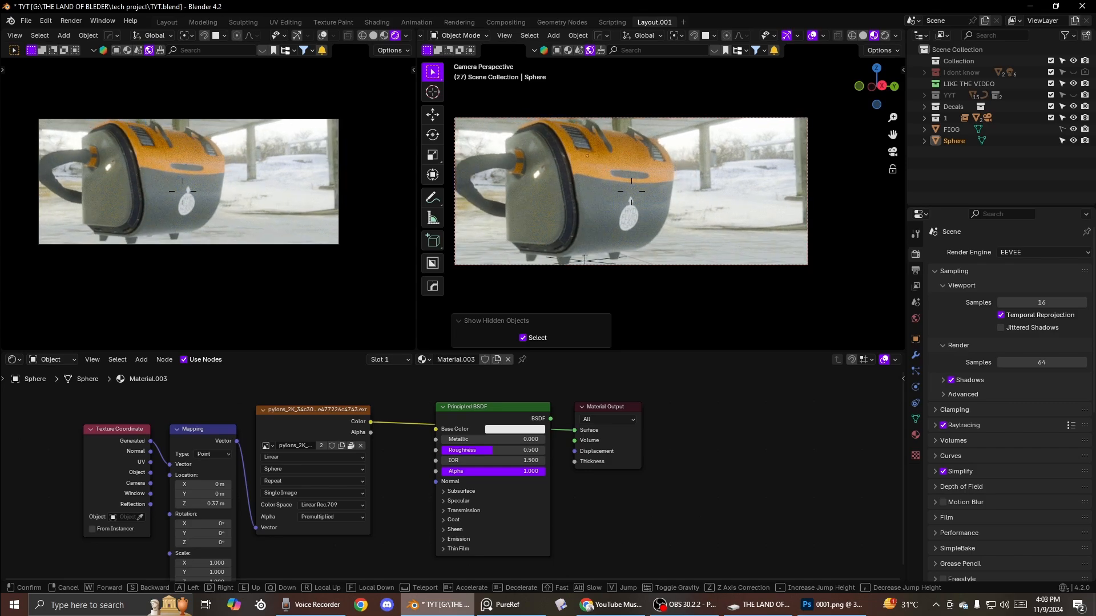
click(631, 192)
Step: Link the image texture color to the Material Output surface and move the Principled BSDF node clear below the link
scroll(437, 390, up, 1)
drag(478, 395, 463, 410)
drag(356, 414, 598, 419)
drag(484, 481, 497, 535)
Step: Map the dome's image texture with UV coordinates, Flat projection and a Mapping location Z of 0 m
middle_drag(293, 464, 427, 453)
scroll(428, 453, up, 2)
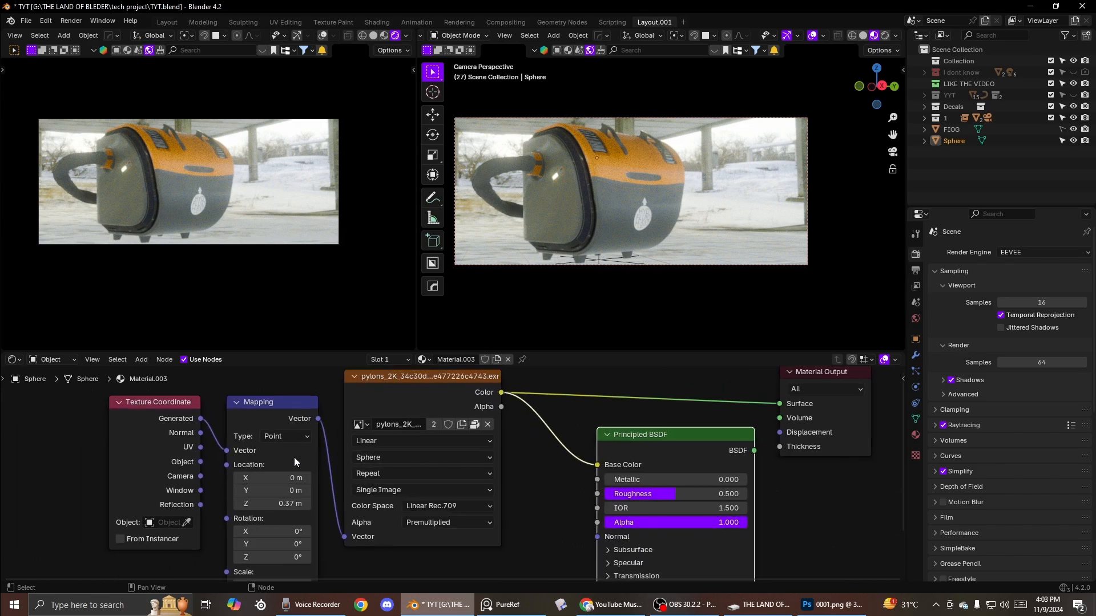
drag(180, 447, 227, 450)
click(382, 457)
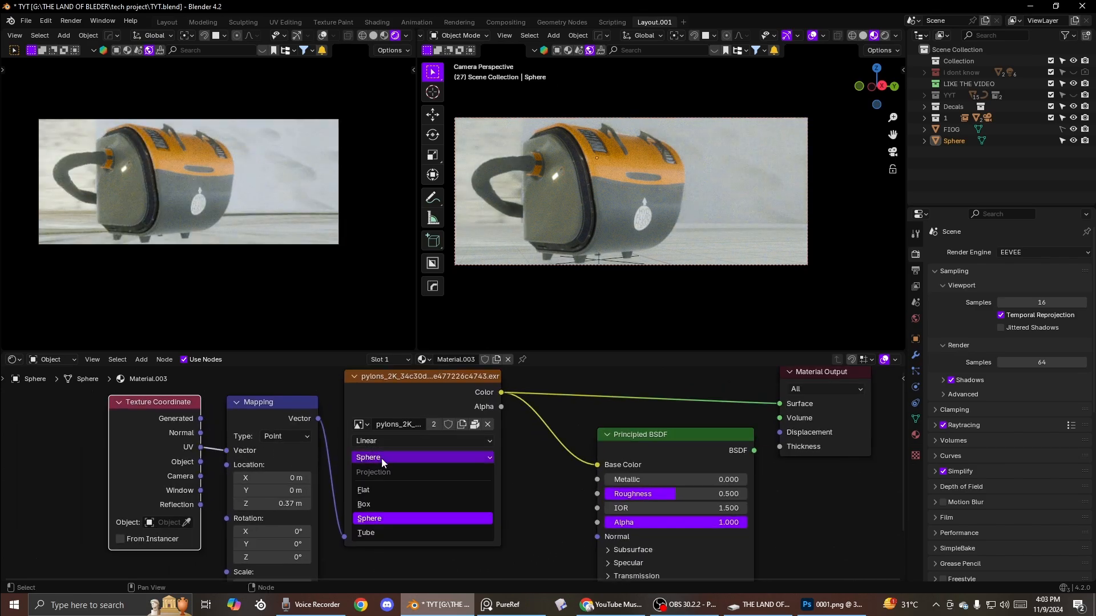
click(379, 491)
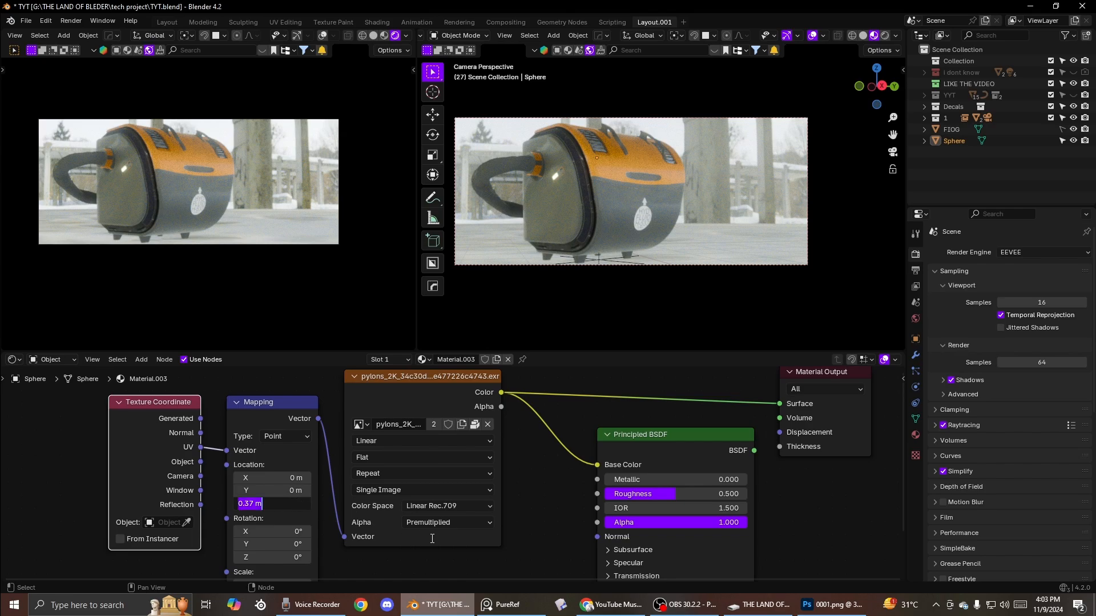
key(Return)
Step: Fly the camera closer to the case so its handle side dominates the left half of the frame against the remapped background
middle_drag(722, 170, 817, 189)
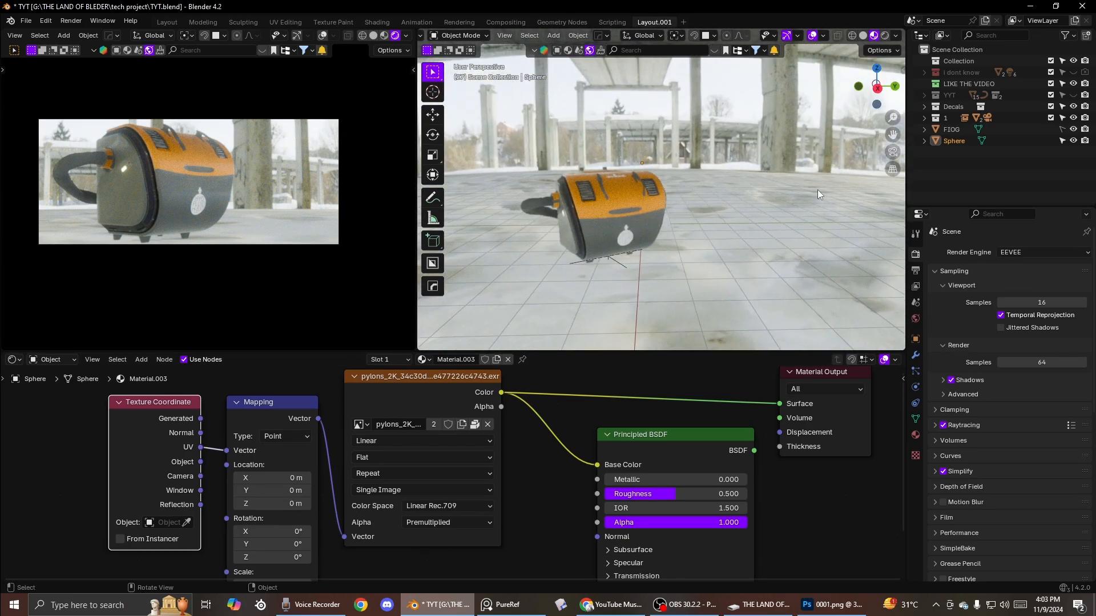
click(892, 152)
key(shift+grave)
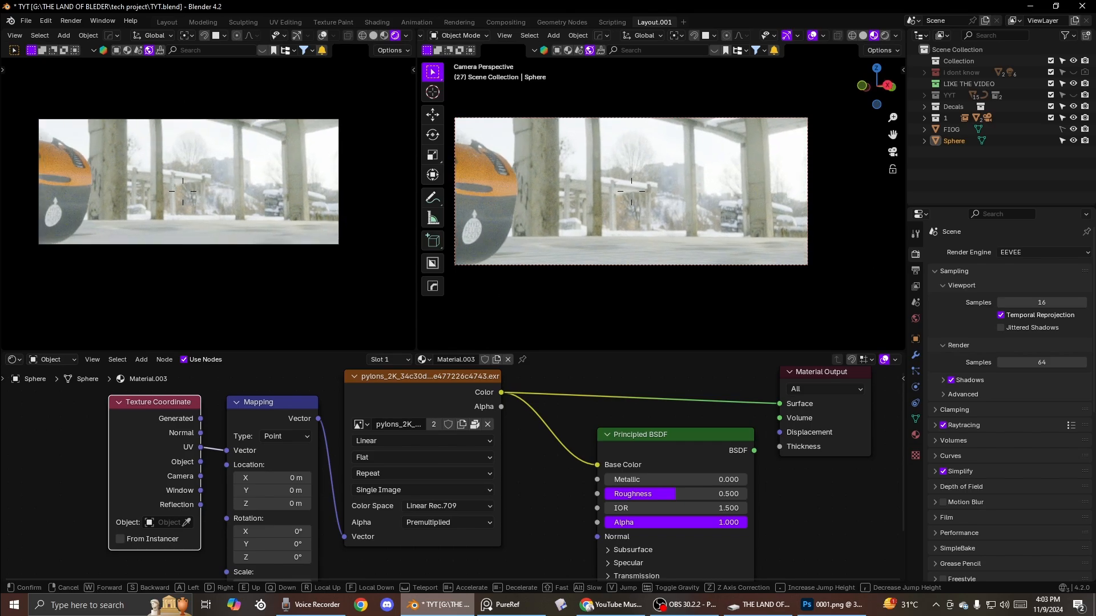
key(e)
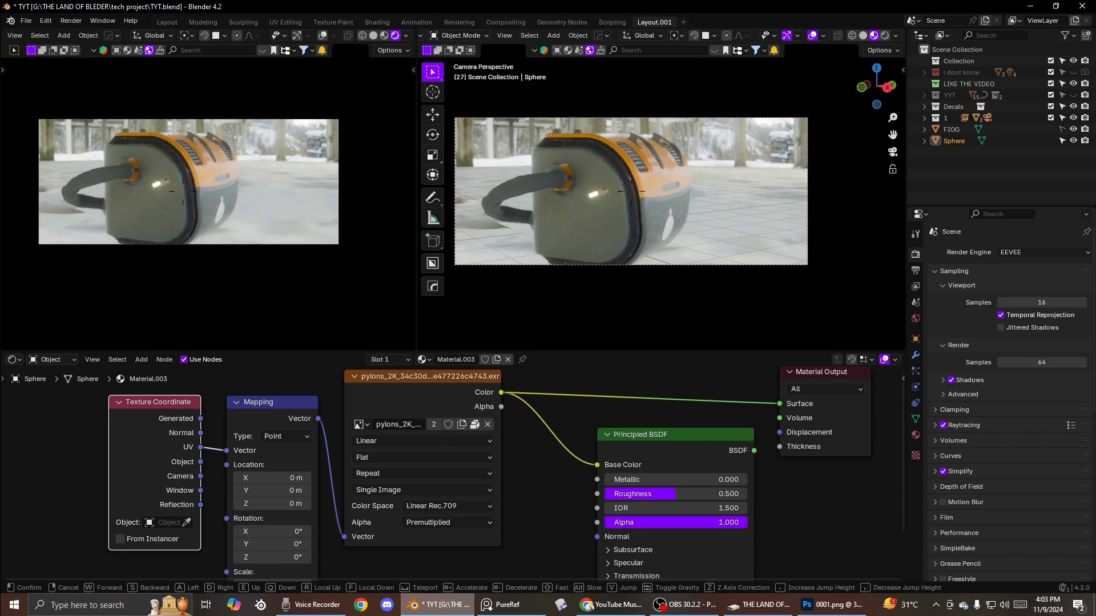
key(w)
key(s)
key(a)
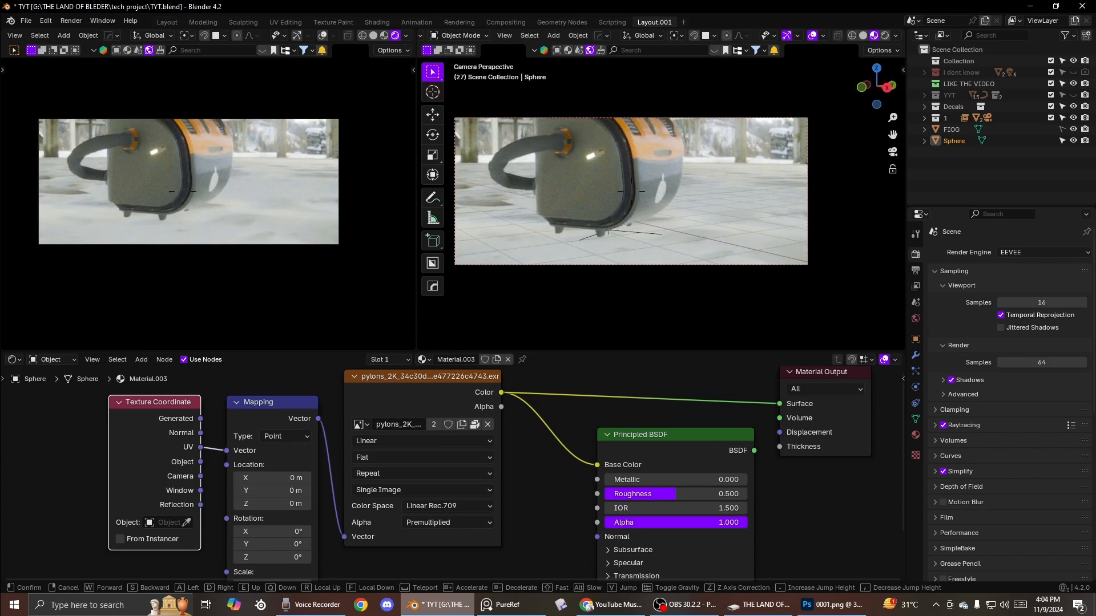
click(909, 238)
Step: Find the camera by filtering the scene objects for "CA", move it from collection 1 to the Scene Collection, and clear the filter
click(924, 106)
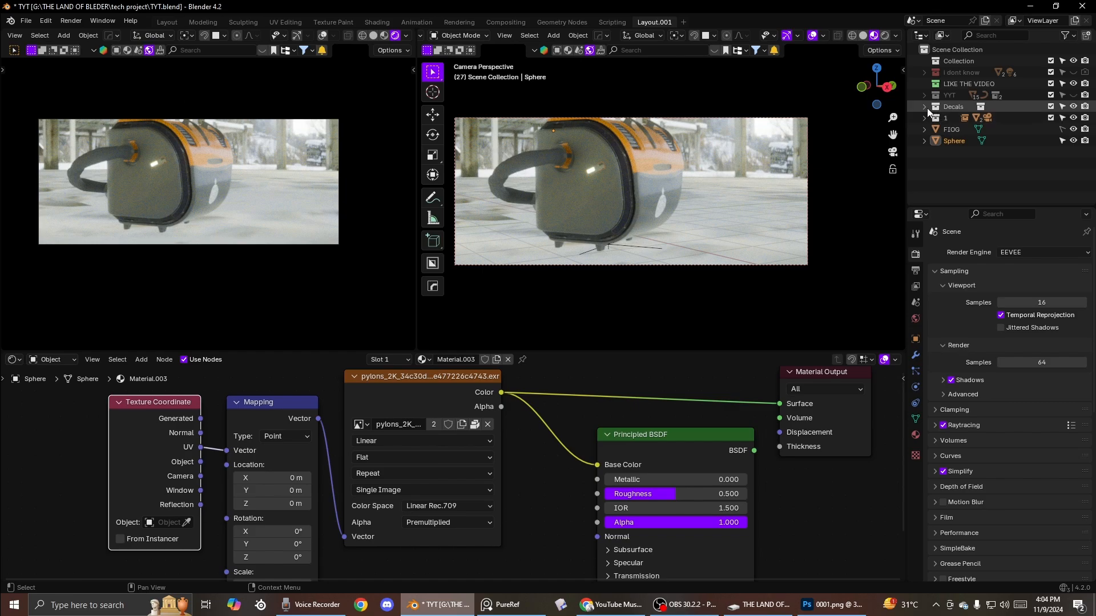
click(925, 107)
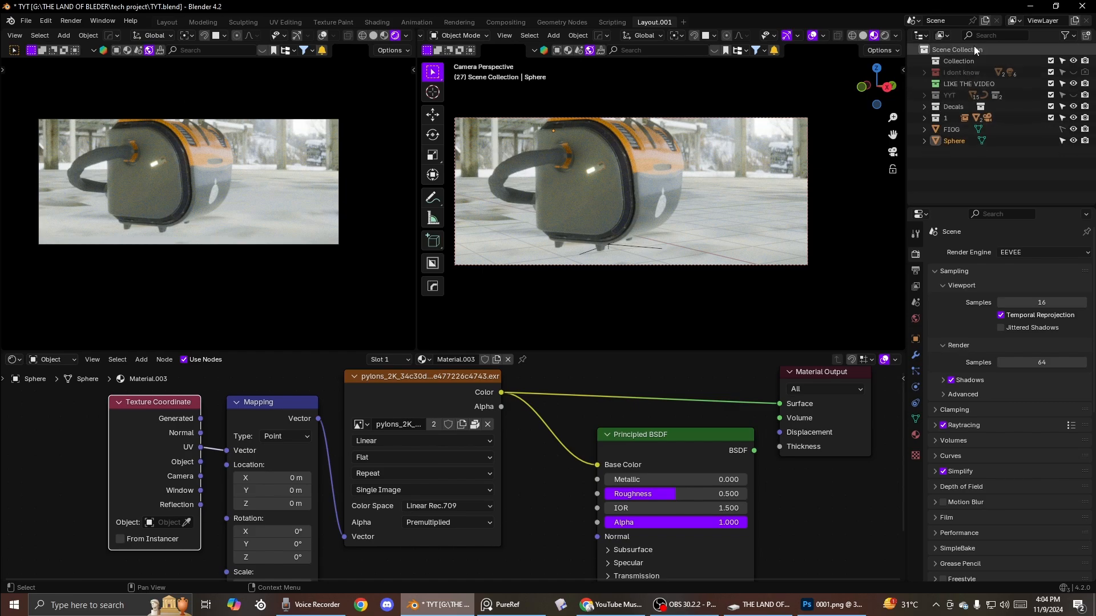
text(CA)
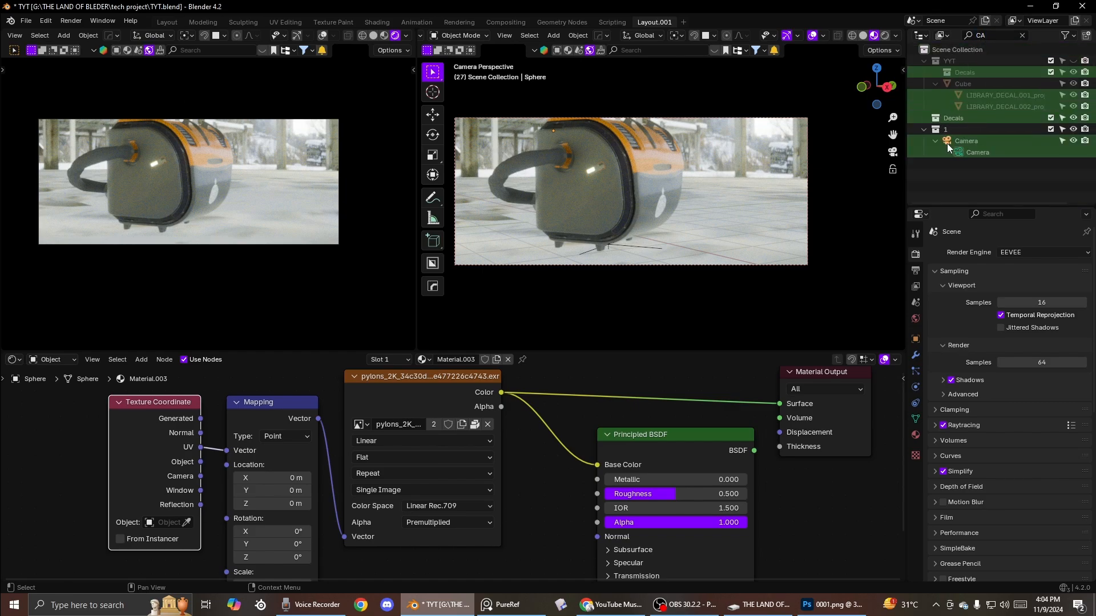
drag(947, 142, 1010, 49)
click(1020, 35)
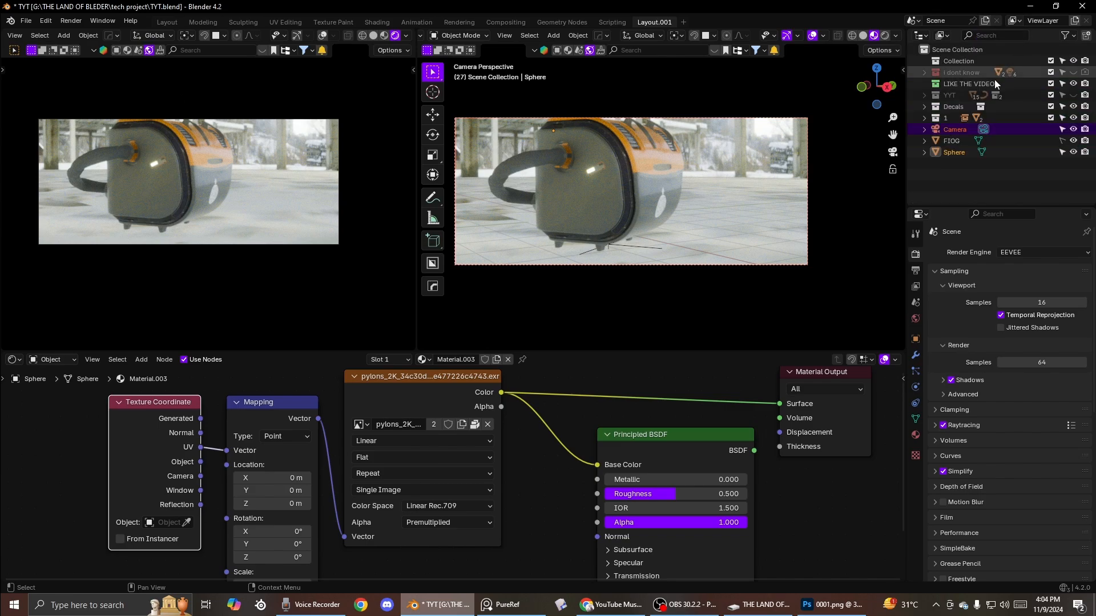
Step: Select the camera and open its lens and depth of field settings
click(953, 129)
click(916, 387)
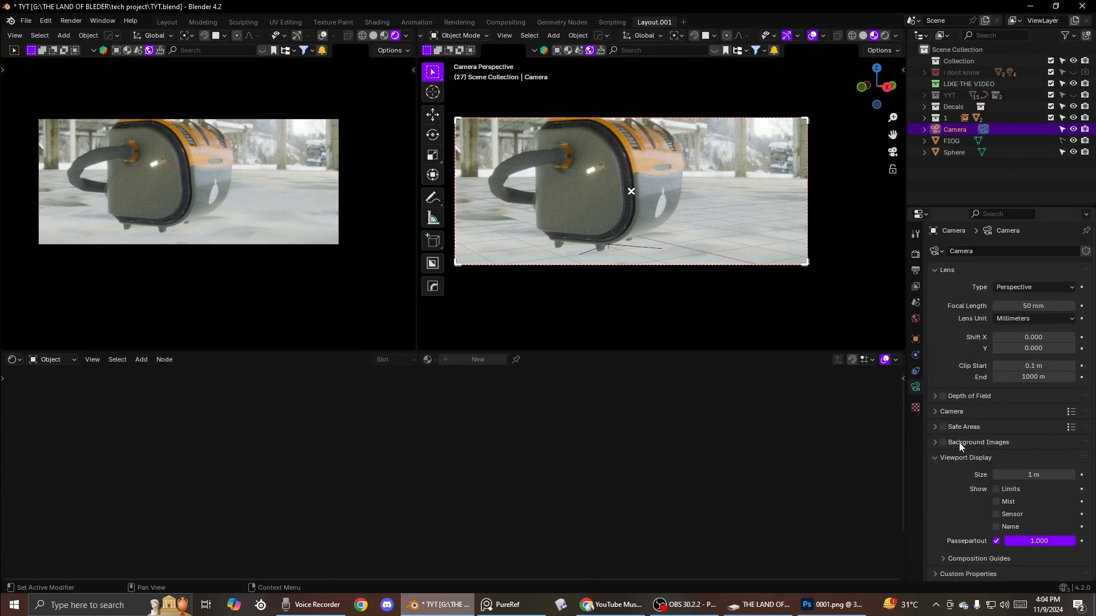
Step: Enable depth of field on the camera, focus it on the YYT object, and set the F-Stop to 0.4
click(943, 396)
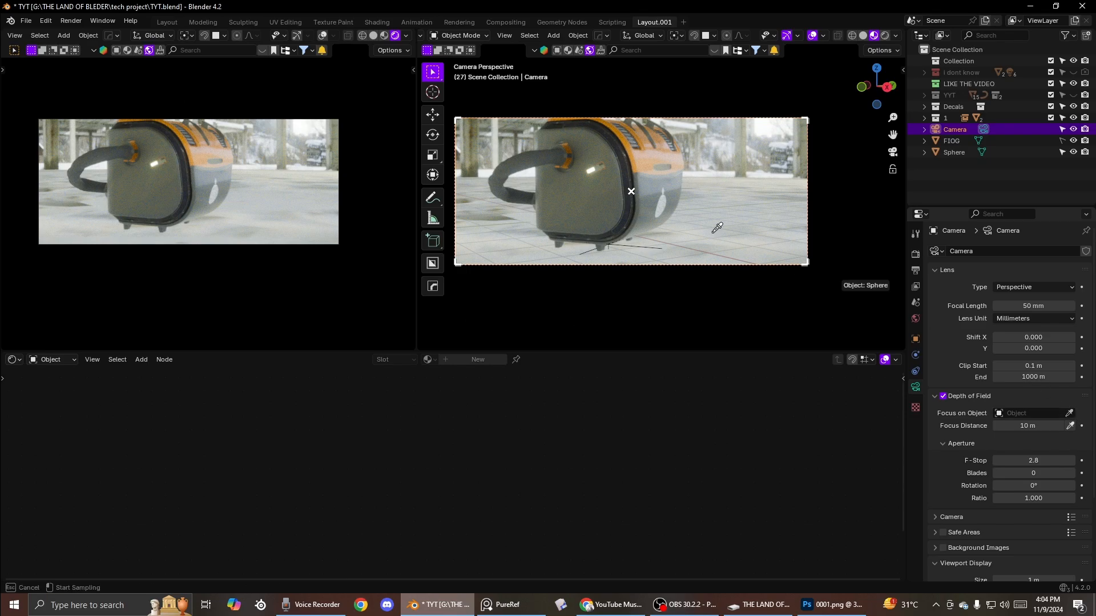
click(645, 179)
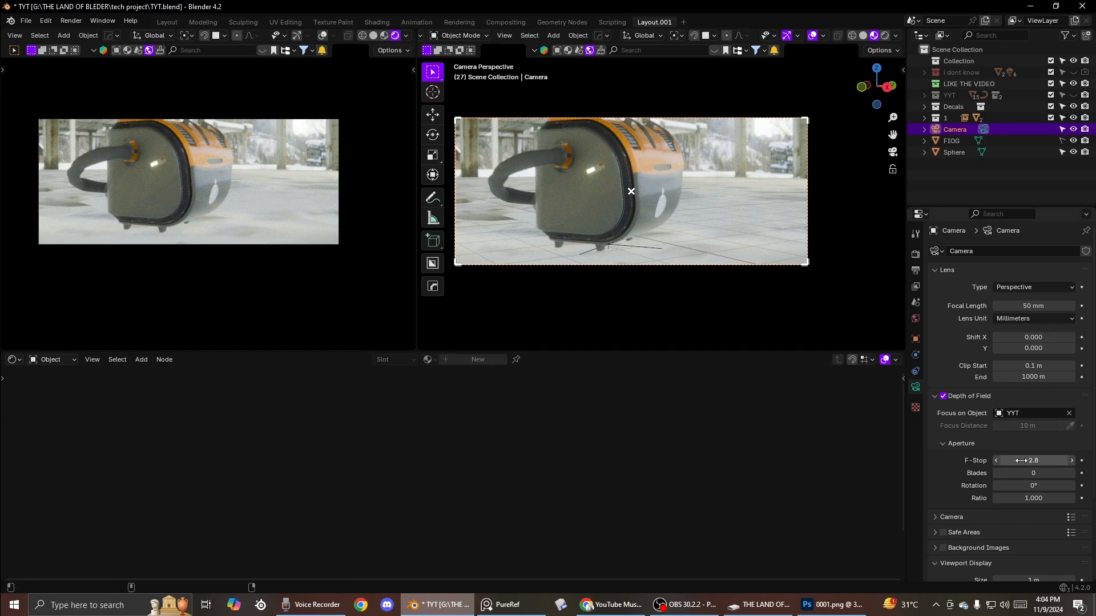
mouse_move(1033, 460)
mouse_down()
mouse_move(1010, 460)
mouse_move(1025, 460)
mouse_up()
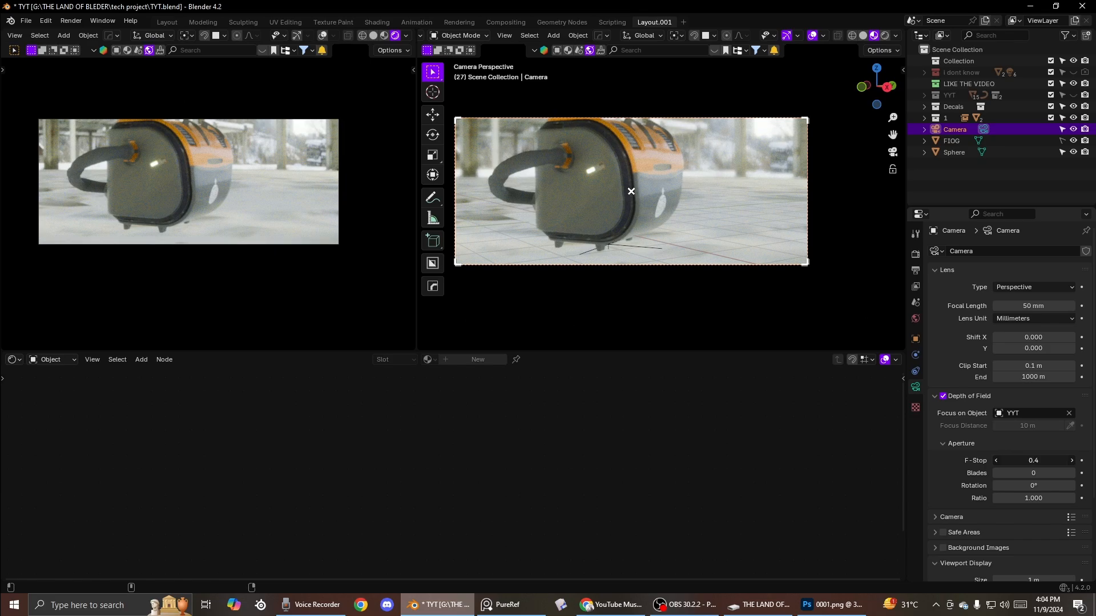
Step: Reframe the shot with walk navigation in camera view so the orange device is seen more from its logo side
key(shift+grave)
key(w)
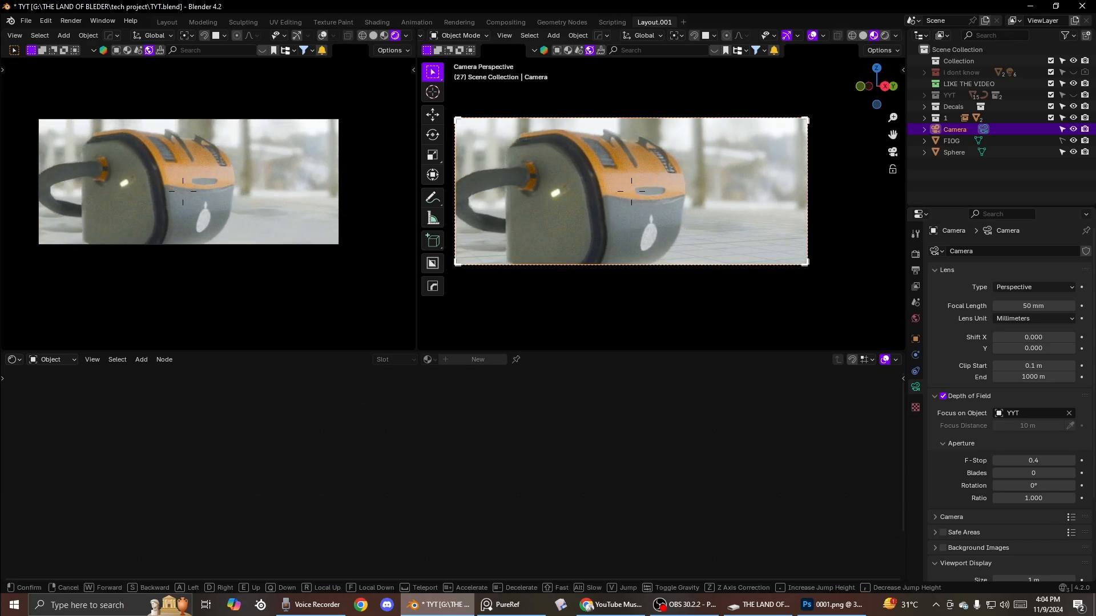
key(s)
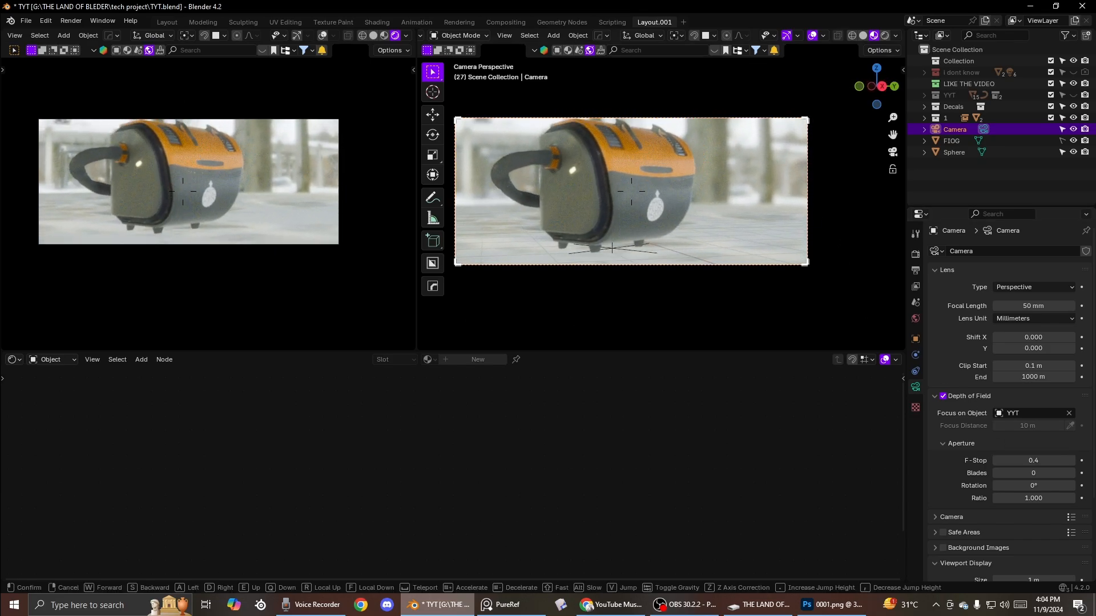
key(q)
click(762, 172)
Step: Subdivide the ground faces of the Sphere with 4 cuts and return to Object Mode
middle_drag(762, 172, 709, 210)
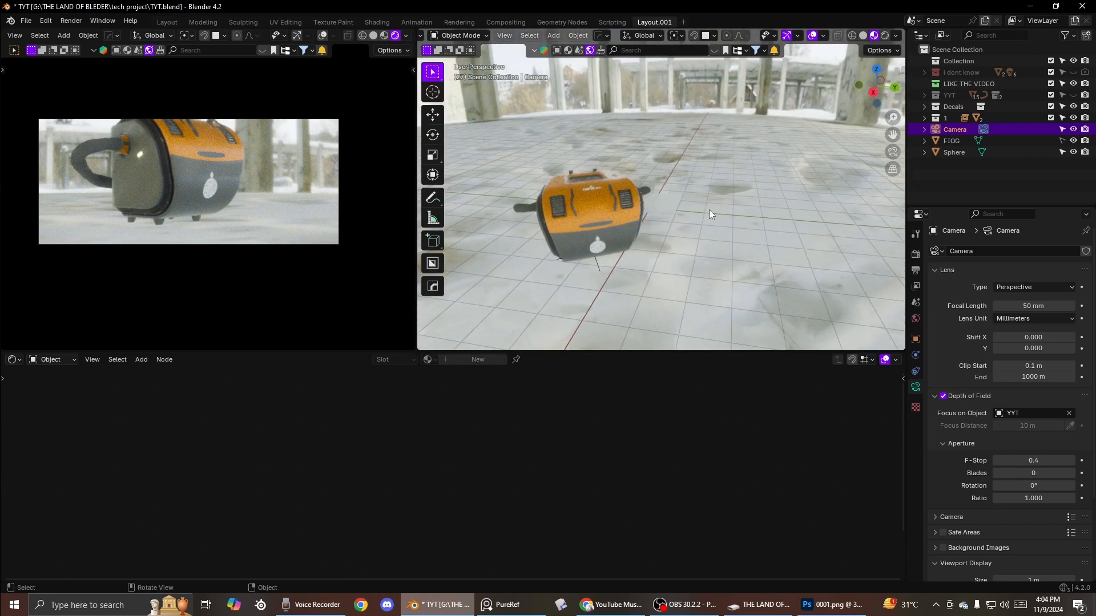
scroll(706, 217, down, 5)
click(704, 218)
scroll(701, 222, up, 3)
key(Tab)
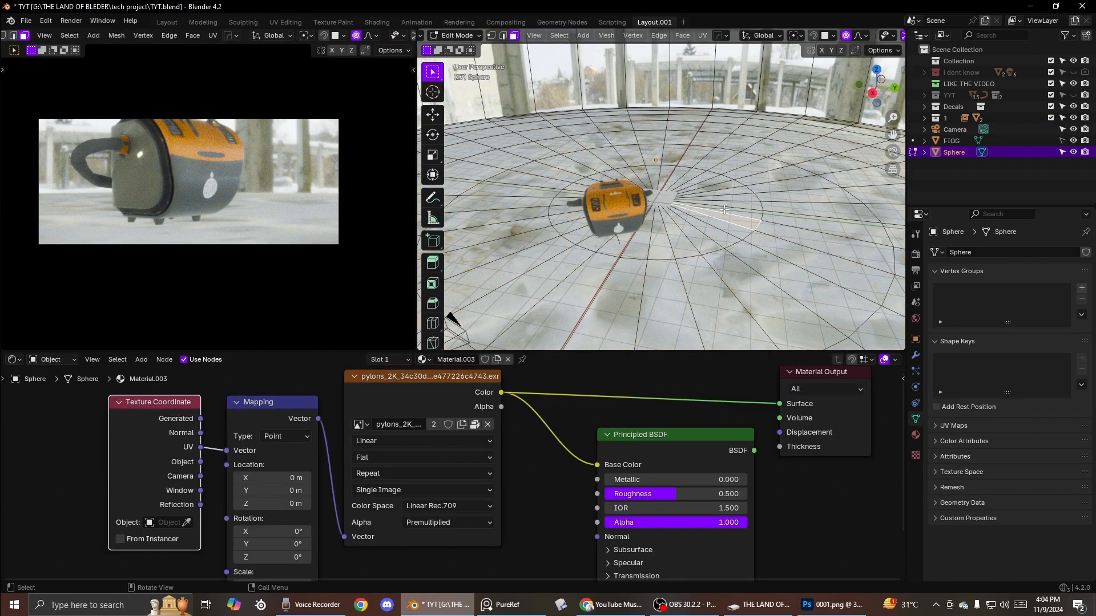
right_click(726, 207)
click(666, 223)
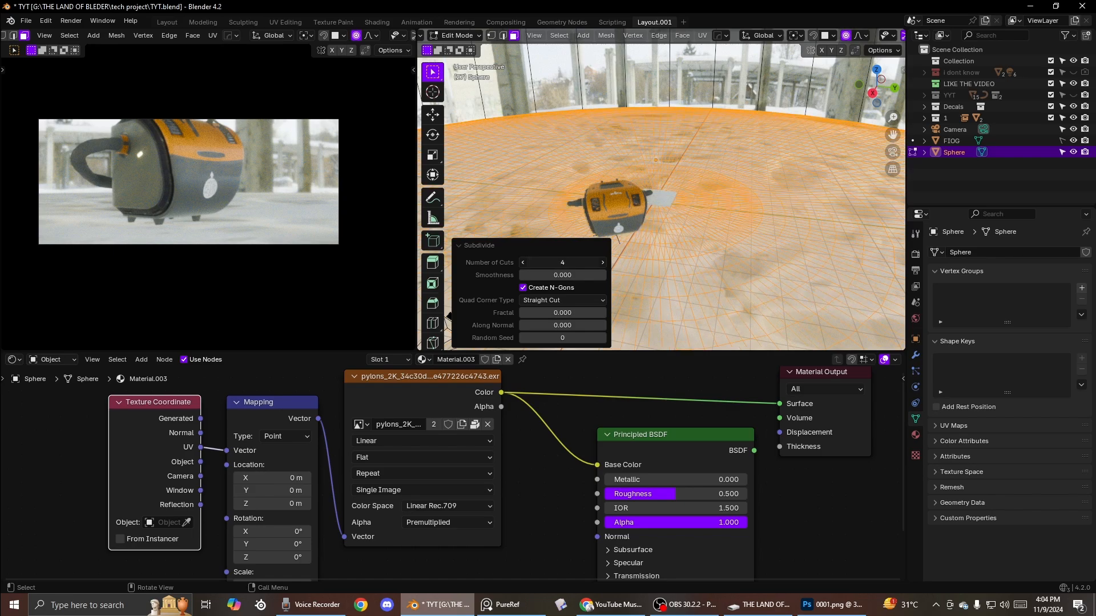
click(743, 188)
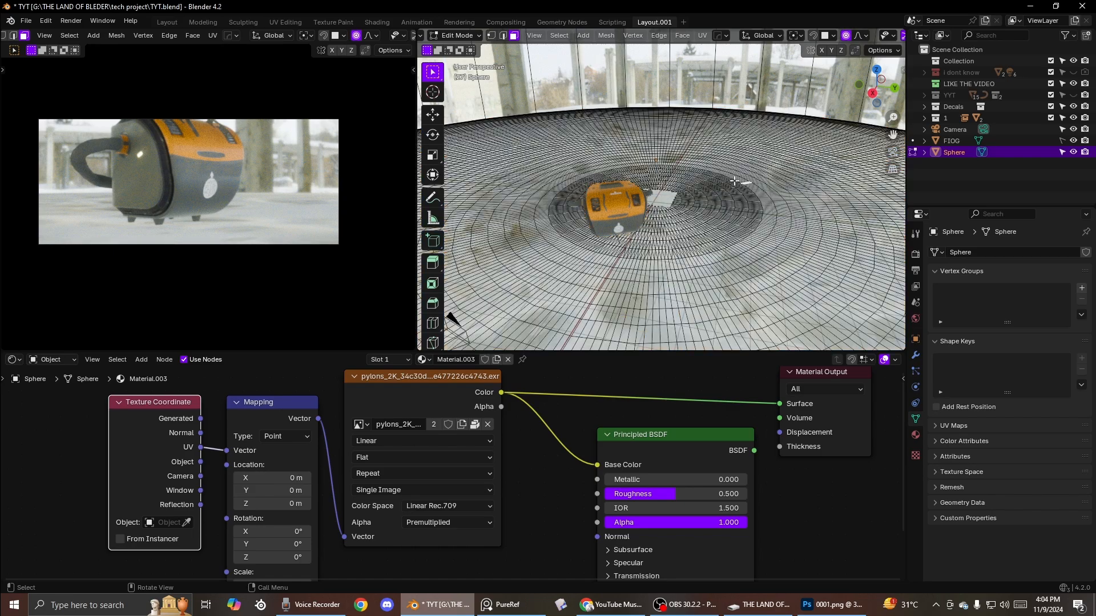
scroll(731, 222, up, 2)
key(Tab)
click(736, 181)
Step: Put the Sphere into Sculpt Mode and set up the Blob brush with a radius of 119 px
middle_drag(670, 169, 720, 165)
key(q)
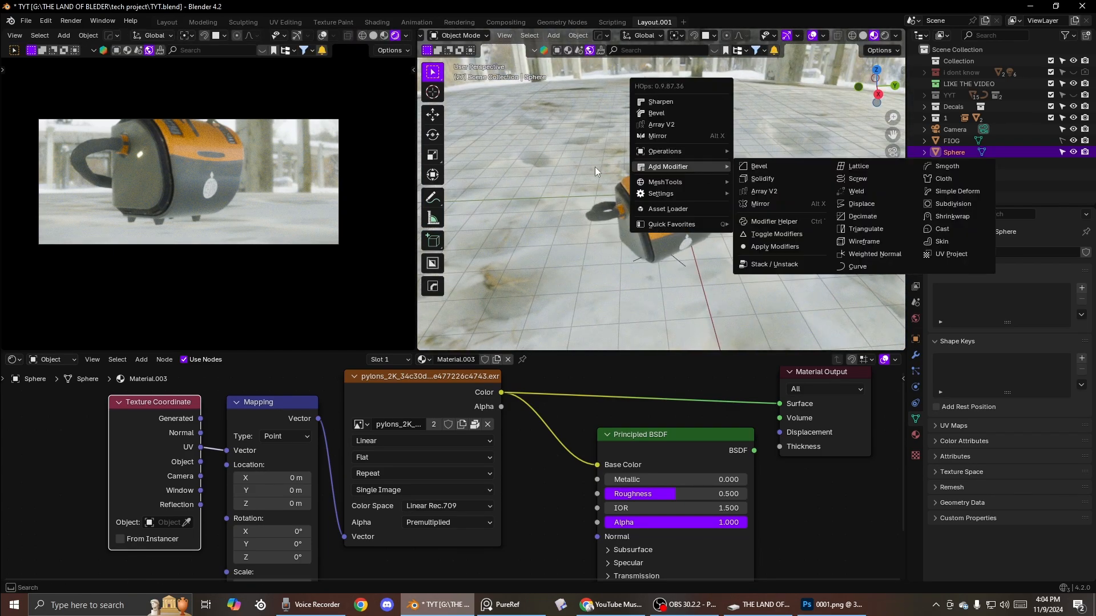
key(Tab)
click(531, 131)
shift+middle_drag(579, 215, 605, 175)
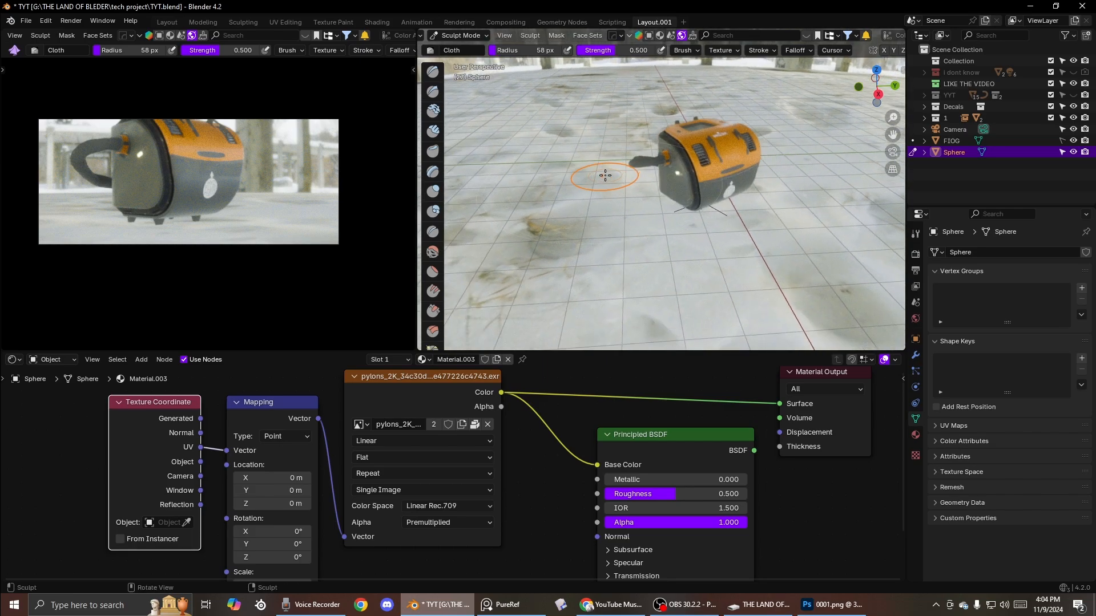
middle_drag(652, 209, 638, 198)
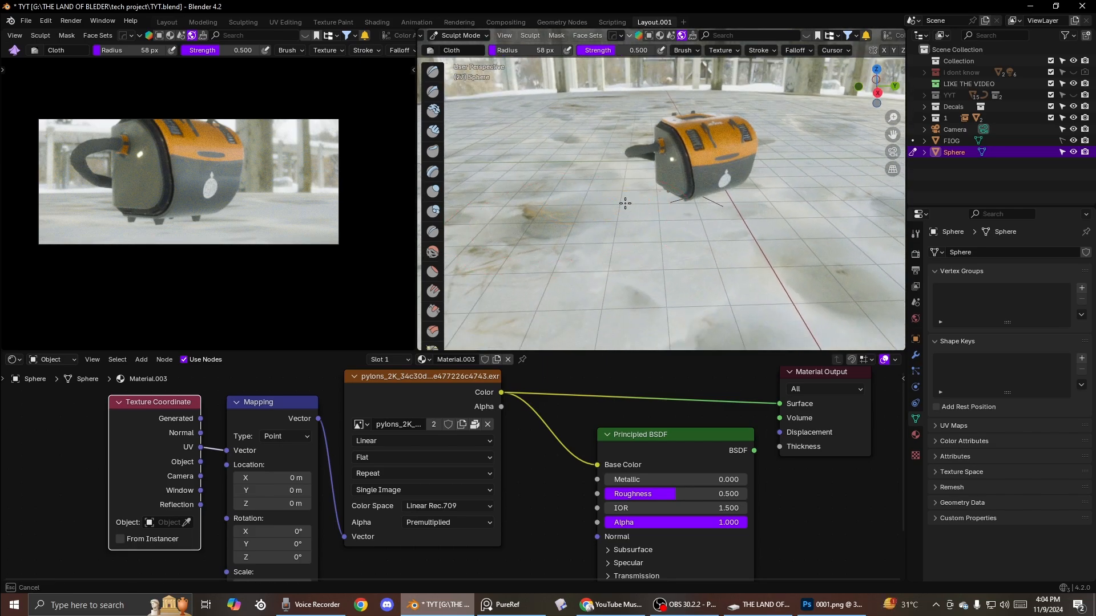
click(433, 210)
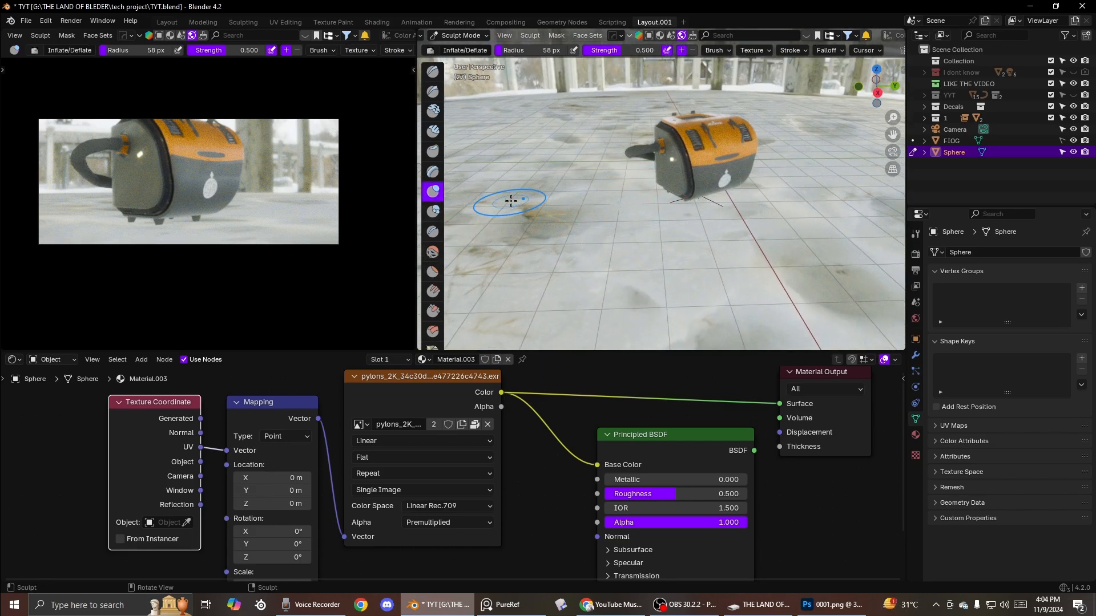
key(f)
click(569, 196)
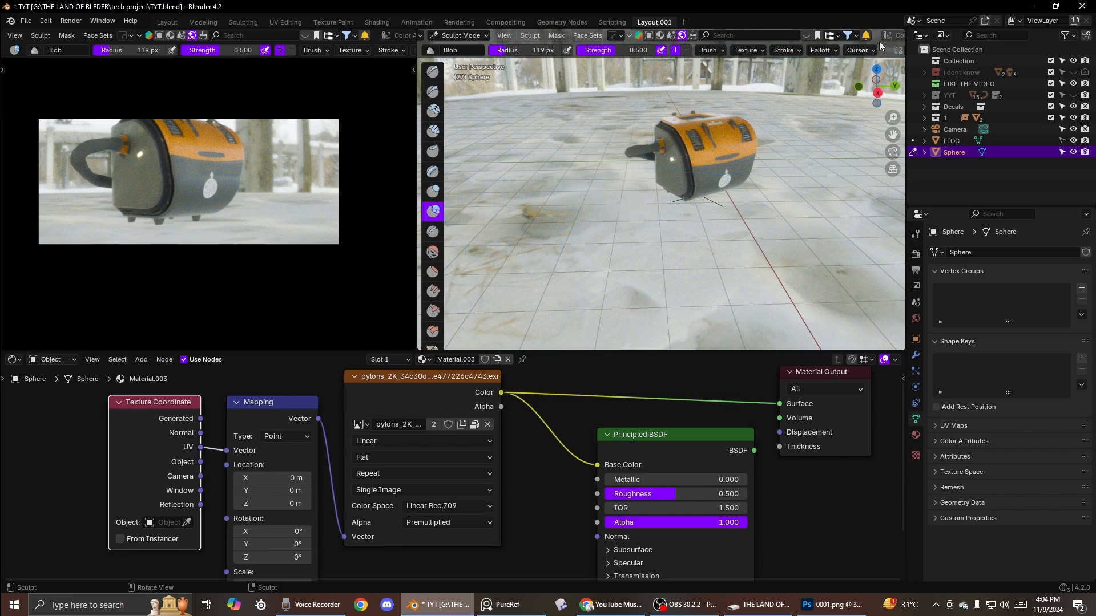
Step: Try sculpting the ground with Blob strokes in solid shading and undo them, restoring the material preview
scroll(879, 41, down, 5)
click(863, 36)
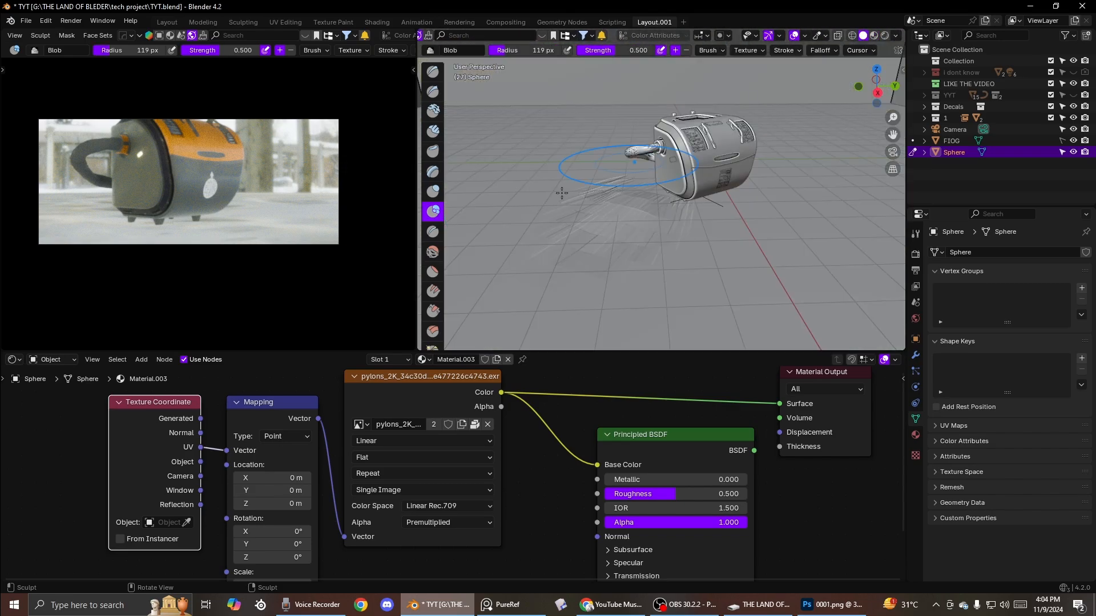
drag(553, 196, 576, 130)
key(ctrl+z)
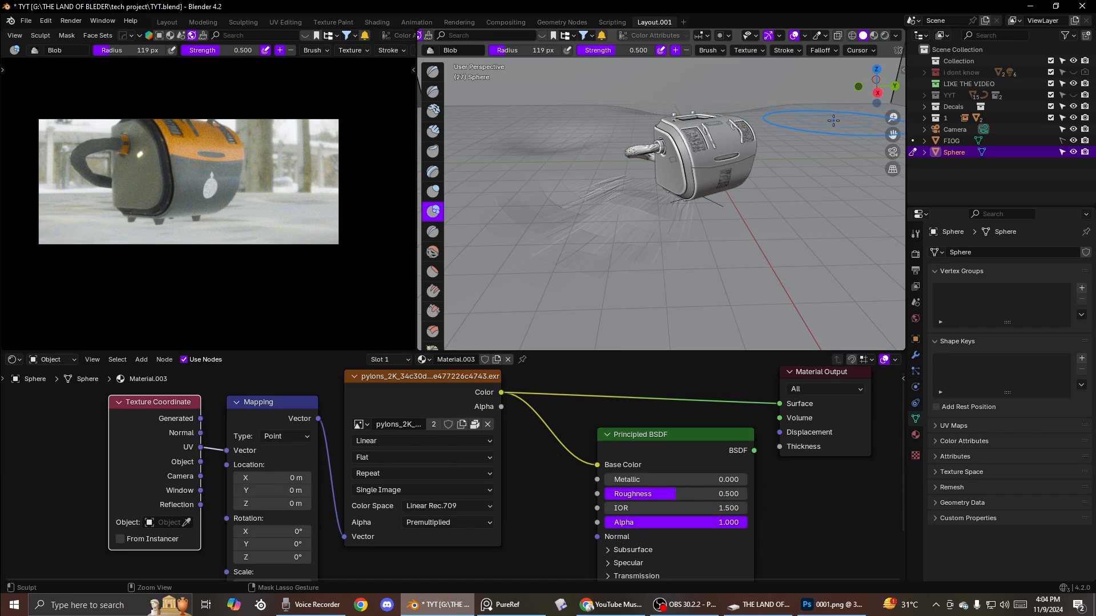
shift+middle_drag(869, 194, 807, 187)
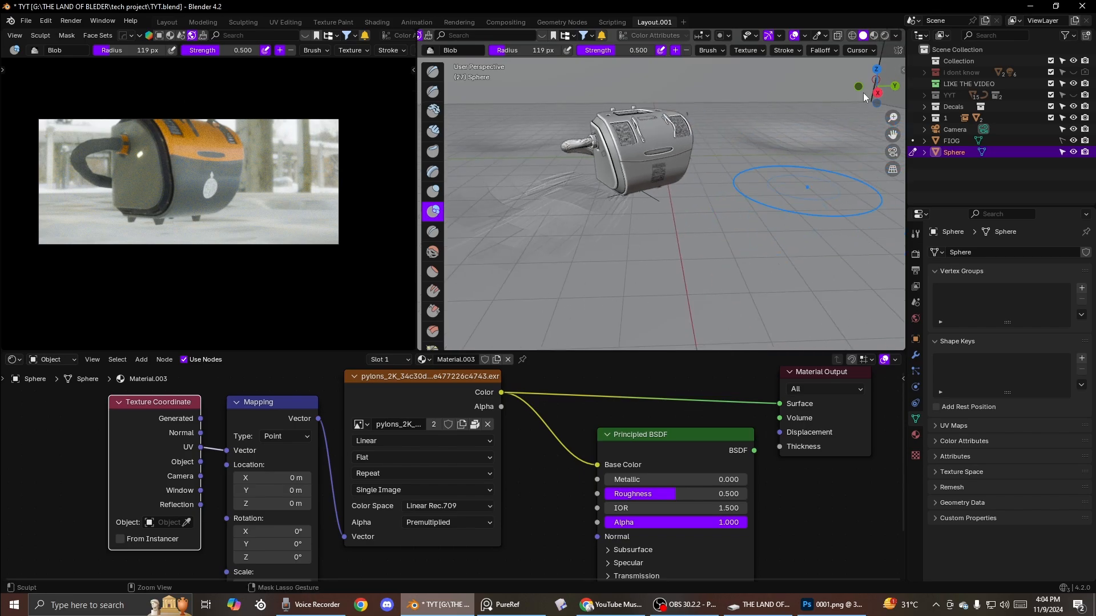
click(875, 36)
Step: Sculpt uneven mounds into the snowy ground beside the device with the 119 px Blob brush
shift+middle_drag(485, 221, 636, 197)
middle_drag(637, 198, 640, 206)
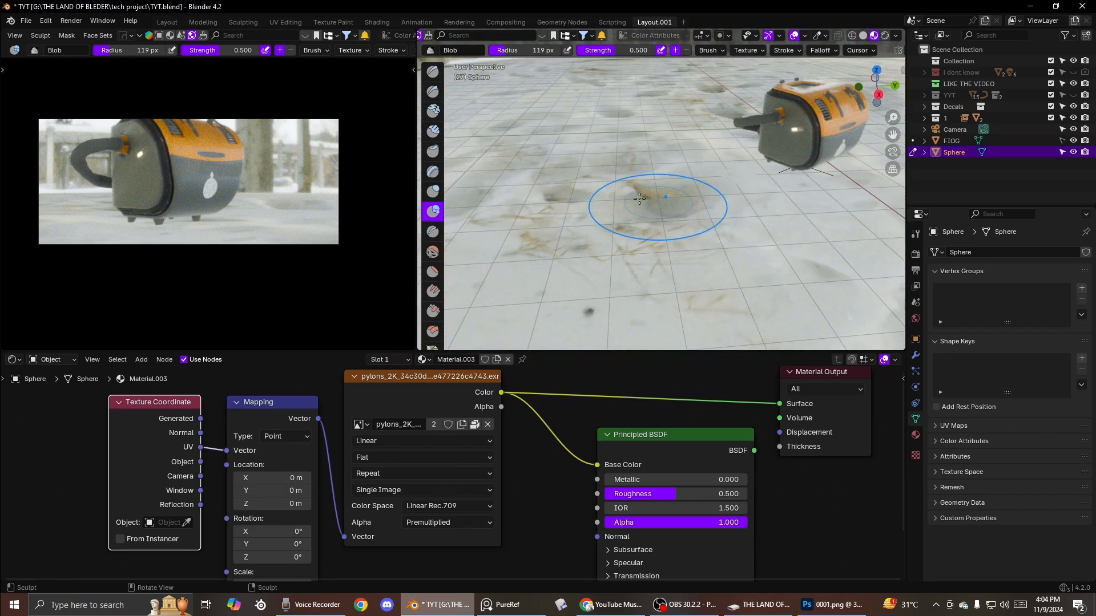
click(570, 202)
shift+middle_drag(471, 200, 619, 195)
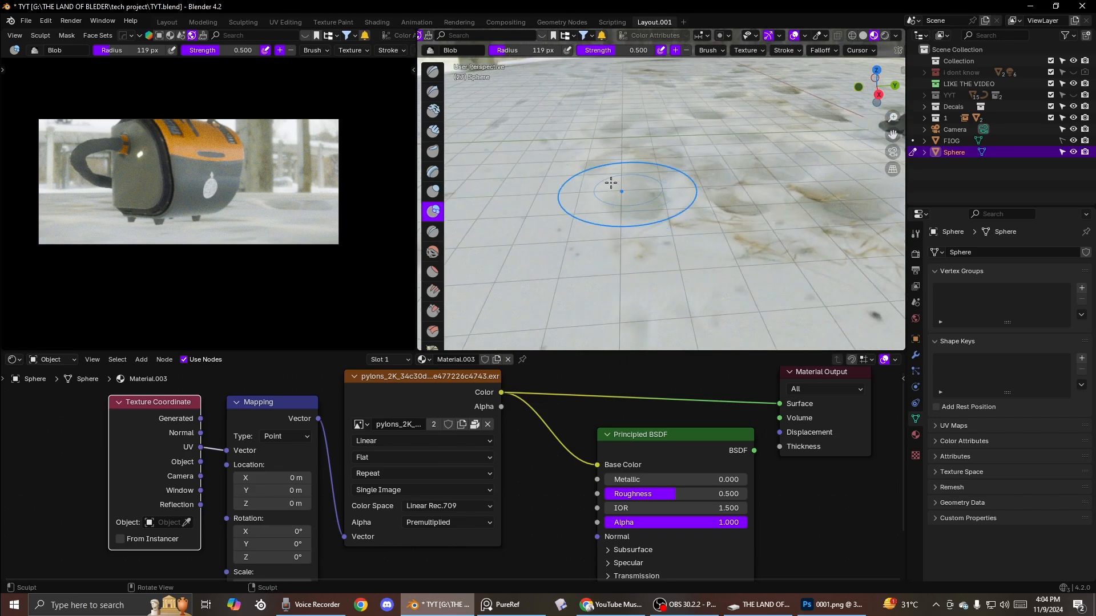
scroll(659, 169, down, 2)
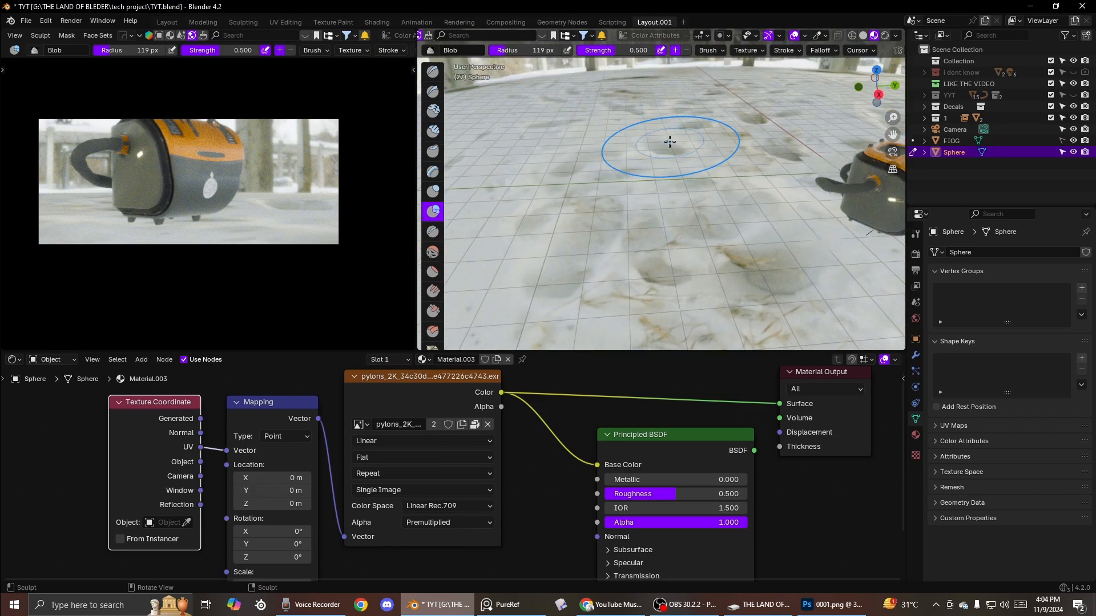
Step: Set the Blob brush radius to 98 px and sculpt more bumps into the ground around the device and camera
key(f)
click(657, 140)
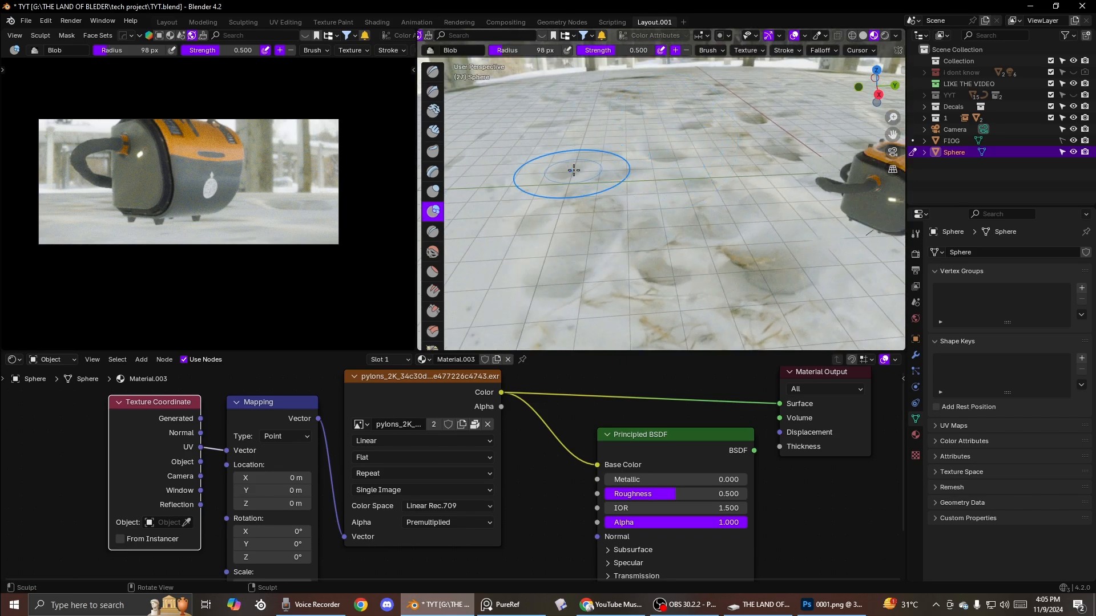
scroll(734, 162, down, 1)
shift+middle_drag(751, 154, 719, 187)
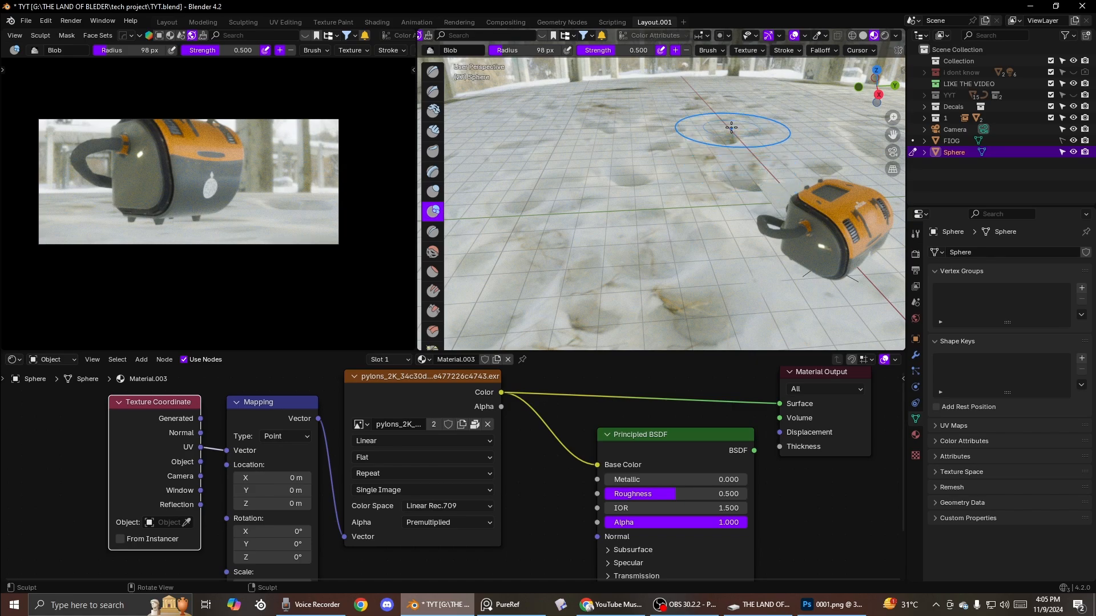
mouse_move(823, 164)
middle_down()
mouse_move(778, 142)
mouse_move(776, 183)
middle_up()
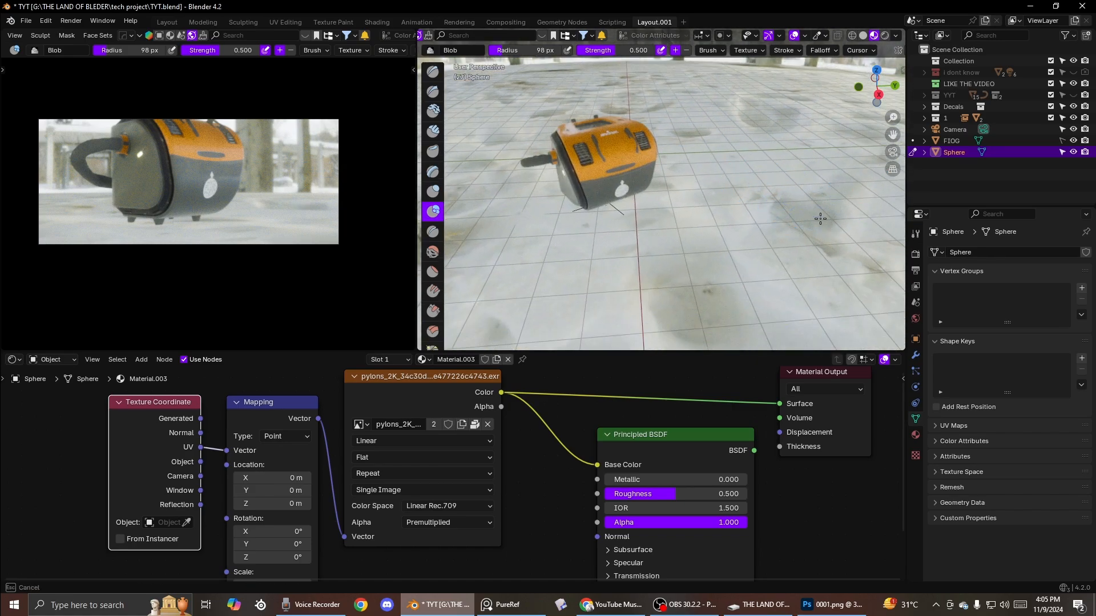
middle_drag(672, 296, 742, 214)
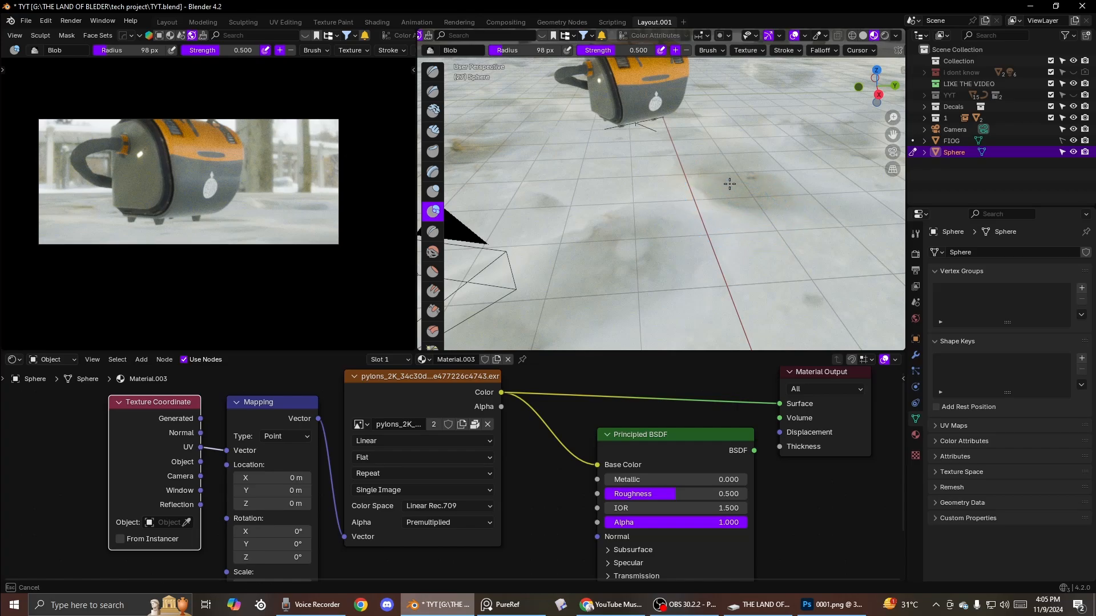
mouse_move(638, 261)
middle_down()
mouse_move(715, 214)
mouse_move(639, 209)
mouse_move(630, 177)
middle_up()
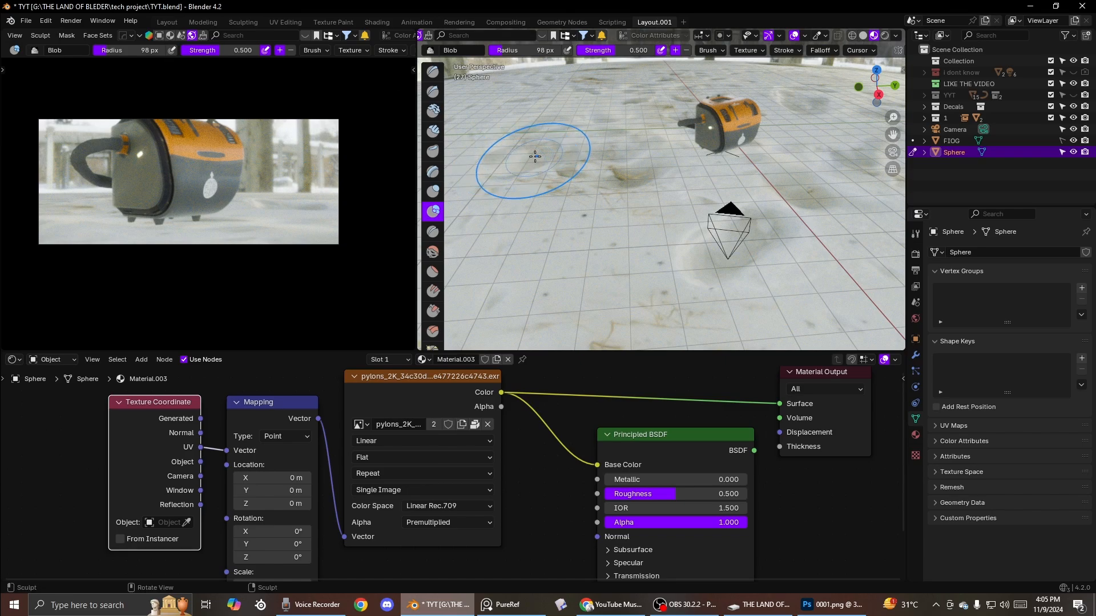
middle_drag(526, 163, 567, 198)
Step: Set the Blob brush radius to 33 px and return the viewport to the camera view
key(f)
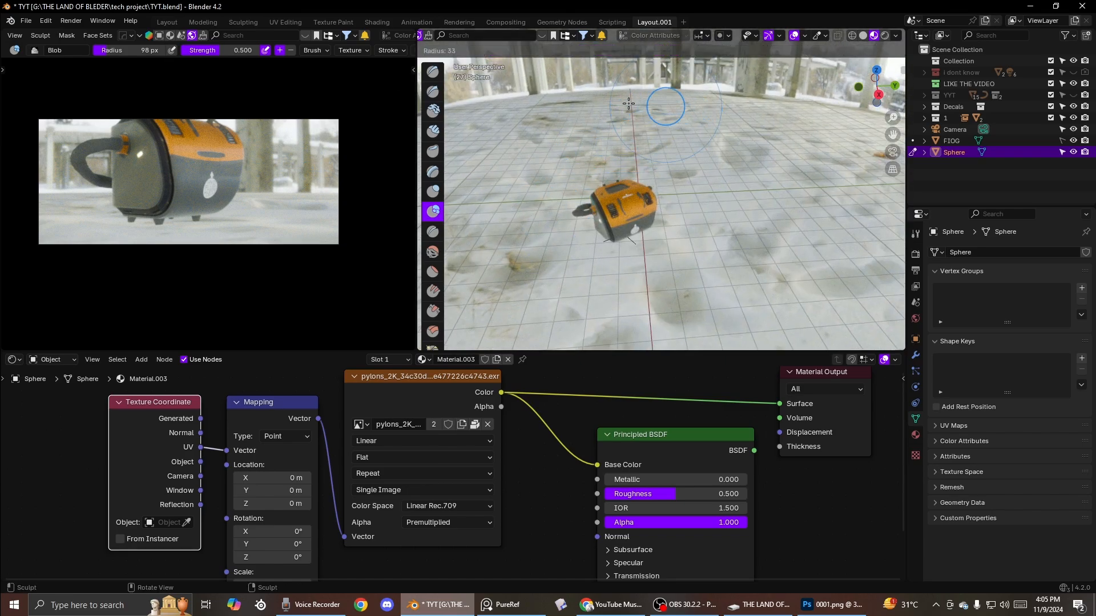
click(630, 109)
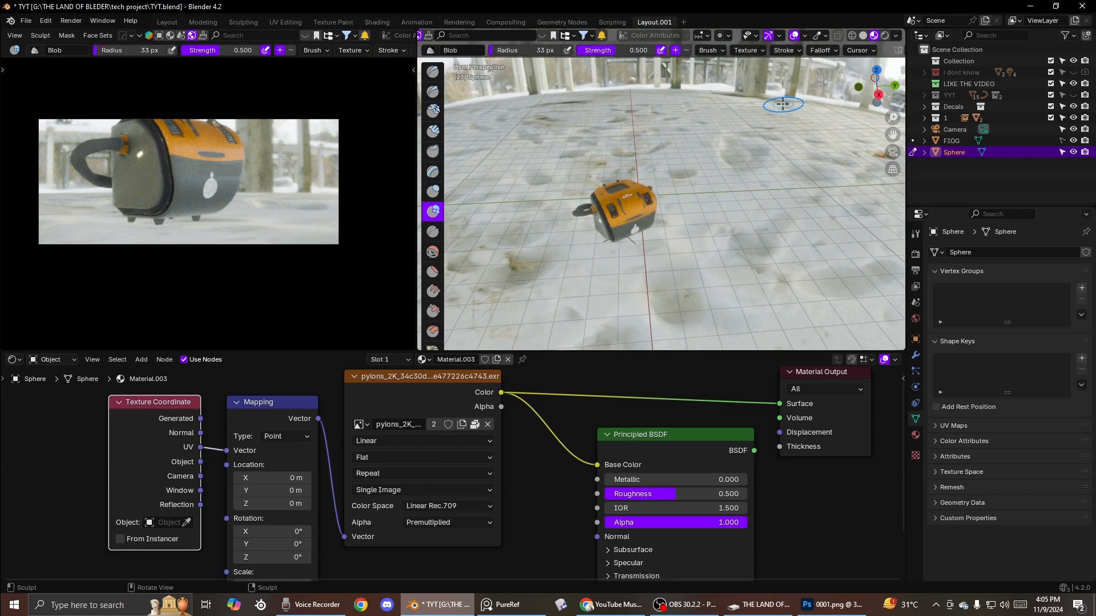
middle_drag(708, 196, 799, 156)
click(894, 150)
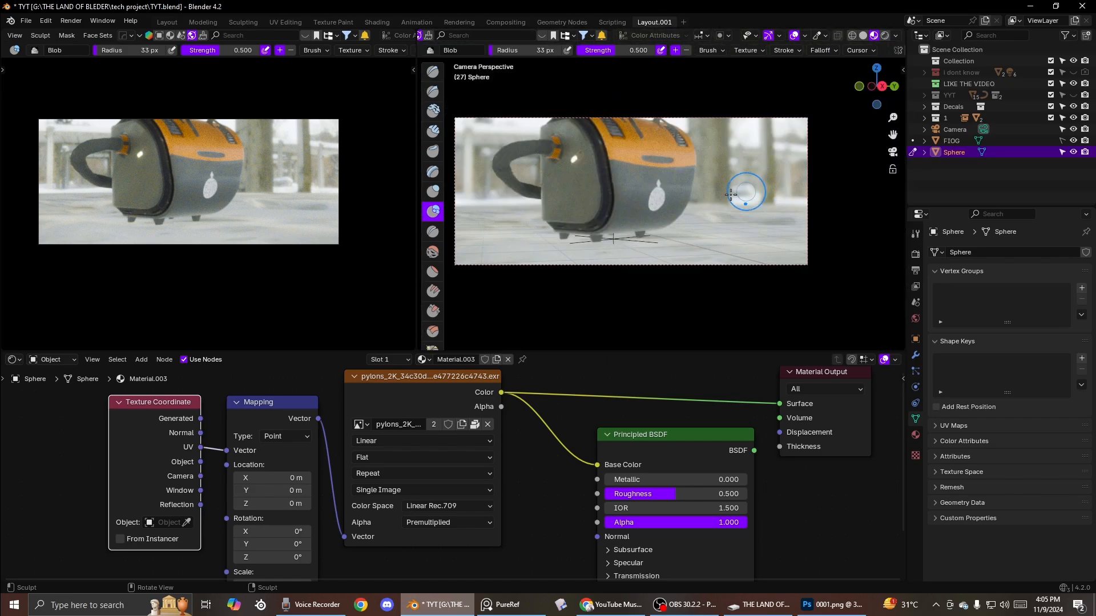
key(shift+f)
key(Escape)
key(shift+f)
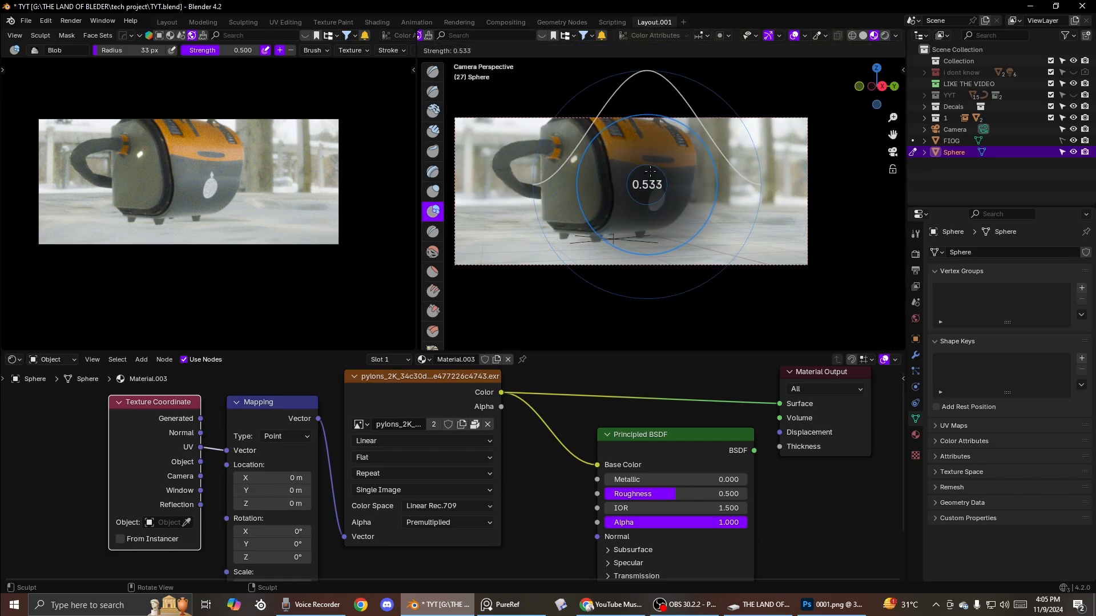
key(Escape)
Step: Return to Object Mode and walk the camera to a low angle that frames the device just above the ground
key(Tab)
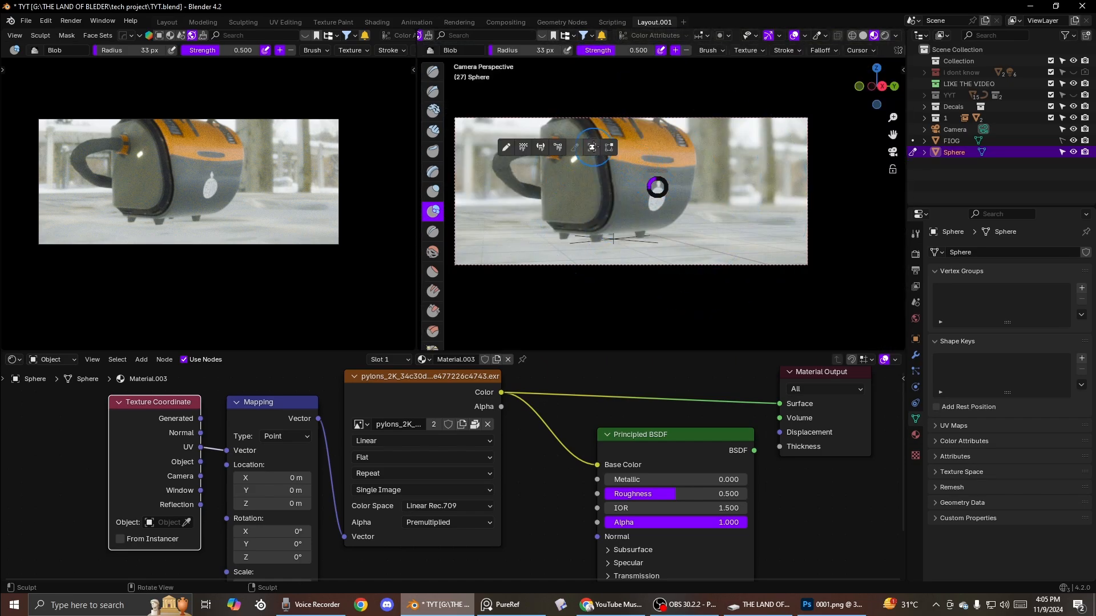
click(593, 147)
key(shift+grave)
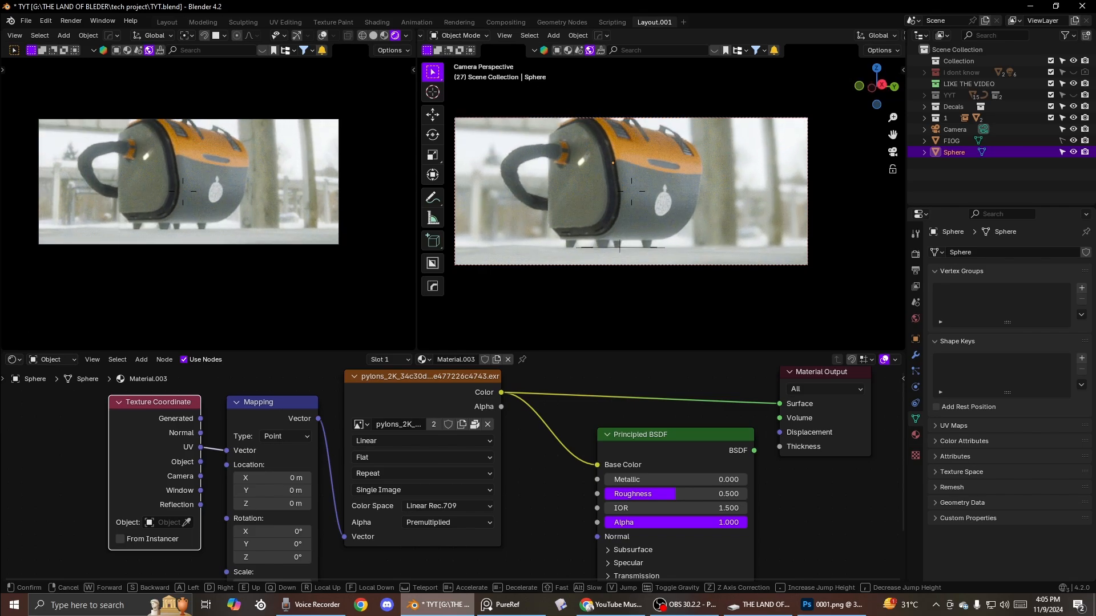
key(e)
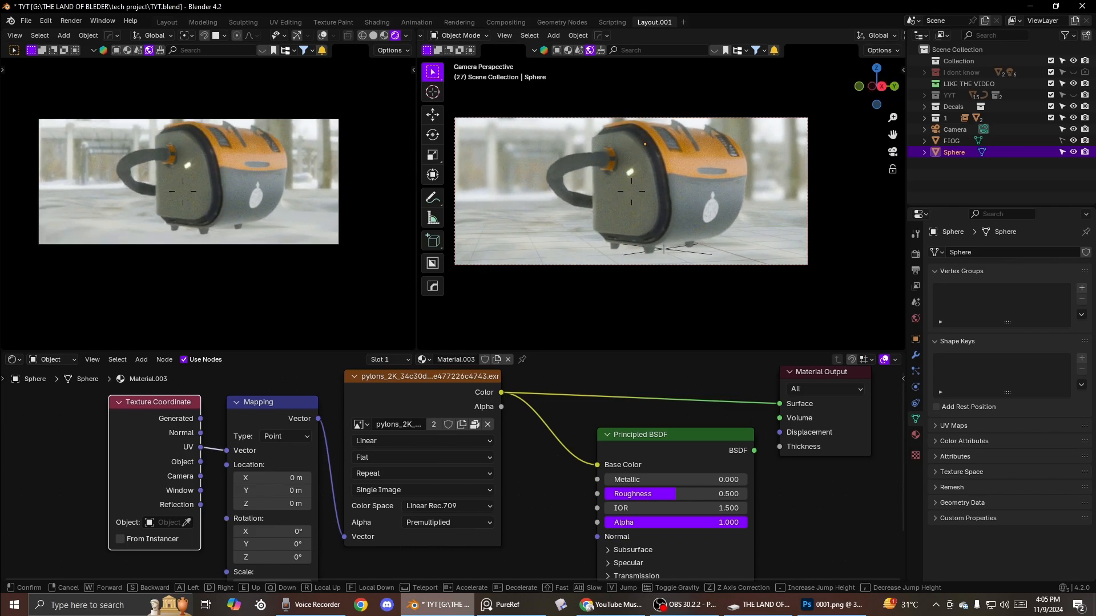
key(q)
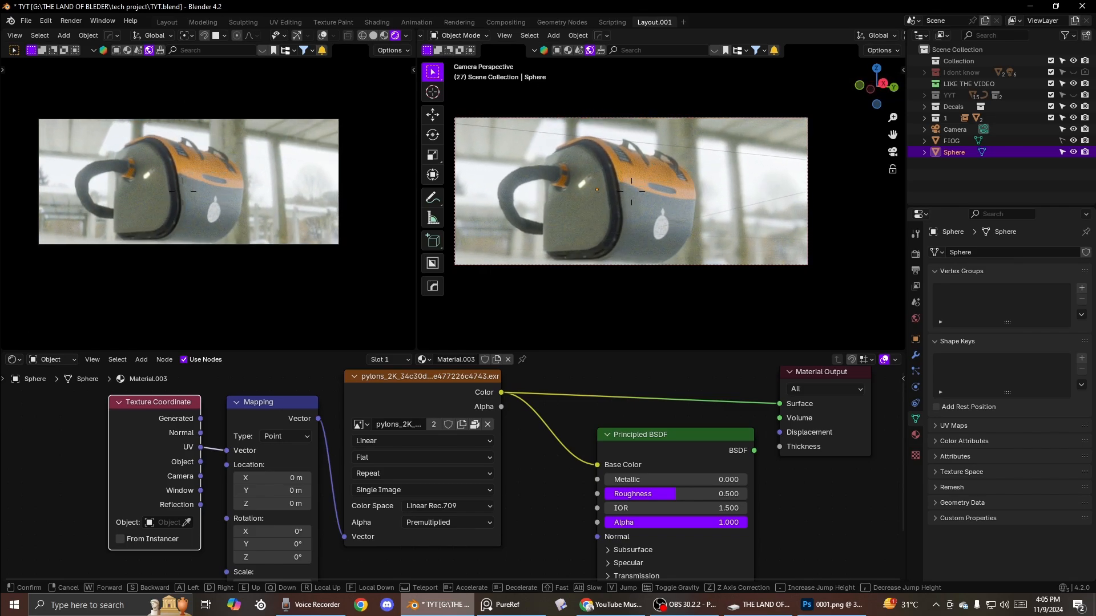
key(e)
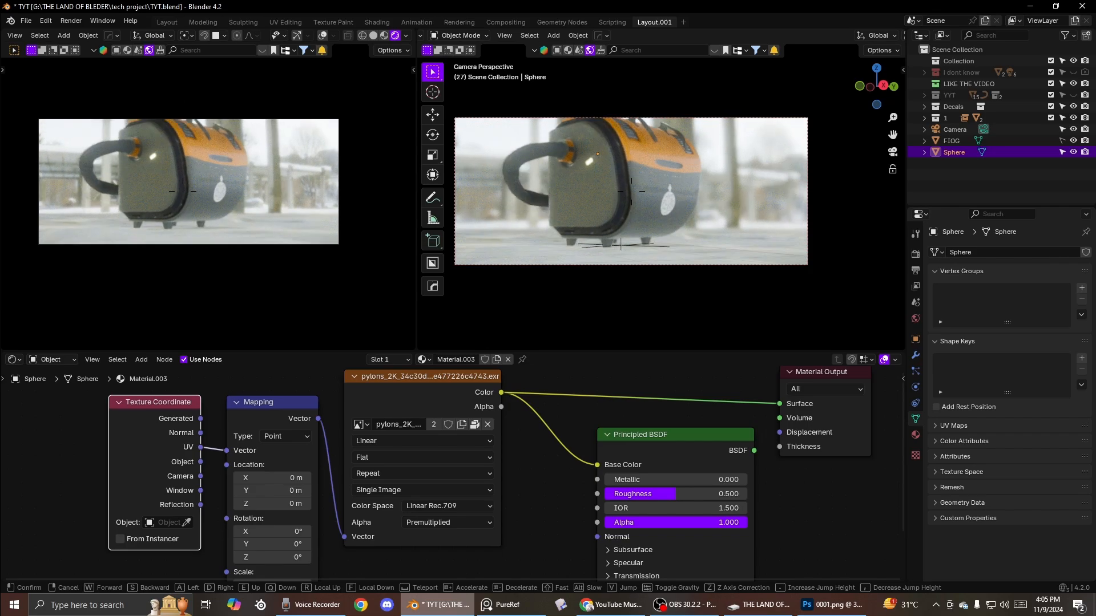
click(643, 182)
Step: Rotate the device's YYT empty by -30° about the global Z axis
click(643, 182)
key(r)
key(z)
click(700, 244)
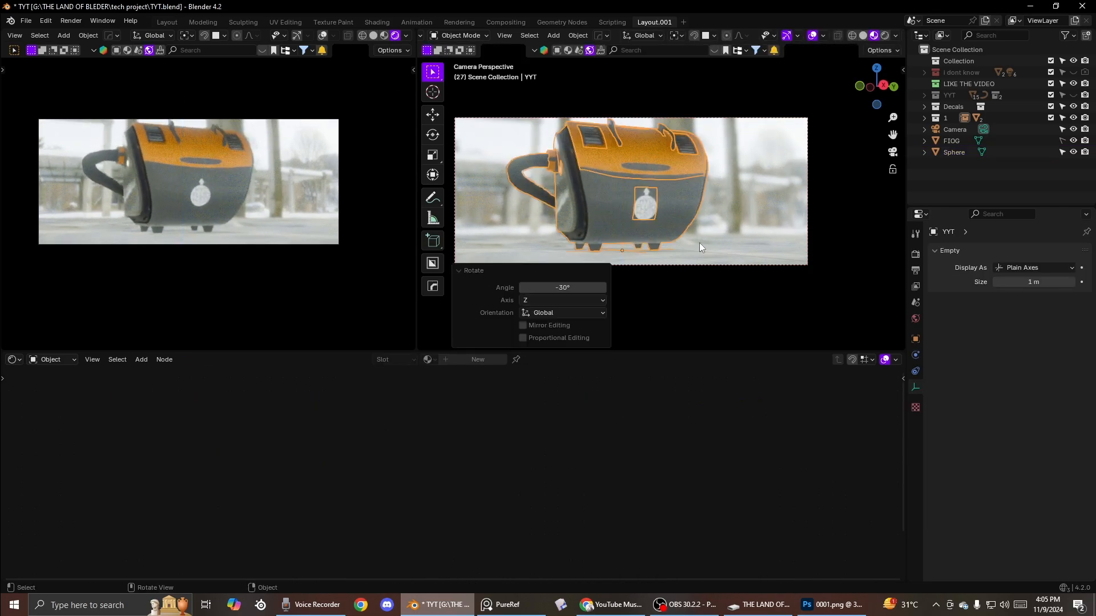
key(r)
key(r)
right_click(708, 139)
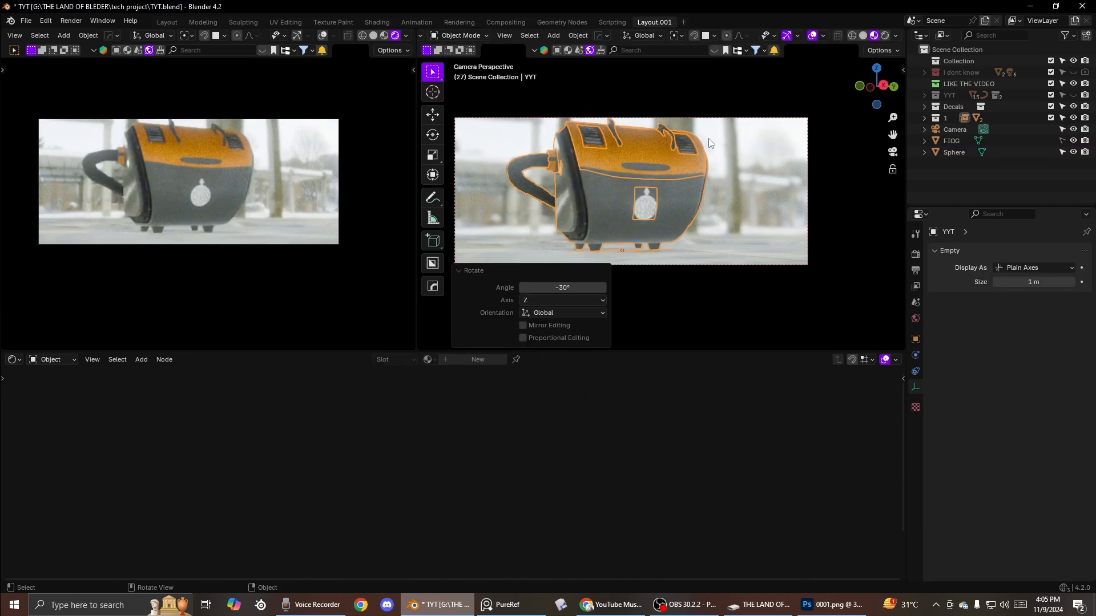
Step: Walk the camera around to a slightly raised three-quarter view that brings the device's end cap and hose into frame
key(shift+grave)
key(w)
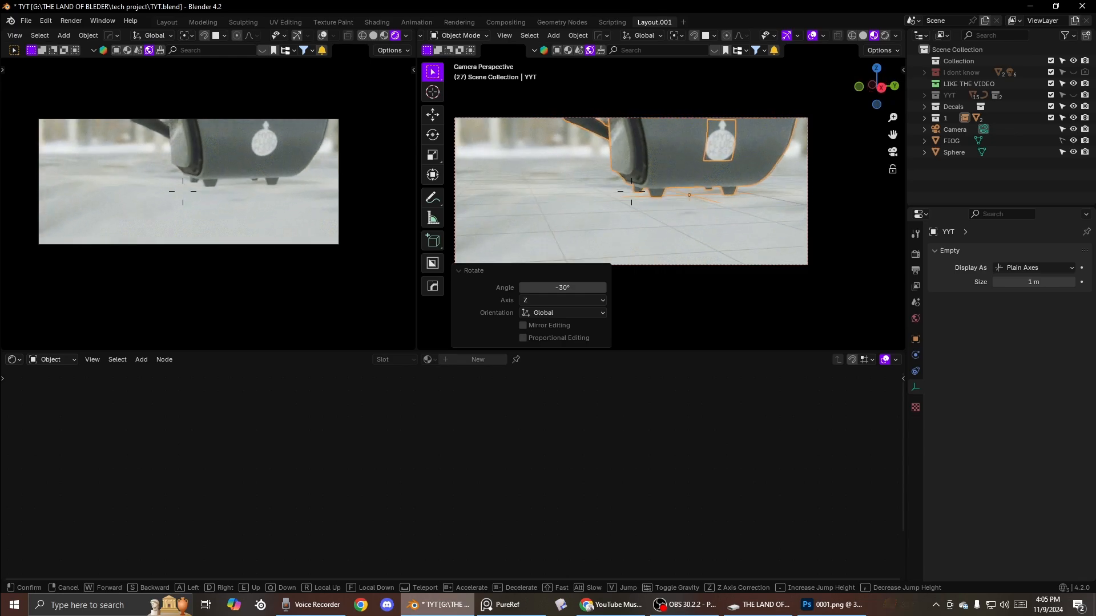
key(e)
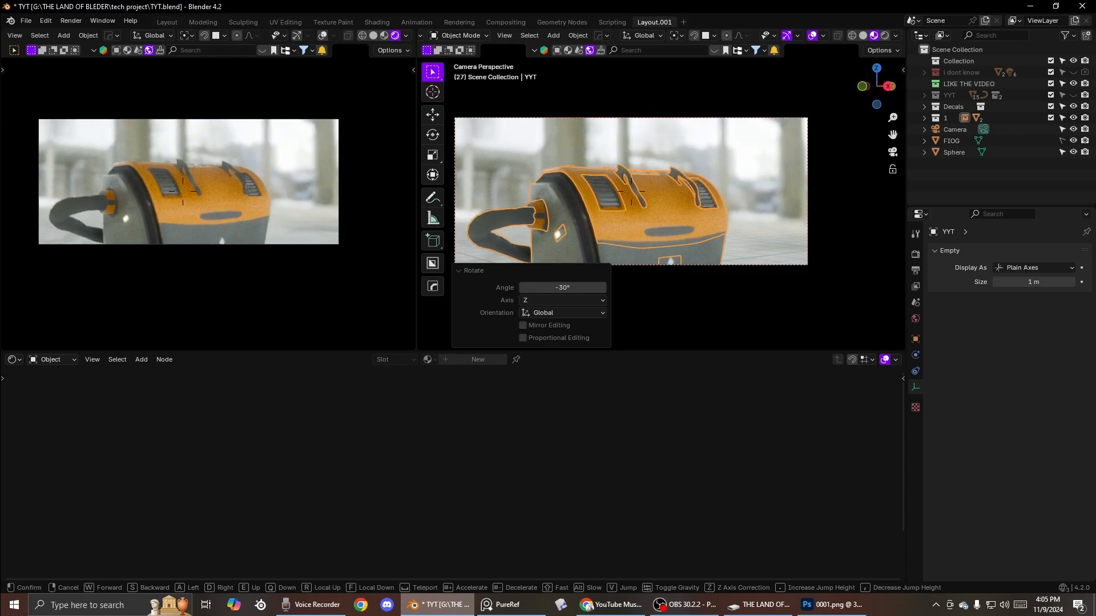
key(w)
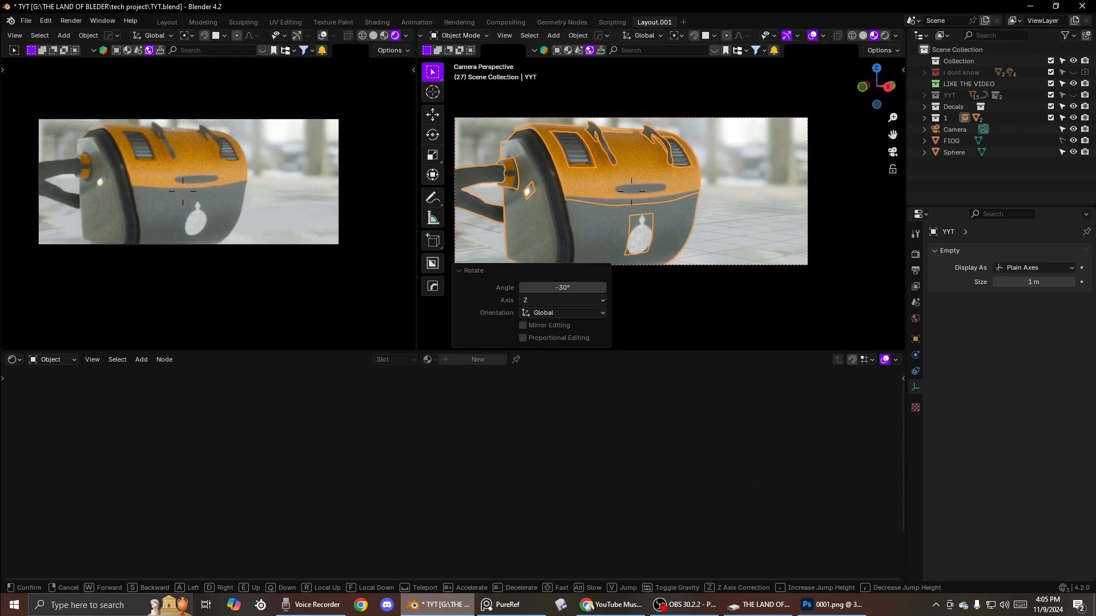
key(s)
click(638, 176)
Step: Switch the scene's render engine from EEVEE to Cycles
click(406, 36)
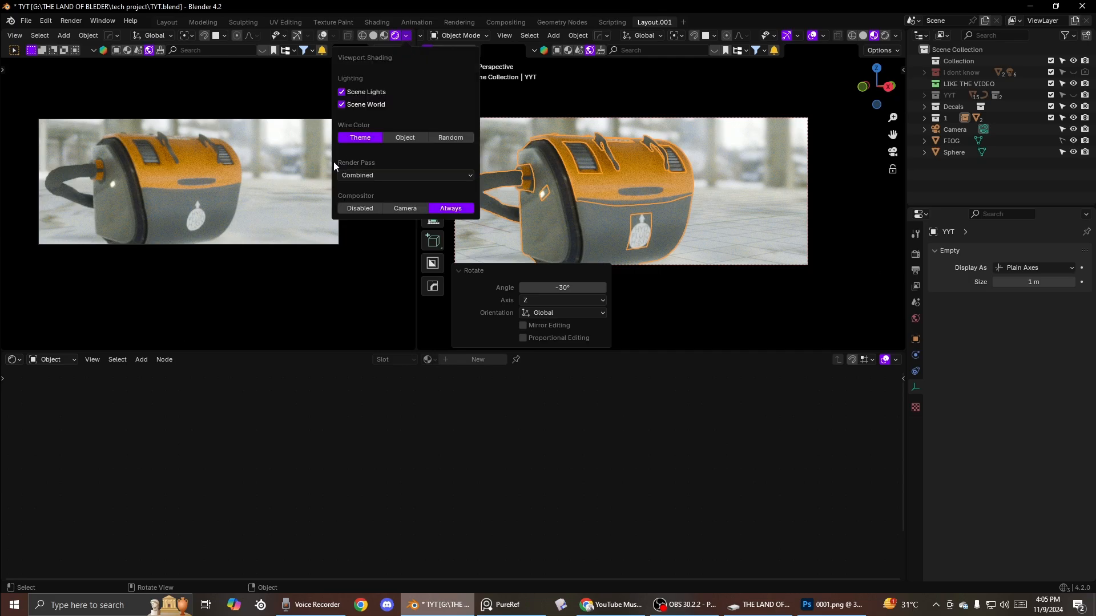
click(916, 254)
click(1044, 253)
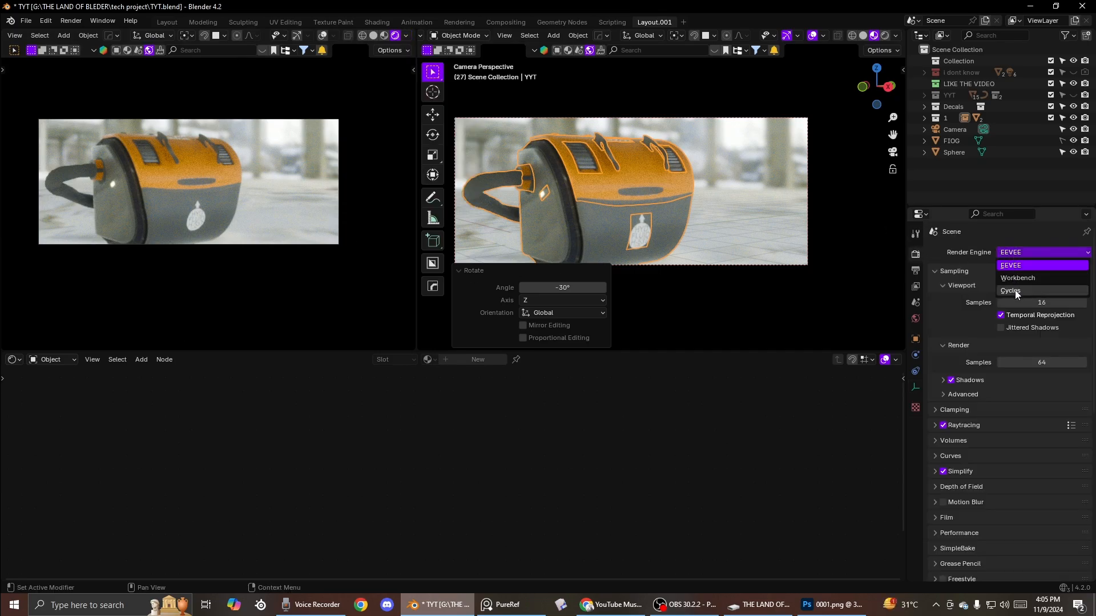
key(Return)
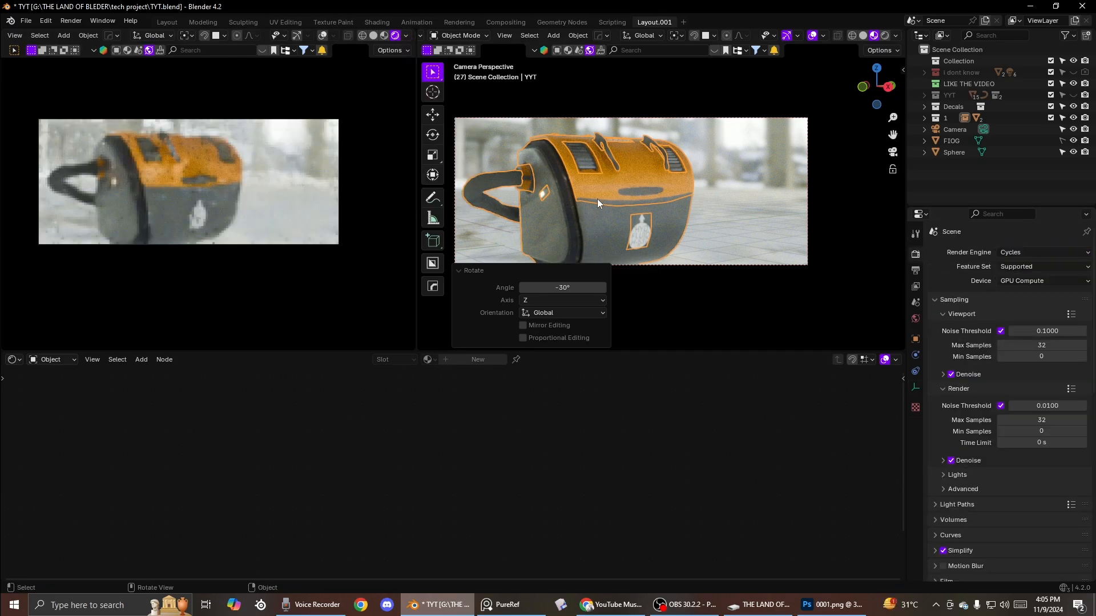
Step: Walk the camera down to a lower viewpoint near the ground, keeping the device large in the frame
key(shift+grave)
key(w)
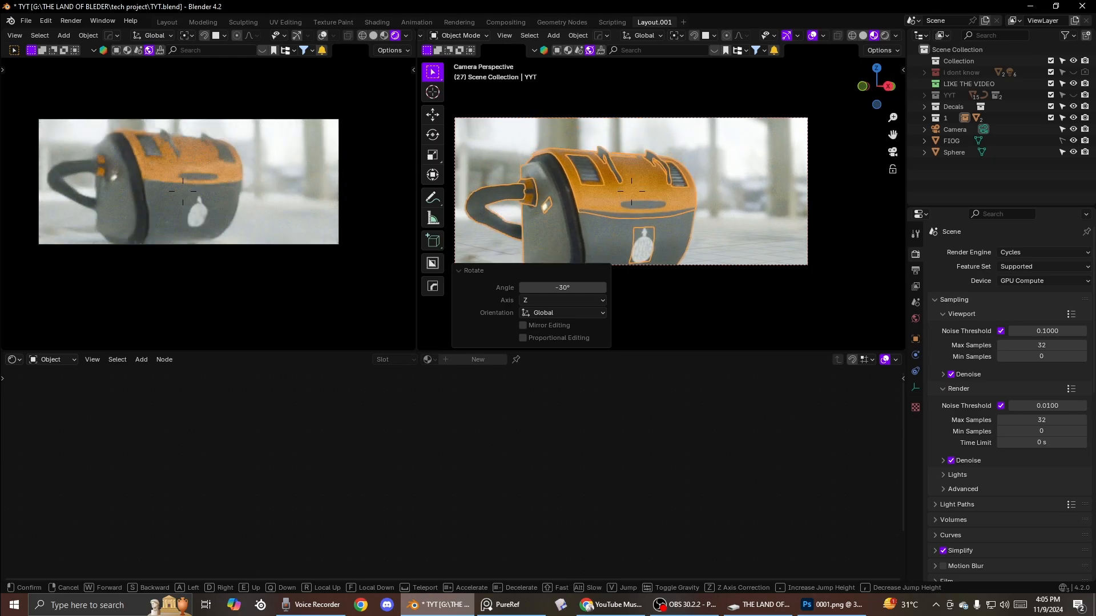
key(s)
key(q)
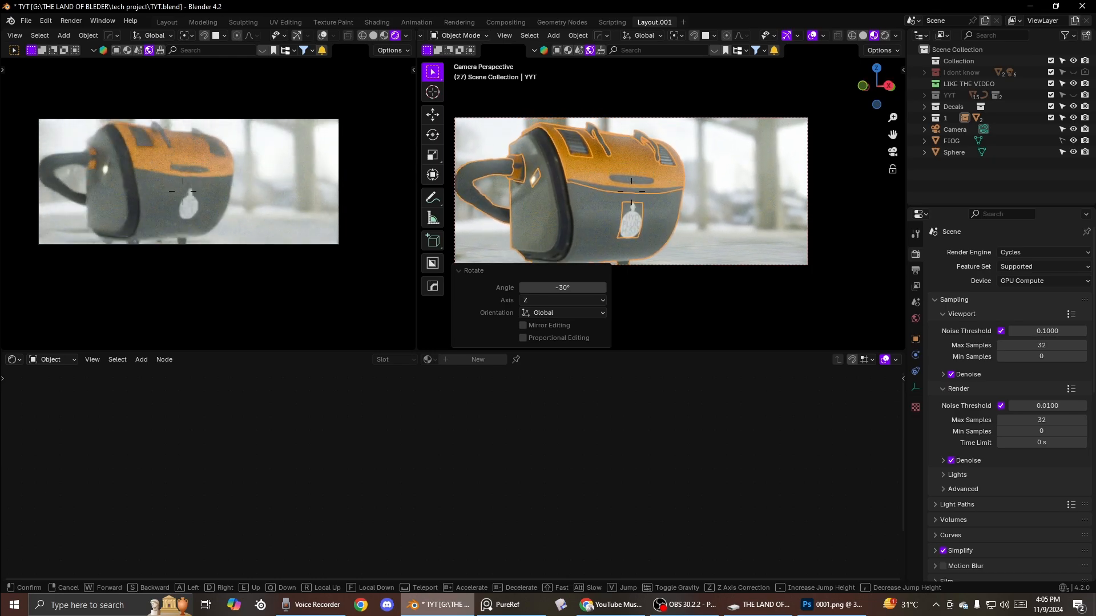
click(649, 176)
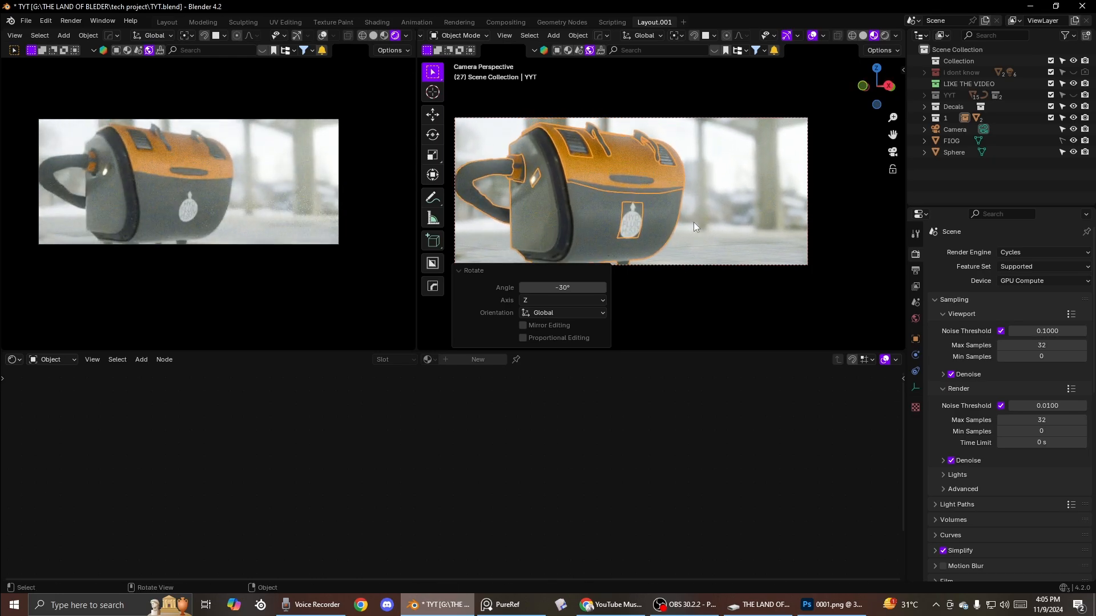
key(r)
key(z)
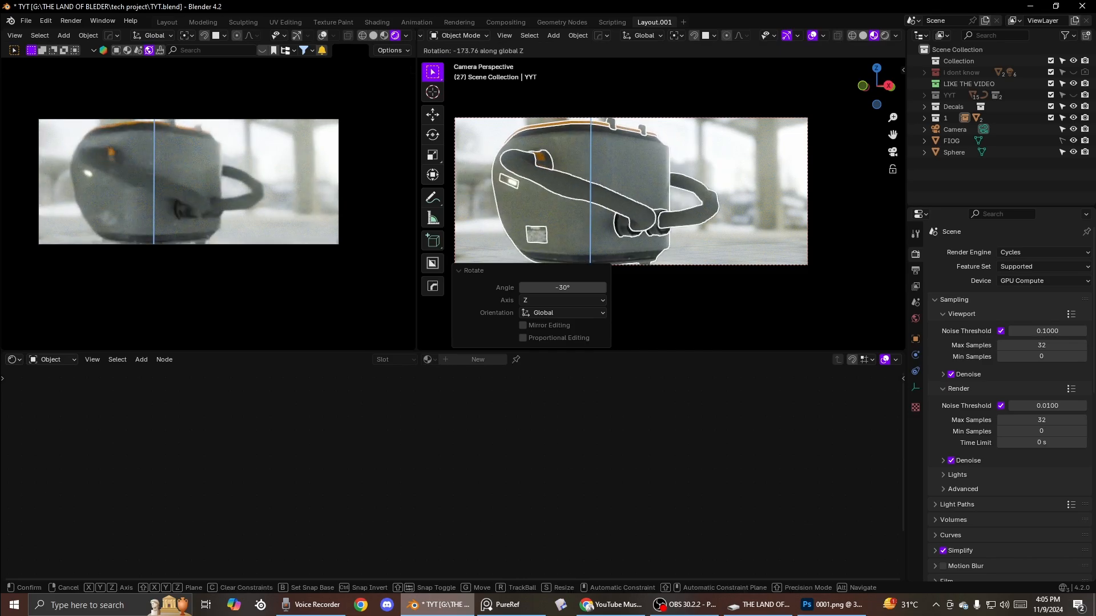
click(673, 204)
Step: Refine the low camera framing so the device's feet on the snow and its hose both fit in the shot
scroll(624, 167, up, 1)
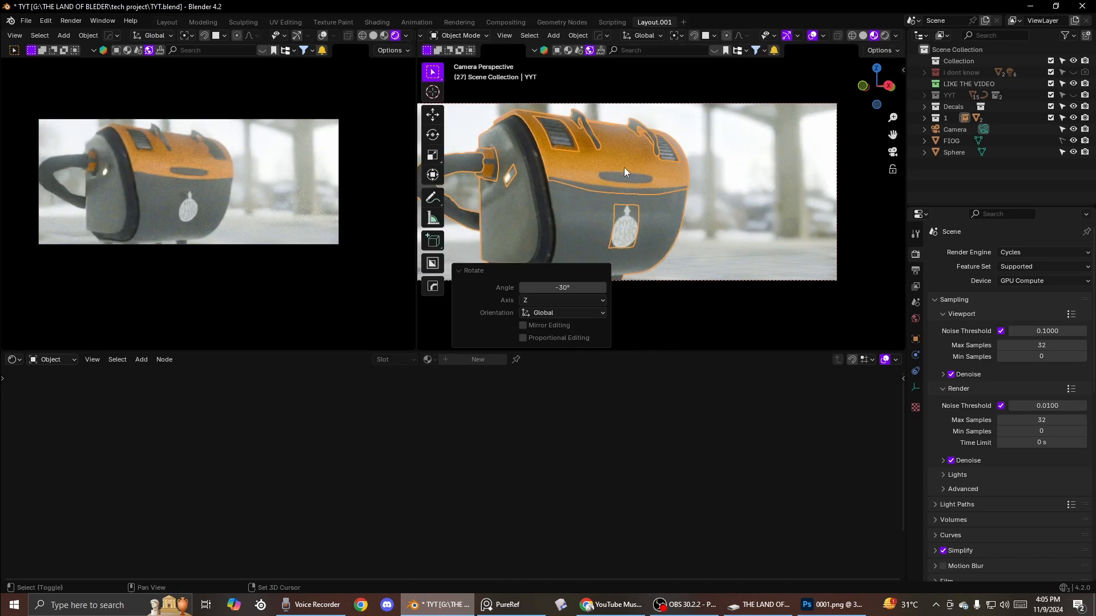
scroll(624, 166, up, 6)
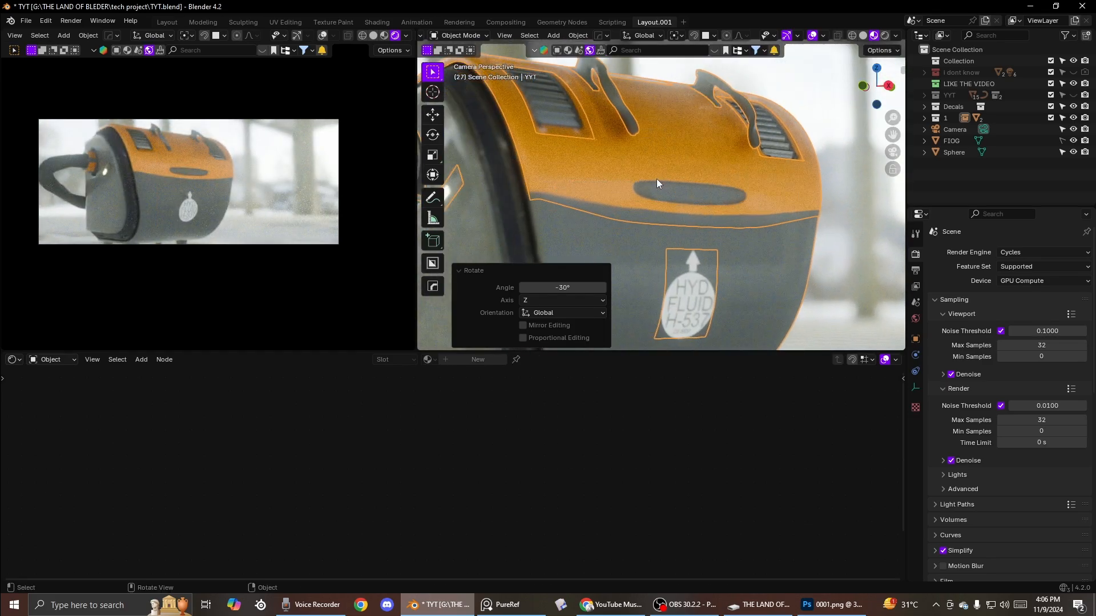
scroll(657, 156, down, 3)
key(shift+grave)
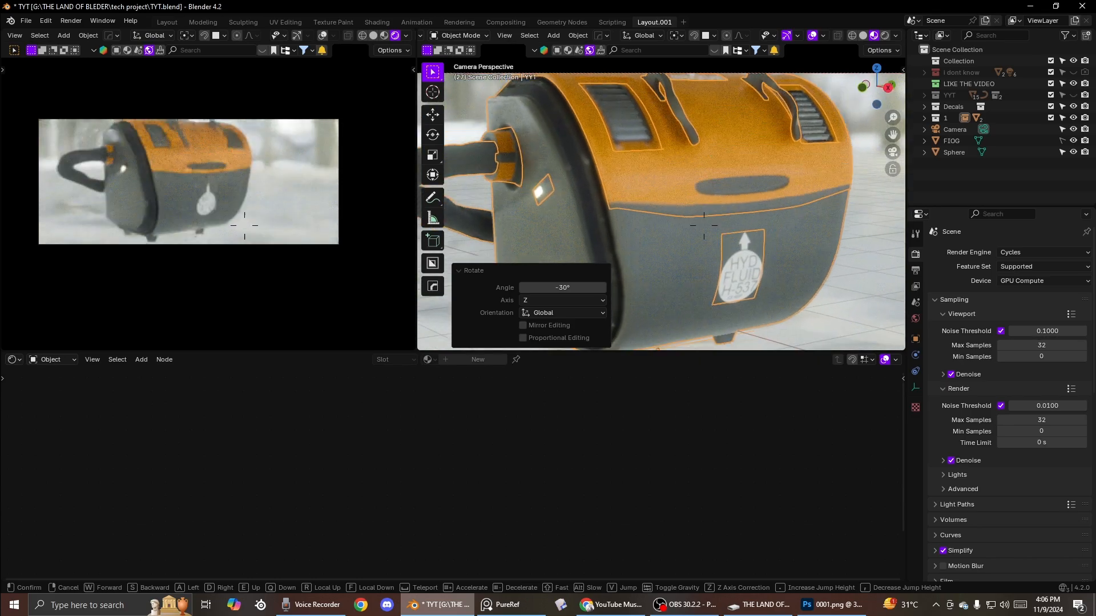
key(e)
key(q)
click(673, 143)
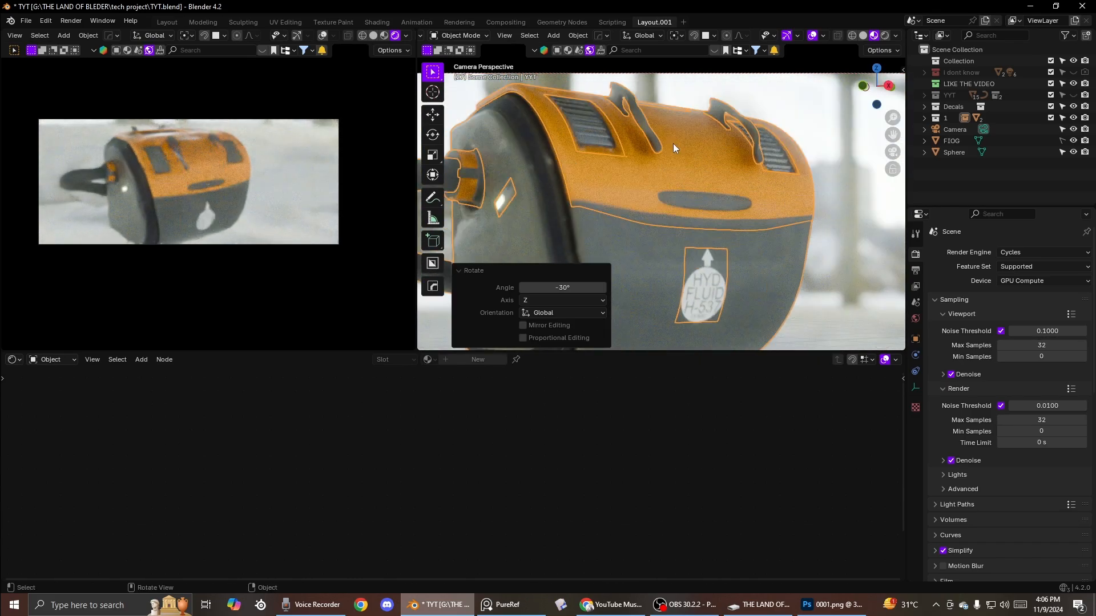
key(shift+grave)
click(638, 153)
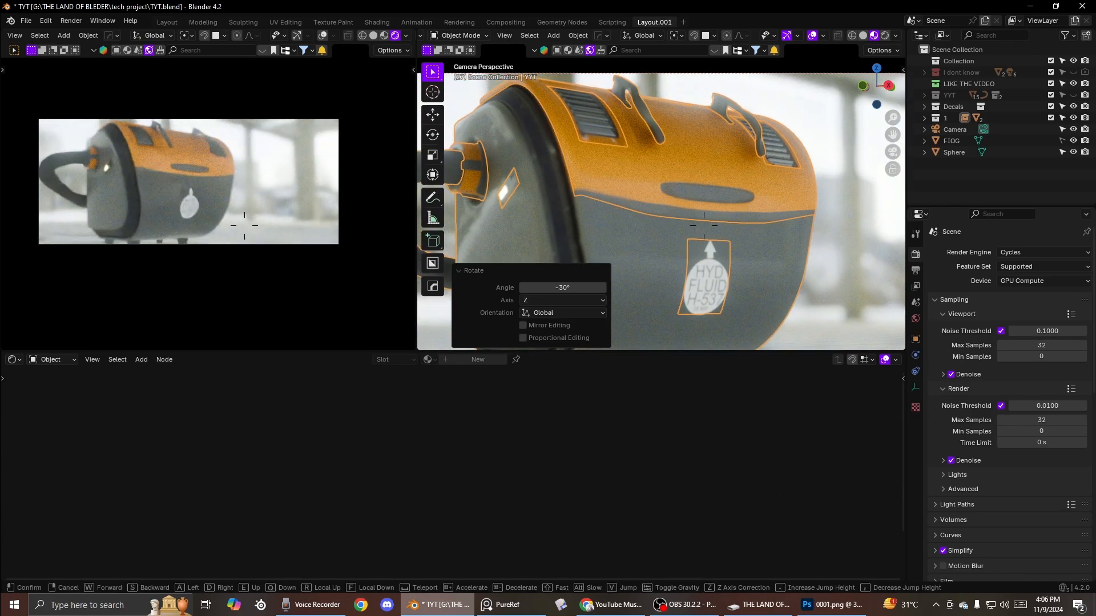
scroll(564, 176, down, 3)
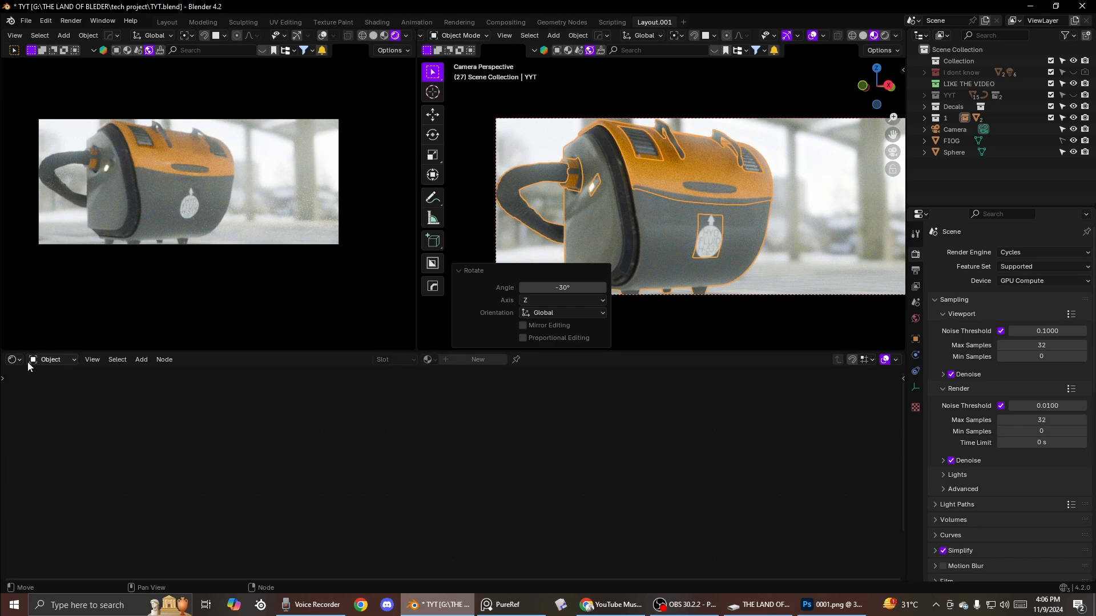
Step: Turn the shader editor area into the Compositor and set the Glare node's Mix to -0.700
click(17, 360)
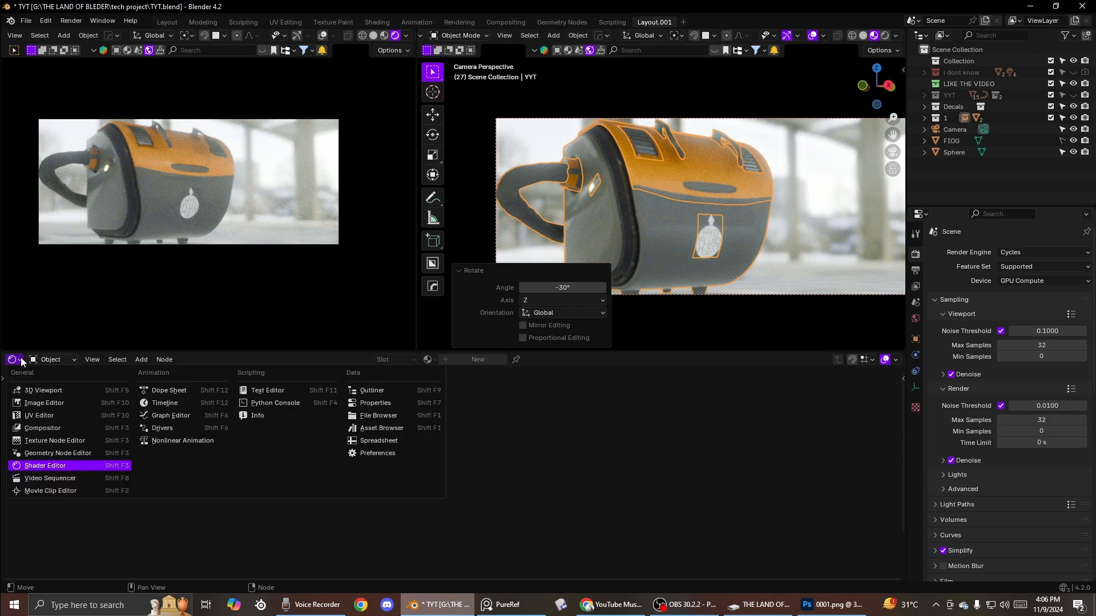
click(30, 427)
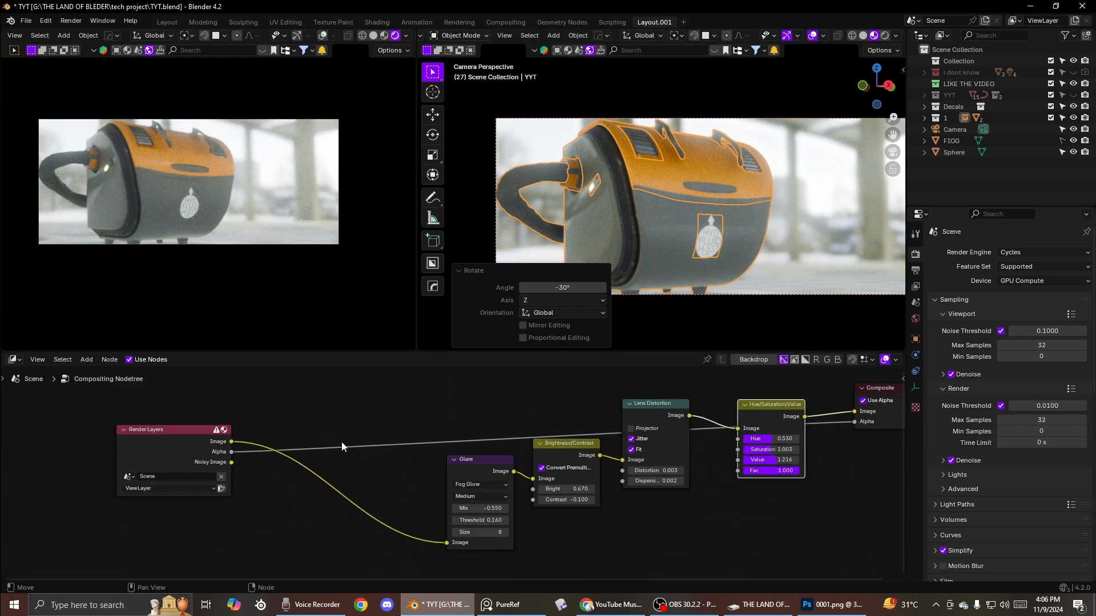
click(409, 50)
scroll(456, 473, up, 3)
drag(481, 529, 471, 530)
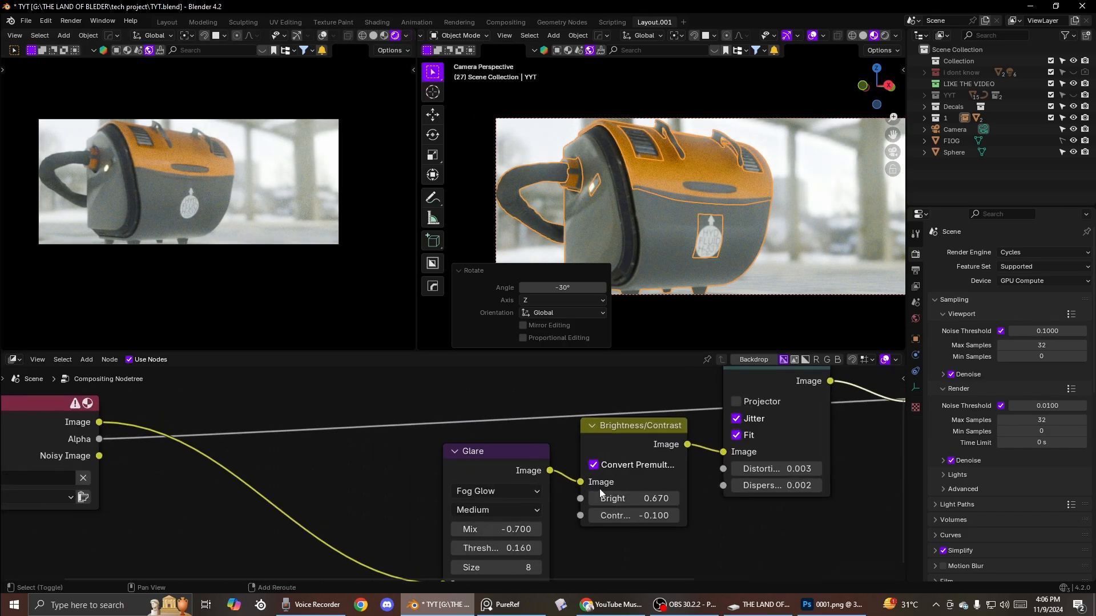
Step: Set the Brightness/Contrast node's Bright to 0.940 and the Lens Distortion node's Distortion to -0.057
drag(618, 496, 665, 500)
middle_drag(656, 496, 533, 494)
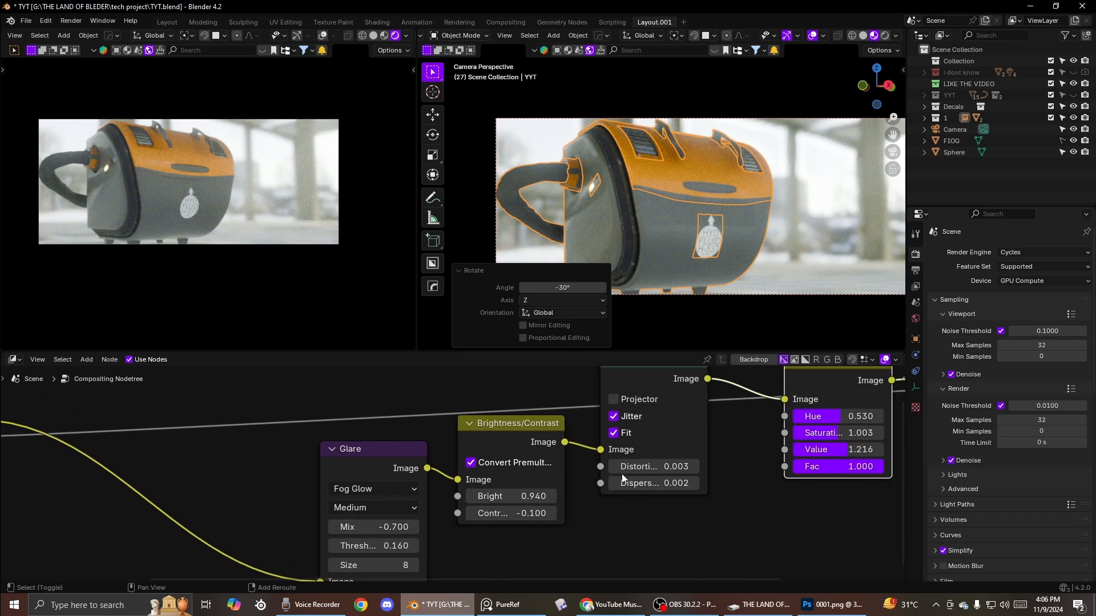
drag(639, 466, 591, 467)
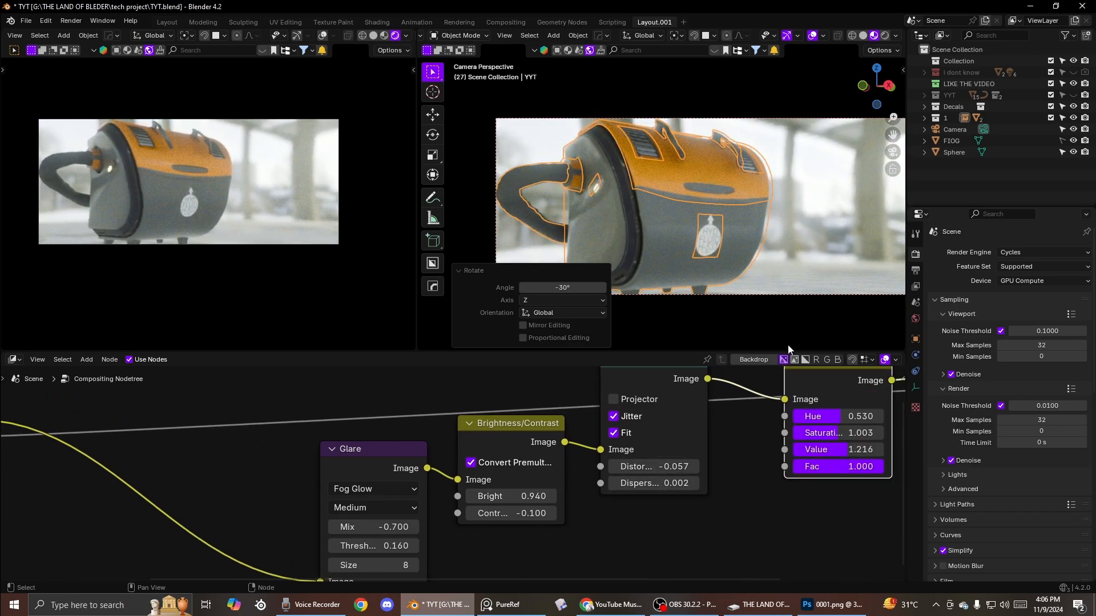
Step: Select the Camera object and change its lens type to Panoramic
click(954, 129)
click(916, 387)
click(1032, 287)
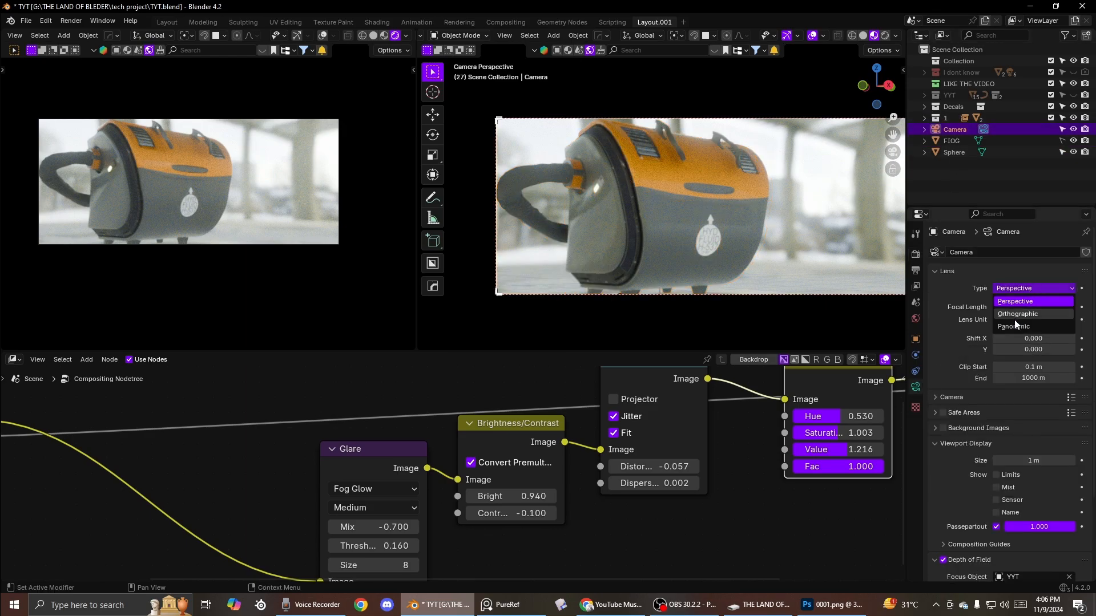
click(1015, 321)
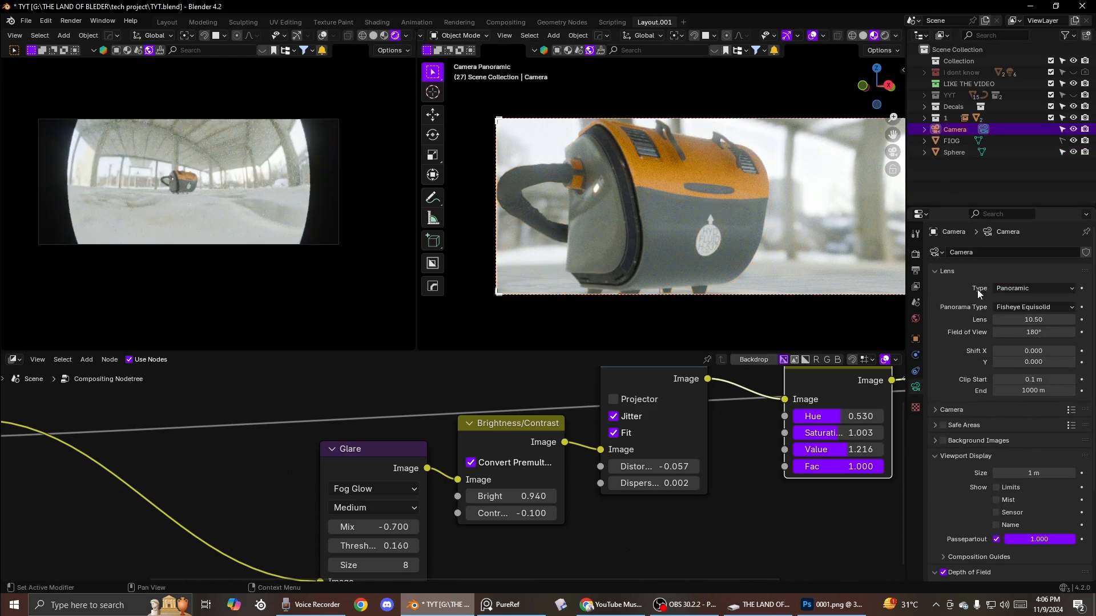
Step: Preview the Equirectangular, Equiangular Cubemap Face, Mirror Ball, Fisheye Equidistant and Fisheye Equisolid panorama types on the camera
click(1005, 310)
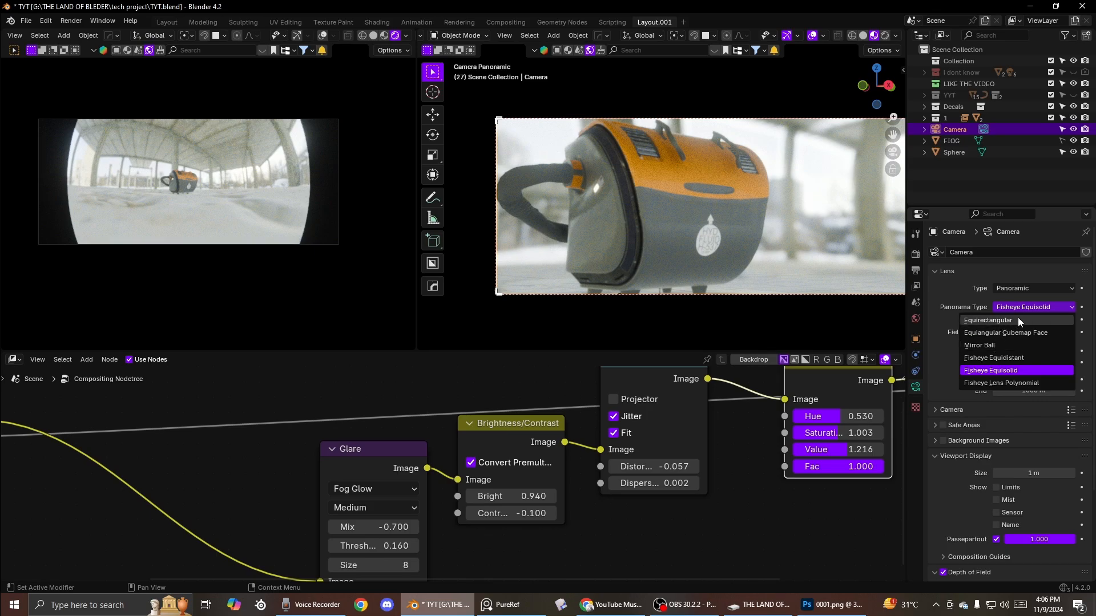
click(1018, 320)
click(1033, 307)
click(1011, 332)
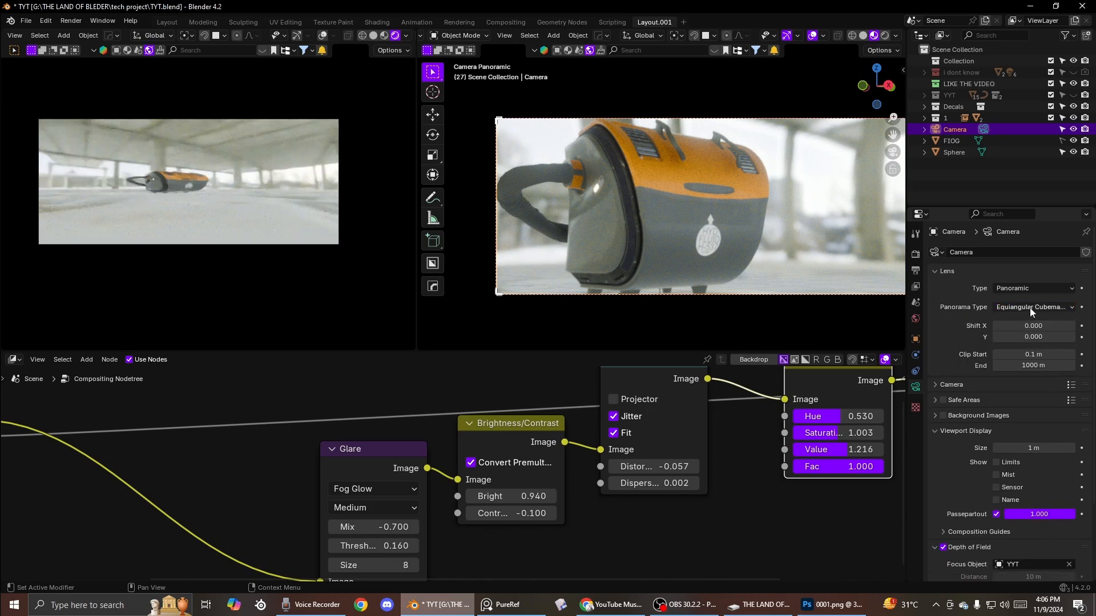
click(1030, 307)
click(1022, 345)
click(1036, 307)
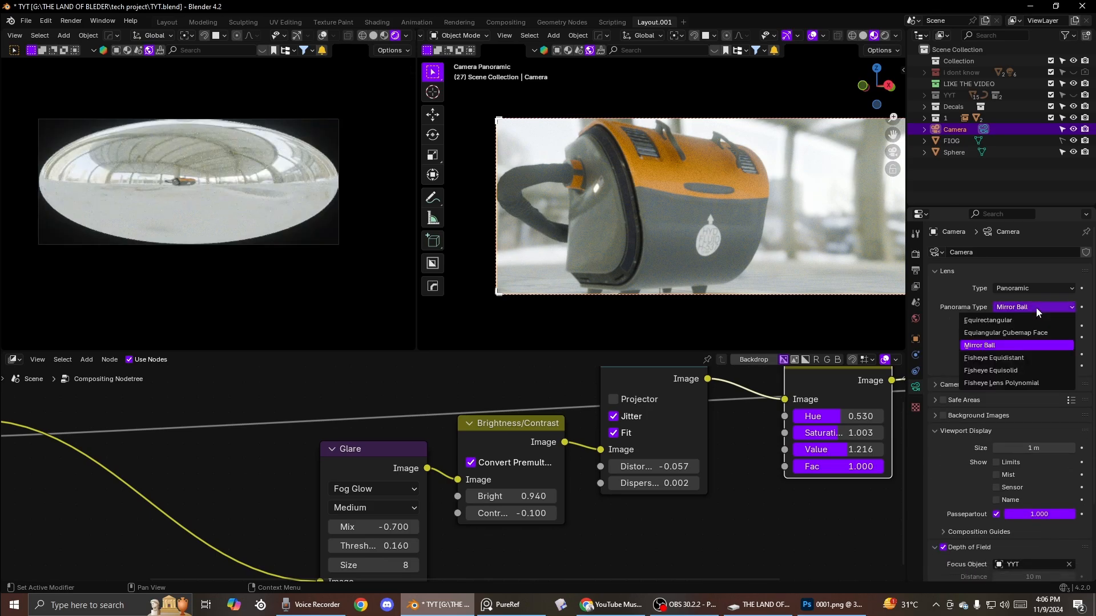
click(1028, 358)
click(1033, 307)
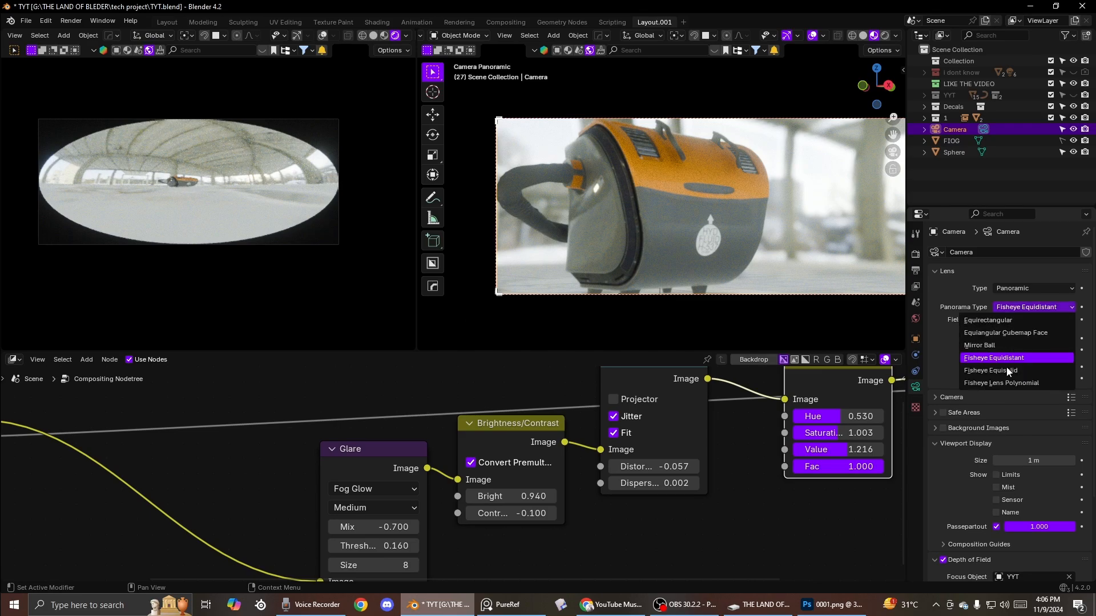
click(1010, 371)
Step: Keep Fisheye Equisolid as the panorama type and set Lens to 15.00 and Field of View to 191°
click(1030, 308)
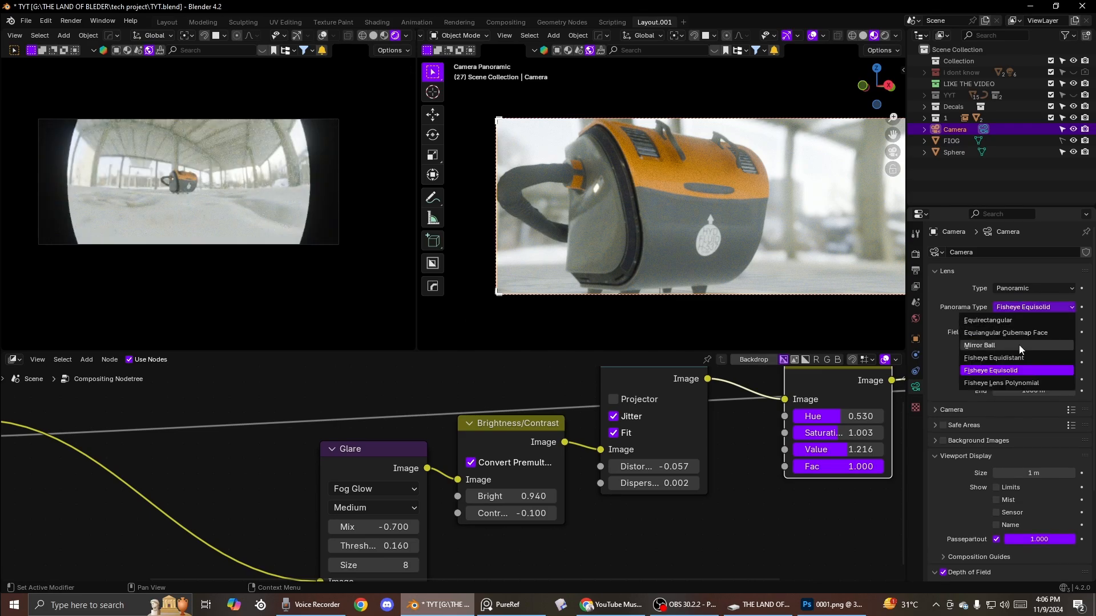
click(1020, 371)
mouse_move(1029, 321)
mouse_down()
mouse_move(1055, 321)
mouse_move(1046, 332)
mouse_up()
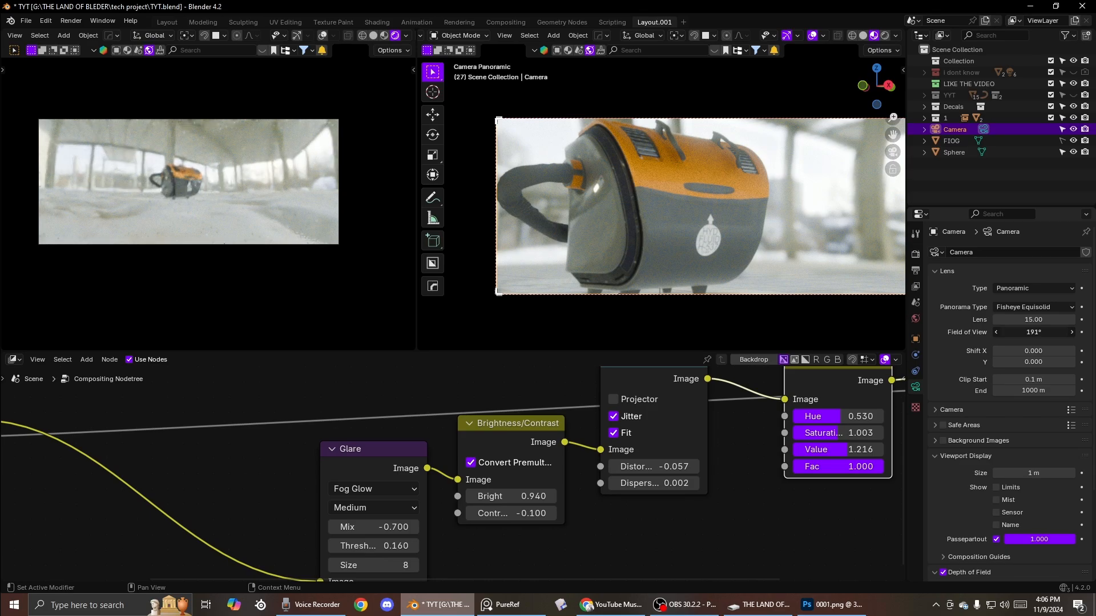
Step: Try the Fisheye Lens Polynomial panorama type with a Field of View of 199° and K0 of -1.48967°
click(1019, 309)
click(993, 382)
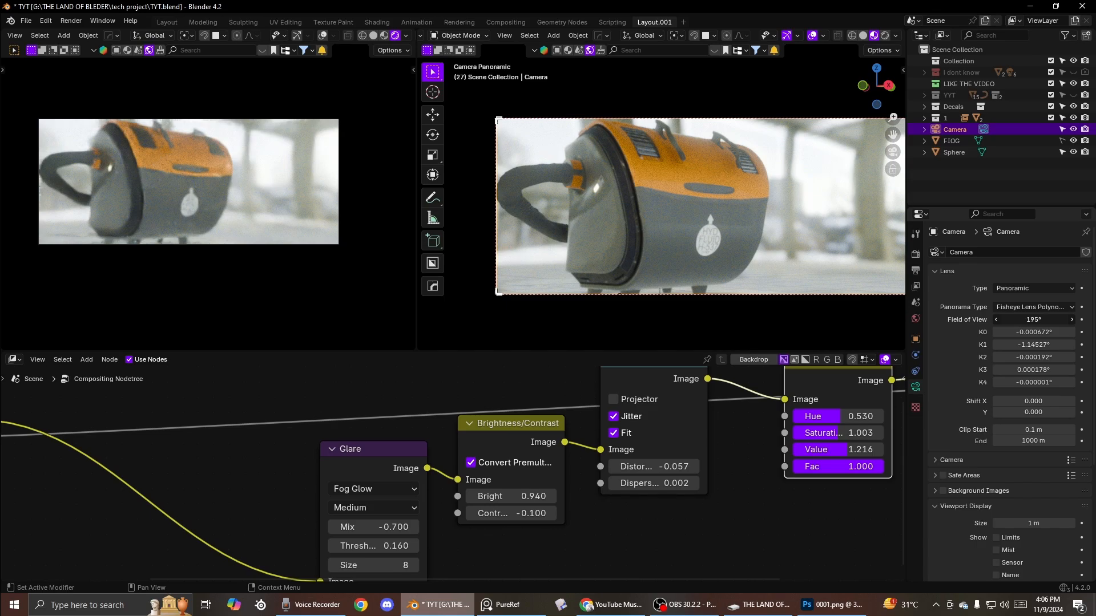
drag(1034, 332, 1019, 332)
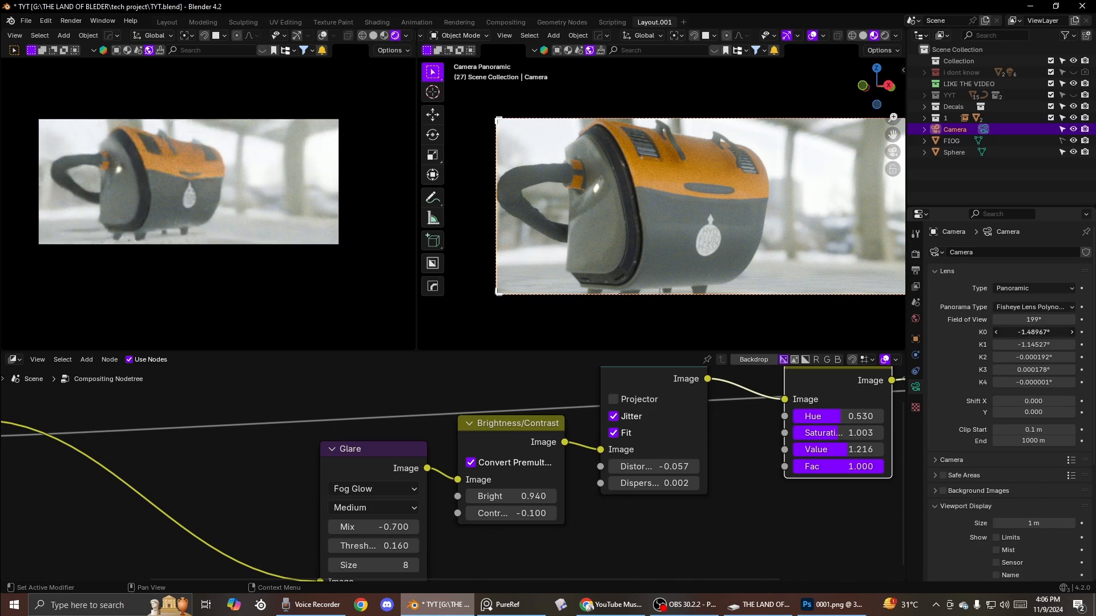
Step: Preview the Equirectangular panorama type, and switch the camera to Equiangular Cubemap Face with Shift X at 0.210
click(1031, 307)
click(1033, 320)
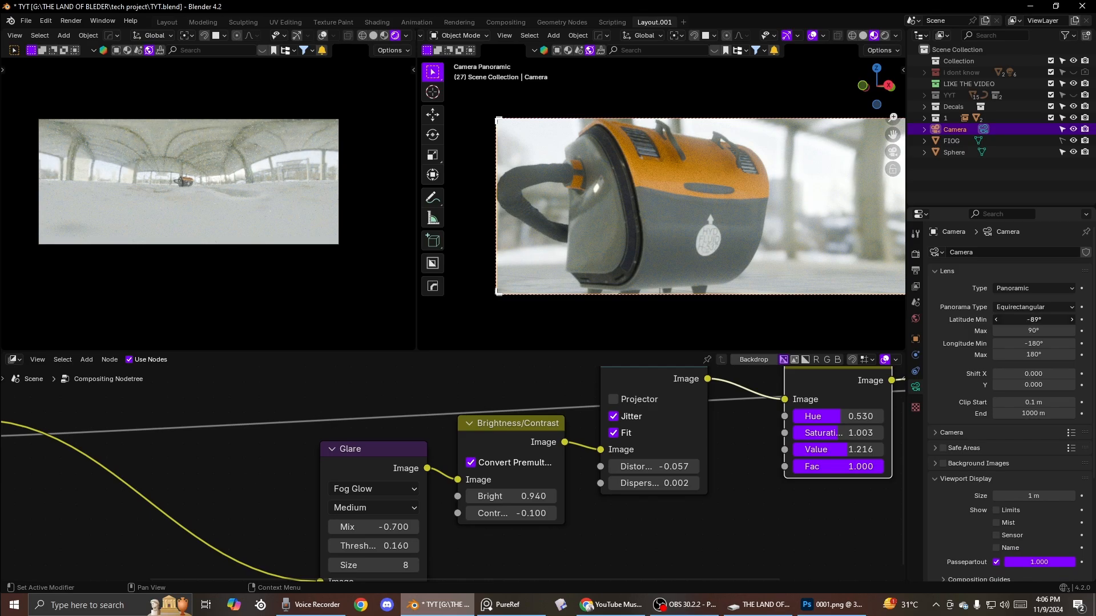
click(1031, 307)
click(1014, 333)
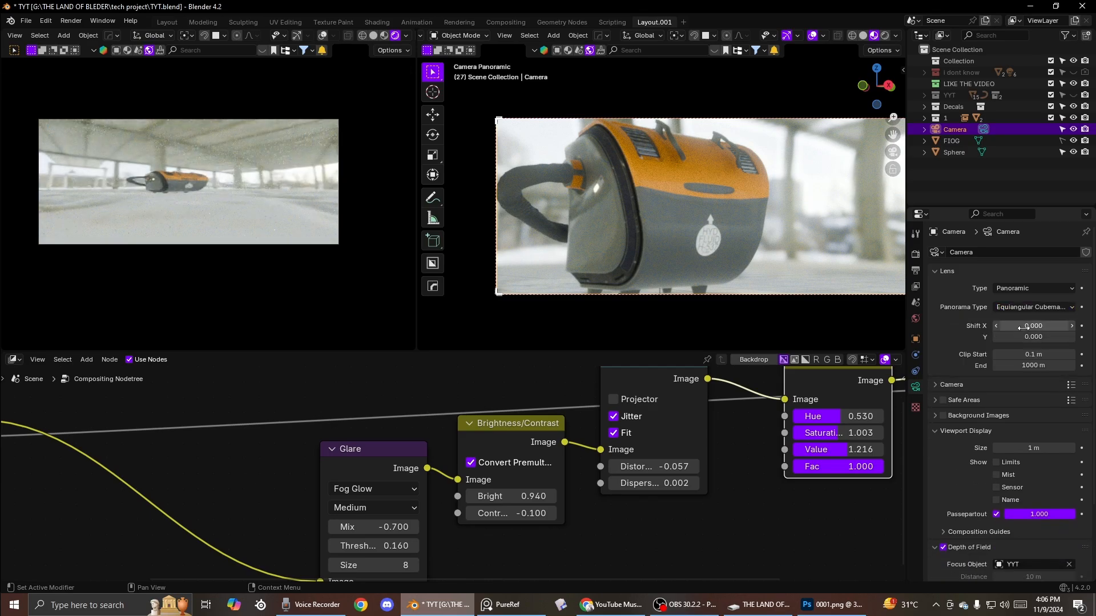
drag(1021, 326, 1027, 332)
key(BackSpace)
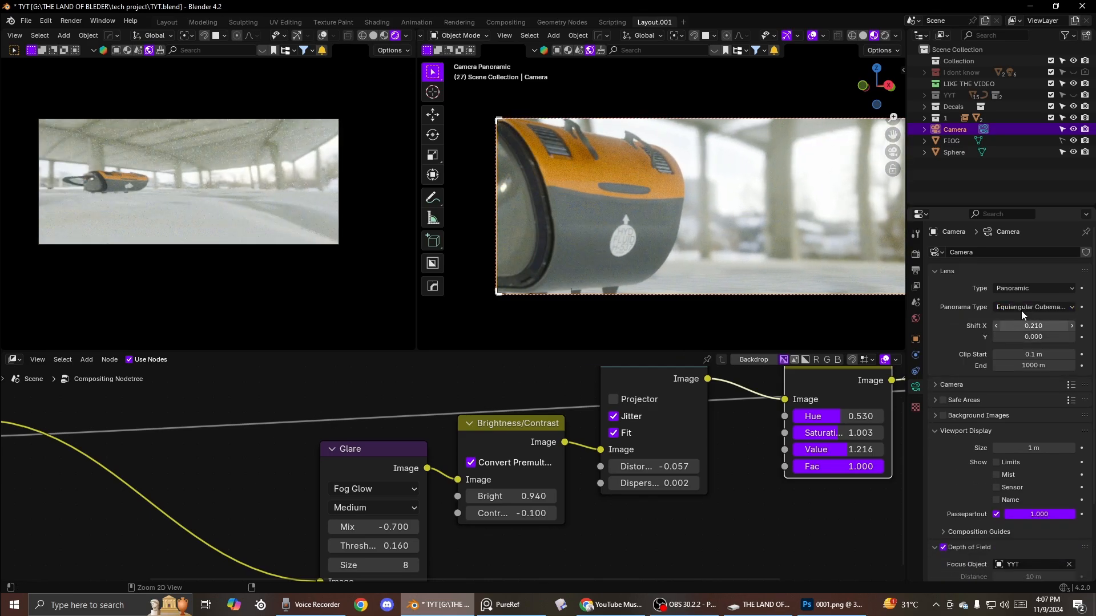
Step: Preview the Mirror Ball and Fisheye Equidistant panorama types, and switch to Fisheye Equisolid with a Field of View of 159°
click(1021, 310)
click(1016, 347)
click(1034, 308)
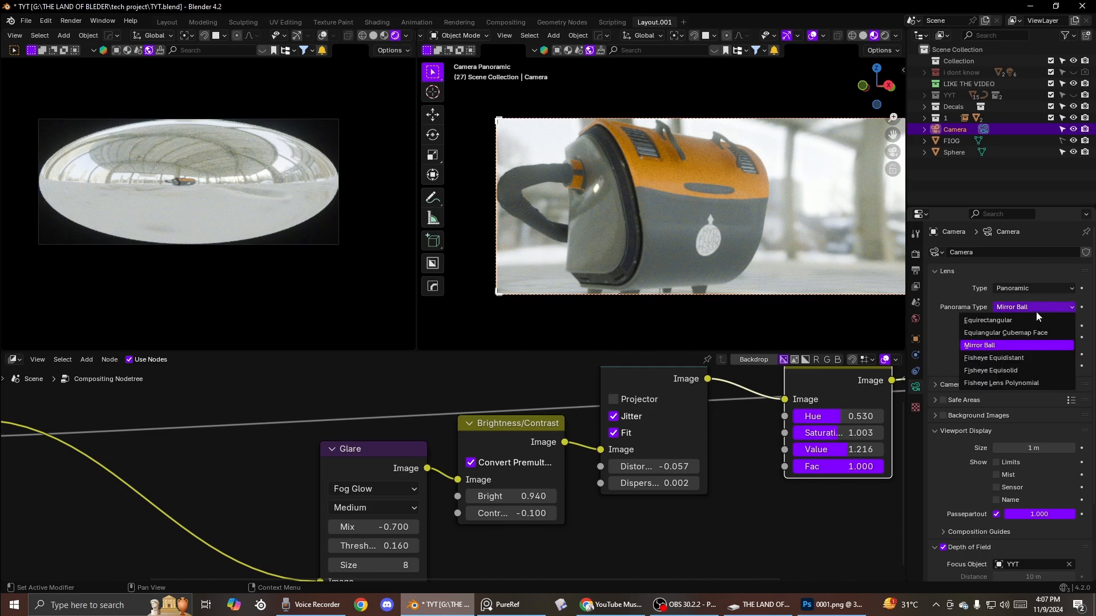
click(1014, 351)
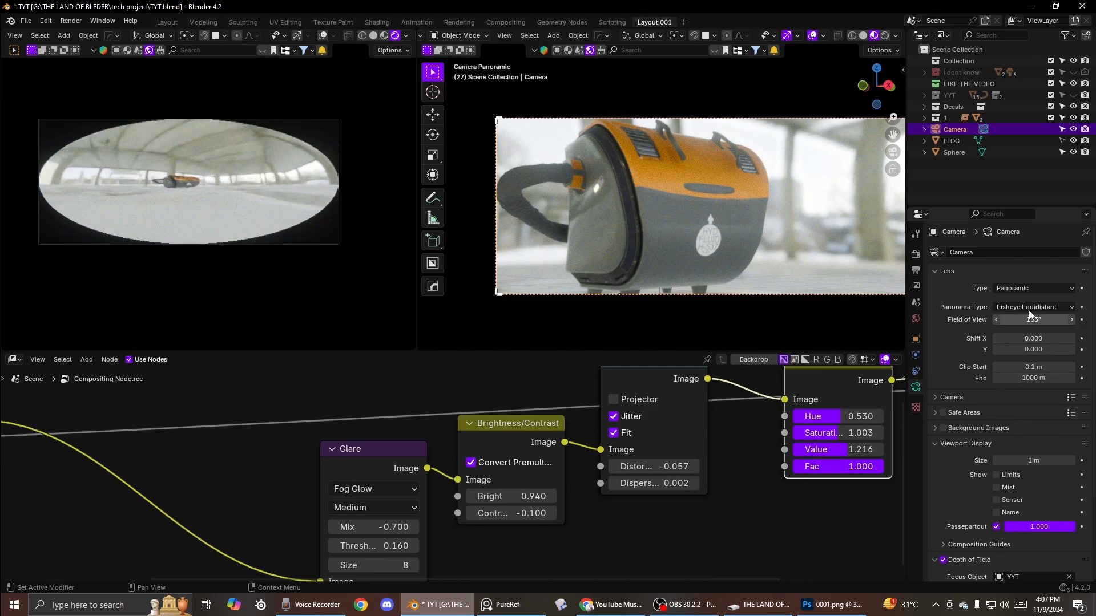
click(1030, 308)
click(1006, 350)
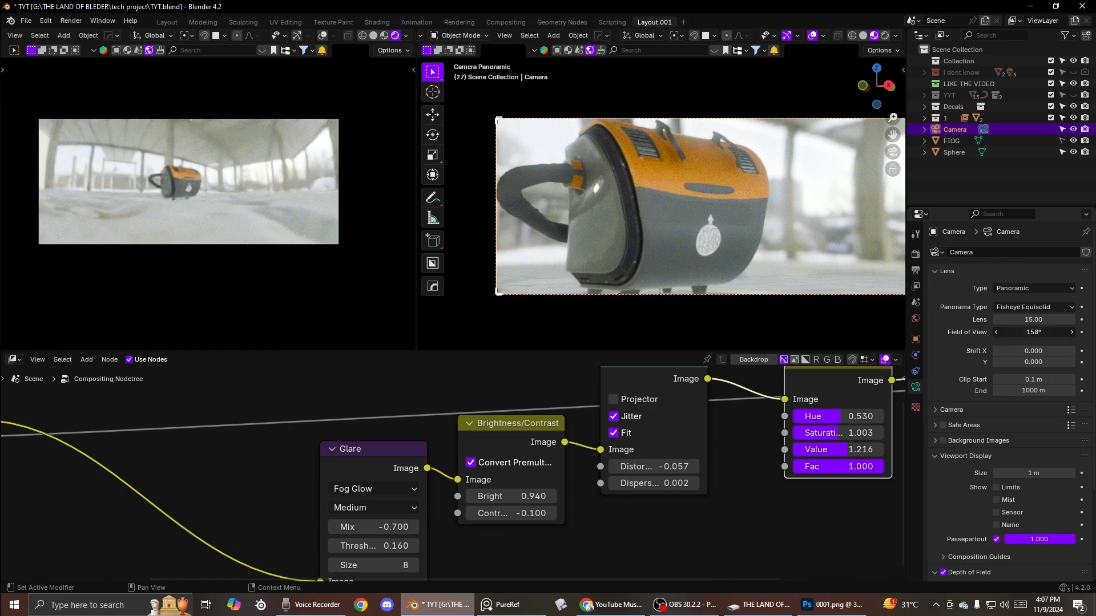
mouse_move(1021, 335)
mouse_down()
mouse_move(1018, 320)
mouse_move(1034, 320)
mouse_up()
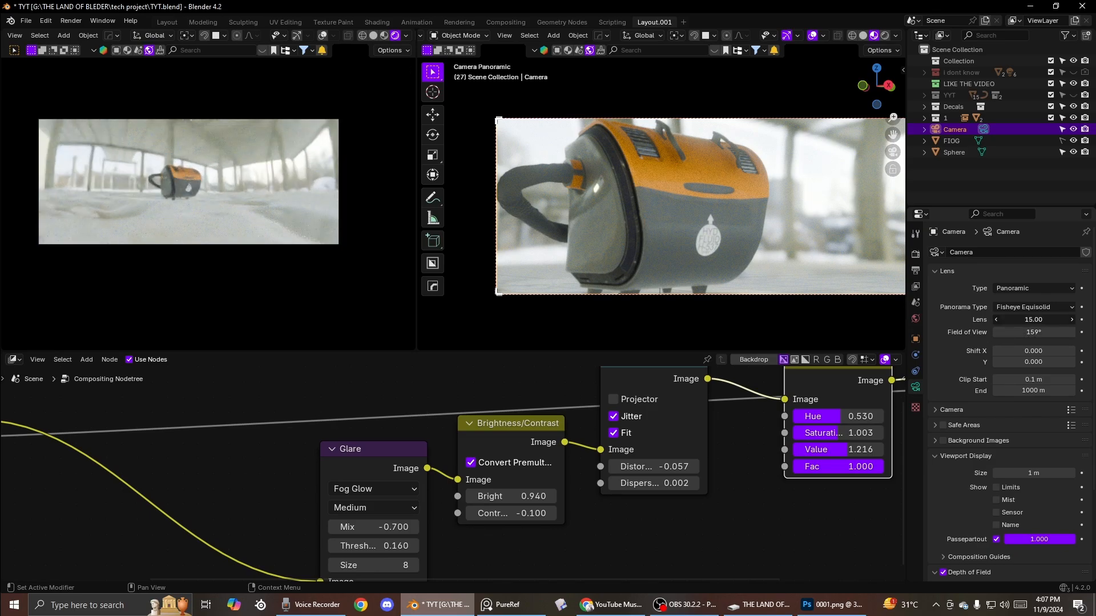
Step: Try walking the camera toward and around the device to test the fisheye view, and discard the movement
key(shift+grave)
key(w)
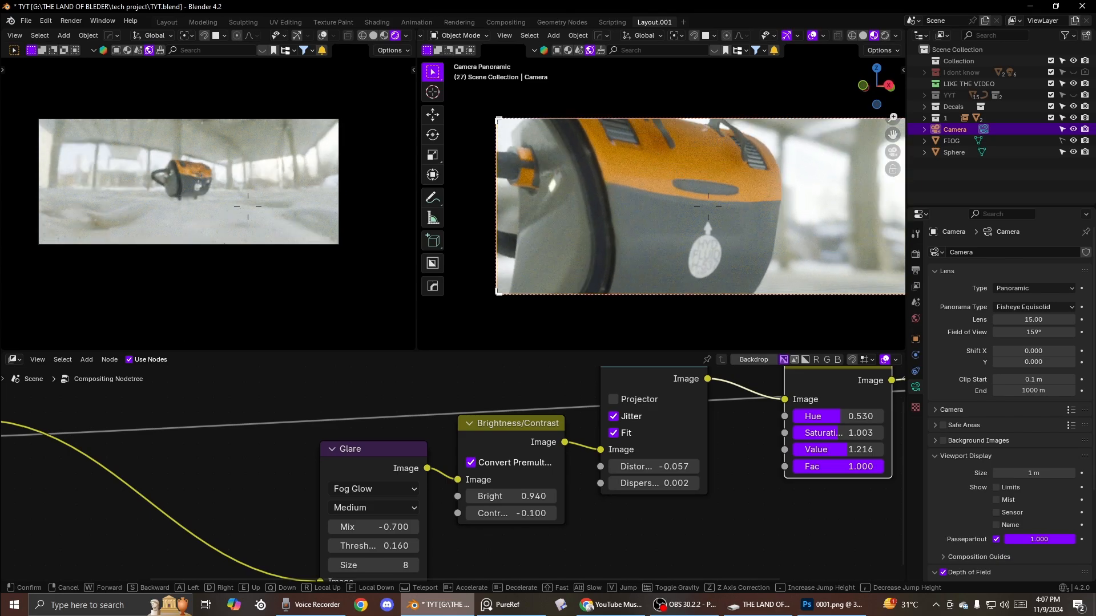
key(e)
key(w)
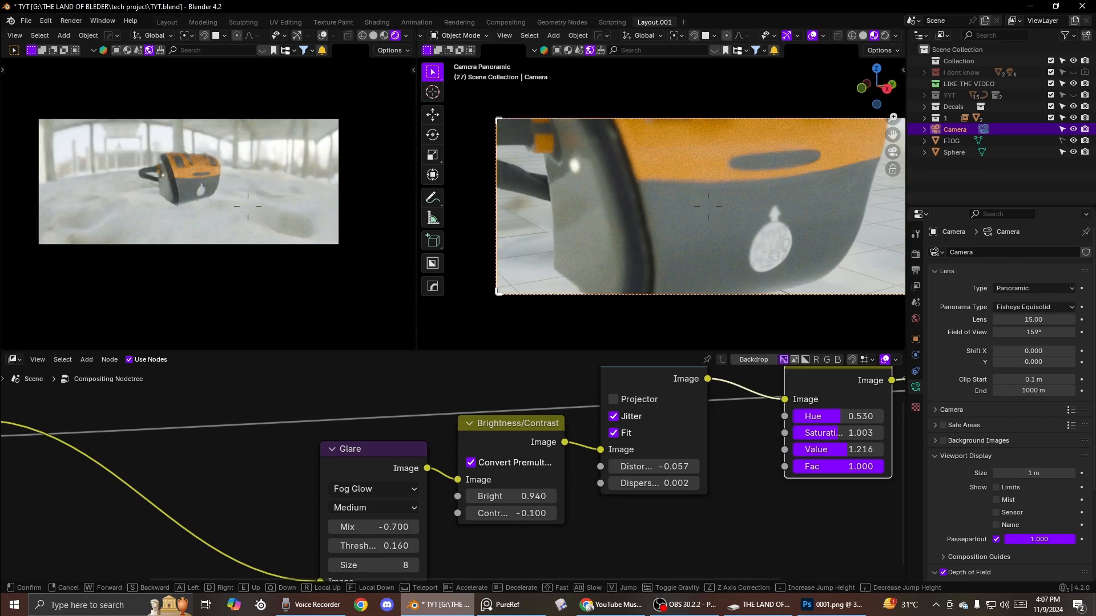
key(d)
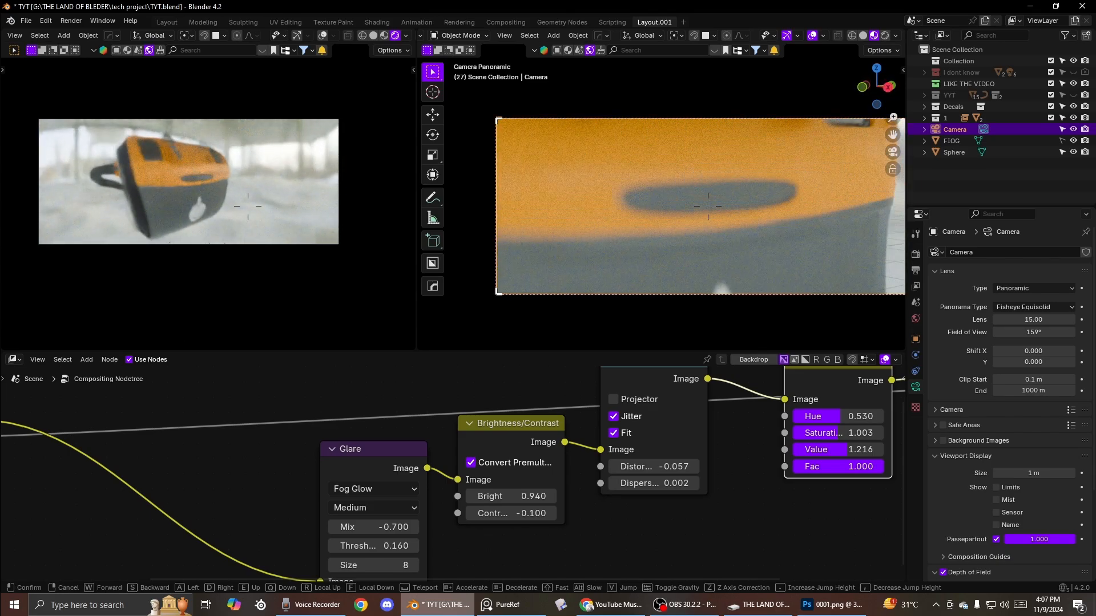
key(s)
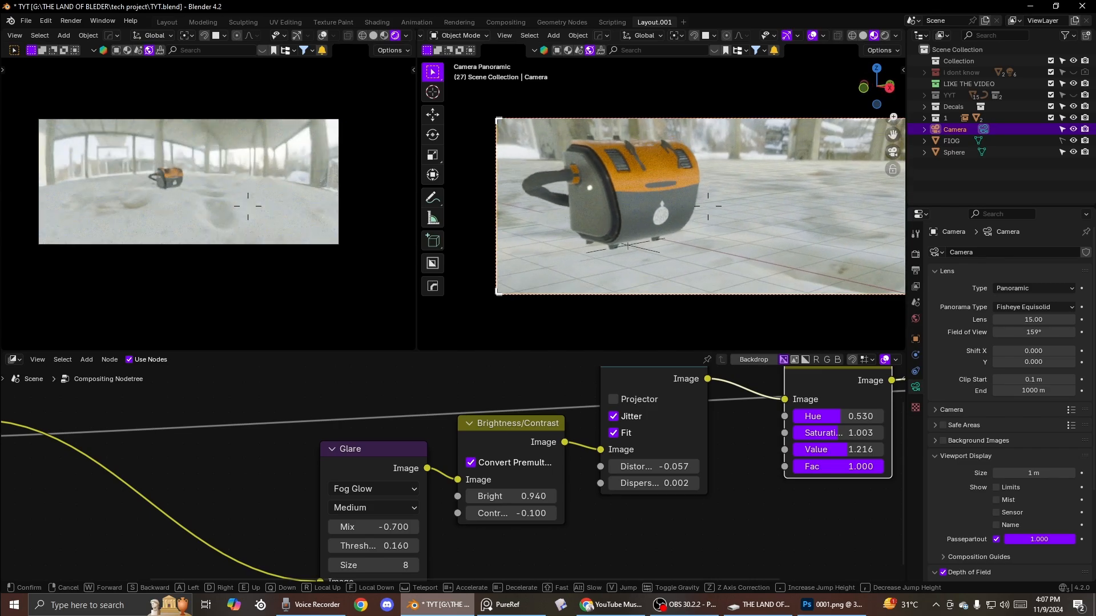
right_click(738, 232)
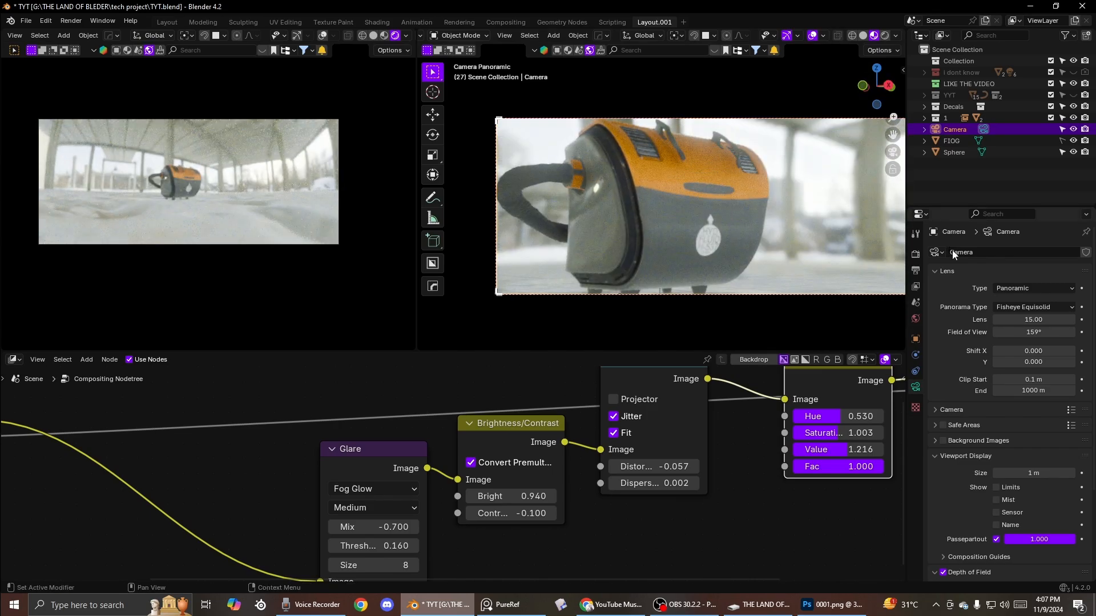
Step: Switch the camera's lens type back to Perspective
click(1022, 288)
click(1002, 302)
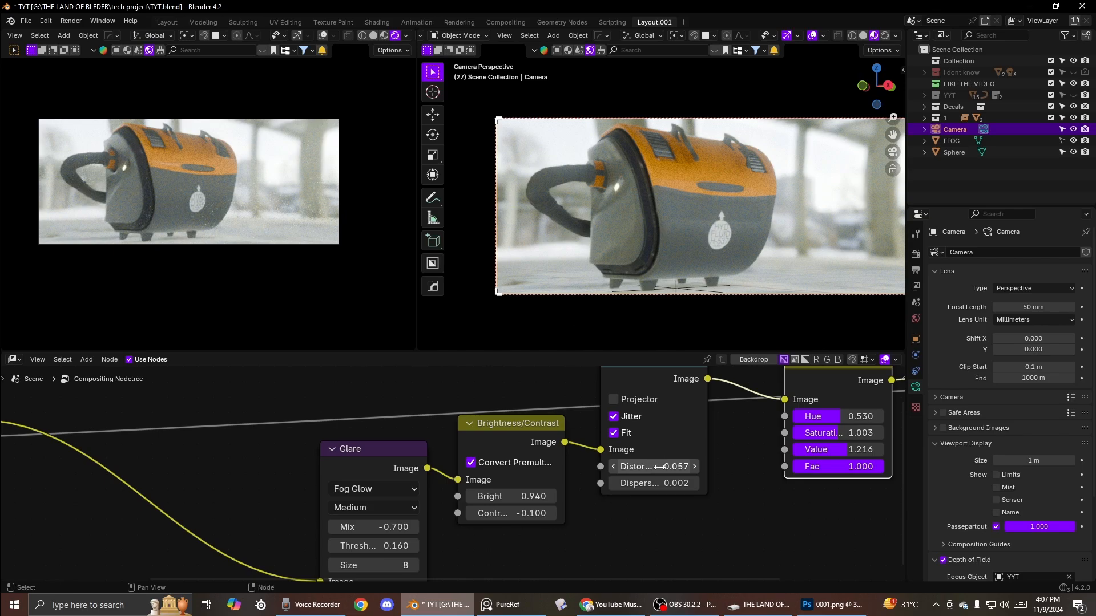
Step: Set the Lens Distortion node's Distortion to -0.020 and Dispersion to 0.010
mouse_move(660, 467)
mouse_down()
mouse_move(671, 467)
mouse_move(605, 467)
mouse_move(679, 467)
mouse_up()
double_click(681, 467)
key(Escape)
double_click(682, 467)
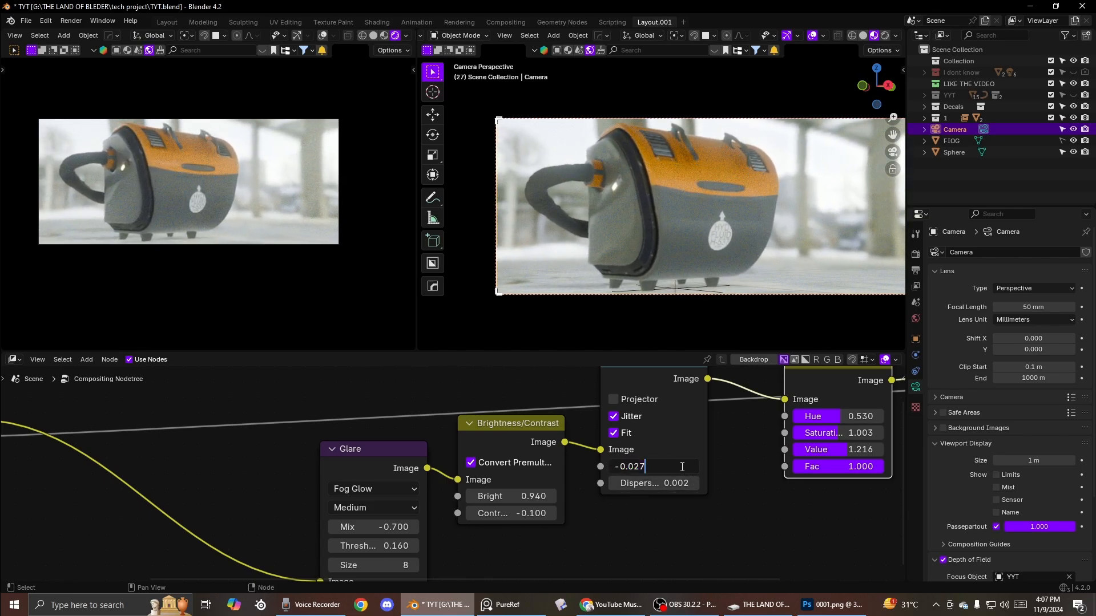
text(-0.02)
key(Return)
double_click(667, 486)
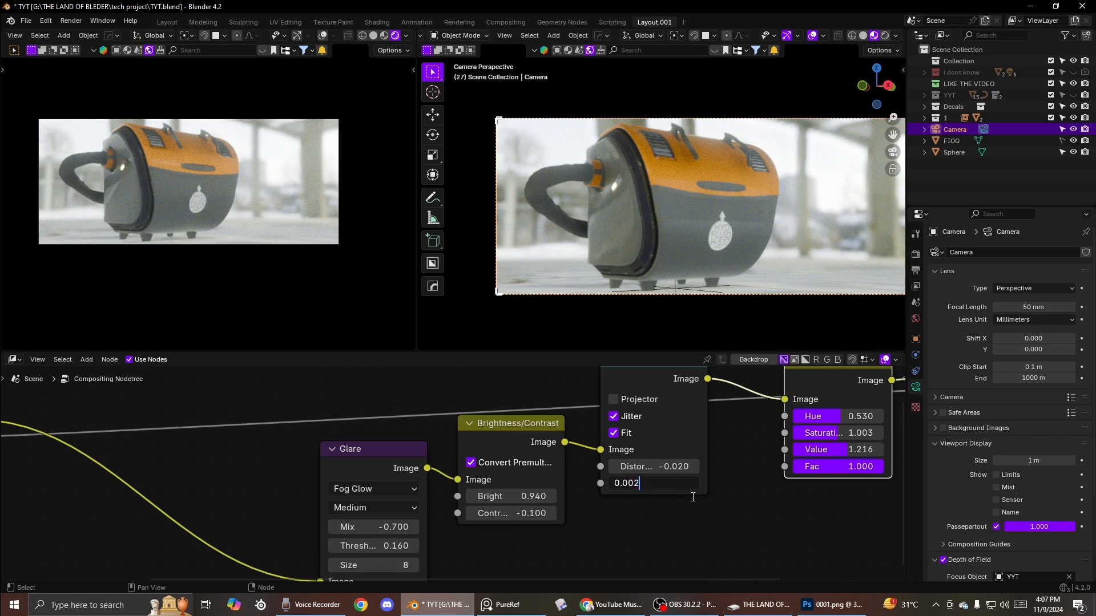
key(Return)
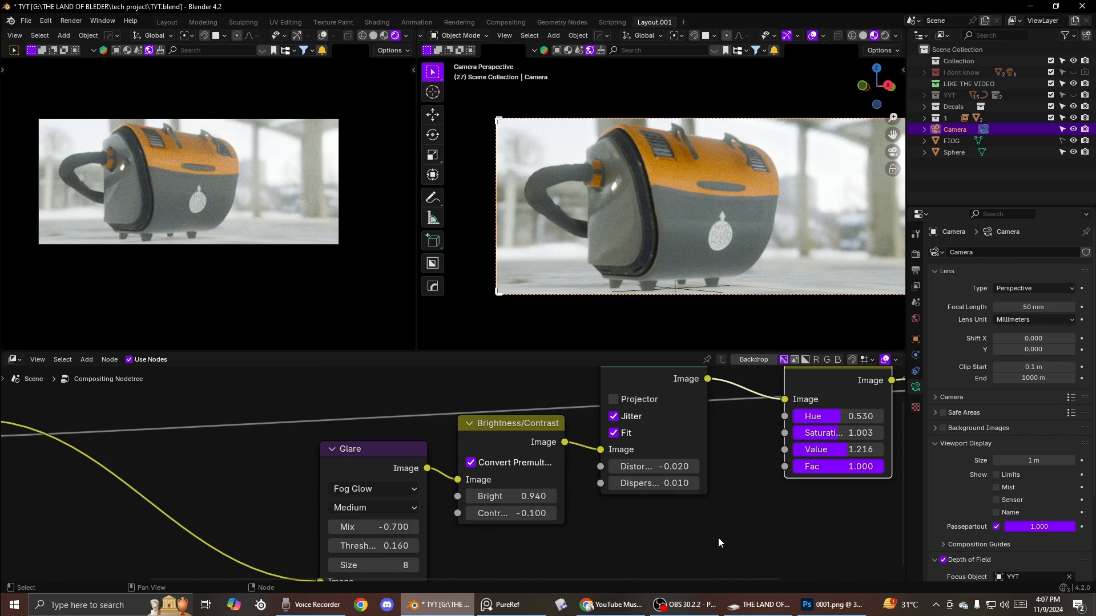
Step: Set the color management curves' Black Level to R 0.046, G 0.014, B -0.002 and White Level to R 1.168, G 1.070, B 1.057
scroll(485, 458, down, 2)
middle_drag(788, 408, 593, 427)
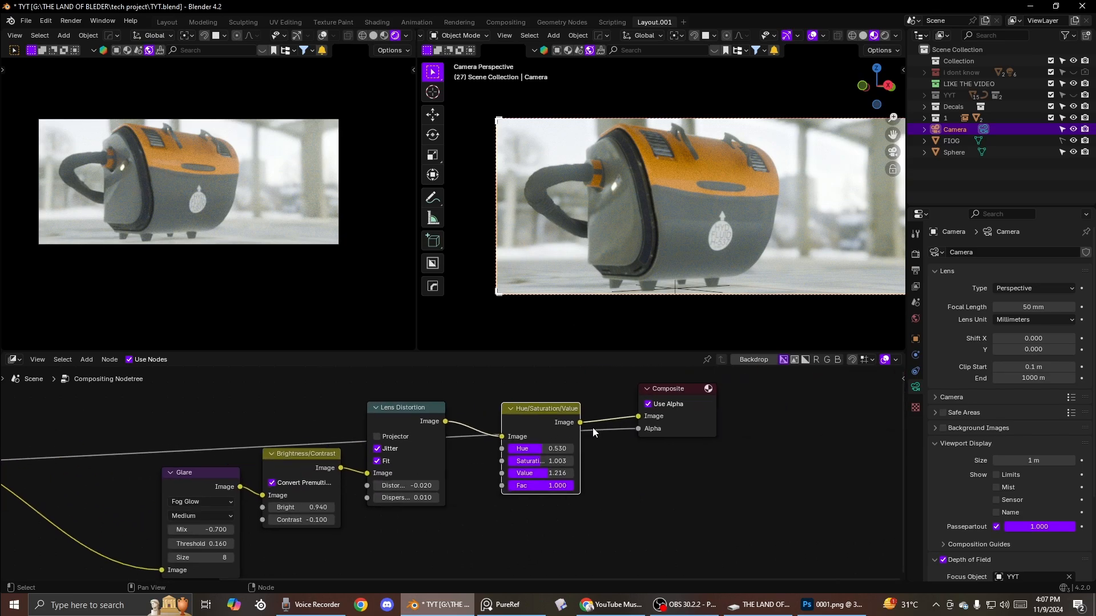
click(915, 254)
scroll(973, 450, down, 10)
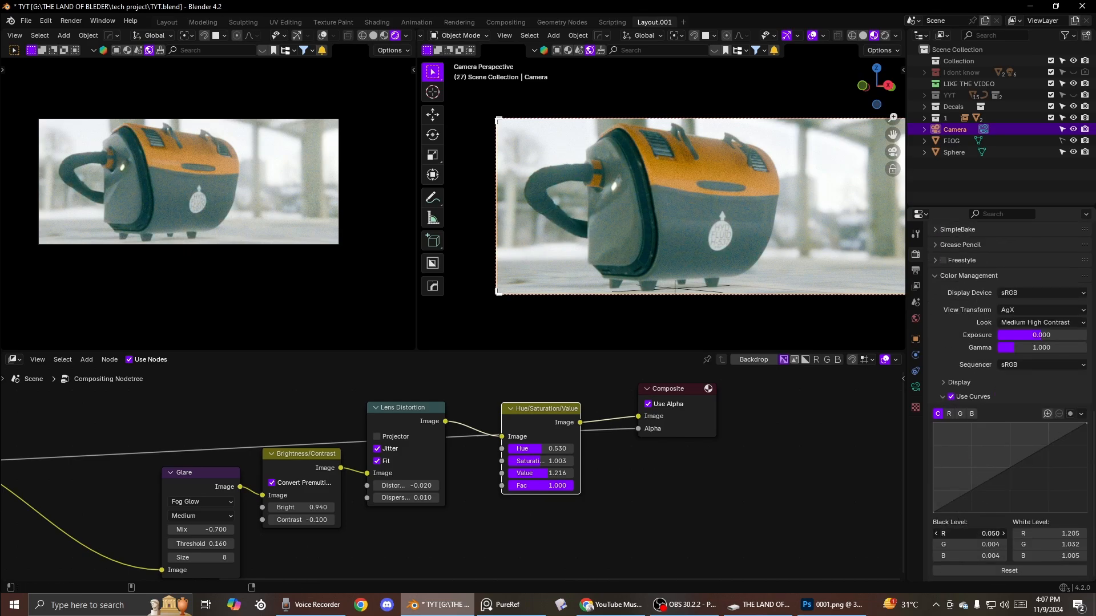
drag(955, 544, 977, 551)
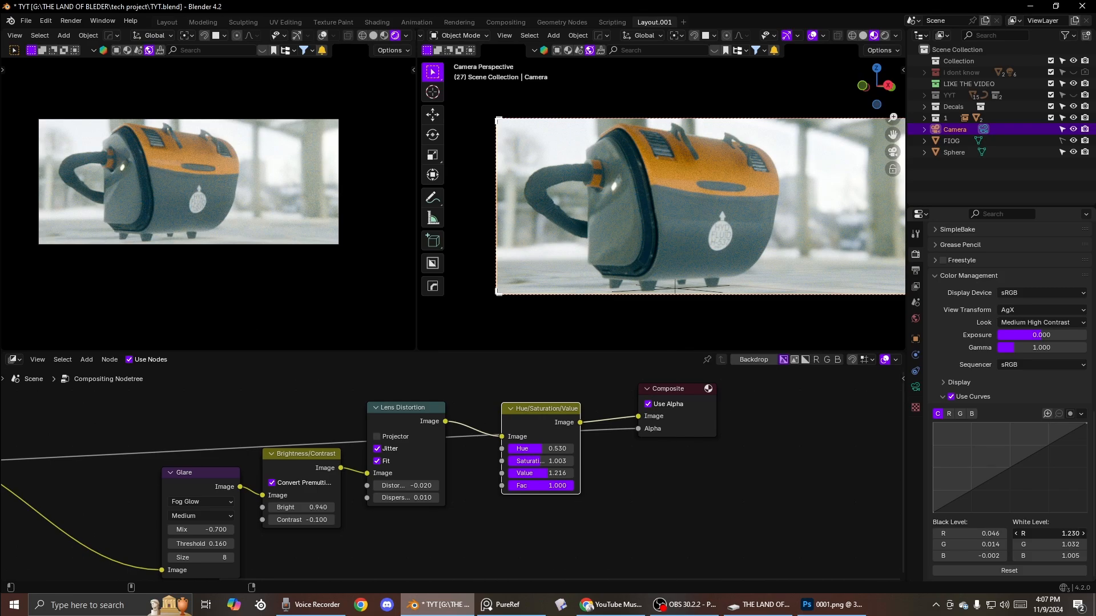
drag(1034, 545, 1036, 545)
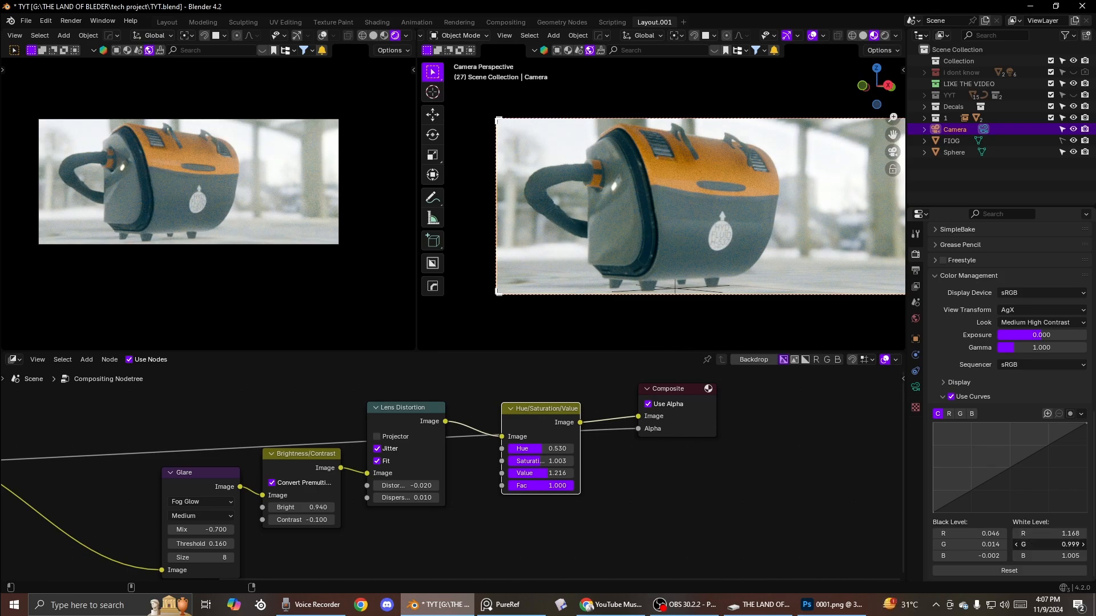
text(1.07)
key(Return)
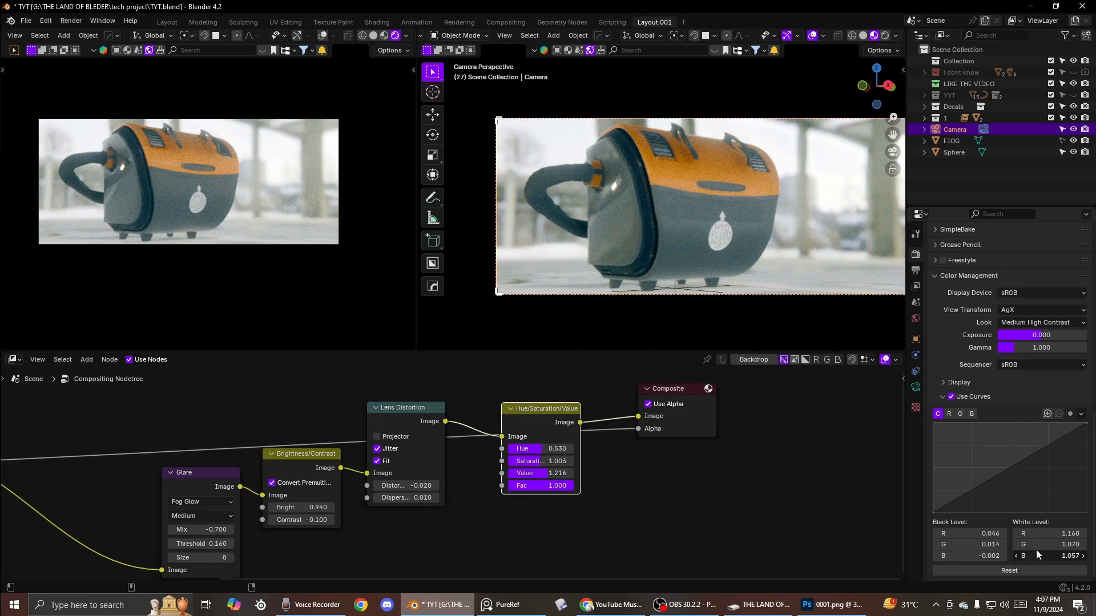
Step: Reframe the camera with walk navigation so the device fills the left of the shot, and inspect the scene from outside the camera
key(shift+grave)
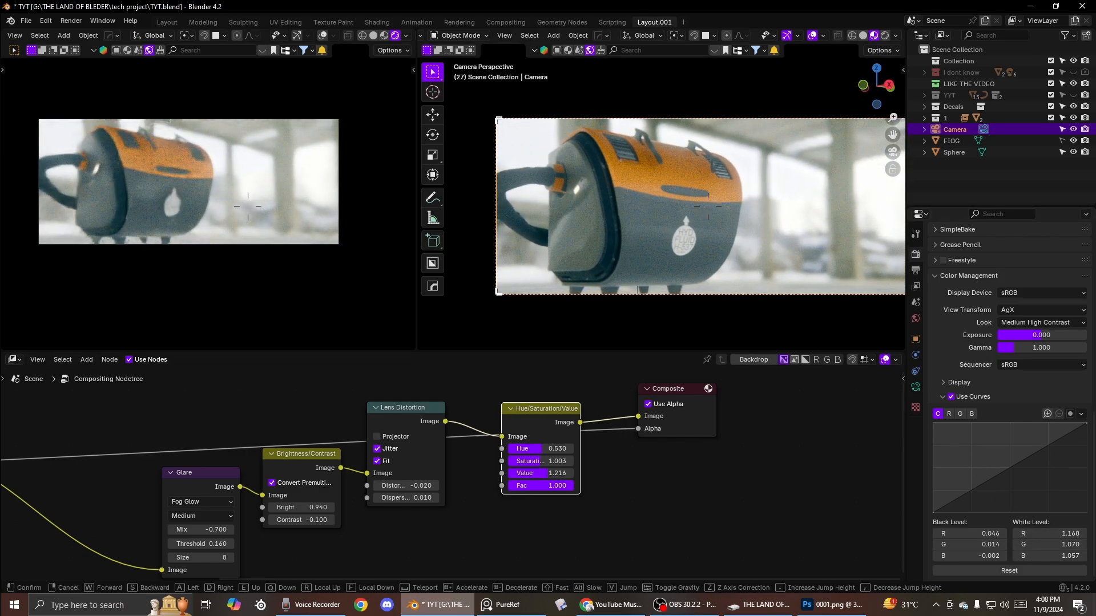
click(748, 266)
middle_drag(652, 232, 543, 259)
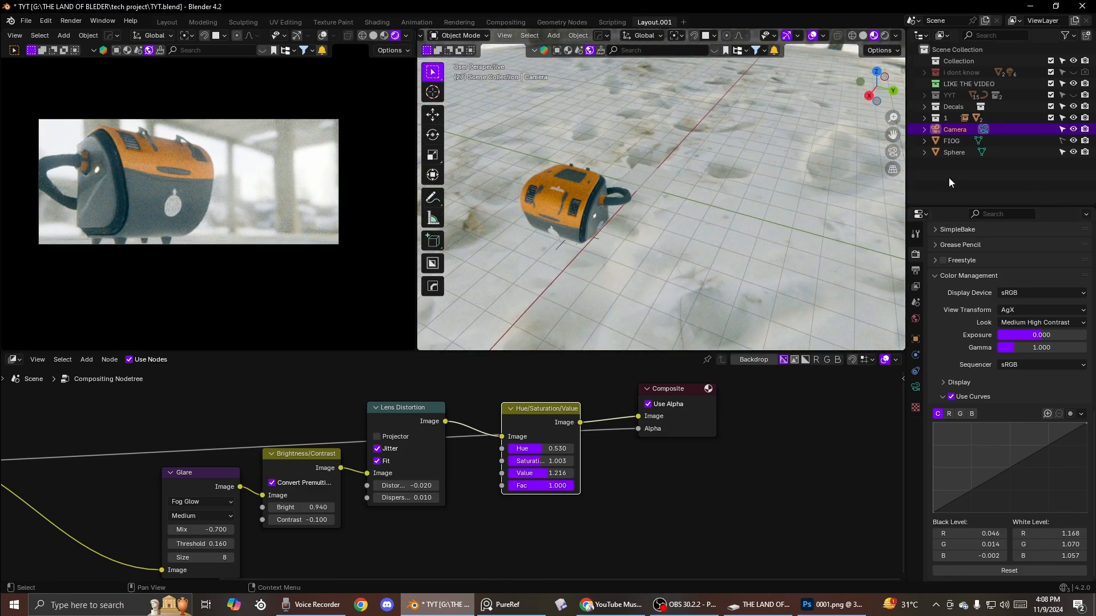
click(893, 152)
key(shift+grave)
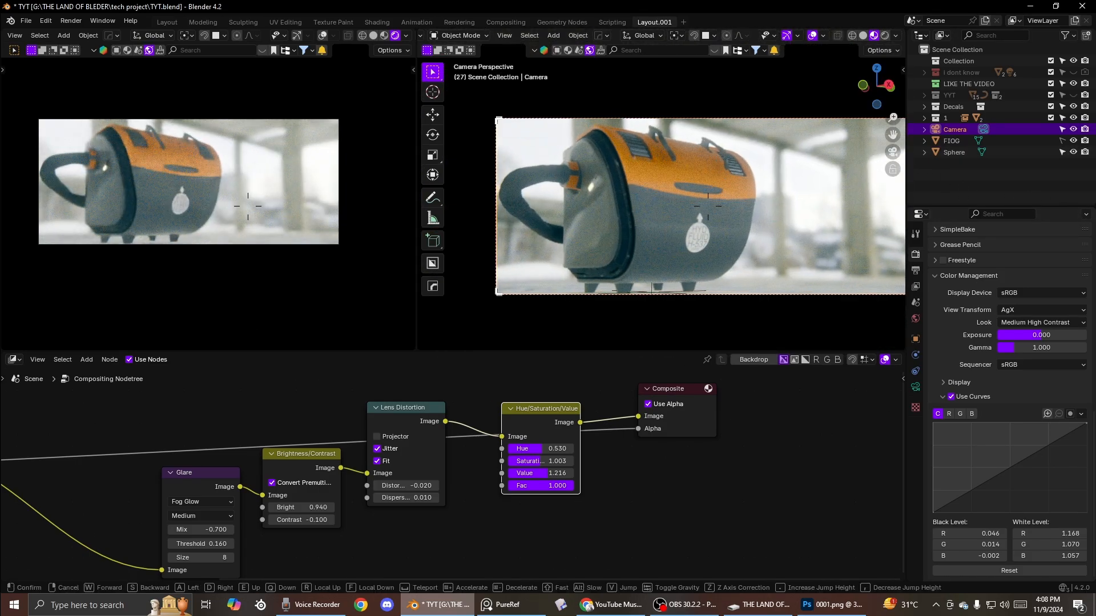
click(799, 169)
middle_drag(799, 169, 635, 194)
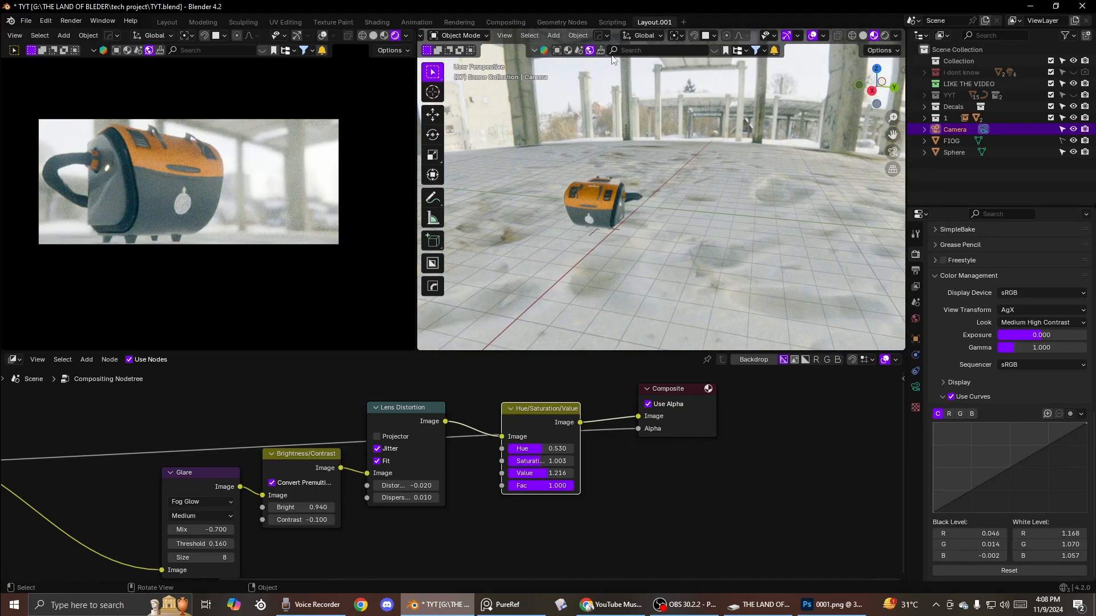
Step: Switch to Chrome and search Google for "CAMERA MAN" in a new tab
click(609, 606)
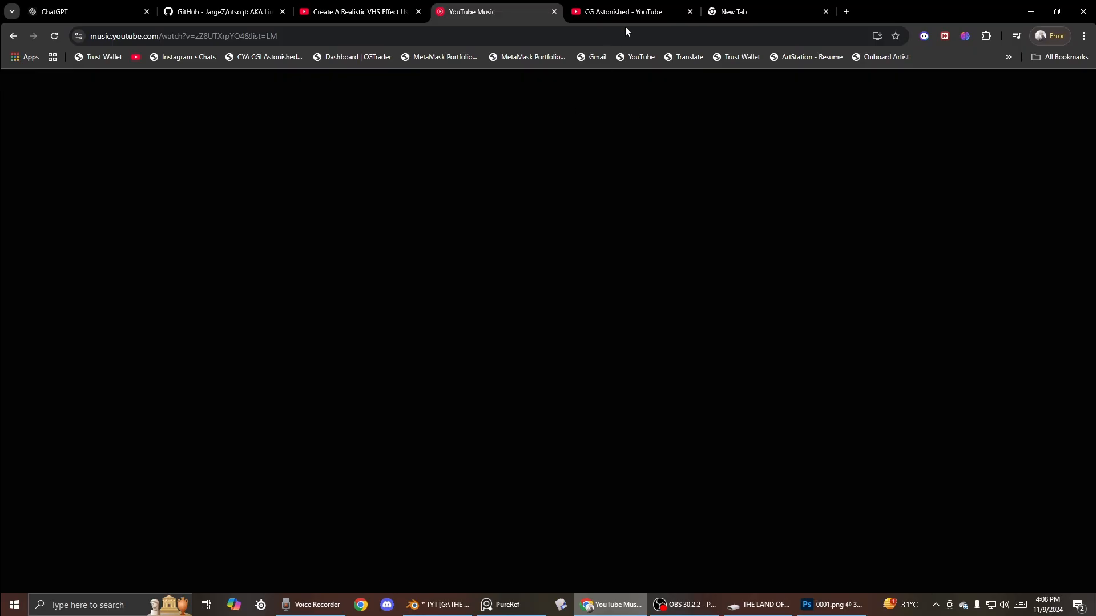
click(759, 3)
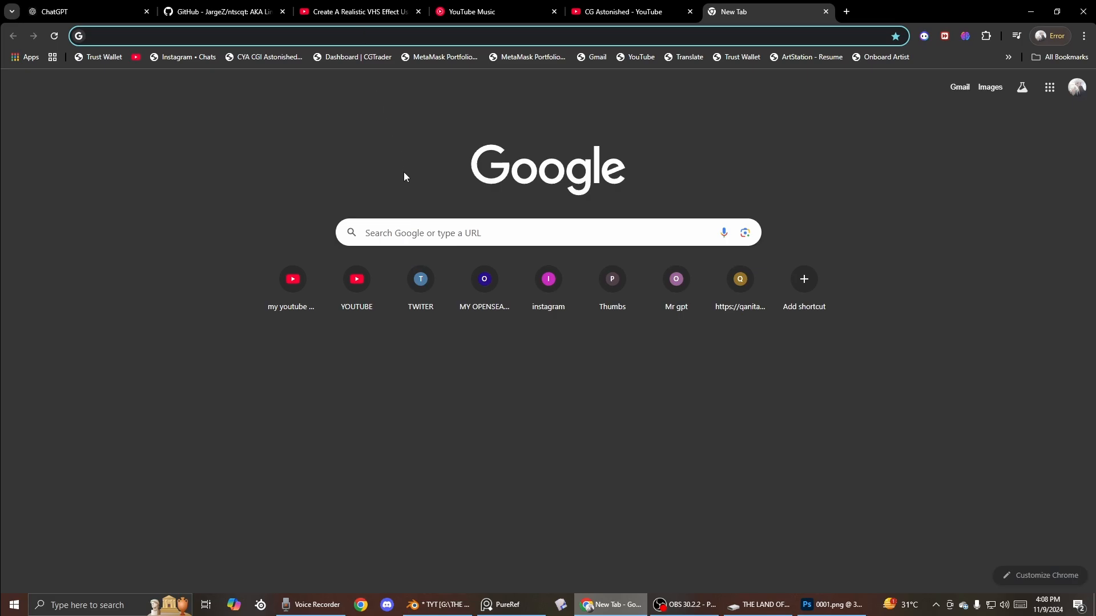
click(468, 241)
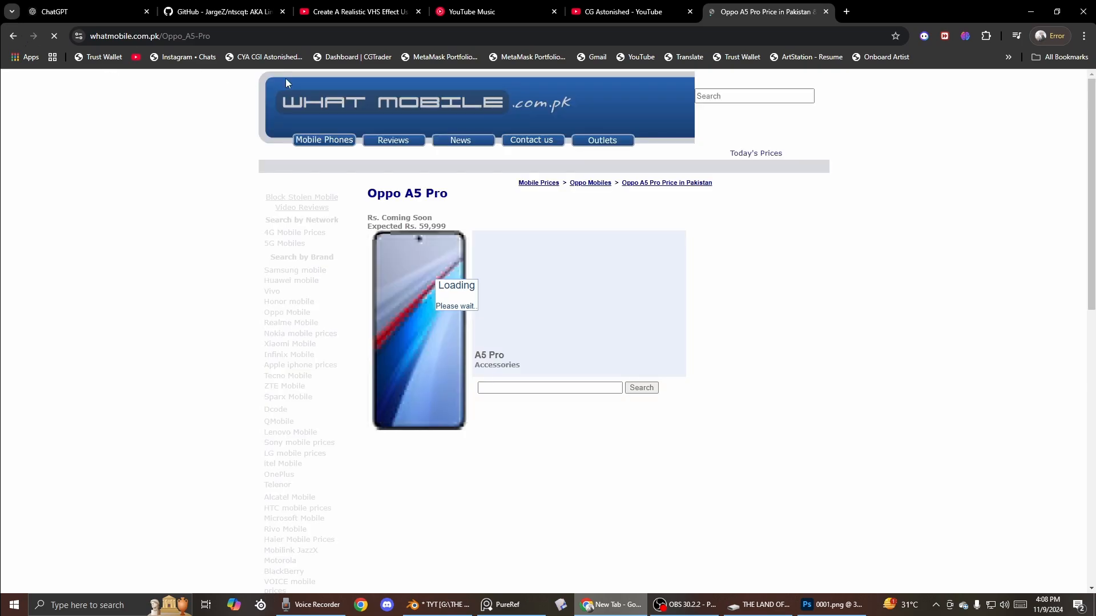
key(ctrl+t)
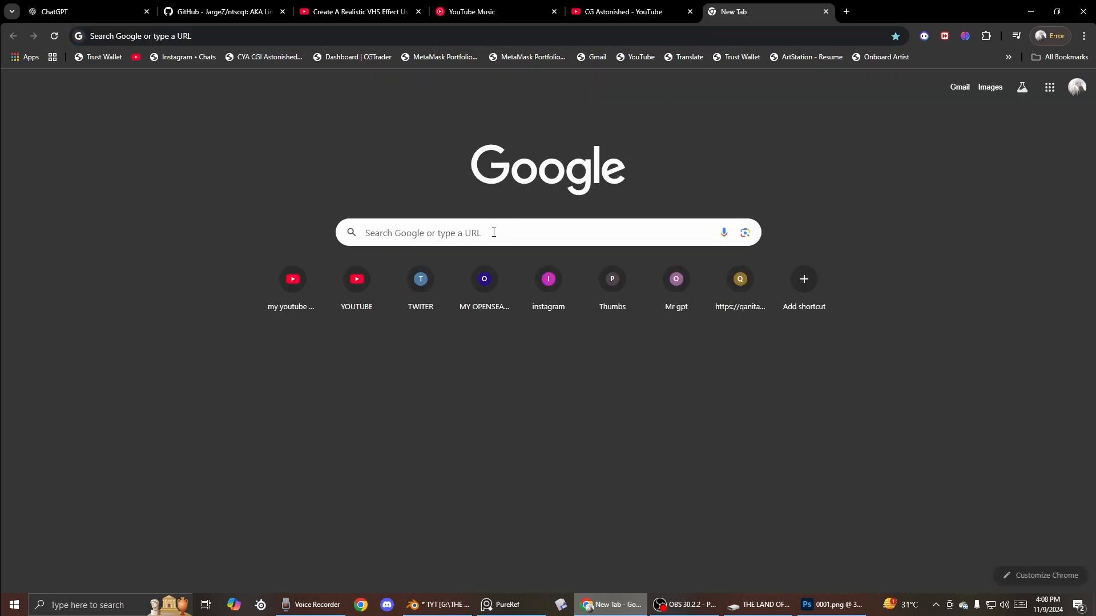
click(495, 234)
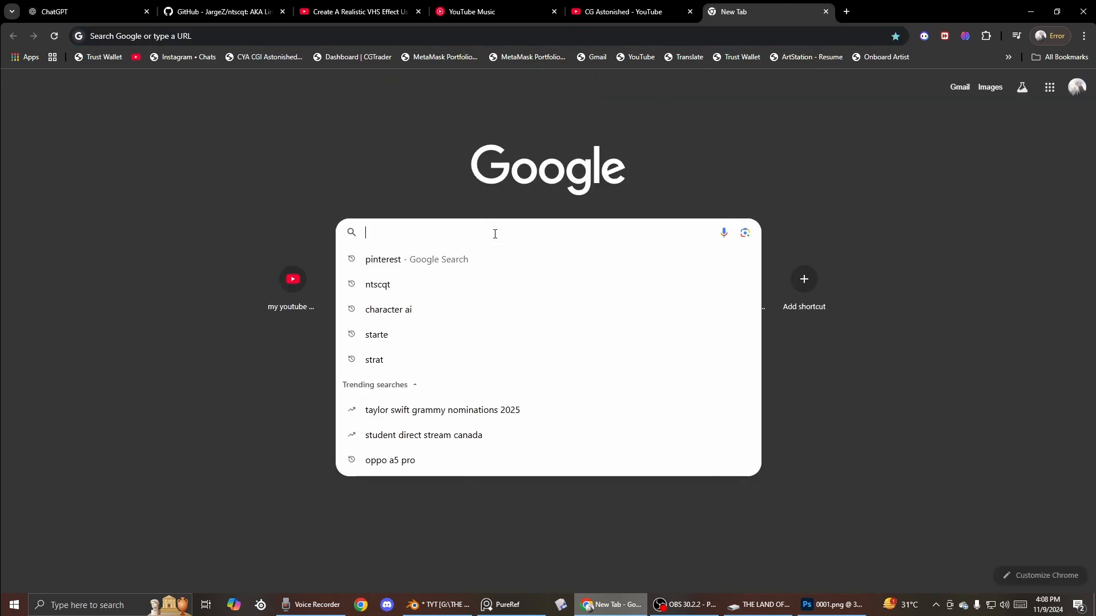
text(CAMERA MAN)
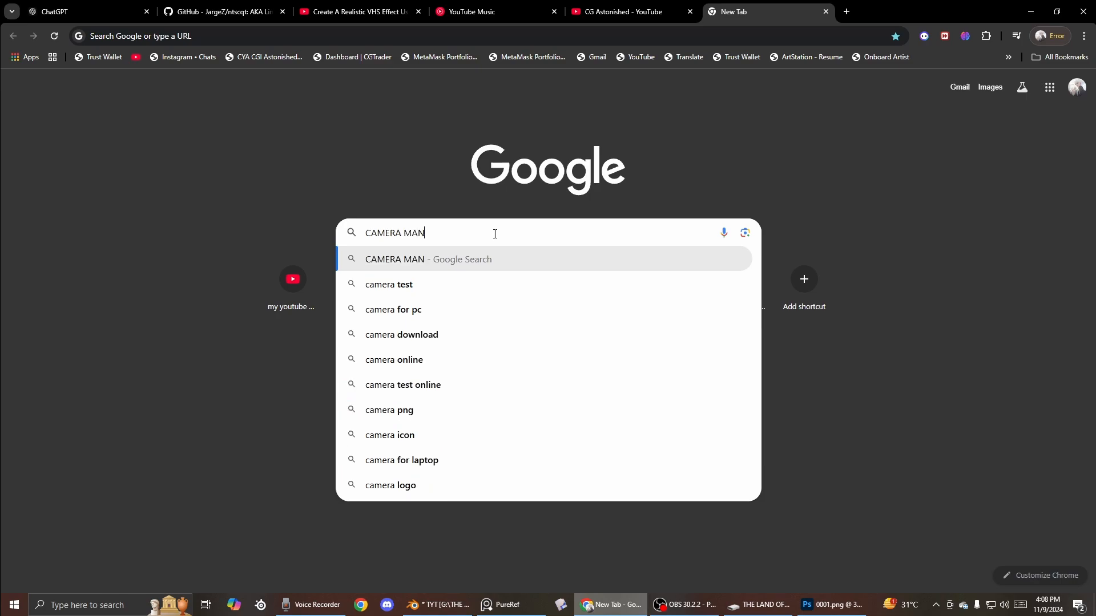
key(Return)
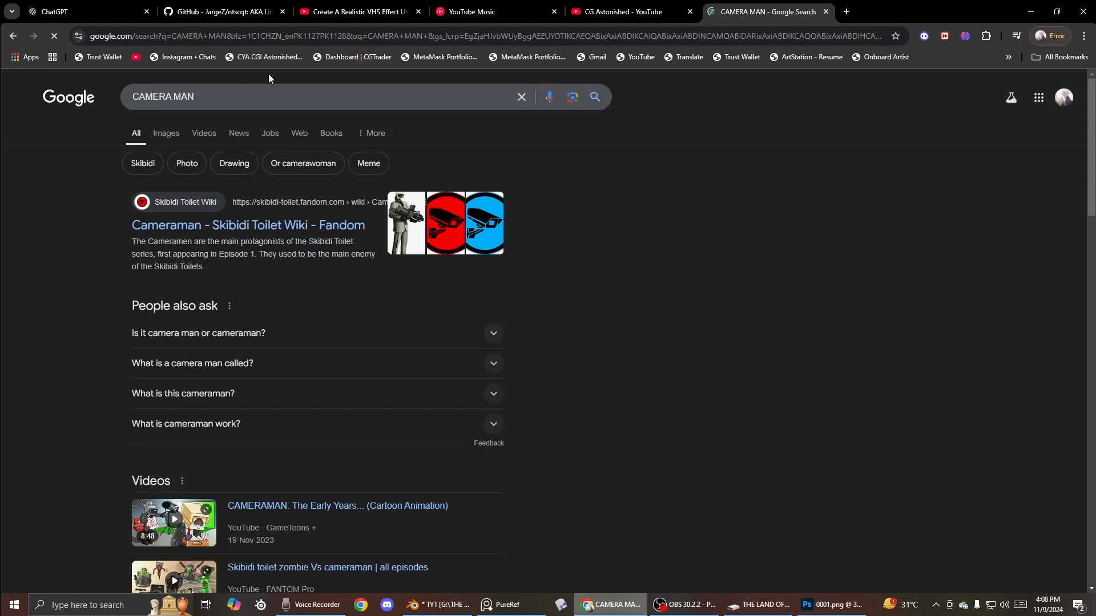
Step: Refine the search to "CAMERA MAN PNG" and open the HiClipart image of a man leaning over a tripod-mounted camera
click(241, 99)
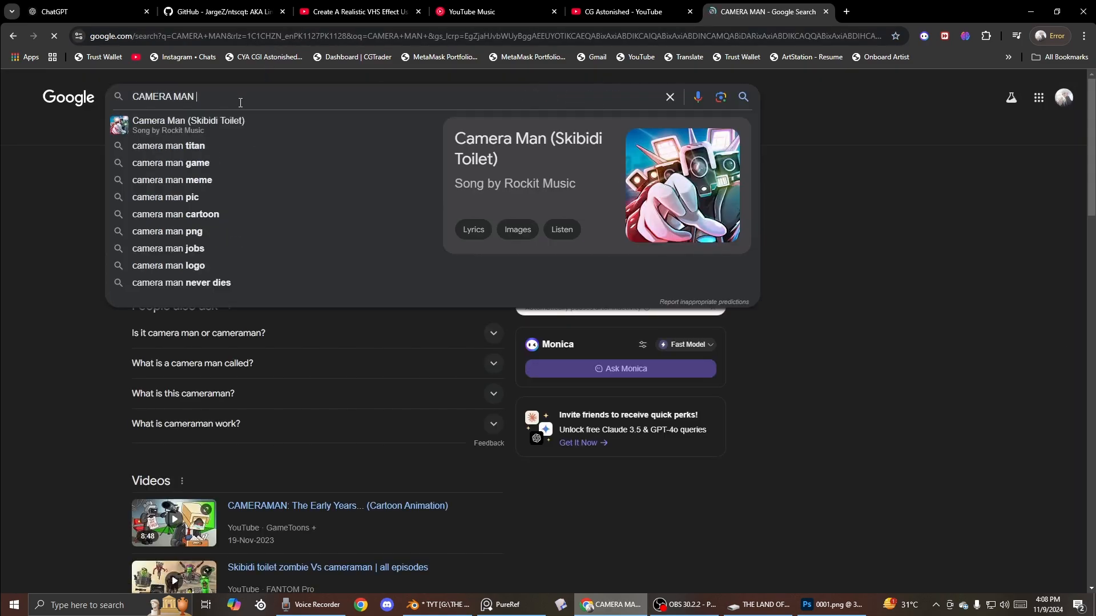
text(G)
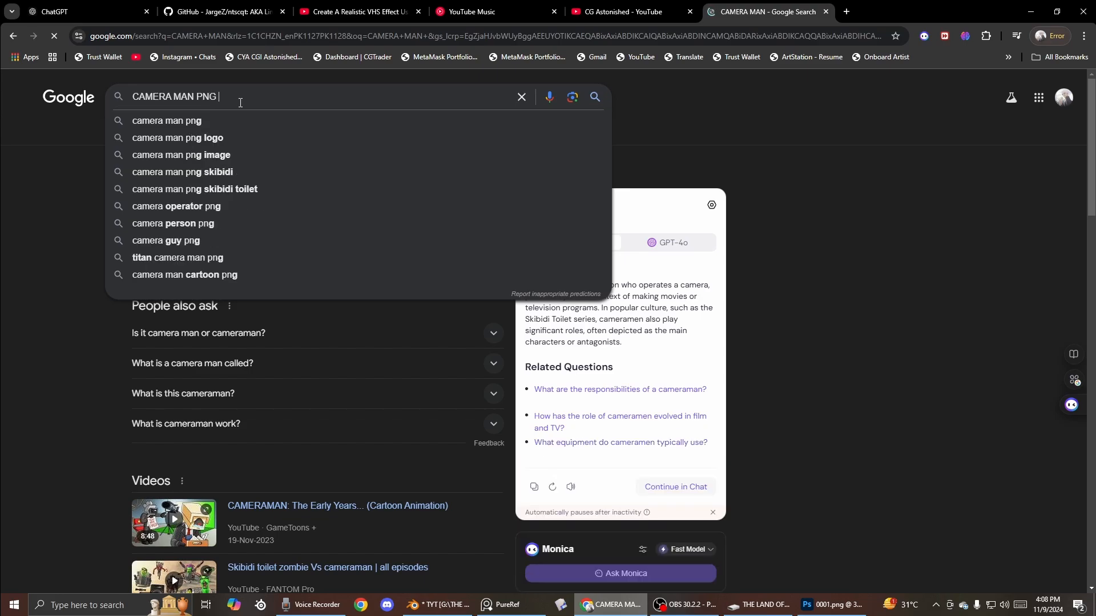
key(Return)
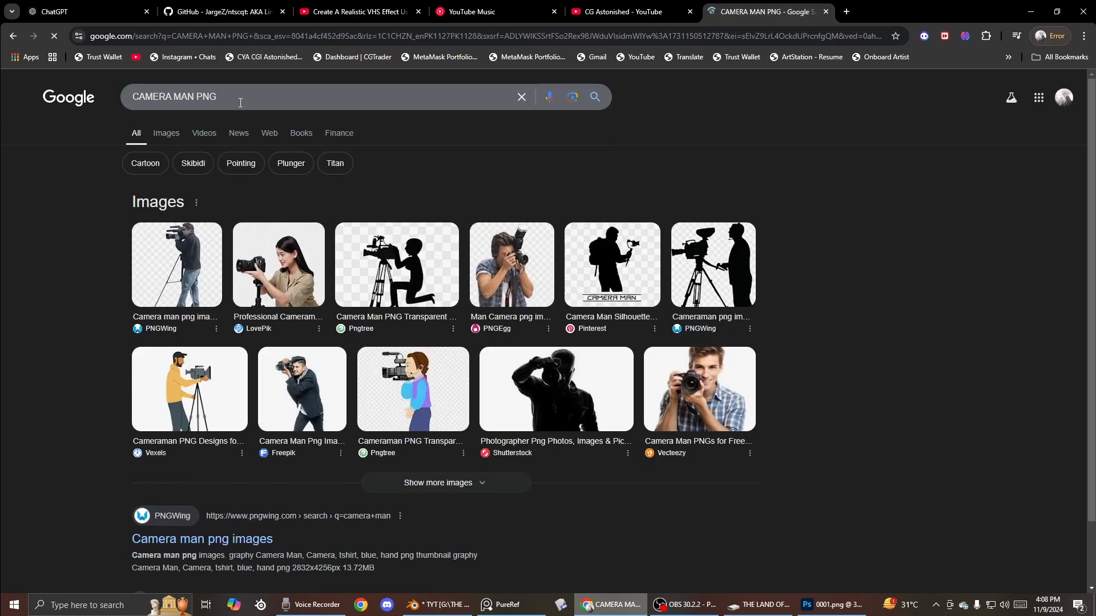
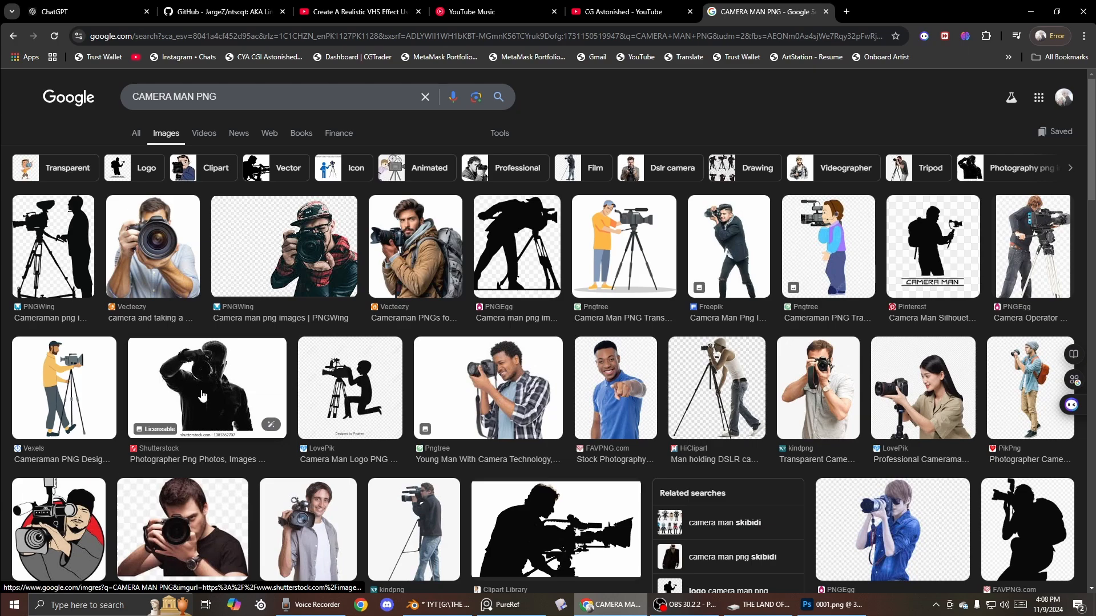
scroll(228, 396, down, 1)
scroll(540, 279, up, 1)
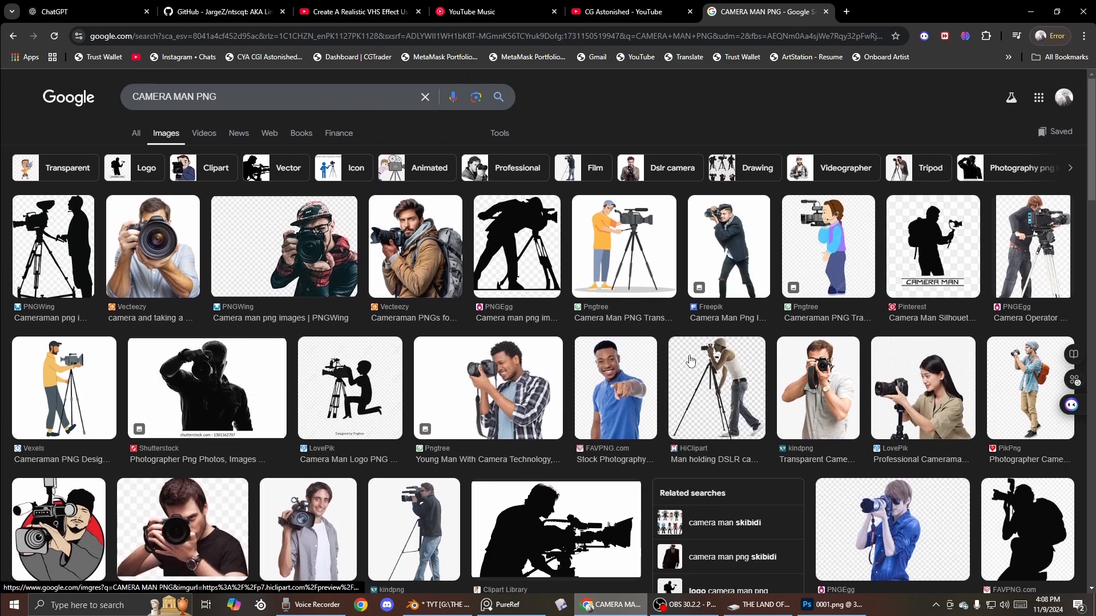
click(735, 374)
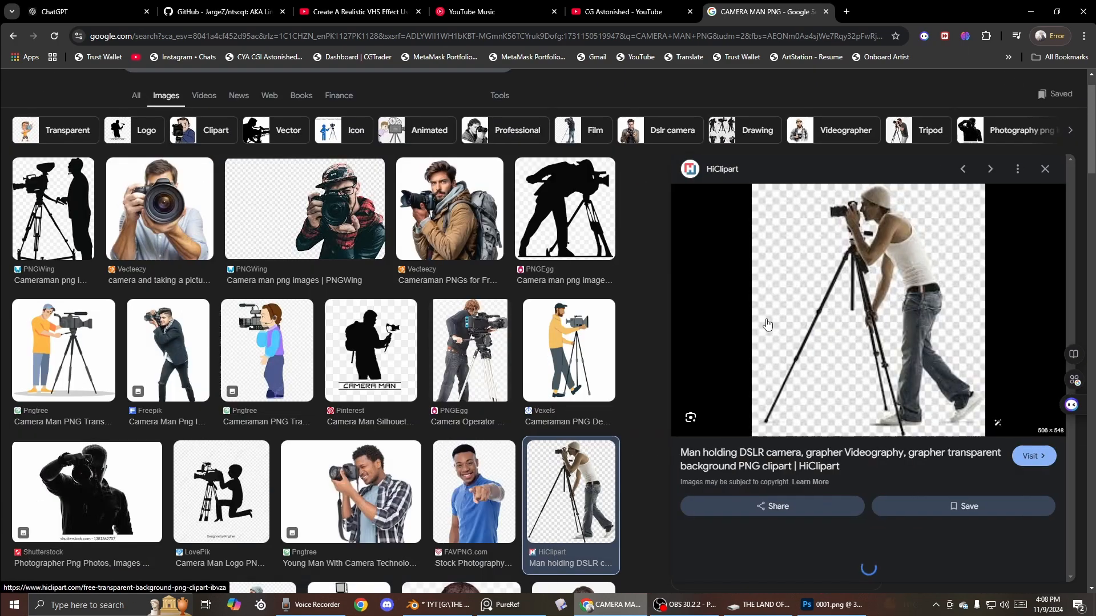
Step: Open the TopPNG silhouette of a cameraman leaning over a tripod and save it as a PNG image in THE LAND OF WORCK (G:)
right_click(852, 296)
scroll(973, 407, down, 6)
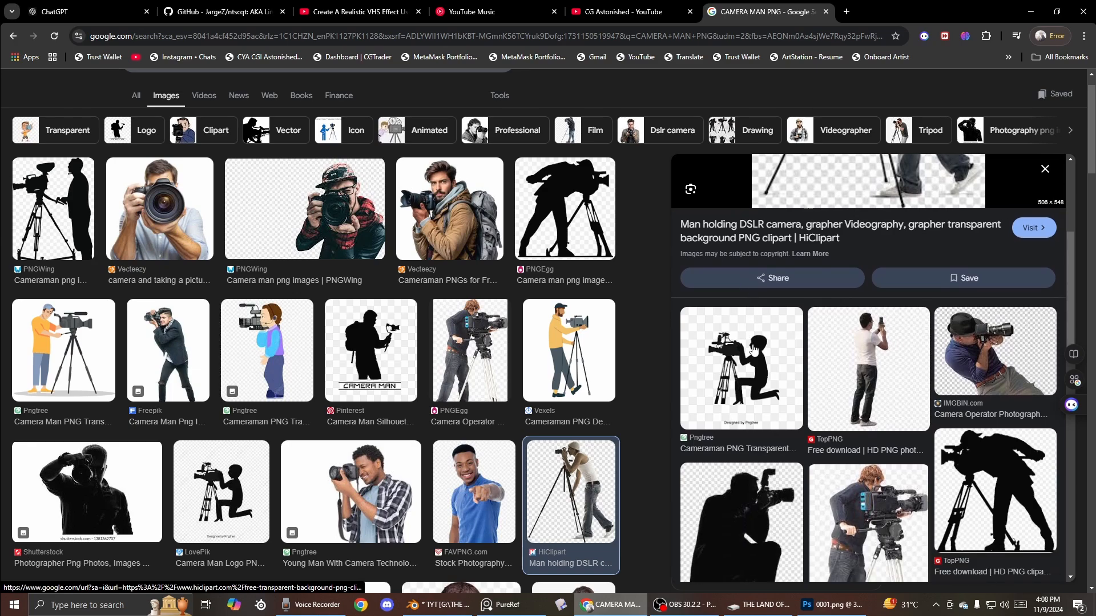
scroll(1003, 386, down, 1)
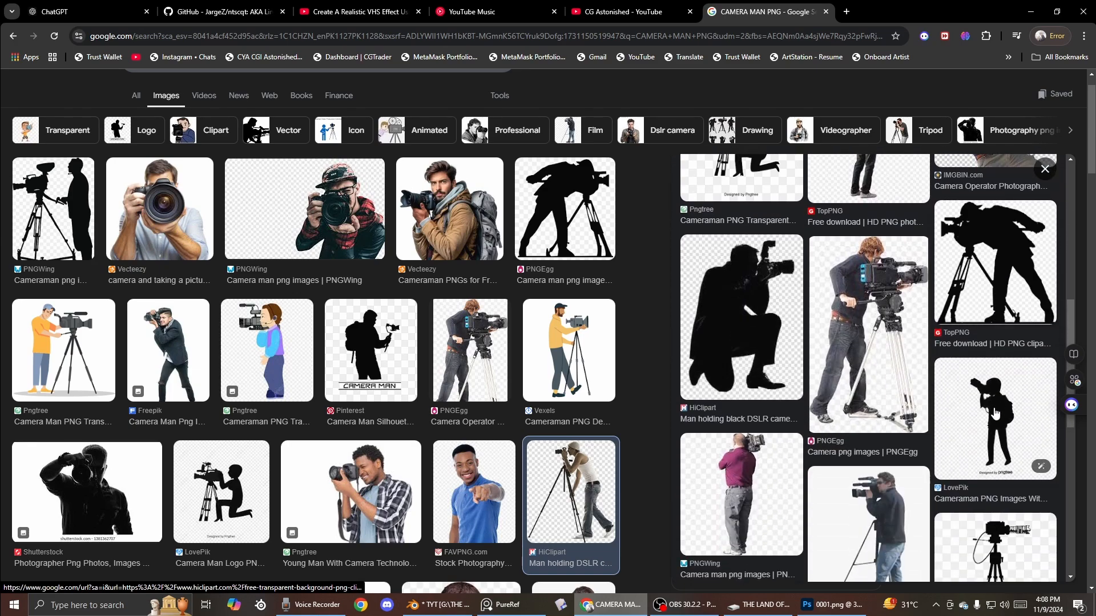
click(974, 330)
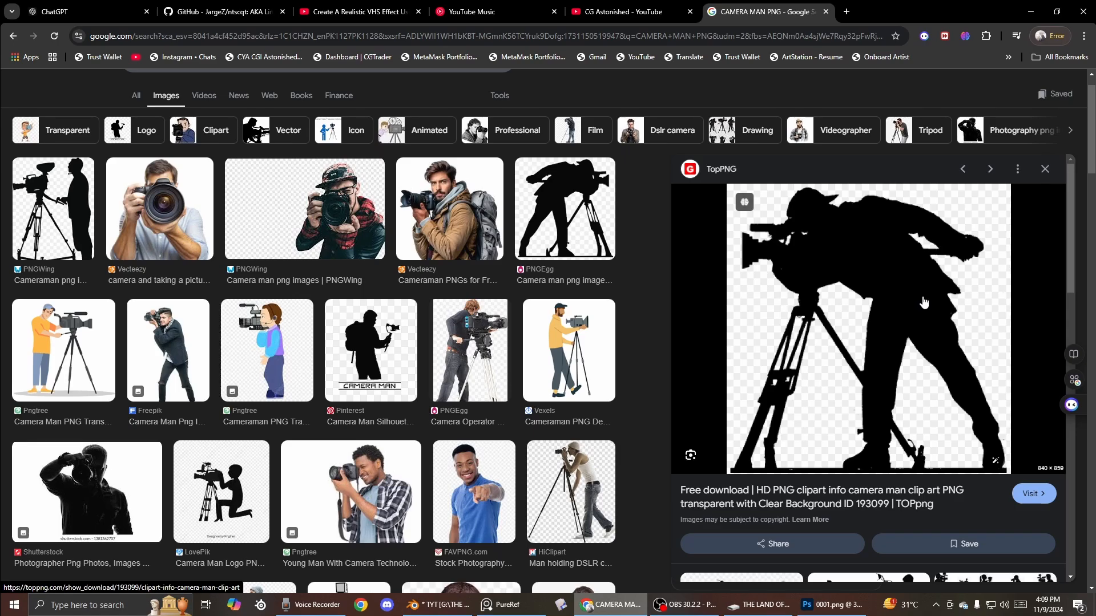
right_click(922, 297)
click(969, 175)
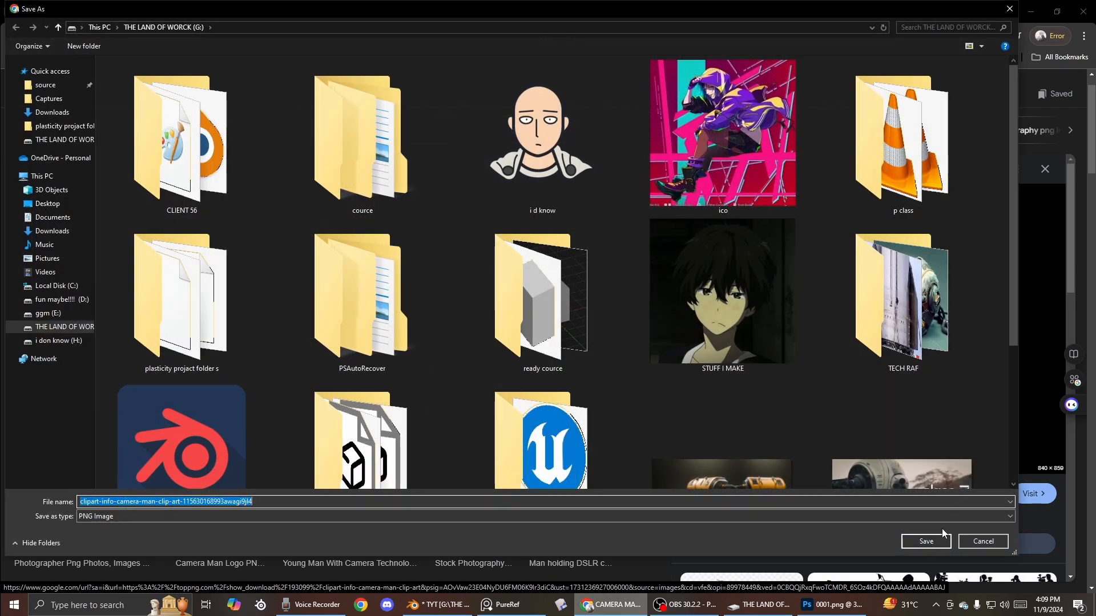
click(908, 529)
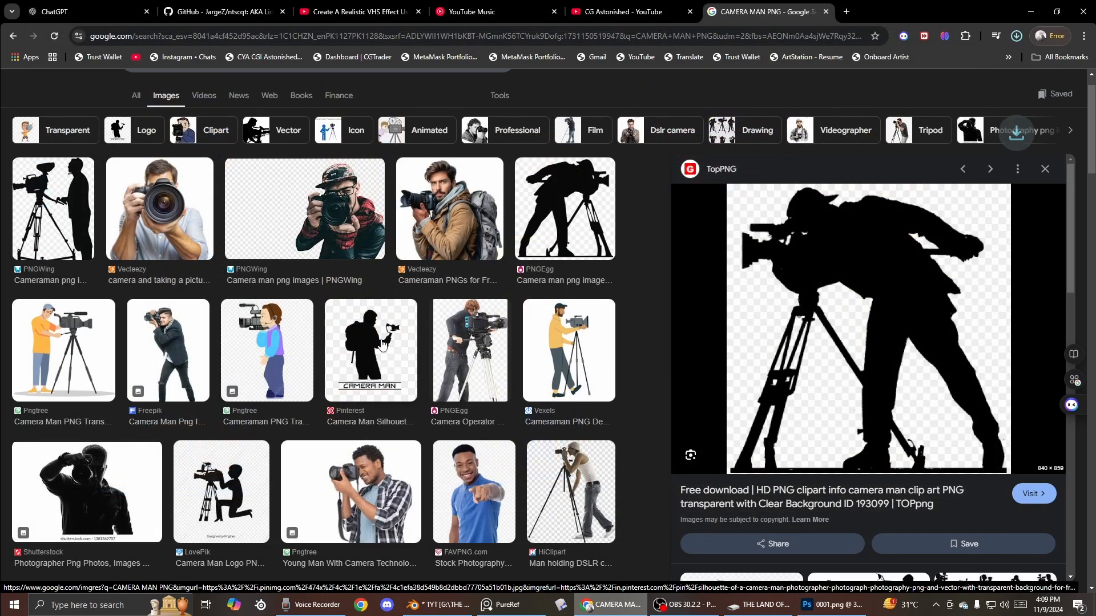
Step: Switch to Blender and import the saved camera-man clipart from the G: drive as an image mesh plane
scroll(530, 455, down, 1)
key(alt+Tab)
scroll(590, 294, down, 4)
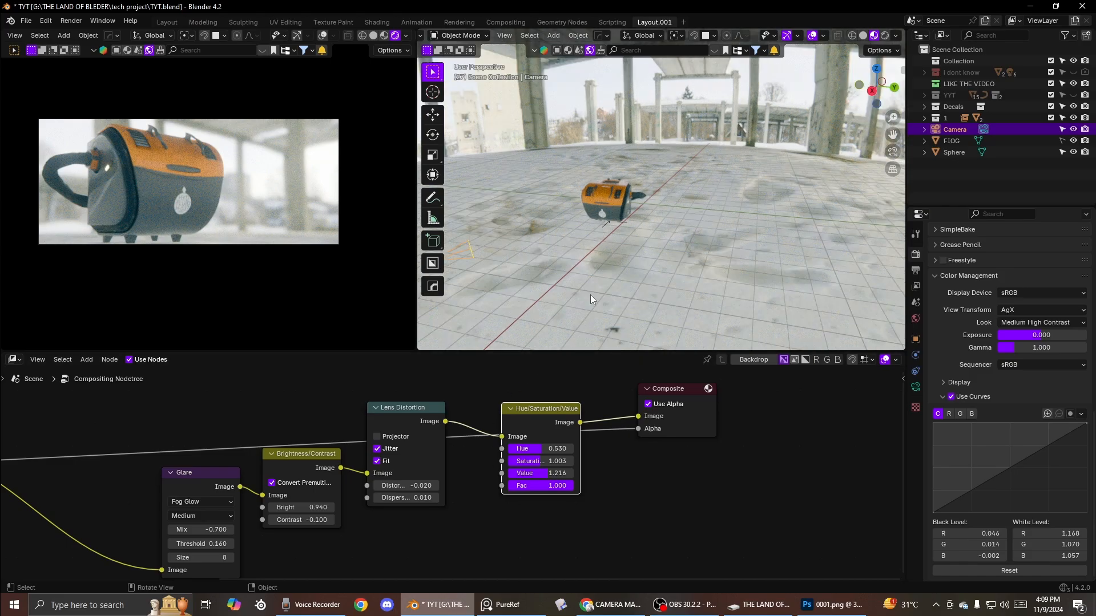
scroll(657, 257, up, 8)
middle_drag(669, 228, 652, 228)
key(shift+a)
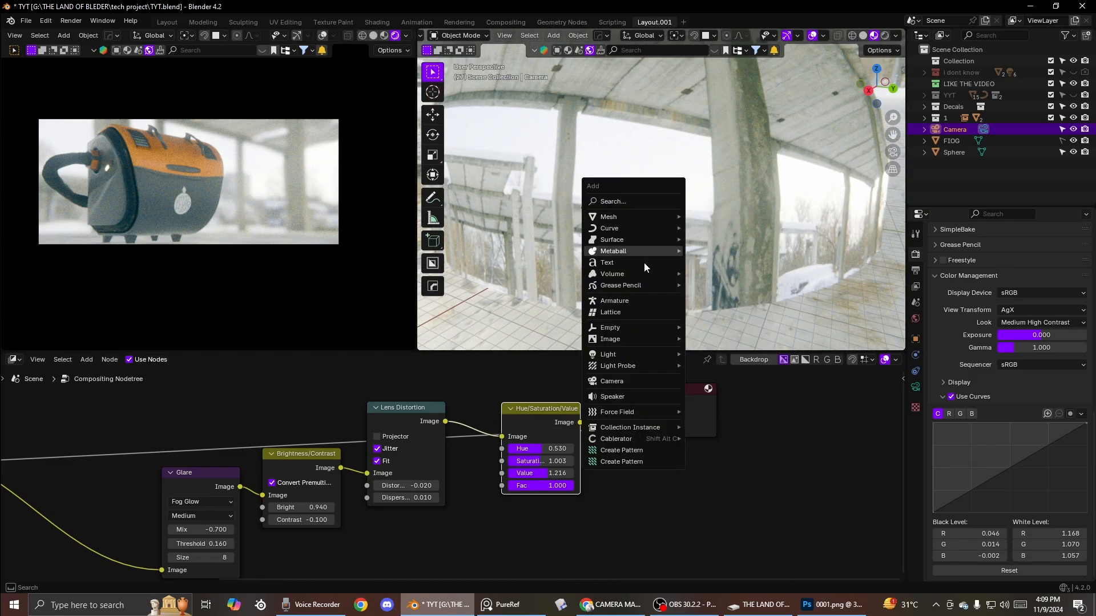
mouse_move(622, 341)
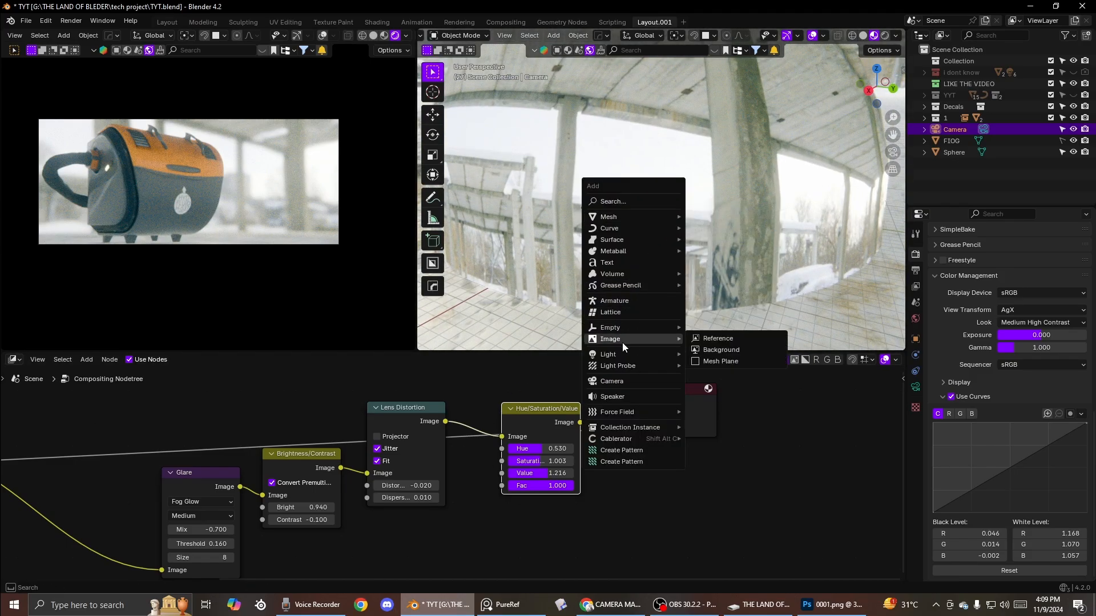
click(738, 361)
click(320, 257)
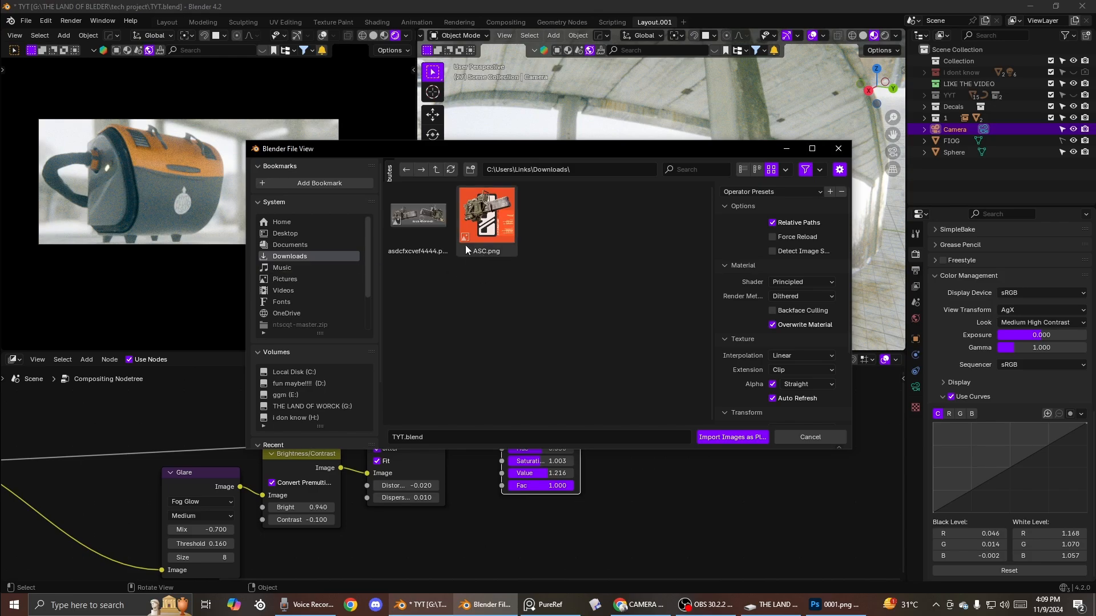
click(301, 409)
scroll(582, 330, down, 1)
double_click(581, 330)
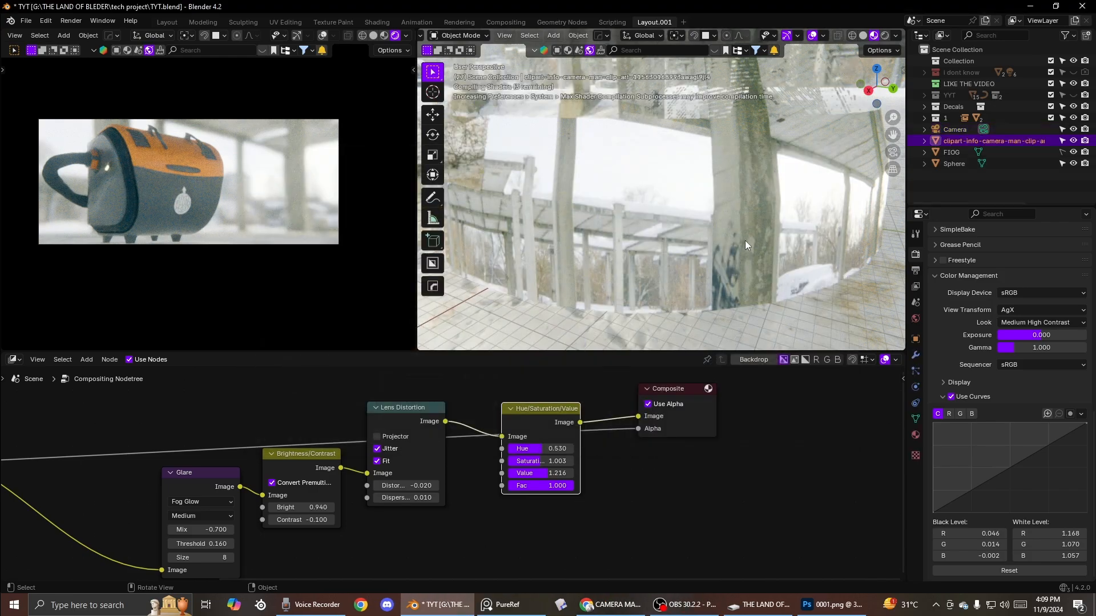
Step: Try scaling down the imported cameraman plane in local view and undo the change
key(f)
middle_drag(769, 235, 613, 208)
key(f)
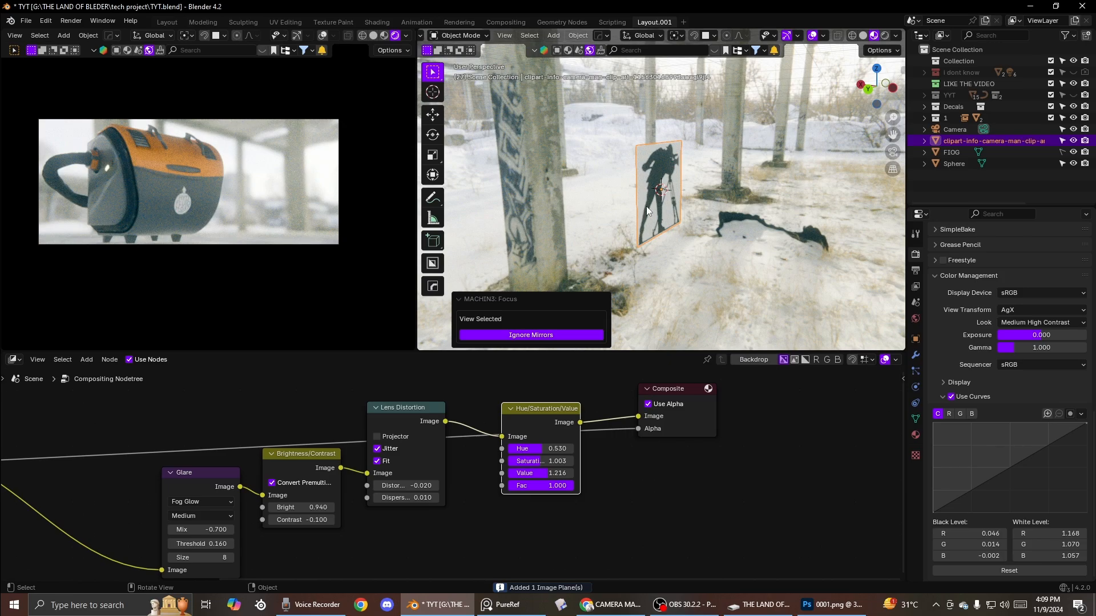
key(s)
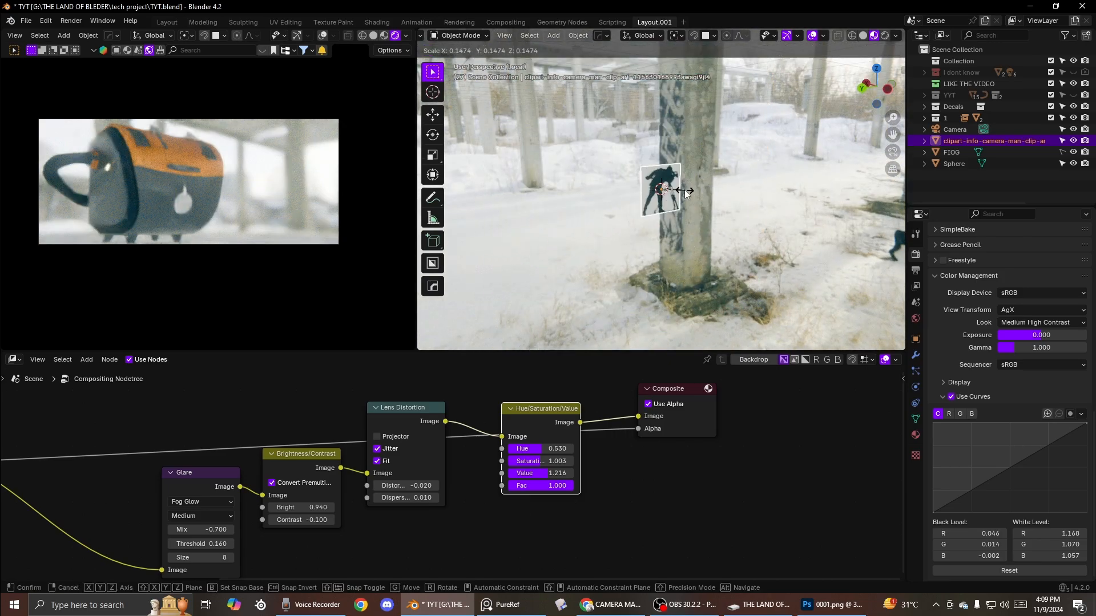
click(684, 190)
key(f)
middle_drag(684, 190, 779, 198)
key(ctrl+z)
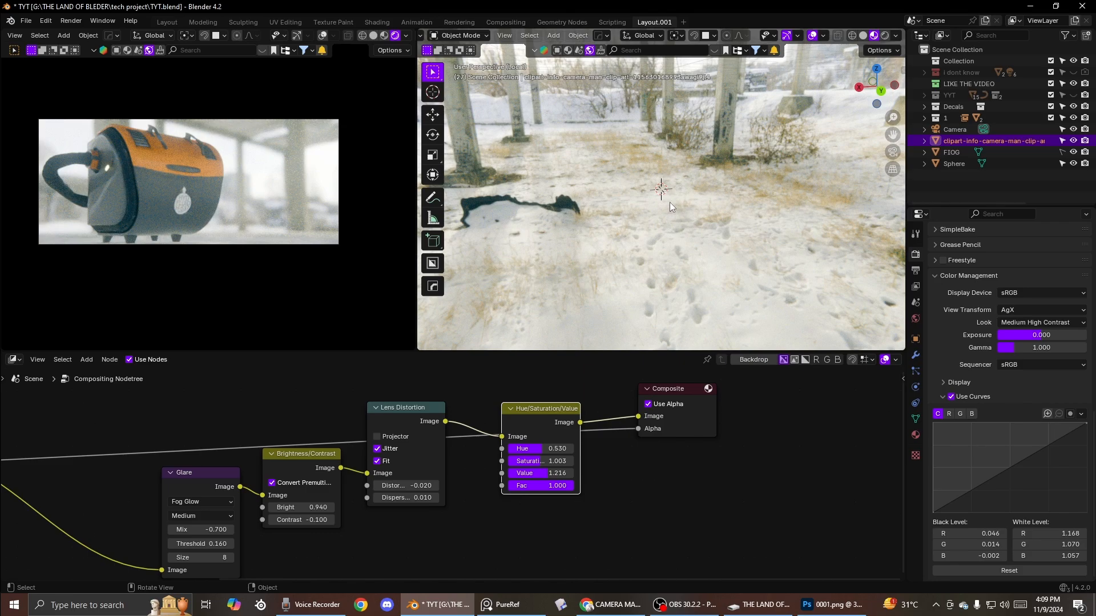
Step: Exit local view and move the cameraman plane across the scene toward the orange device
middle_drag(670, 195, 691, 177)
key(KP_Divide)
scroll(722, 146, down, 8)
key(g)
click(753, 136)
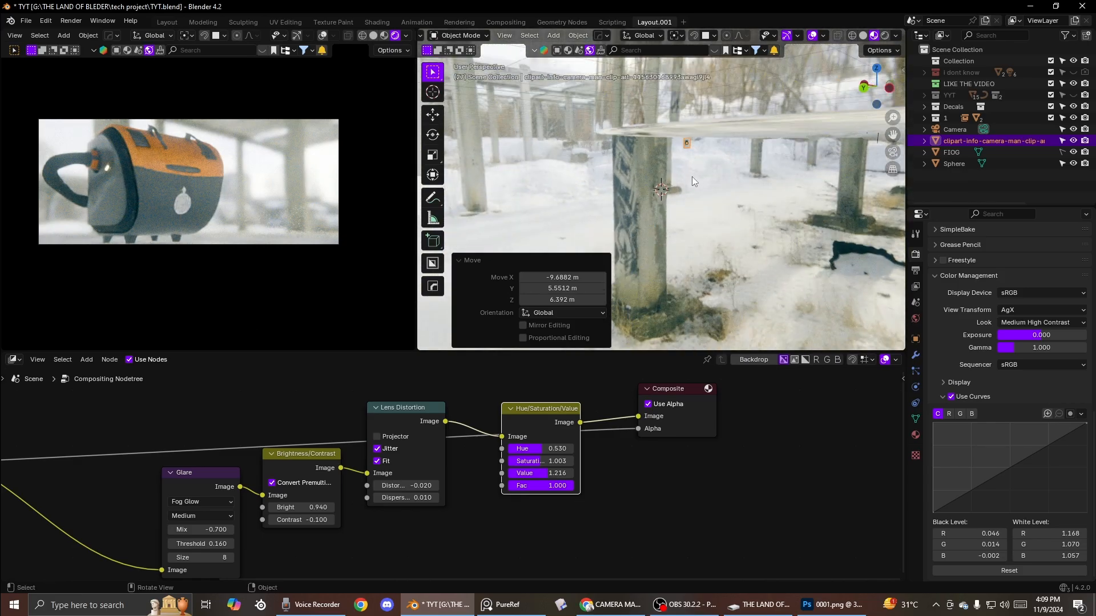
key(g)
click(738, 145)
middle_drag(738, 146, 759, 157)
scroll(759, 156, down, 6)
key(g)
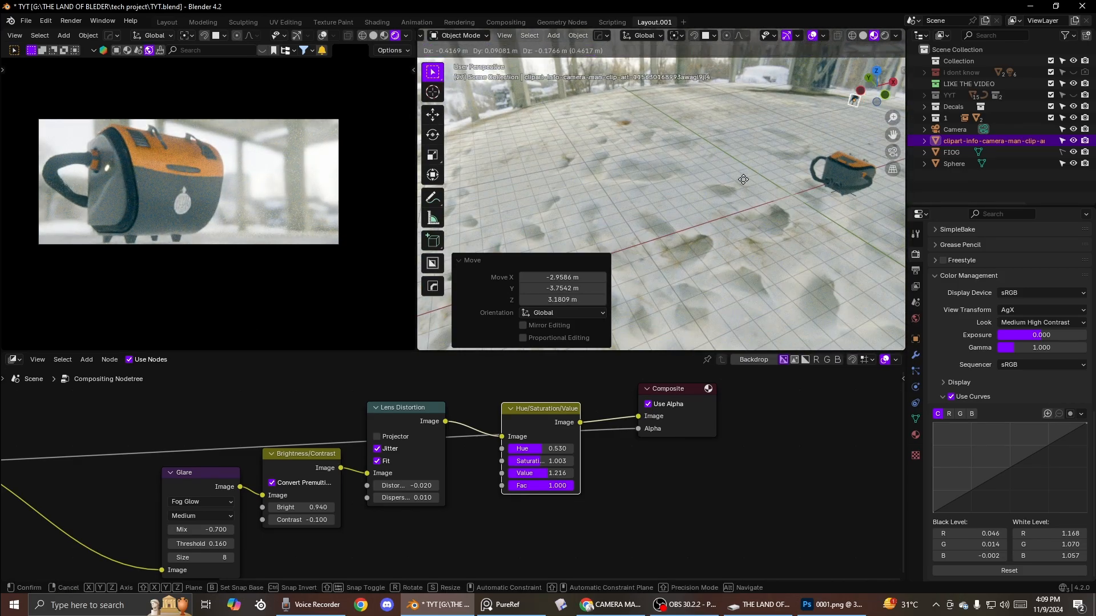
click(766, 201)
middle_drag(766, 200, 687, 195)
Step: Scale the cameraman plane up about eight times with a negative factor and raise it about 5.61 m along Z
key(s)
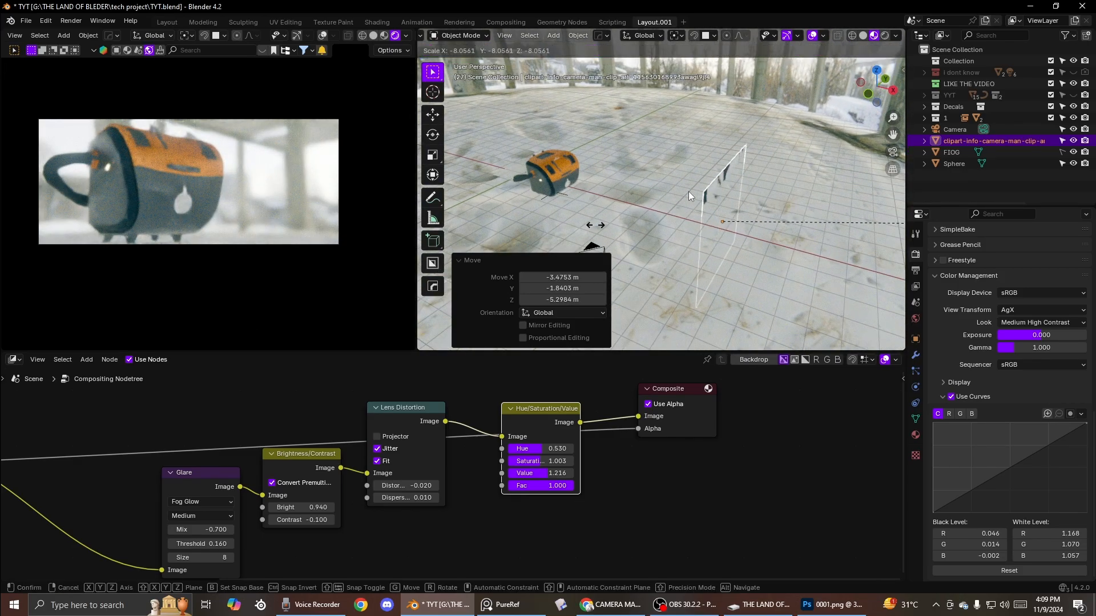
click(688, 196)
key(g)
key(z)
click(691, 103)
Step: Rotate the cameraman plane 178° about the X axis so the figure stands upright, and move it near the device
key(r)
key(x)
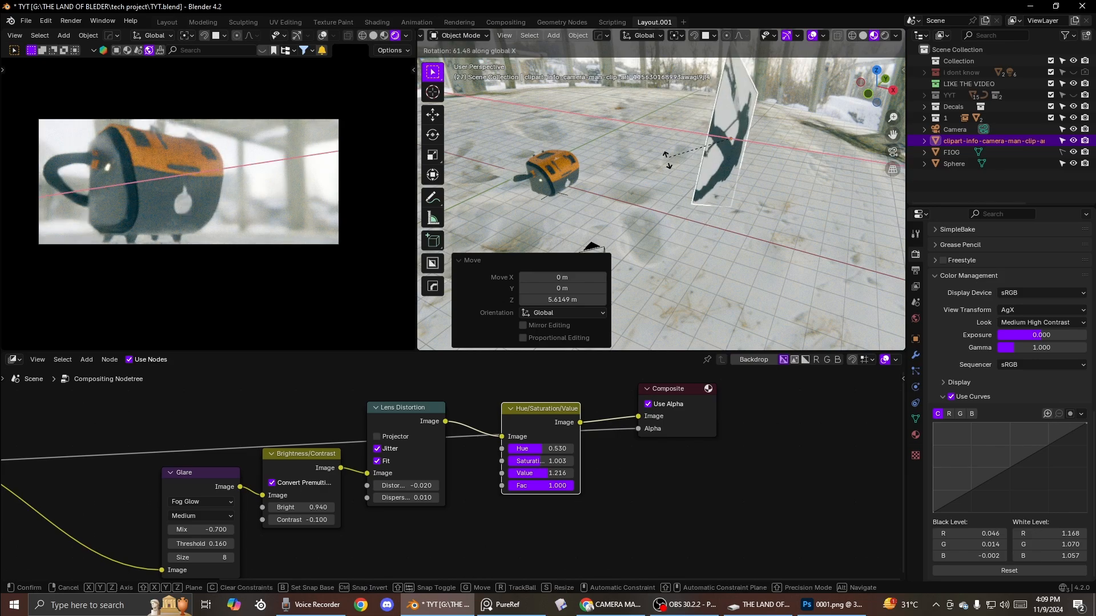
click(837, 250)
middle_drag(837, 250, 700, 220)
key(g)
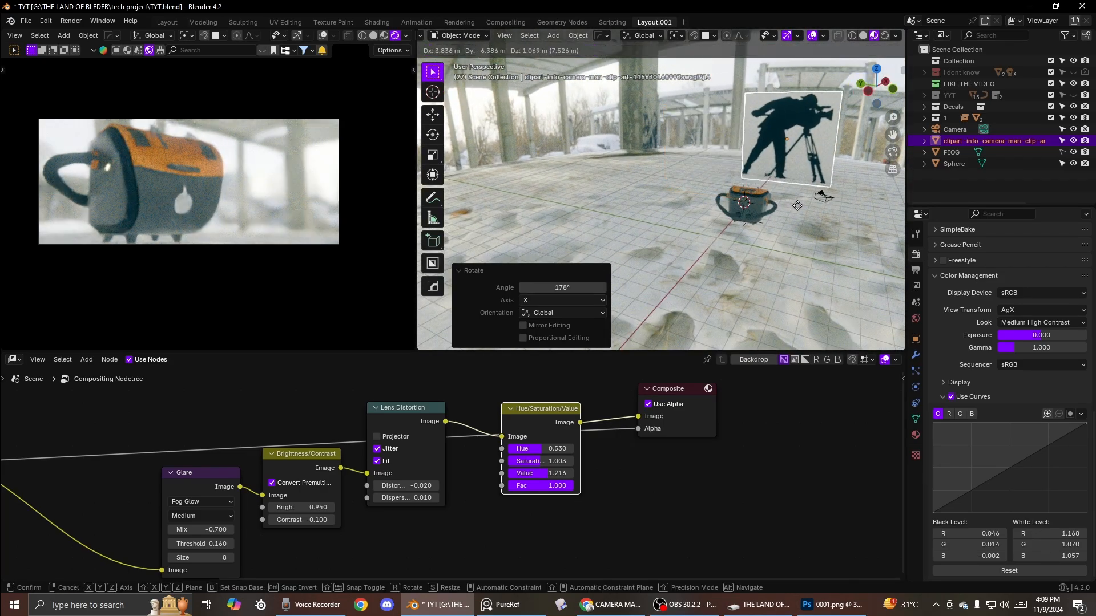
click(792, 209)
Step: Rotate the cameraman plane about the Z axis and reposition it on the ground beside the render camera
middle_drag(793, 210, 775, 187)
key(r)
key(z)
click(753, 211)
scroll(746, 196, up, 1)
key(g)
click(706, 201)
Step: Adjust the cameraman plane's scale and shift it about 0.81 m along Y
key(s)
click(746, 216)
key(g)
click(679, 190)
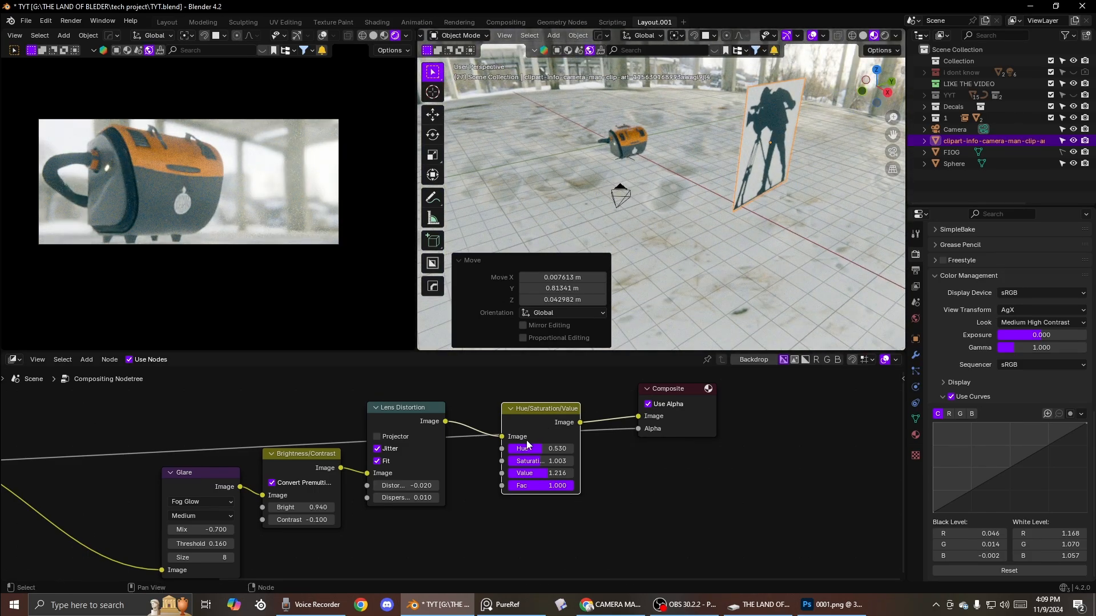
Step: Show the cameraman plane's material in the Shader Editor and move the image texture node away from the Principled BSDF
scroll(528, 445, down, 1)
click(13, 359)
click(36, 465)
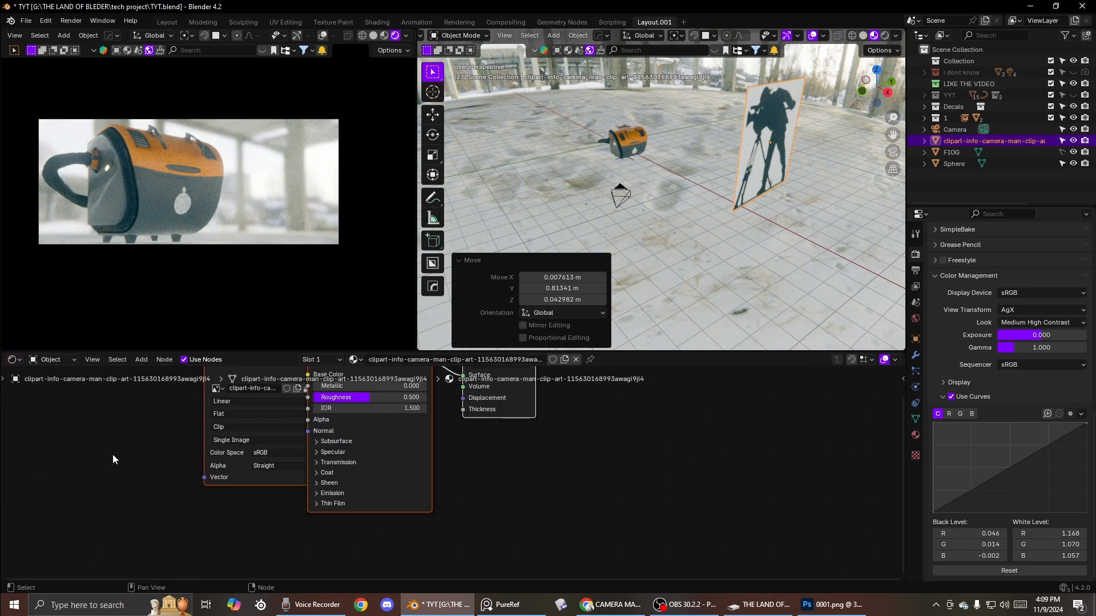
scroll(239, 445, down, 3)
middle_drag(285, 428, 439, 453)
drag(446, 407, 257, 436)
click(257, 436)
scroll(331, 436, up, 2)
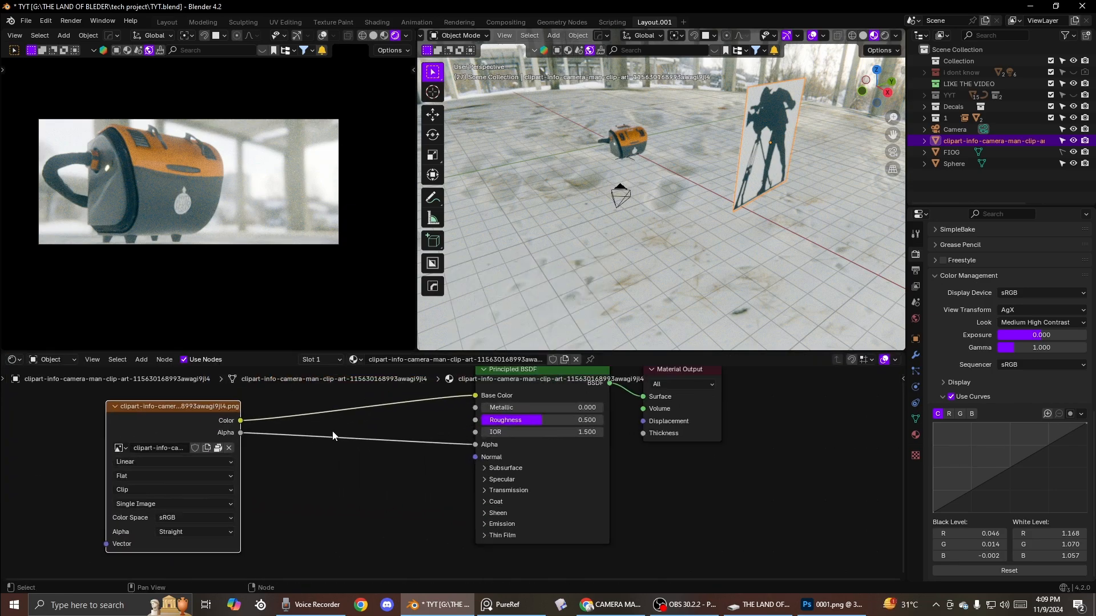
Step: Insert a Color Ramp between the image color and Base Color, and connect the ramp's Alpha output to the Principled BSDF Alpha
key(F3)
text(c)
key(Return)
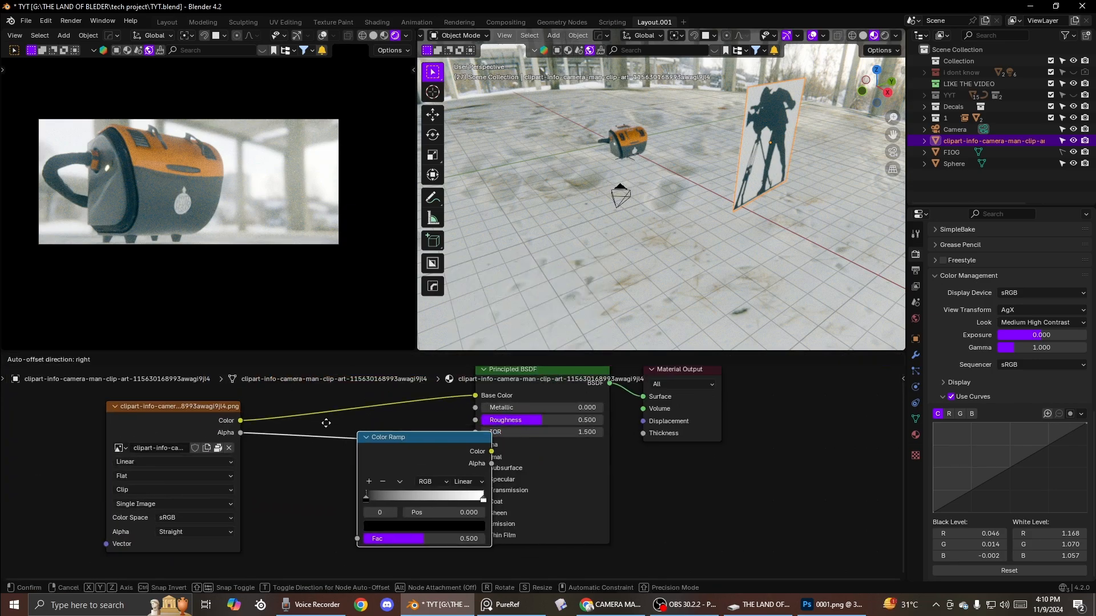
click(283, 423)
scroll(375, 424, up, 1)
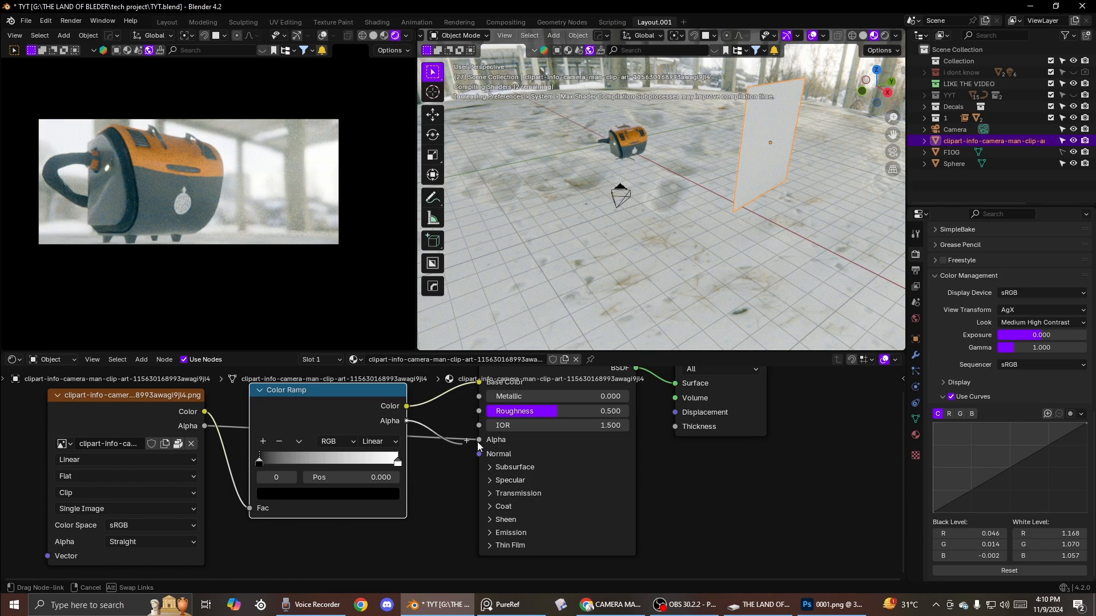
drag(479, 446, 479, 442)
Step: Set the Color Ramp to go from an opaque black first stop at 0.177 to a fully transparent end stop
click(337, 492)
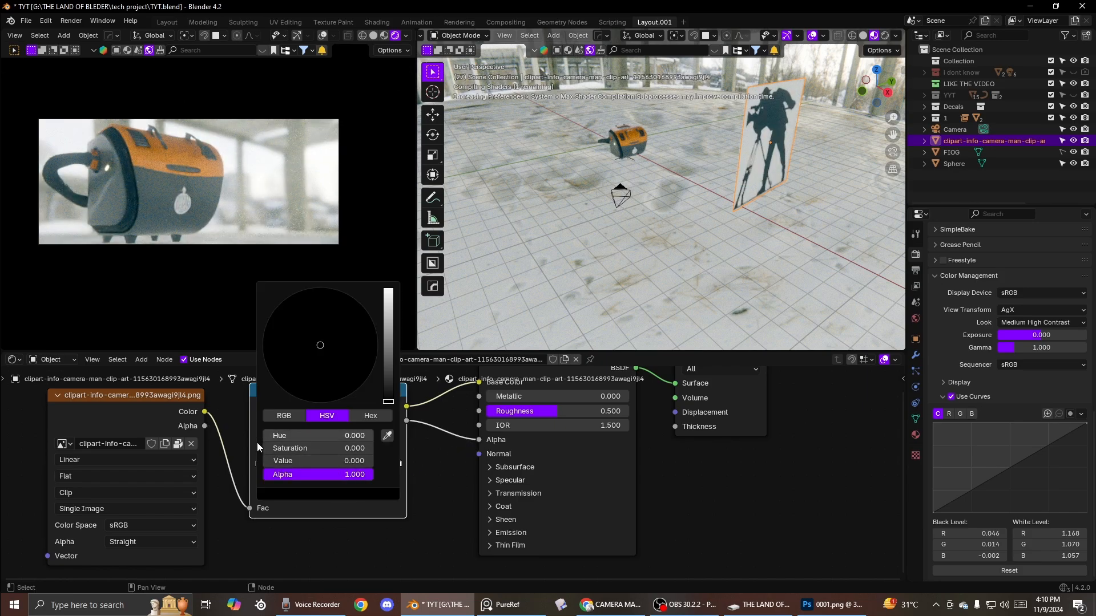
drag(361, 475, 402, 464)
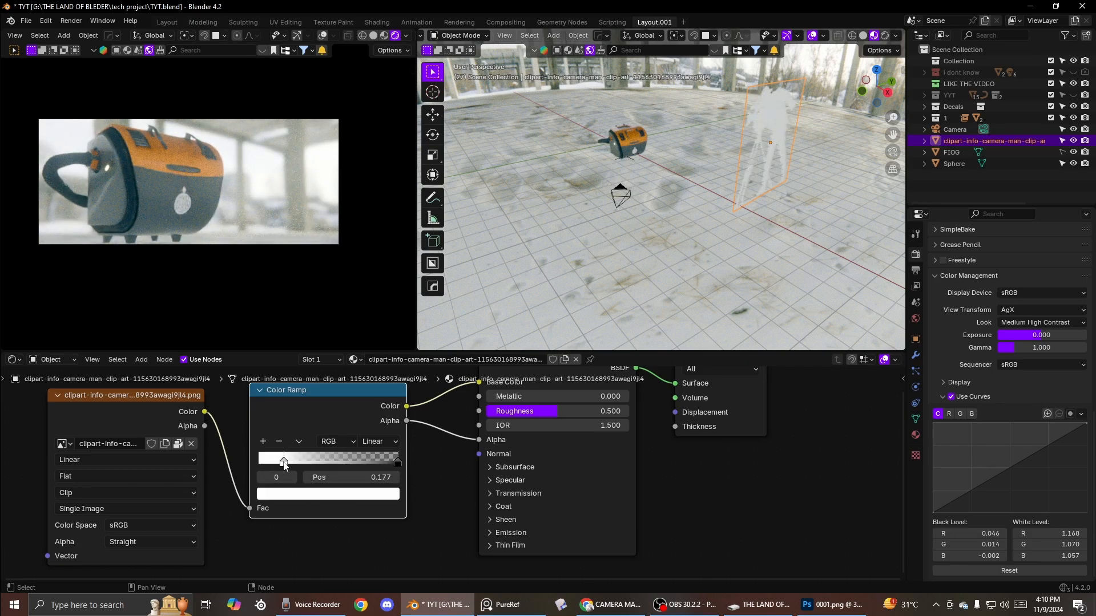
click(305, 494)
drag(361, 461, 262, 462)
Step: Lower the cameraman plane about 0.175 m so the figure's feet meet the ground
middle_drag(743, 136, 693, 197)
scroll(662, 202, up, 2)
key(g)
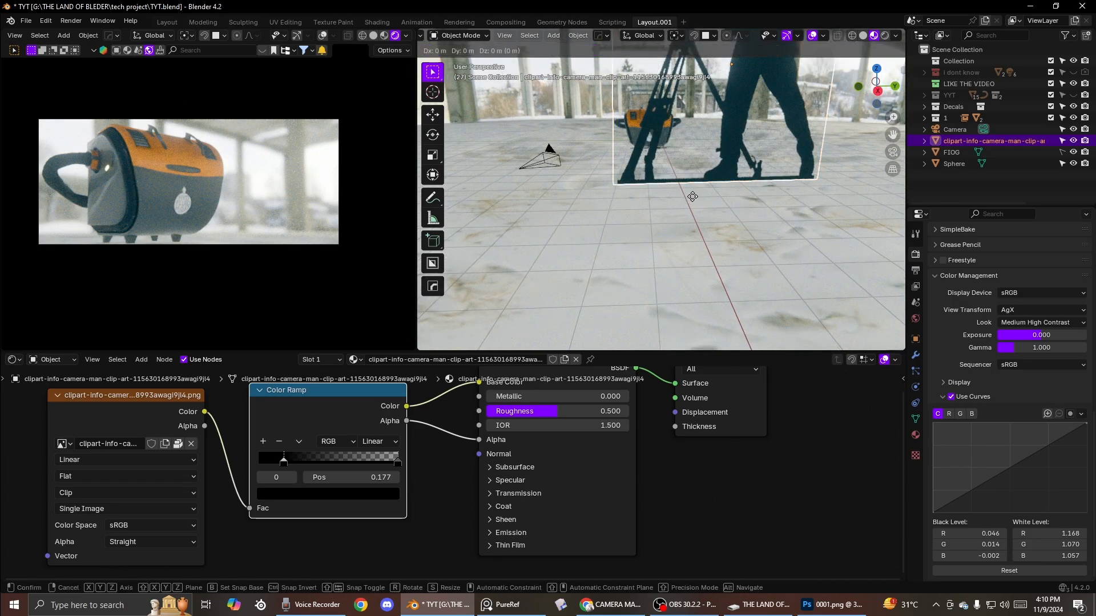
click(693, 201)
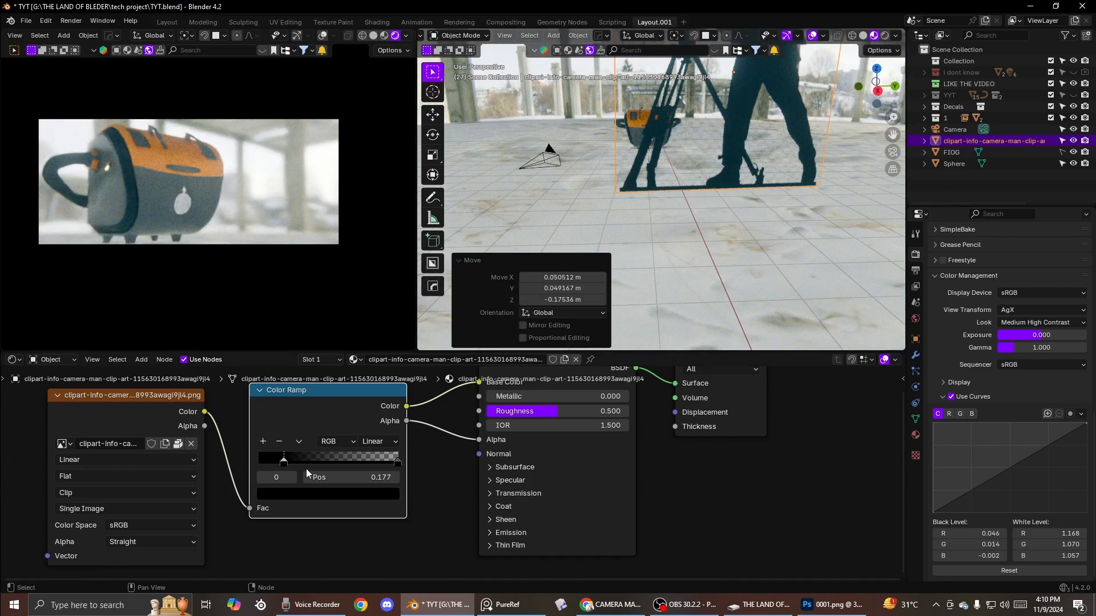
Step: Set the Color Ramp's black stop position to 0.000 and the transparent stop position to 0.473
drag(279, 468, 254, 461)
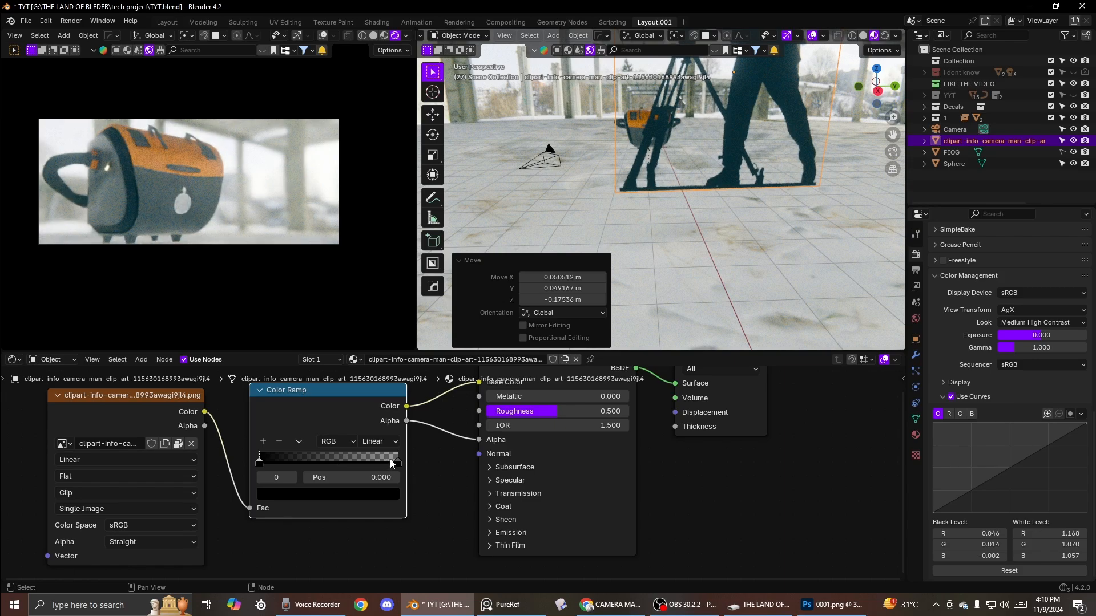
drag(391, 461, 354, 460)
middle_drag(700, 183, 730, 215)
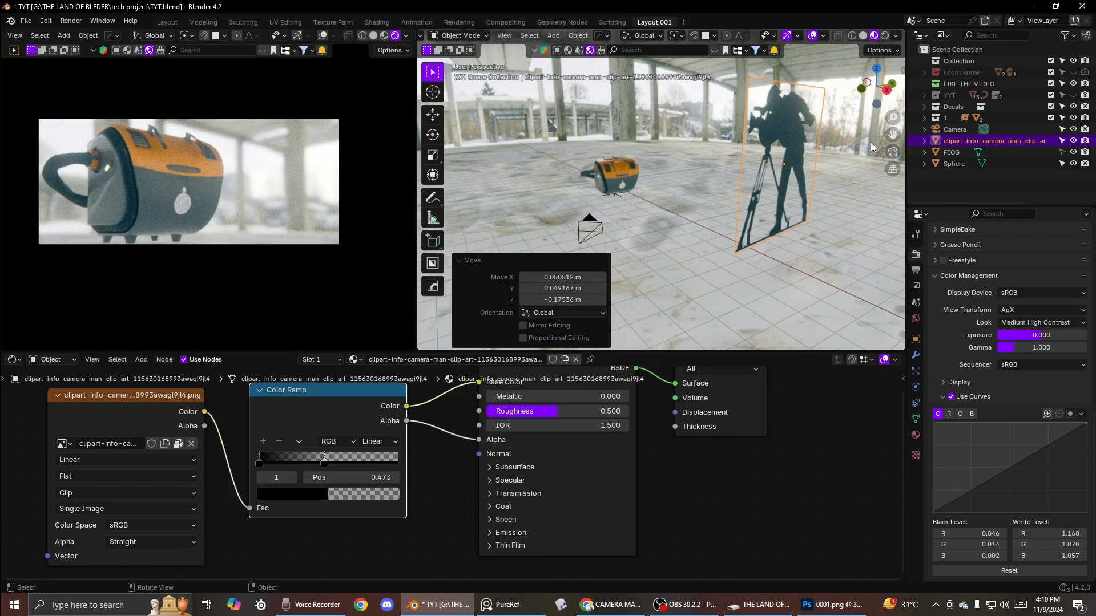
Step: Try reframing the device from the camera view with walk navigation
click(892, 152)
key(shift+grave)
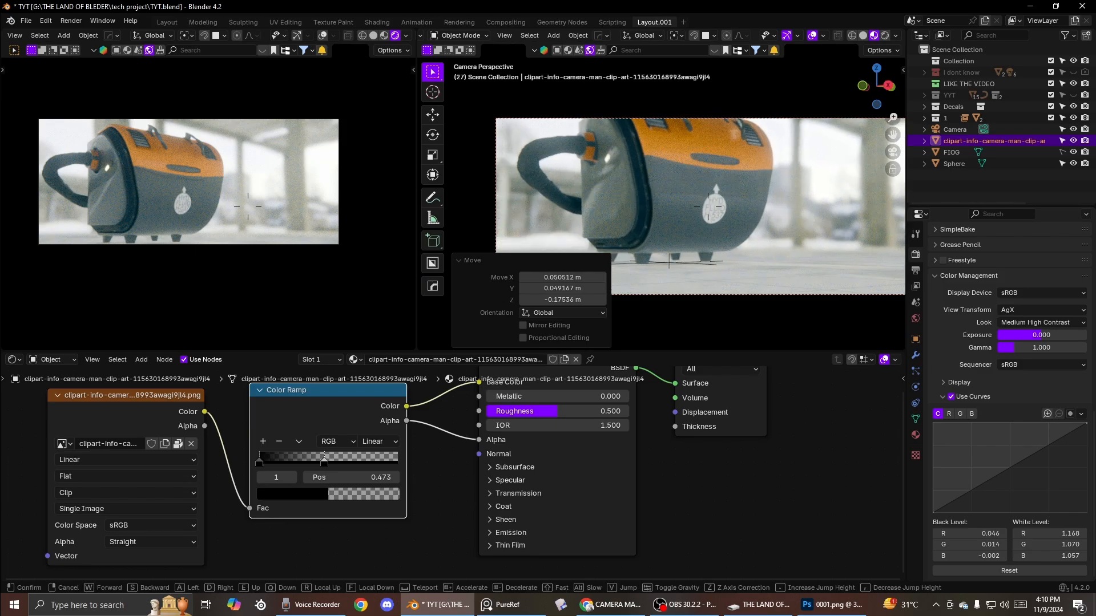
key(w)
key(e)
key(s)
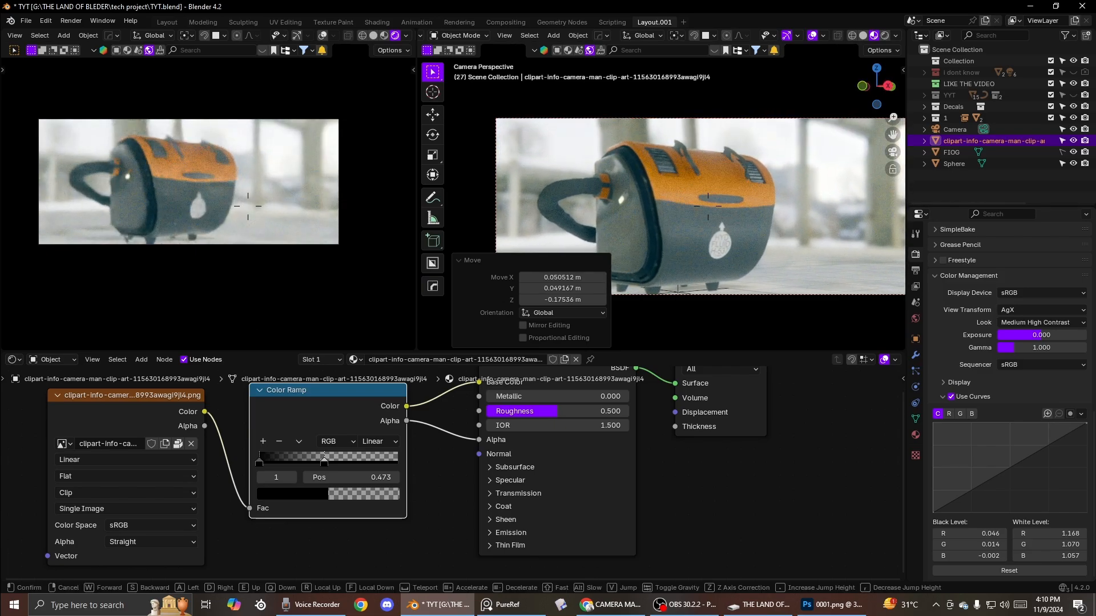
key(w)
key(q)
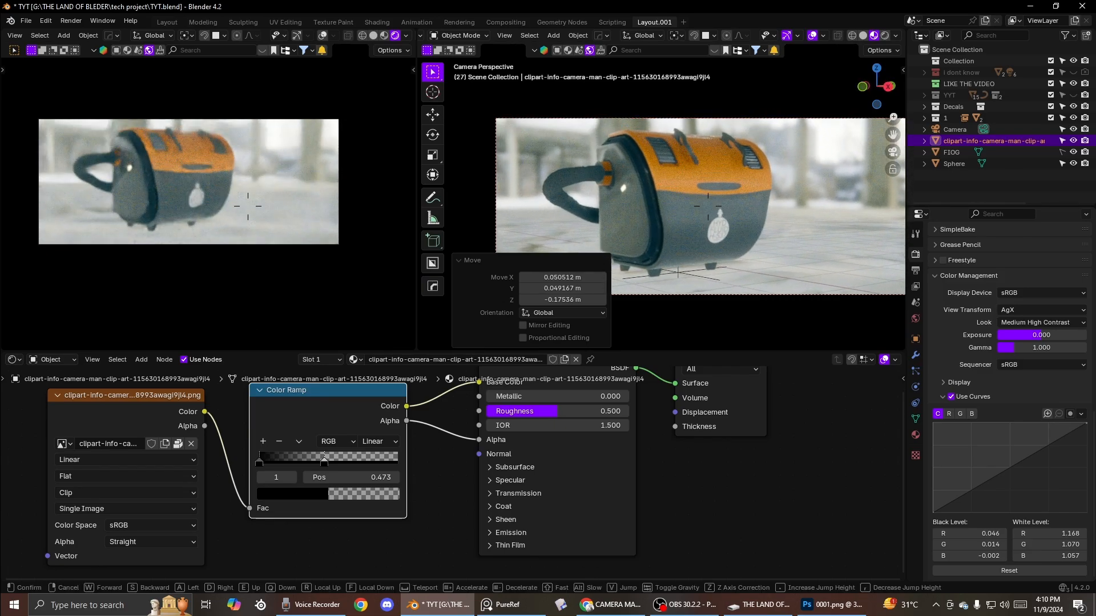
click(759, 183)
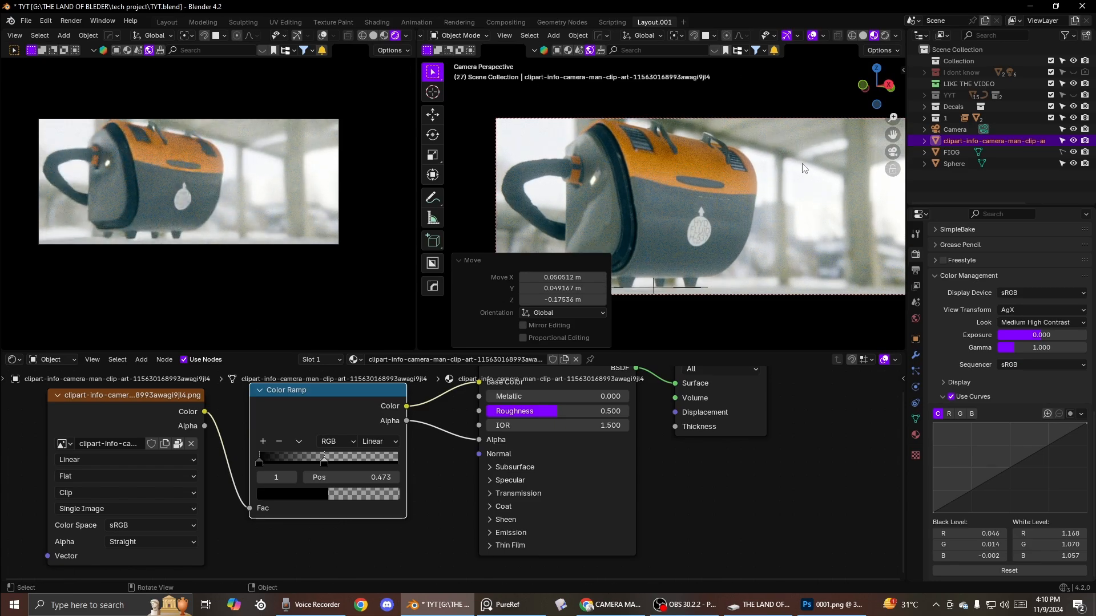
Step: Move the cameraman plane closer to the device and rotate it about -70.1° around the global Z axis
middle_drag(802, 169, 782, 195)
scroll(782, 195, down, 2)
scroll(765, 198, up, 2)
key(g)
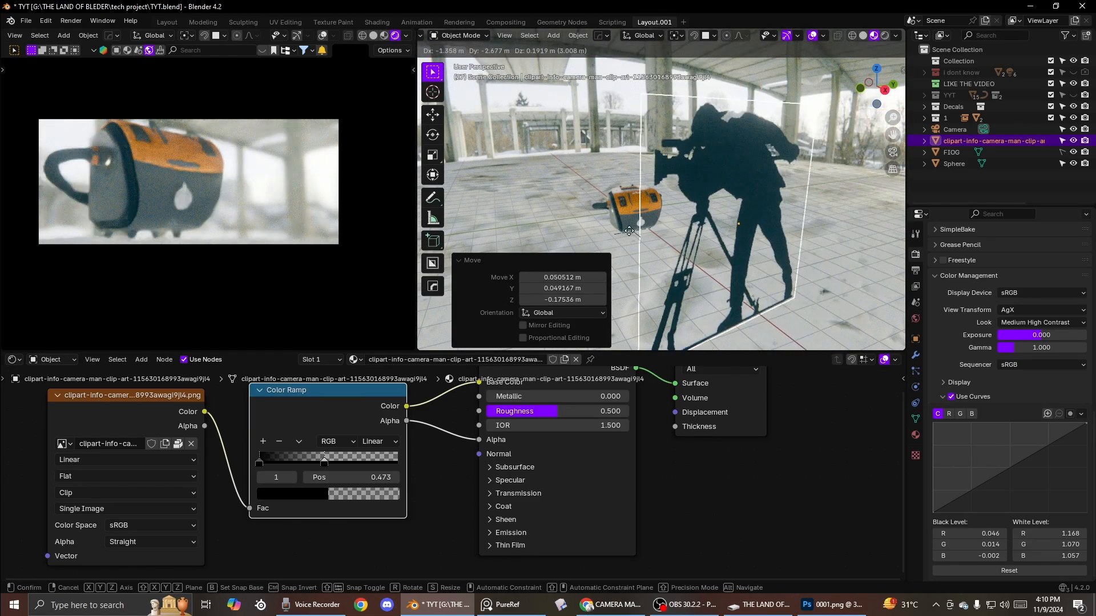
click(515, 228)
key(r)
key(z)
click(687, 281)
key(g)
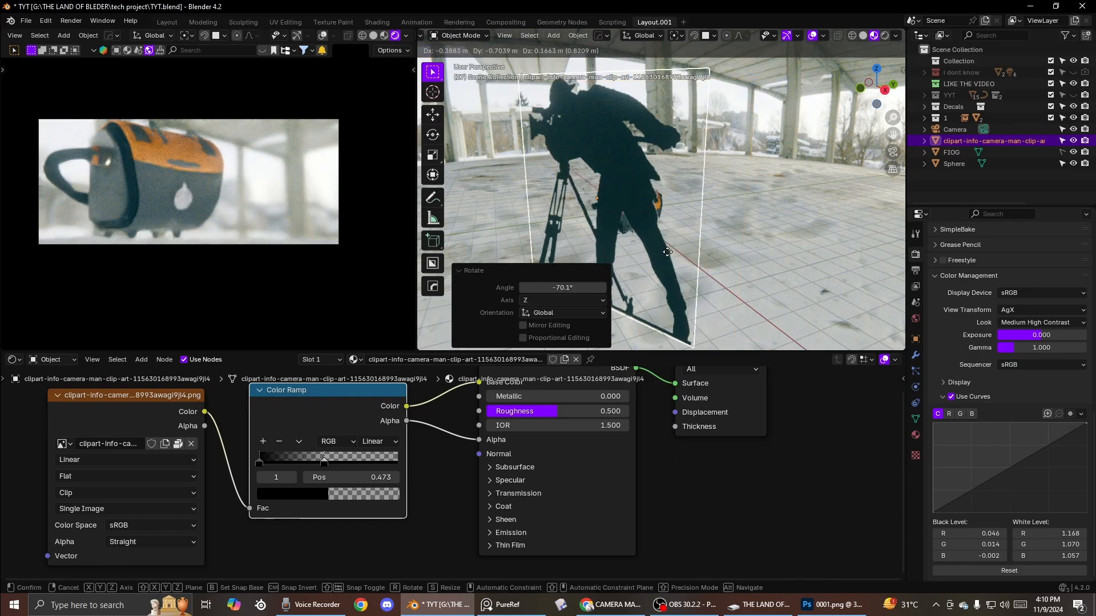
click(641, 251)
Step: Reposition the cameraman plane beside the scene camera, then rescale it uniformly and along Z
middle_drag(641, 252, 729, 183)
key(g)
click(530, 207)
key(g)
click(609, 201)
key(s)
click(796, 193)
key(s)
key(z)
click(799, 219)
Step: Snap the 3D cursor to the cameraman plane, add an area light there and move it about 3.10, -2.41, 1.54 m
key(shift+s)
click(619, 182)
key(shift+a)
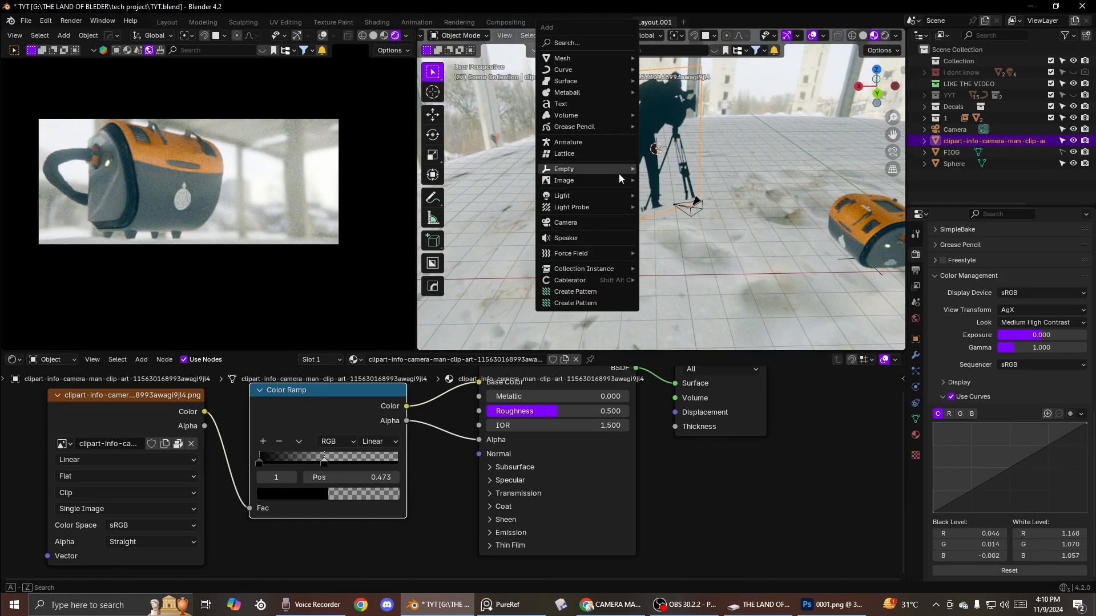
mouse_move(628, 196)
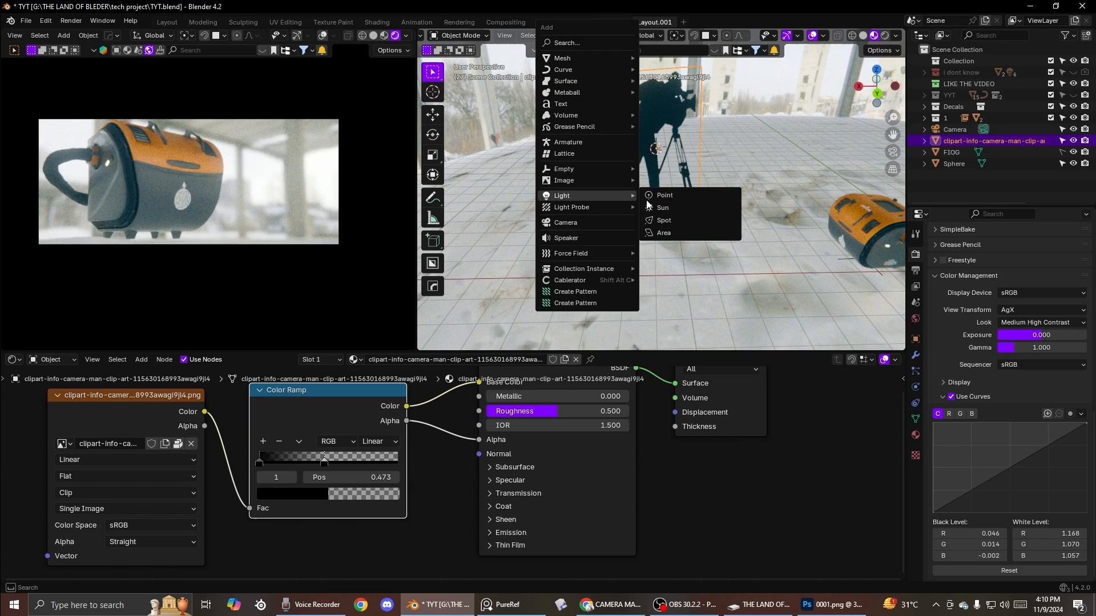
click(671, 233)
middle_drag(702, 182, 741, 187)
key(g)
click(653, 148)
Step: Rotate the area light to aim past the cameraman plane and scale it up about 3.696 times
key(r)
key(r)
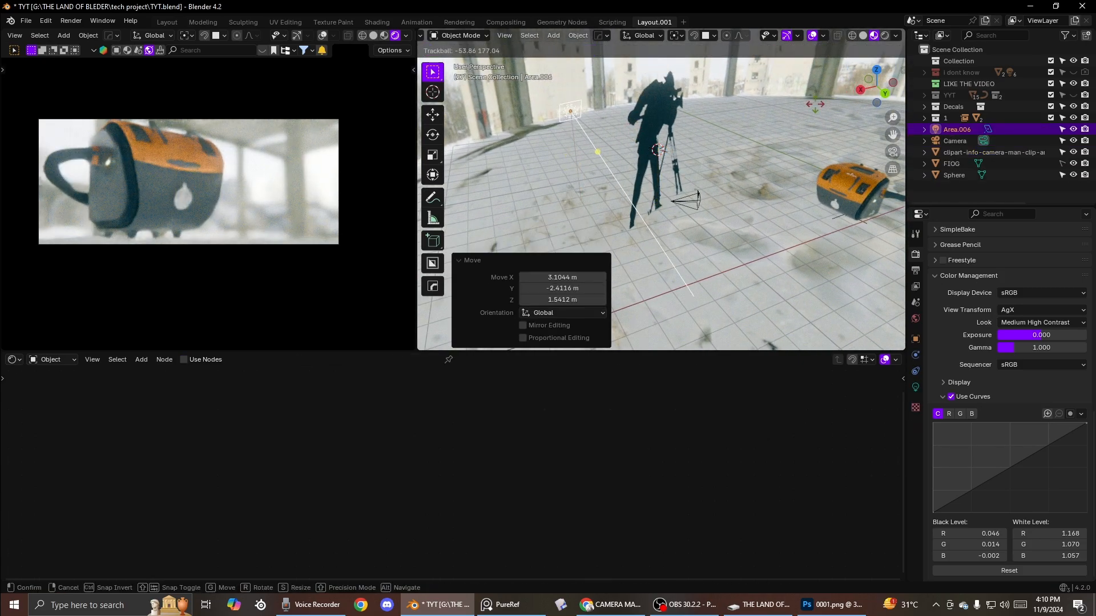
click(816, 105)
key(r)
click(741, 147)
middle_drag(762, 148, 685, 135)
key(s)
click(784, 241)
Step: Set the area light's power to 1000 W and its beam spread to 48.2°
click(916, 387)
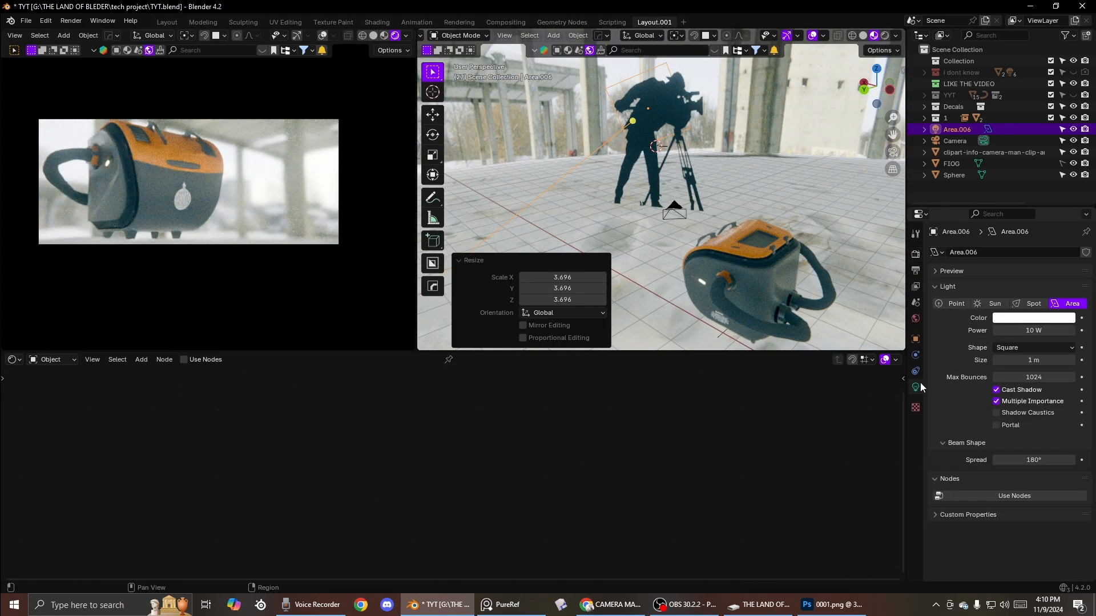
key(Return)
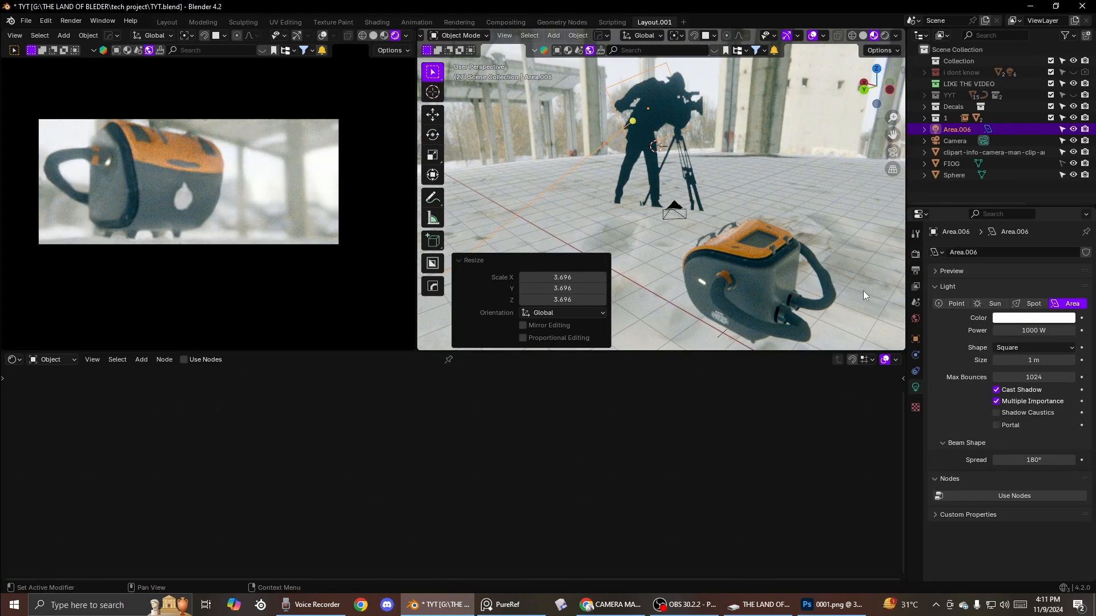
middle_drag(863, 290, 770, 182)
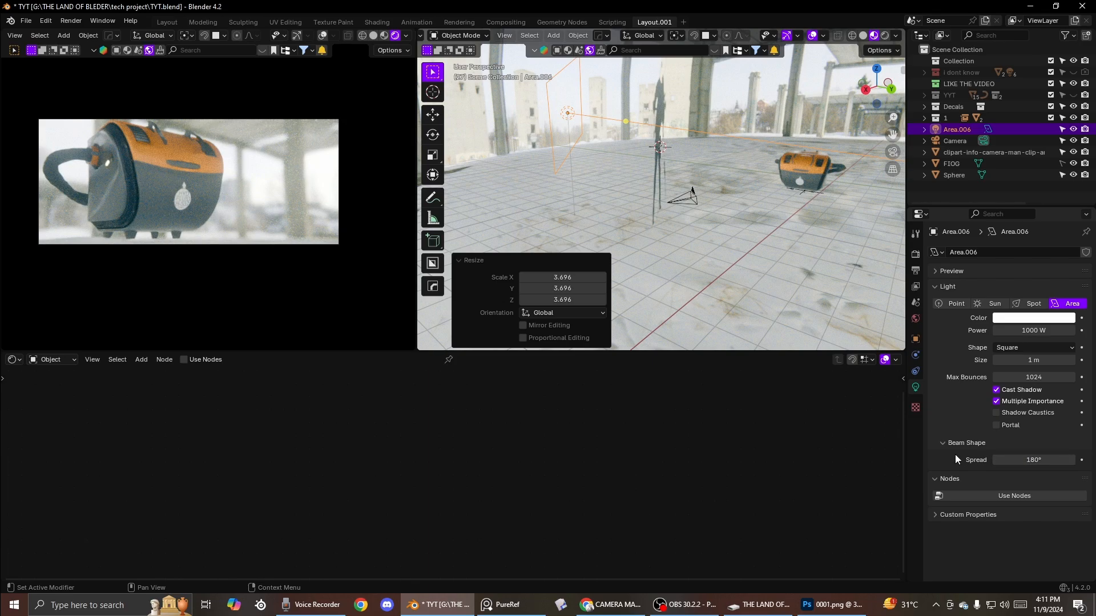
drag(1033, 460, 959, 460)
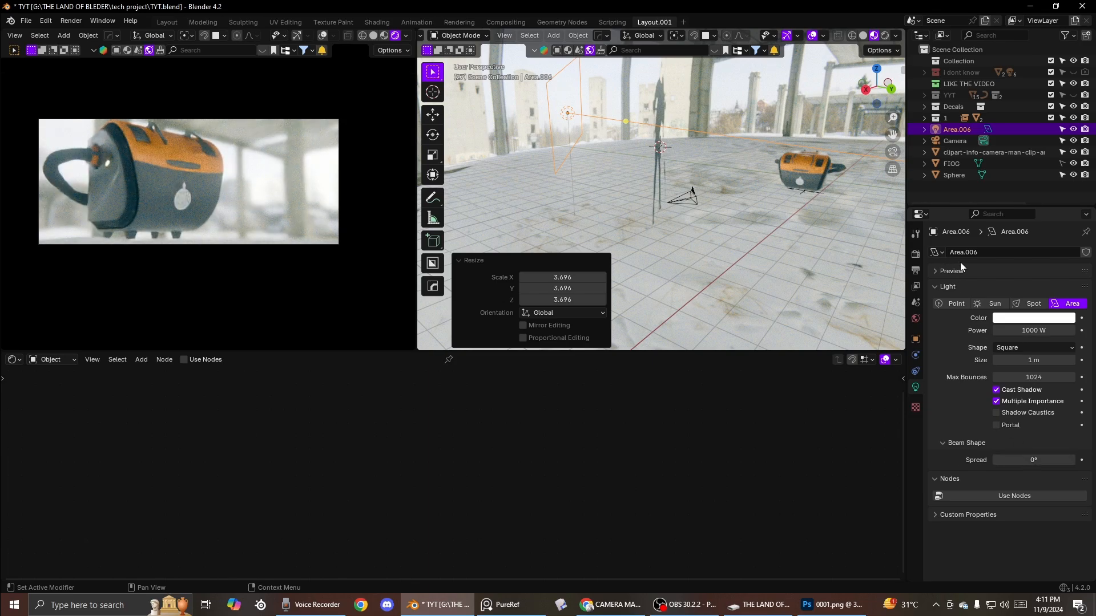
drag(1033, 461, 1061, 462)
Step: Rotate the area light about -30.4° around the global X axis
middle_drag(823, 203, 677, 196)
key(r)
key(x)
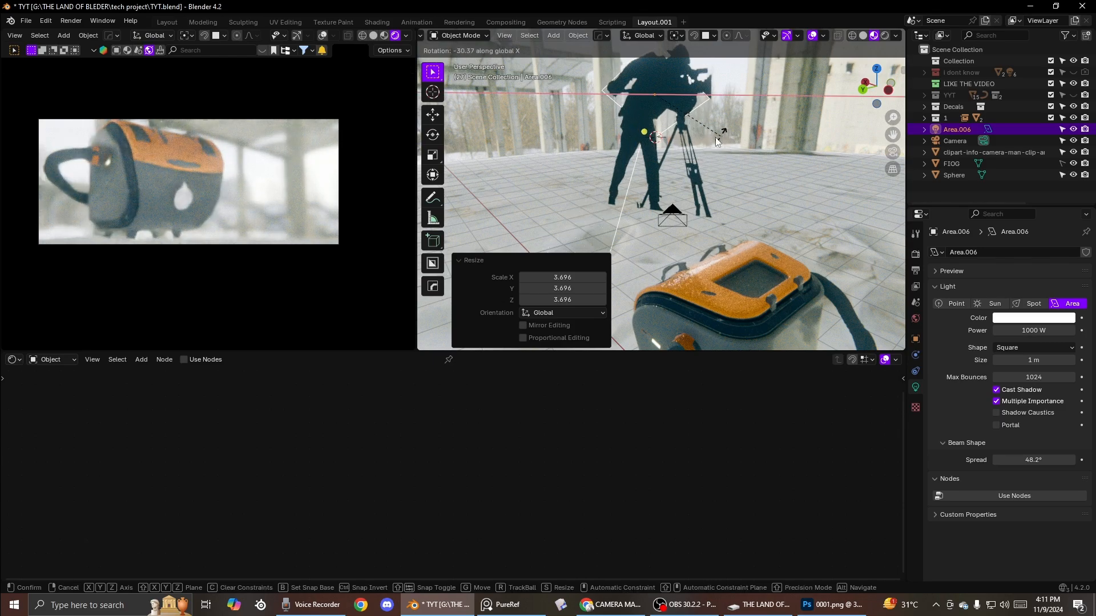
click(718, 142)
Step: Delete the area light behind the cameraman plane
middle_drag(329, 204, 366, 239)
key(KP_0)
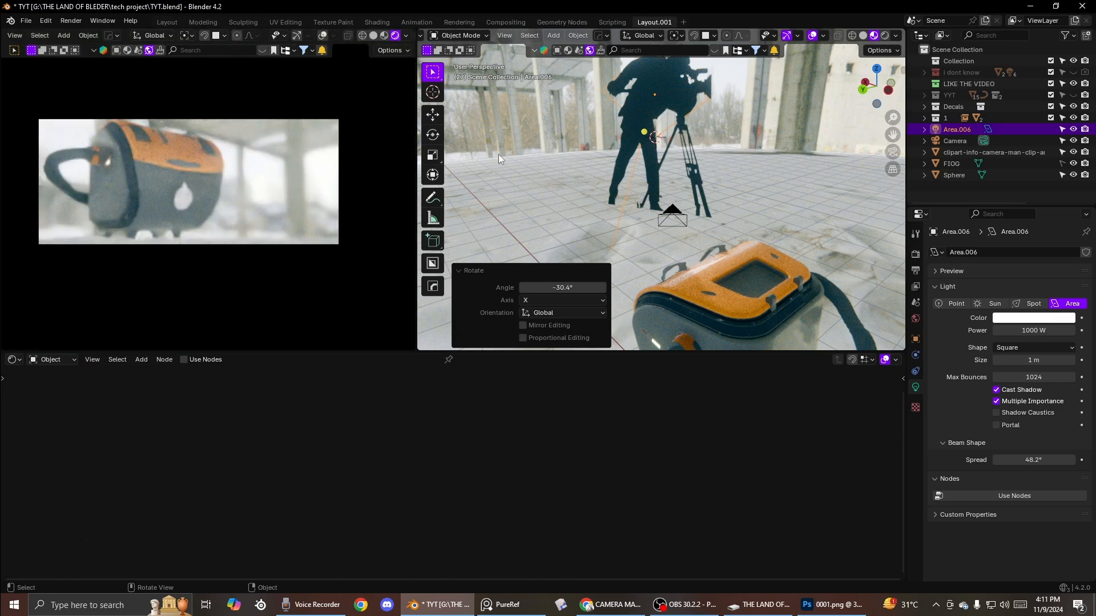
key(x)
click(681, 125)
middle_drag(681, 125, 782, 180)
scroll(782, 179, up, 2)
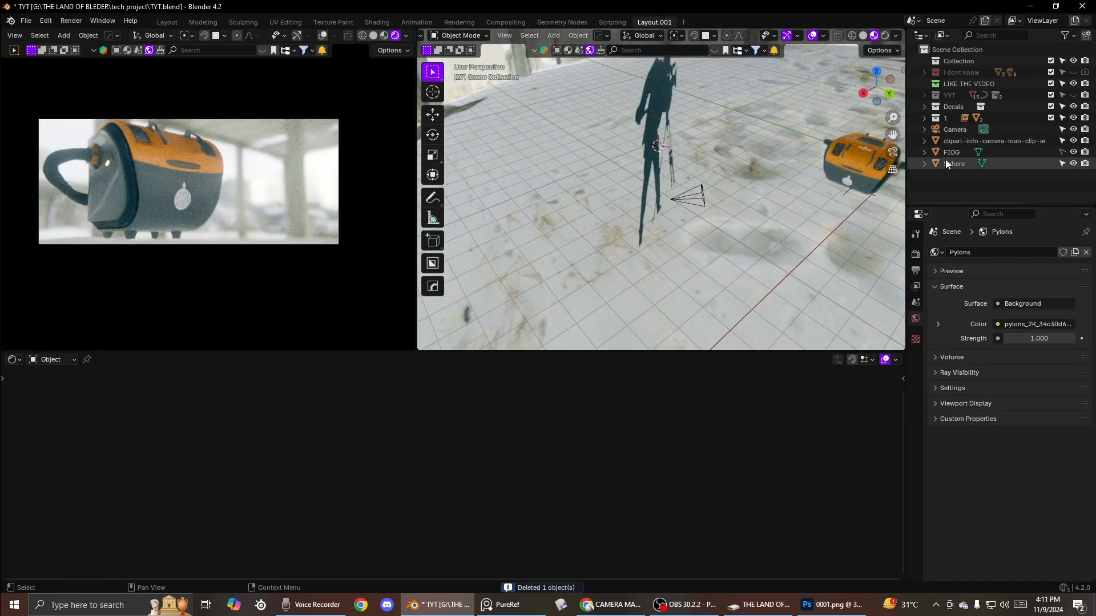
Step: Look through the scene camera and try tilting it lower on the device with walk navigation
click(896, 152)
scroll(722, 179, up, 3)
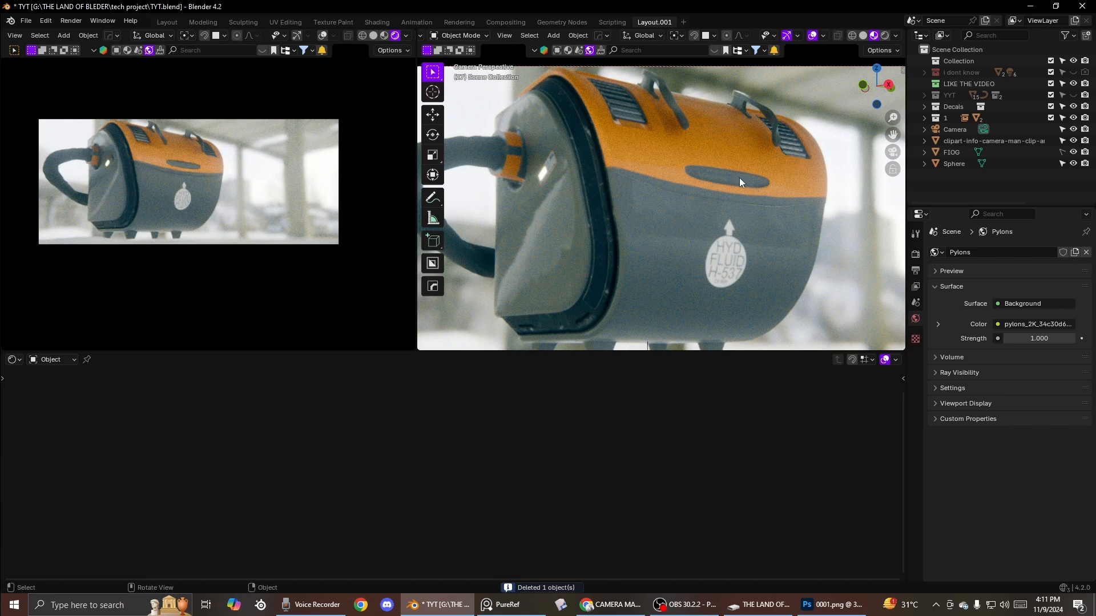
scroll(738, 177, down, 3)
middle_drag(715, 193, 706, 240)
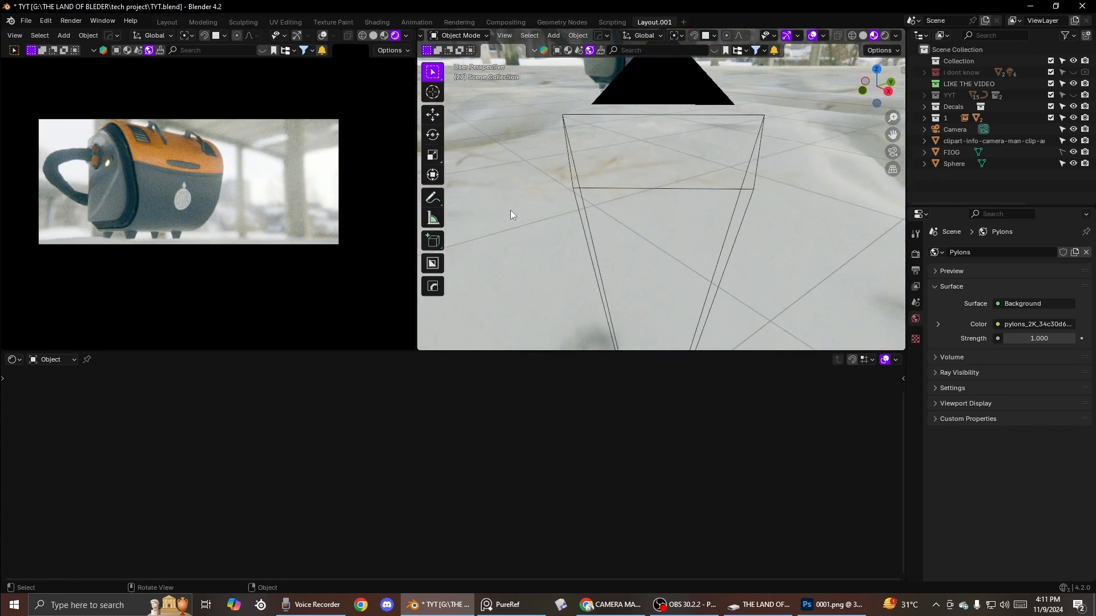
click(893, 152)
key(shift+grave)
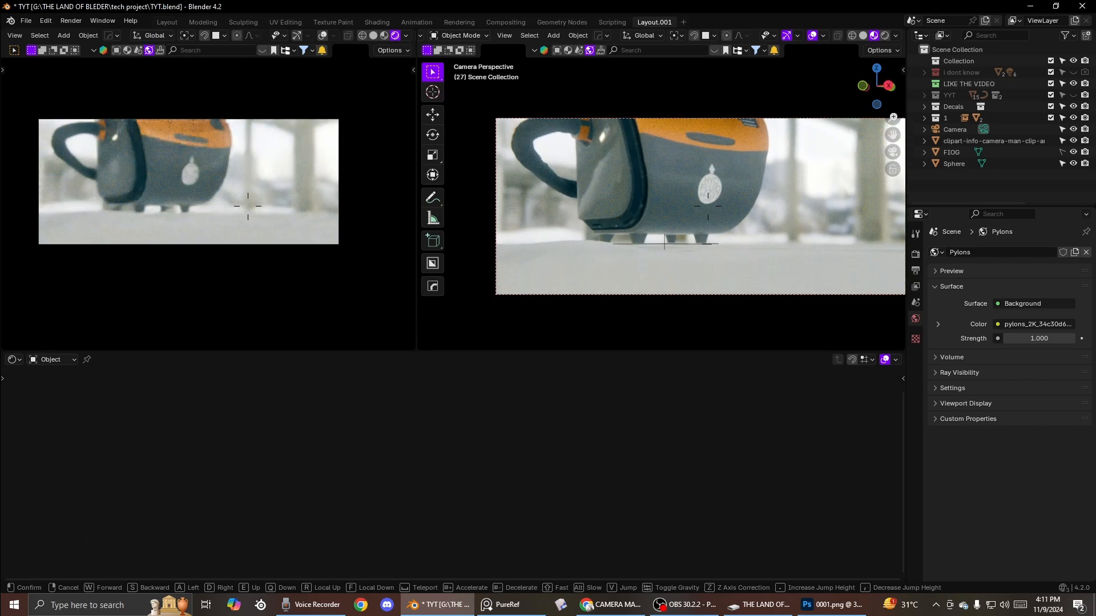
click(720, 218)
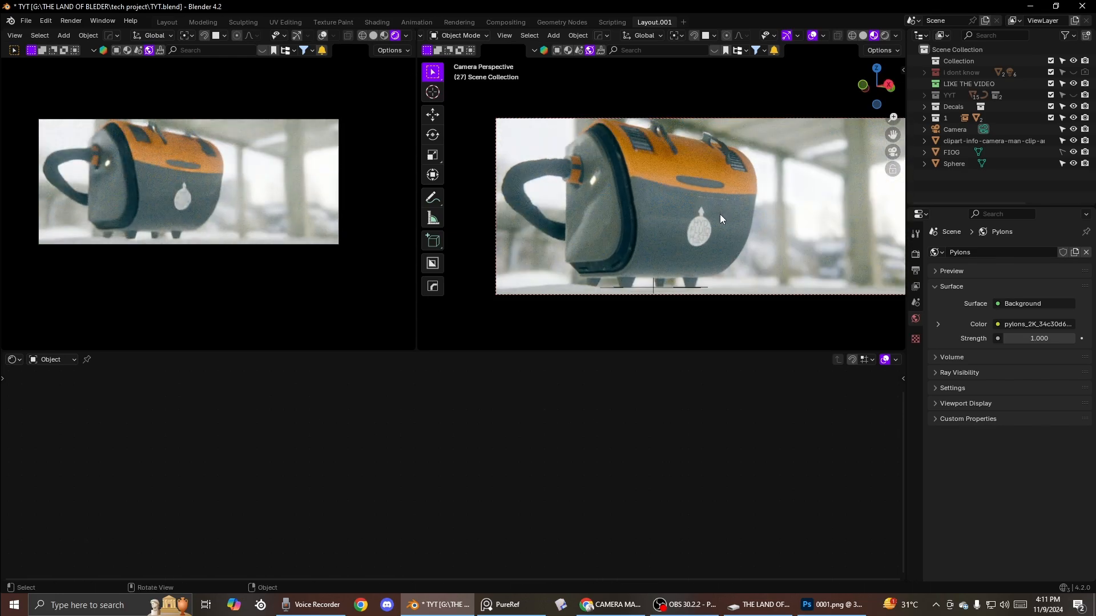
Step: Select the background sphere and move its Principled BSDF node well below the image-to-output connection
middle_drag(720, 219, 710, 265)
click(710, 264)
scroll(708, 268, down, 6)
scroll(485, 432, down, 3)
scroll(525, 425, up, 2)
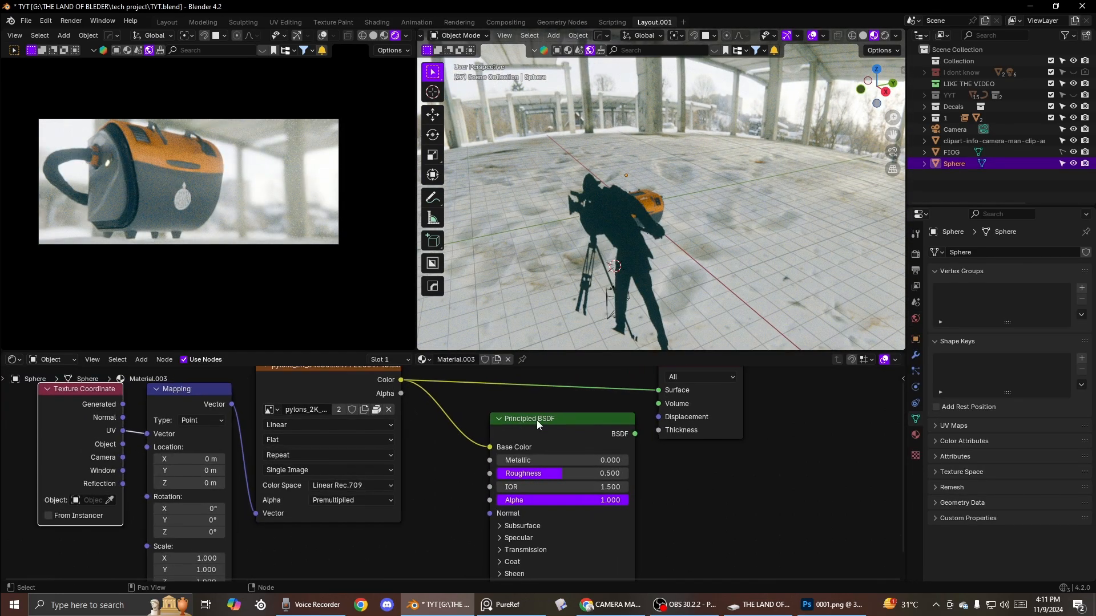
middle_drag(532, 435, 522, 441)
drag(564, 437, 502, 589)
scroll(454, 445, up, 1)
key(F3)
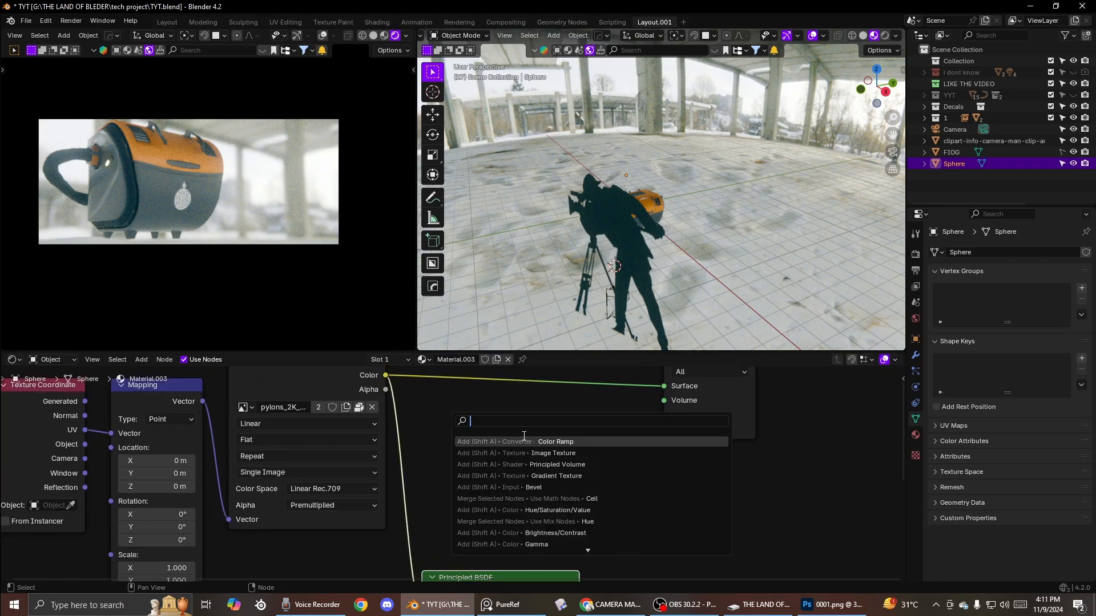
text(D)
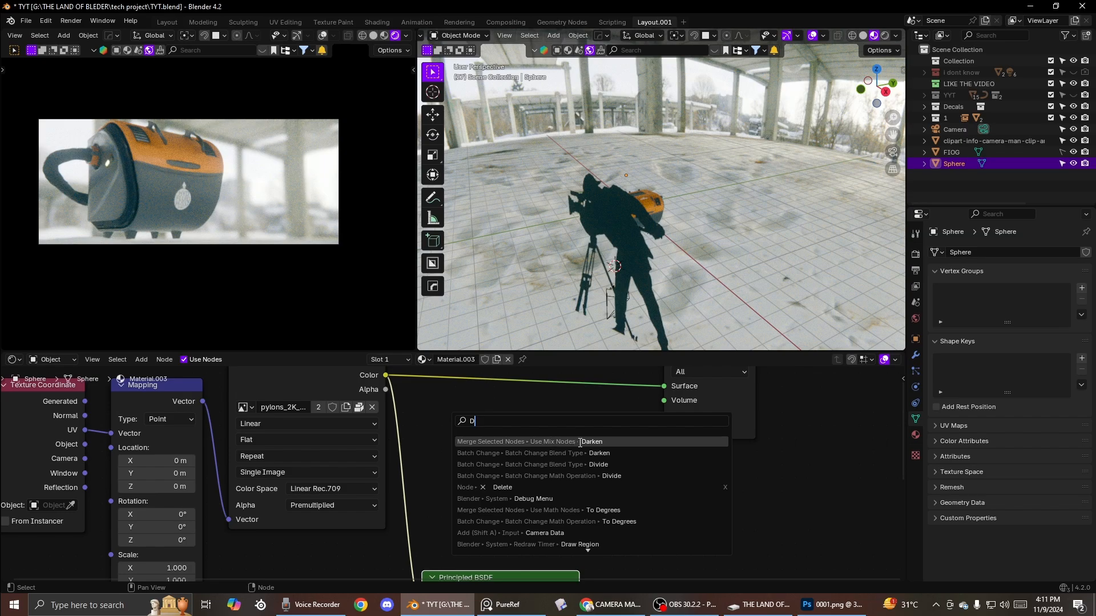
click(511, 375)
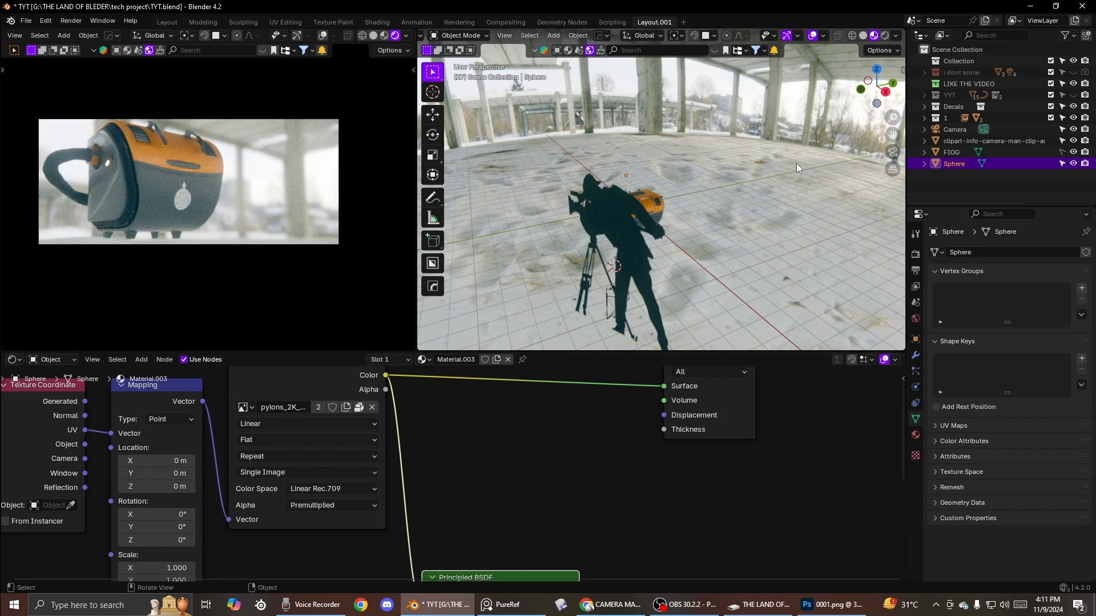
Step: Shift the camera framing with walk navigation so the device sits slightly further left, and save TYT.blend
click(893, 152)
key(shift+grave)
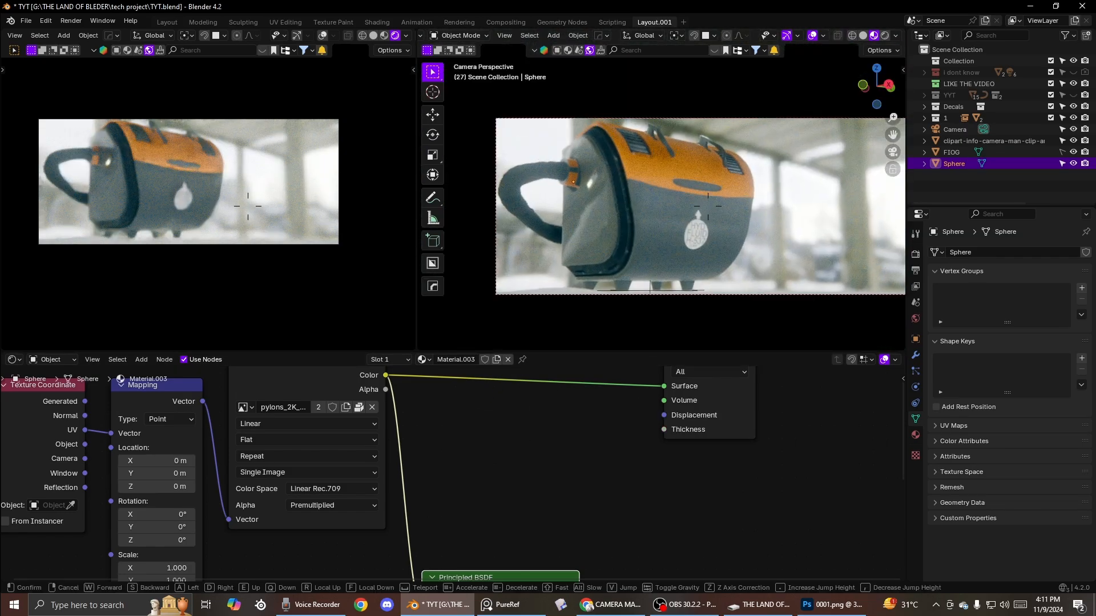
click(693, 236)
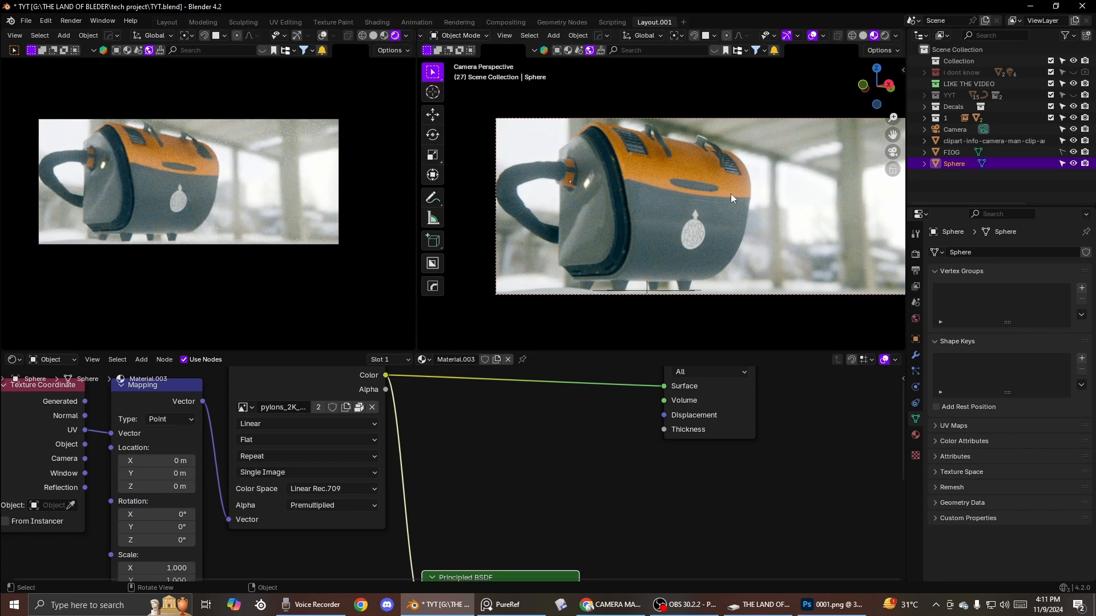
middle_drag(731, 194, 608, 229)
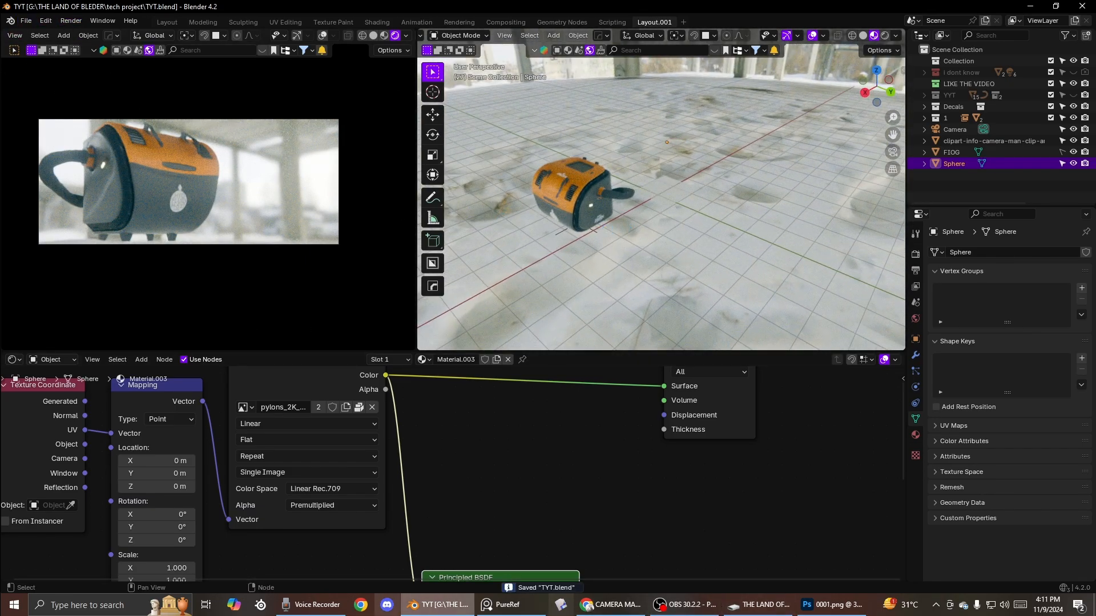
key(alt+Tab)
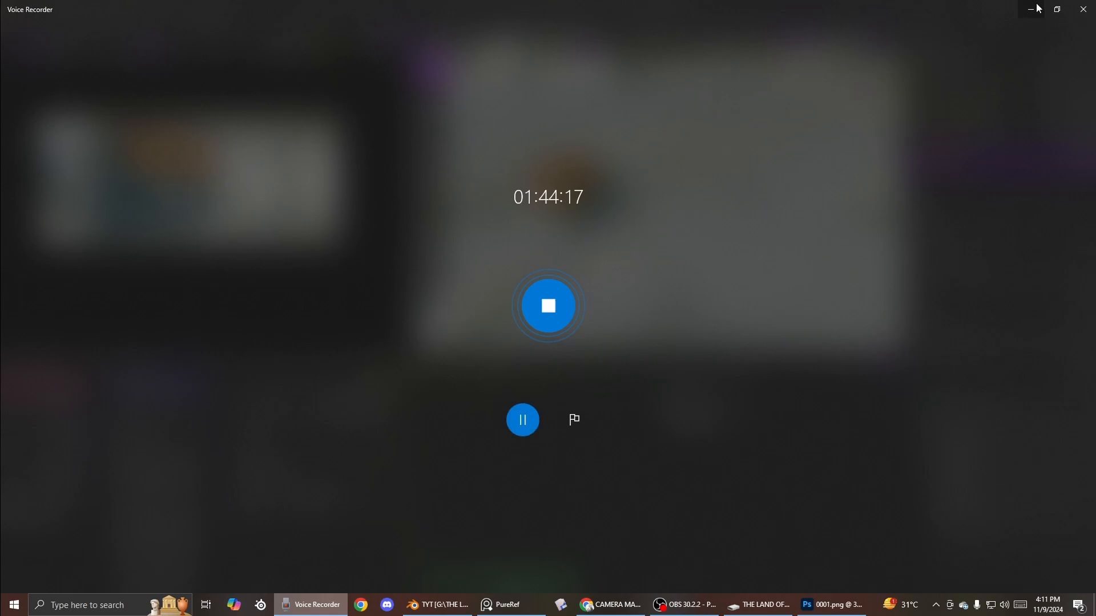
click(1031, 9)
click(683, 605)
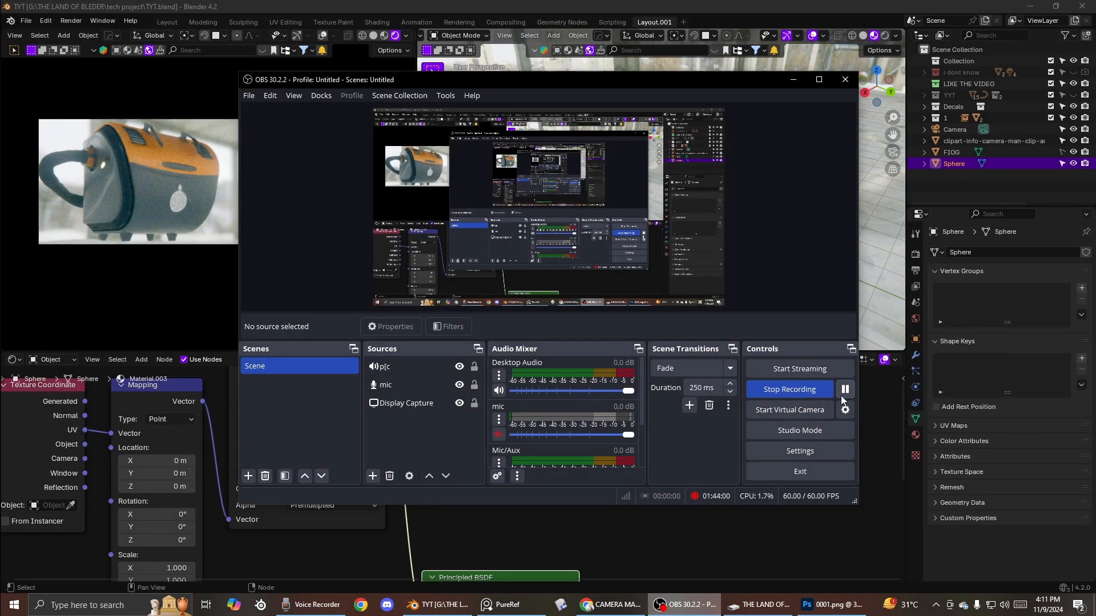
click(845, 390)
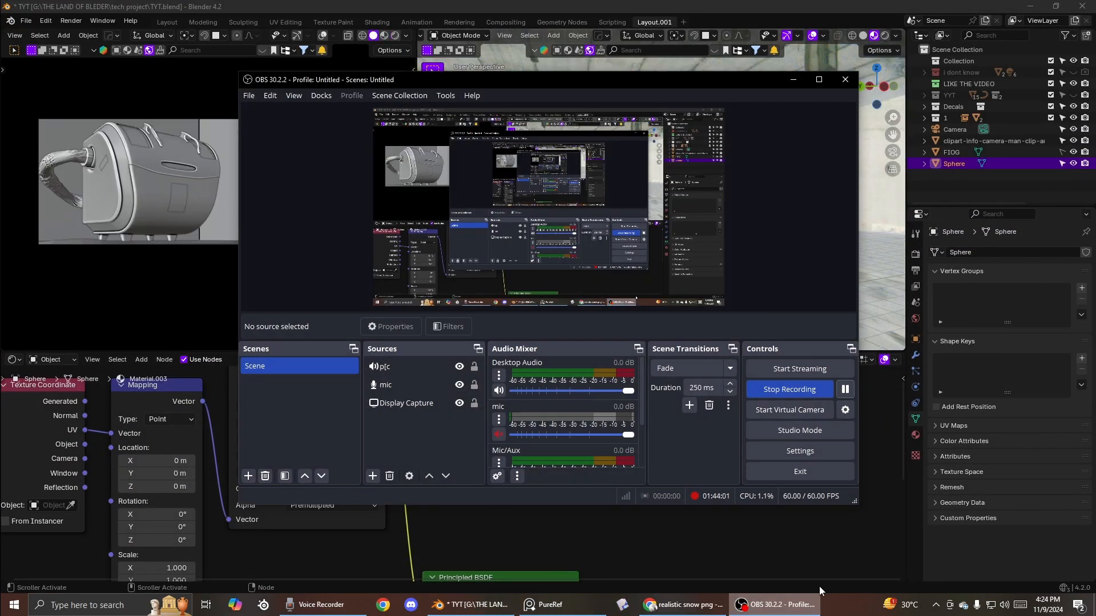
click(810, 604)
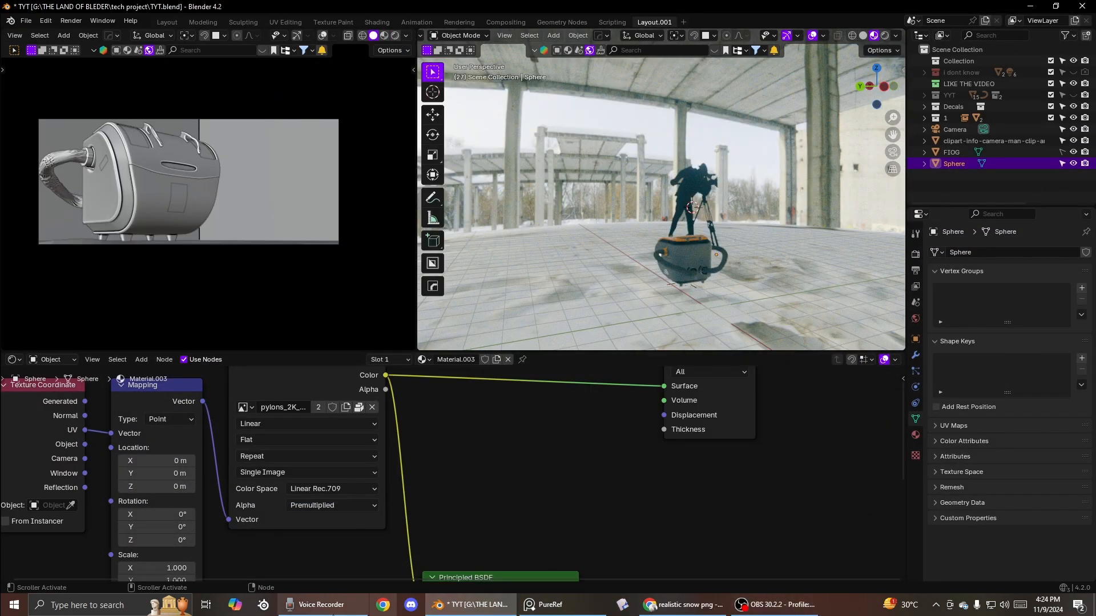
click(321, 604)
click(1031, 9)
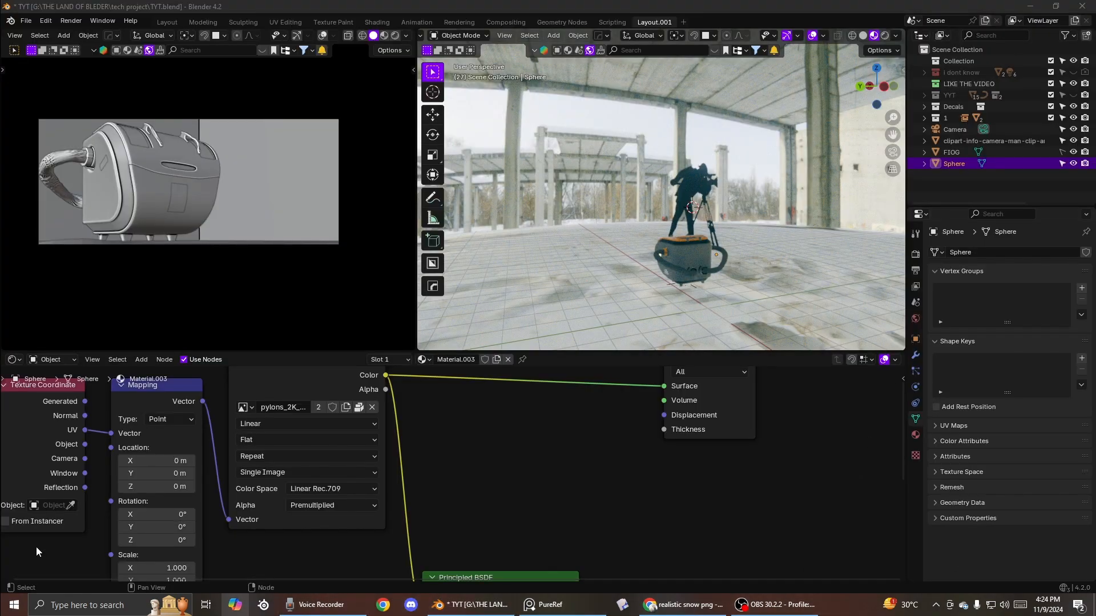
Step: Switch to File Explorer and open the THE LAND OF WORCK (G:) drive to reach the rendered images
click(5, 607)
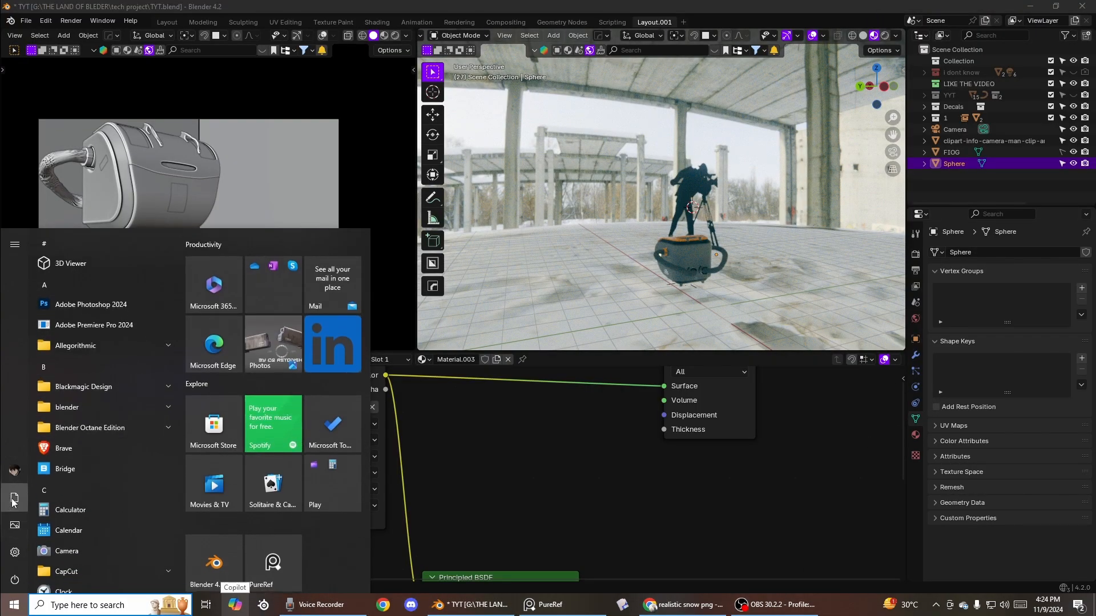
click(13, 500)
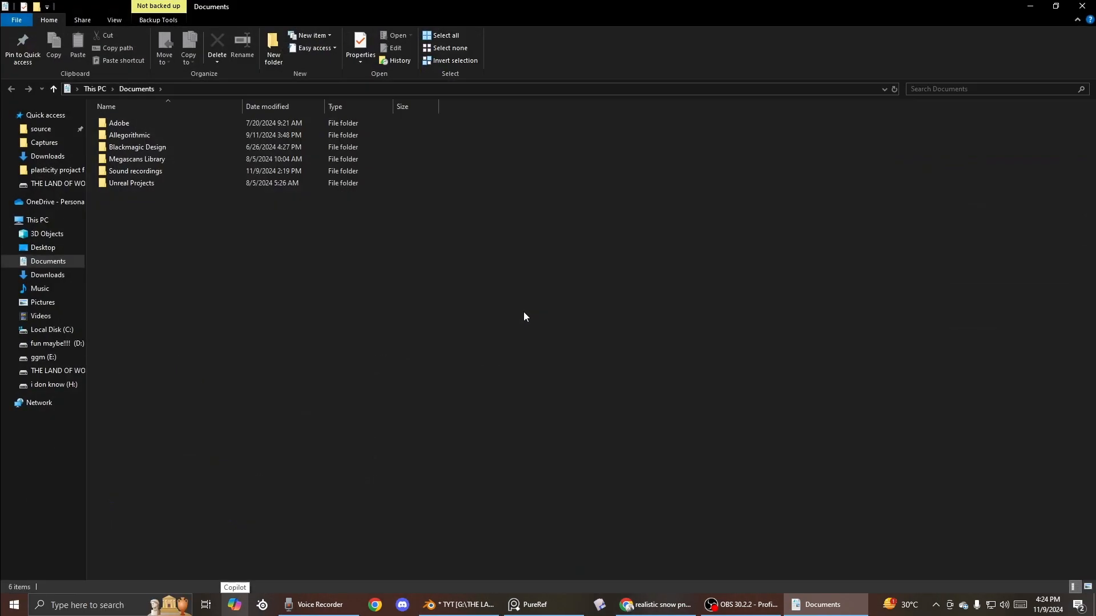
click(57, 371)
scroll(717, 469, down, 5)
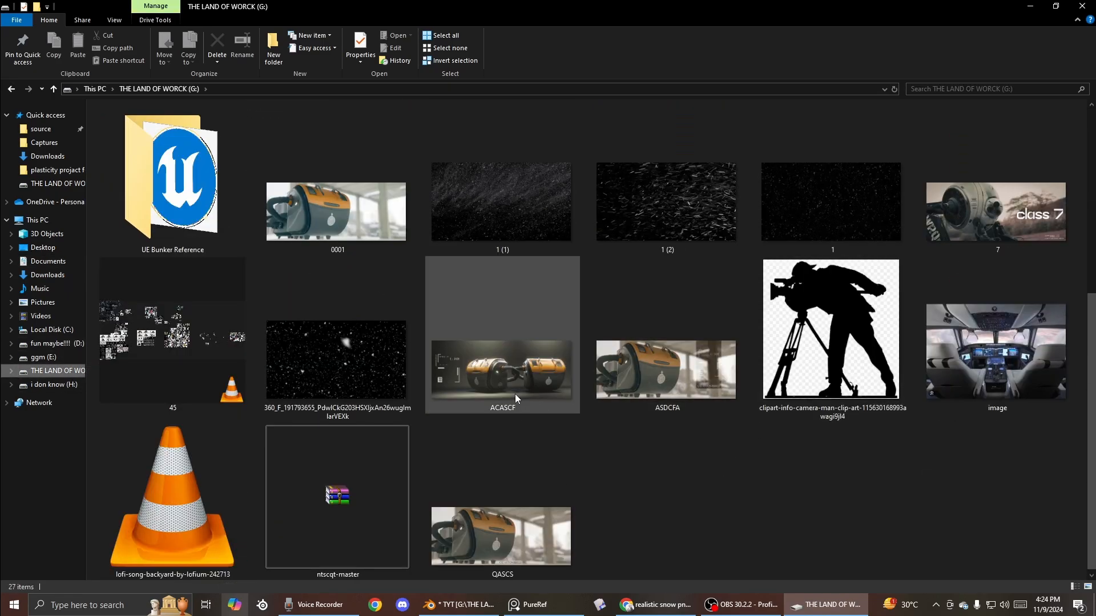
Step: Select the images ASDCFA, QASCS and 0001 together and open them for viewing
click(658, 378)
ctrl+click(561, 535)
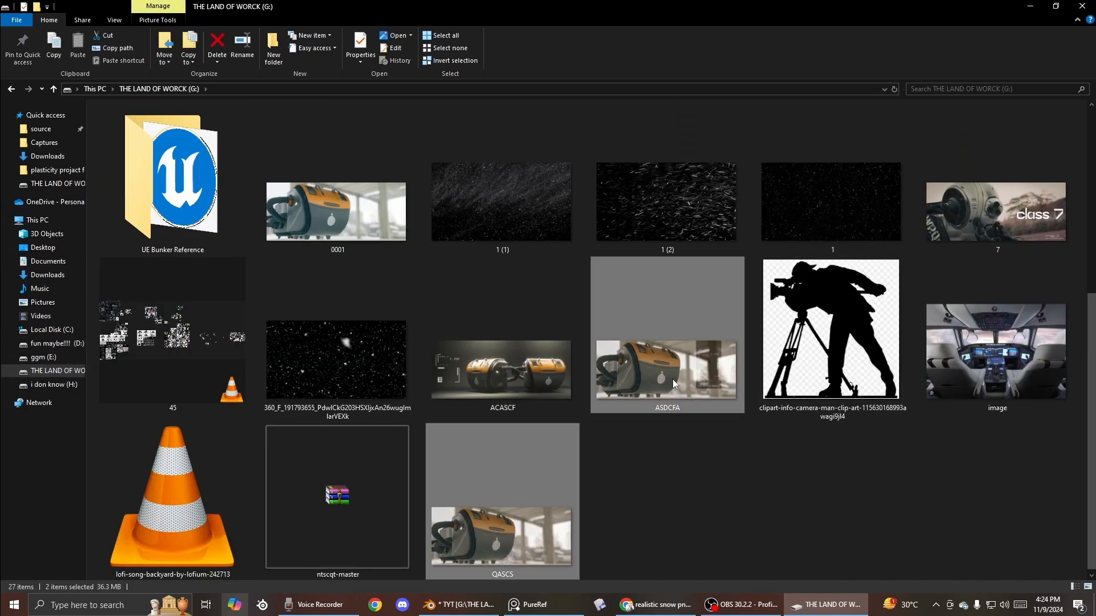
scroll(317, 331, up, 4)
scroll(296, 439, down, 2)
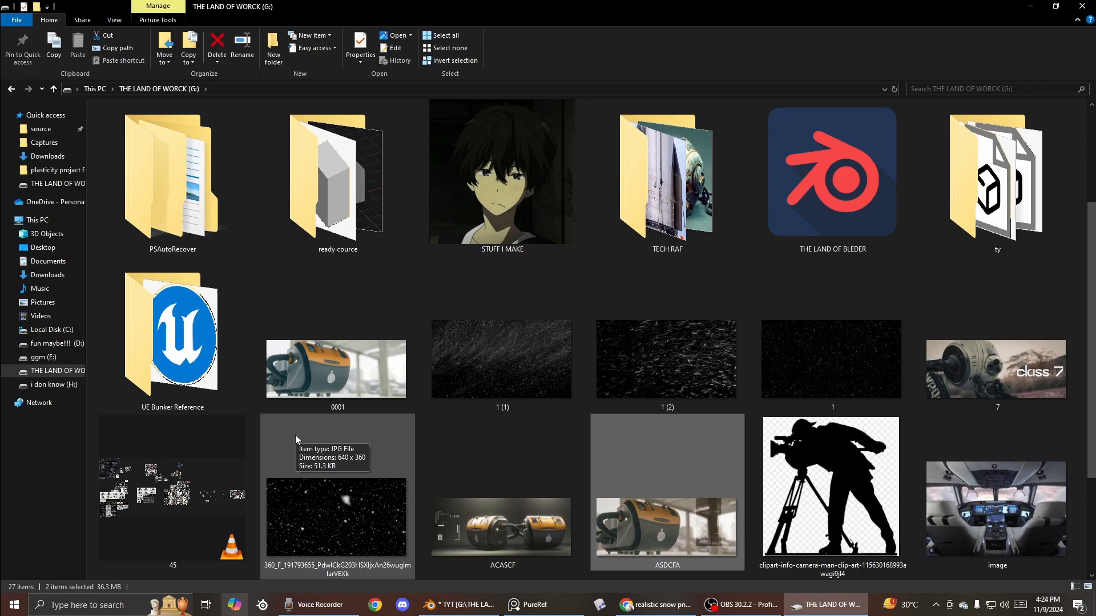
ctrl+click(335, 330)
right_click(355, 317)
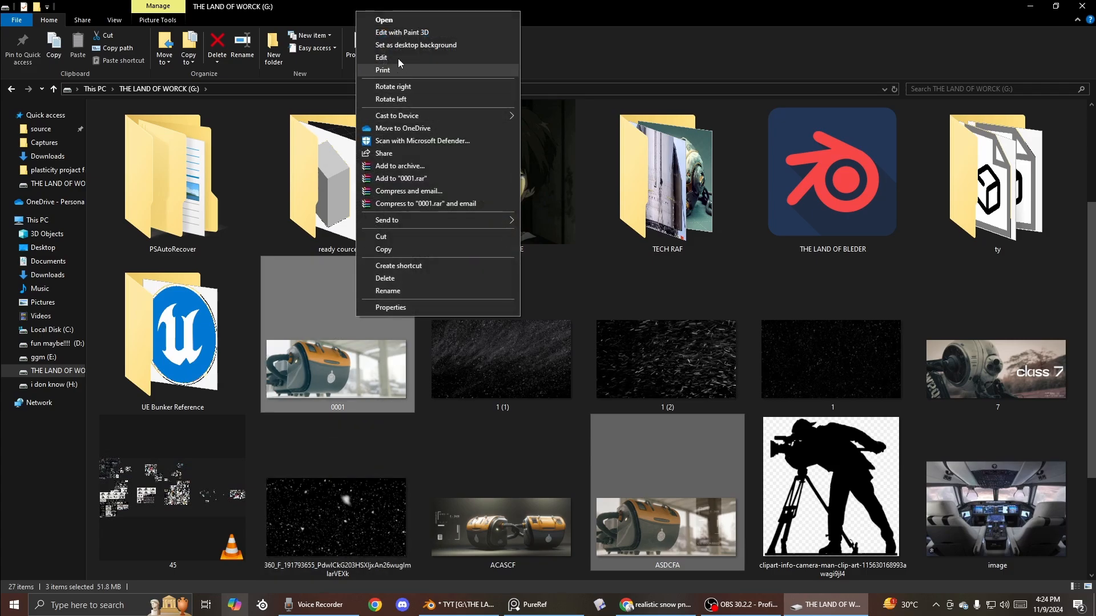
click(384, 20)
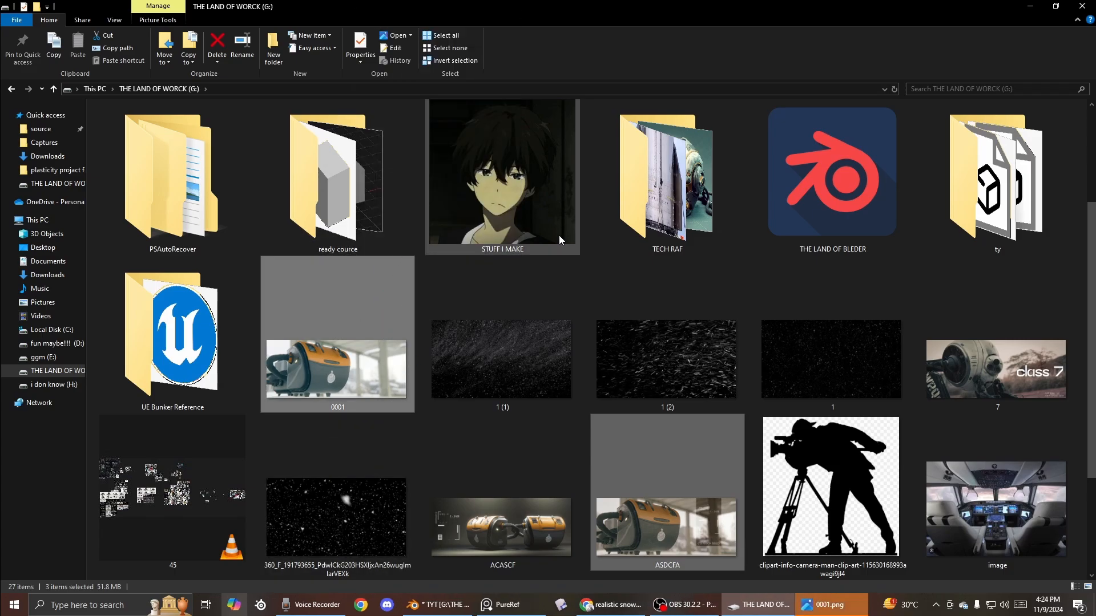
Step: Bring up the opened images and compare render 0001 with the edited version ASDCFA, inspecting the device surface up close
click(831, 606)
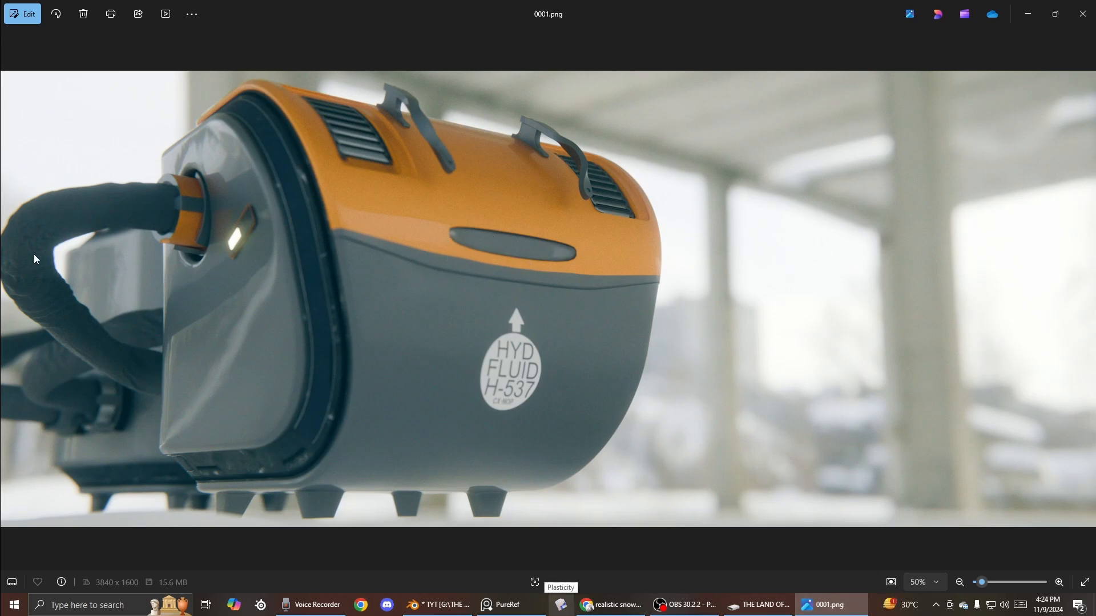
key(Right)
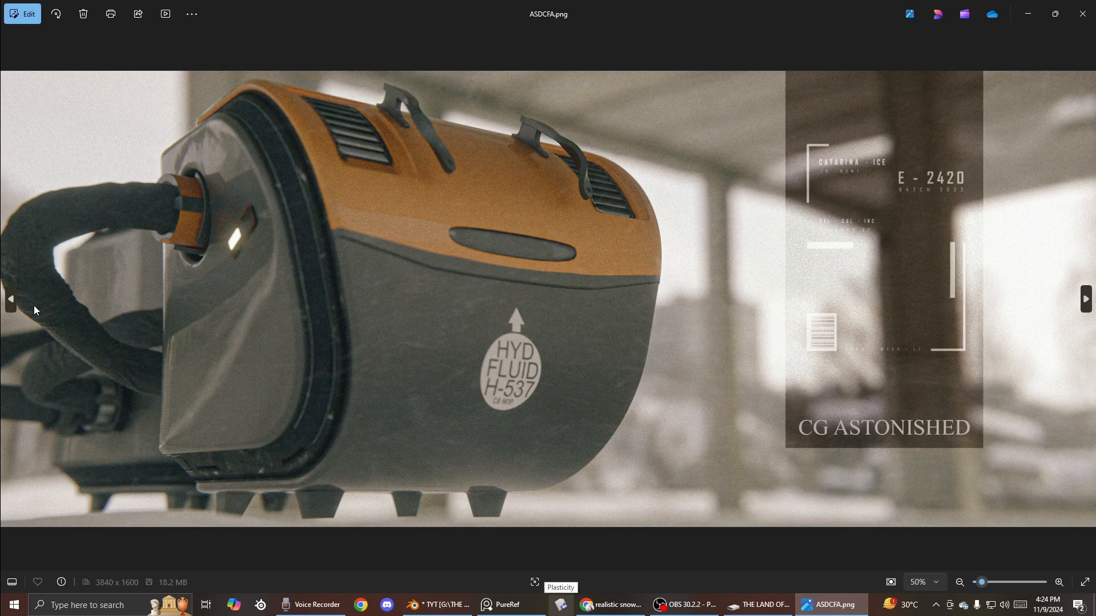
click(10, 299)
key(Right)
scroll(367, 293, up, 2)
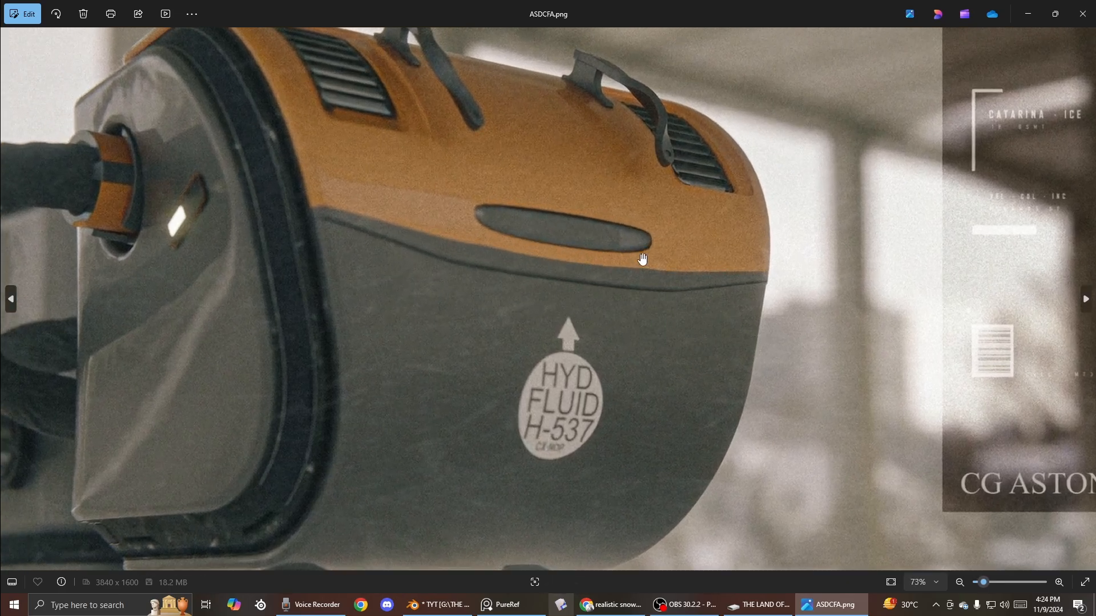
scroll(582, 303, down, 2)
scroll(372, 354, up, 5)
scroll(381, 354, down, 5)
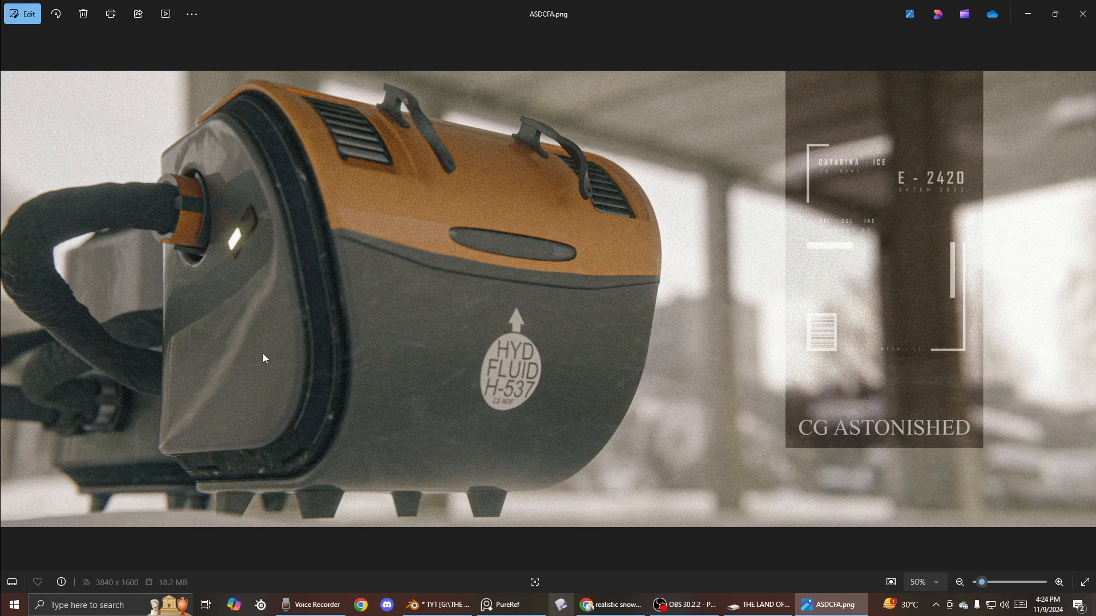
scroll(434, 386, up, 3)
scroll(506, 292, down, 3)
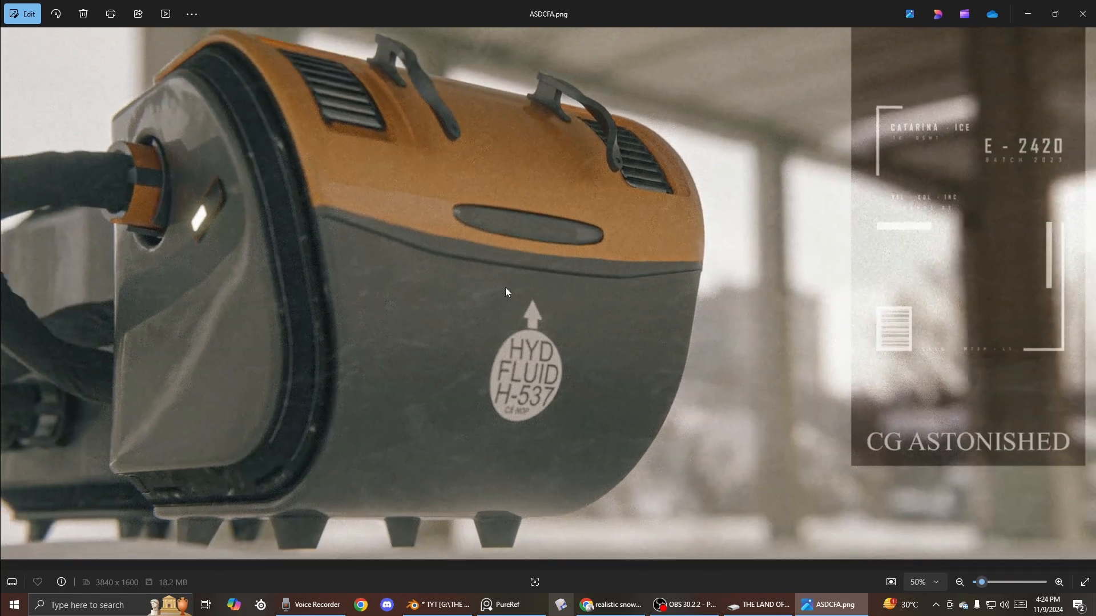
Step: Flip back and forth between 0001, ASDCFA and QASCS to compare their colour grading, grain and text overlays
key(Left)
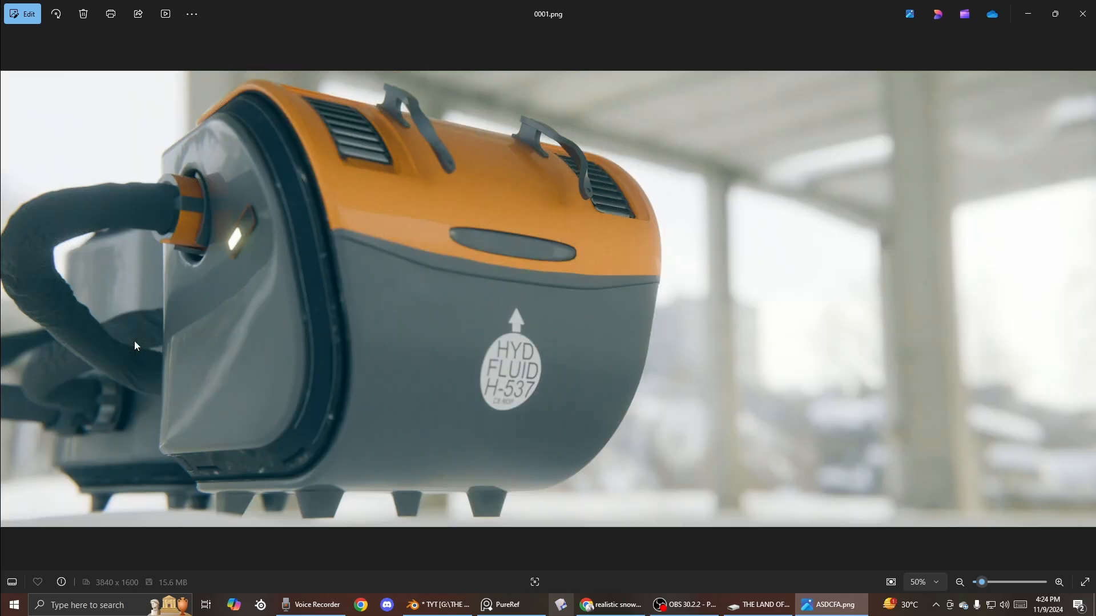
key(Right)
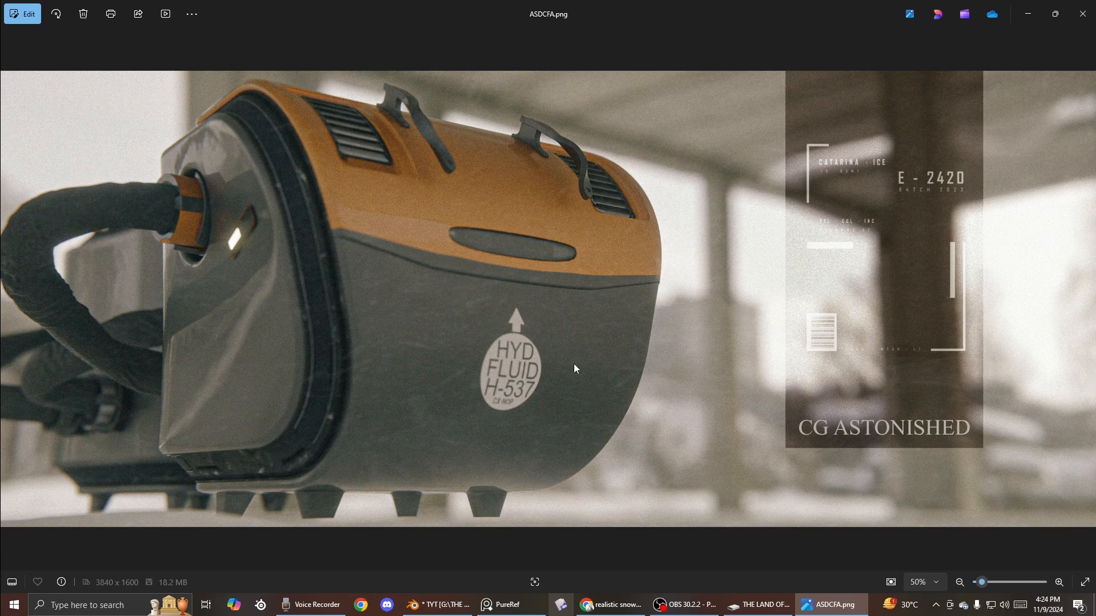
key(Right)
key(Left)
key(Right)
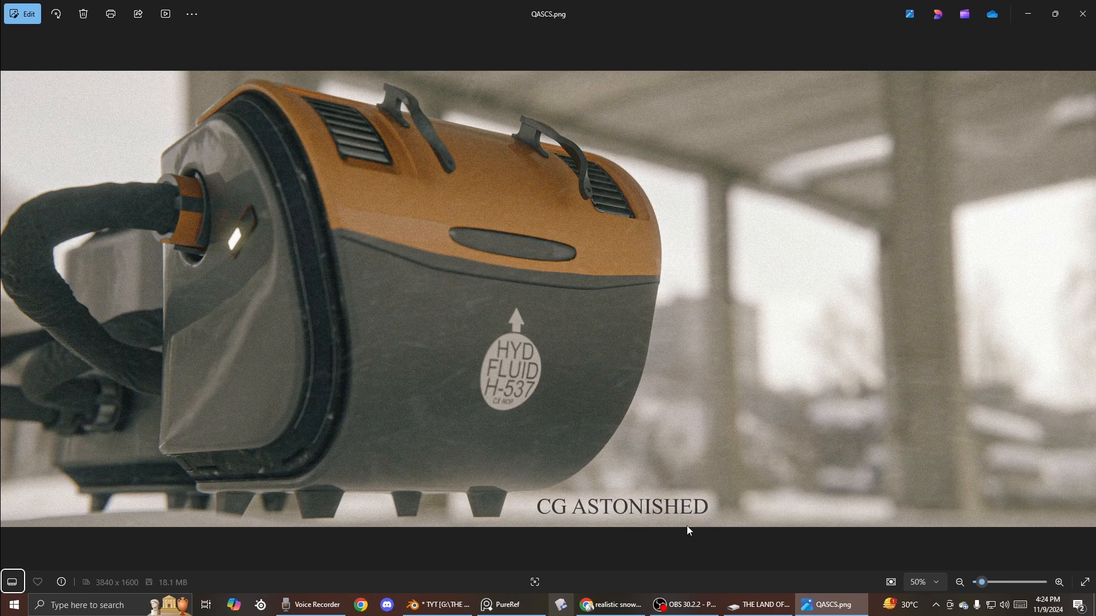
key(Left)
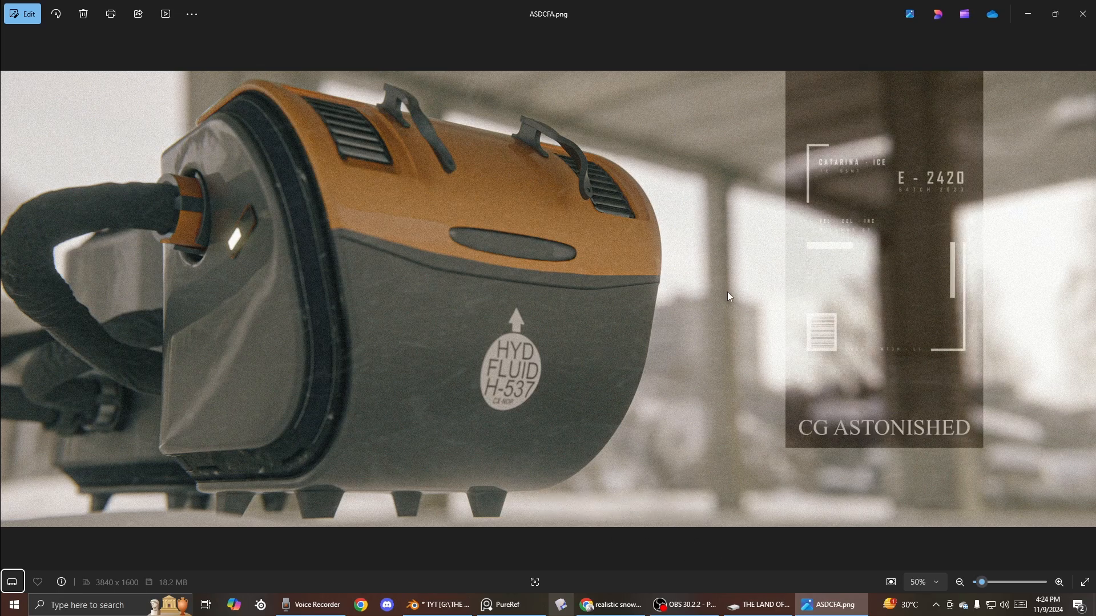
key(Right)
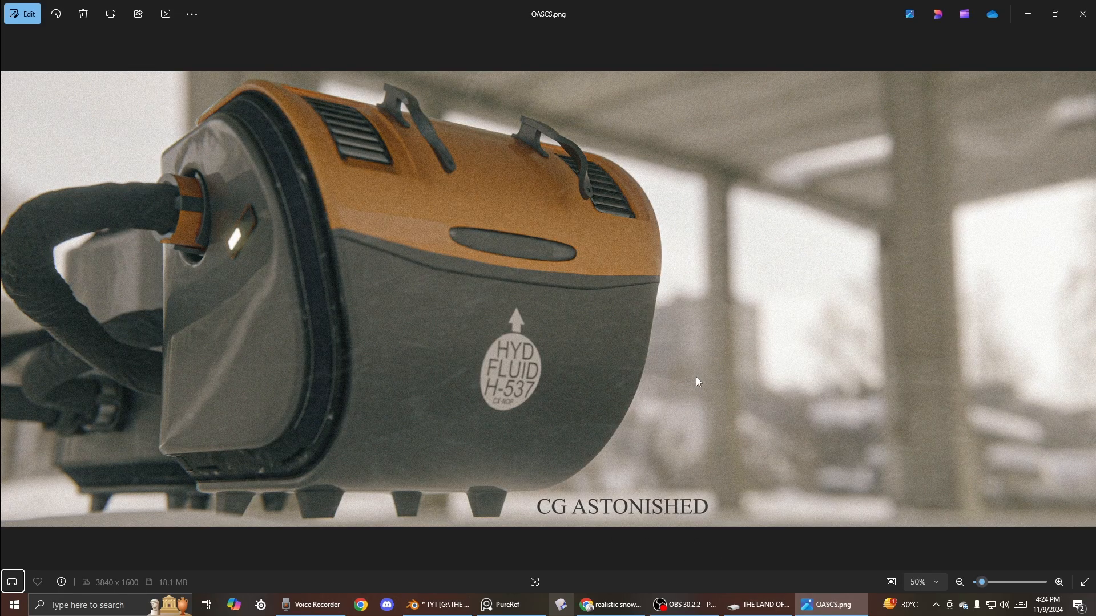
scroll(697, 383, up, 2)
scroll(660, 367, down, 2)
key(Left)
key(Left)
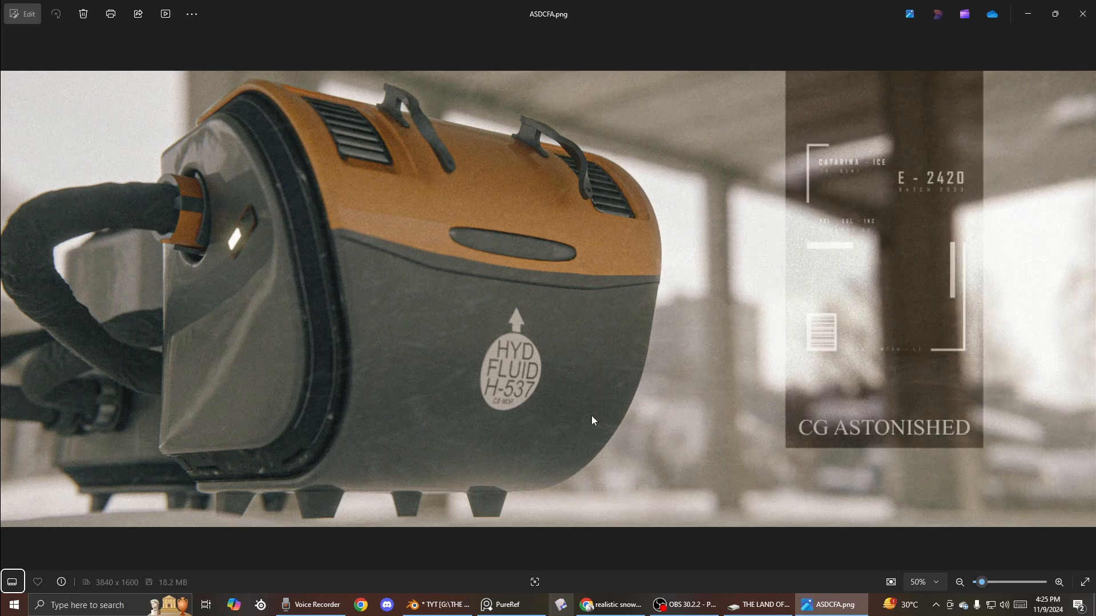
key(Right)
key(Right)
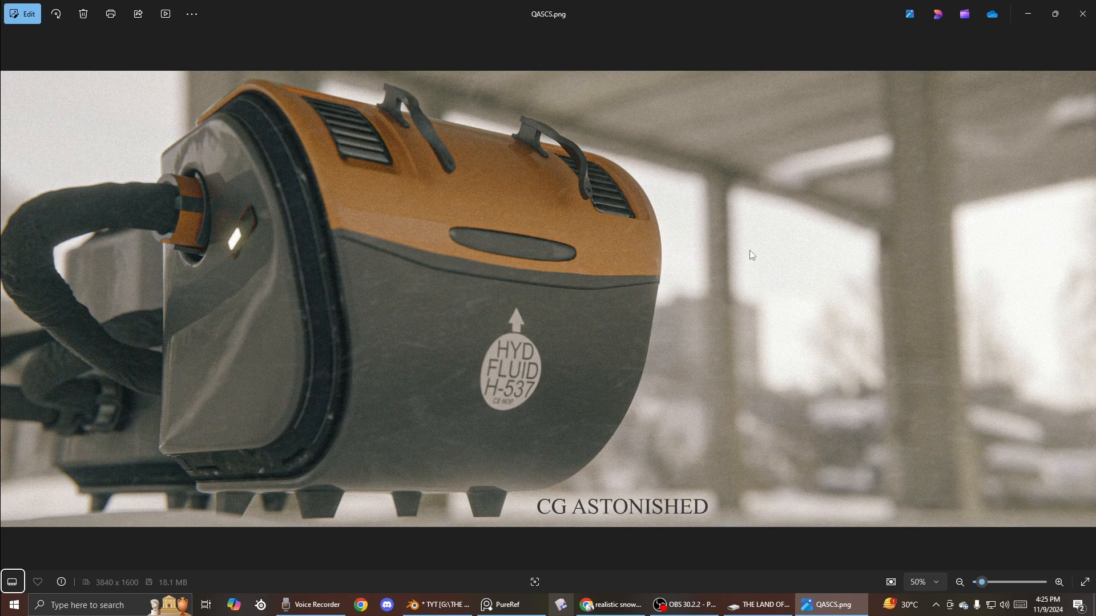
key(Left)
key(Left)
key(Right)
key(Right)
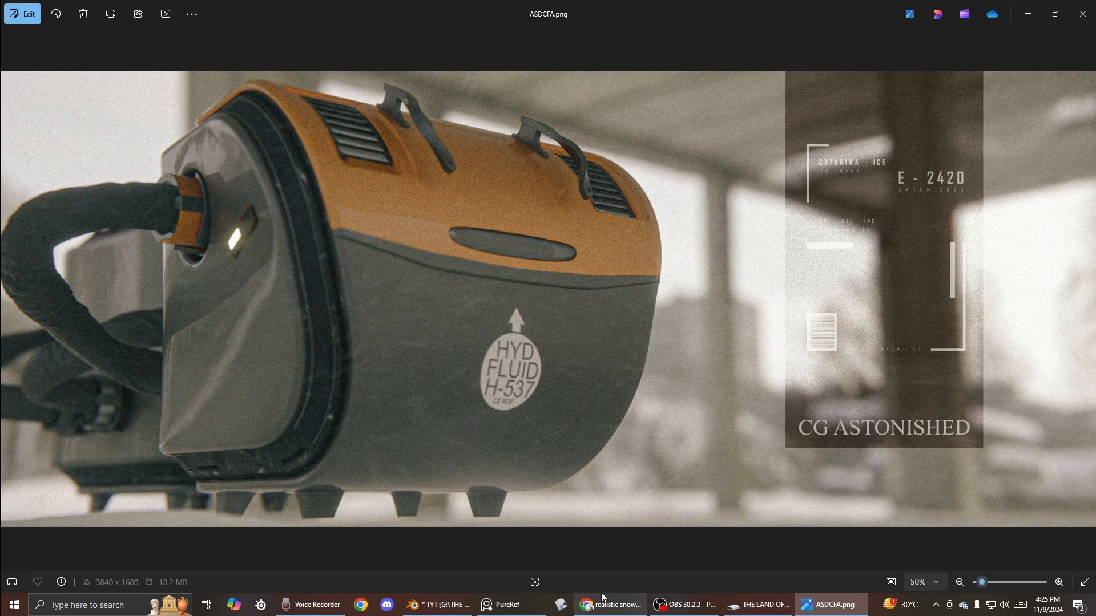
Step: Switch to Chrome, look through the image results for "realistic snow png", and minimize the browser again
click(602, 600)
scroll(440, 134, up, 4)
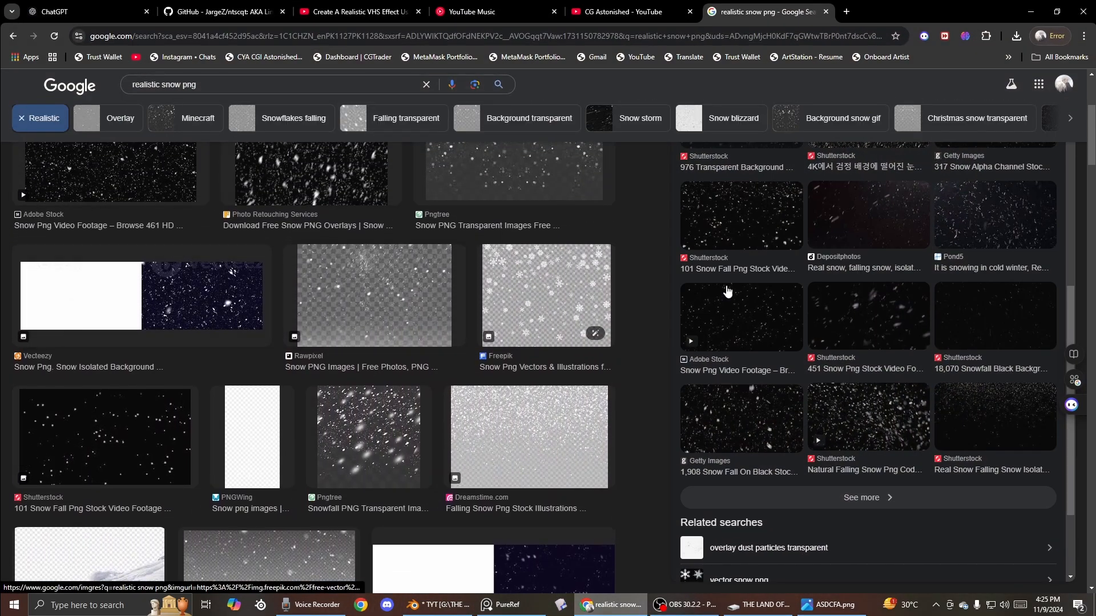
scroll(727, 292, up, 7)
scroll(922, 398, down, 7)
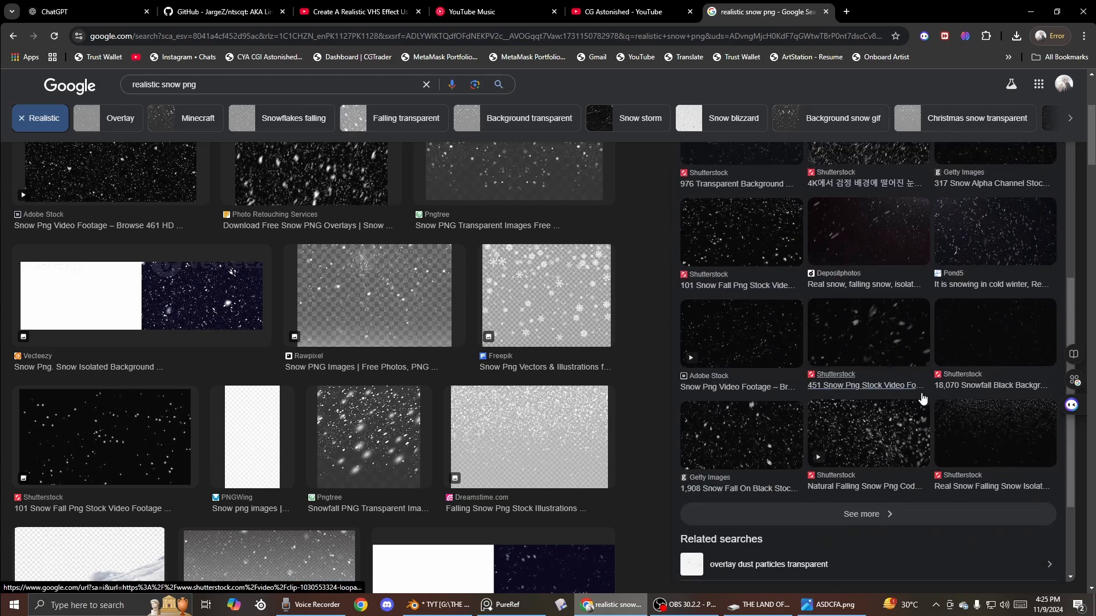
scroll(923, 398, down, 1)
click(1021, 8)
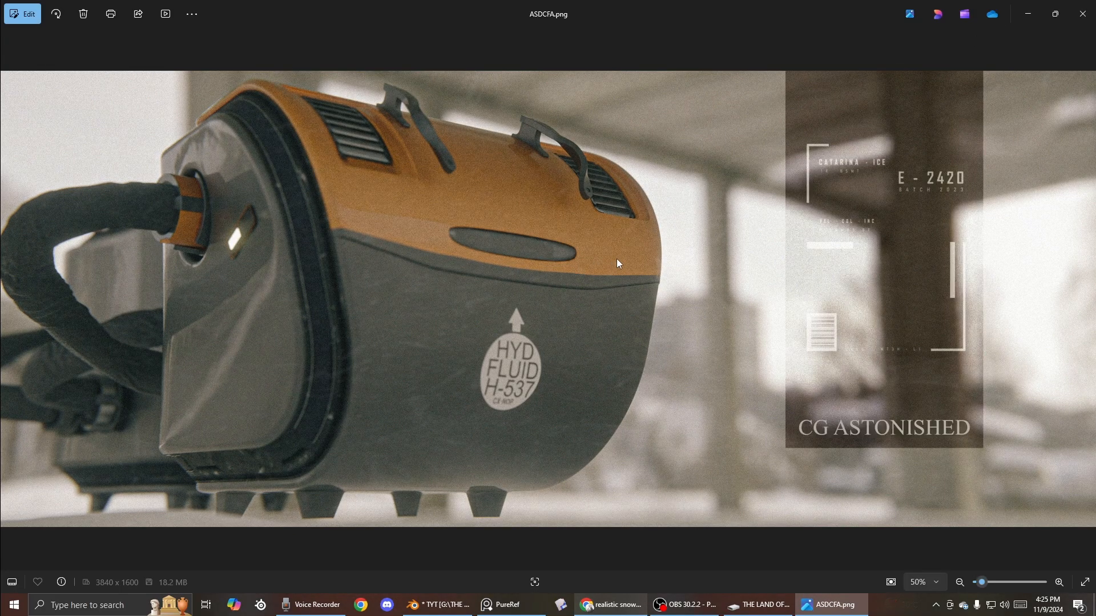
Step: Minimize the image viewer and File Explorer to return to Blender, and put the main viewport back in camera view
right_click(619, 258)
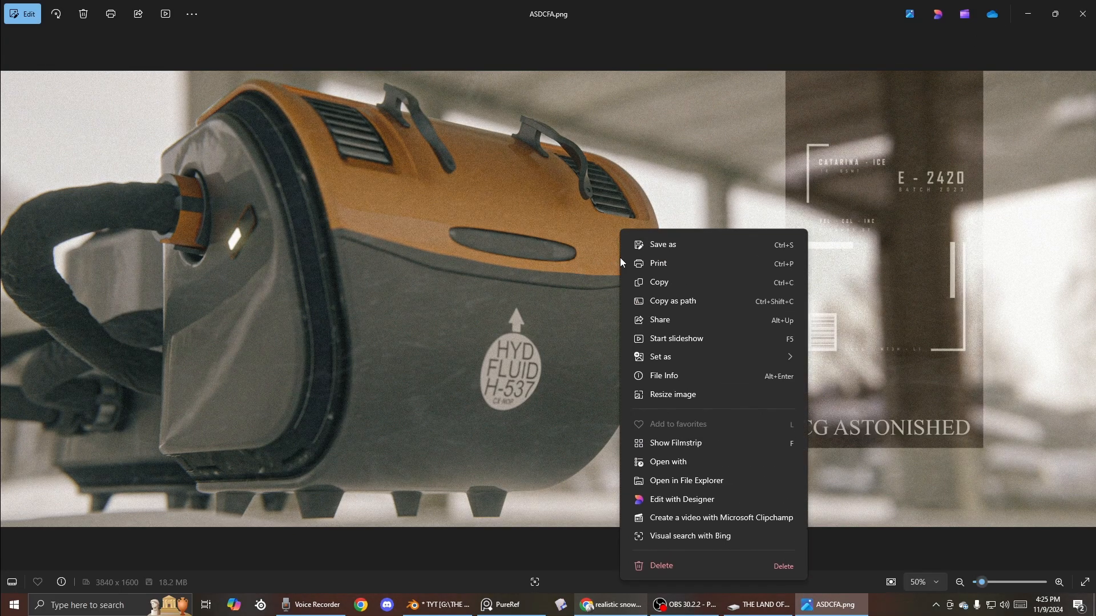
click(1026, 16)
click(1029, 14)
middle_drag(650, 214, 698, 228)
scroll(663, 213, up, 4)
shift+middle_drag(698, 229, 756, 210)
click(891, 153)
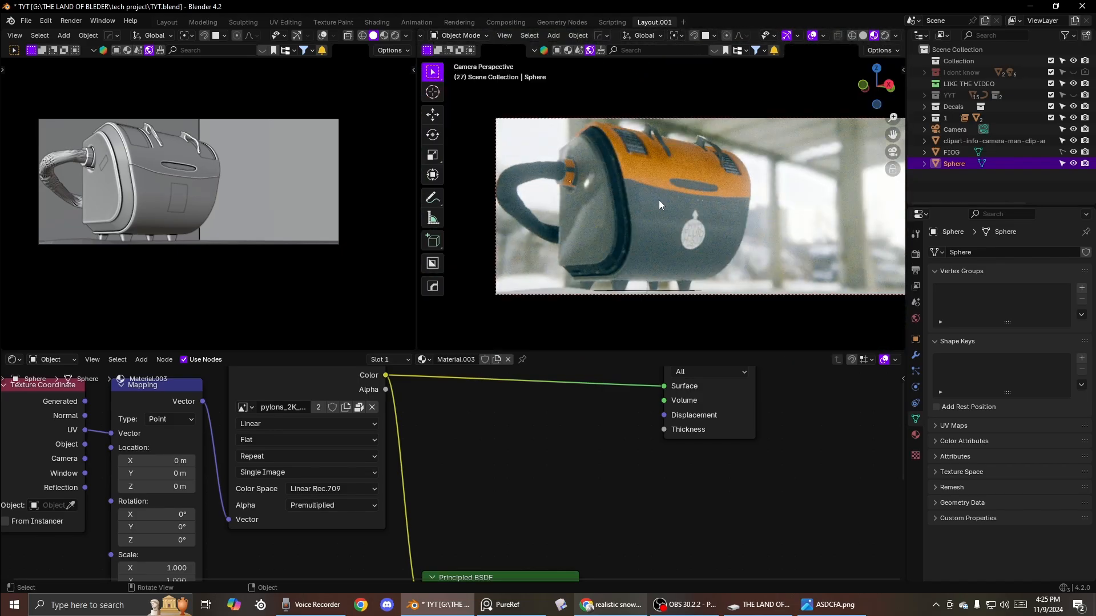
Step: Use walk navigation to move the camera to a raised angle looking down at the device and the snowy ground
key(shift+grave)
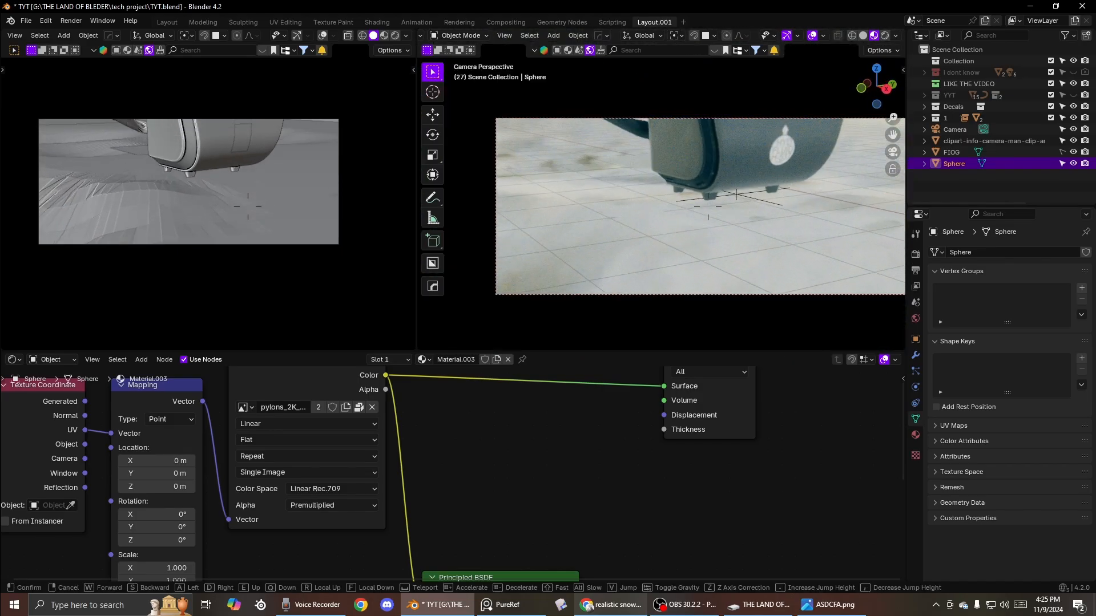
key(s)
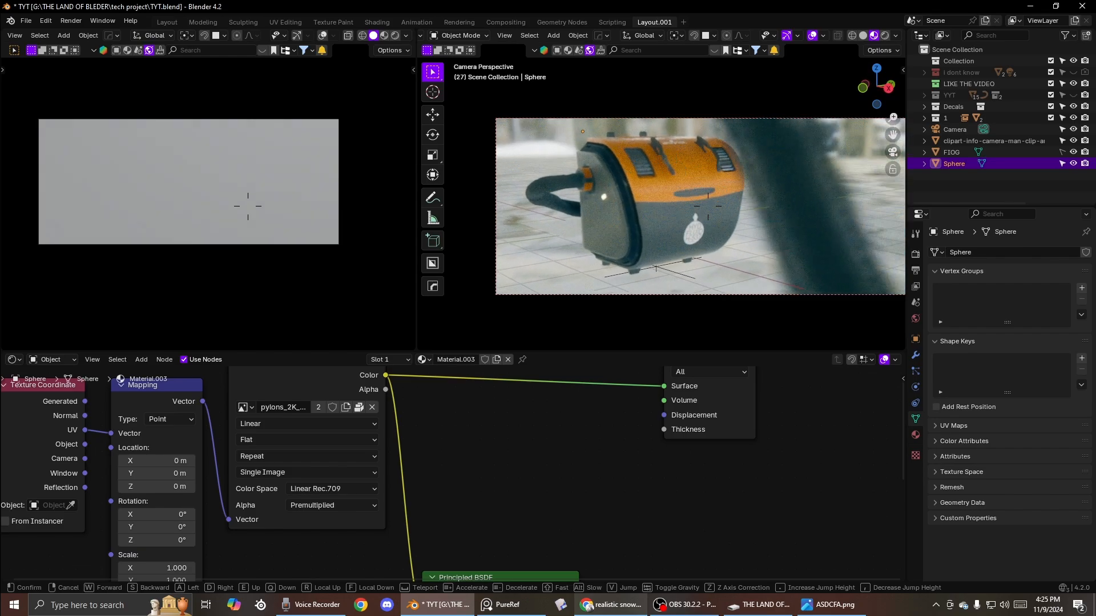
key(d)
click(723, 224)
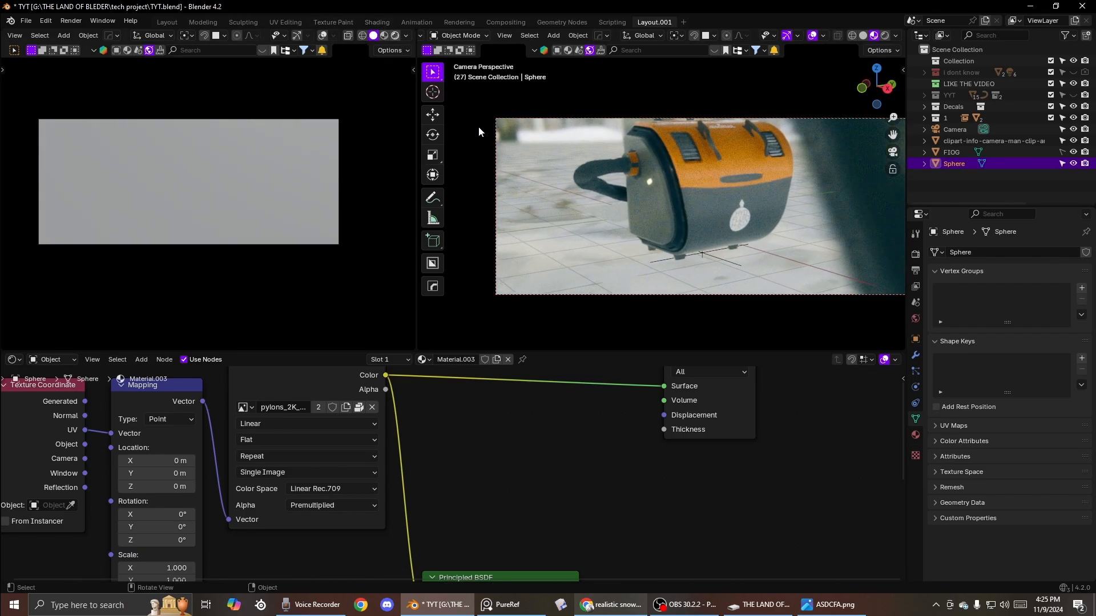
Step: Set the smaller camera preview viewport to Rendered shading
click(395, 35)
key(shift+grave)
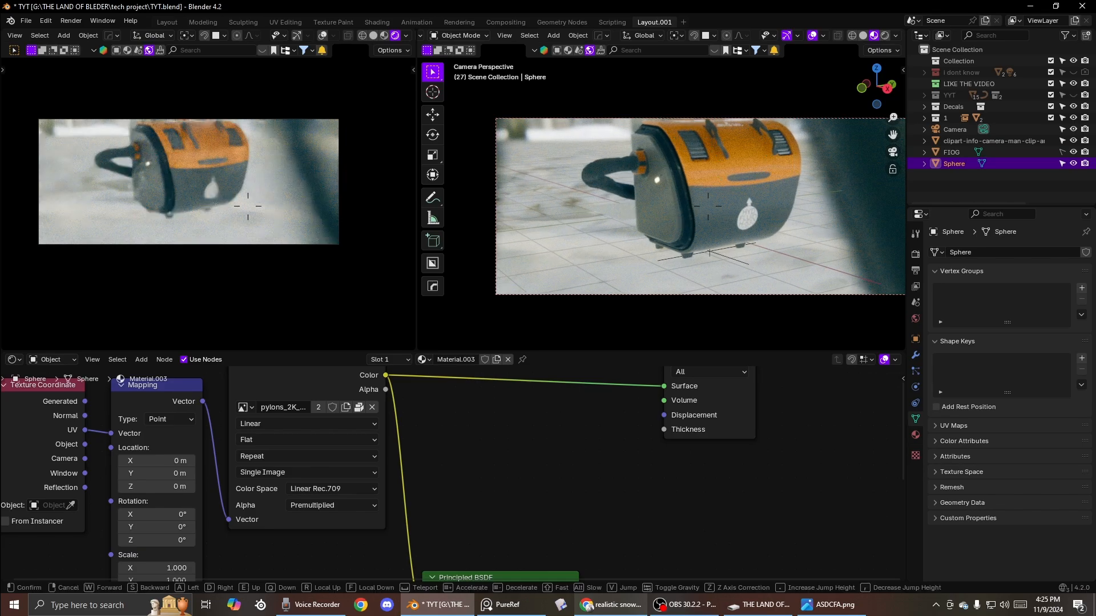
click(708, 206)
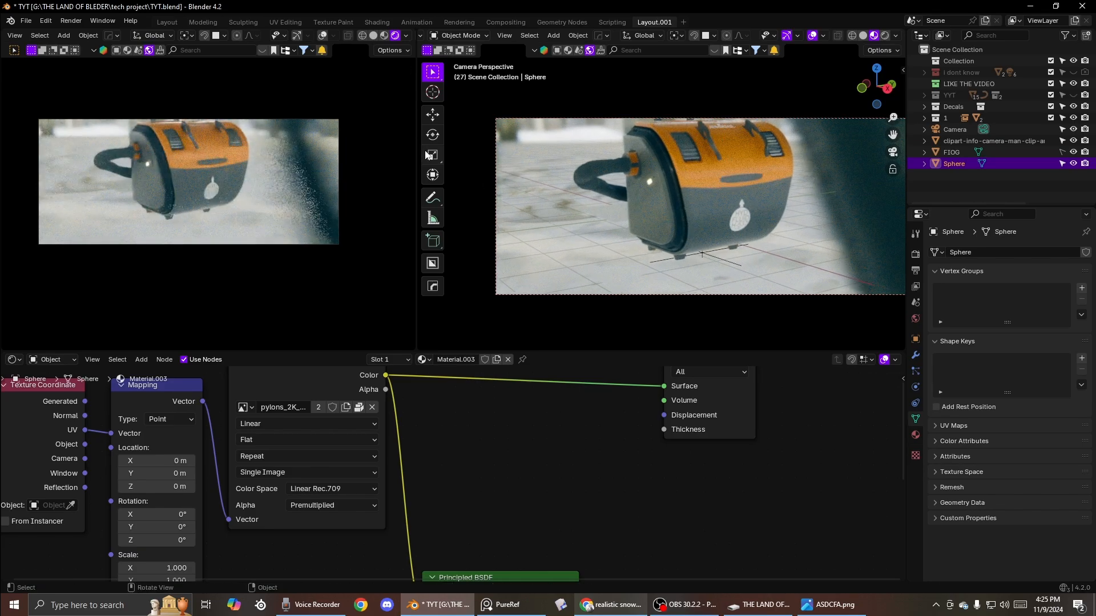
Step: Walk the camera down to a low, close angle with the whole device in the left part of the frame and its feet visible
key(shift+grave)
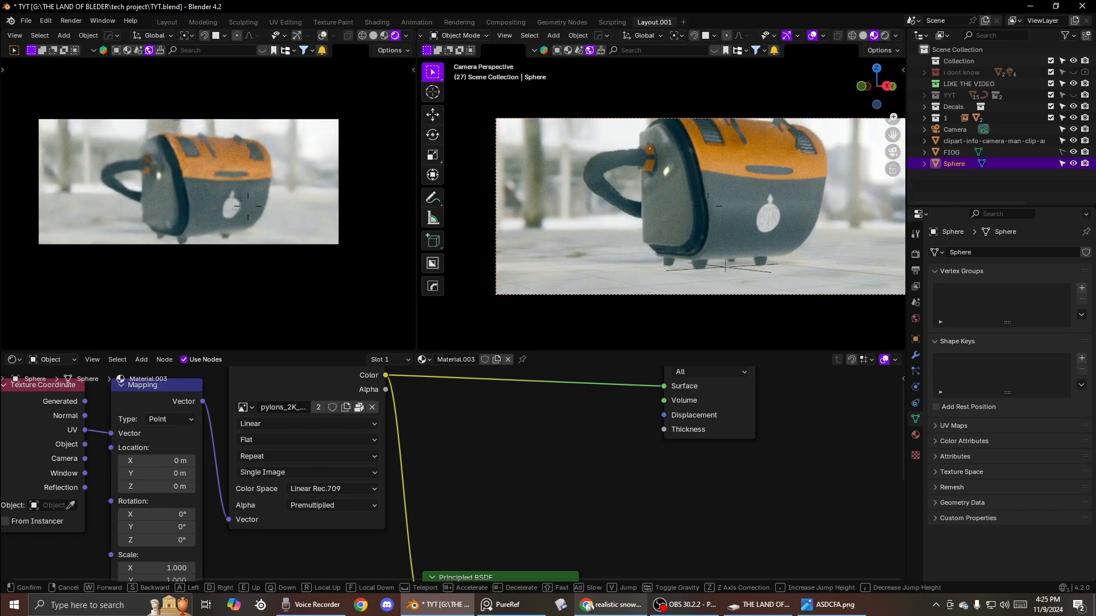
key(q)
key(e)
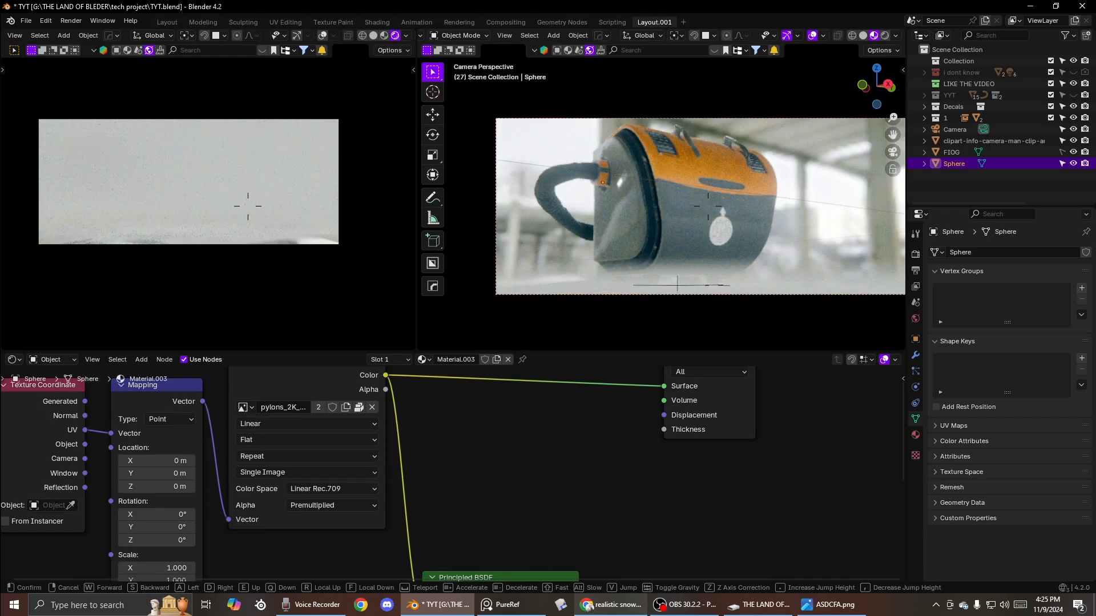
key(a)
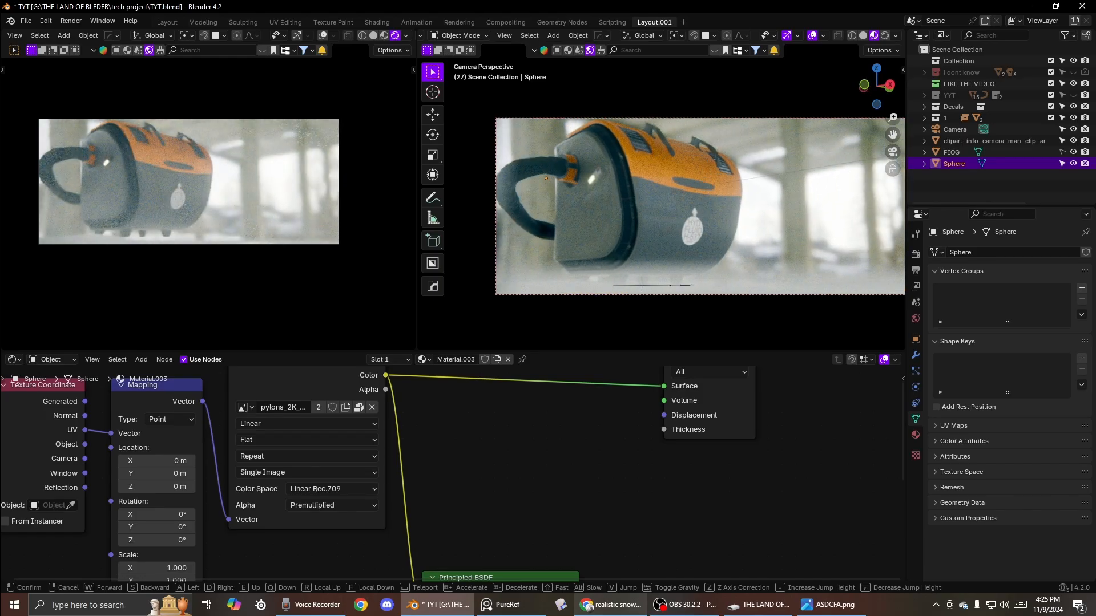
key(e)
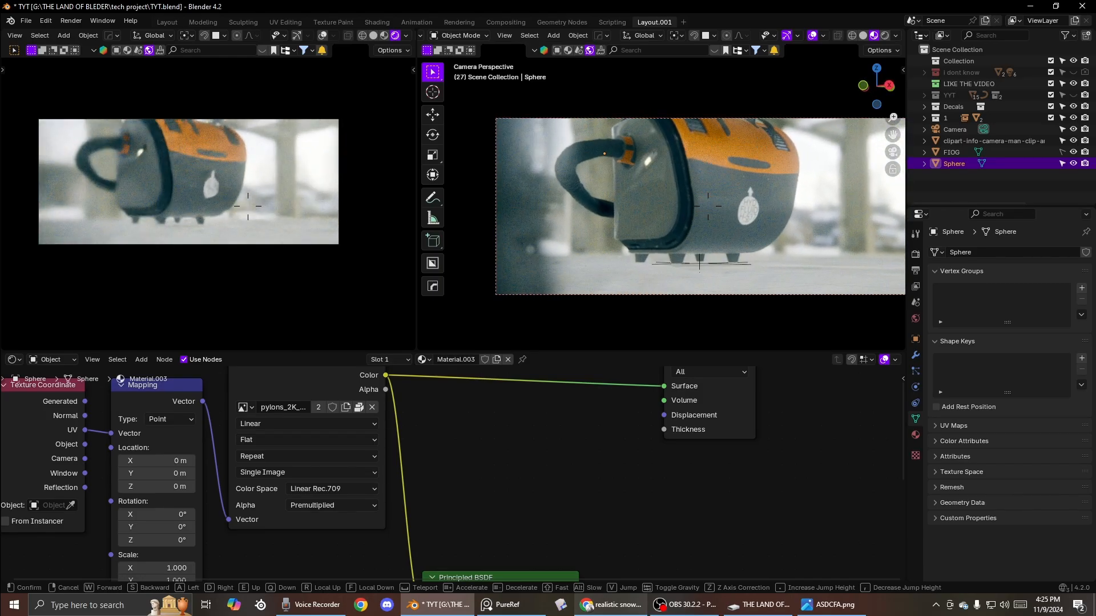
key(w)
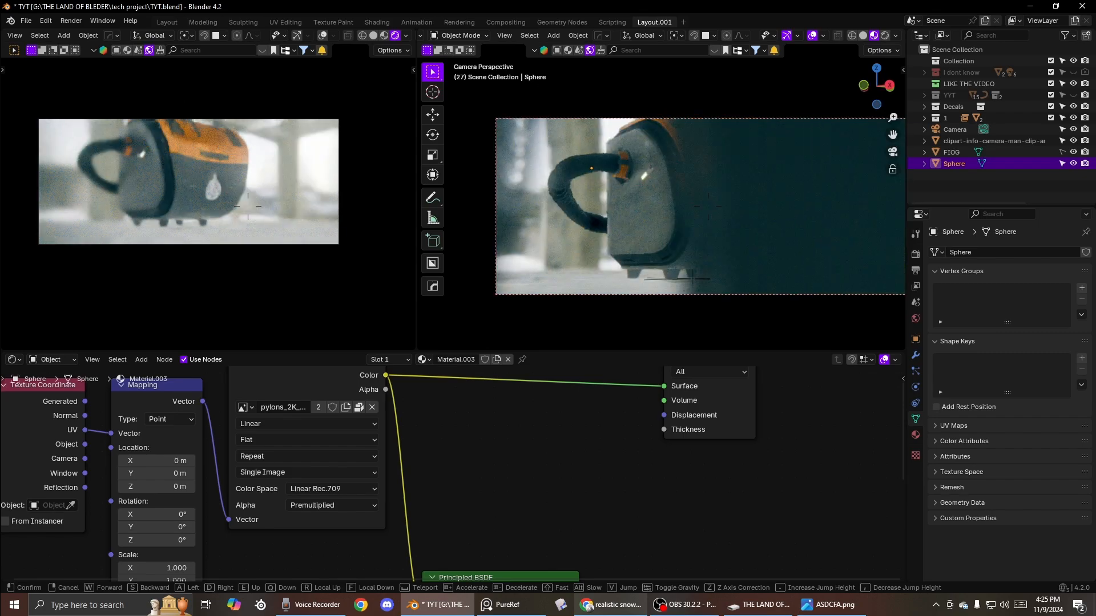
key(w)
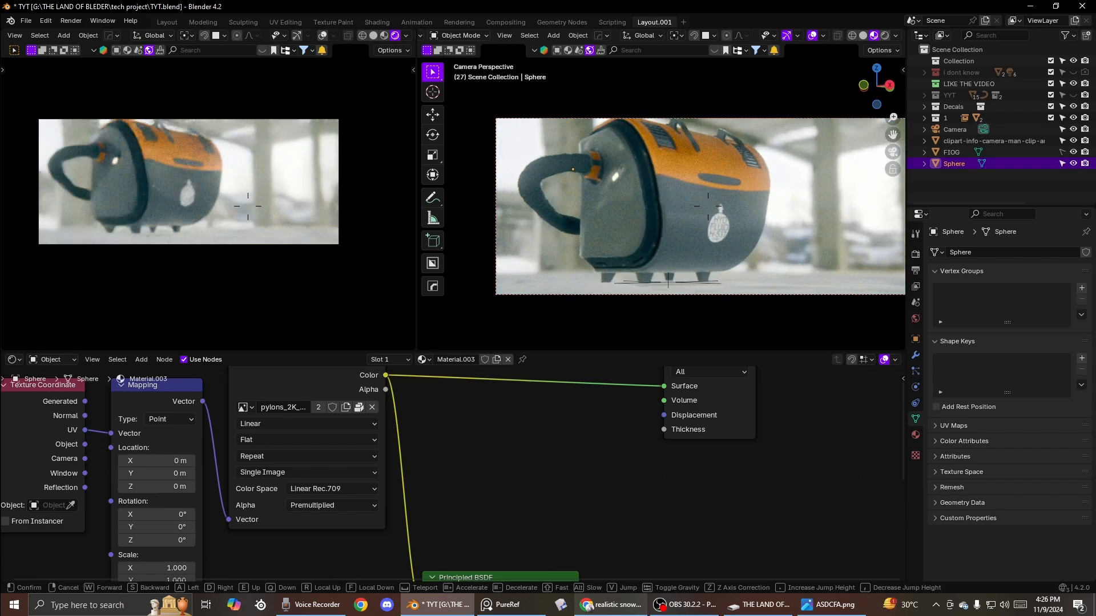
key(s)
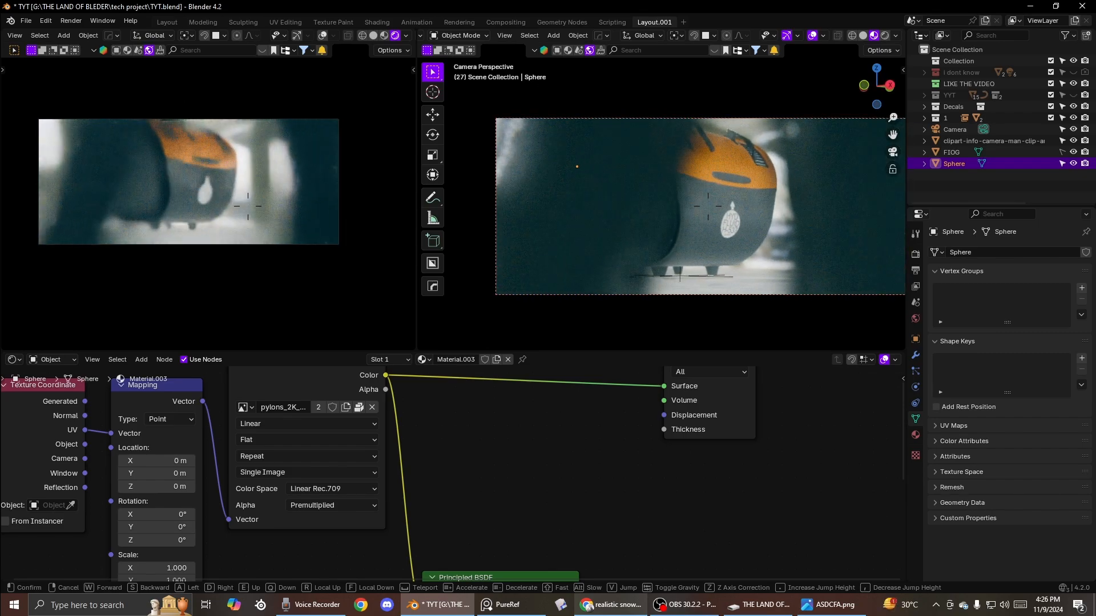
key(w)
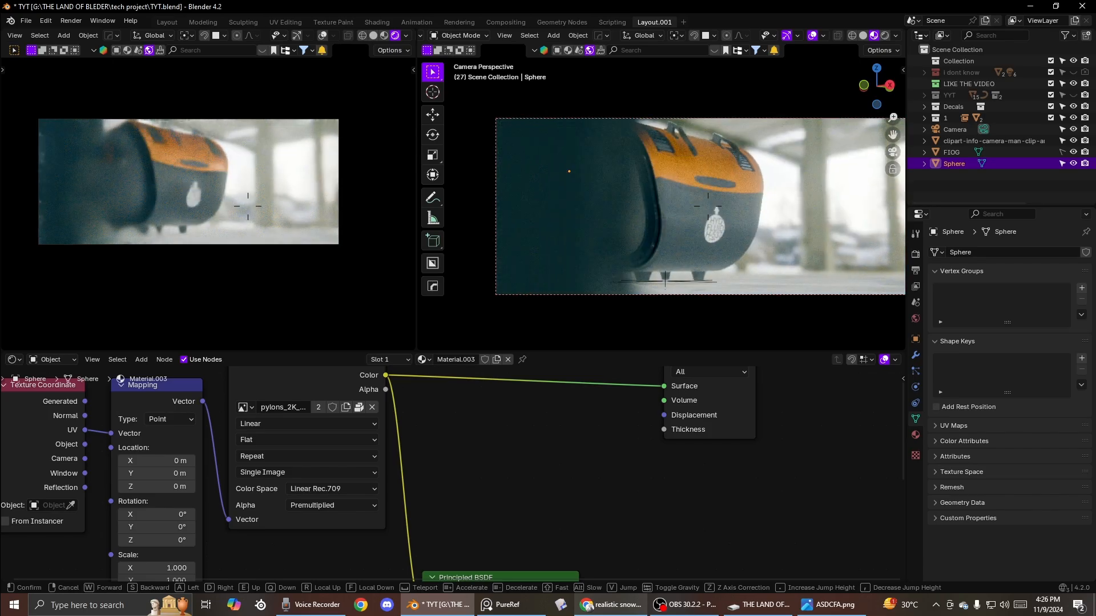
click(594, 134)
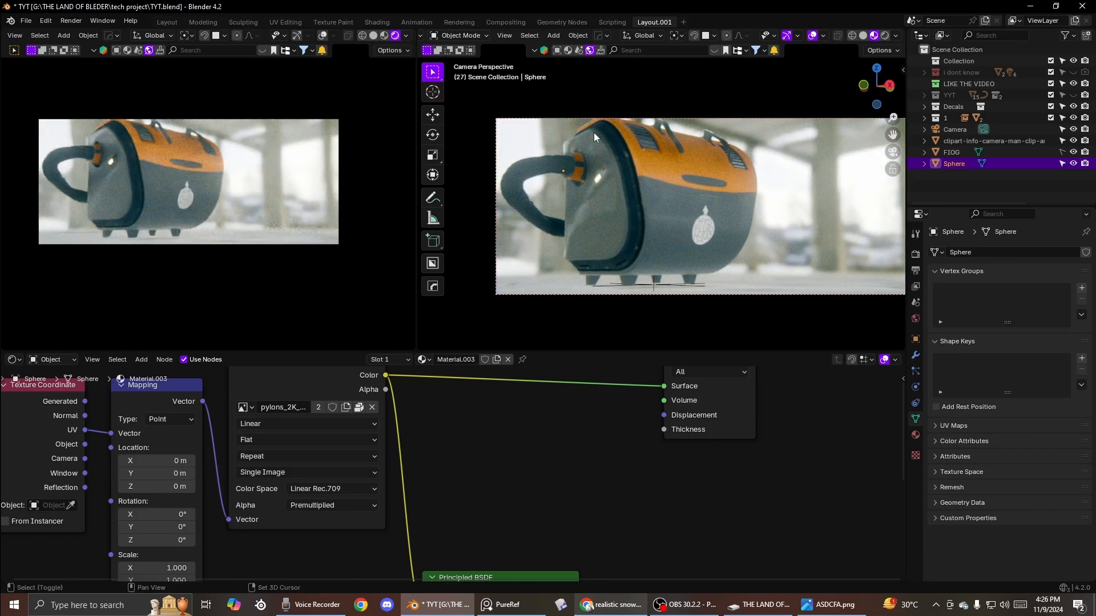
Step: Leave the camera view to examine the device, camera and cameraman silhouette from around the scene, plus the sphere's material nodes
middle_drag(594, 133, 864, 186)
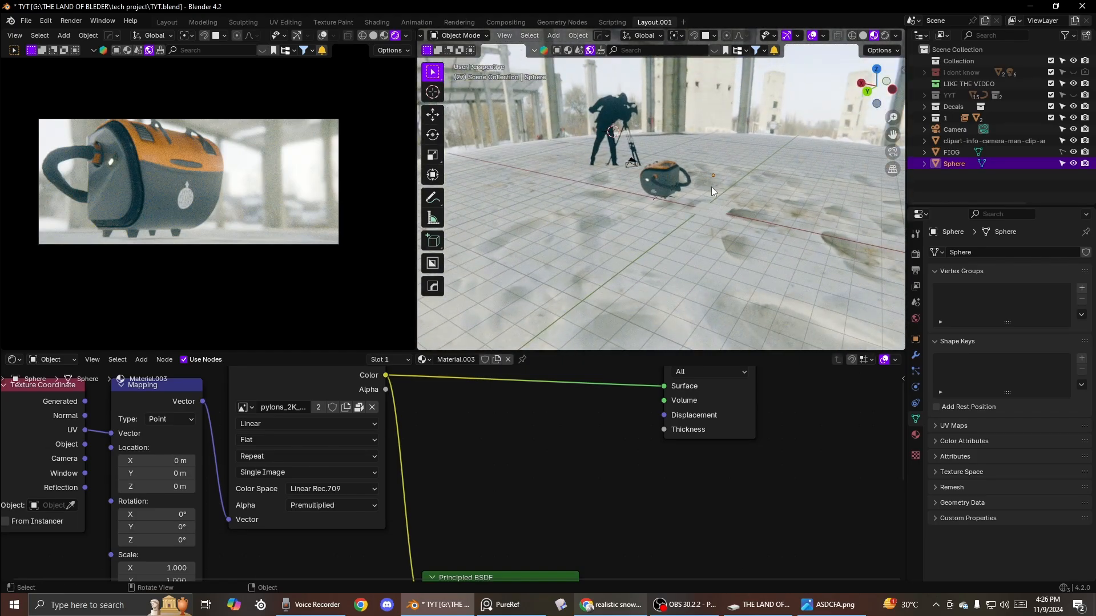
middle_drag(712, 186, 525, 221)
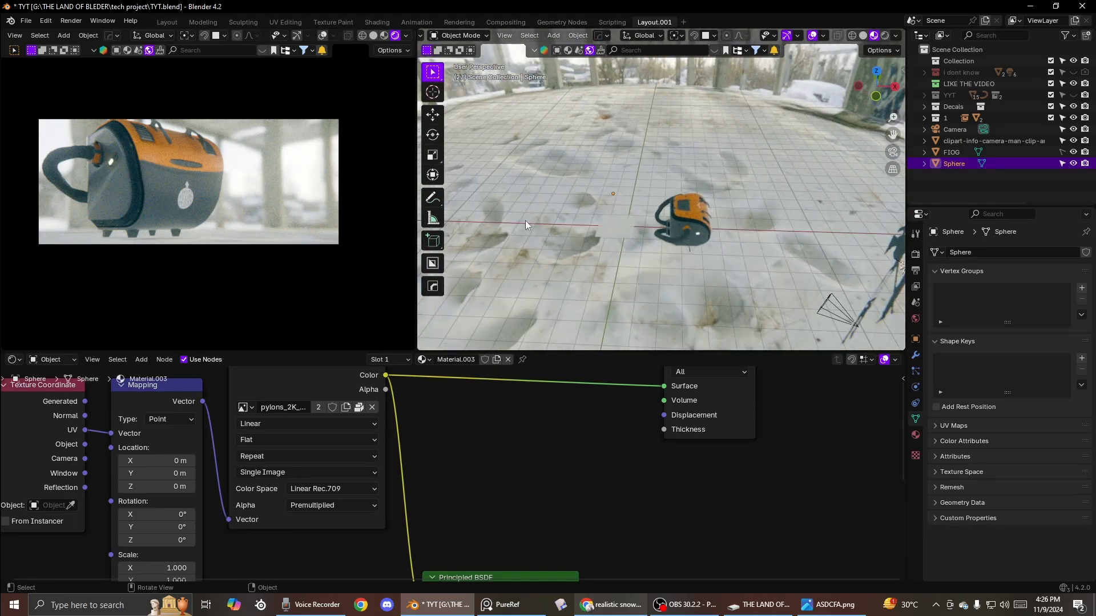
middle_drag(715, 203, 670, 234)
middle_drag(377, 482, 502, 416)
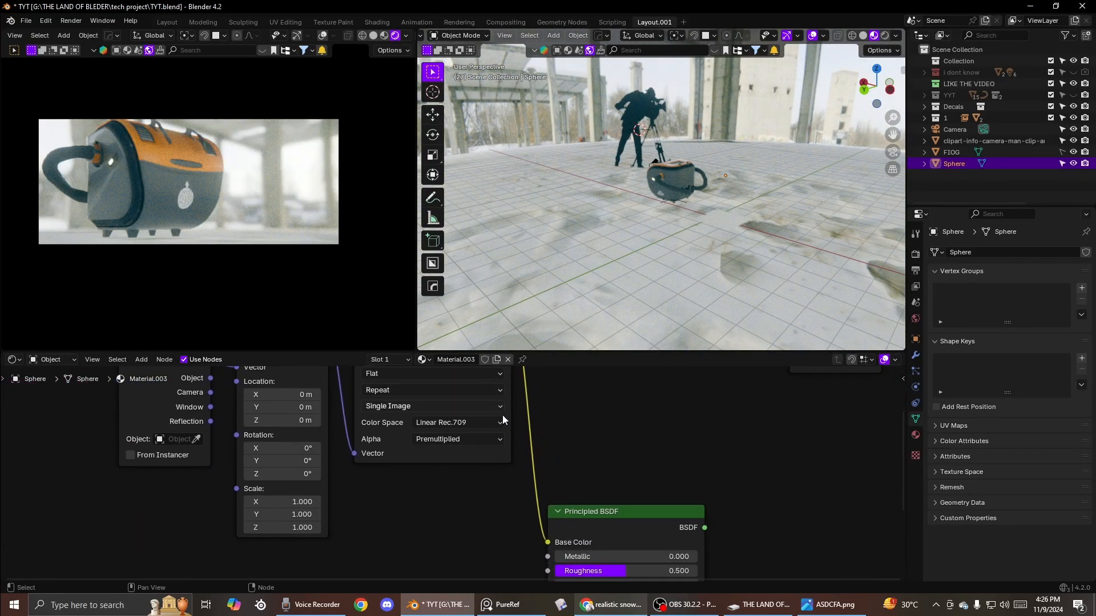
Step: Connect the sphere's Principled BSDF to the Material Output's Surface and place the node between the image texture and the output
middle_drag(698, 530, 668, 555)
drag(630, 531, 636, 405)
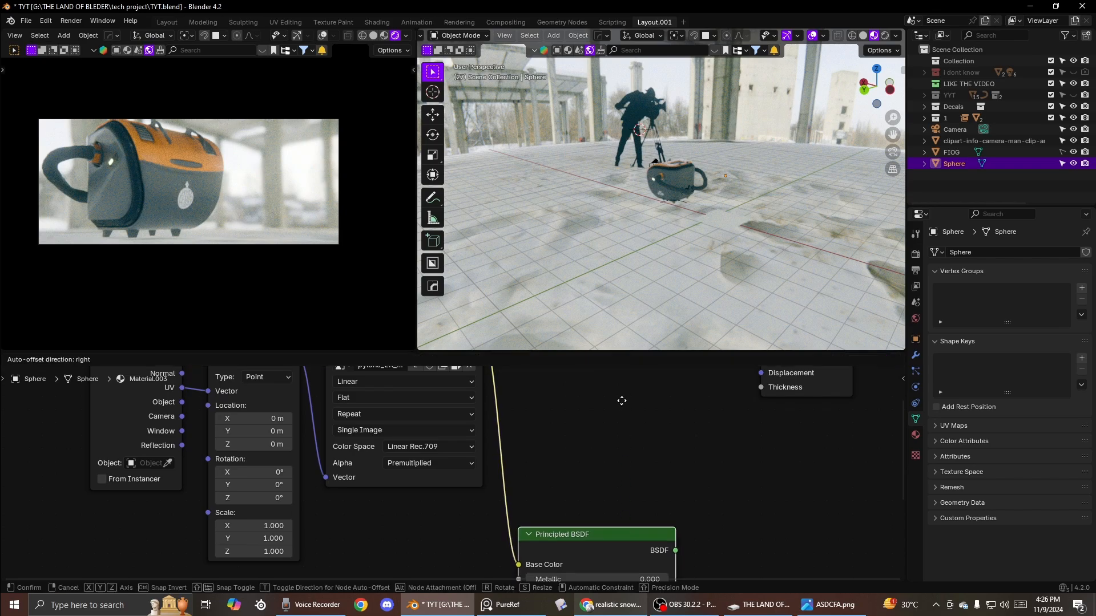
middle_drag(610, 422, 567, 501)
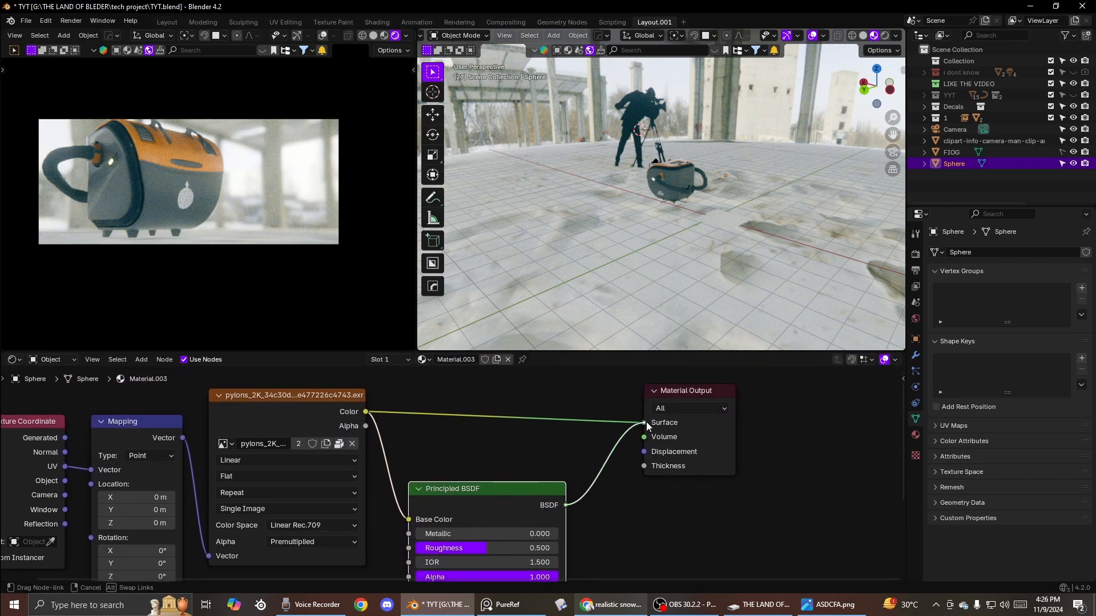
drag(647, 423, 646, 423)
drag(430, 513, 451, 448)
middle_drag(359, 457, 465, 416)
scroll(457, 394, down, 2)
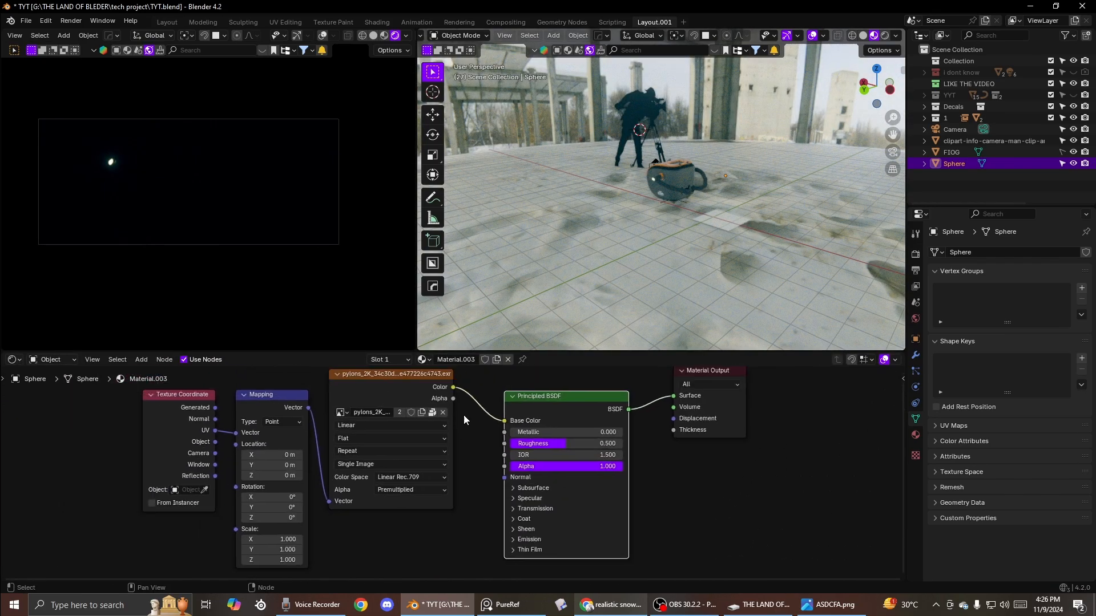
Step: Link the image texture's color to the Principled BSDF's emission color, trying emission strength 1 before setting it to 0.1
drag(454, 387, 484, 411)
click(411, 539)
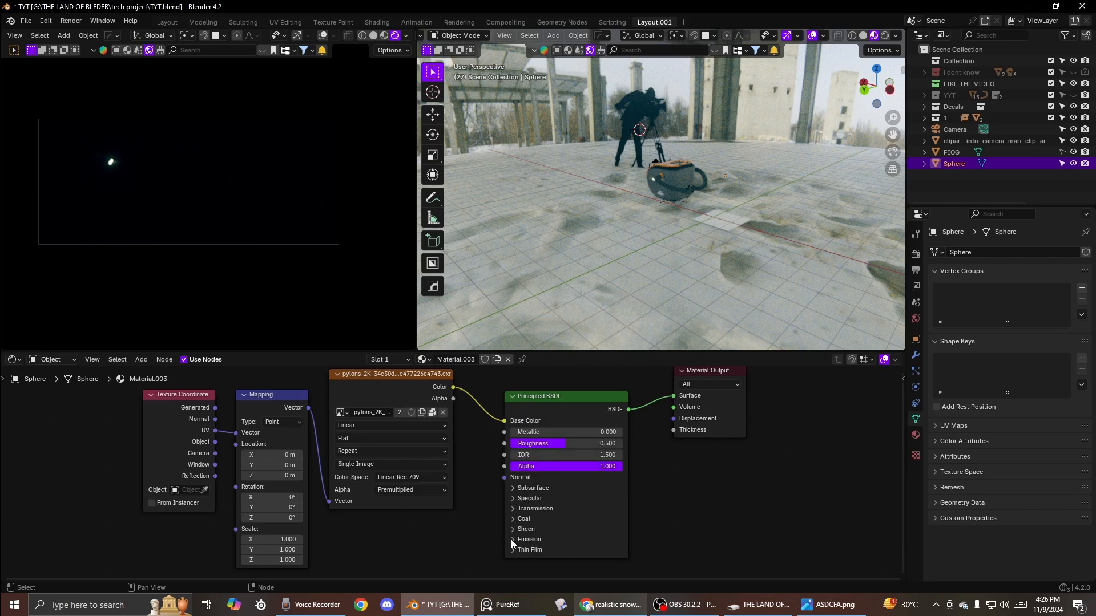
drag(498, 557, 502, 554)
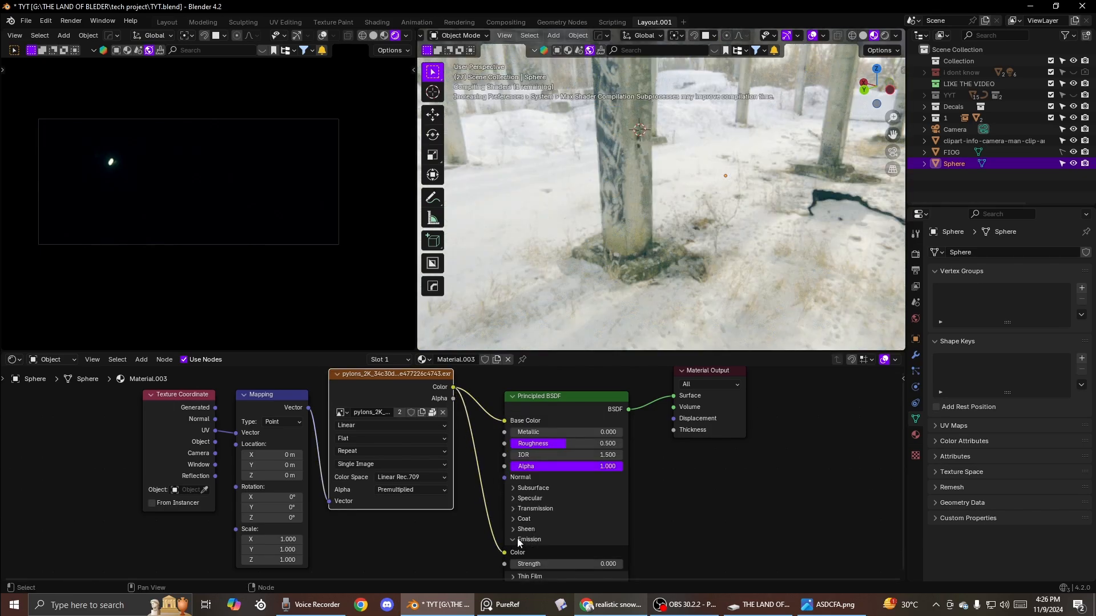
scroll(517, 539, up, 1)
middle_drag(518, 539, 516, 498)
click(594, 529)
text(1)
key(Return)
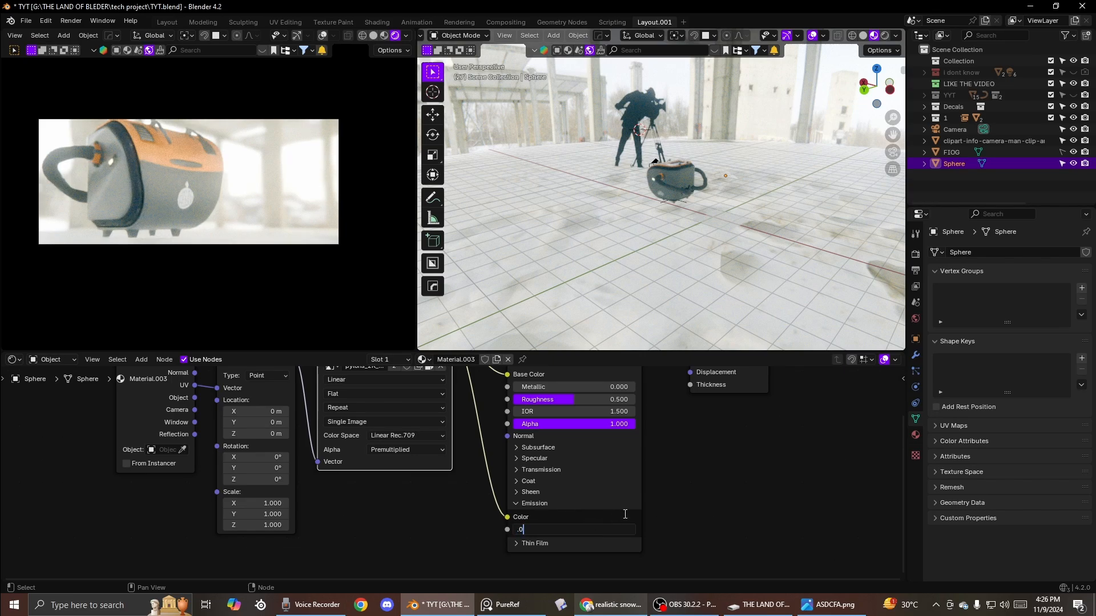
key(Return)
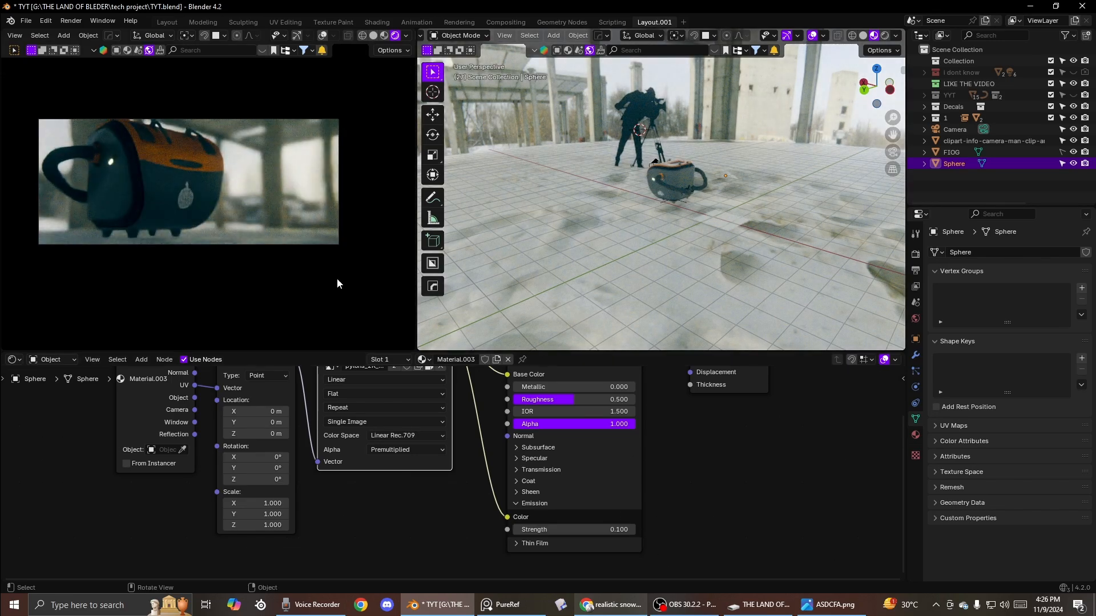
Step: Walk the camera to a slightly raised angle that frames the whole device with its top and feet visible
key(shift+grave)
key(e)
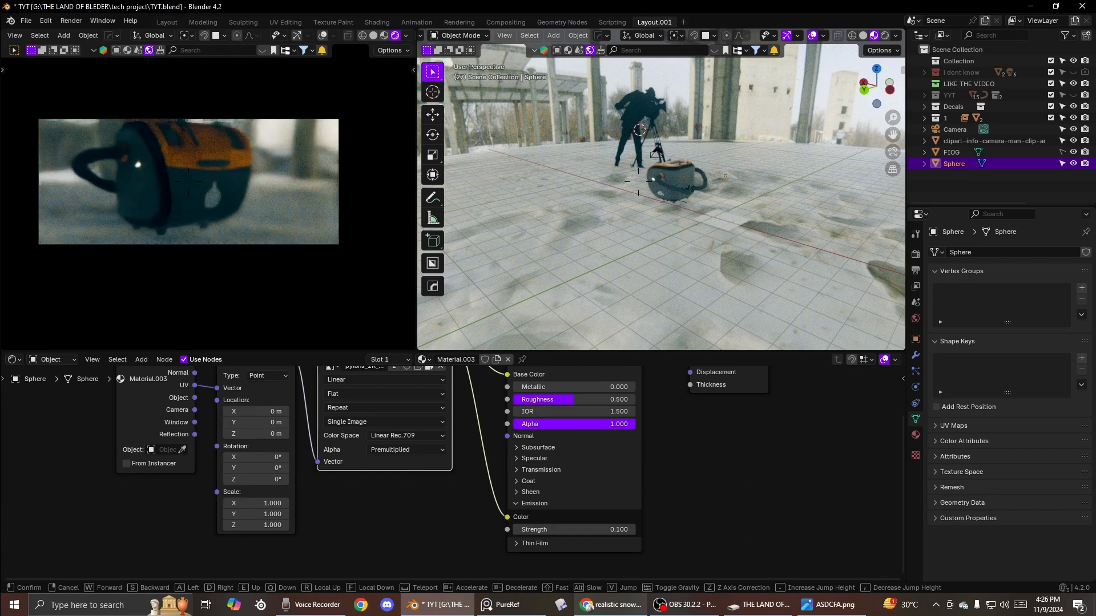
click(275, 217)
Step: Set the sphere material's emission strength to 0.5
click(601, 531)
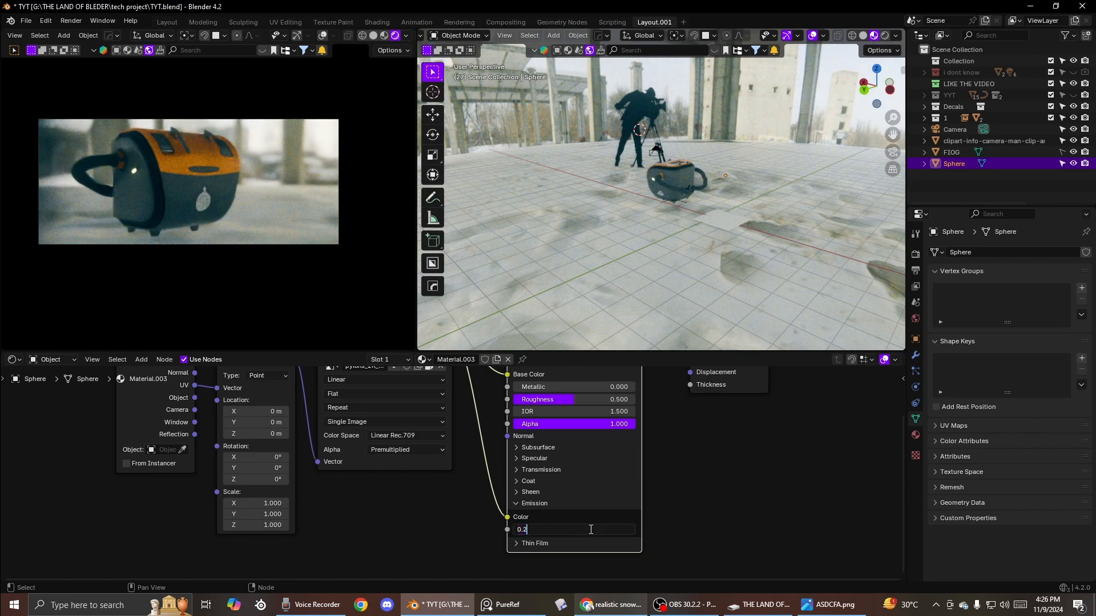
text(0.5)
key(Return)
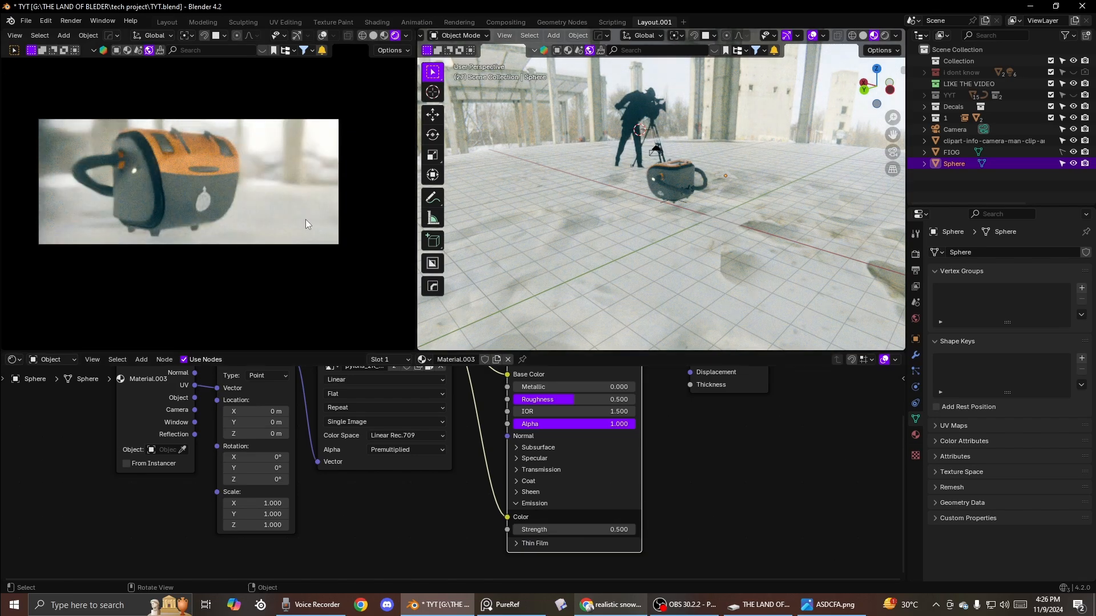
Step: Walk the camera to a low angle with the whole device near the frame's center and its handle and feet visible
key(shift+grave)
click(282, 202)
middle_drag(707, 216, 749, 193)
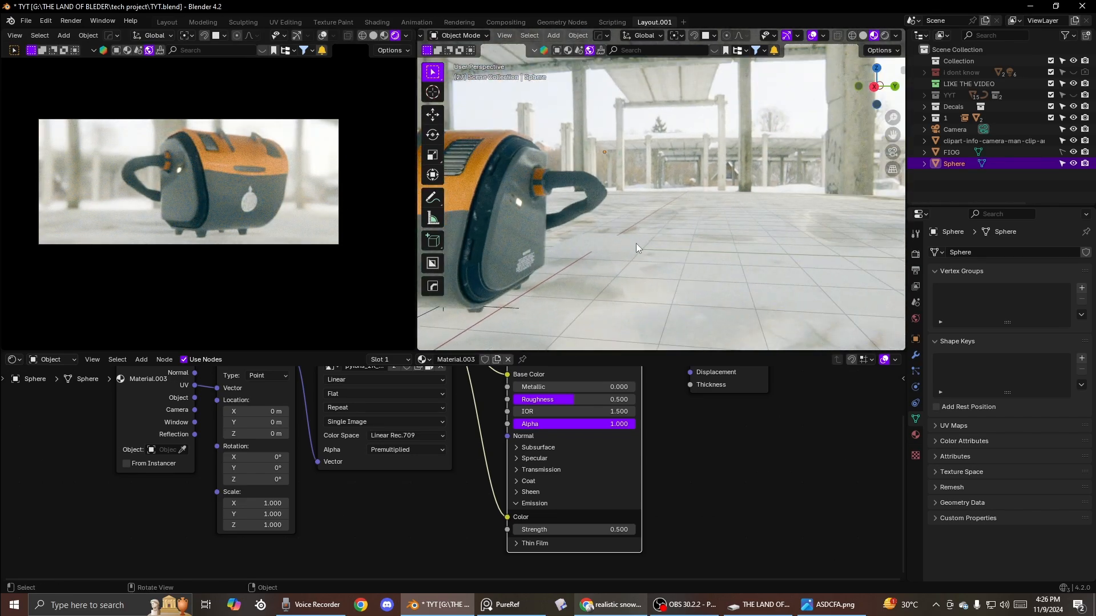
middle_drag(636, 243, 519, 230)
Step: Try a raised camera angle looking down at the device
key(shift+grave)
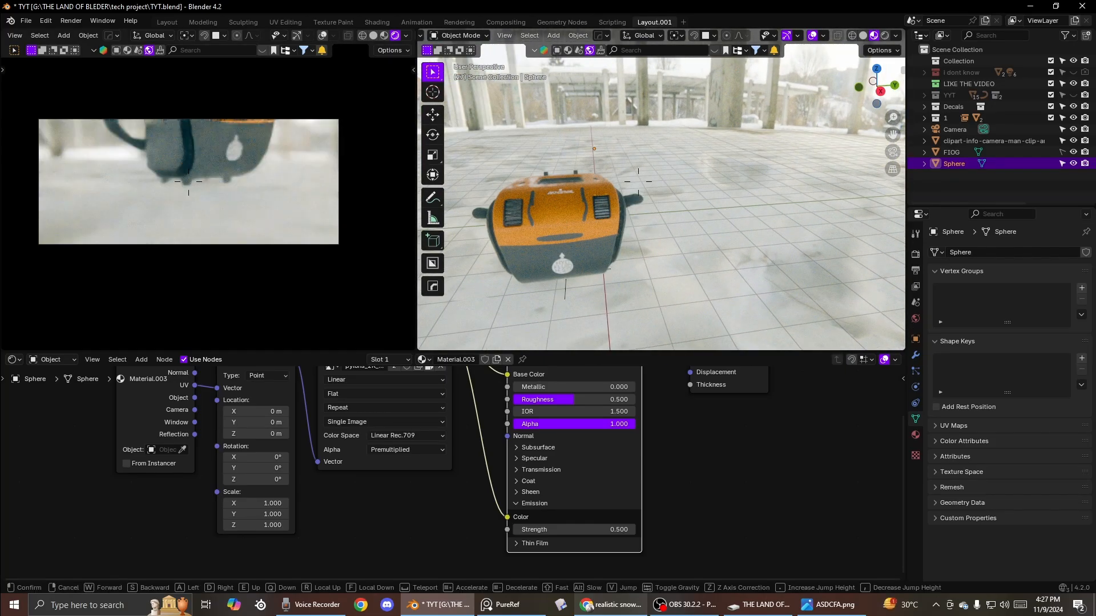
key(e)
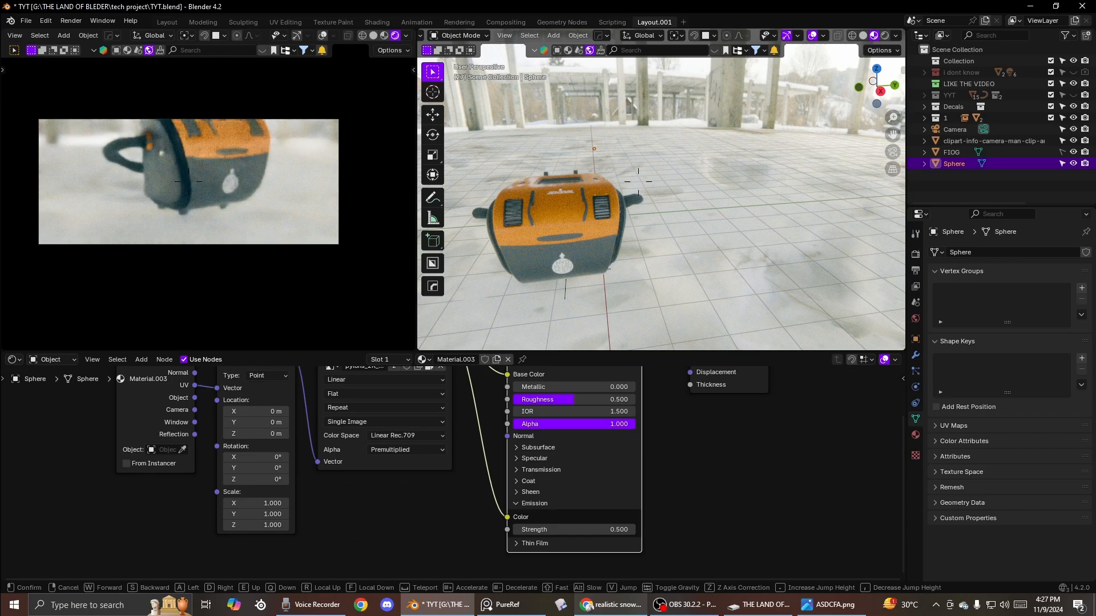
click(181, 196)
Step: Move the background sphere into the "i dont know" collection
middle_drag(583, 145, 495, 192)
scroll(674, 172, up, 5)
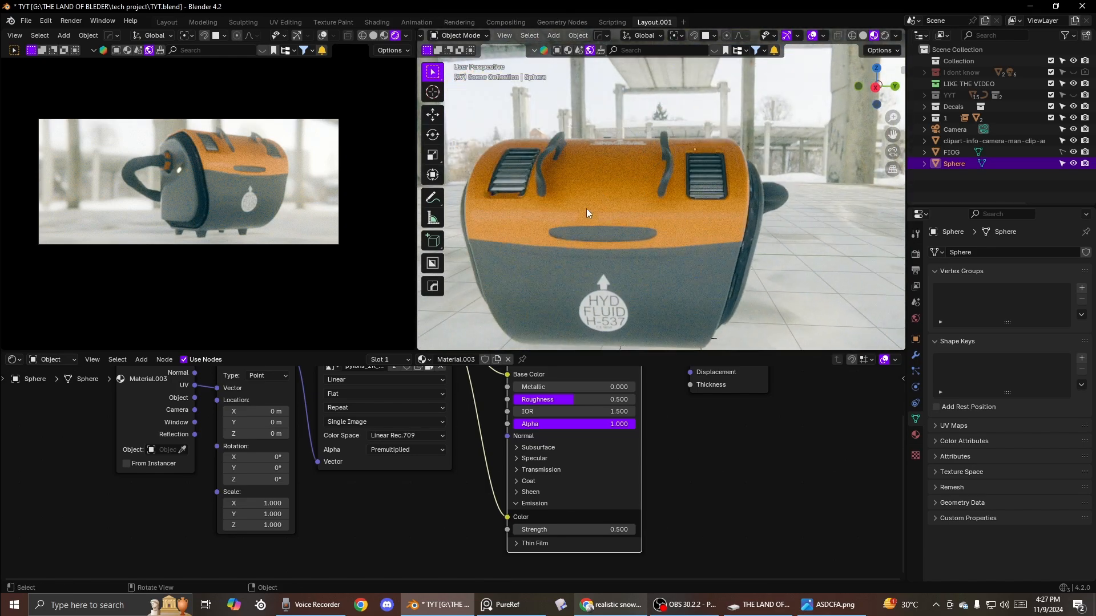
scroll(668, 214, down, 5)
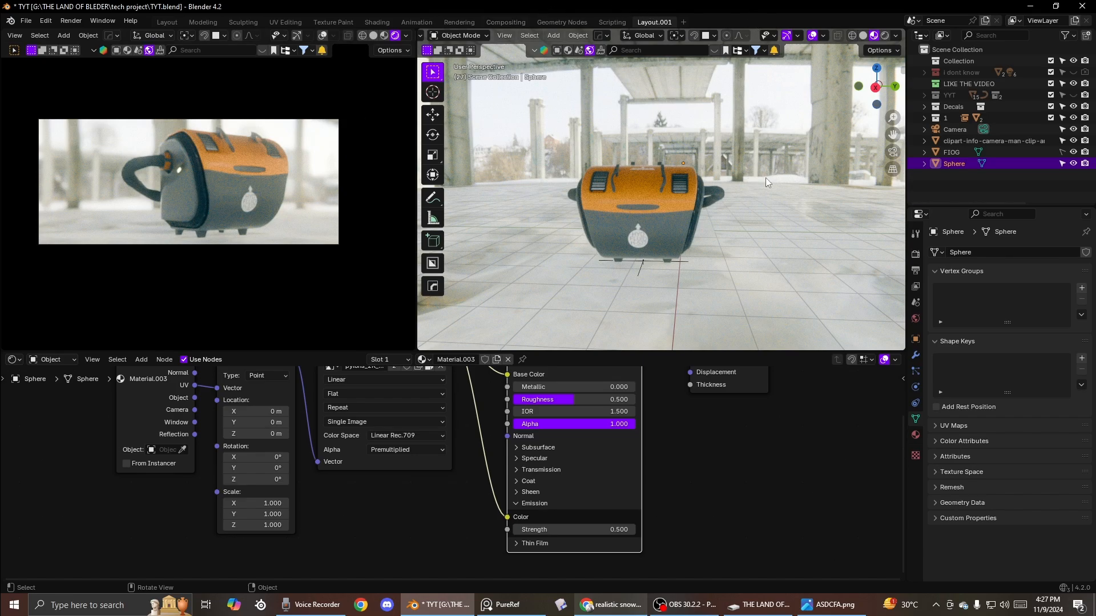
key(m)
click(744, 231)
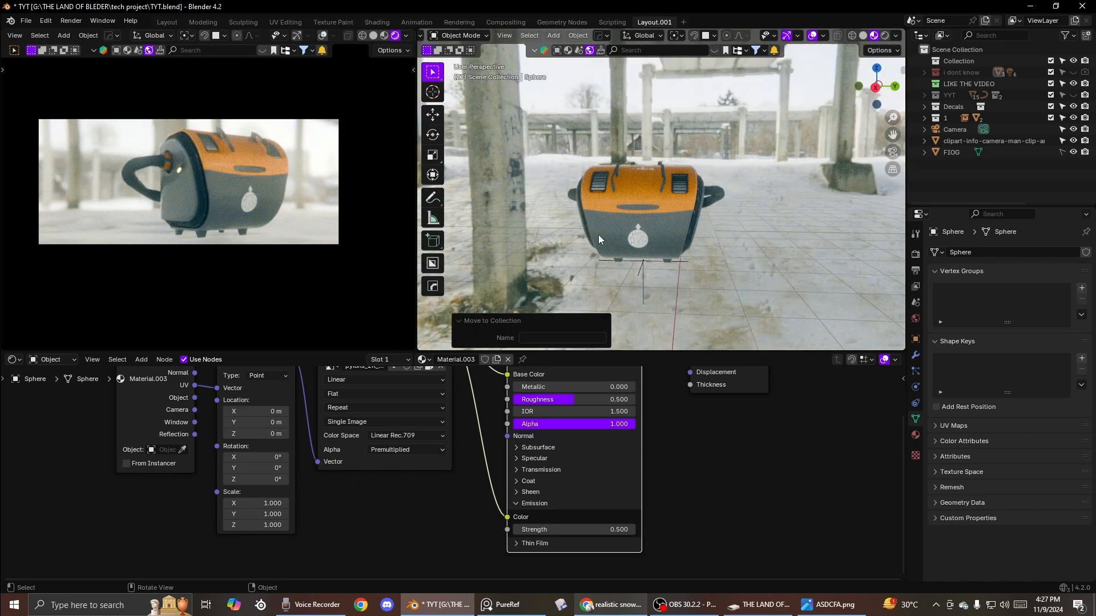
Step: Enable a transparent film background in the render settings
scroll(616, 220, down, 5)
scroll(697, 218, up, 5)
middle_drag(670, 200, 599, 220)
scroll(714, 207, up, 2)
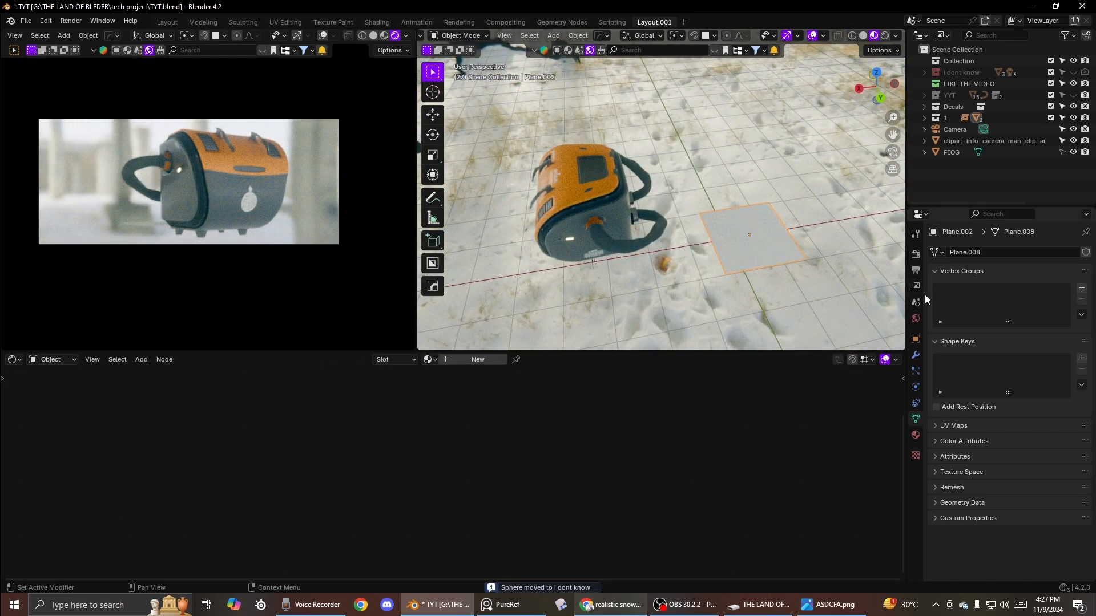
click(916, 254)
scroll(1020, 437, down, 5)
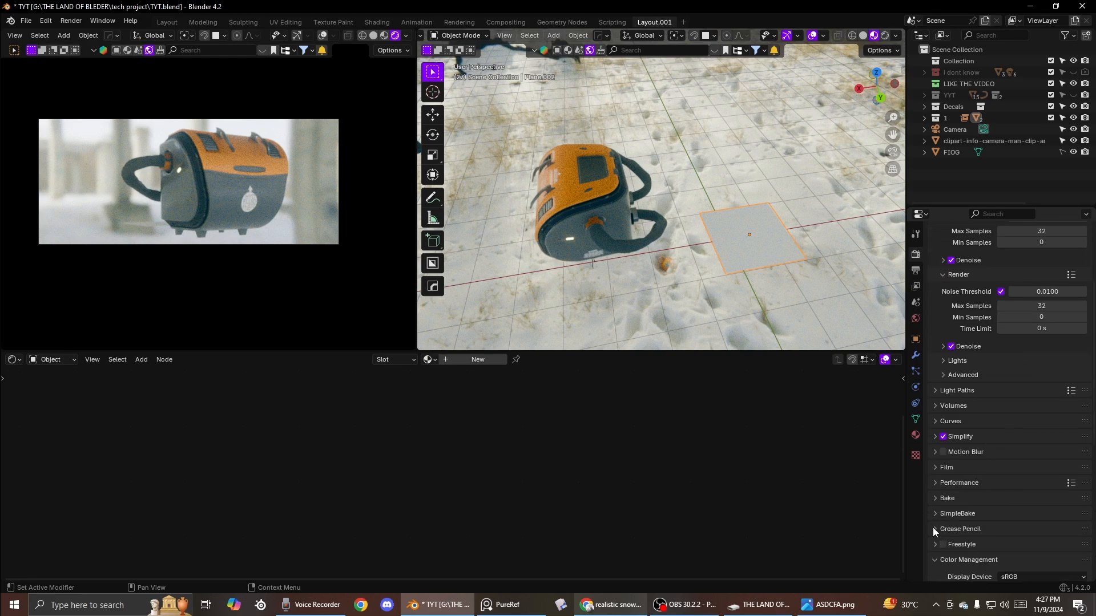
click(935, 468)
click(951, 550)
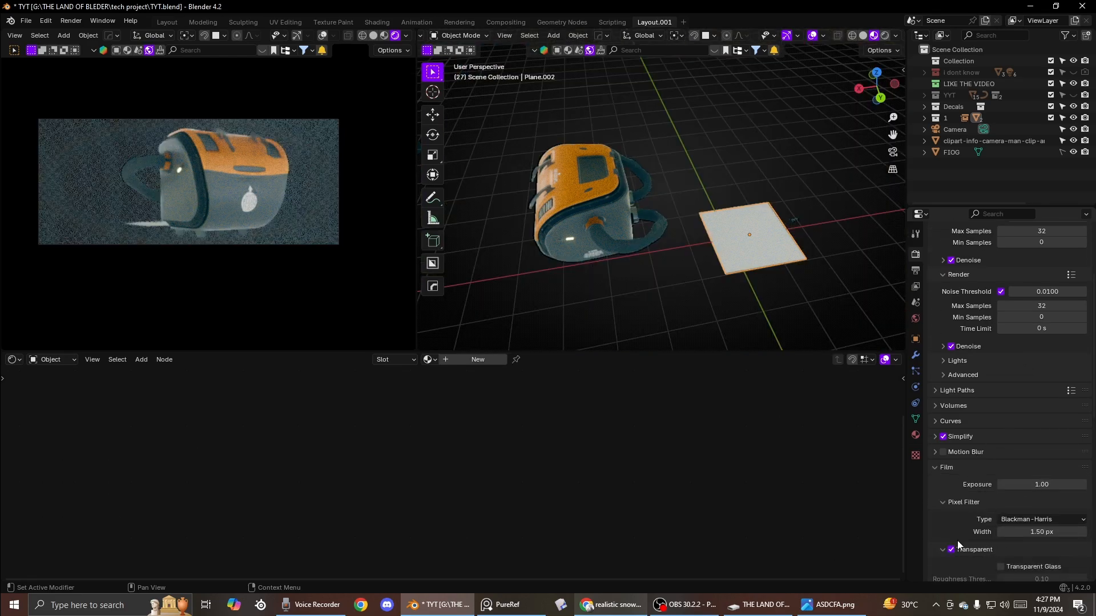
scroll(970, 514, down, 3)
Step: Examine all objects in the scene and the device's camera preview against the transparent background
middle_drag(677, 258, 724, 245)
scroll(724, 245, down, 6)
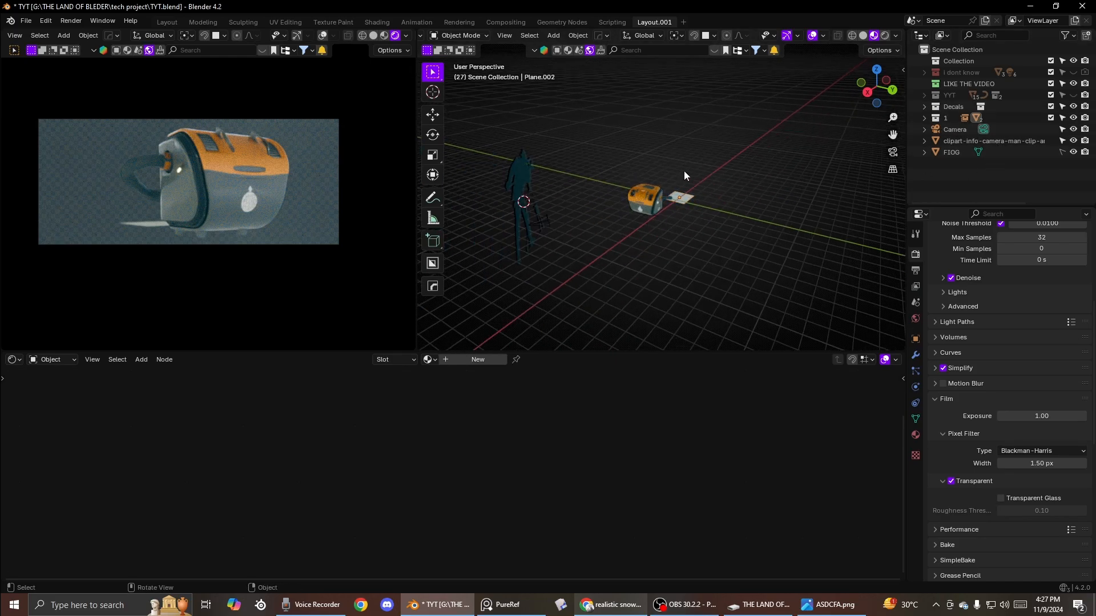
scroll(684, 170, down, 3)
click(670, 184)
key(a)
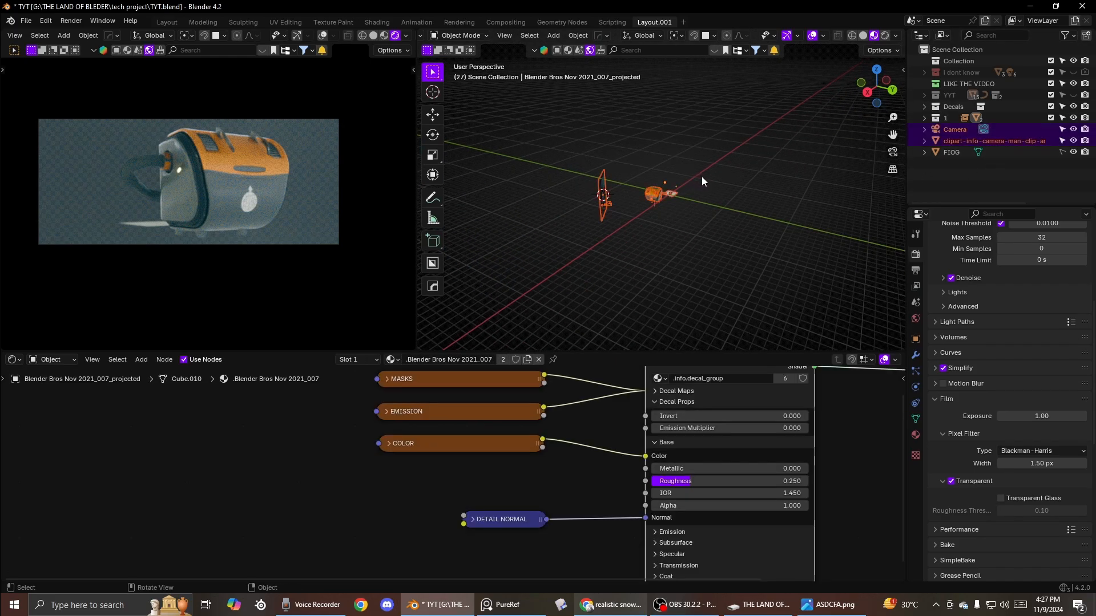
middle_drag(701, 176, 755, 149)
click(748, 216)
scroll(692, 260, up, 6)
scroll(123, 183, up, 3)
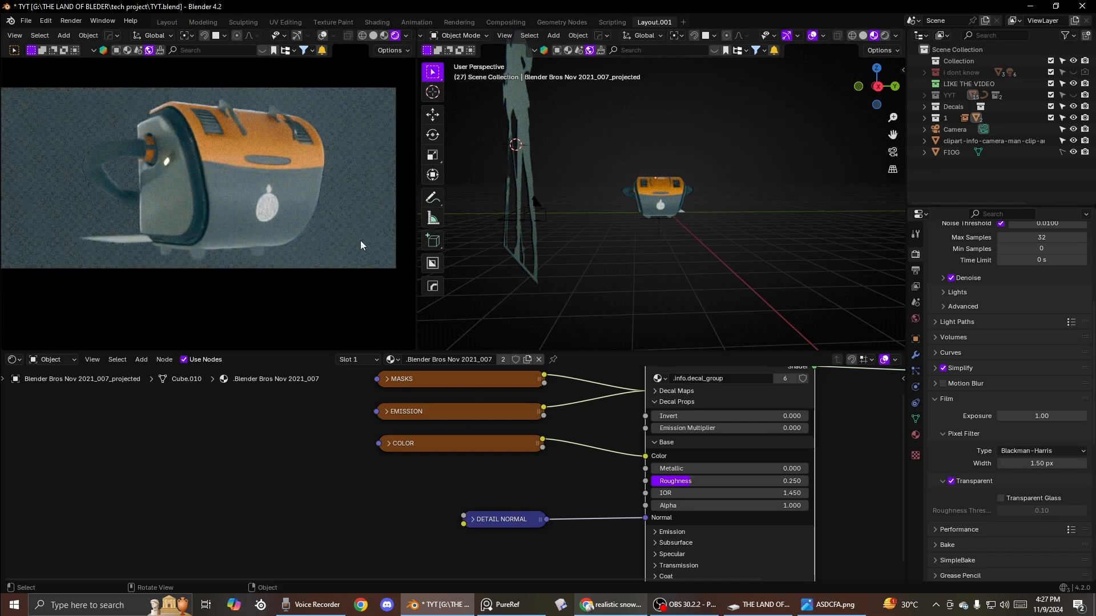
Step: Toggle the color management curves off and back on to compare their effect on the preview
scroll(1006, 438, down, 8)
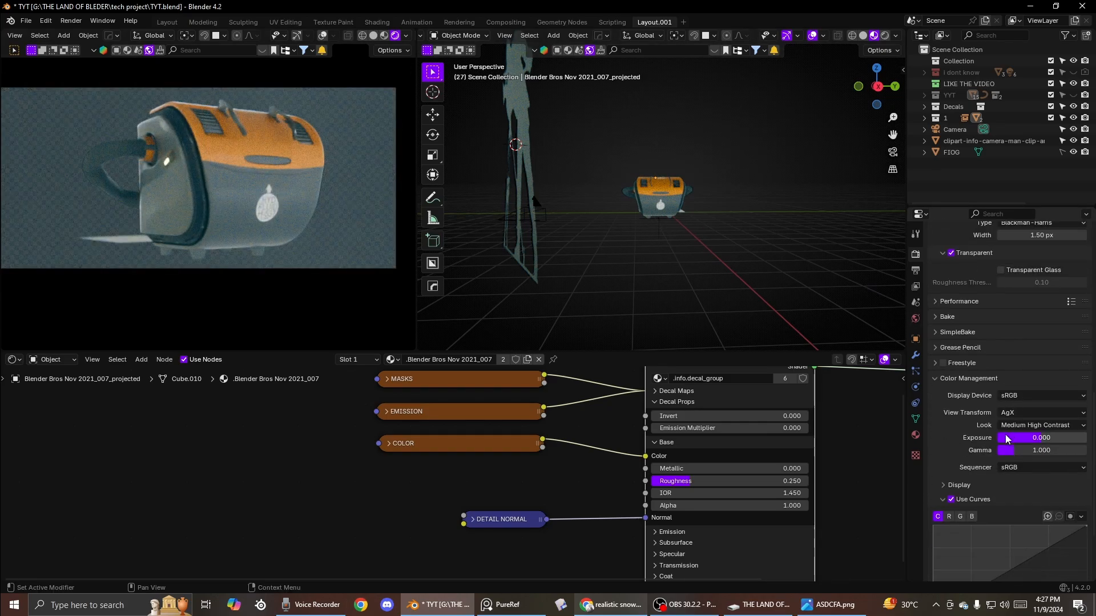
click(951, 499)
click(950, 499)
Step: Try a free trackball rotation of the device's parent empty to preview its other sides
middle_drag(762, 237, 712, 232)
scroll(617, 221, up, 3)
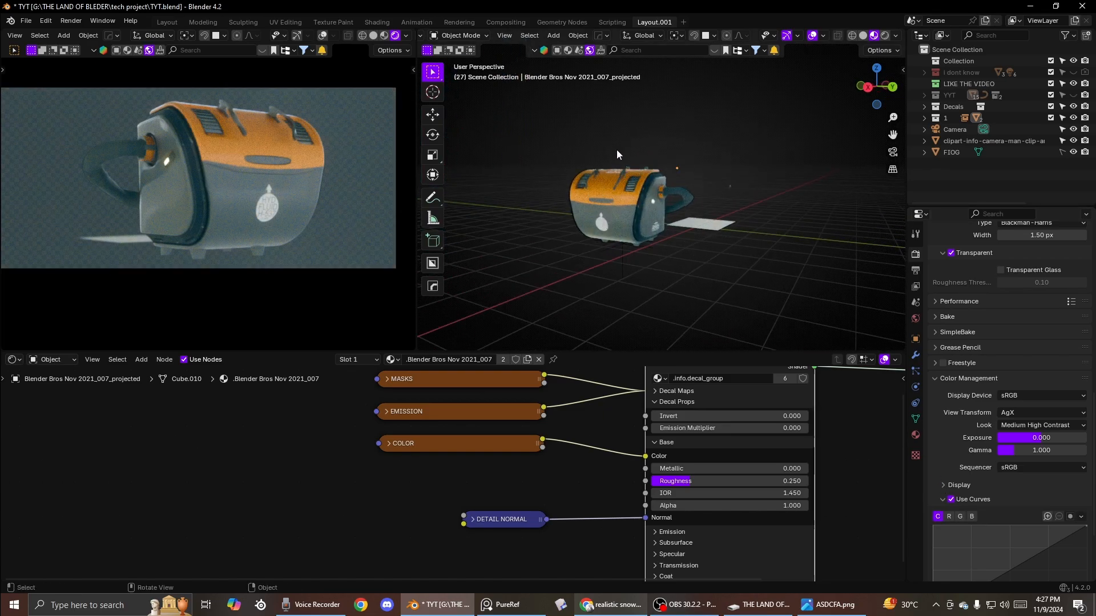
click(621, 221)
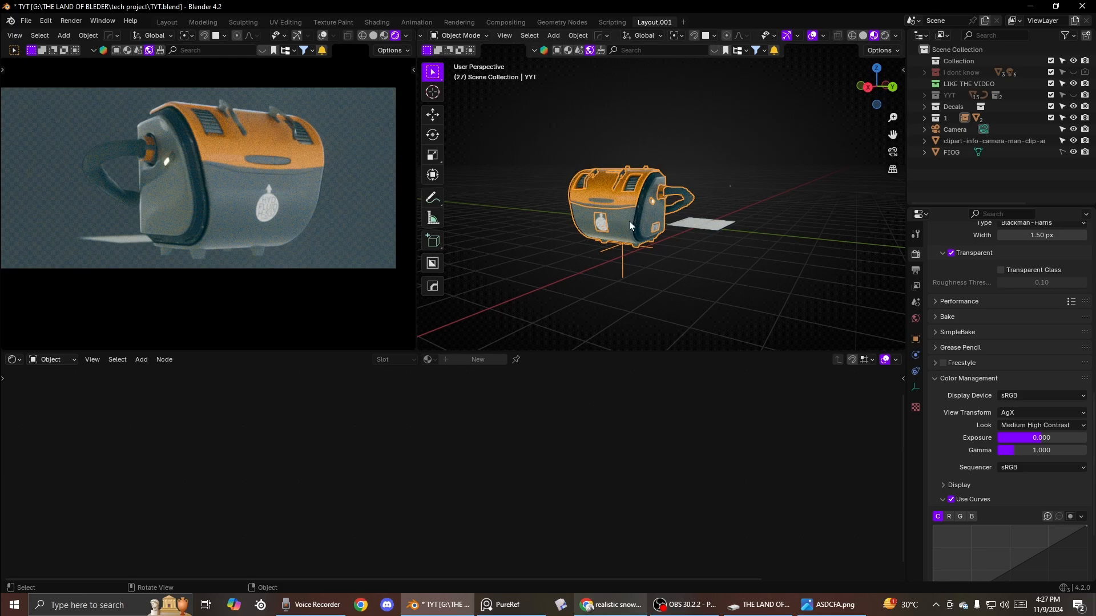
key(r)
key(r)
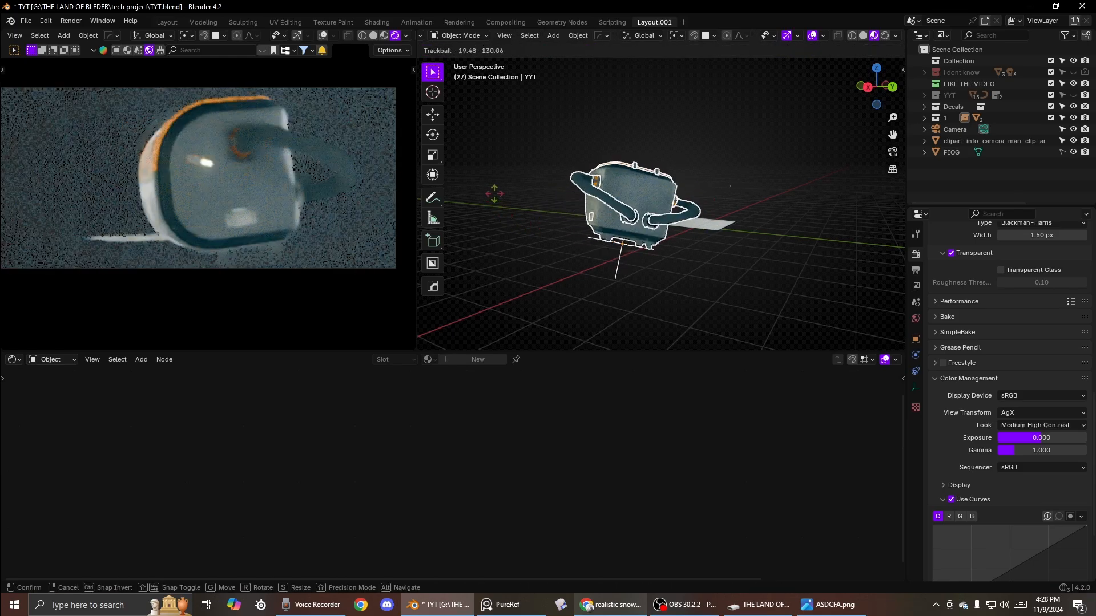
right_click(645, 146)
Step: Inspect the device, the small white plane, the camera and the cameraman silhouette from several angles
scroll(646, 146, down, 3)
middle_drag(647, 147, 721, 204)
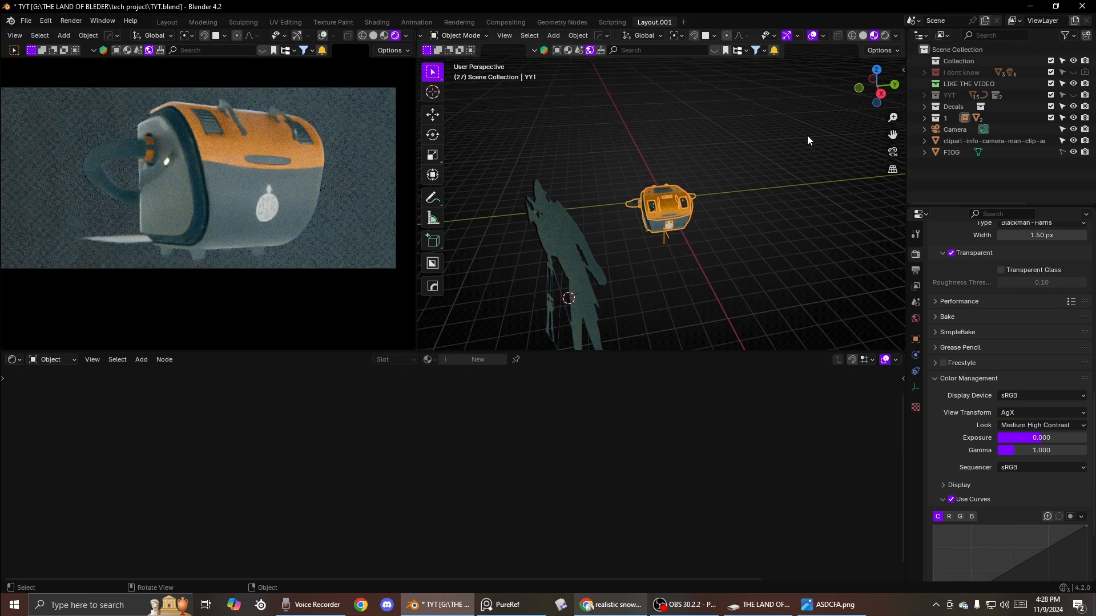
middle_drag(807, 140, 494, 238)
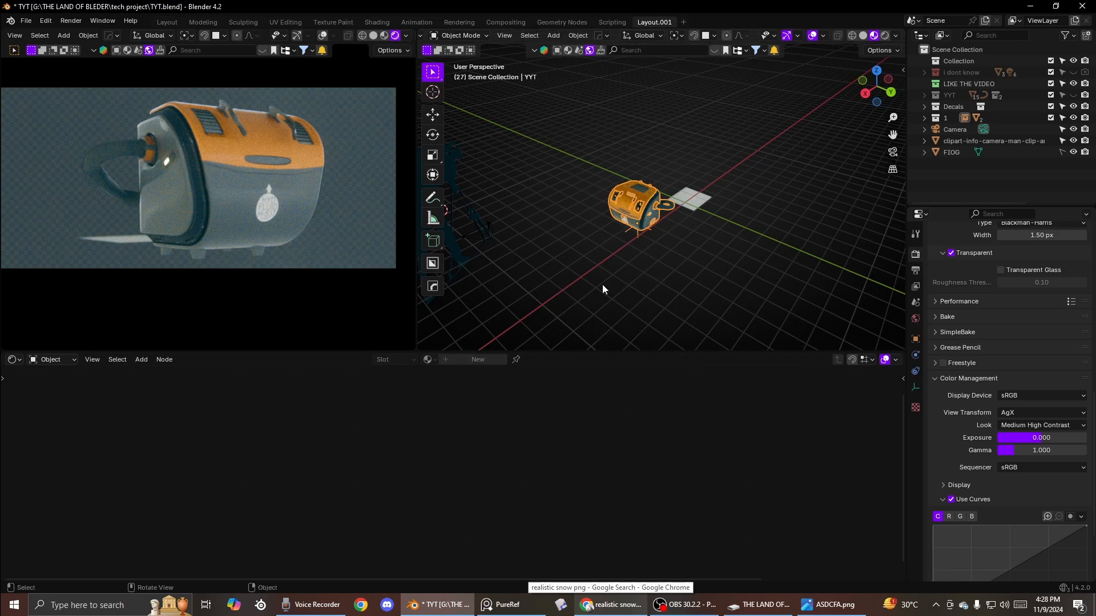
middle_drag(694, 271, 565, 261)
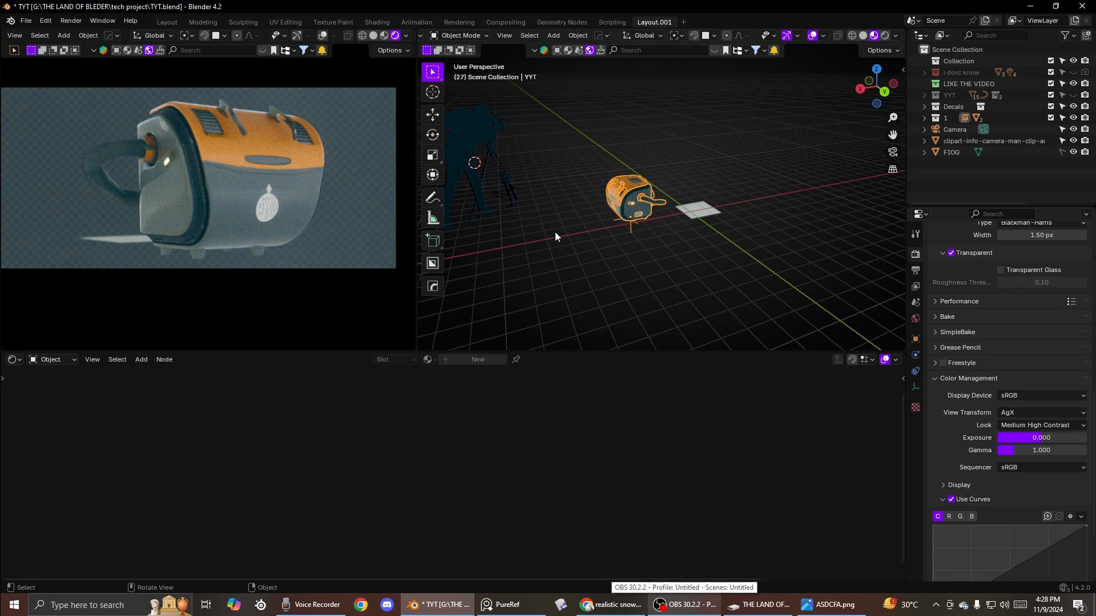
middle_drag(578, 169, 557, 194)
scroll(679, 192, up, 3)
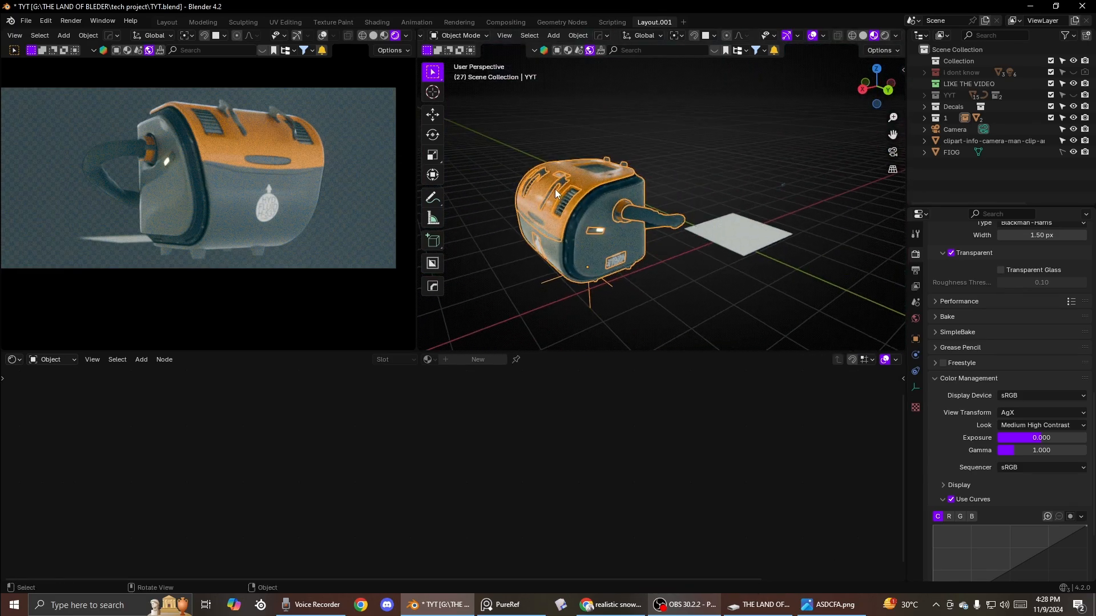
scroll(503, 231, down, 2)
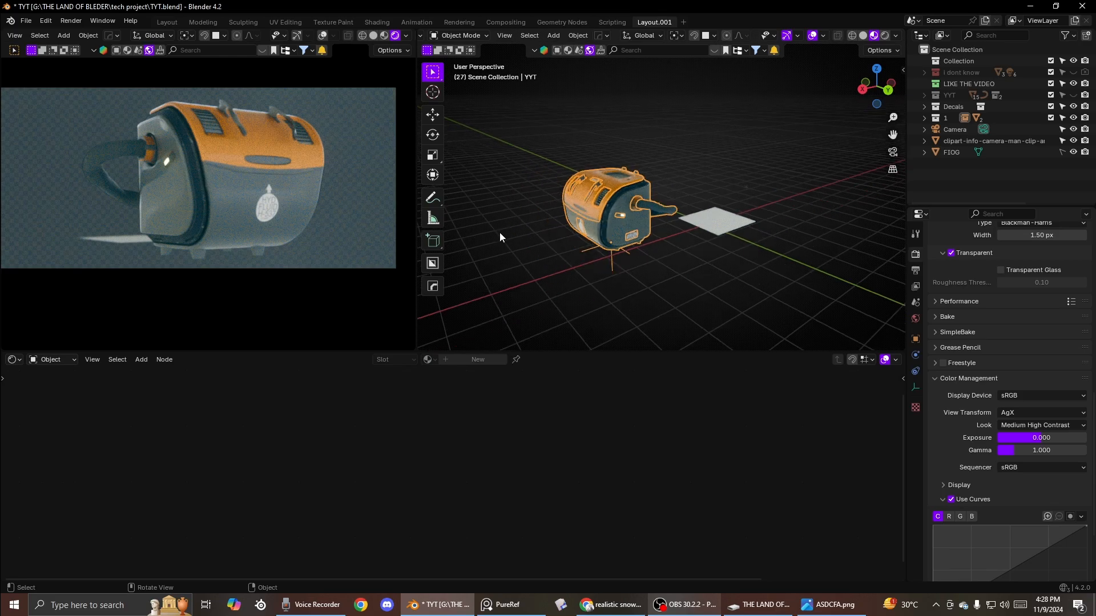
middle_drag(540, 232, 558, 235)
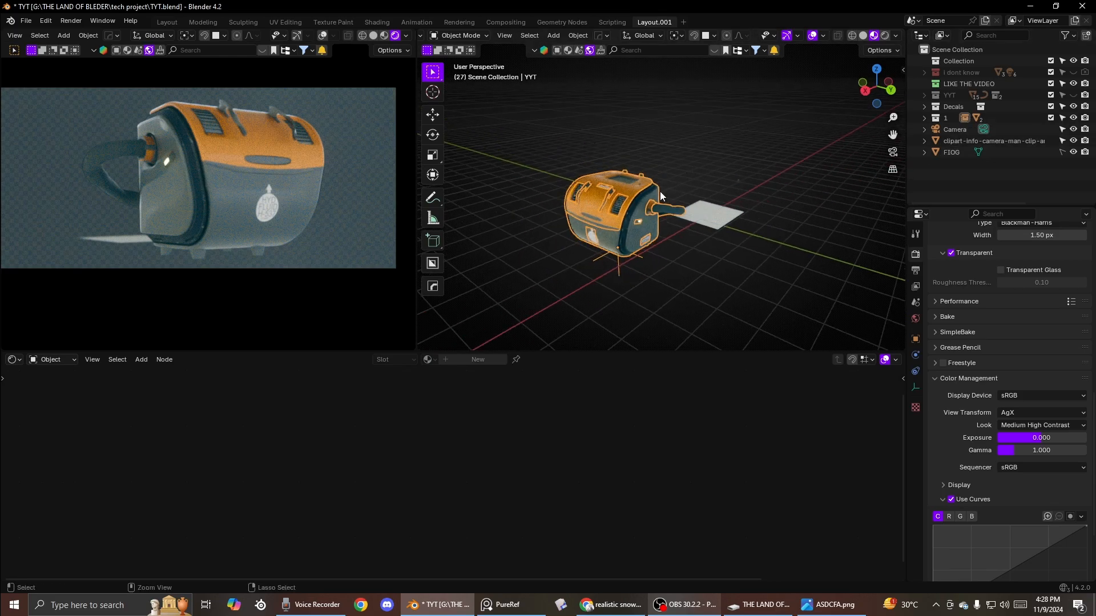
ctrl+click(679, 205)
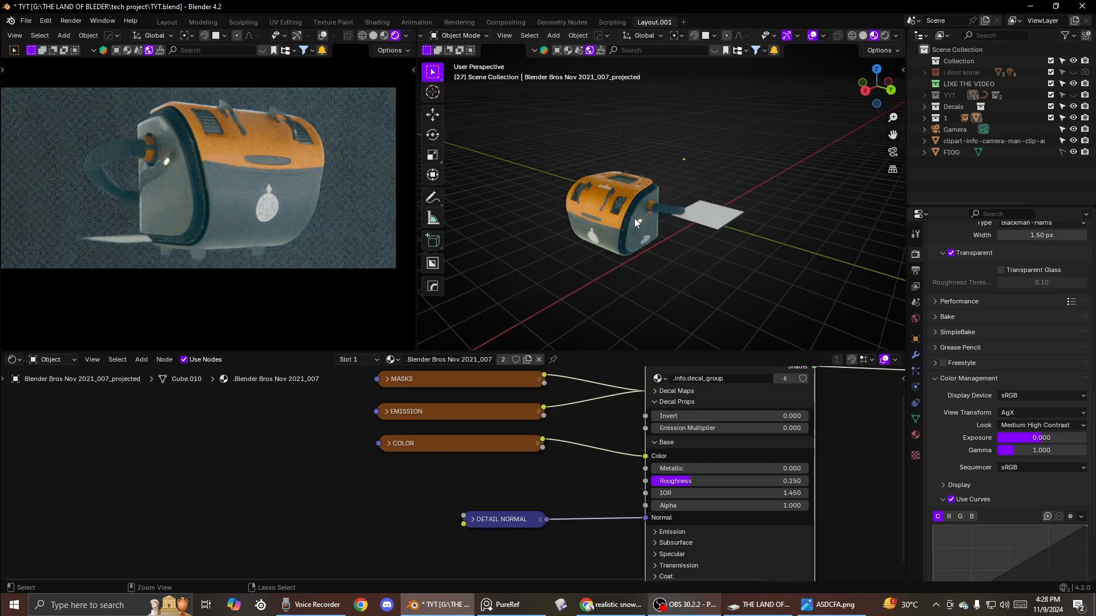
scroll(635, 218, down, 3)
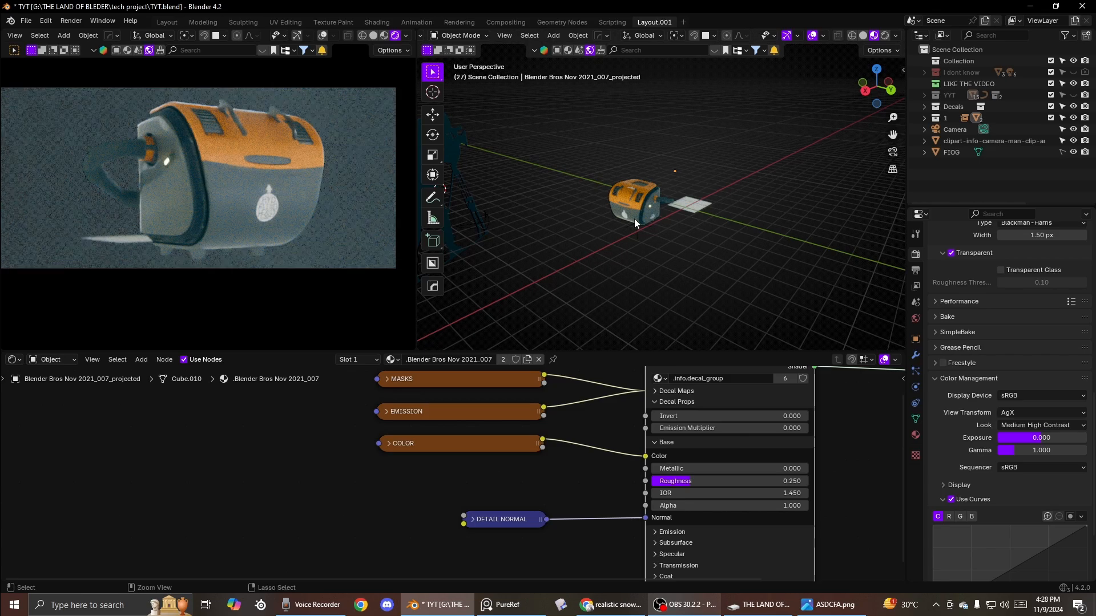
click(699, 201)
key(a)
middle_drag(637, 200, 671, 200)
scroll(671, 199, down, 2)
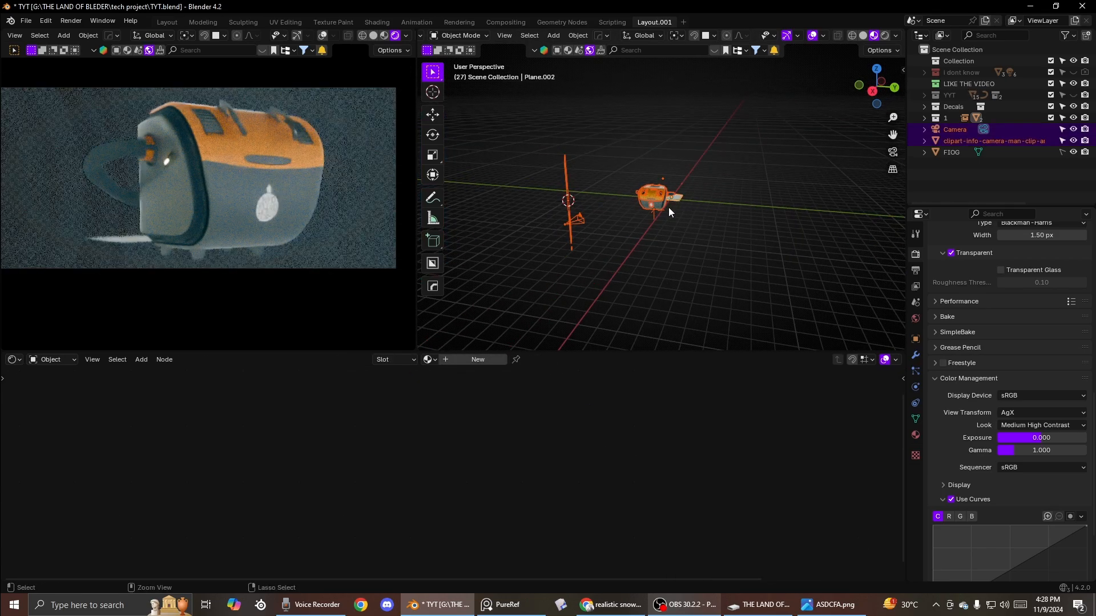
Step: Toggle the visibility of the "i dont know" collection to compare the device with and without its surroundings
key(ctrl+z)
alt+drag(669, 207, 646, 225)
scroll(646, 225, up, 2)
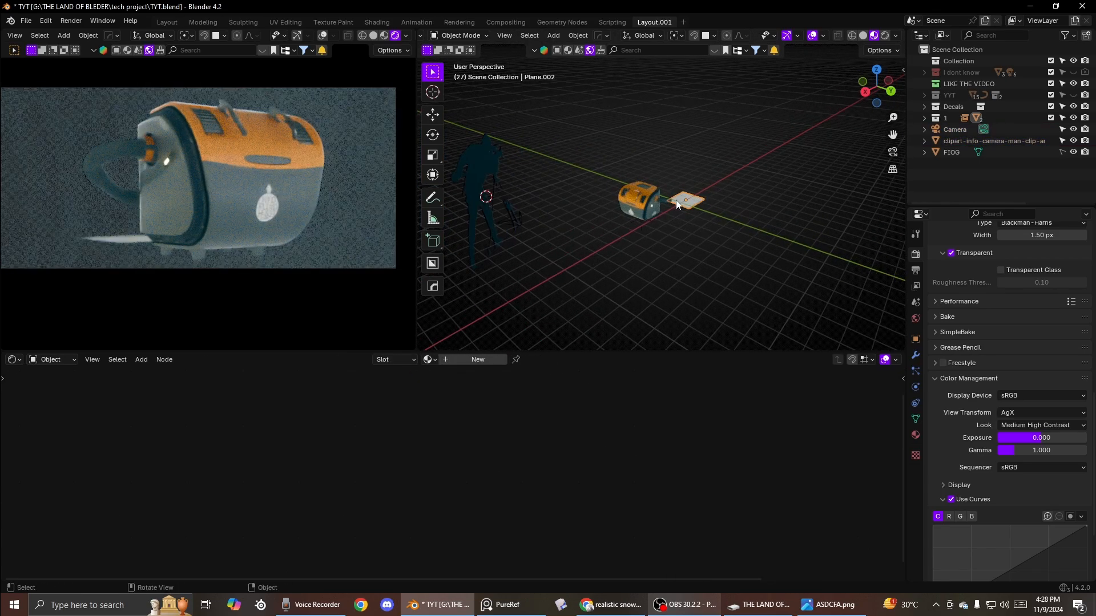
scroll(646, 224, up, 5)
click(1073, 72)
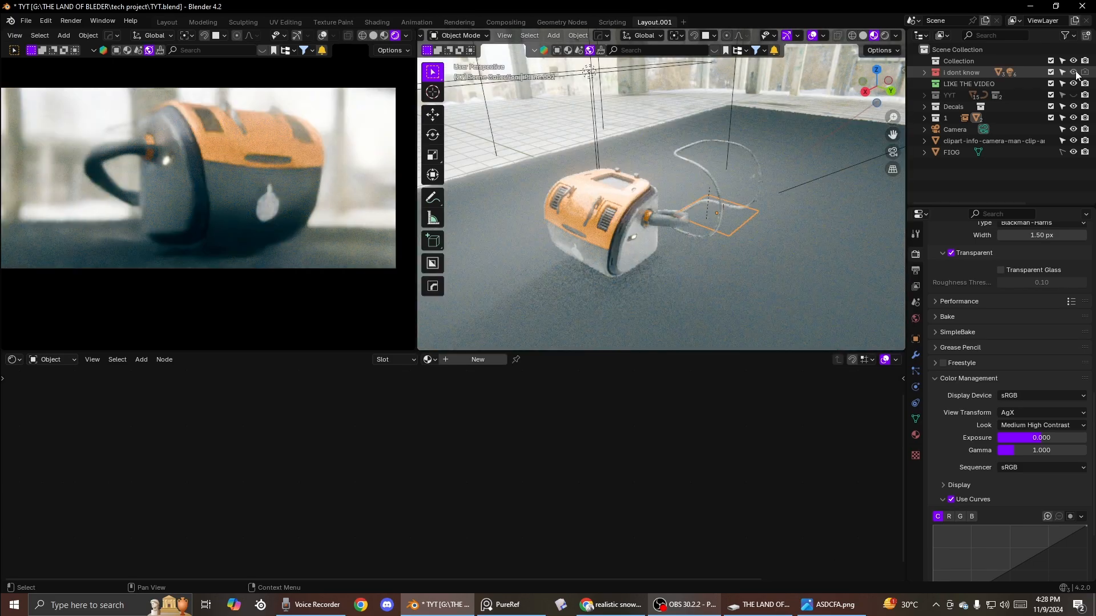
click(1073, 72)
Step: Undo the recent changes back to the environment sphere with emission strength 0.200 and the transparent background off
key(ctrl+z)
key(ctrl+z)
key(ctrl+z)
key(ctrl+z)
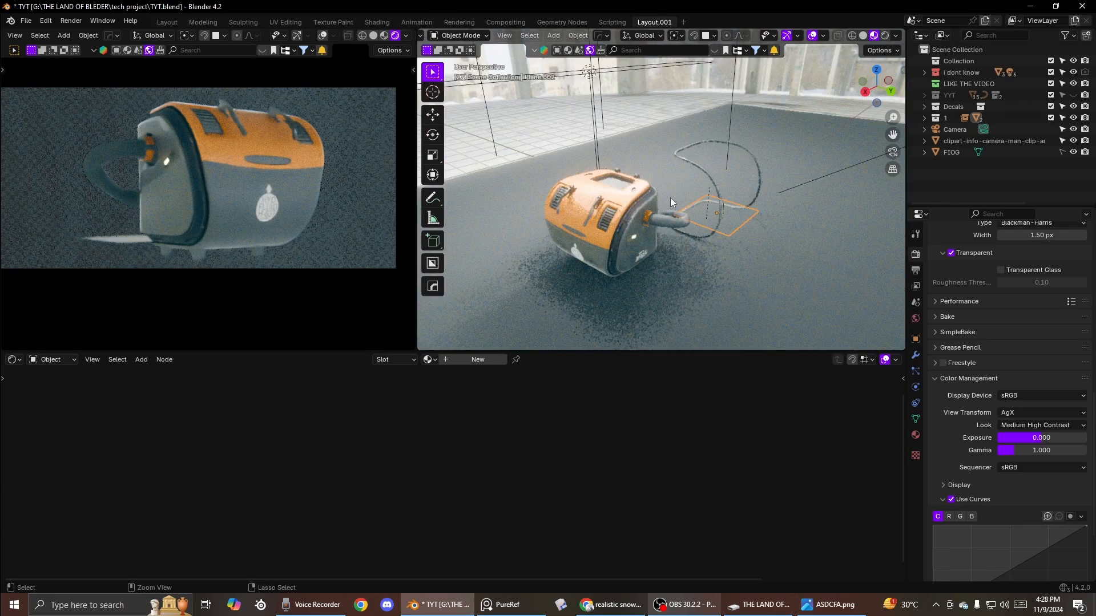
scroll(667, 197, down, 4)
middle_drag(666, 190, 772, 193)
key(ctrl+z)
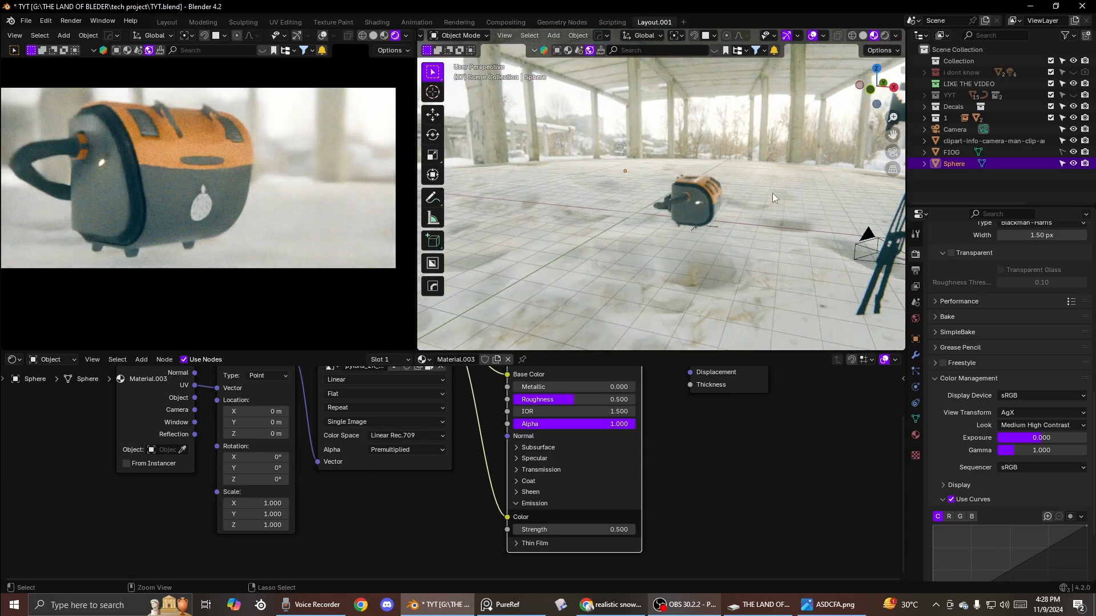
key(ctrl+z)
Step: Connect the pylons image texture's Color output directly to the Material Output's Surface in the sphere's material, and check the surroundings
scroll(585, 193, down, 8)
scroll(590, 195, down, 4)
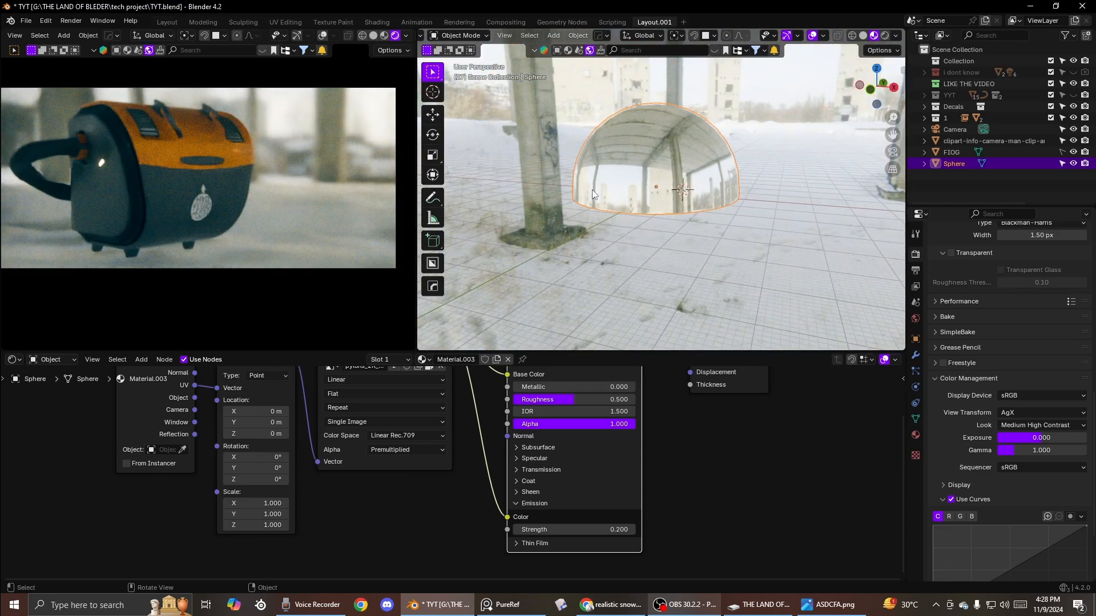
middle_drag(592, 189, 642, 149)
scroll(645, 213, down, 7)
scroll(684, 204, up, 4)
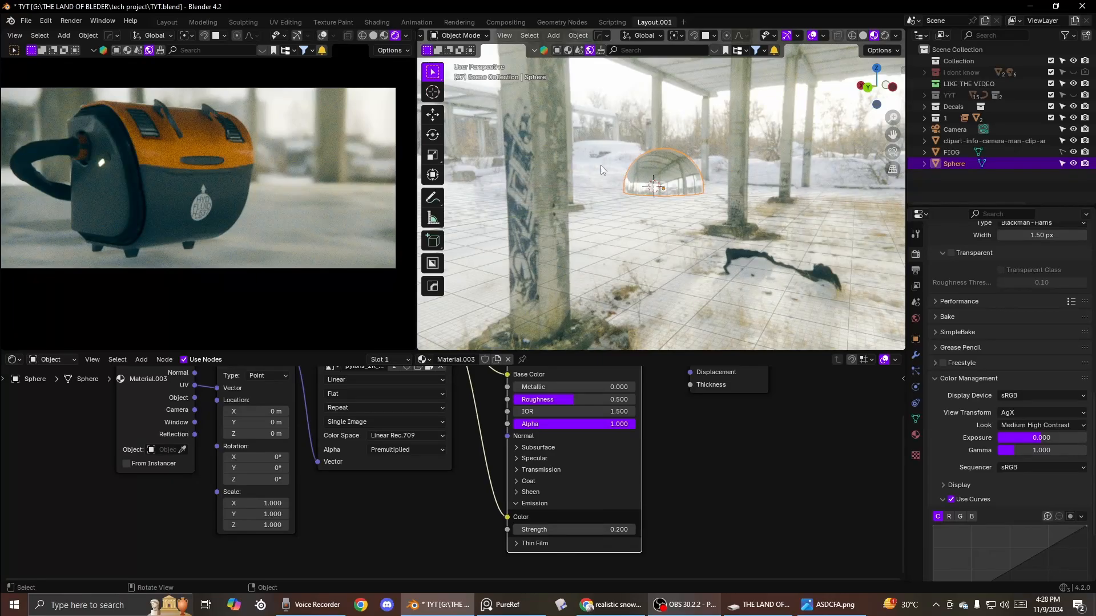
middle_drag(580, 429, 534, 520)
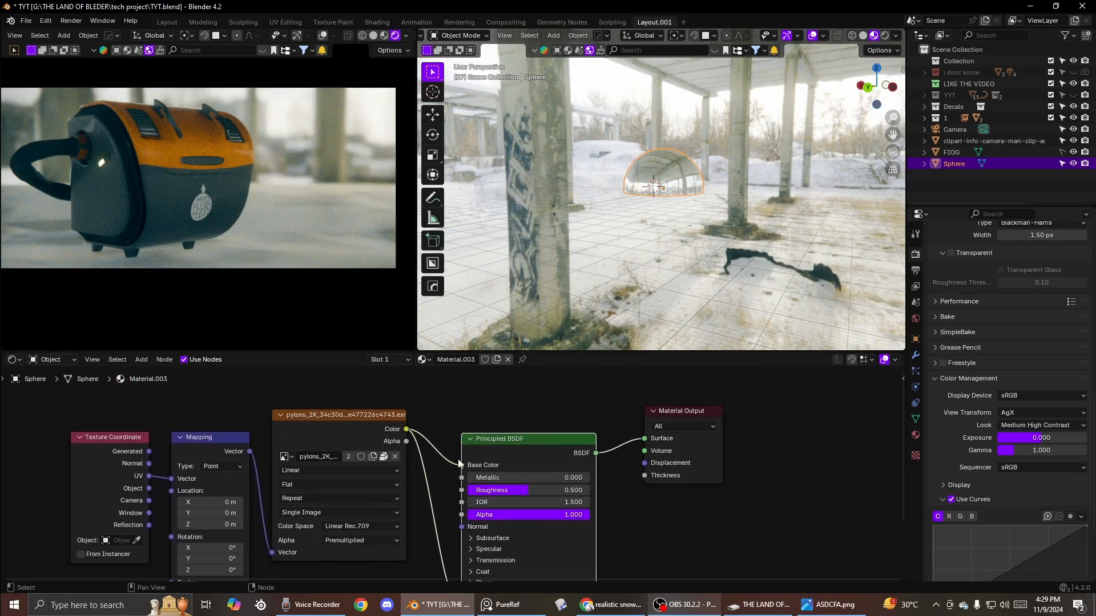
drag(406, 430, 655, 442)
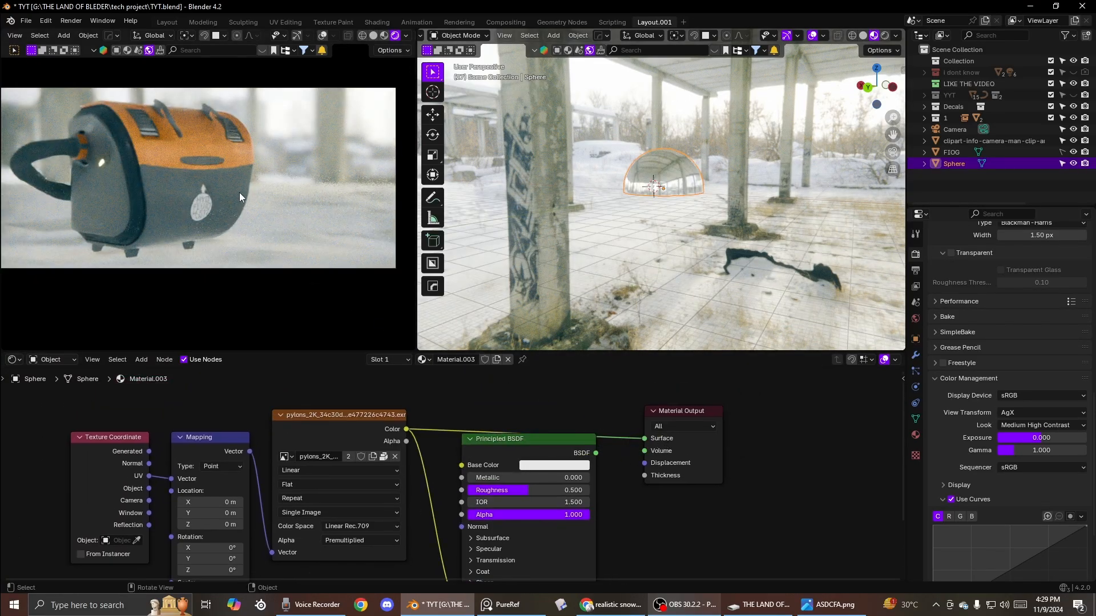
middle_drag(700, 184, 436, 214)
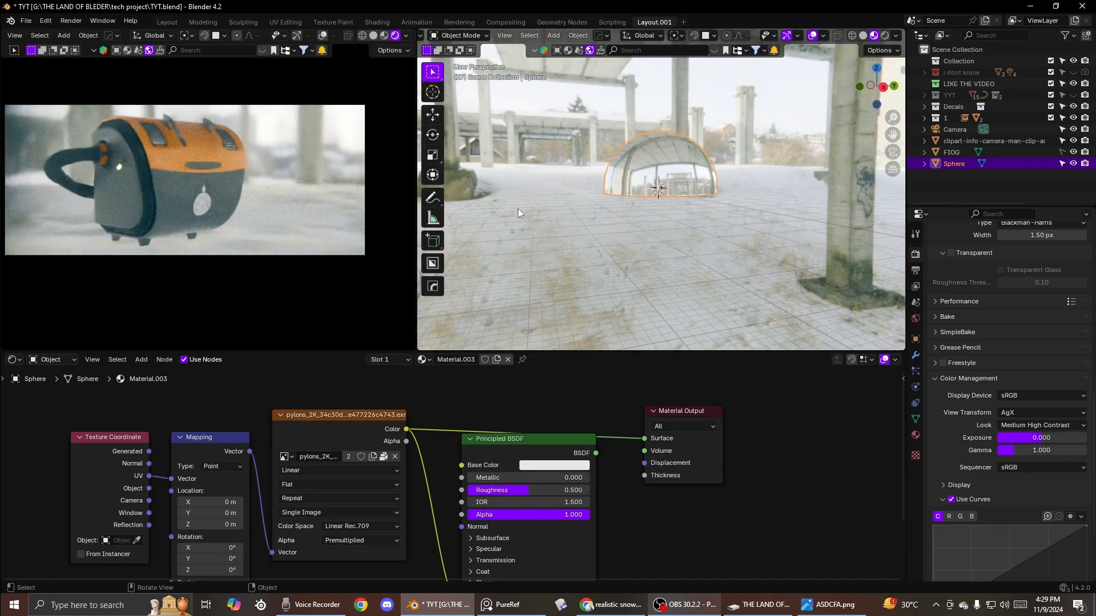
middle_drag(558, 201, 581, 239)
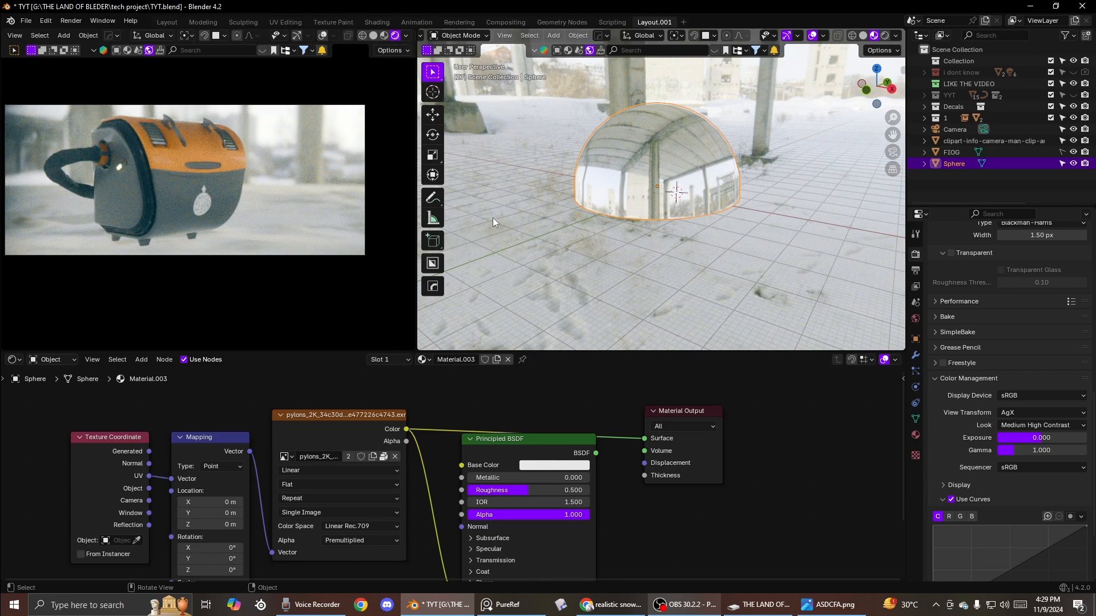
Step: Switch to Chrome, open a window with another profile and load the bookmarked ArtStation portfolio
click(736, 604)
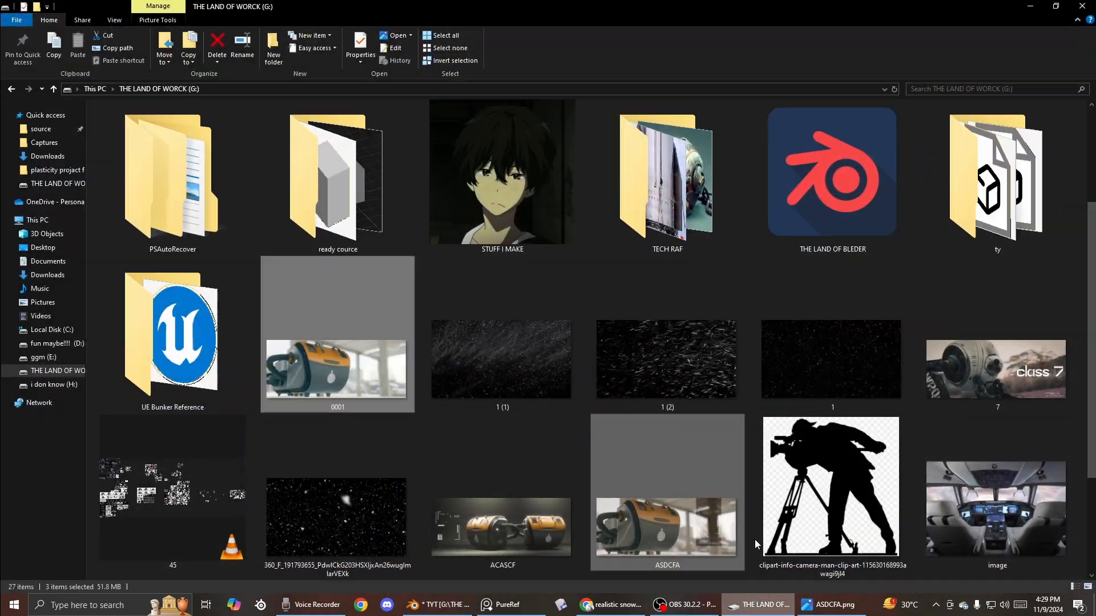
click(609, 604)
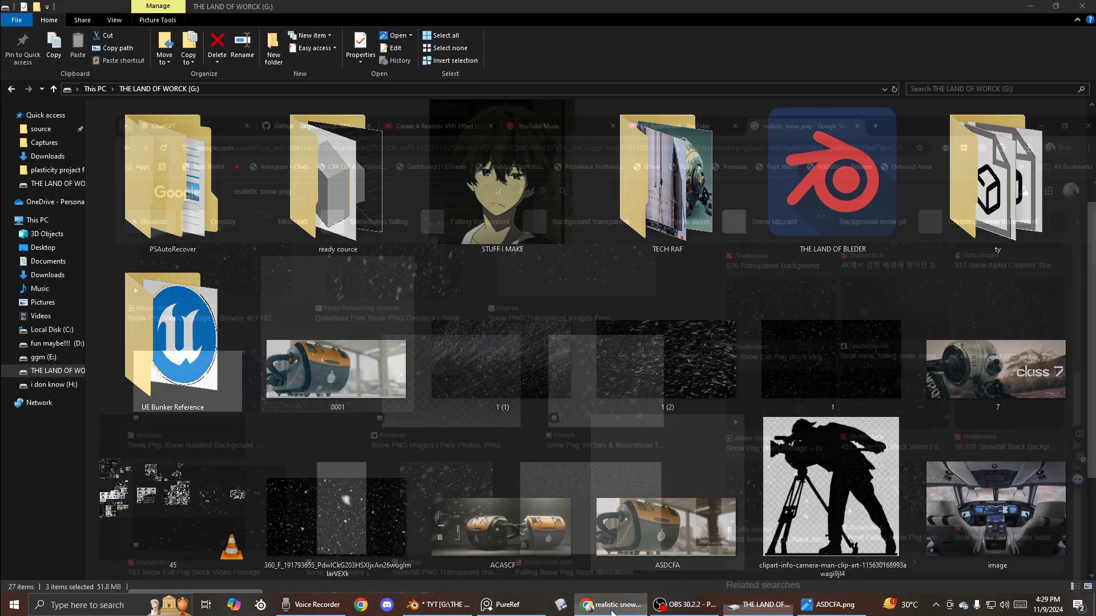
click(1044, 35)
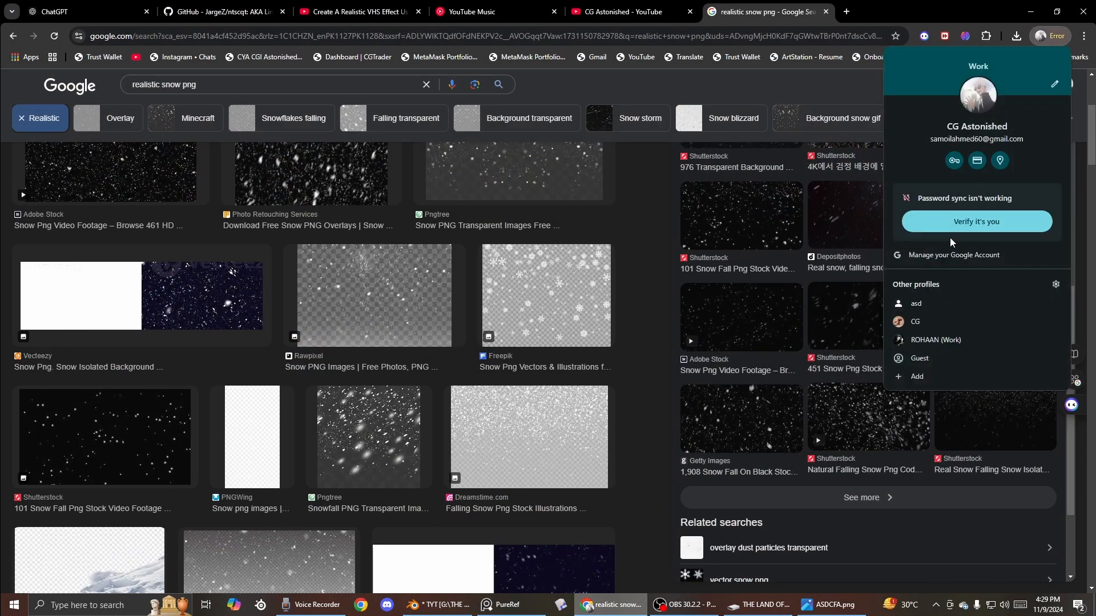
click(909, 334)
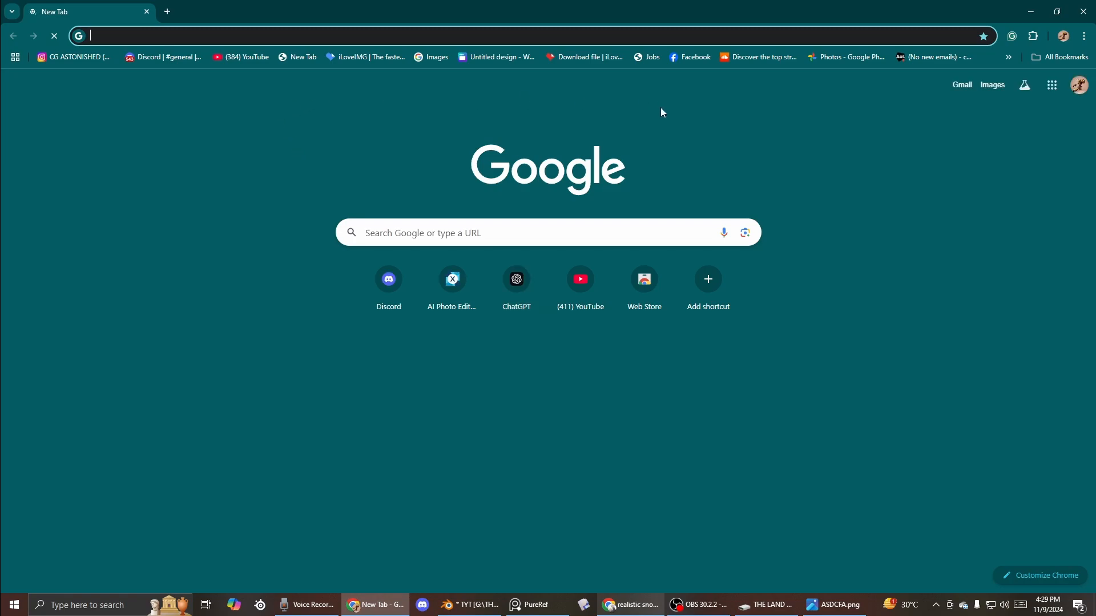
click(1055, 60)
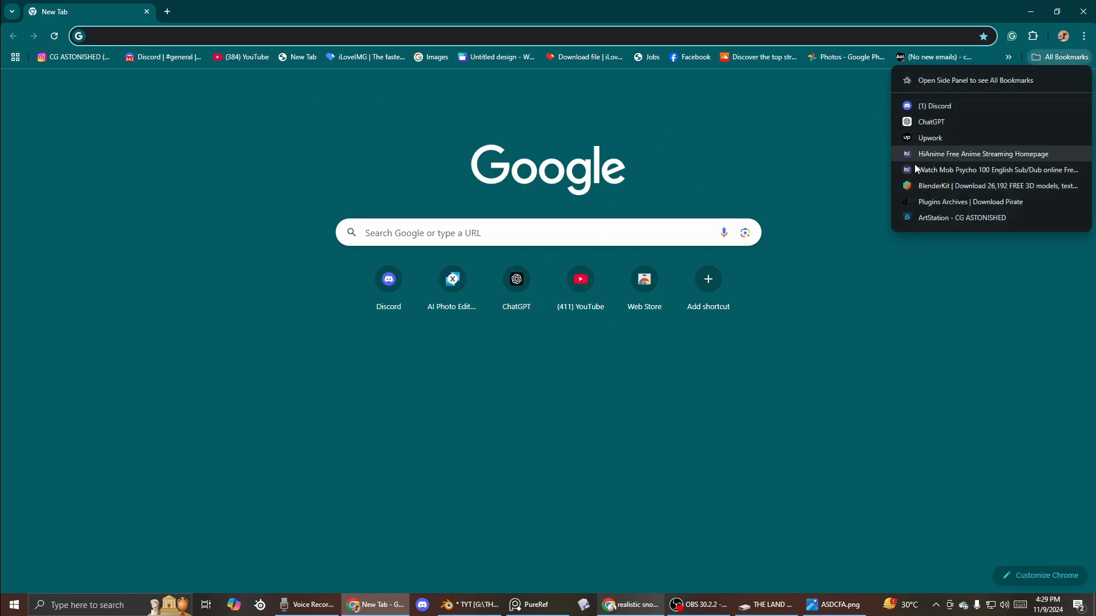
click(936, 218)
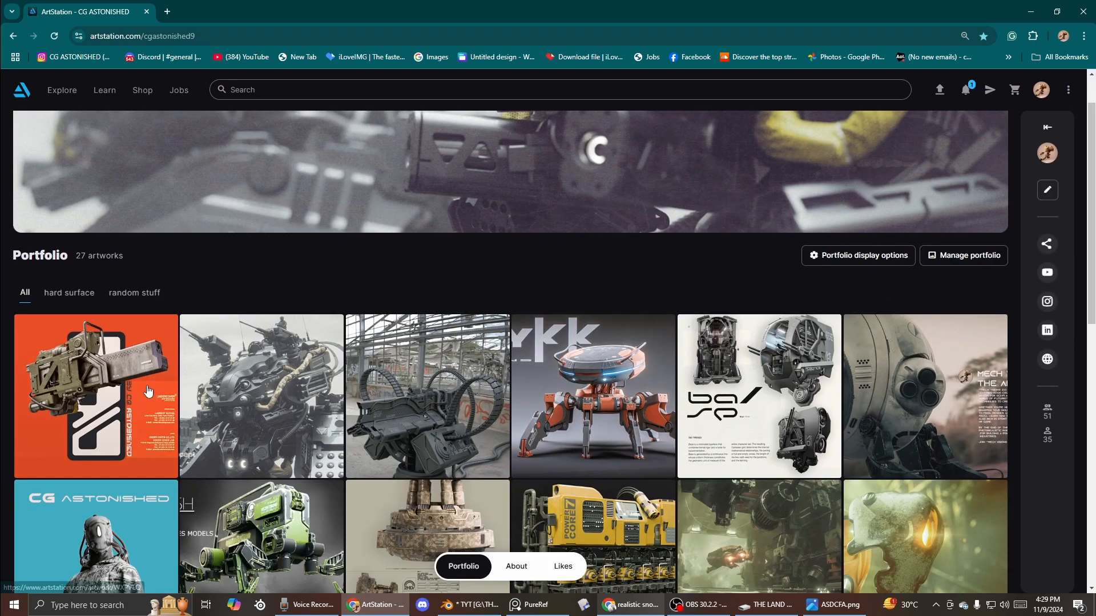
Step: Open the "E-2420: Futuristic Mecha Concept" project and examine its mech renders and cockpit viewport image
click(230, 378)
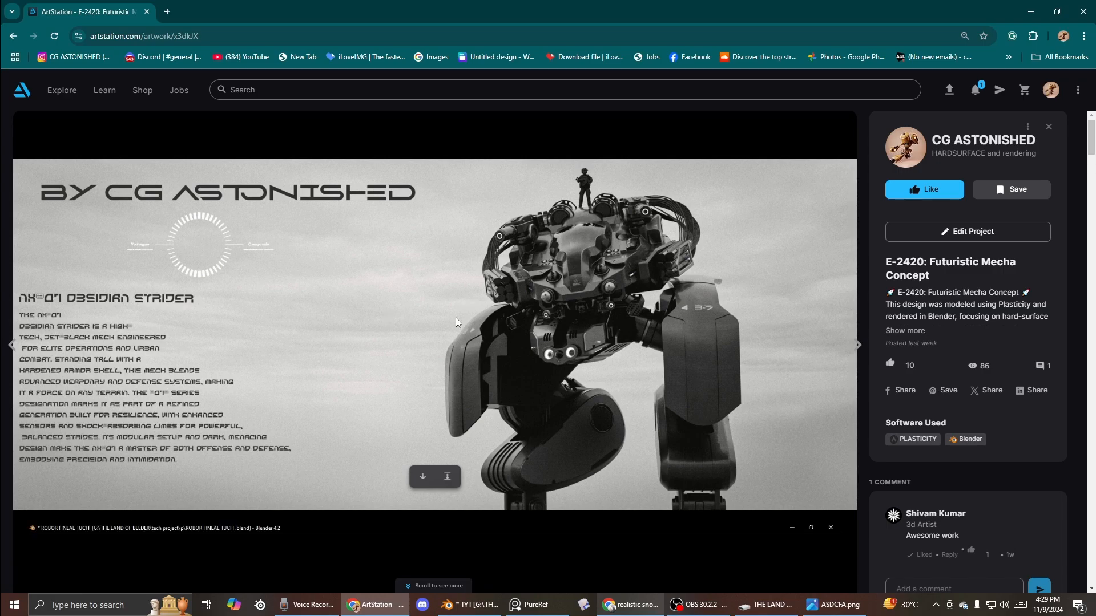
scroll(457, 317, down, 8)
scroll(522, 288, down, 4)
scroll(437, 360, down, 1)
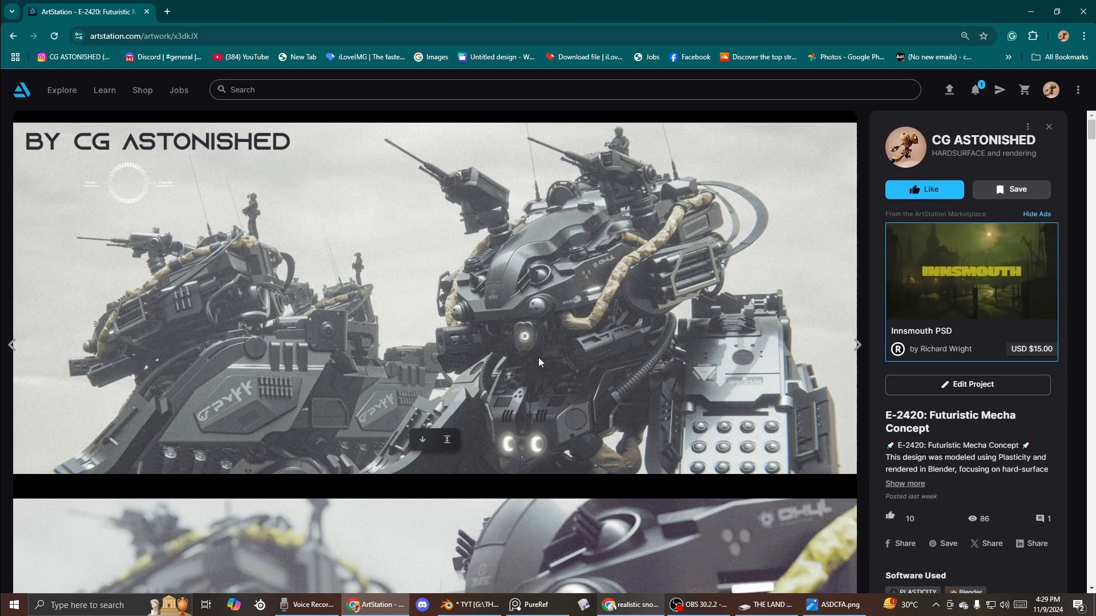
scroll(692, 418, down, 8)
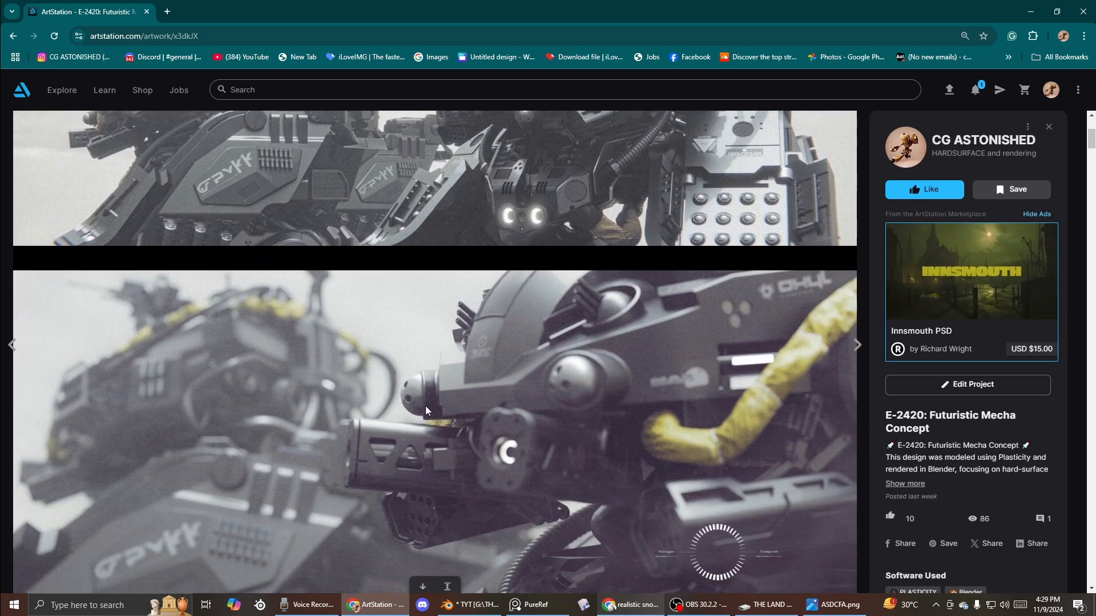
scroll(403, 357, down, 8)
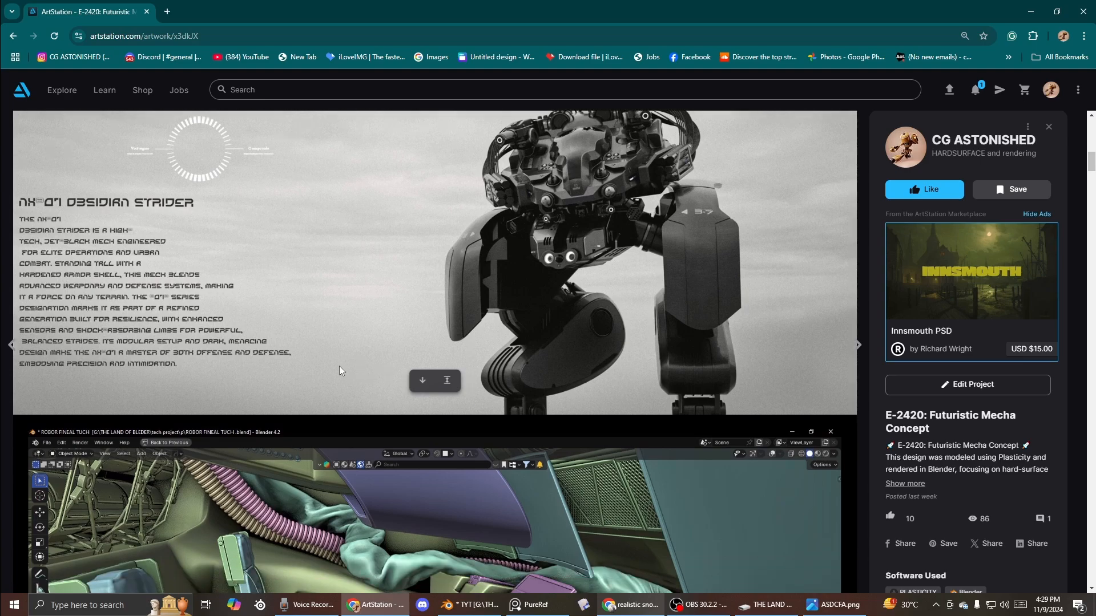
scroll(402, 378, down, 2)
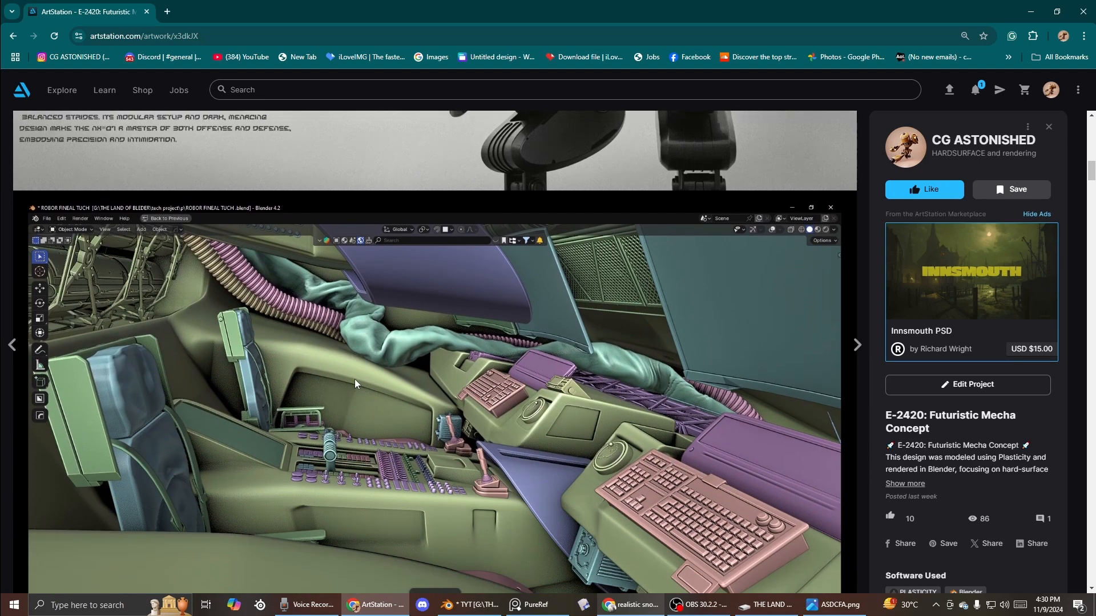
scroll(366, 380, up, 4)
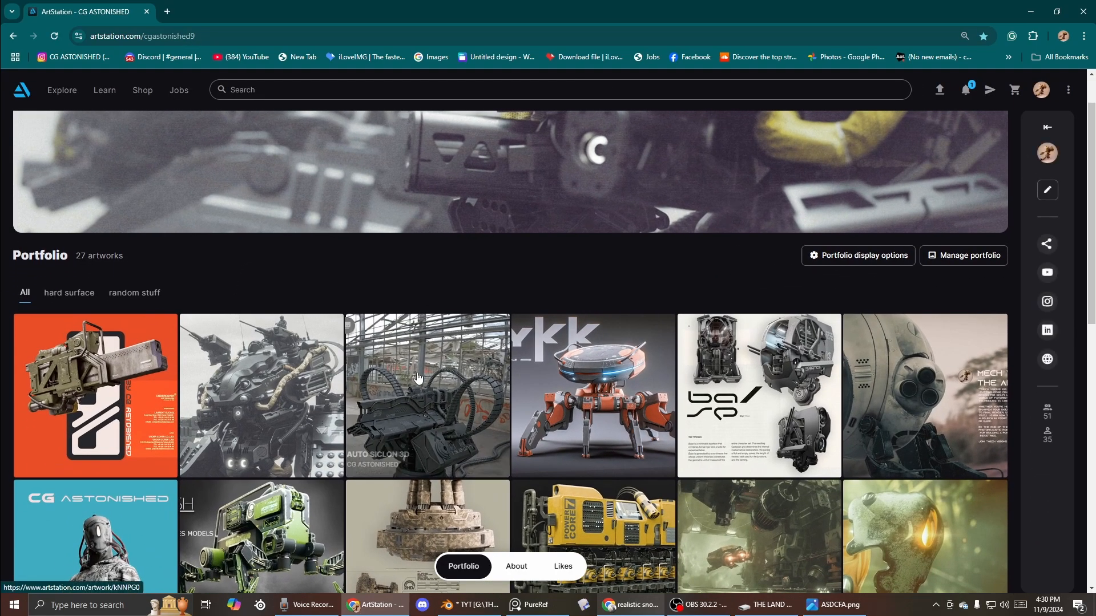
Step: Open the "AUTO SICLON 3D" project and examine how its turret is composited into the dark studio and greenhouse renders
click(410, 372)
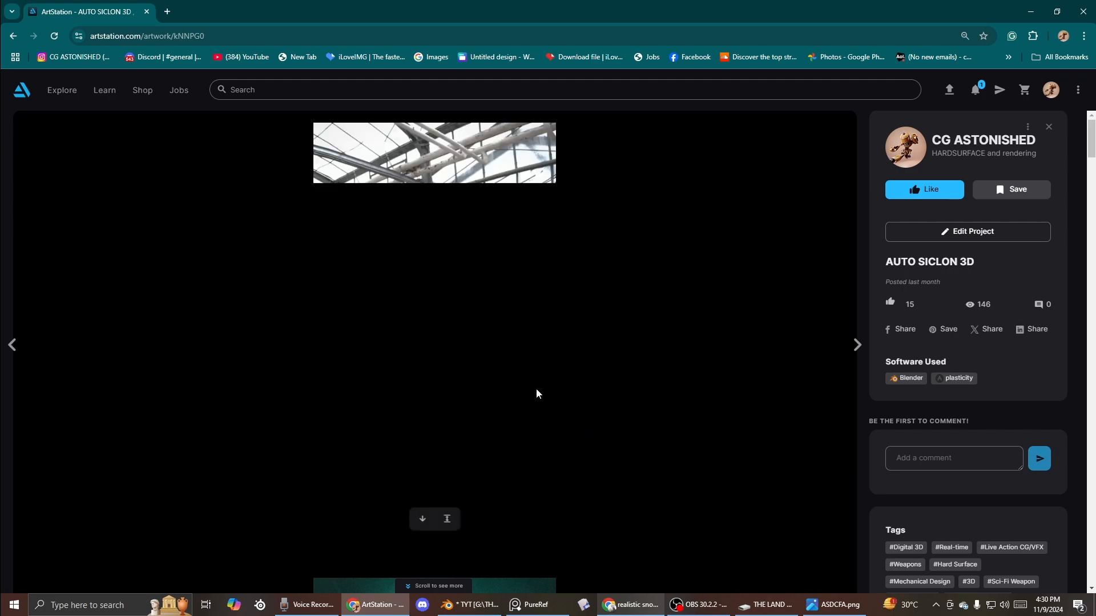
scroll(458, 356, down, 8)
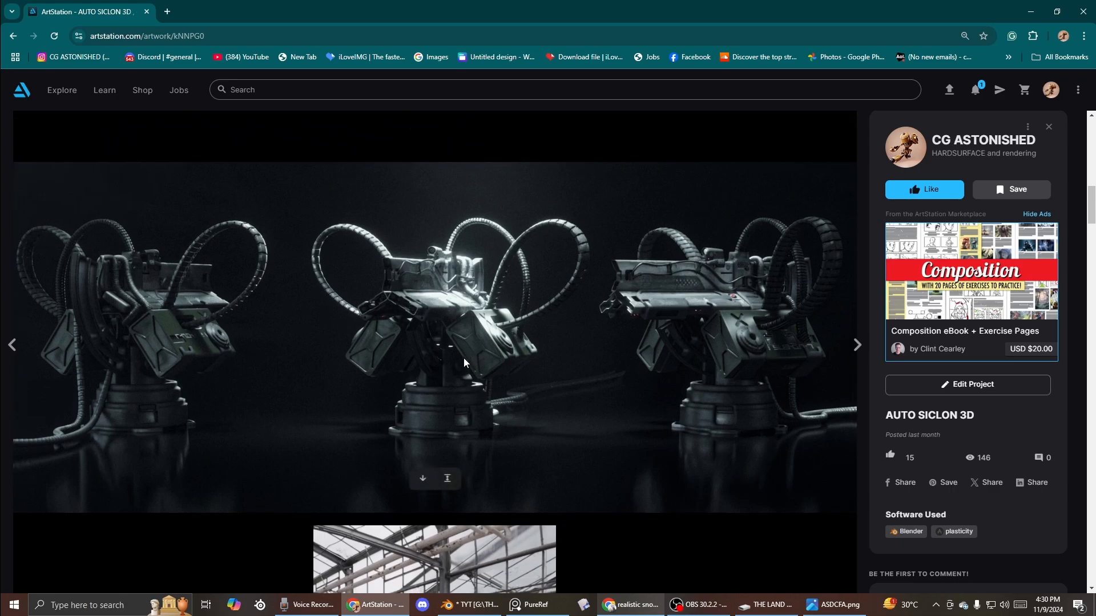
scroll(463, 358, down, 4)
scroll(461, 358, down, 4)
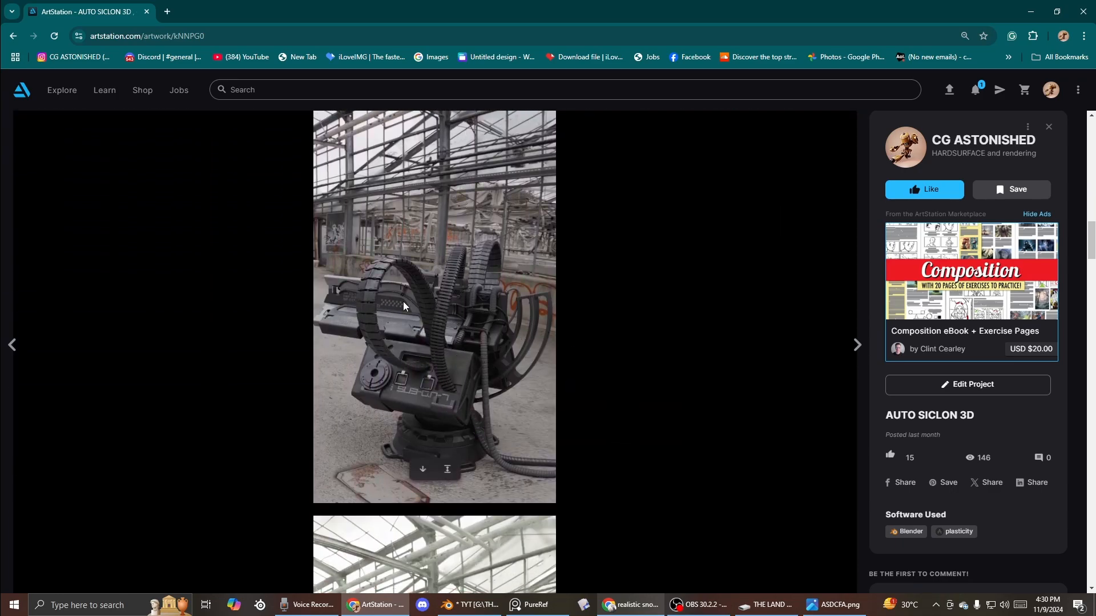
scroll(480, 314, down, 2)
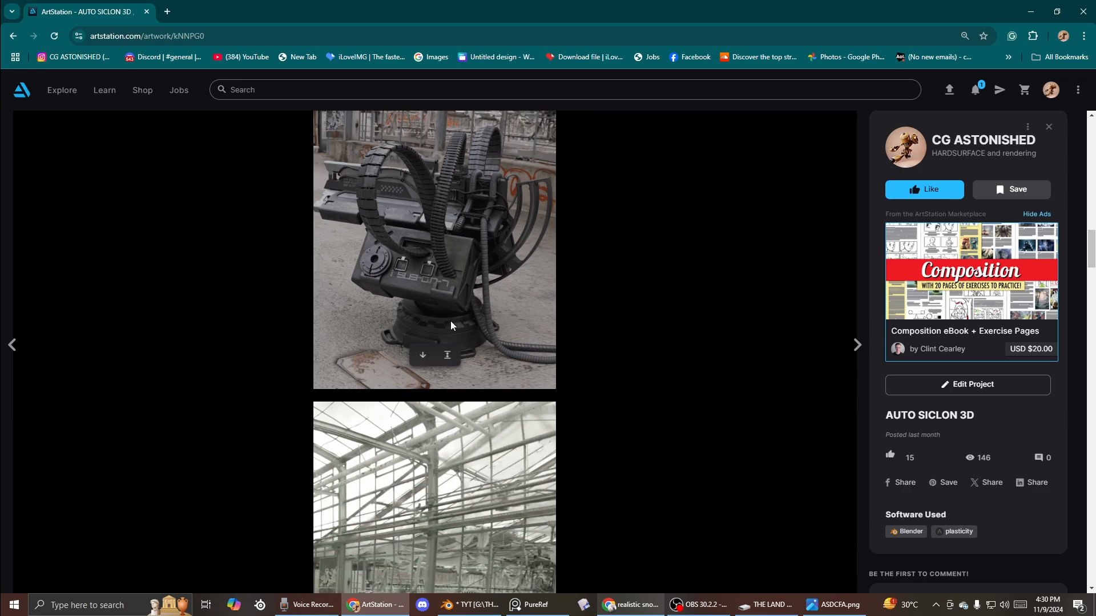
scroll(451, 321, up, 3)
scroll(431, 344, down, 8)
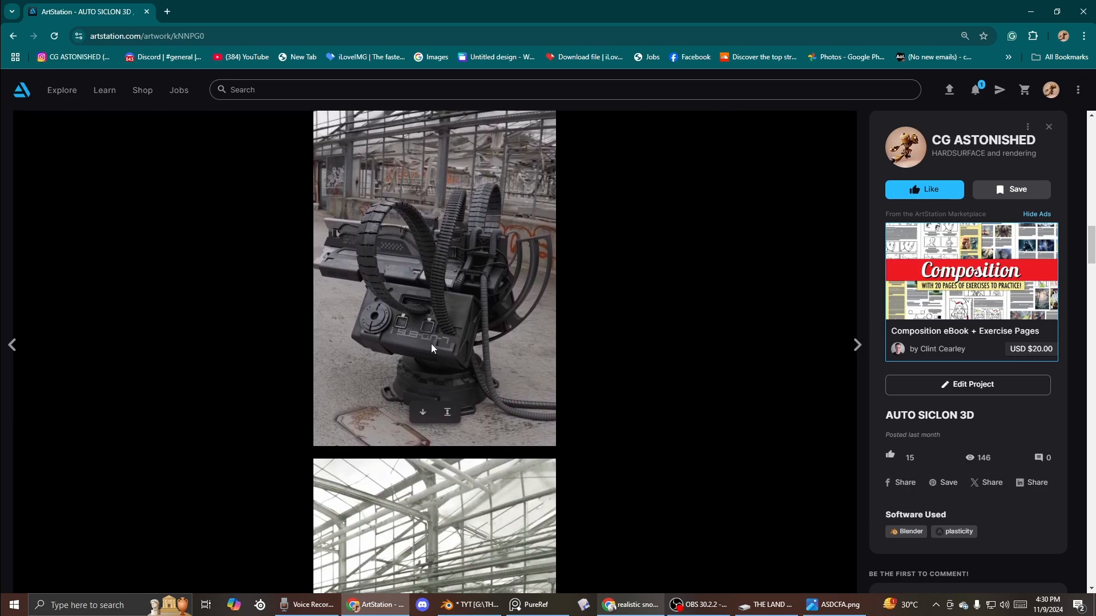
scroll(433, 331, up, 1)
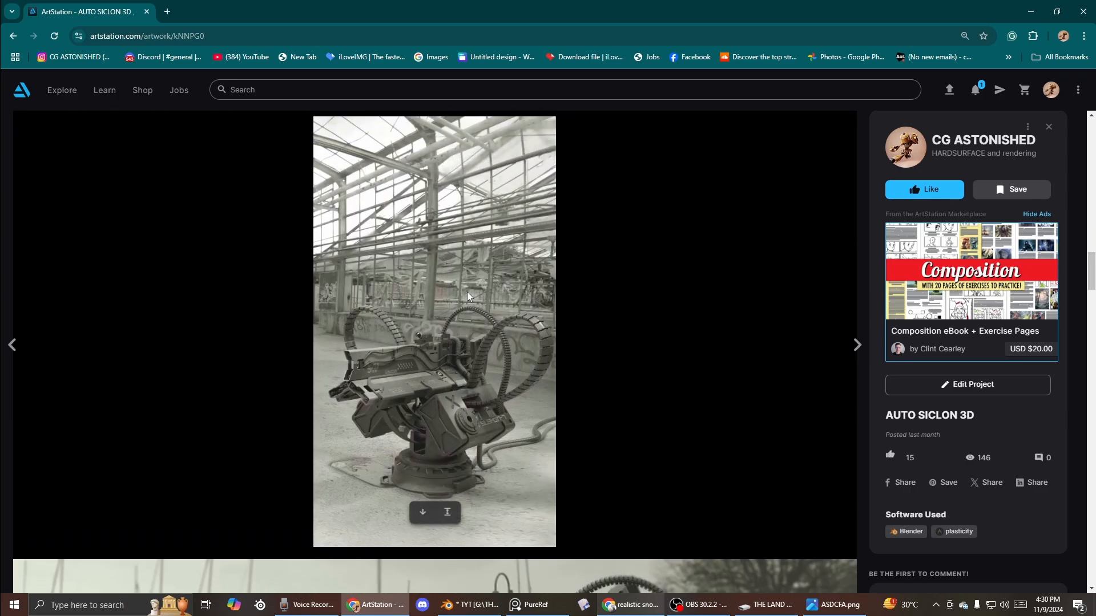
scroll(389, 450, up, 1)
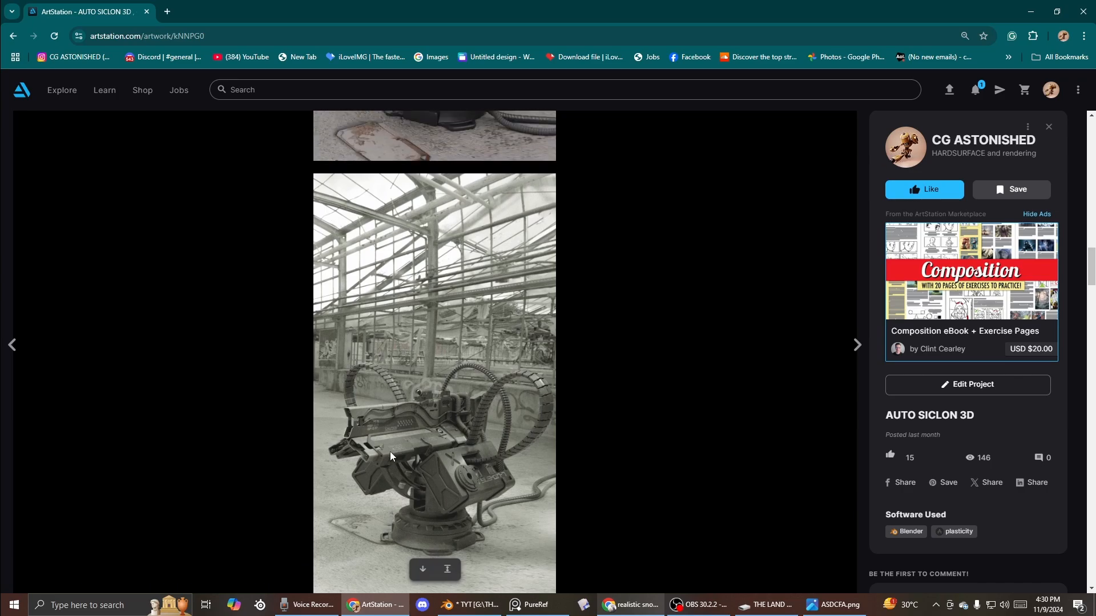
scroll(375, 432, down, 1)
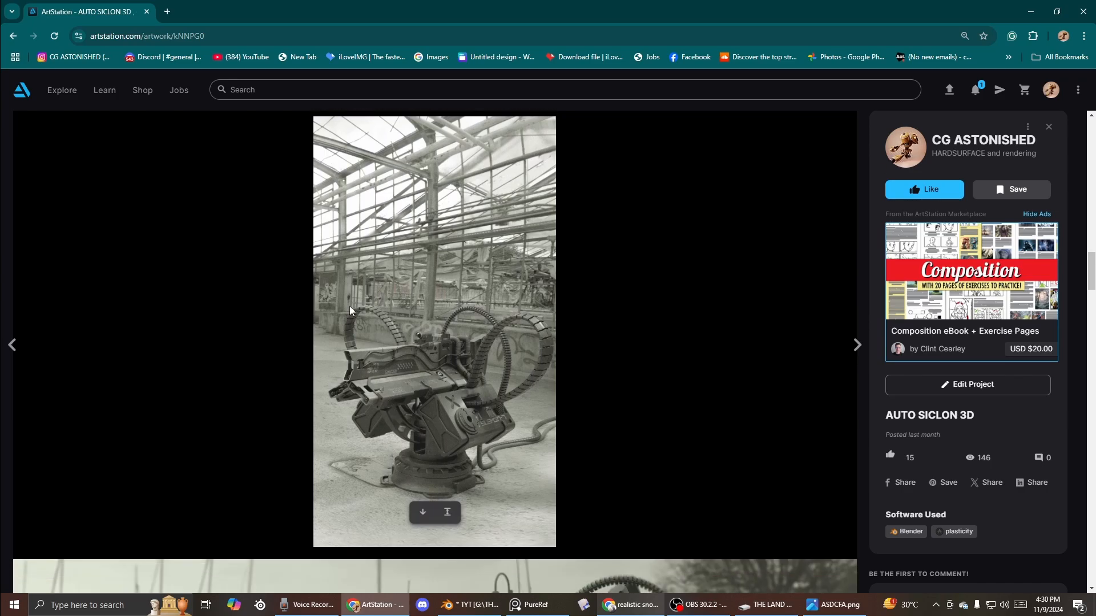
Step: Examine the turret's harbour renders and Blender viewport images further down the "AUTO SICLON 3D" project
scroll(349, 309, down, 6)
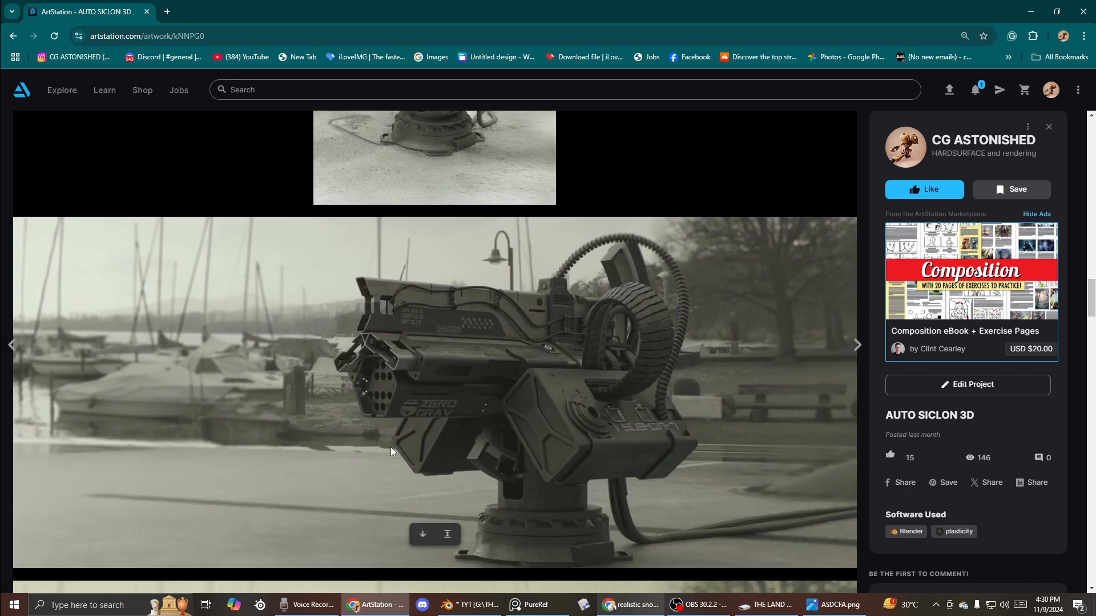
scroll(446, 353, down, 3)
scroll(478, 363, down, 3)
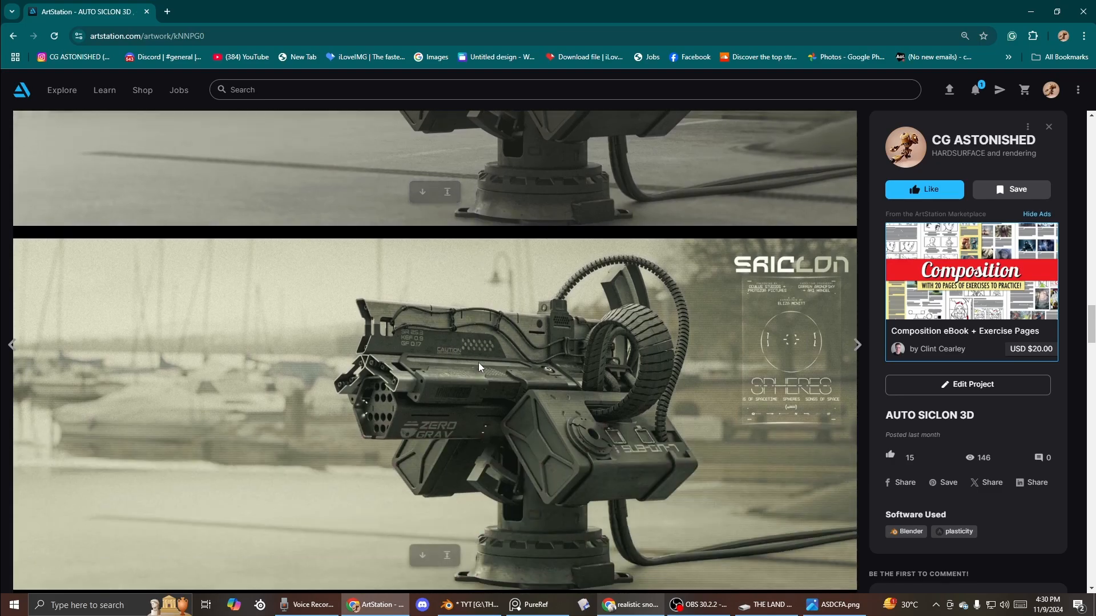
scroll(400, 375, down, 3)
scroll(516, 339, down, 15)
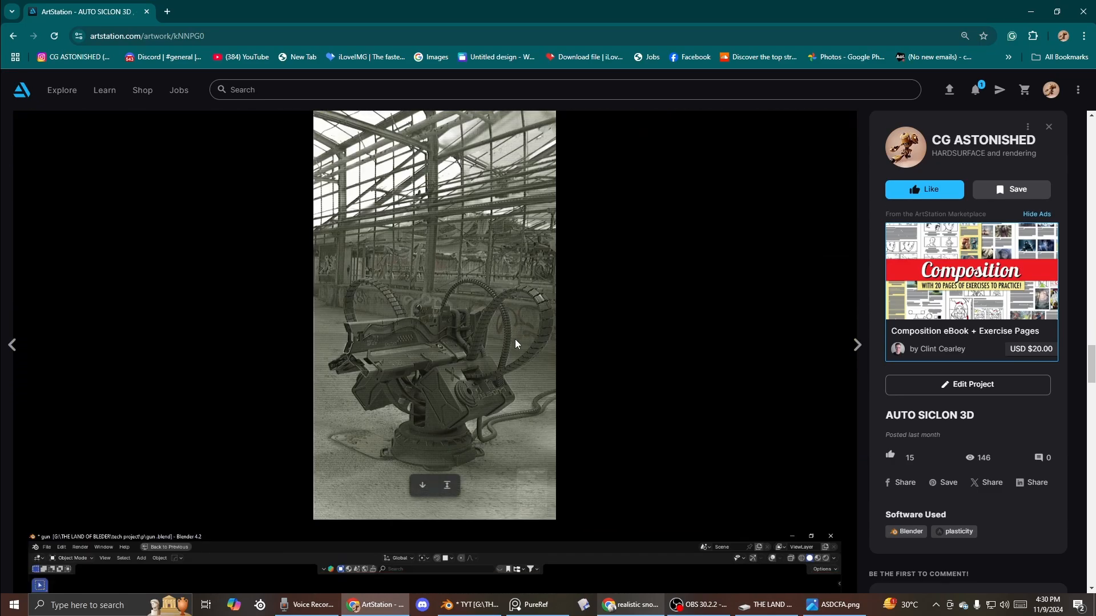
scroll(508, 344, down, 11)
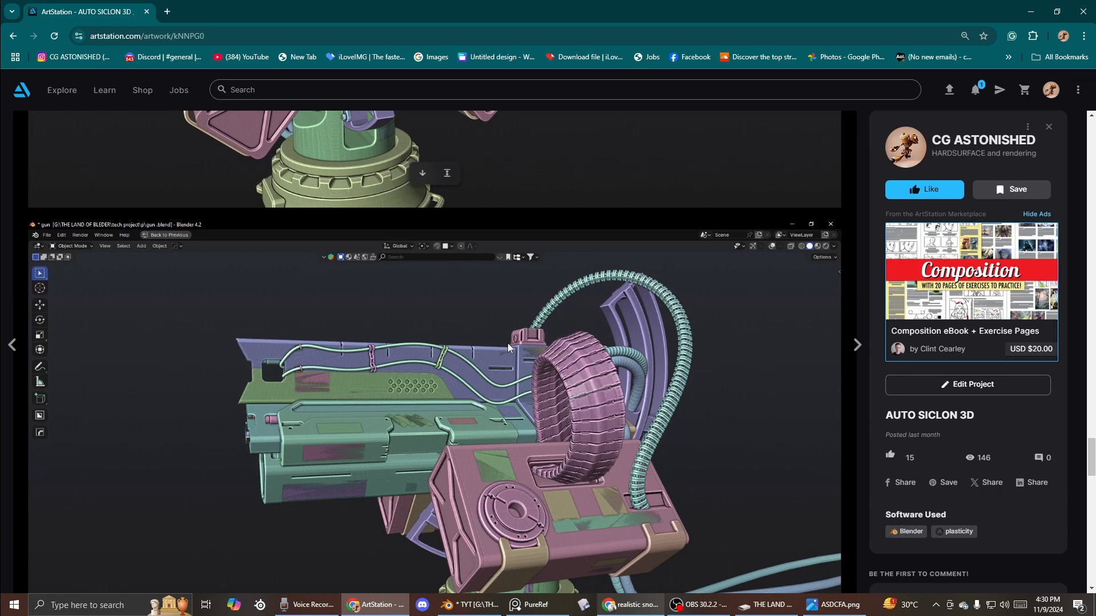
scroll(519, 338, up, 16)
scroll(531, 337, up, 20)
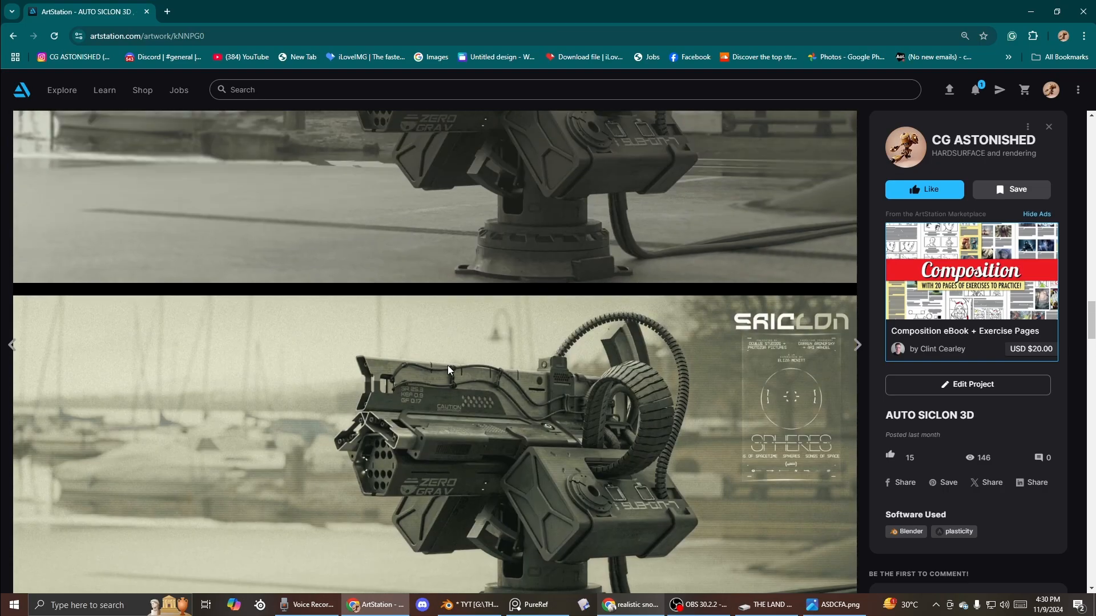
Step: Look back over the turret's studio and greenhouse renders in the "AUTO SICLON 3D" project, and switch to File Explorer
scroll(513, 342, up, 15)
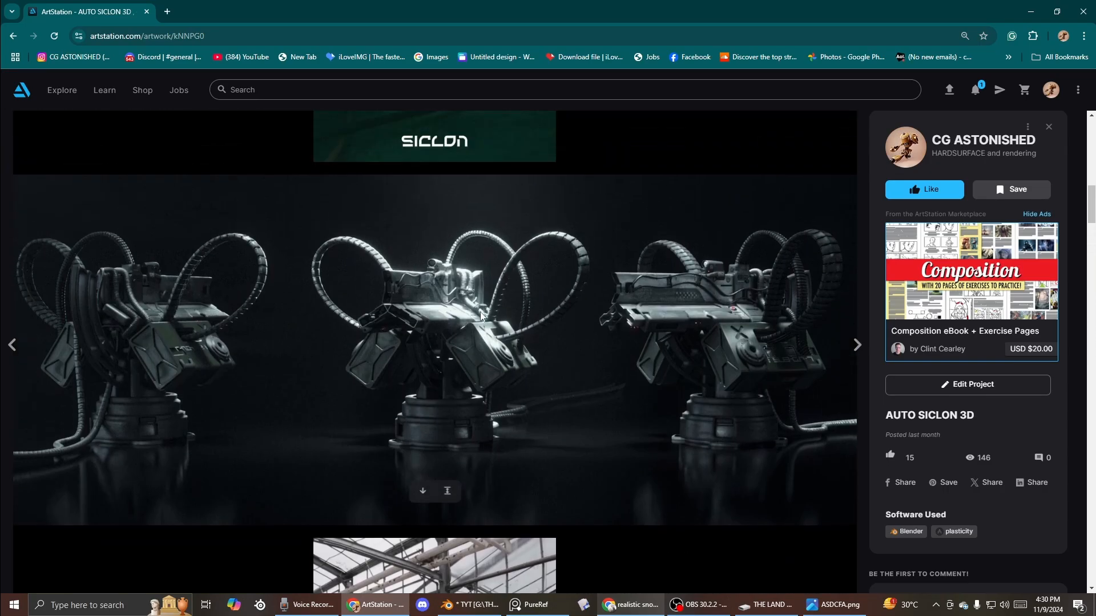
scroll(417, 366, up, 2)
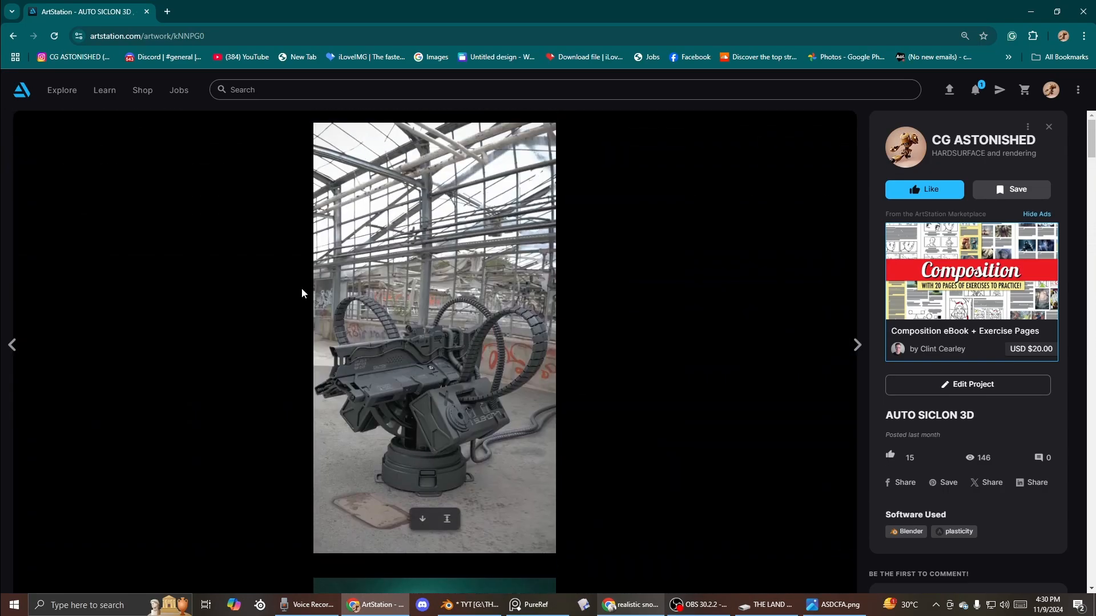
click(1023, 18)
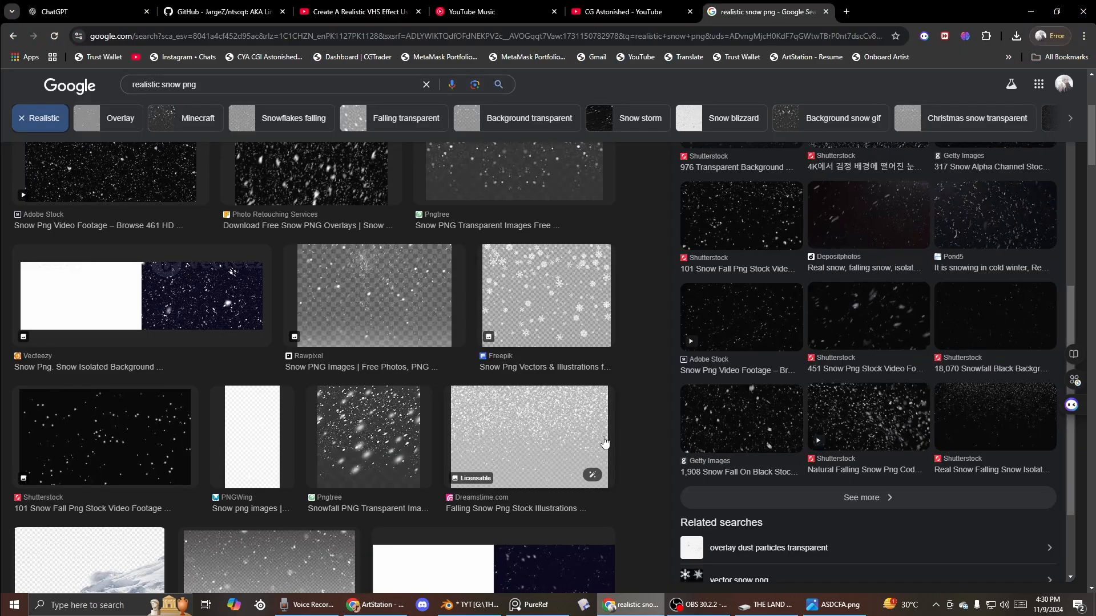
click(762, 605)
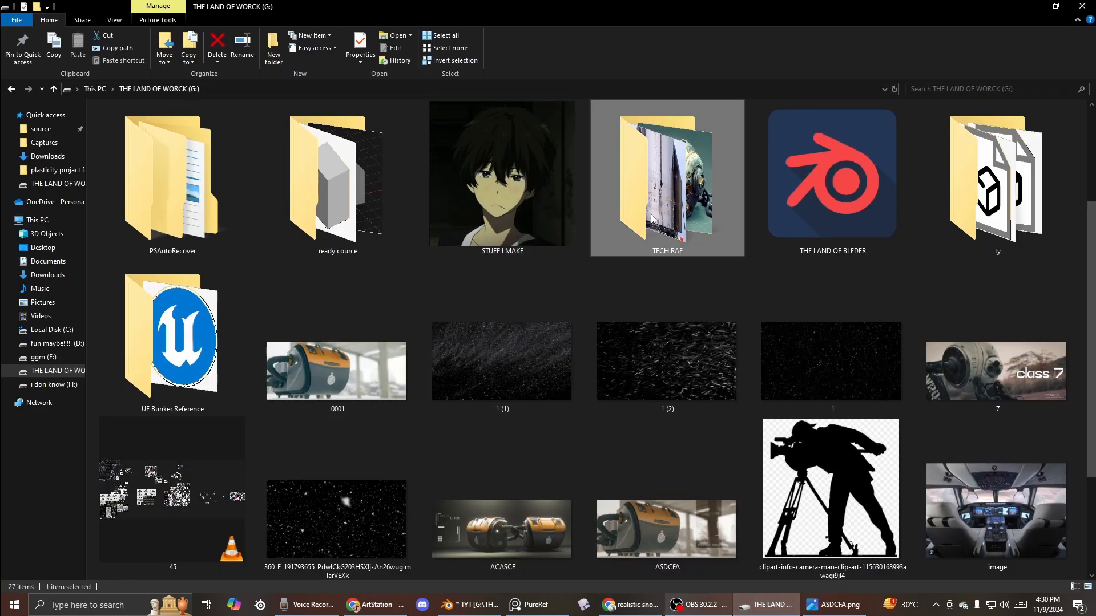
Step: Open the "TECH RAF" folder on the G: drive and look through its reference images and subfolders
double_click(665, 182)
scroll(514, 292, down, 5)
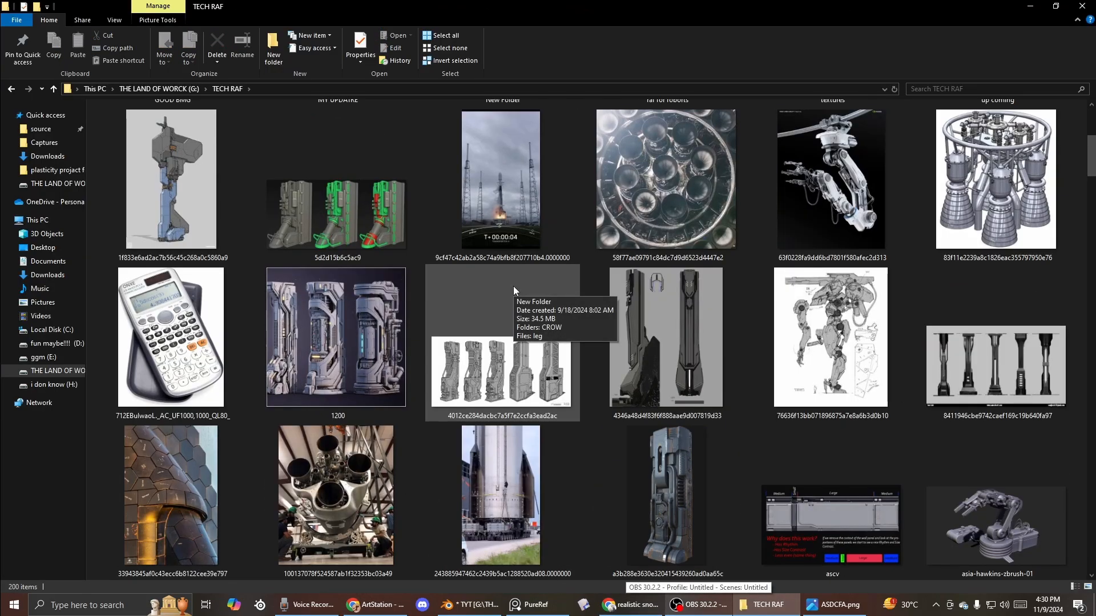
scroll(508, 290, down, 6)
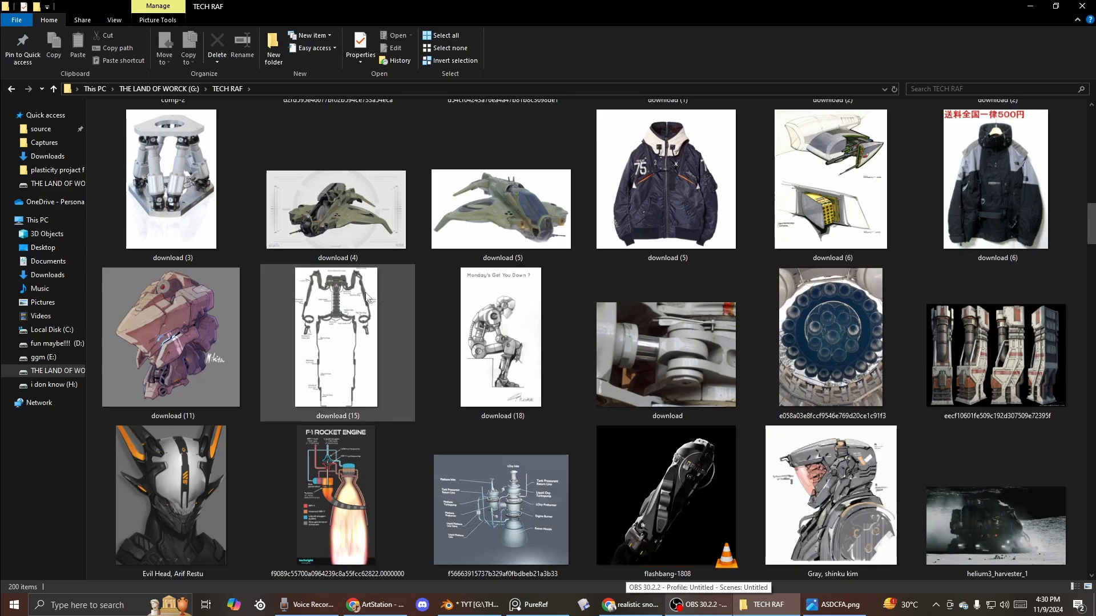
scroll(336, 321, down, 2)
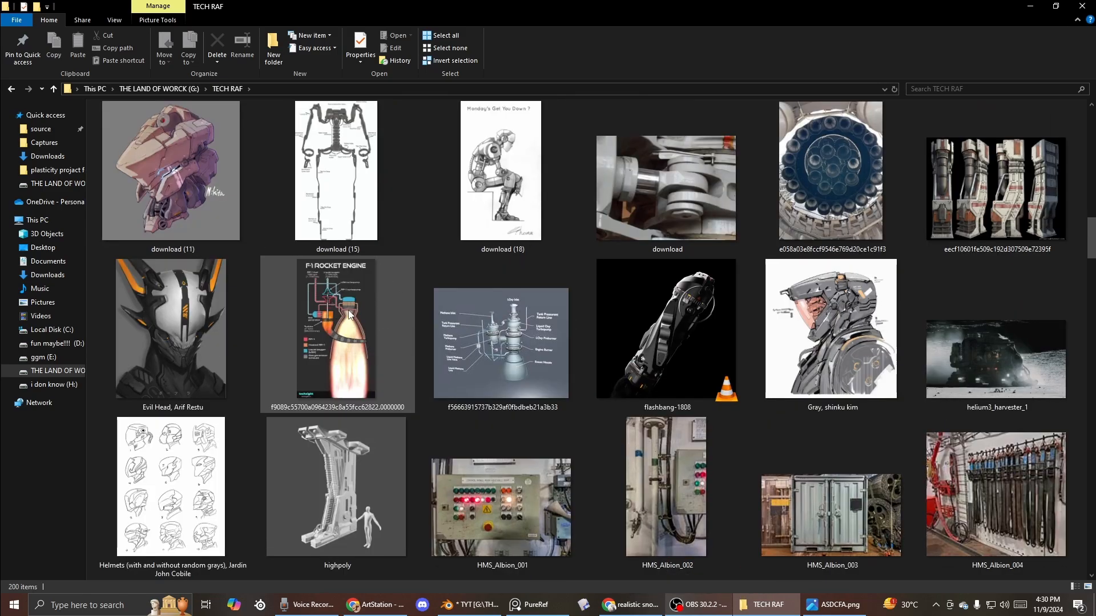
scroll(388, 309, up, 5)
scroll(400, 306, up, 5)
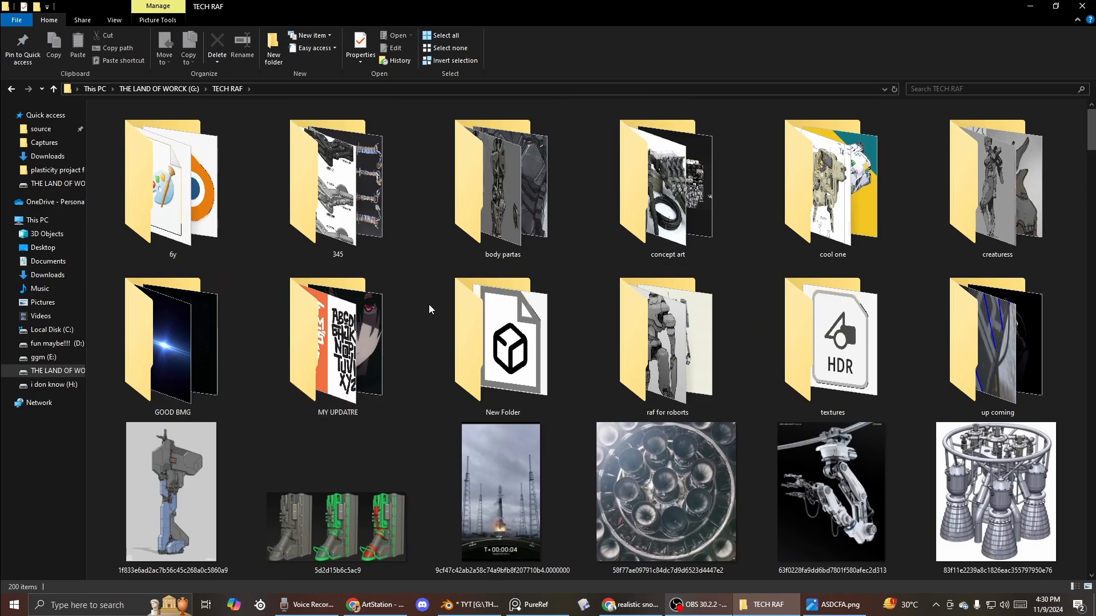
Step: Check the "concept art" subfolder, and browse the "cool one" subfolder for mech reference images set in real environments
double_click(713, 203)
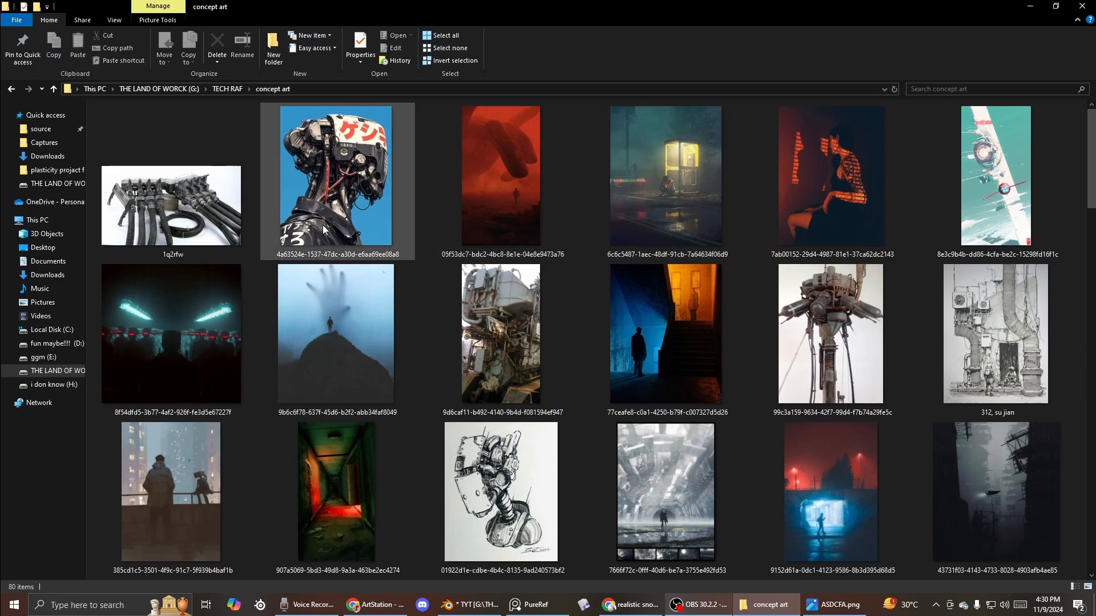
click(10, 88)
double_click(779, 230)
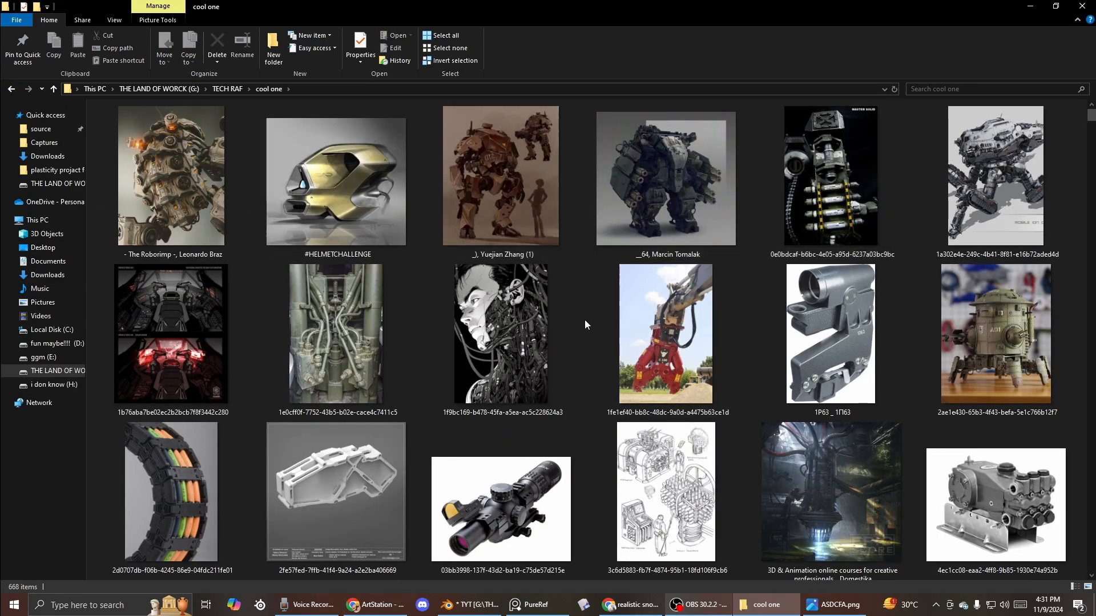
scroll(585, 319, down, 1)
scroll(588, 329, down, 2)
scroll(589, 331, down, 2)
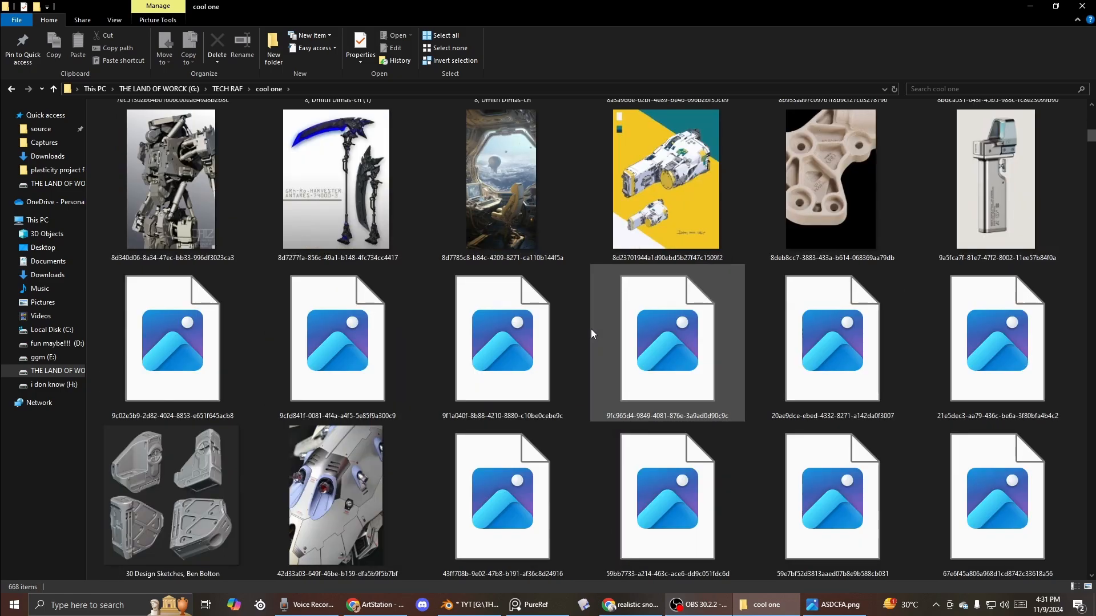
scroll(573, 337, down, 2)
scroll(605, 269, down, 3)
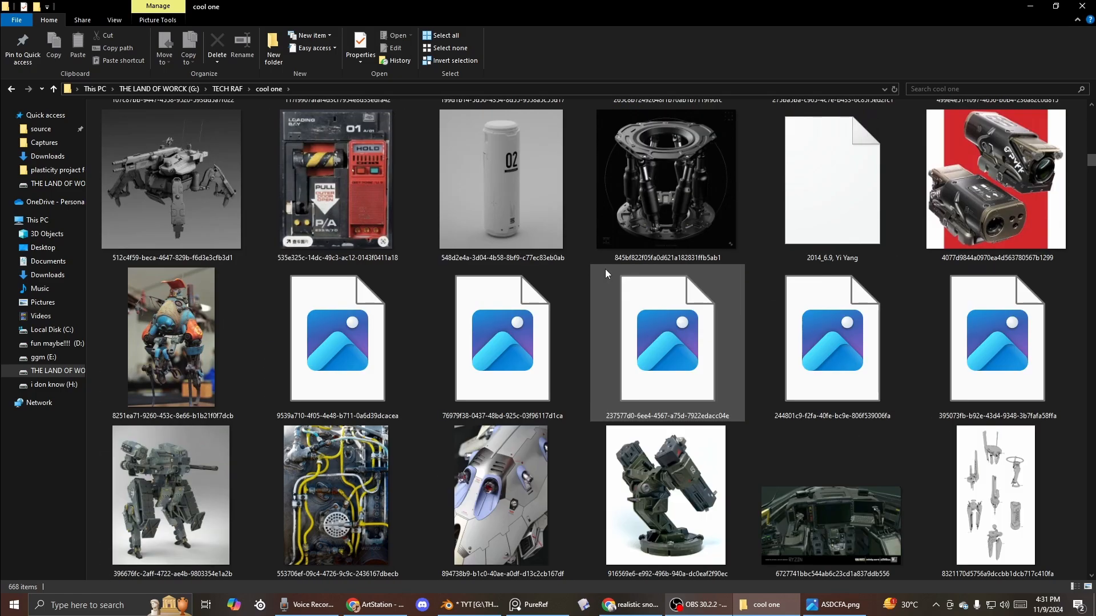
scroll(583, 280, down, 1)
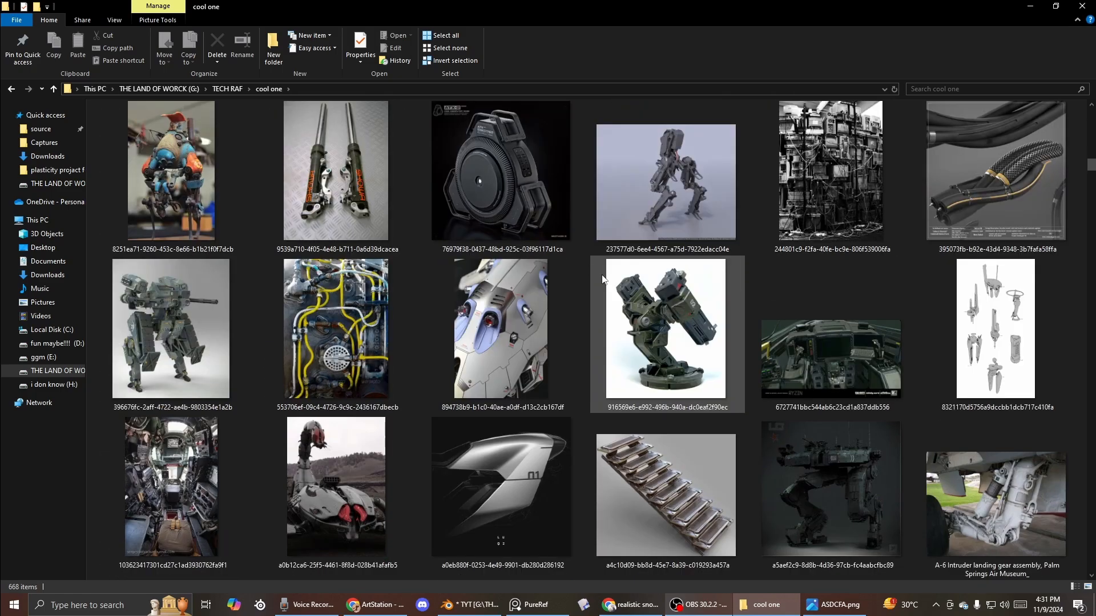
Step: Open the grey and red scorpion mech image and examine how it sits in the hillside background, closing it when done
double_click(341, 470)
scroll(627, 402, up, 2)
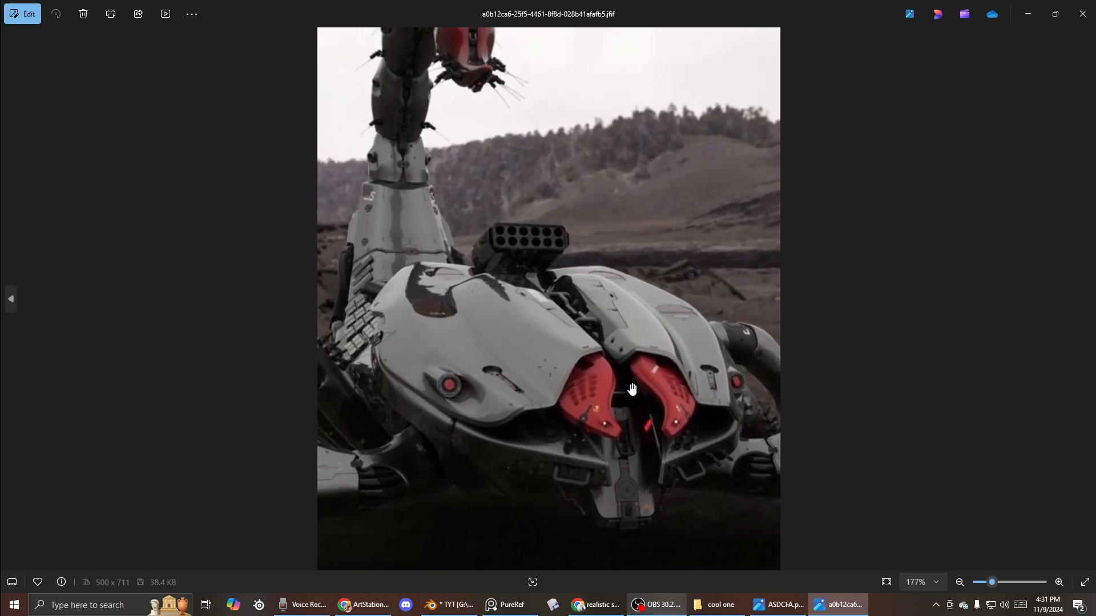
scroll(636, 342, up, 1)
drag(656, 280, 639, 457)
drag(668, 357, 638, 184)
scroll(638, 184, down, 1)
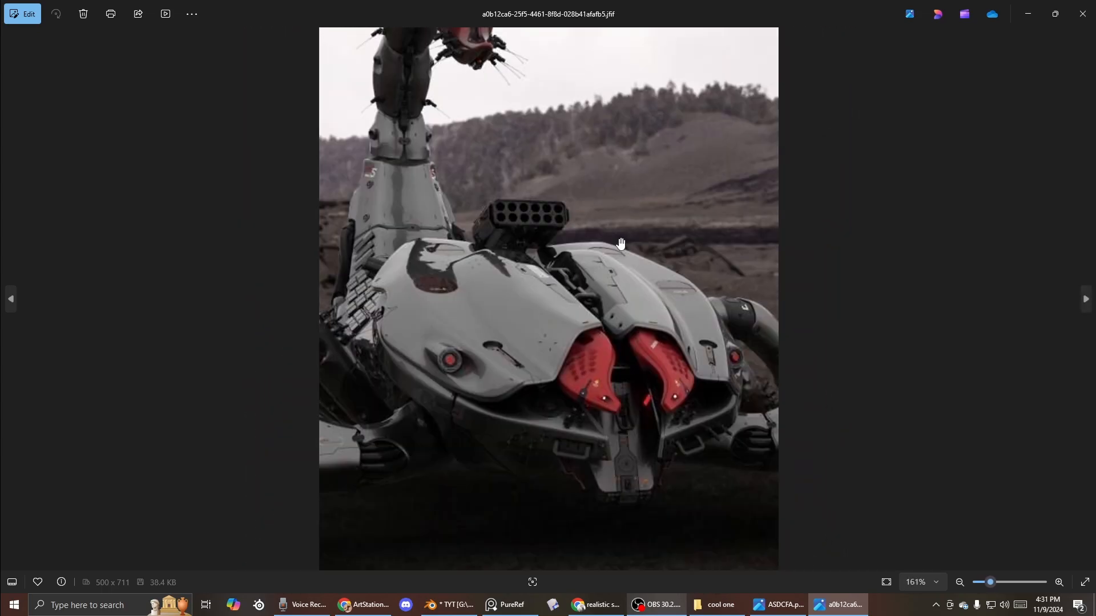
drag(607, 234, 612, 344)
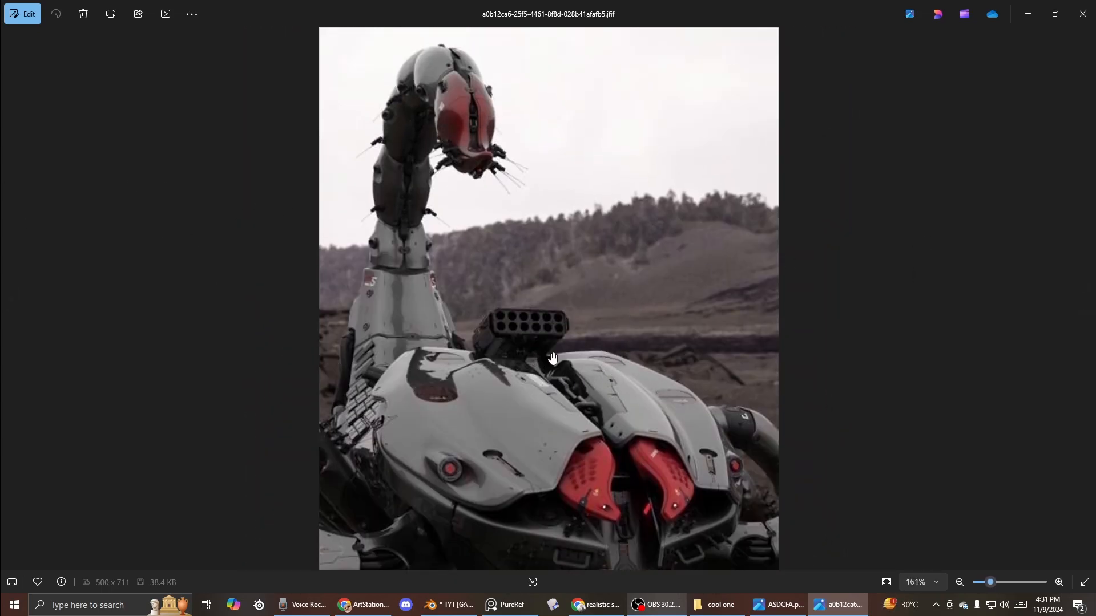
scroll(568, 341, down, 3)
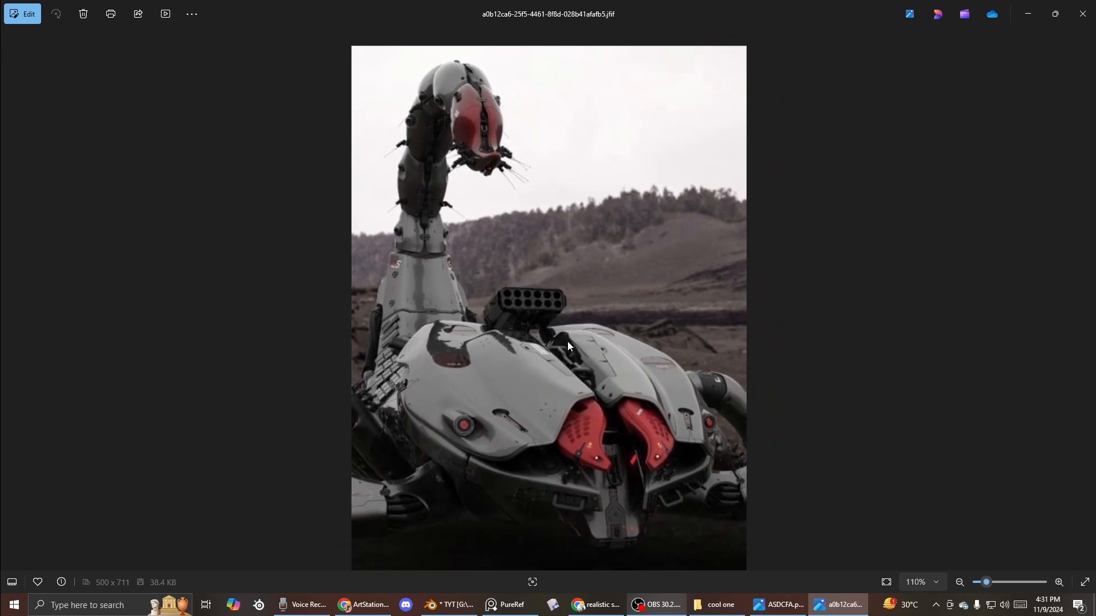
scroll(659, 292, up, 1)
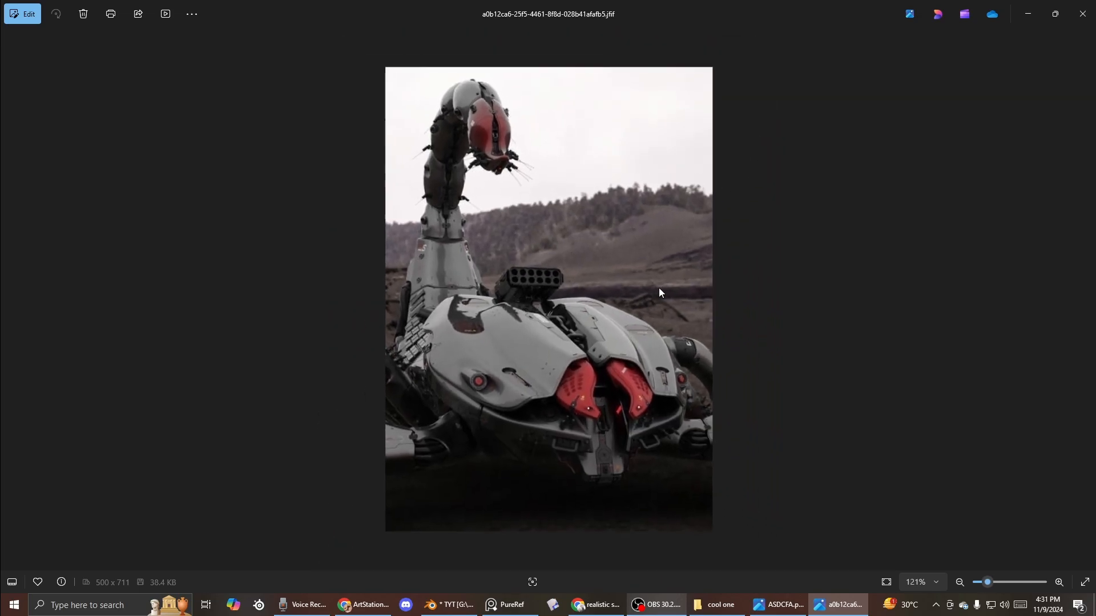
click(1083, 14)
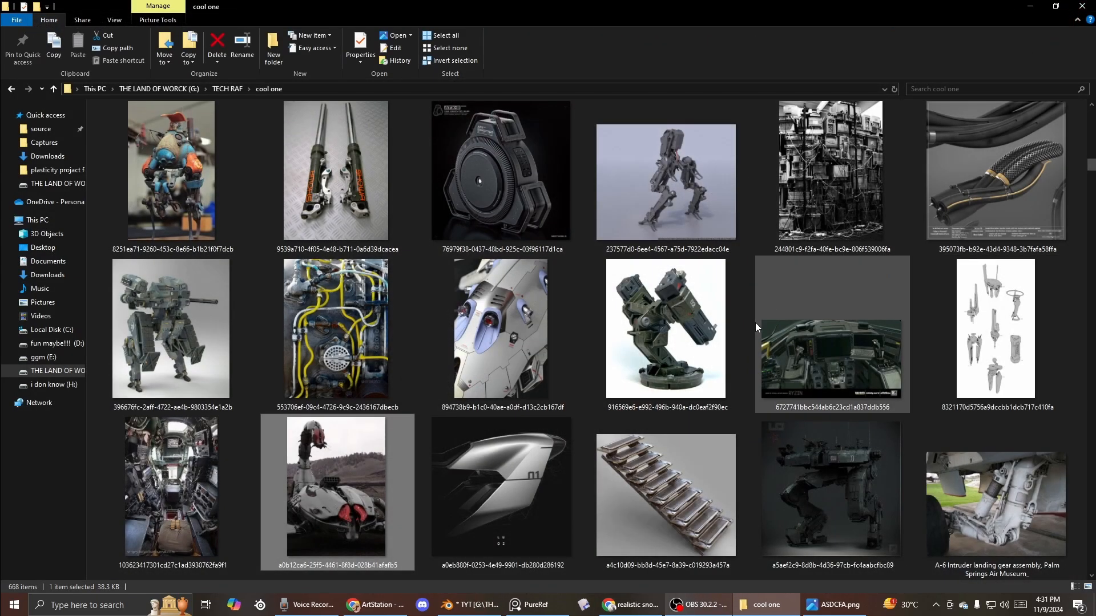
Step: Browse further through the "cool one" folder and examine the mech close-up "awfc (1)", closing it when done
scroll(755, 323, down, 1)
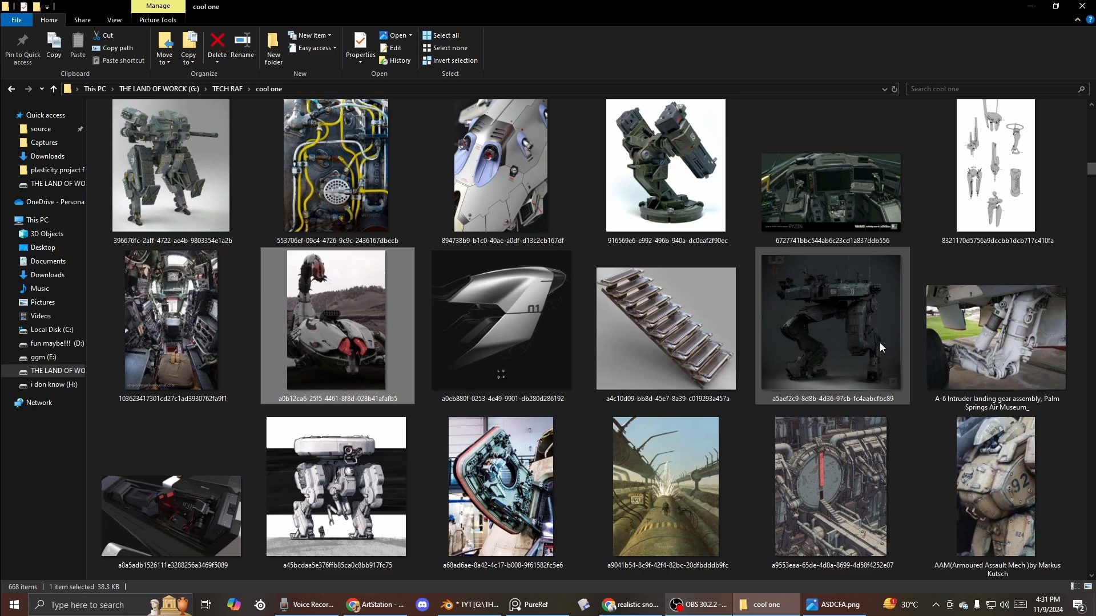
scroll(514, 406, down, 2)
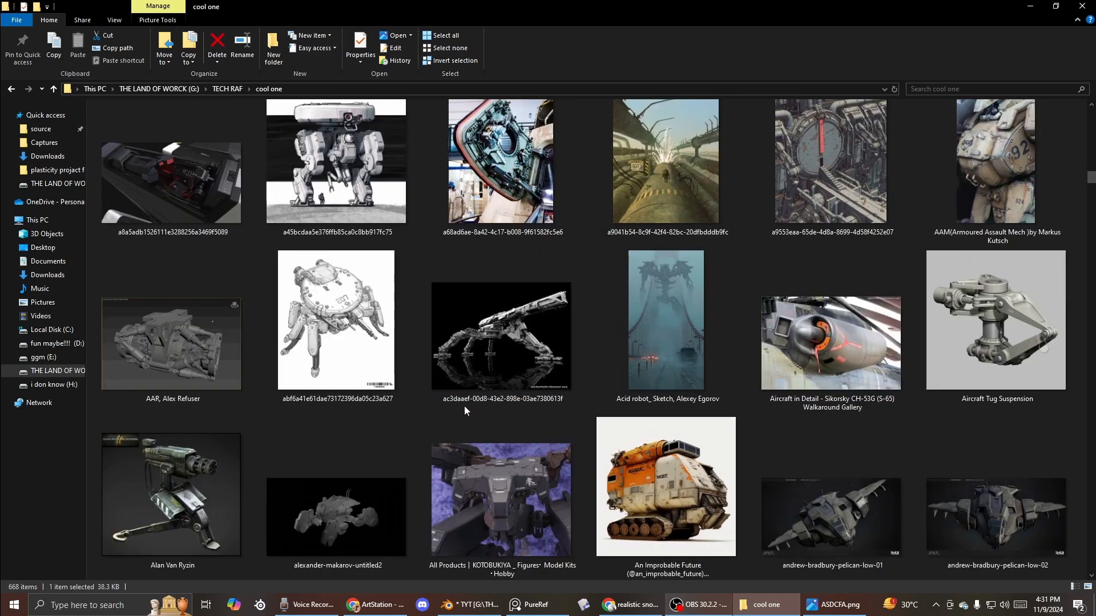
scroll(485, 388, down, 1)
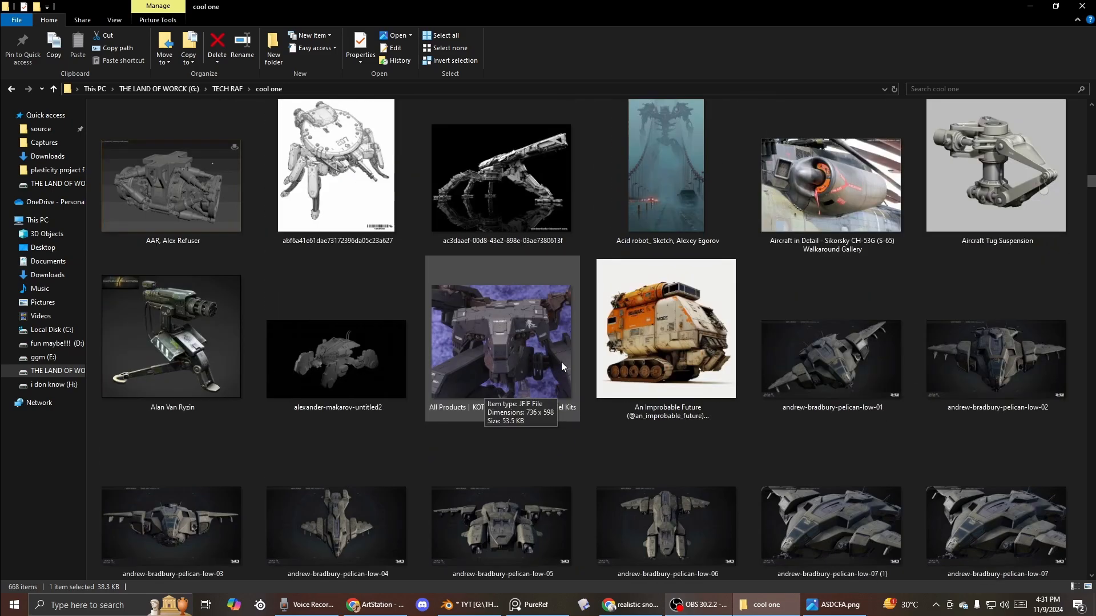
scroll(562, 366, down, 3)
scroll(560, 363, down, 2)
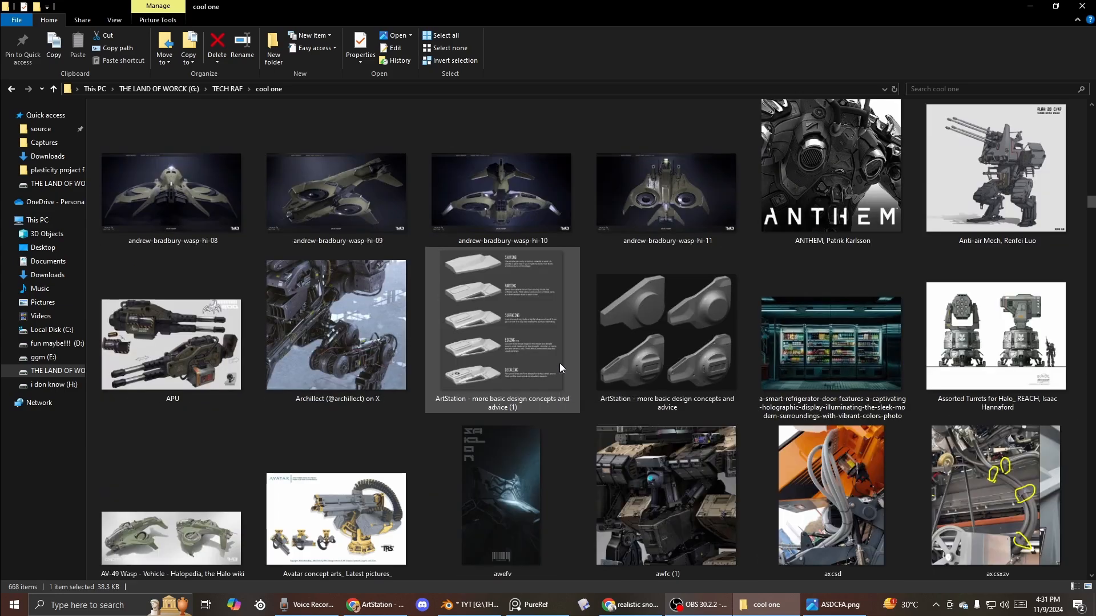
double_click(661, 485)
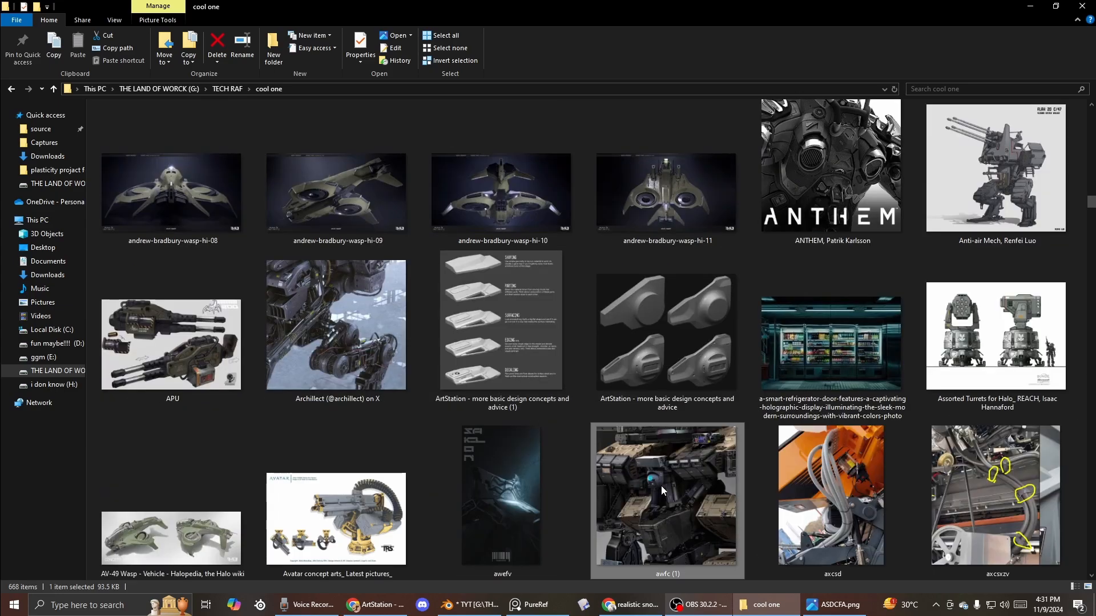
scroll(808, 277, up, 3)
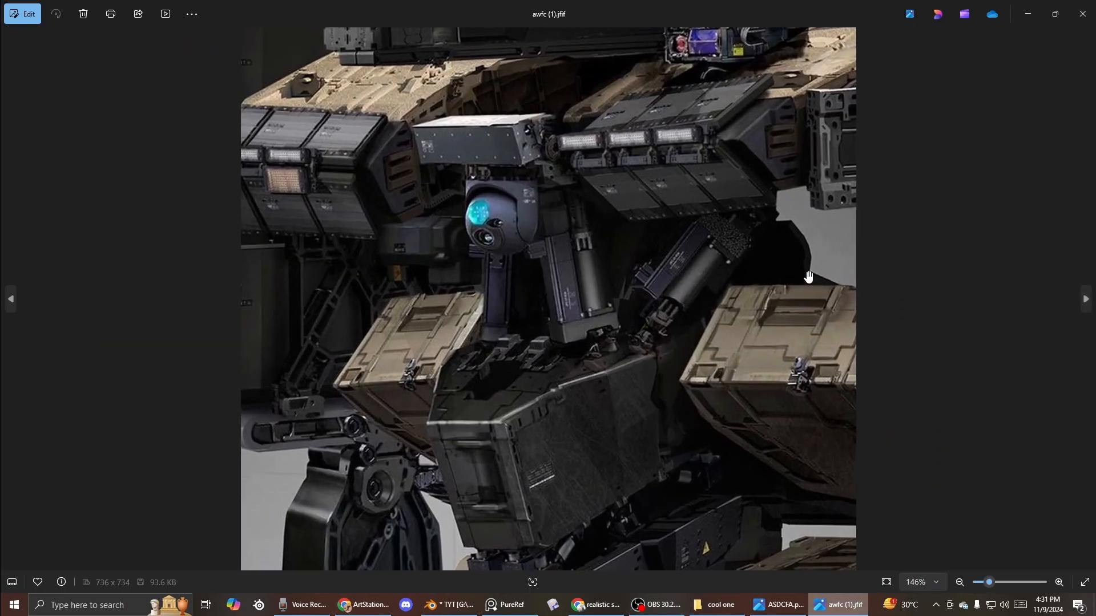
click(1083, 14)
Step: Open the photo of the vehicle-mounted rocket launcher and examine it up close, closing it when done
double_click(557, 333)
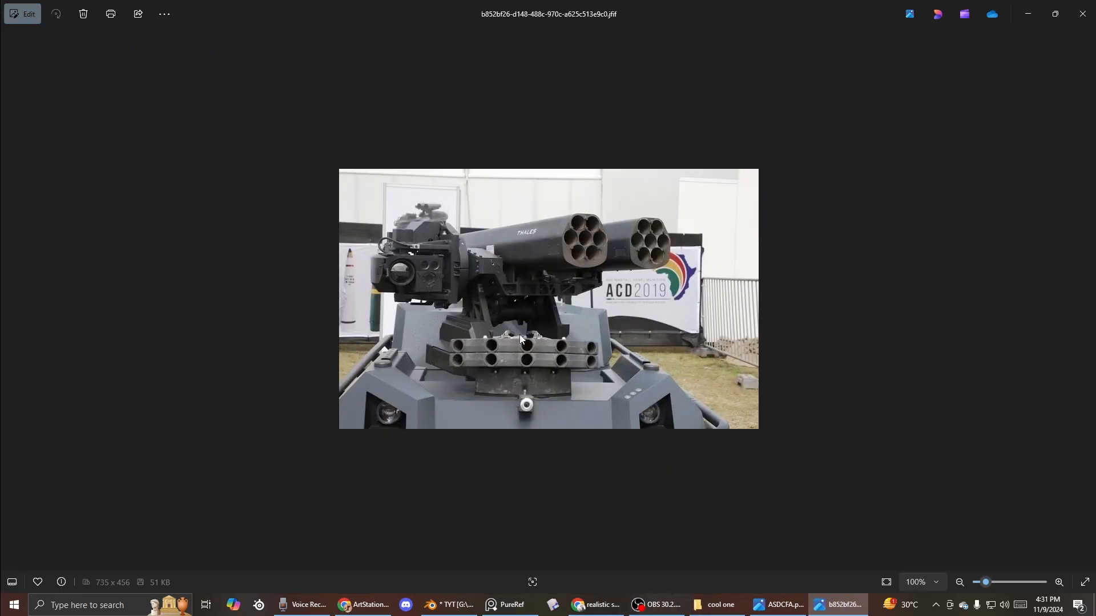
scroll(520, 334, up, 3)
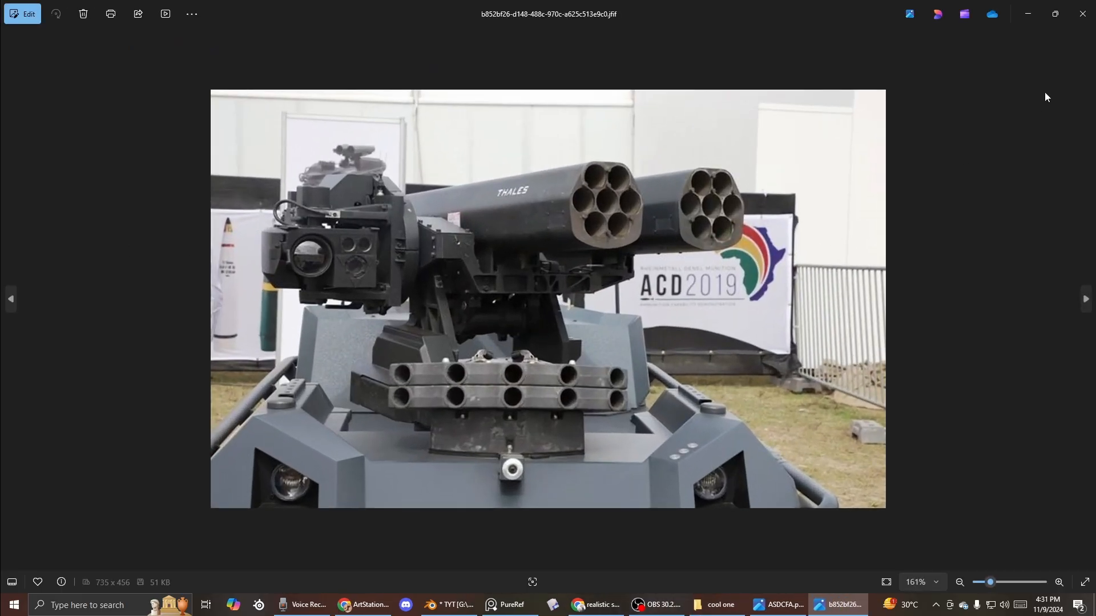
click(1083, 14)
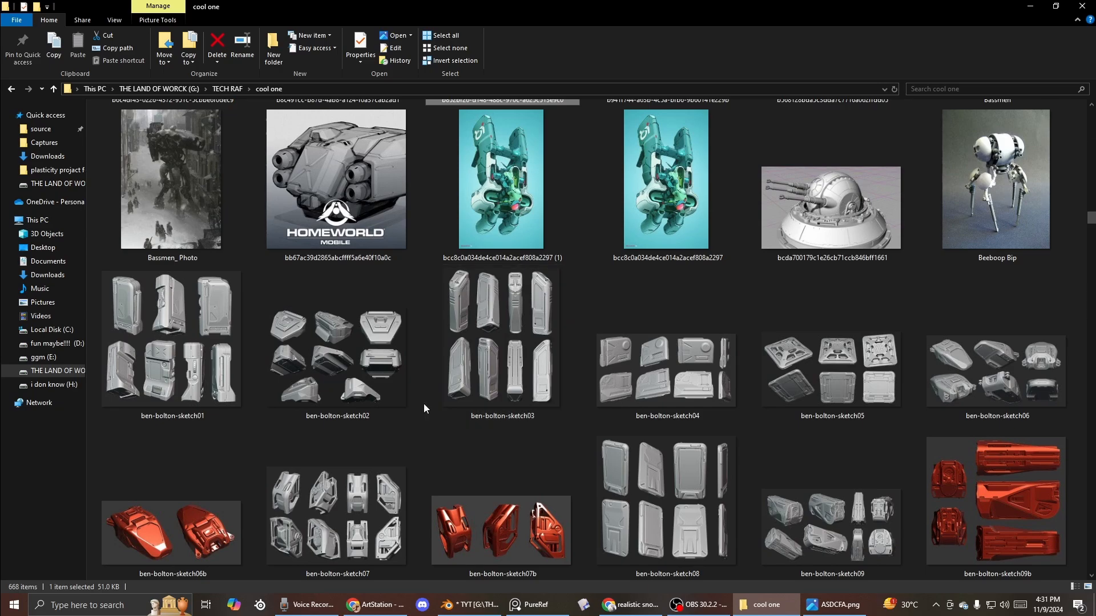
Step: Find the wide "Chimera Original Concept - Cyberpunk 2077 Phantom Liberty" image further down the folder and open it
scroll(424, 405, down, 8)
scroll(424, 403, down, 5)
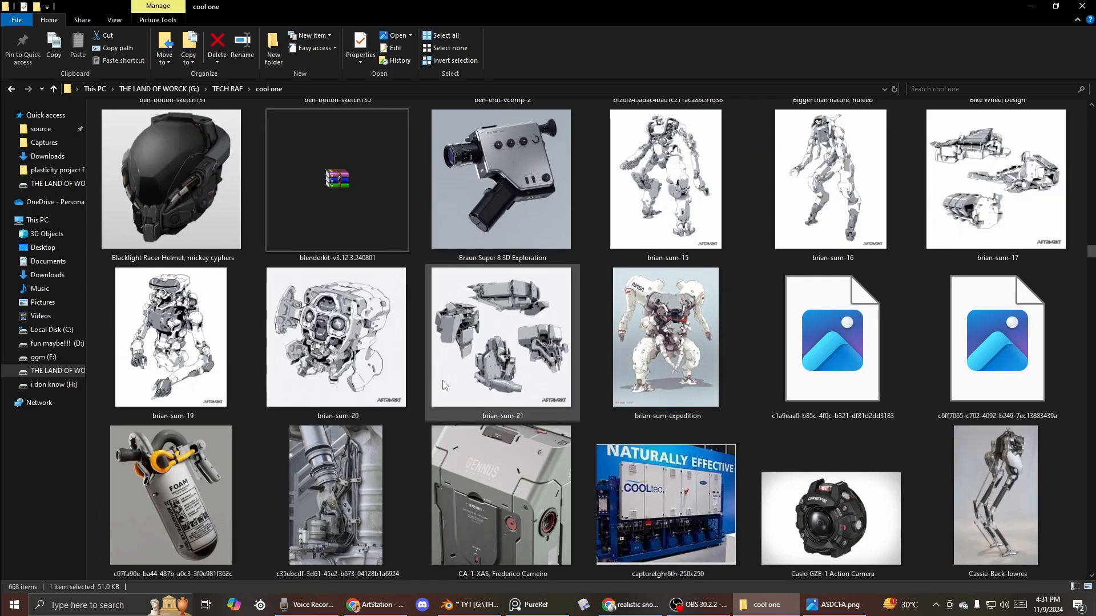
scroll(618, 339, down, 1)
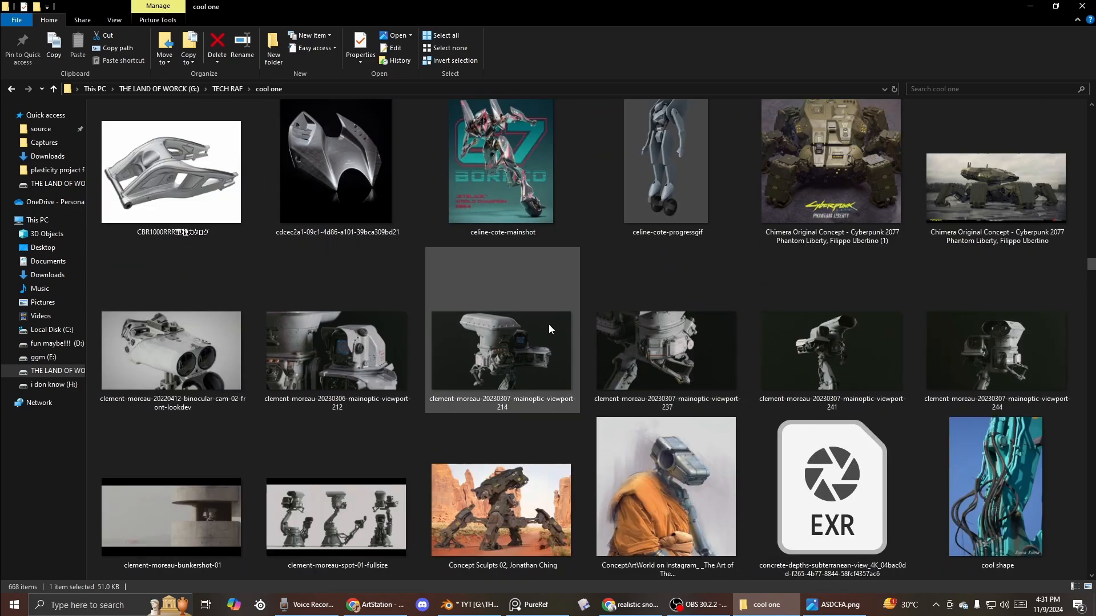
click(962, 198)
double_click(962, 198)
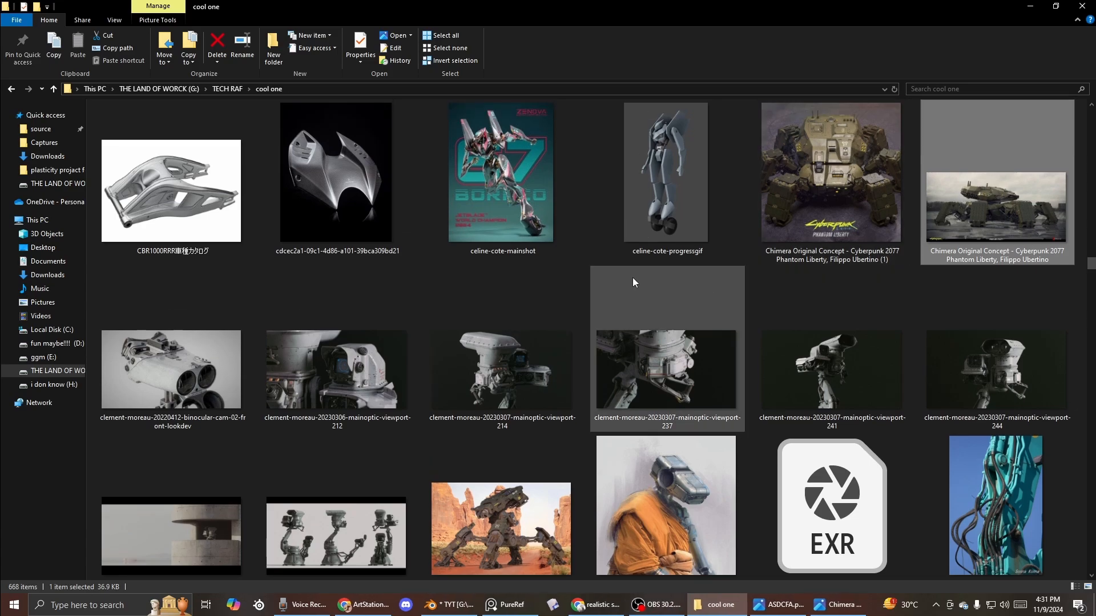
Step: Examine how the Chimera mech blends with the wet ground, the tree line and the cloudy sky
scroll(532, 314, up, 5)
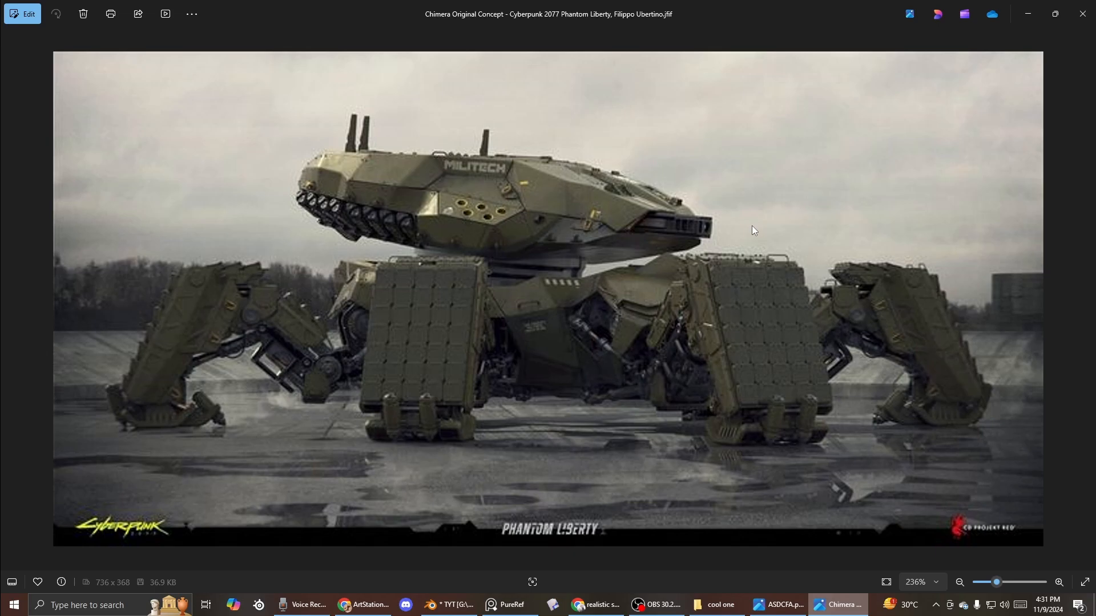
scroll(453, 469, up, 2)
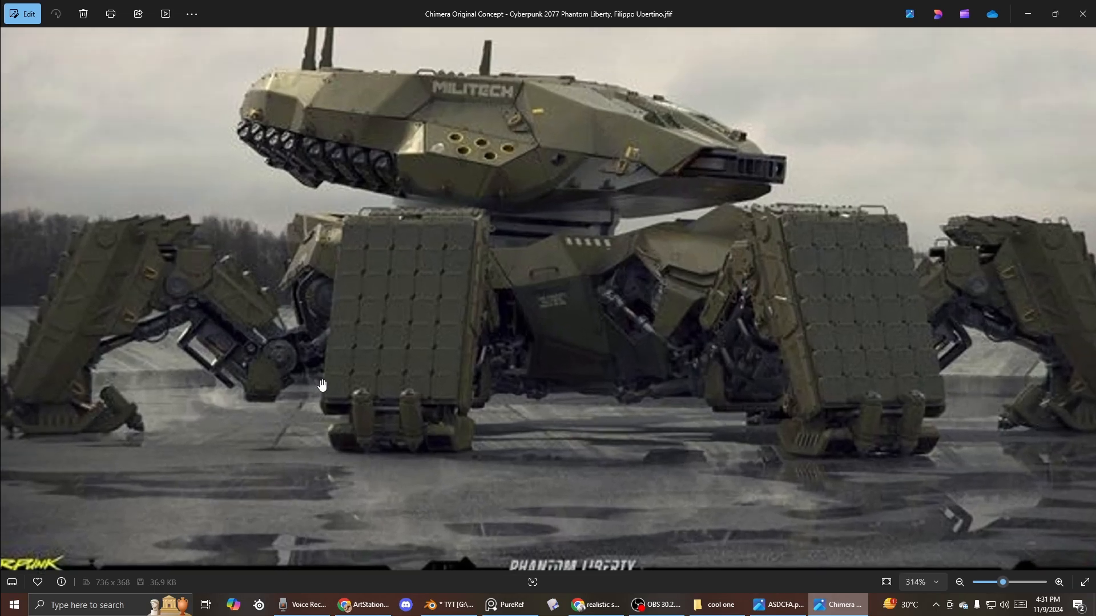
scroll(544, 401, up, 1)
drag(354, 257, 123, 323)
drag(898, 306, 975, 256)
scroll(413, 340, down, 5)
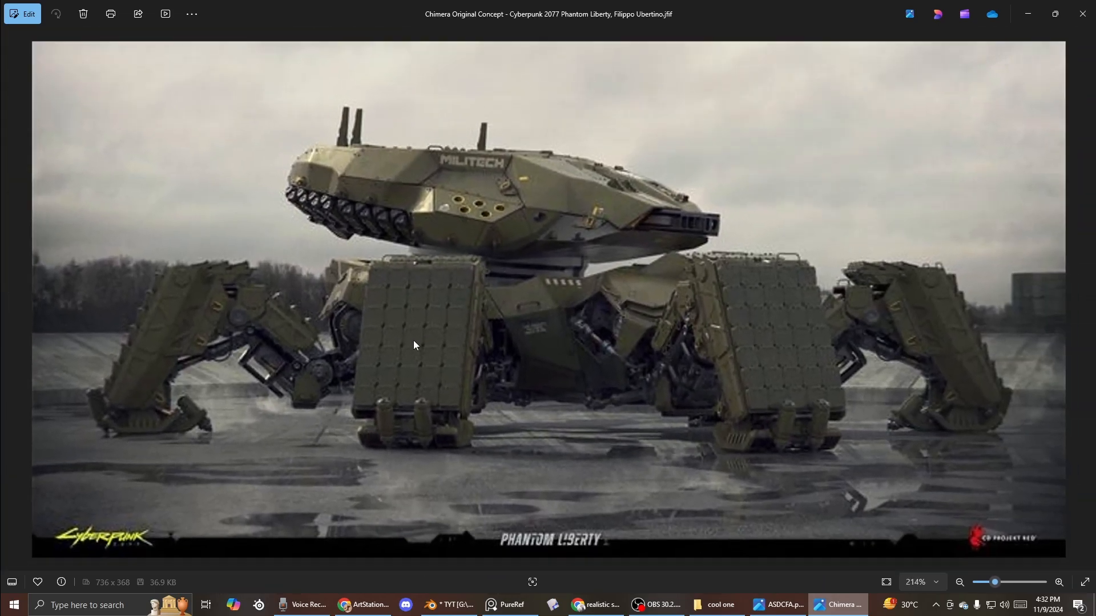
scroll(295, 416, up, 4)
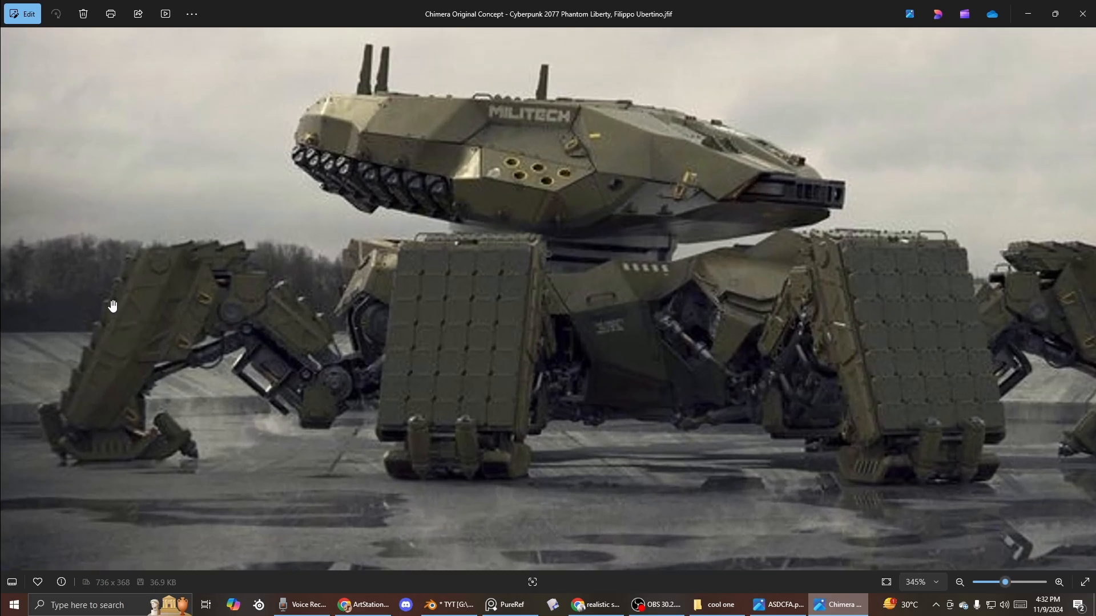
Step: Examine the Chimera mech's hull and turret against the overcast sky, up close and in the full composition
drag(113, 306, 218, 424)
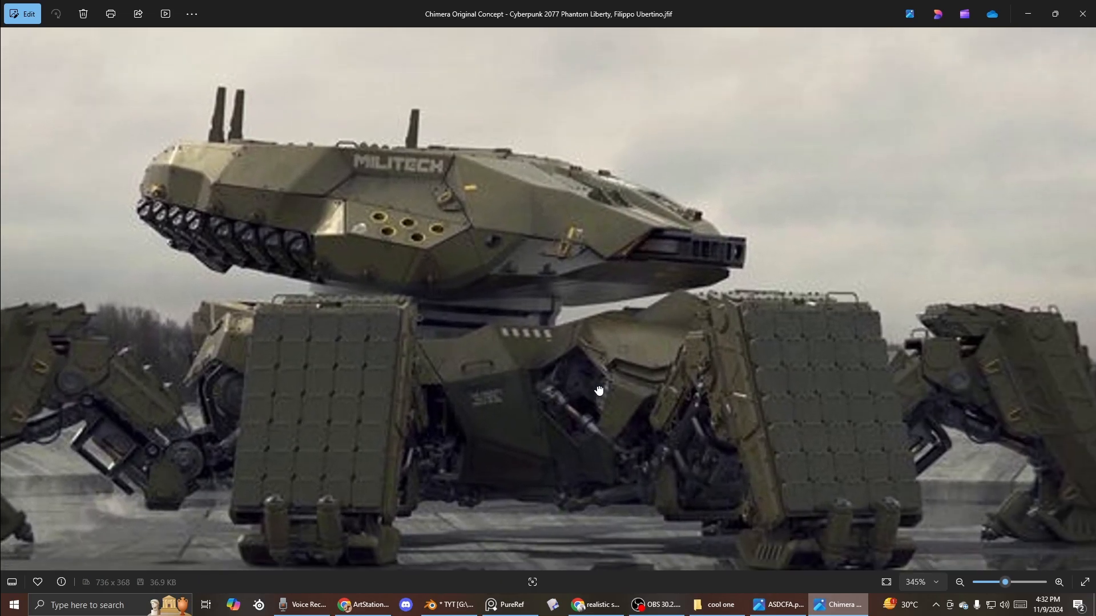
drag(599, 388, 817, 352)
drag(723, 326, 469, 377)
drag(679, 123, 577, 220)
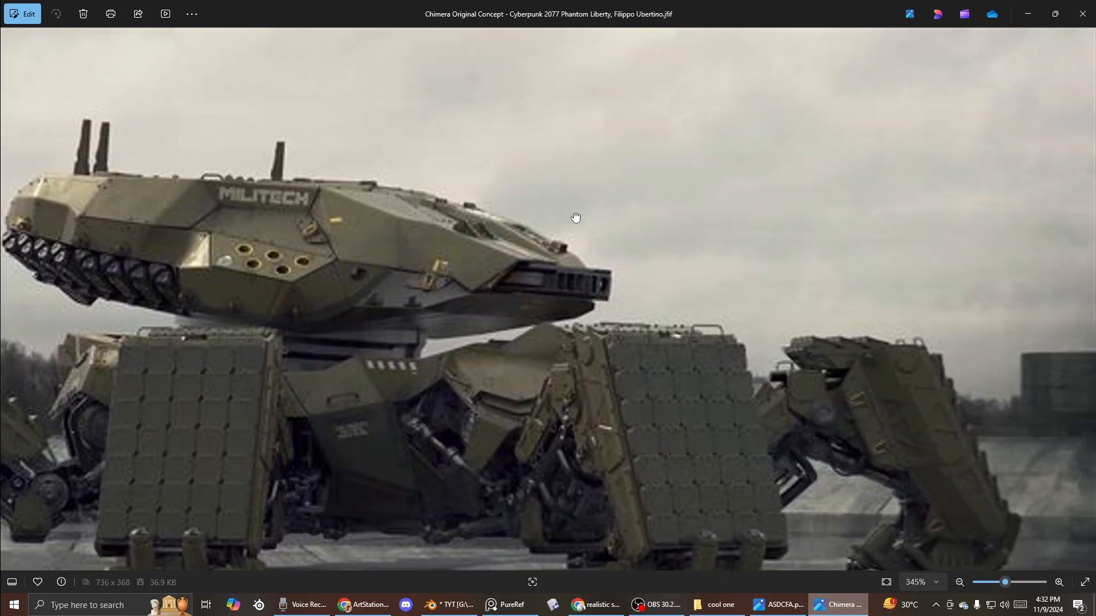
scroll(418, 172, down, 3)
scroll(474, 210, up, 2)
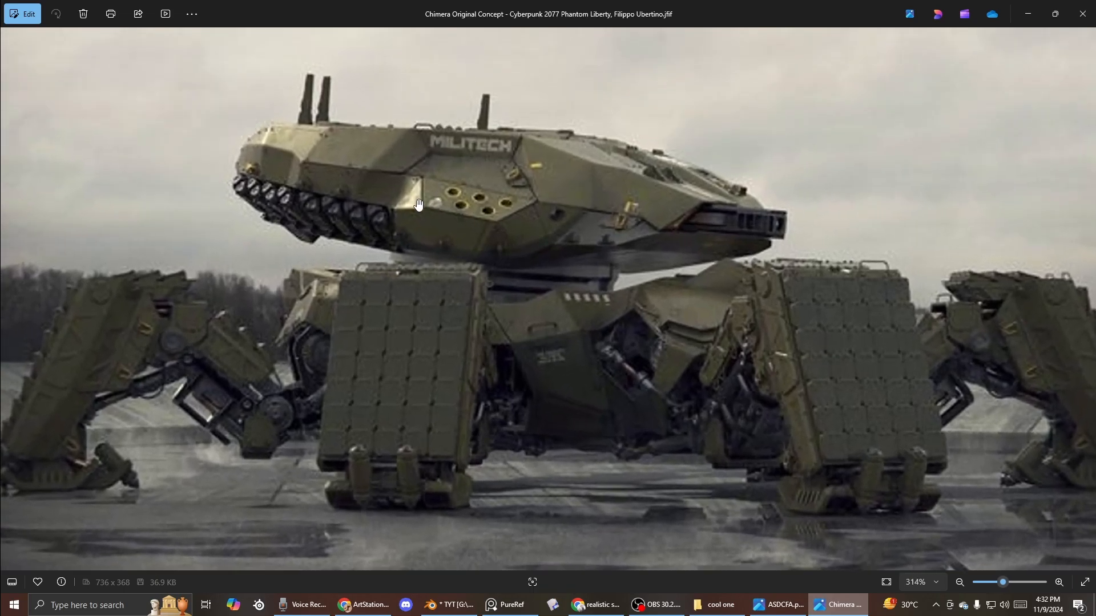
drag(225, 113, 254, 124)
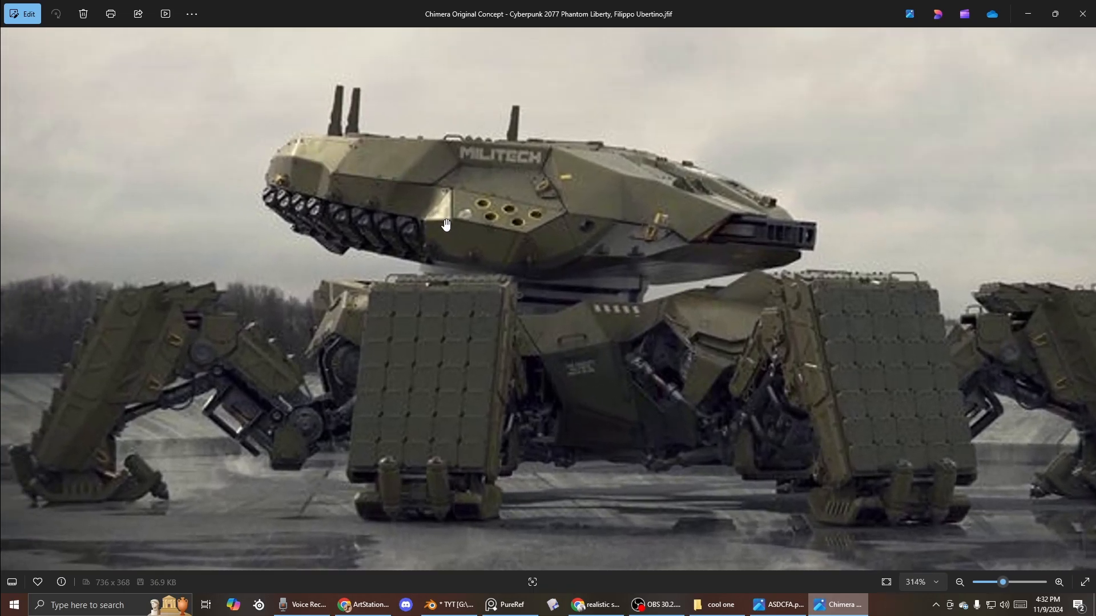
scroll(526, 199, down, 3)
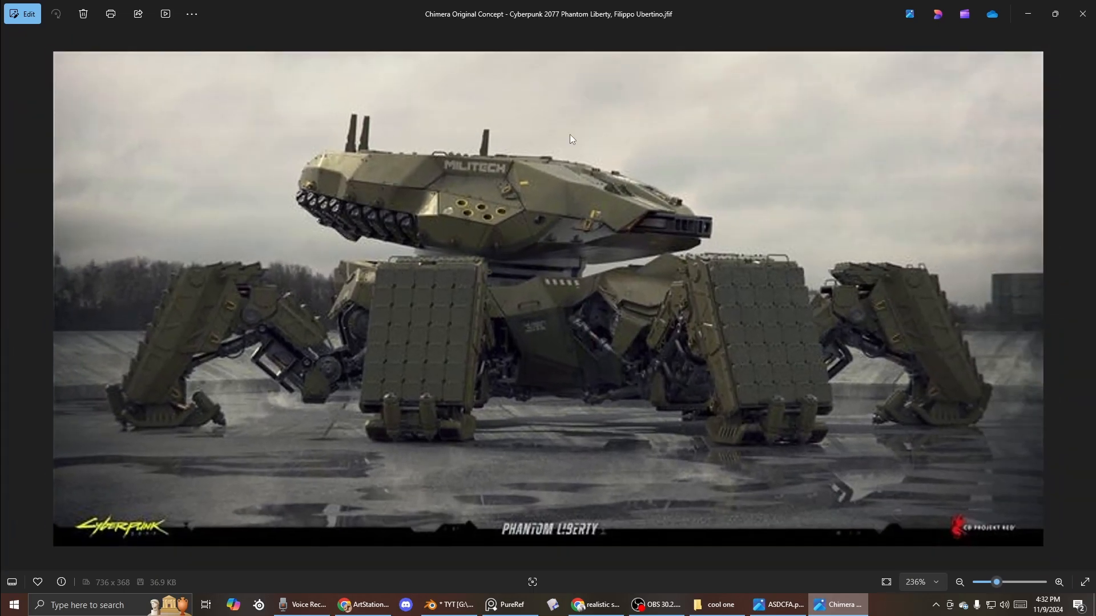
scroll(565, 211, down, 3)
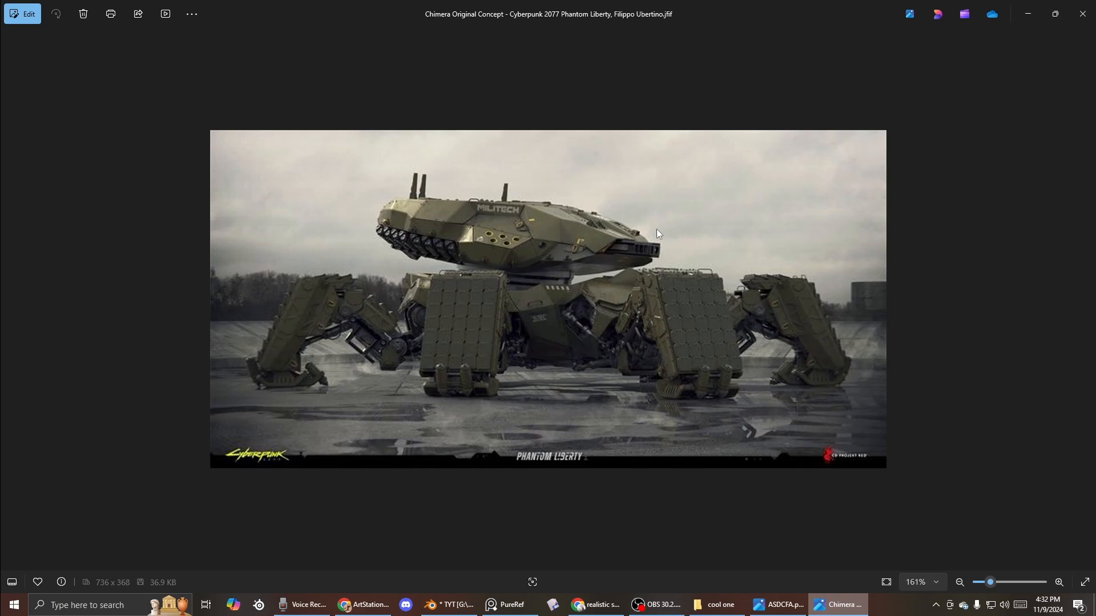
Step: Examine the Chimera's gun barrel and right-hand legs, including their reflections on the wet ground and the hazy background structure
scroll(666, 289, up, 3)
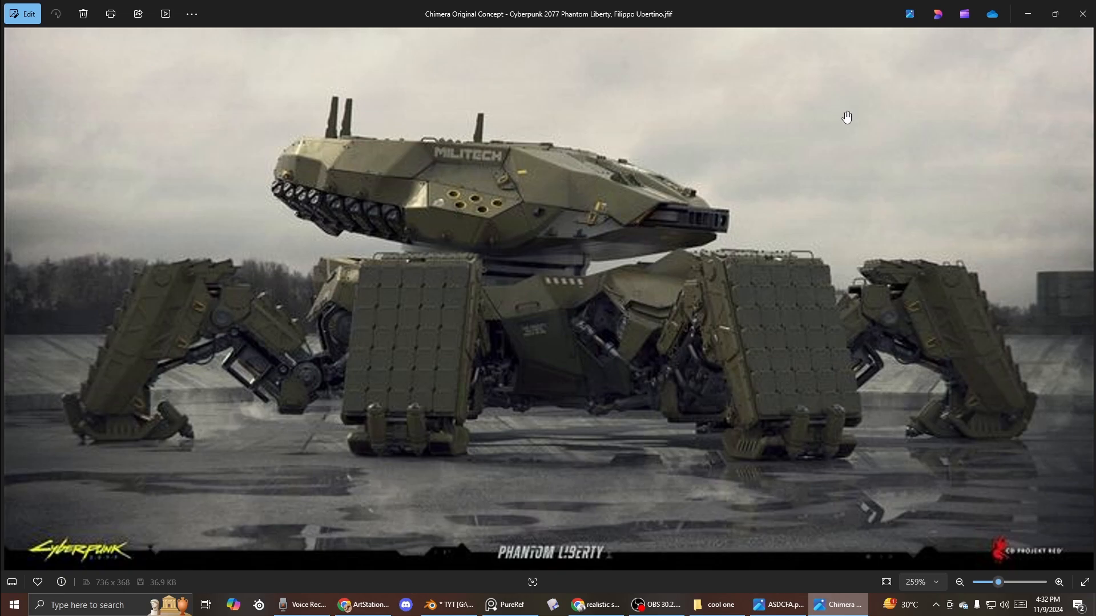
scroll(873, 137, up, 5)
drag(871, 136, 653, 118)
scroll(721, 205, down, 6)
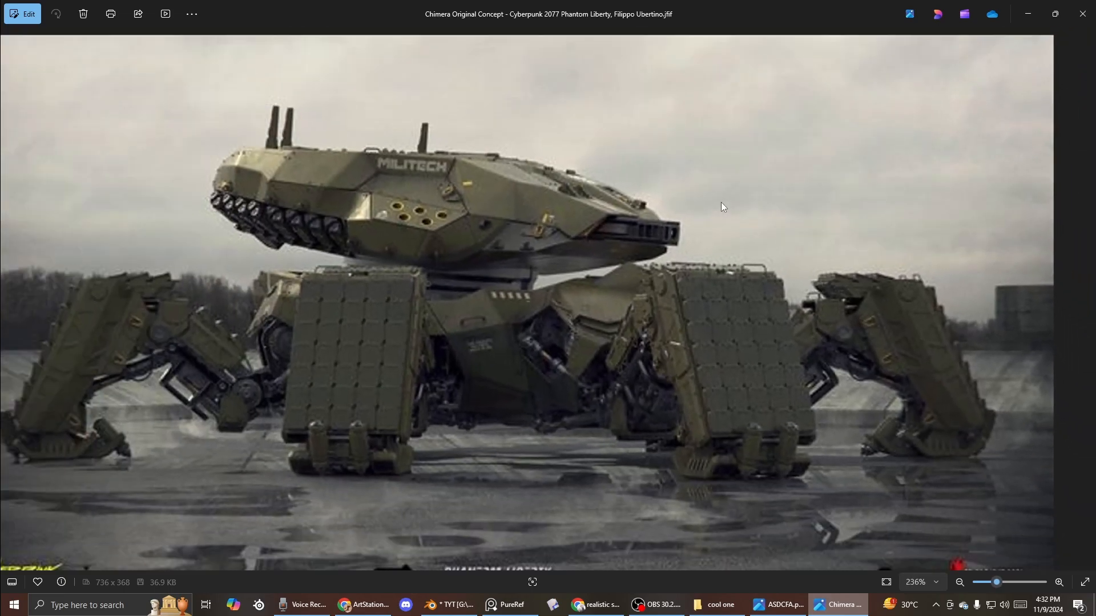
scroll(722, 203, down, 4)
scroll(706, 313, up, 6)
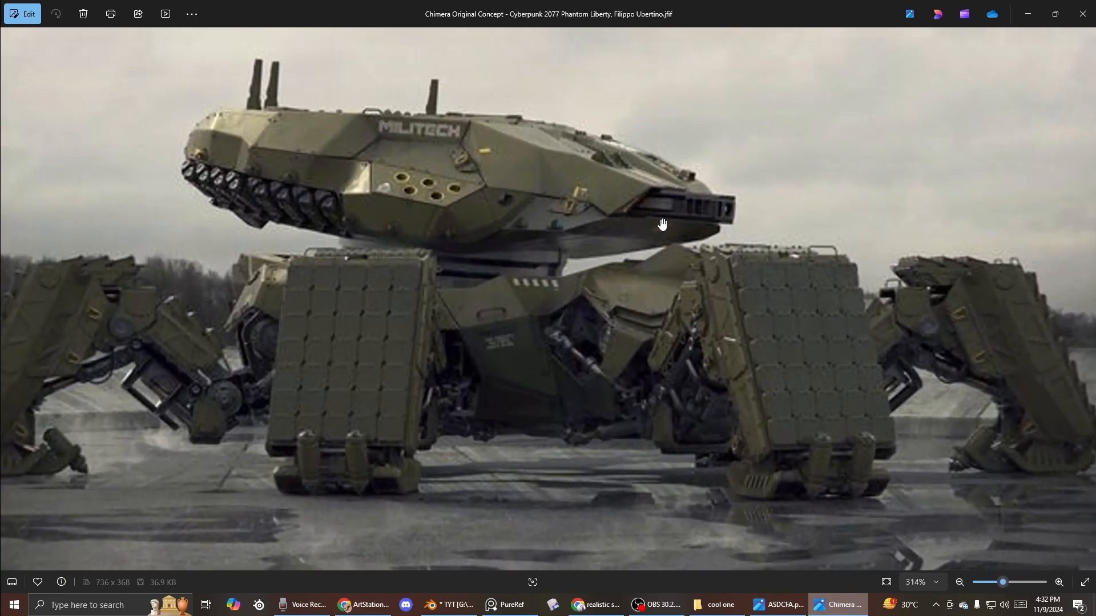
scroll(713, 206, up, 4)
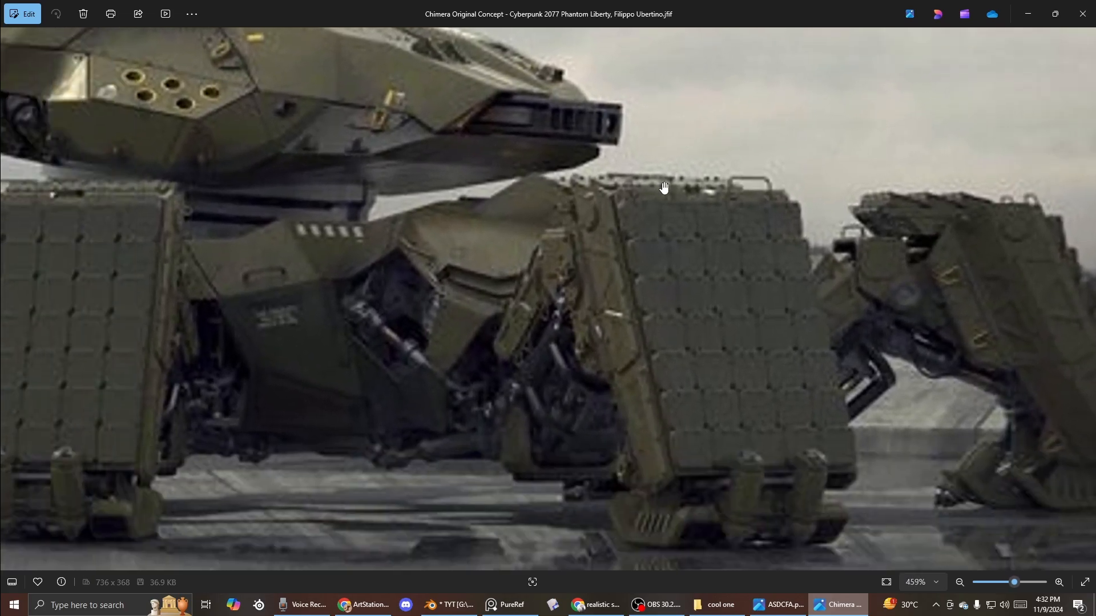
drag(635, 415, 448, 315)
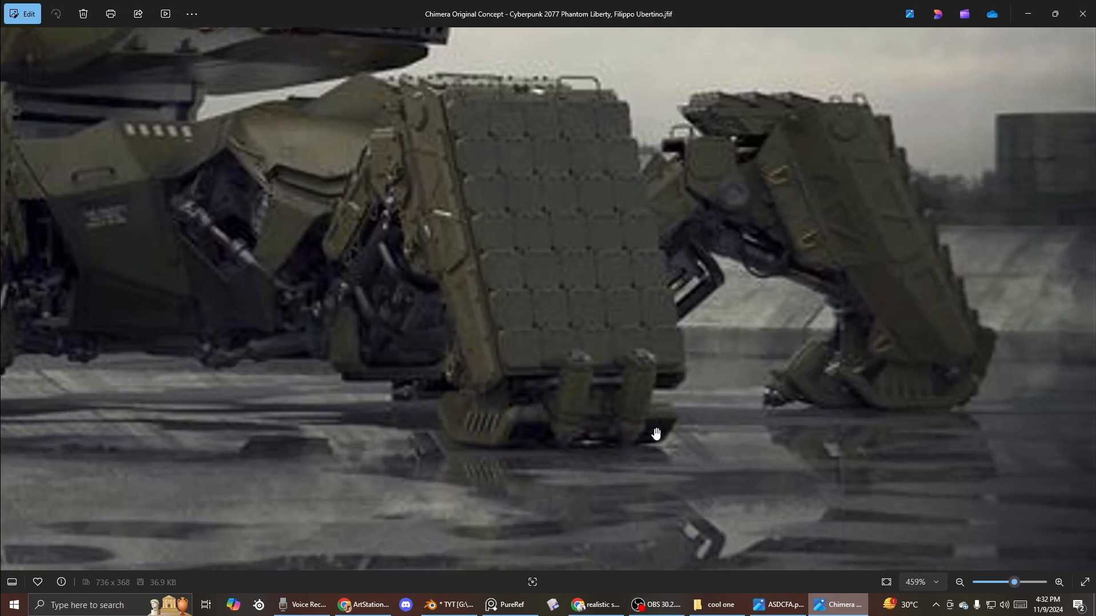
drag(867, 269, 822, 460)
scroll(764, 416, up, 2)
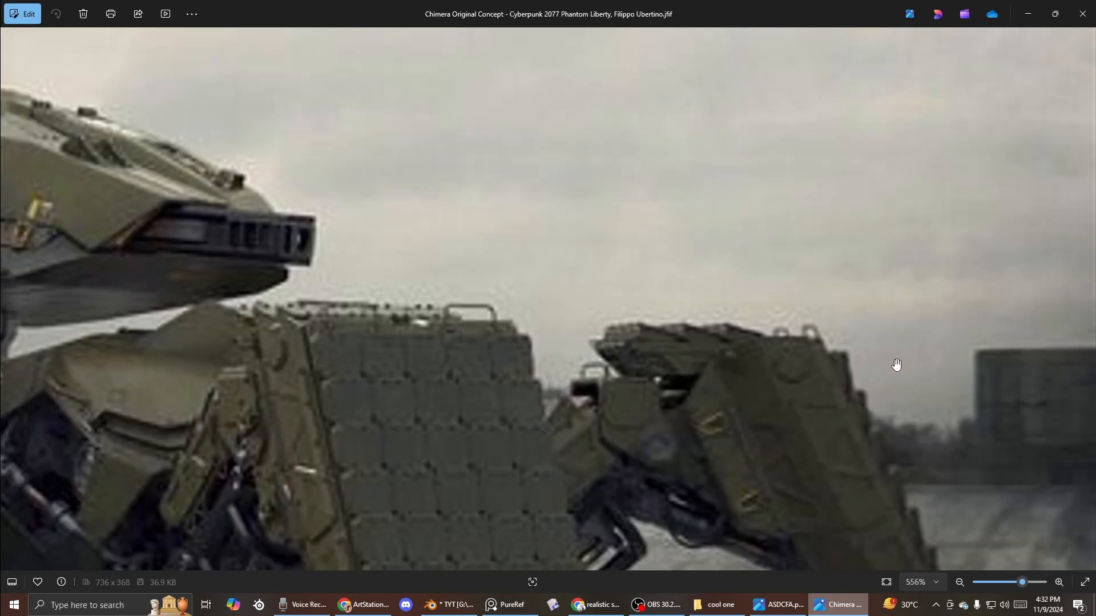
scroll(896, 367, down, 8)
Step: Examine the Chimera's left-hand legs against the tree line and ground mist, finishing with the whole image in view
scroll(421, 311, up, 4)
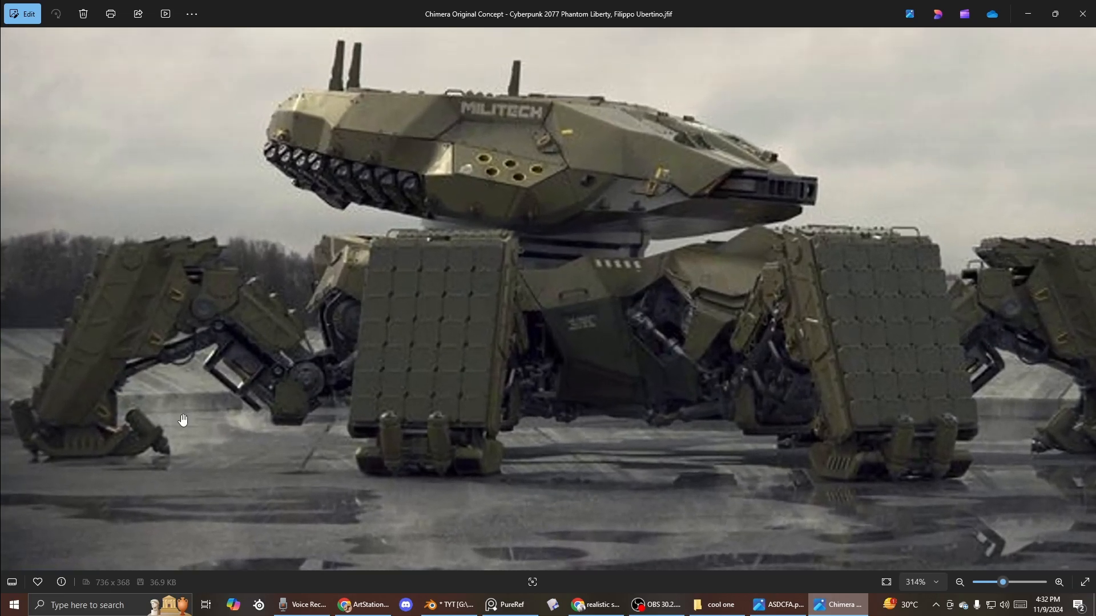
drag(183, 421, 243, 426)
scroll(411, 387, up, 5)
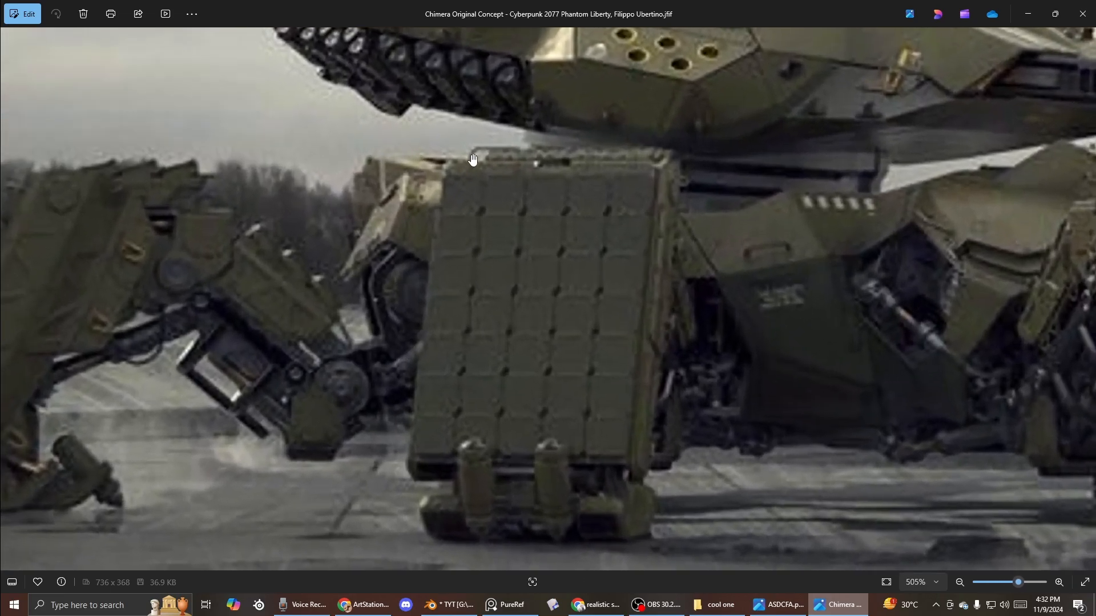
drag(496, 157, 649, 302)
scroll(582, 183, down, 1)
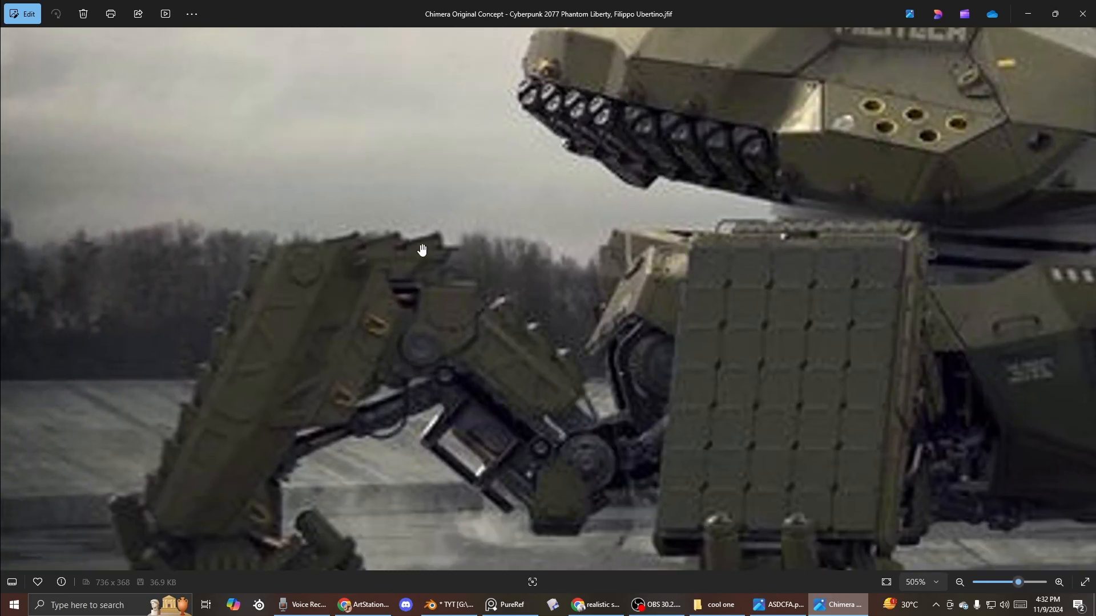
scroll(565, 239, down, 4)
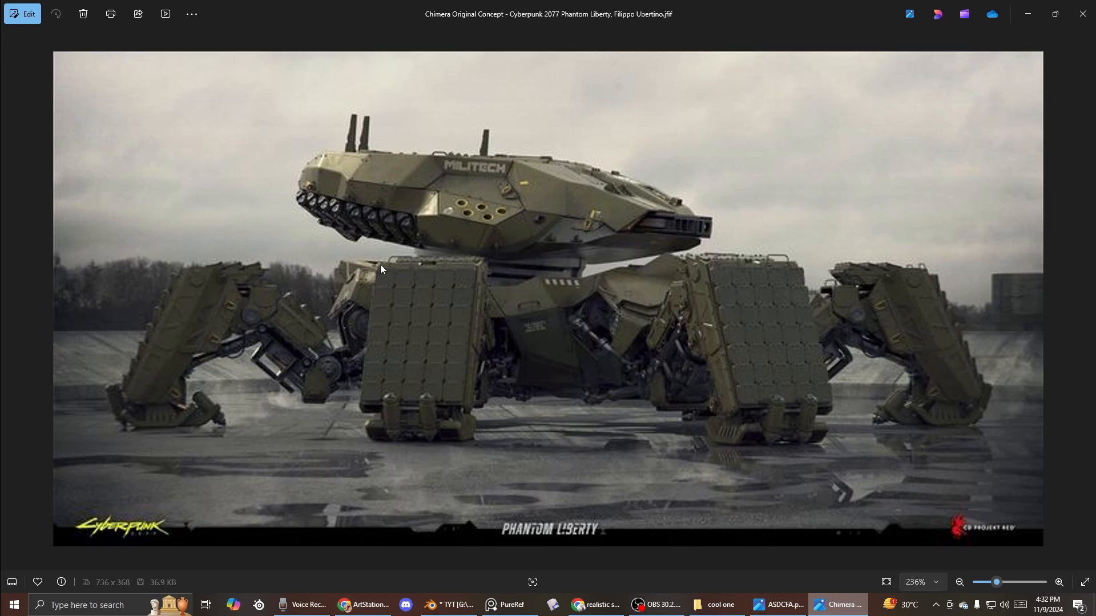
scroll(379, 265, down, 2)
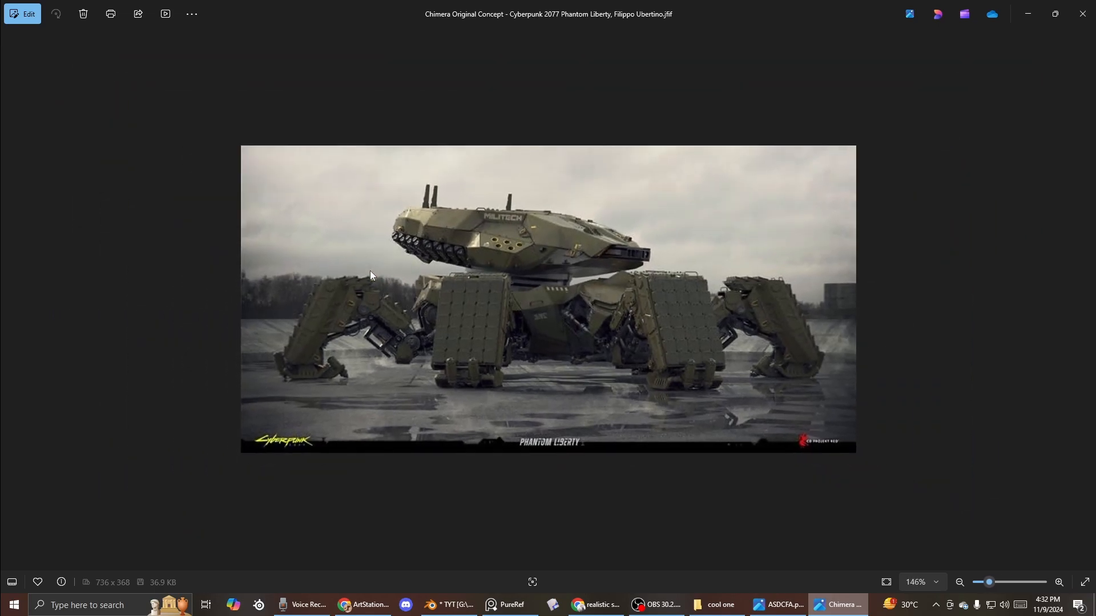